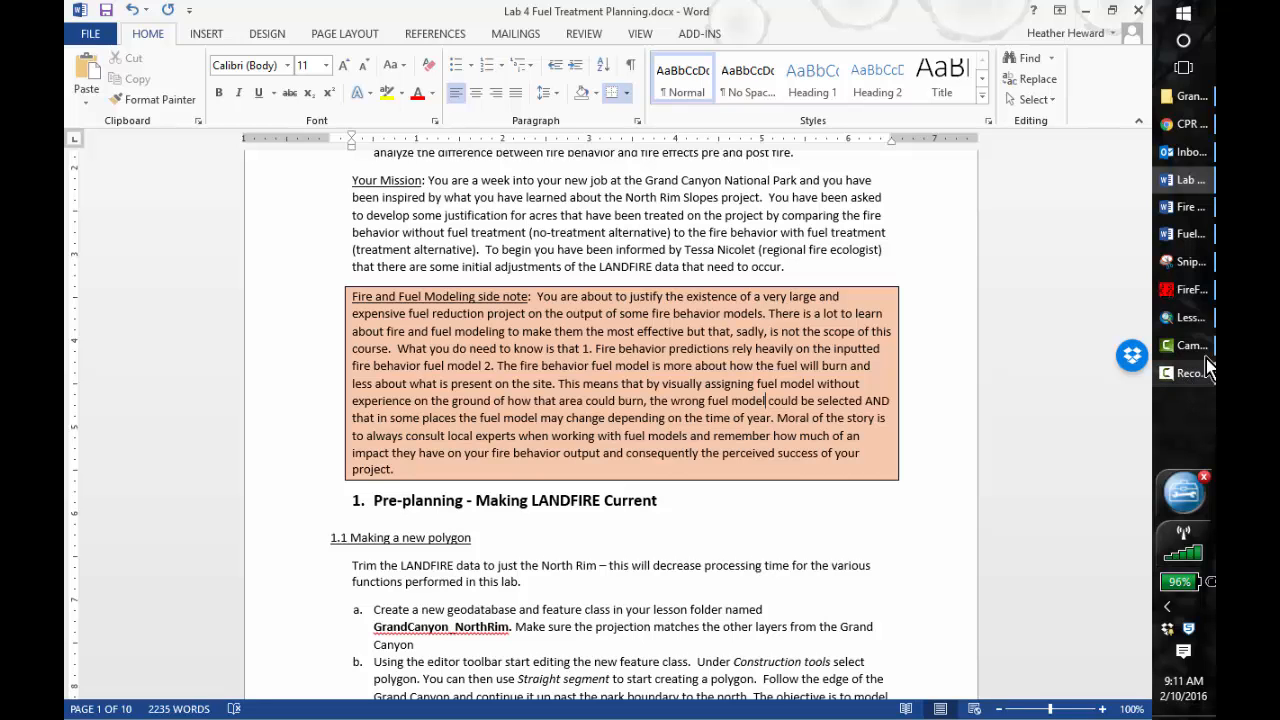
- Switch to ArcMap and add the us_130fbfm40 raster from the LANDFIREdata folder's US_130FBFM40 subfolder, building its pyramids
{"action": "left_click", "coordinate": [1190, 317]}
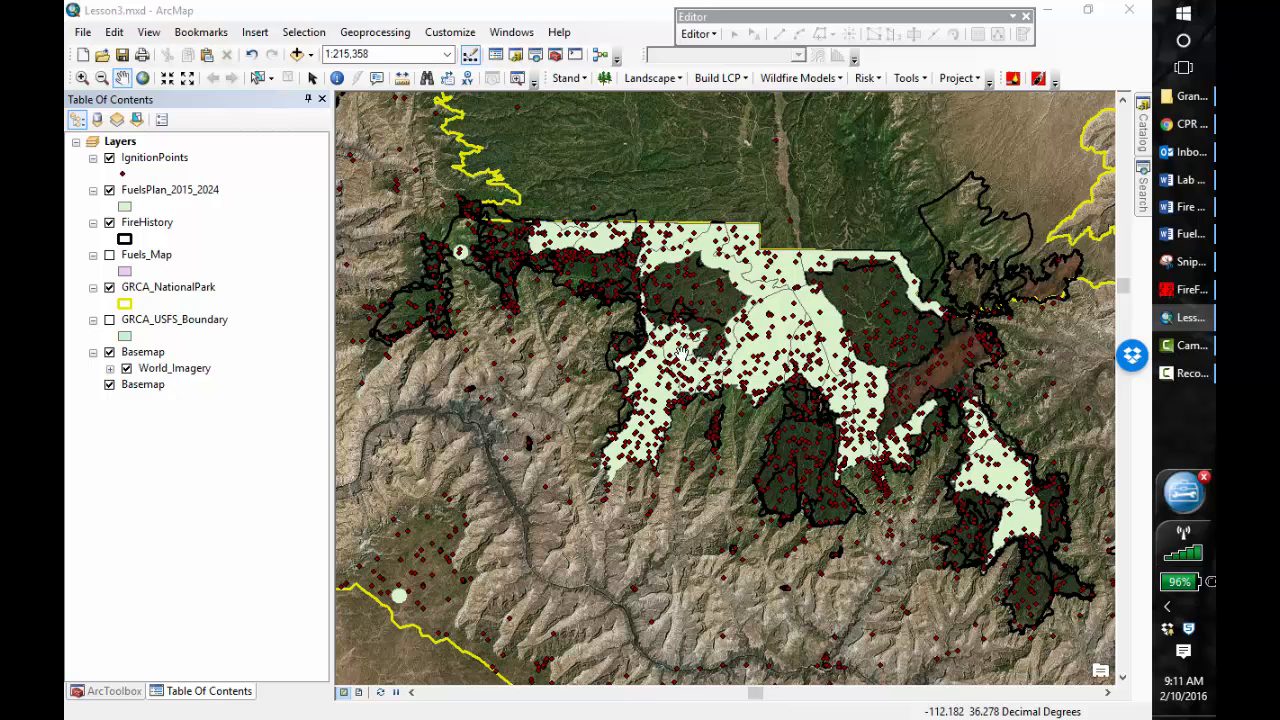
{"action": "left_click", "coordinate": [297, 55]}
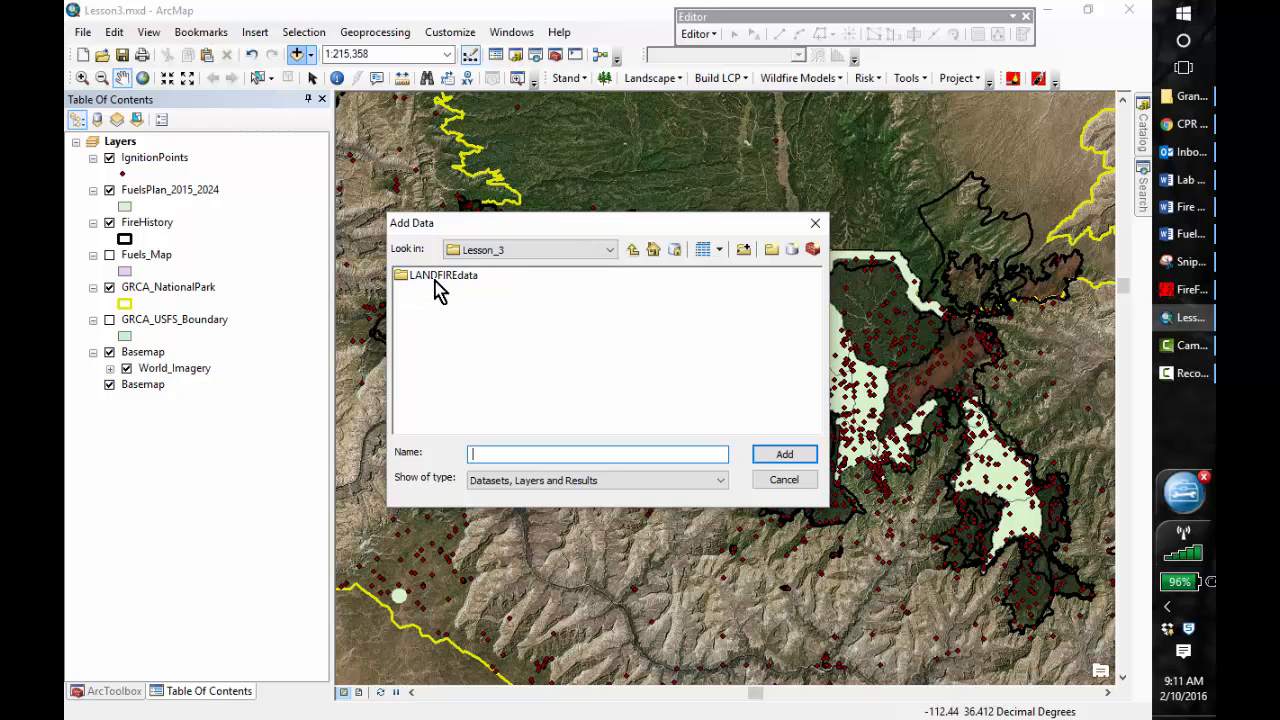
{"action": "double_click", "coordinate": [445, 278]}
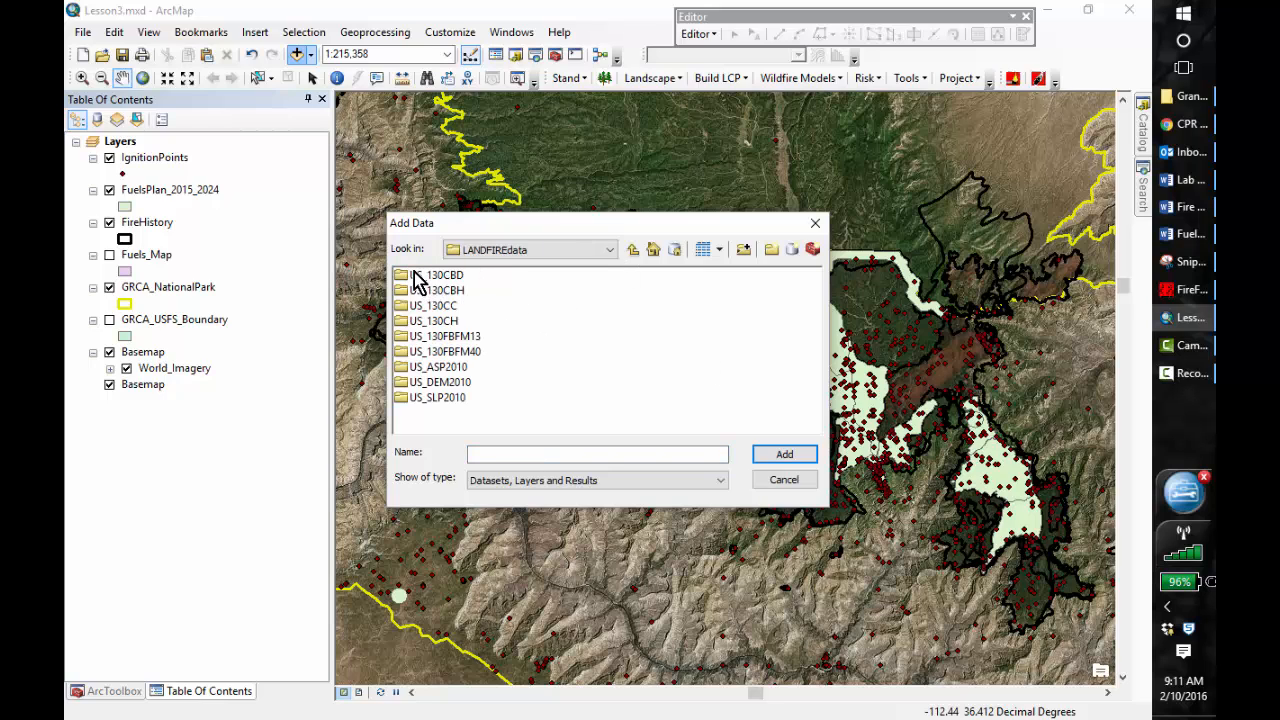
{"action": "double_click", "coordinate": [431, 352]}
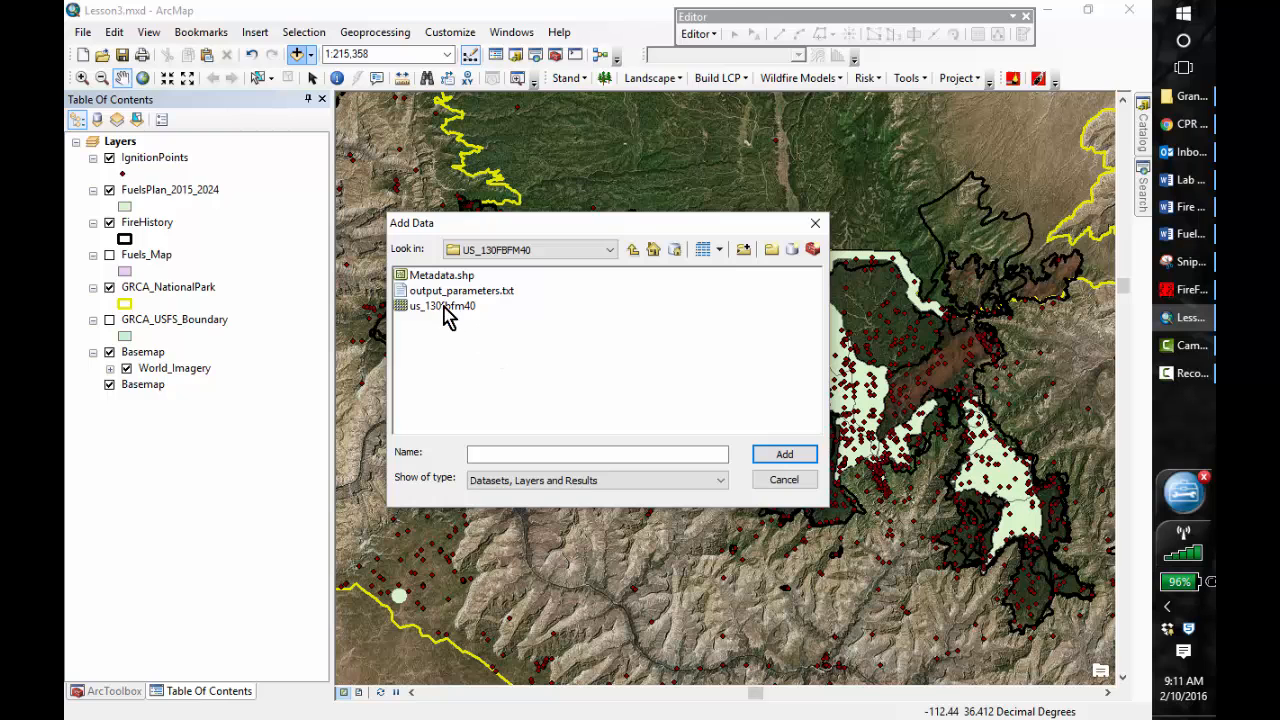
{"action": "left_click", "coordinate": [443, 306]}
{"action": "left_click", "coordinate": [785, 458]}
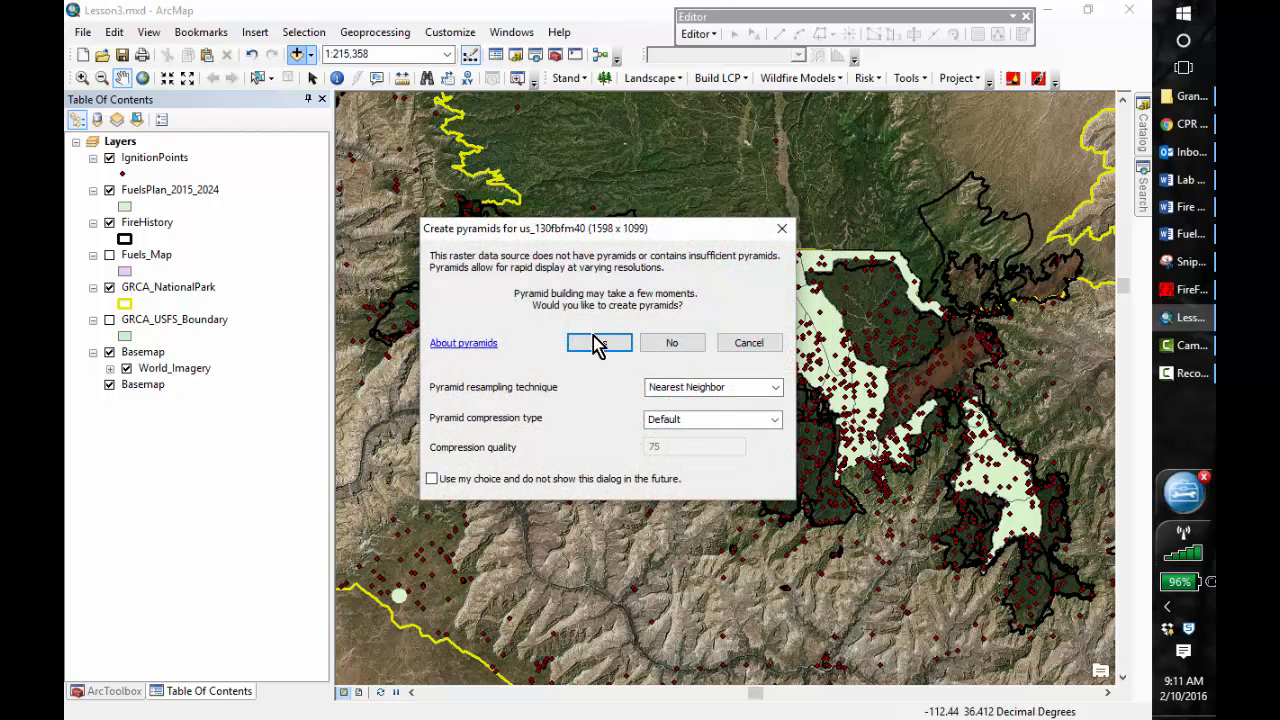
{"action": "left_click", "coordinate": [600, 343]}
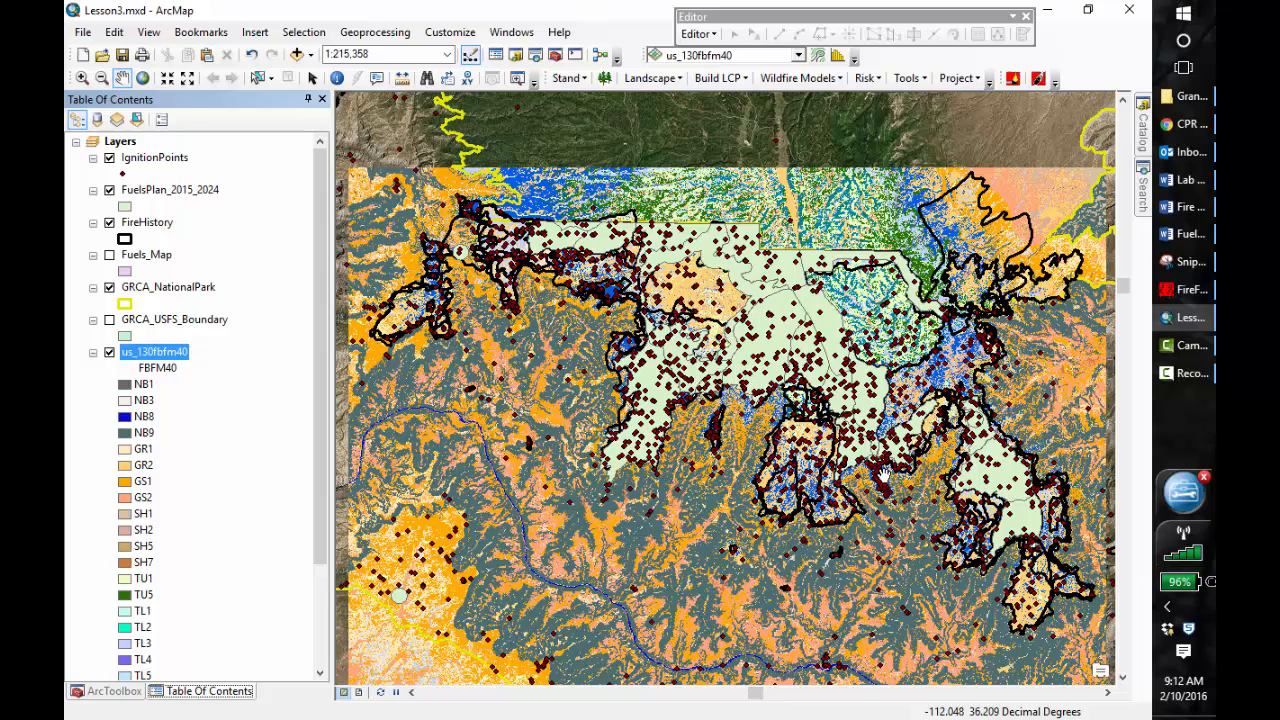
- Open the Catalog and expand C:\407\Lesson_4 to show its contents
{"action": "left_click", "coordinate": [516, 54]}
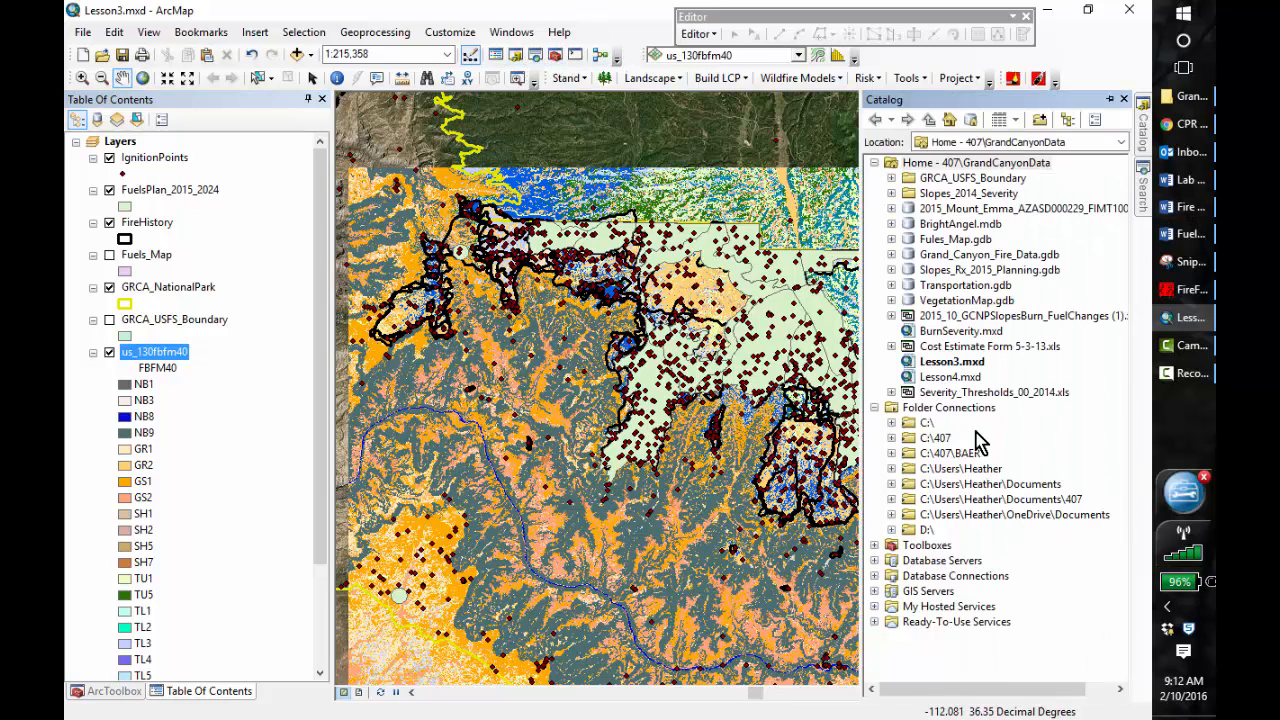
{"action": "left_click", "coordinate": [891, 439]}
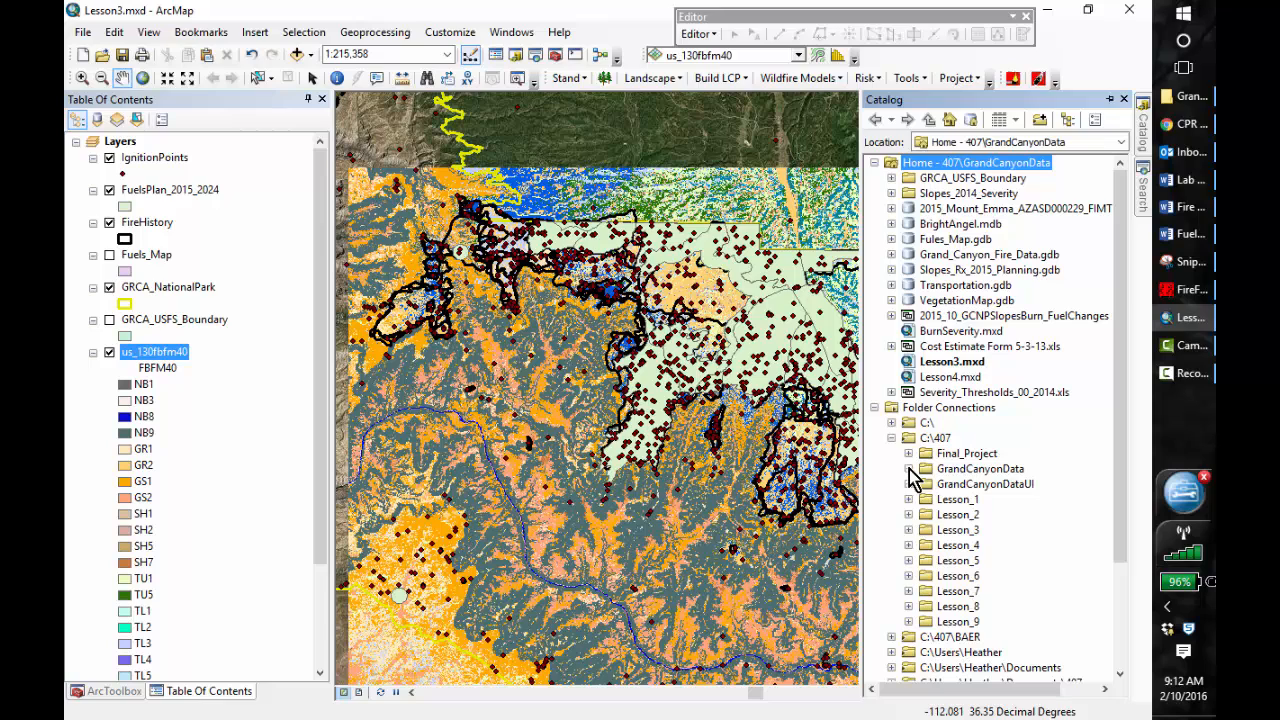
{"action": "left_click", "coordinate": [909, 546]}
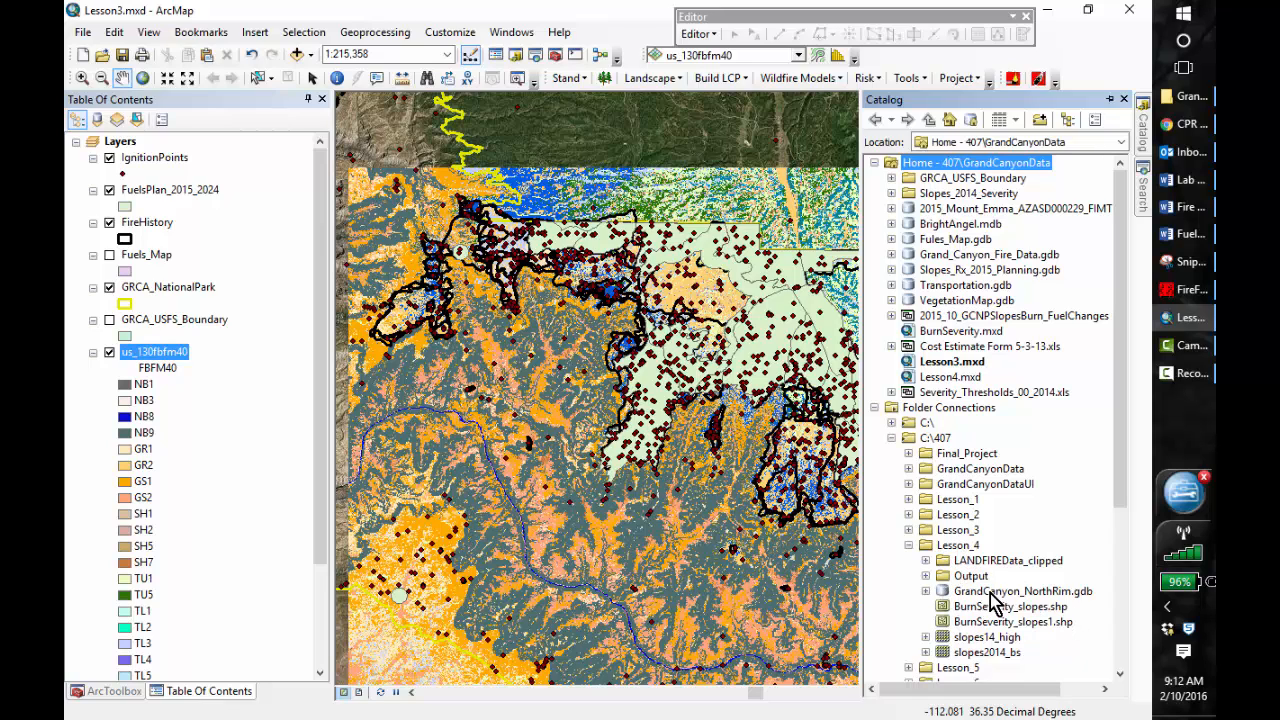
{"action": "left_click", "coordinate": [948, 546]}
{"action": "right_click", "coordinate": [946, 548]}
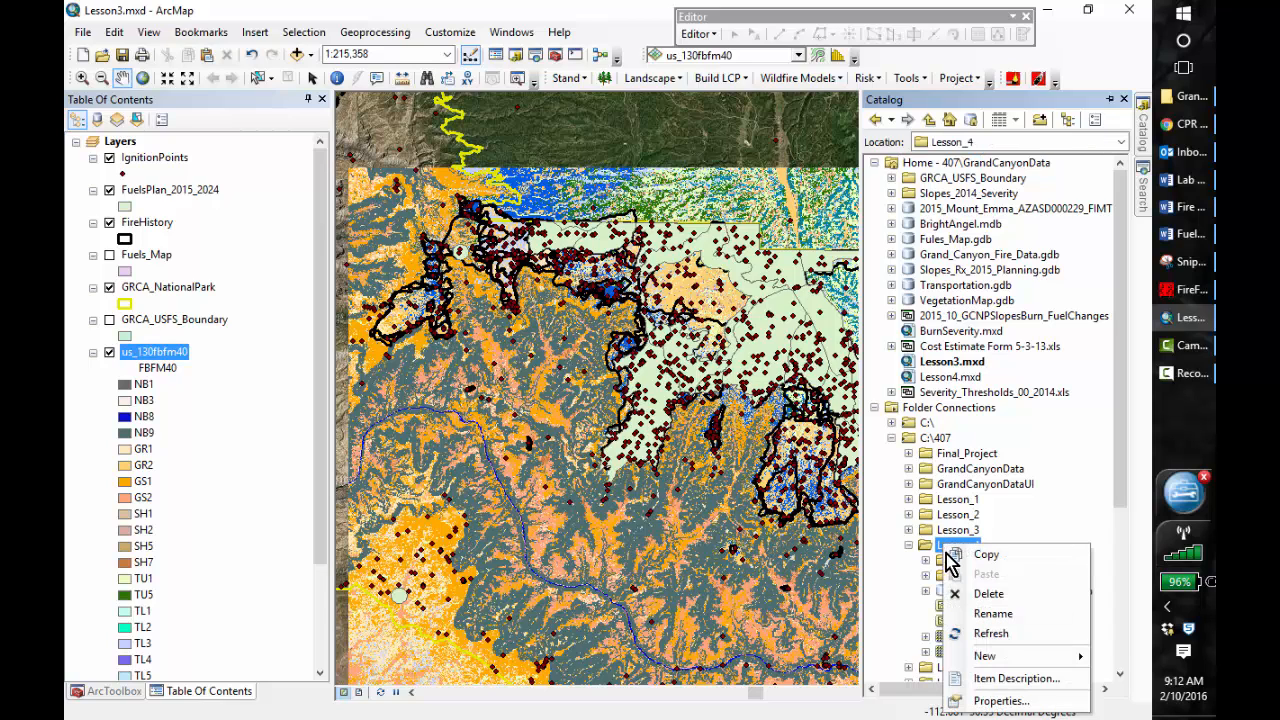
{"action": "mouse_move", "coordinate": [984, 656]}
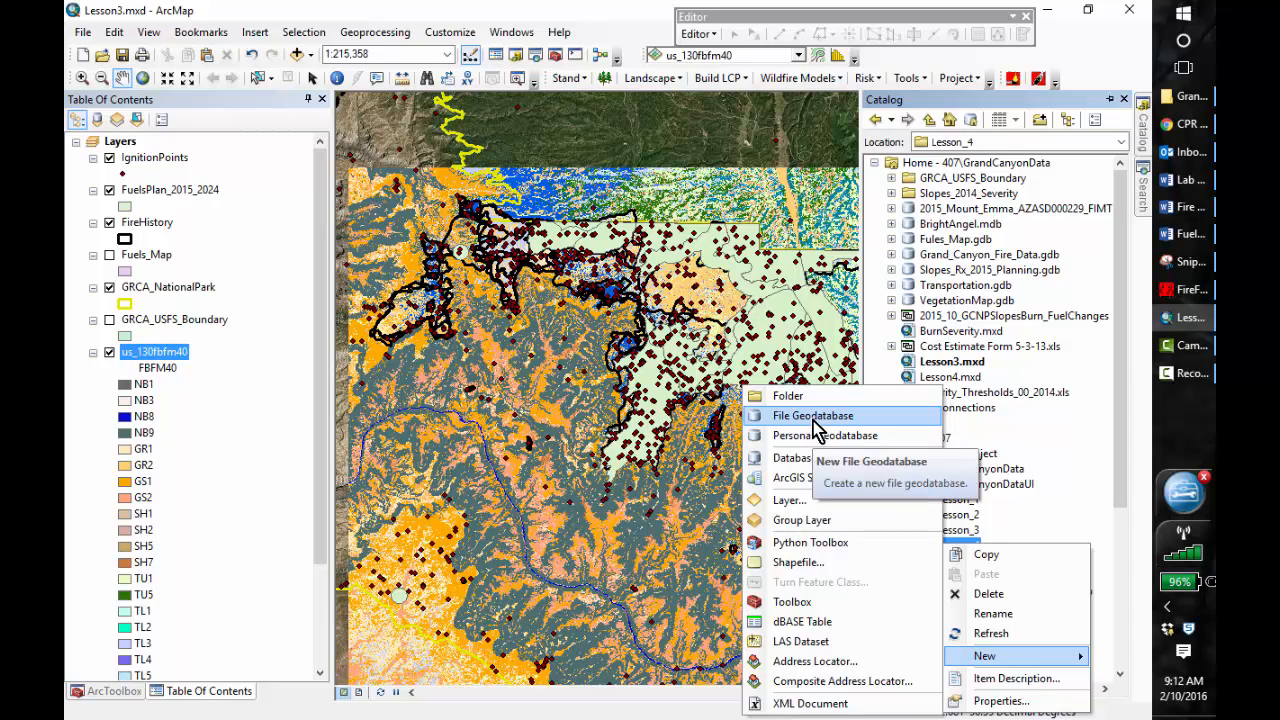
{"action": "left_click", "coordinate": [1095, 507]}
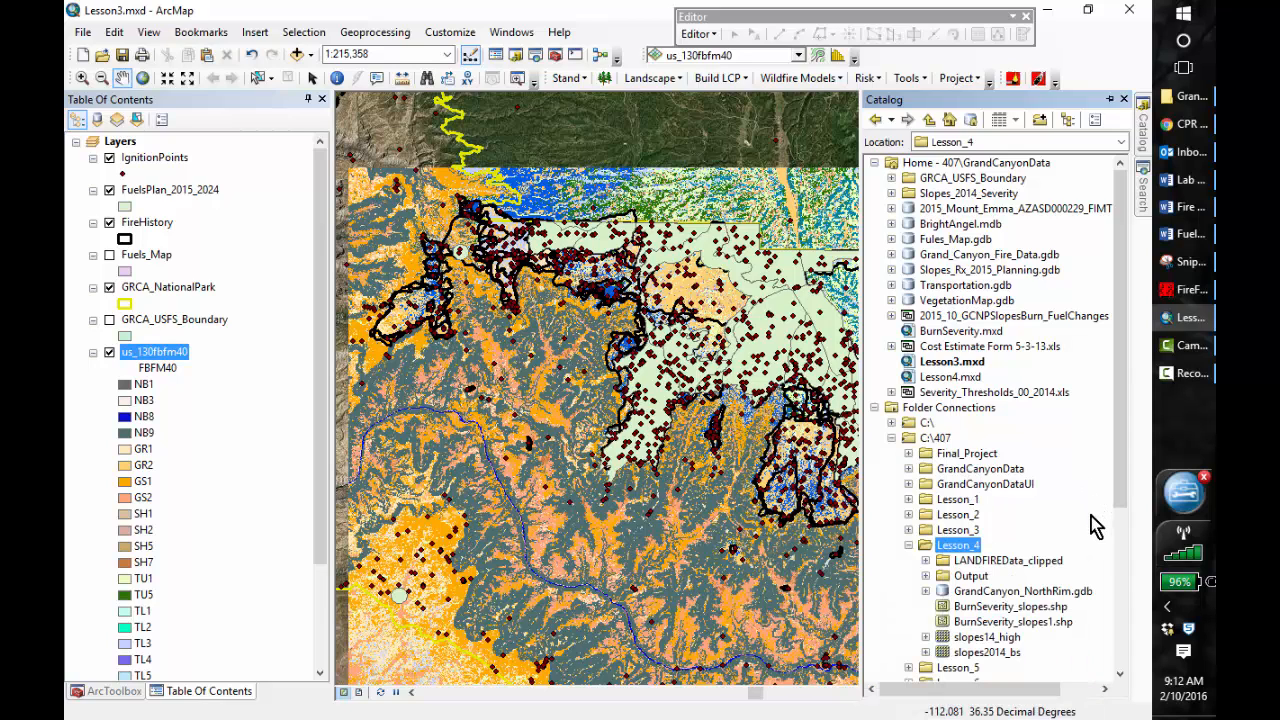
- Start a new polygon feature class named GrandCanyon_Northrim1 in GrandCanyon_NorthRim.gdb
{"action": "left_click", "coordinate": [1009, 594]}
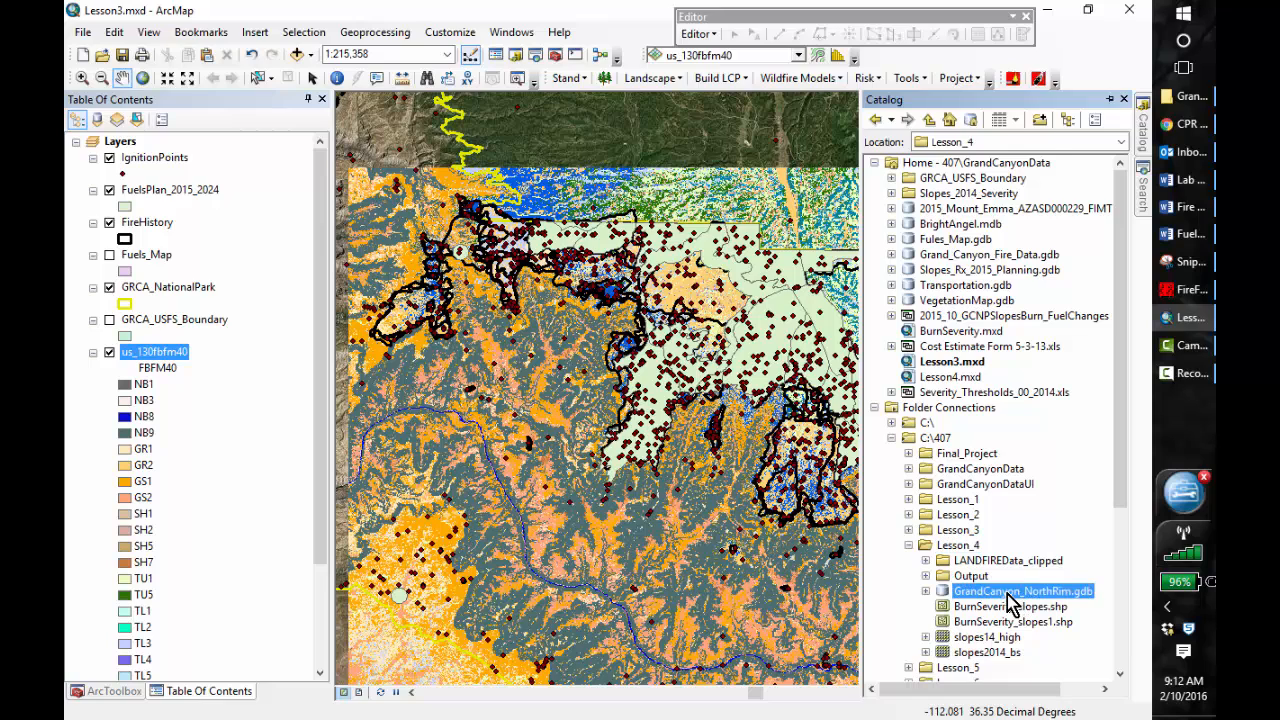
{"action": "left_click", "coordinate": [929, 591]}
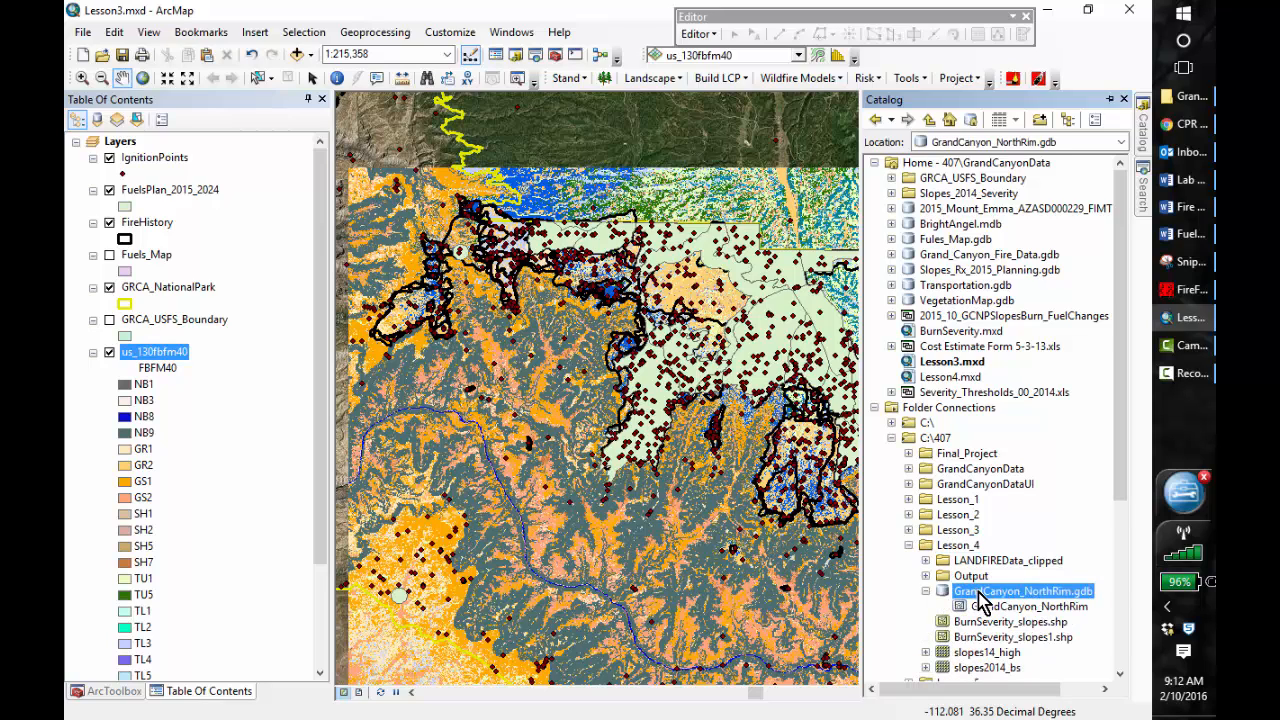
{"action": "right_click", "coordinate": [982, 600]}
{"action": "mouse_move", "coordinate": [1005, 475]}
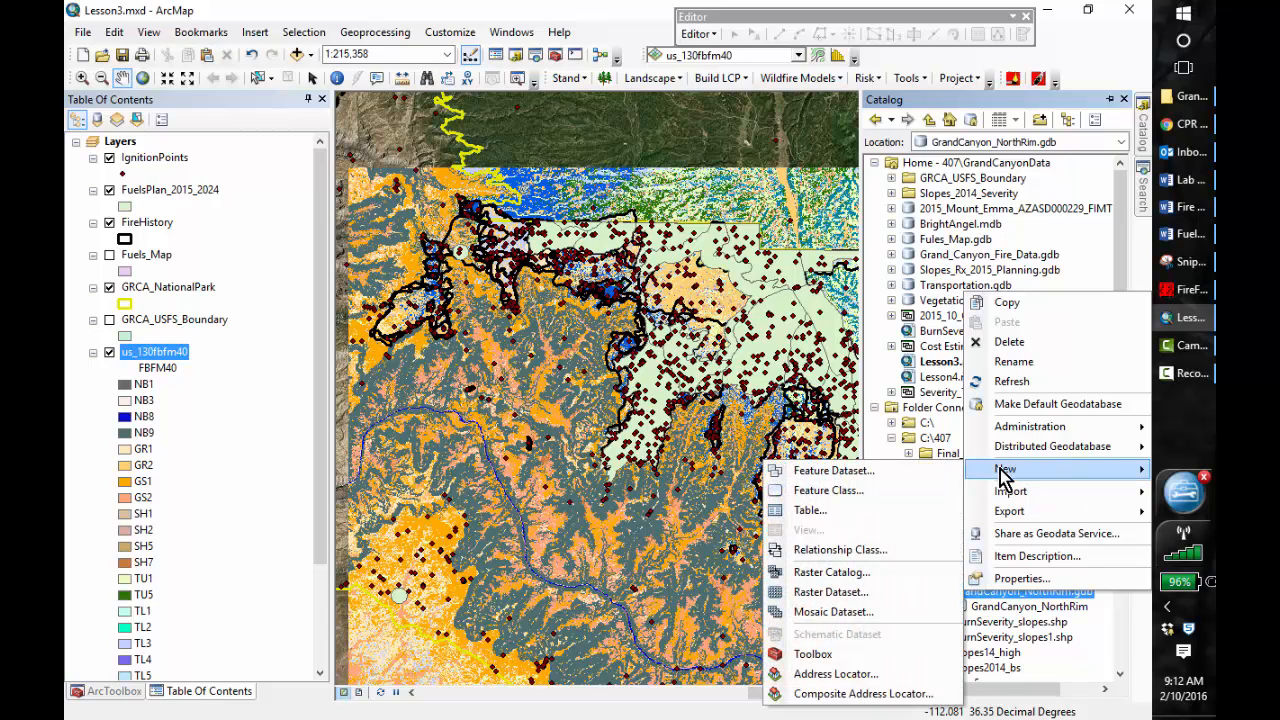
{"action": "left_click", "coordinate": [827, 492]}
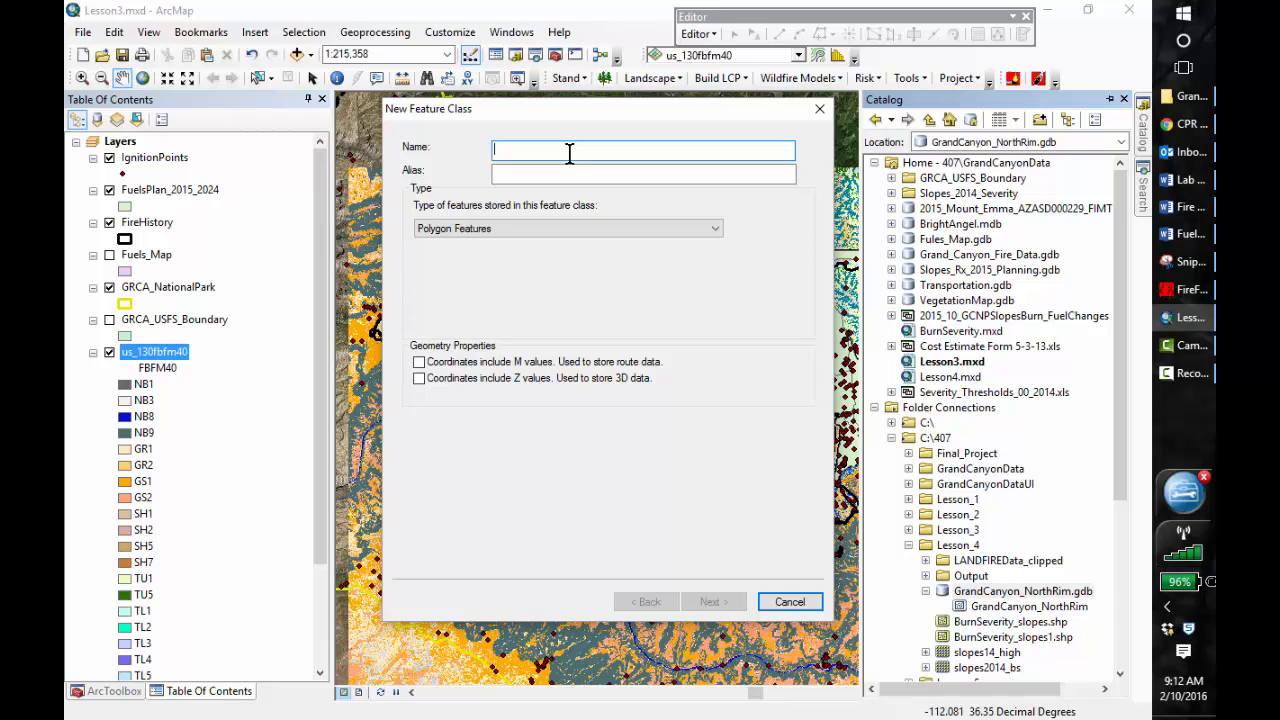
{"action": "type", "text": "GrandCa"}
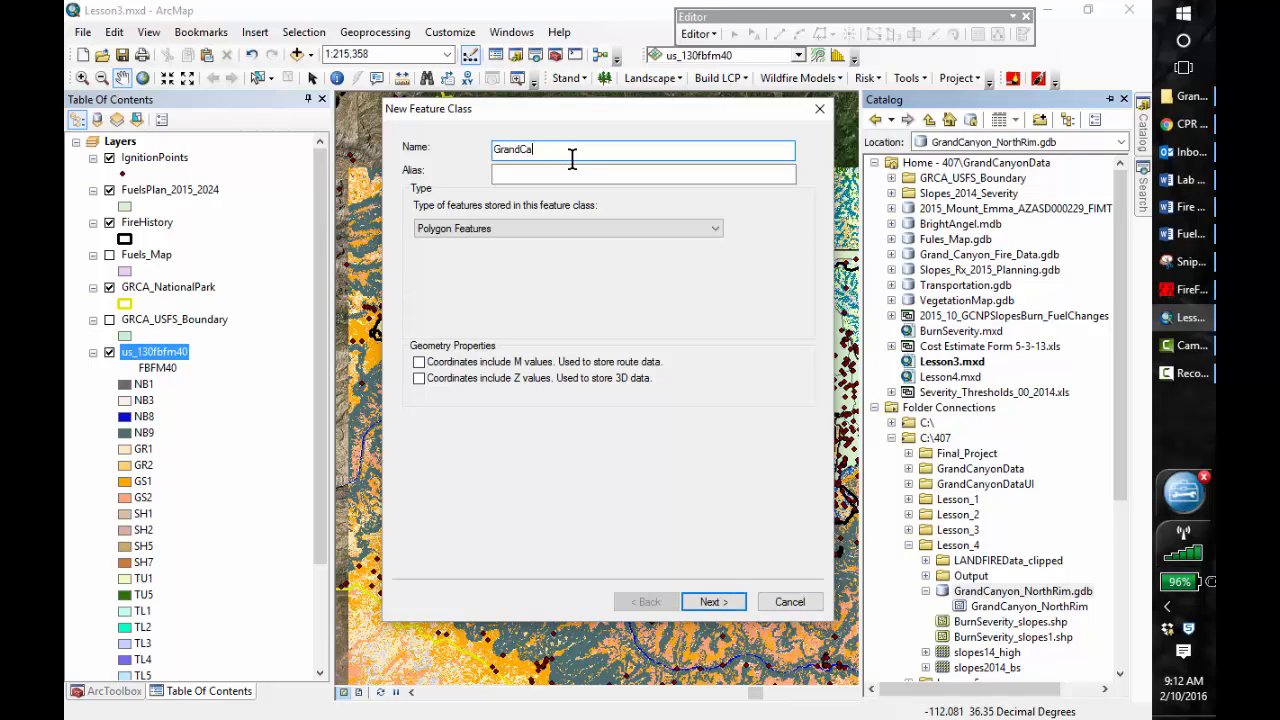
{"action": "type", "text": "nyon_Northrim1"}
{"action": "left_click", "coordinate": [714, 601]}
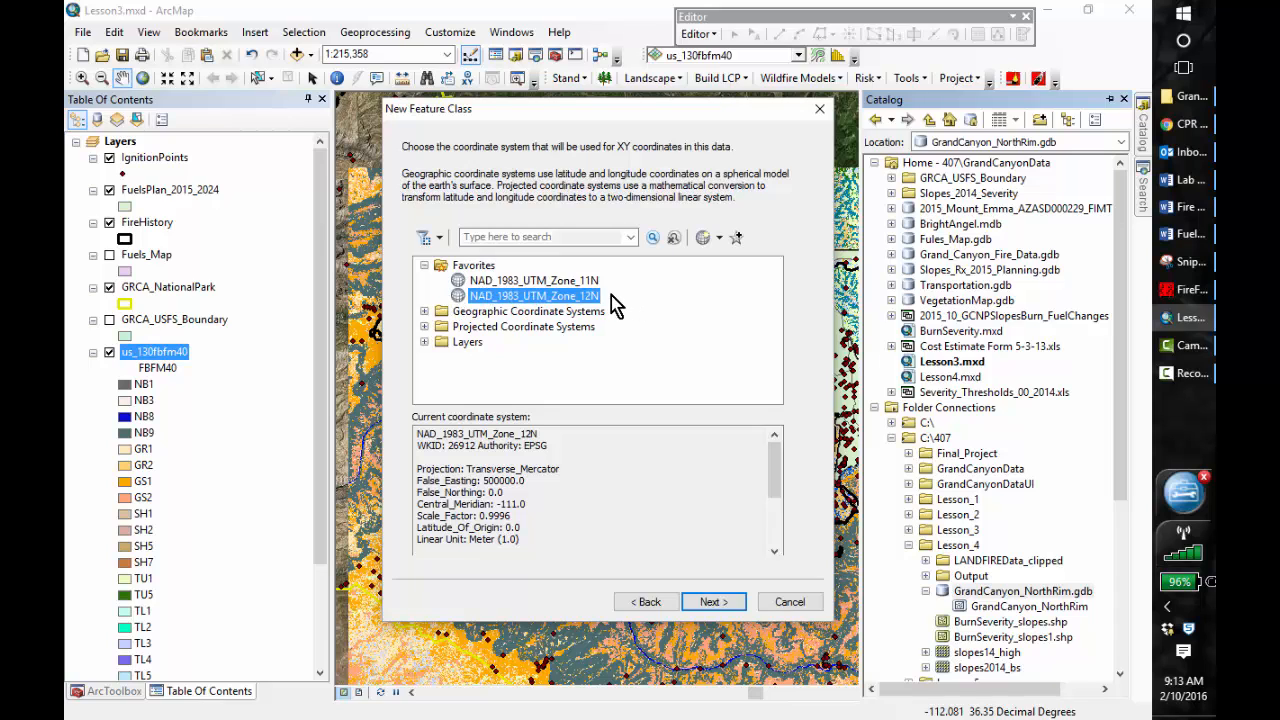
- Import the new feature class's coordinate system from Fules_Map.gdb in the GrandCanyonData folder
{"action": "left_click", "coordinate": [704, 240]}
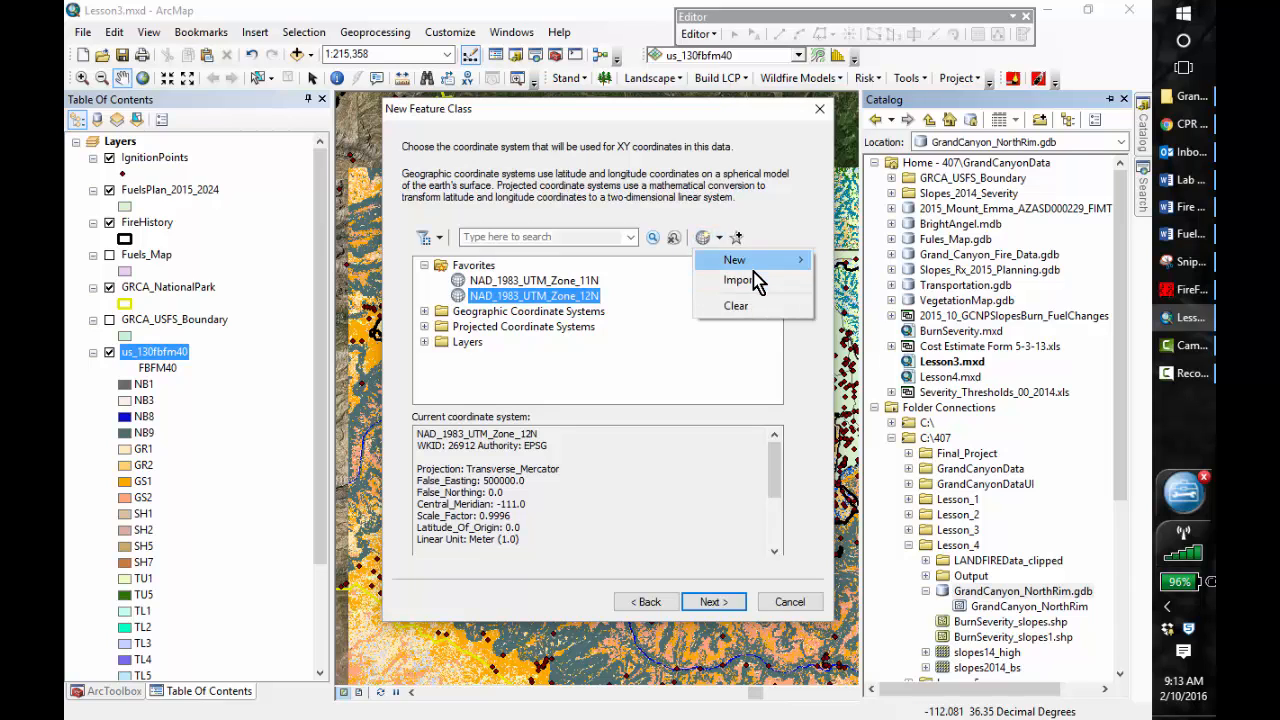
{"action": "left_click", "coordinate": [755, 283]}
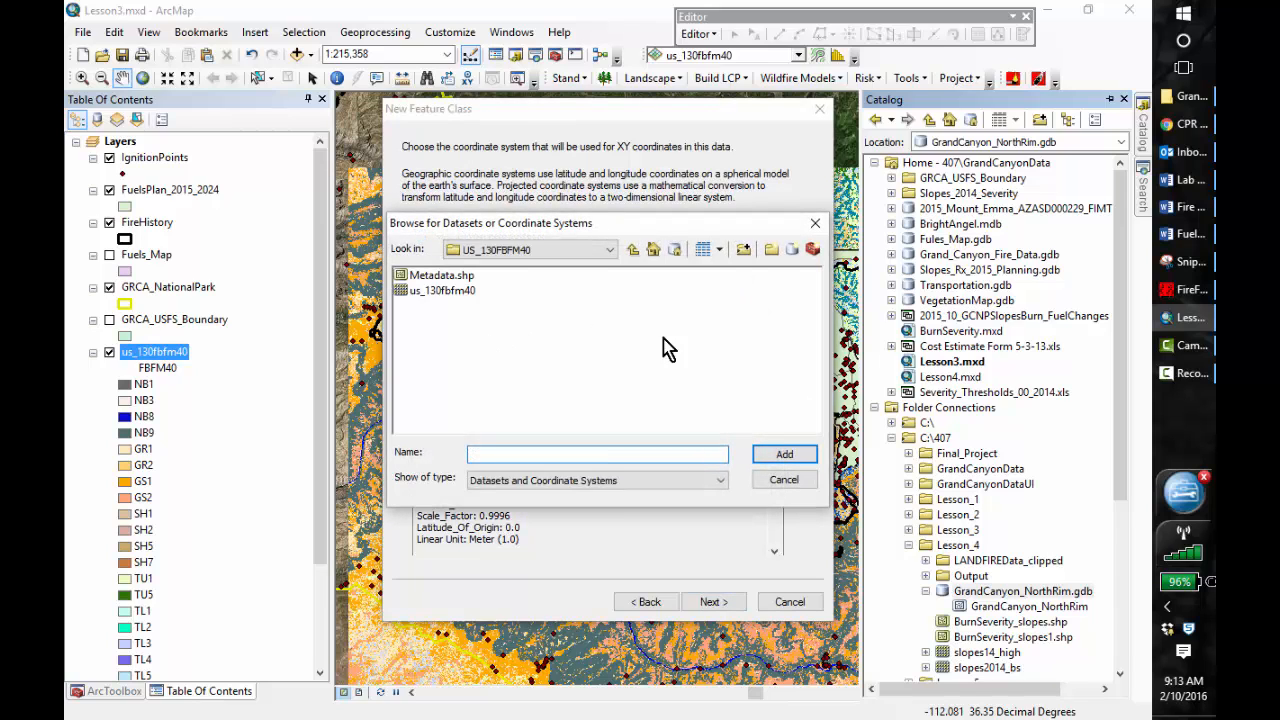
{"action": "left_click", "coordinate": [634, 251]}
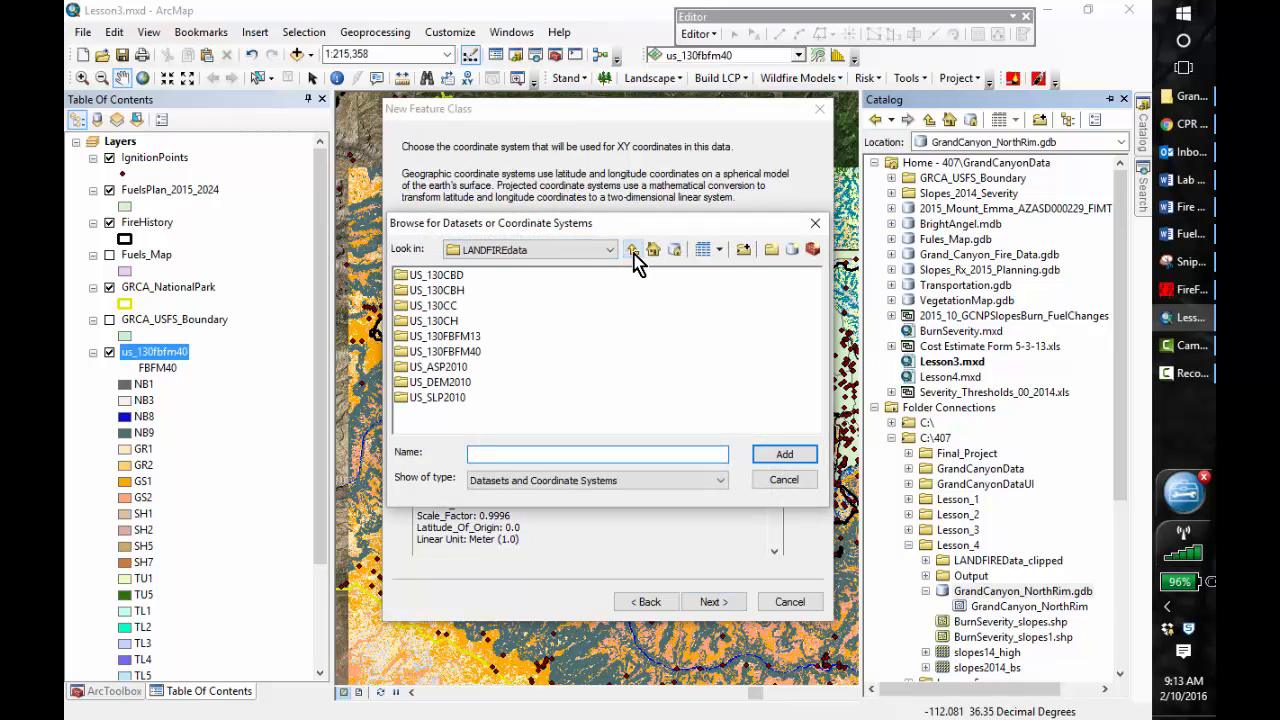
{"action": "left_click", "coordinate": [634, 251]}
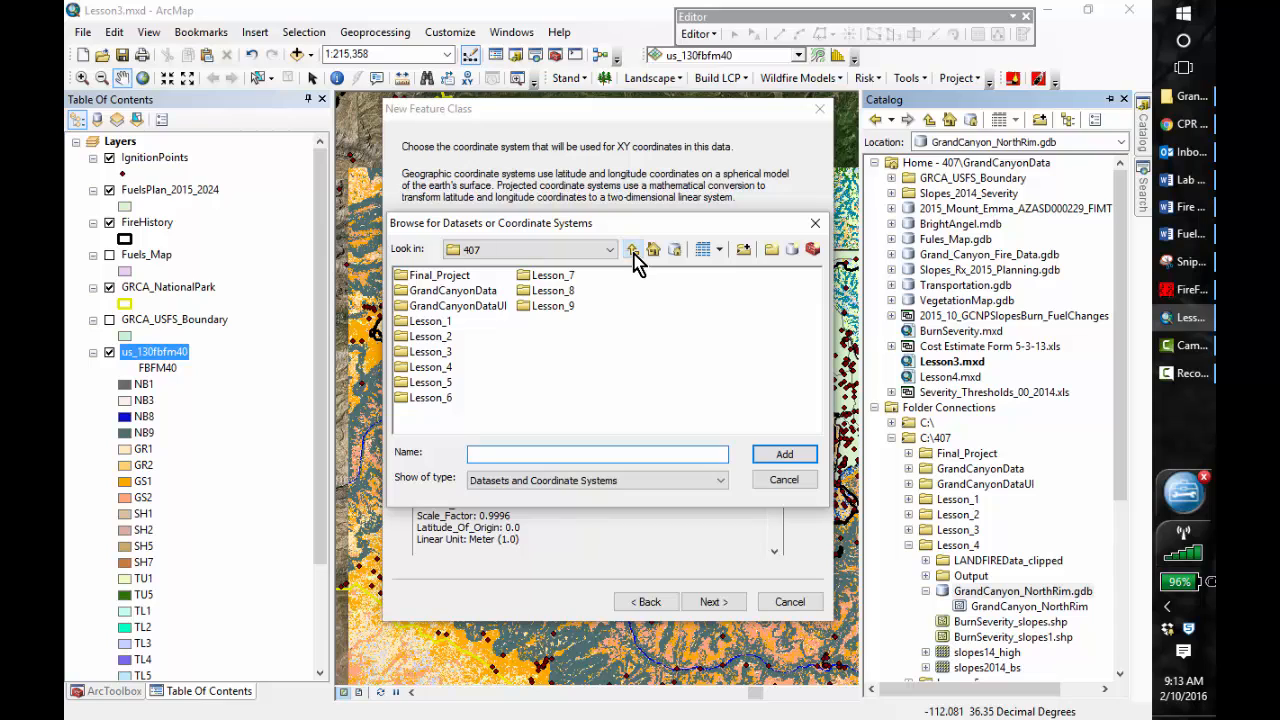
{"action": "double_click", "coordinate": [462, 290]}
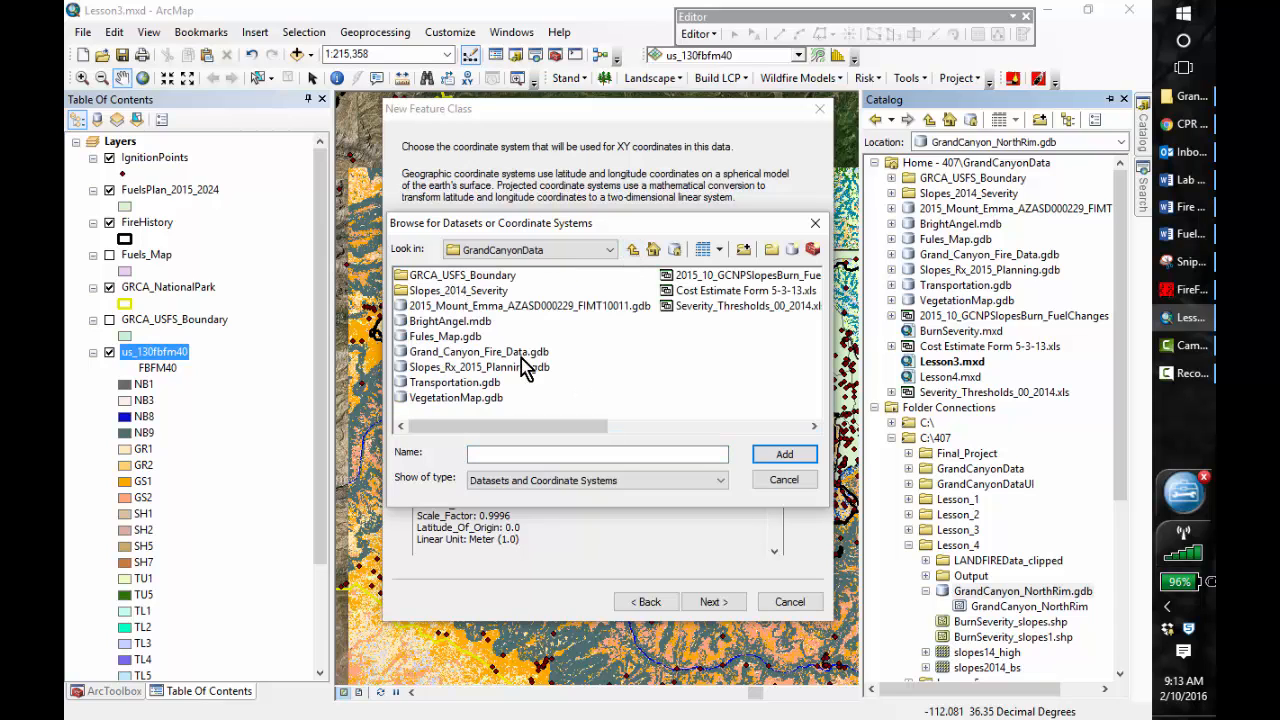
{"action": "left_click", "coordinate": [450, 344]}
{"action": "left_click", "coordinate": [792, 460]}
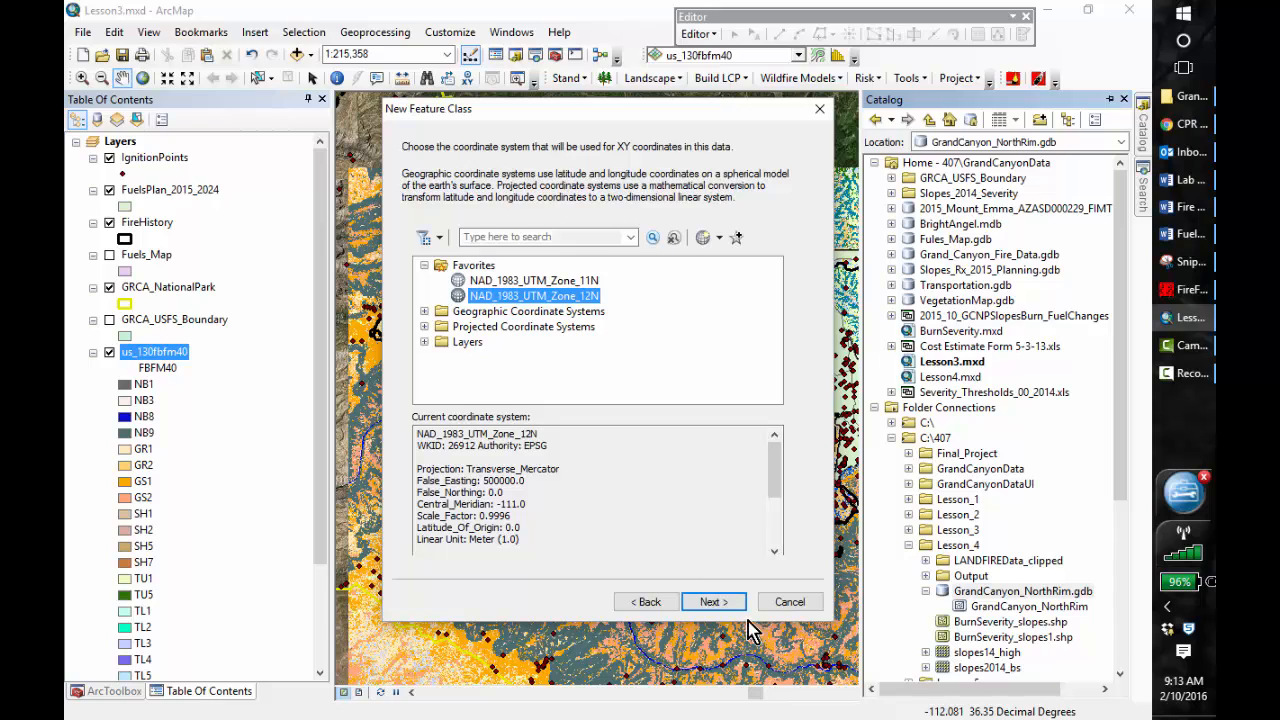
- Accept NAD_1983_UTM_Zone_12N, the 0.001 meter XY tolerance and the default fields, and finish creating the feature class
{"action": "left_click", "coordinate": [712, 603]}
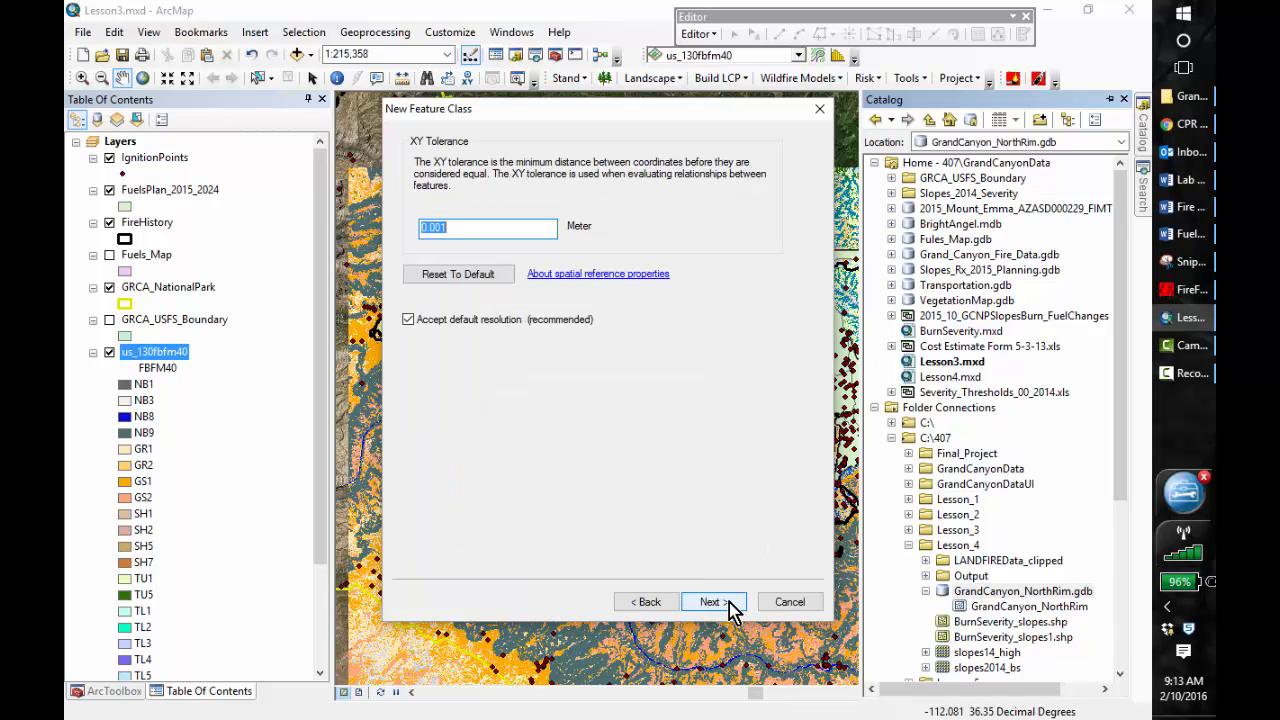
{"action": "left_click", "coordinate": [730, 606]}
{"action": "left_click", "coordinate": [730, 606]}
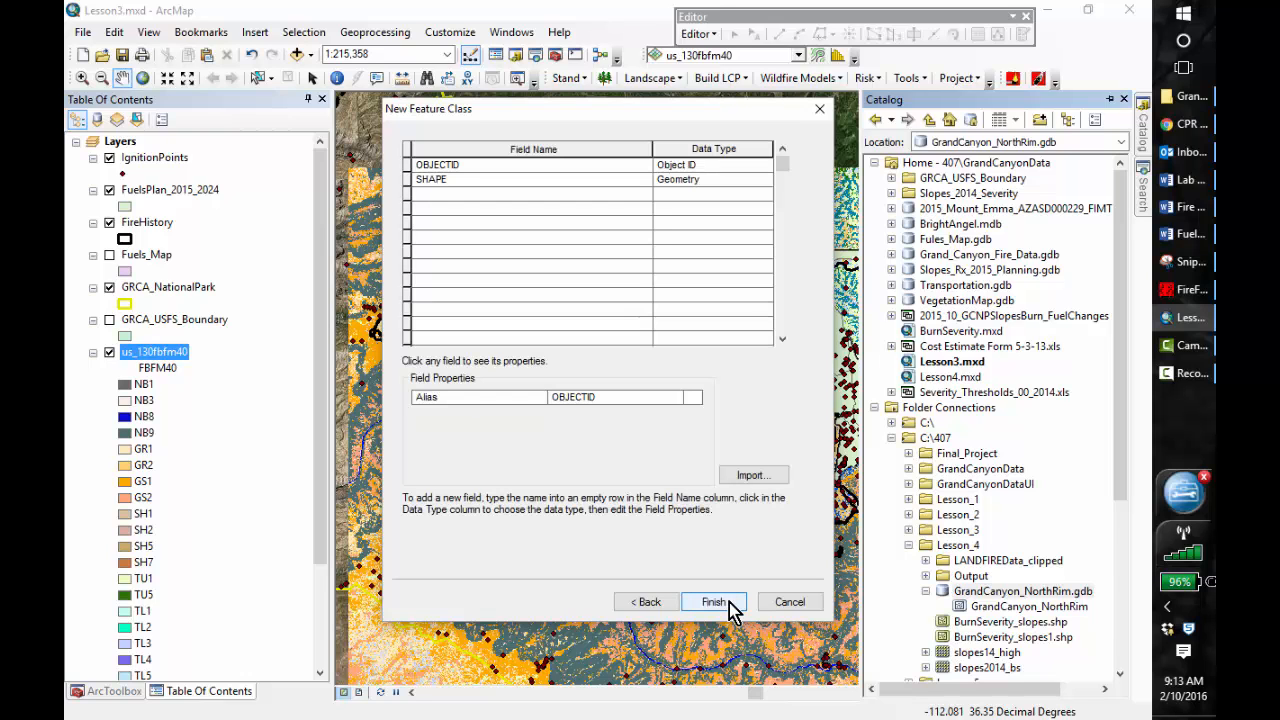
{"action": "left_click", "coordinate": [714, 602]}
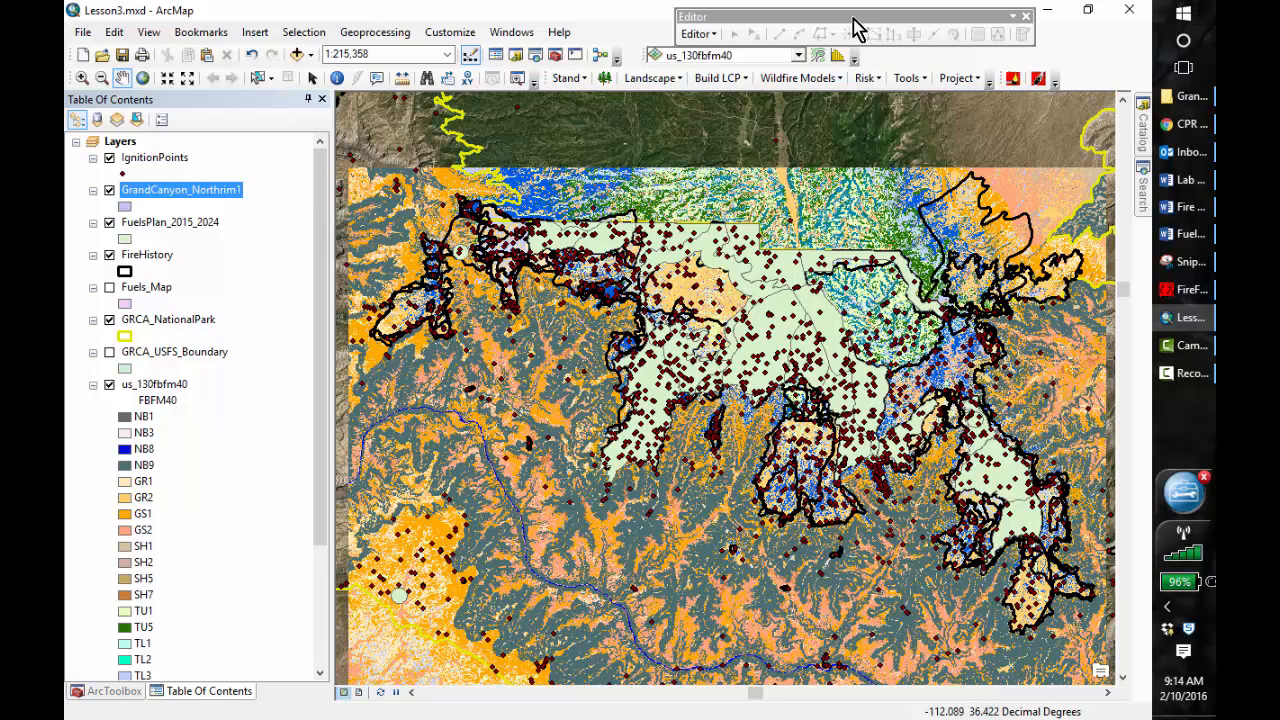
- Close and reopen the Editor toolbar, and dock it with the other toolbars above the map
{"action": "left_click", "coordinate": [1027, 17]}
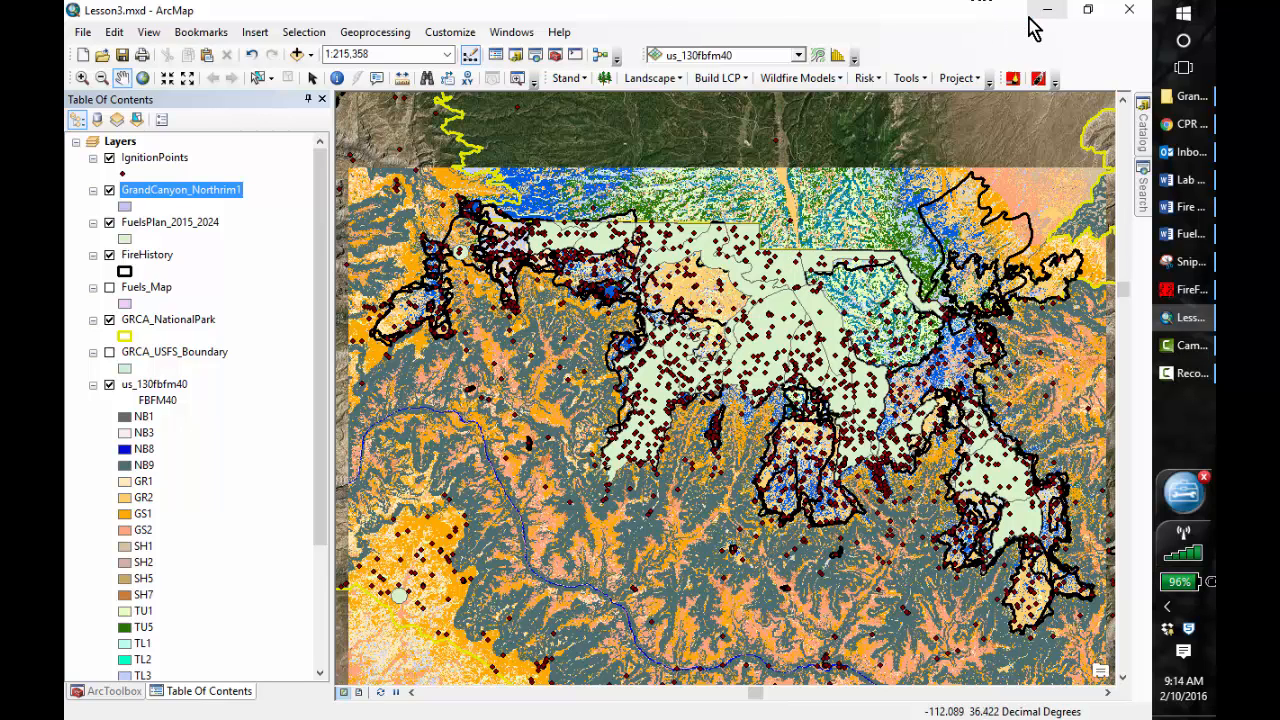
{"action": "left_click", "coordinate": [455, 30]}
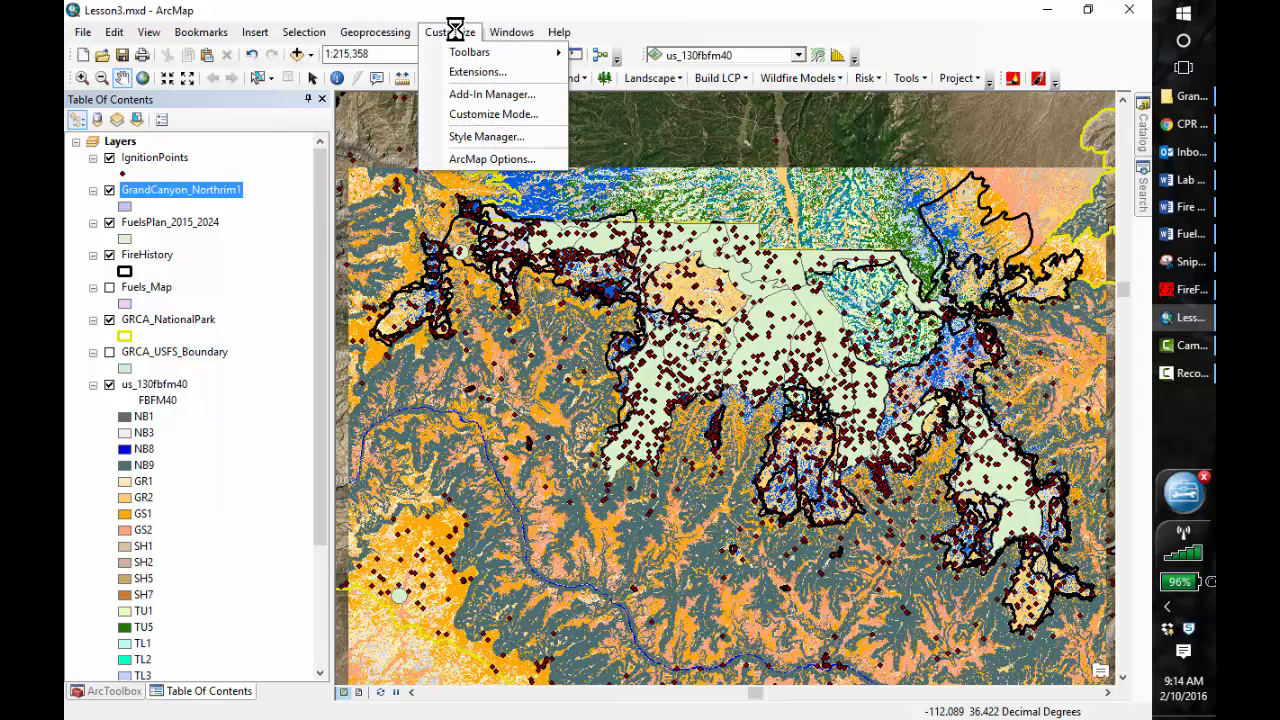
{"action": "mouse_move", "coordinate": [466, 62]}
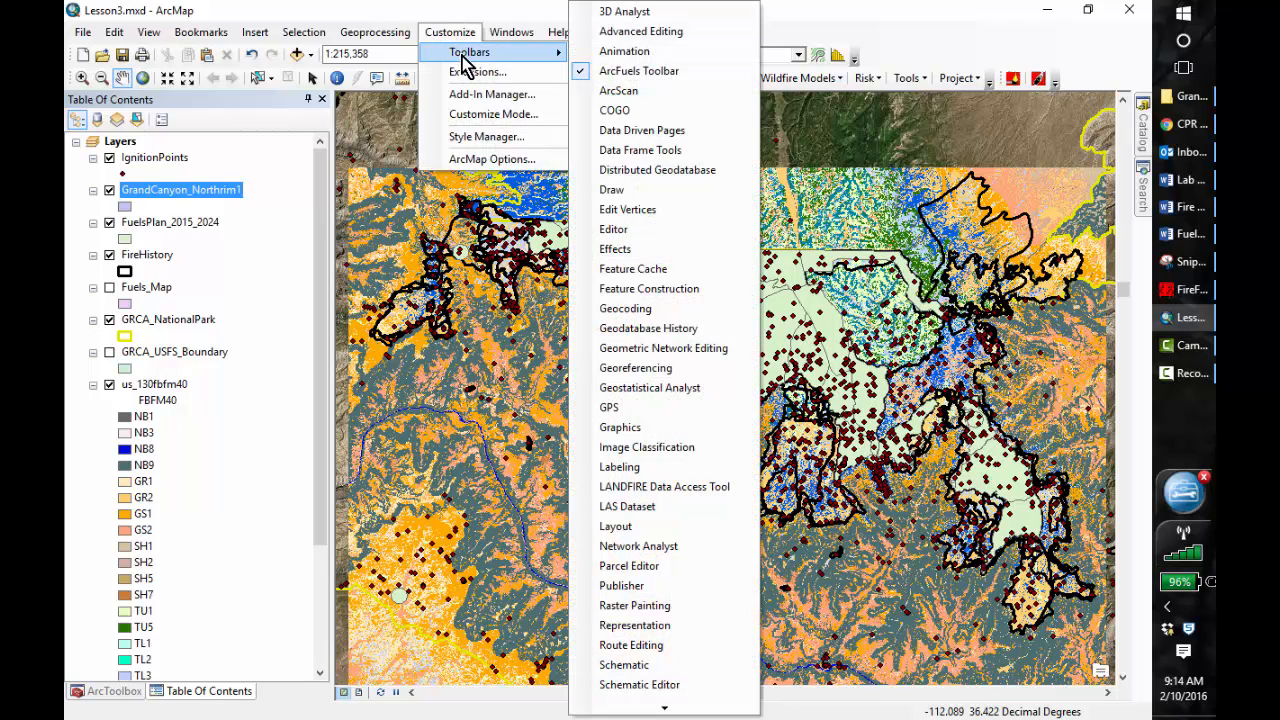
{"action": "left_click", "coordinate": [622, 237]}
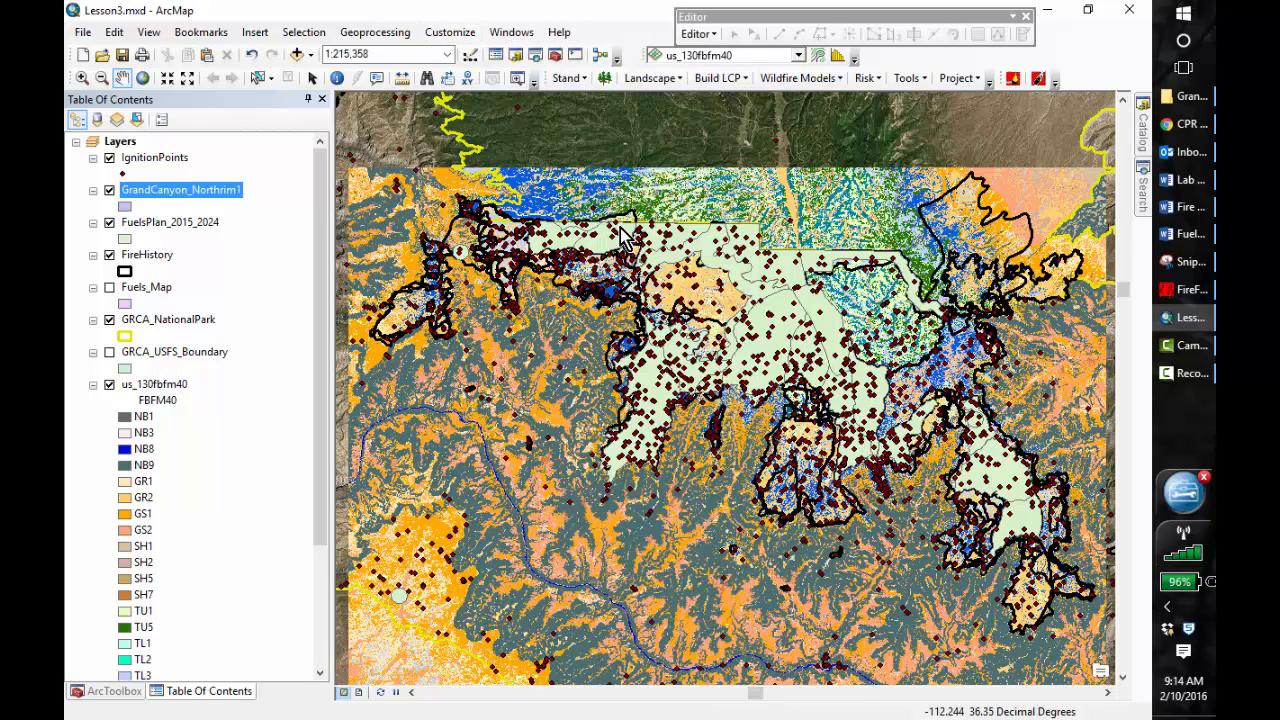
{"action": "left_click_drag", "start_coordinate": [920, 20], "coordinate": [1054, 55]}
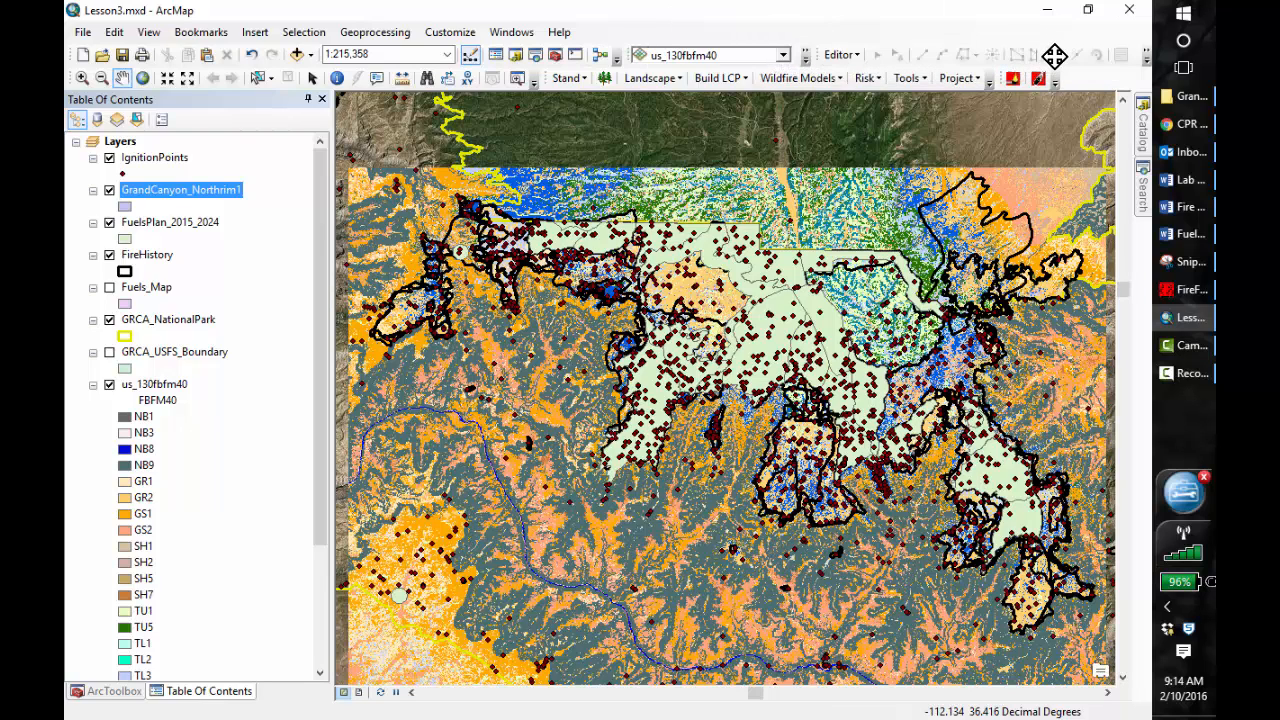
- Start an edit session on the GrandCanyon_Northrim1 layer in GrandCanyon_NorthRim.gdb
{"action": "left_click", "coordinate": [855, 60]}
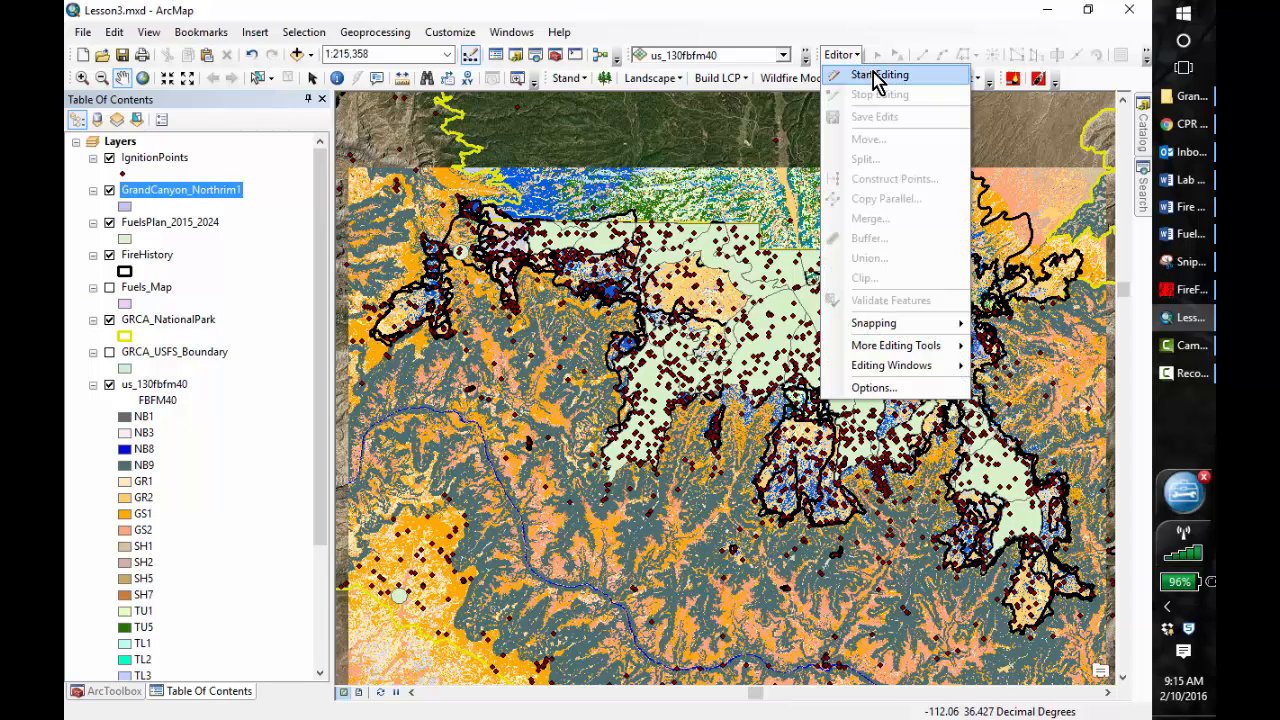
{"action": "left_click", "coordinate": [877, 78]}
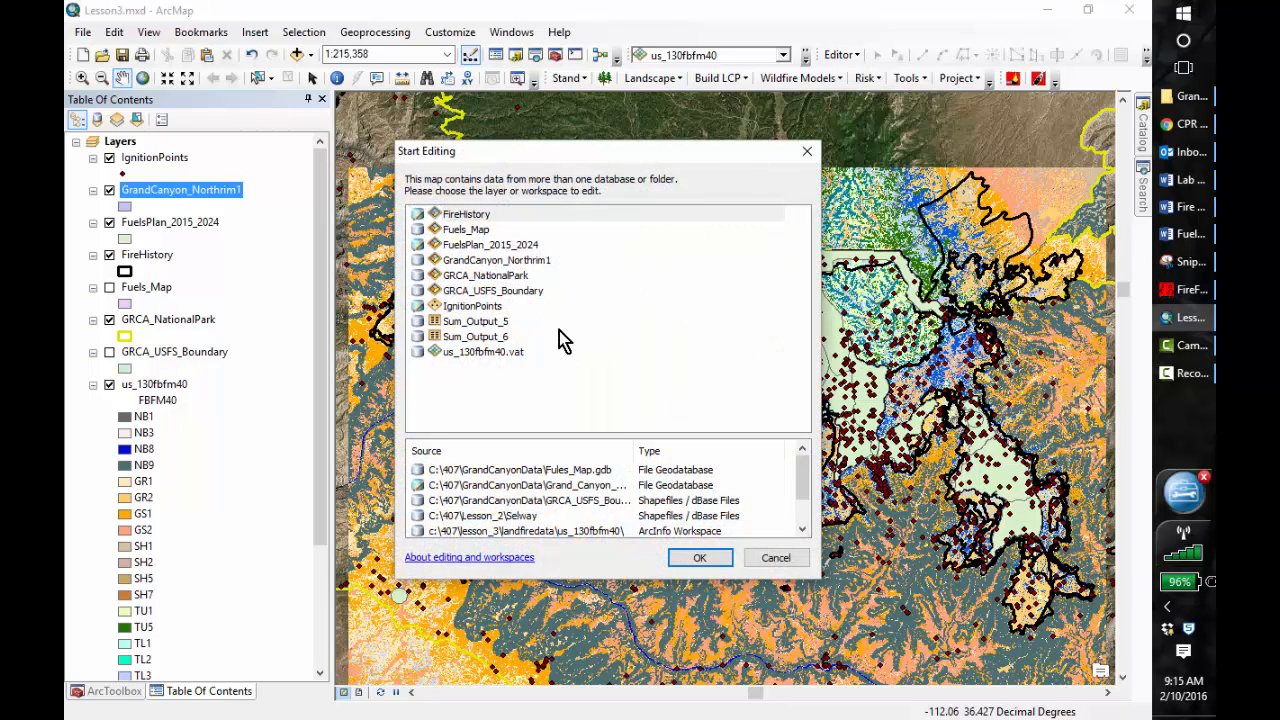
{"action": "left_click", "coordinate": [524, 264]}
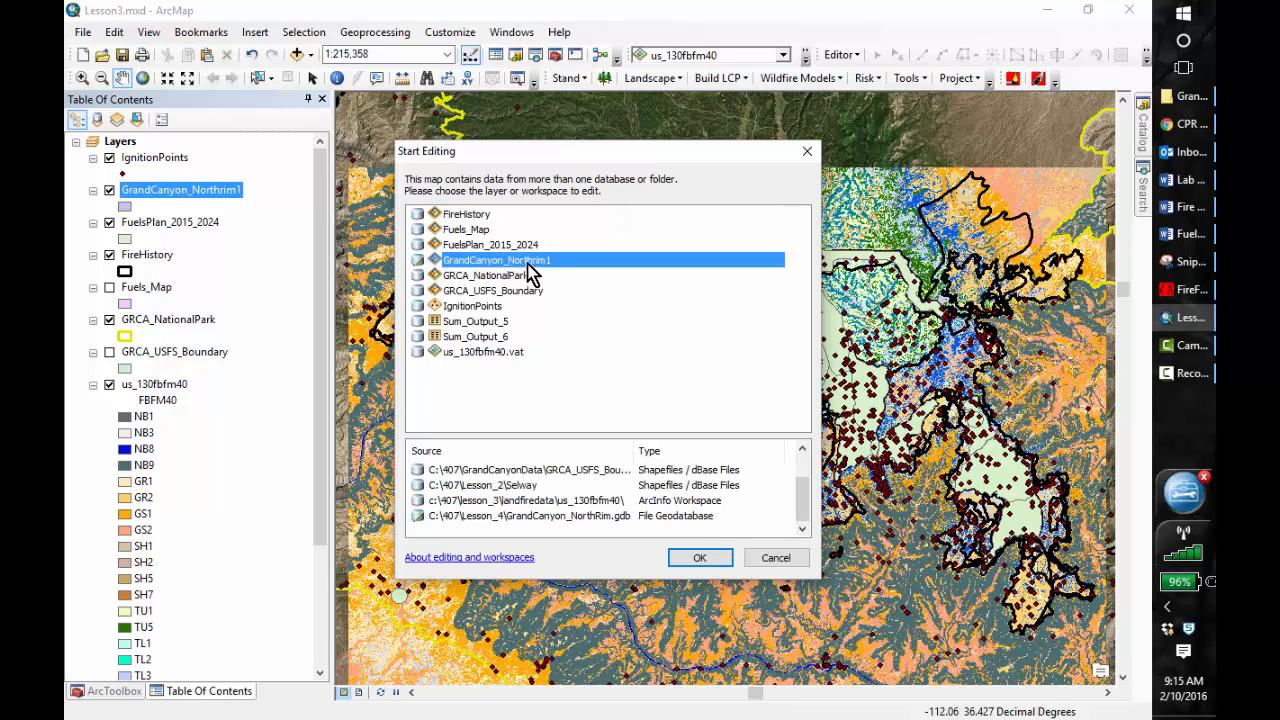
{"action": "left_click", "coordinate": [708, 562]}
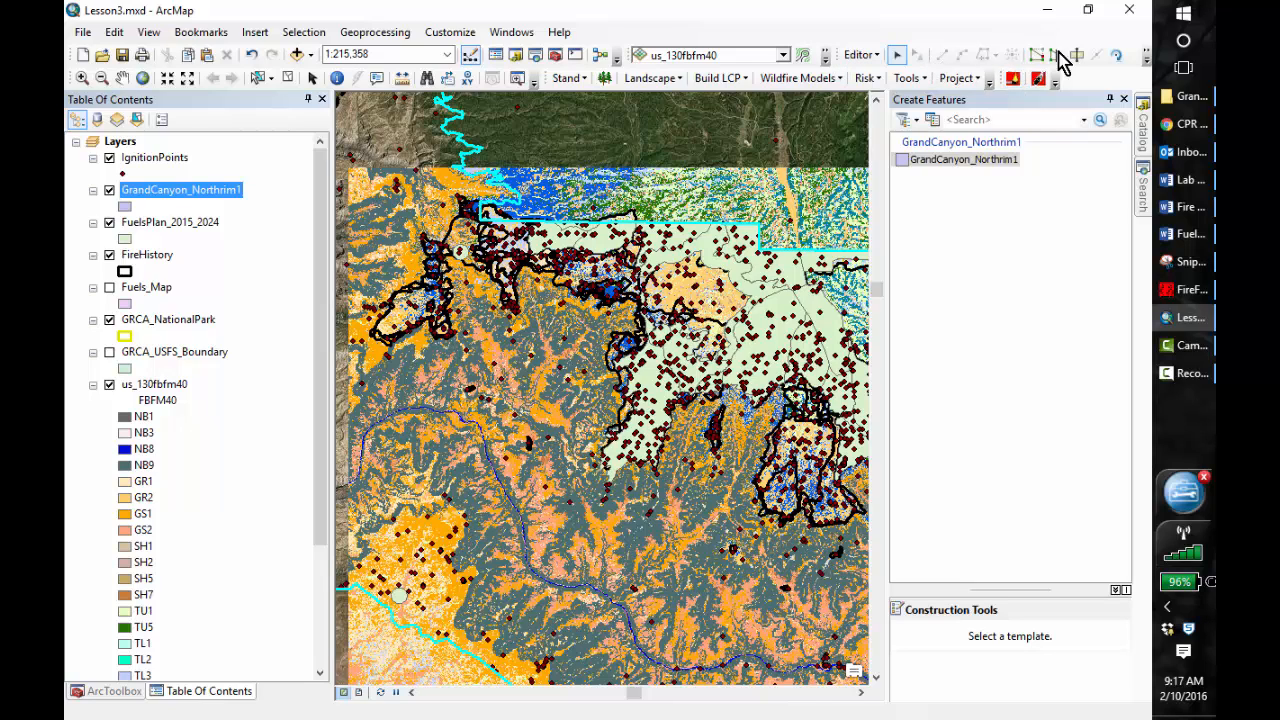
- Move the Editor toolbar onto its own row above the map so all of its tools are accessible
{"action": "left_click", "coordinate": [1146, 56]}
{"action": "left_click", "coordinate": [1148, 70]}
{"action": "left_click_drag", "start_coordinate": [835, 55], "coordinate": [777, 101]}
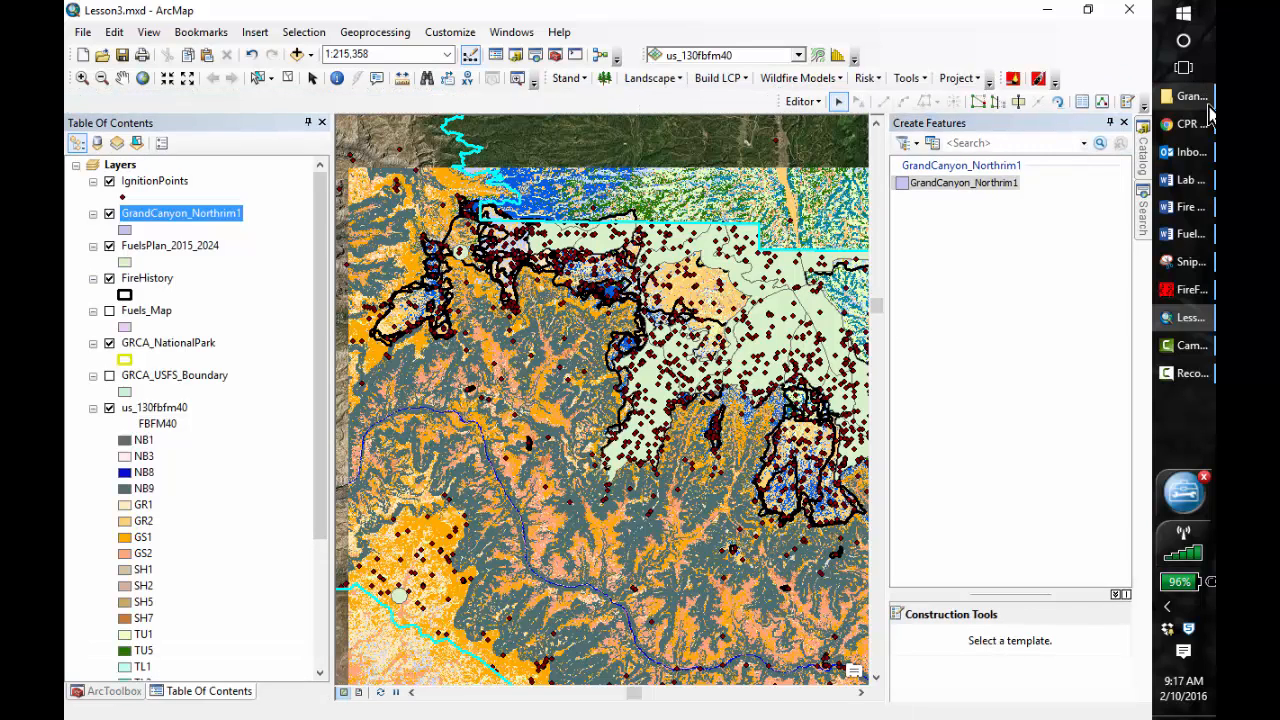
- Choose the GrandCanyon_Northrim1 feature template with the Polygon construction tool and frame the western part of the North Rim
{"action": "left_click", "coordinate": [1129, 105]}
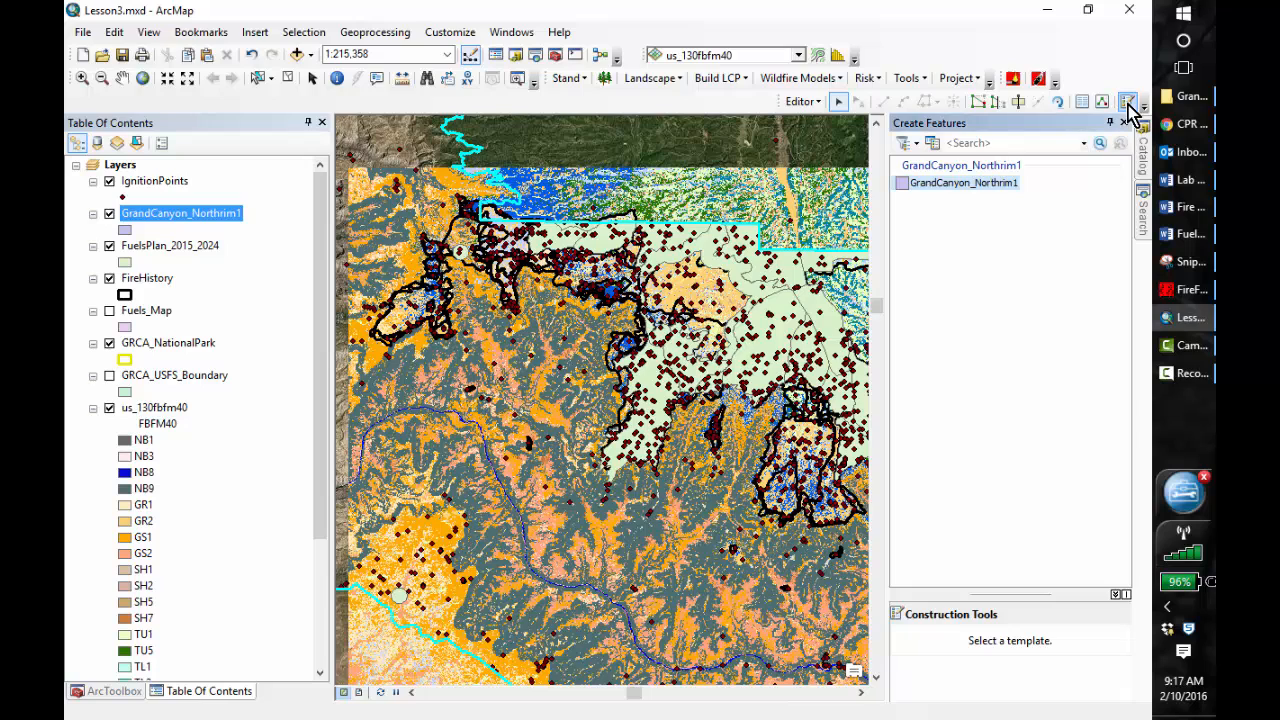
{"action": "left_click", "coordinate": [968, 188]}
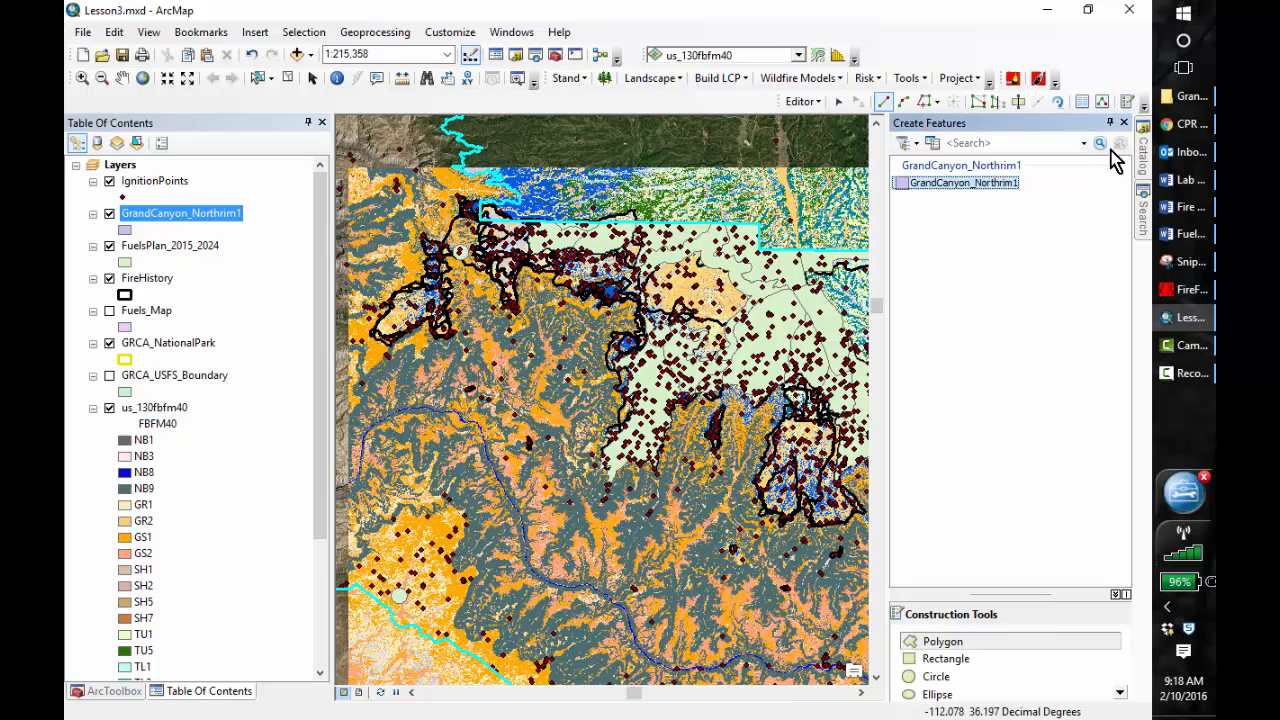
{"action": "left_click", "coordinate": [946, 645]}
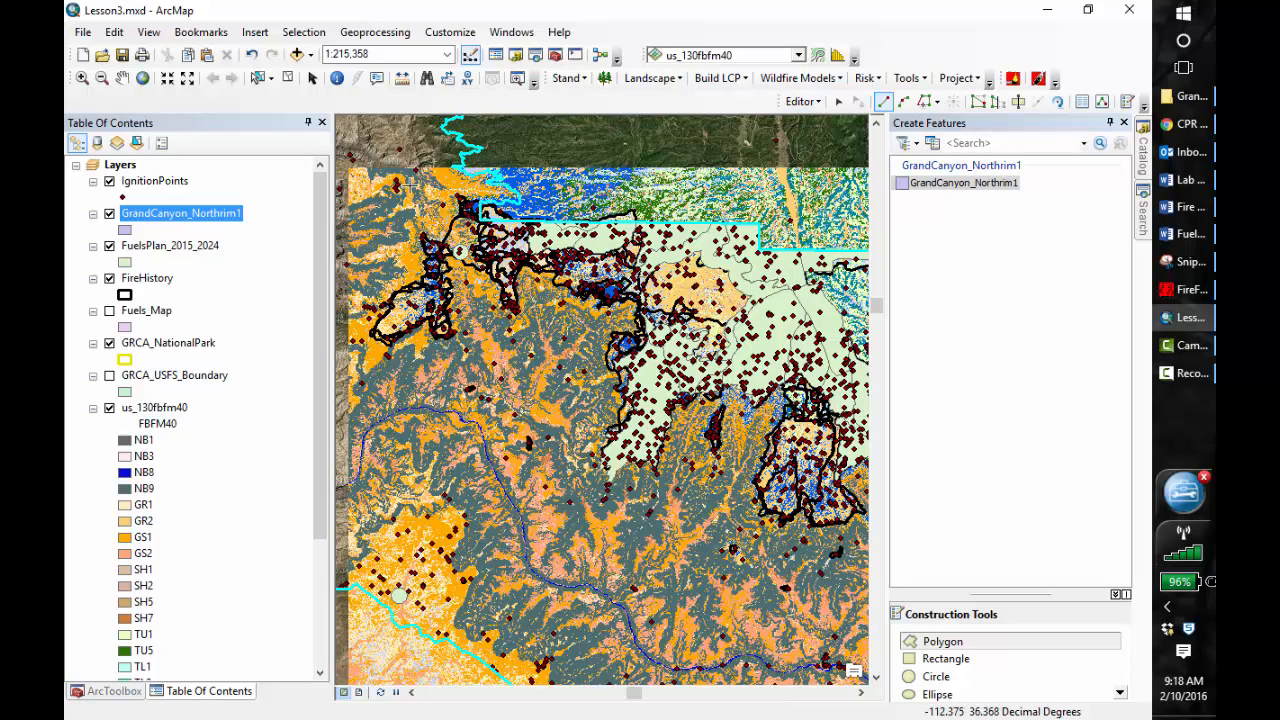
{"action": "left_click", "coordinate": [82, 78]}
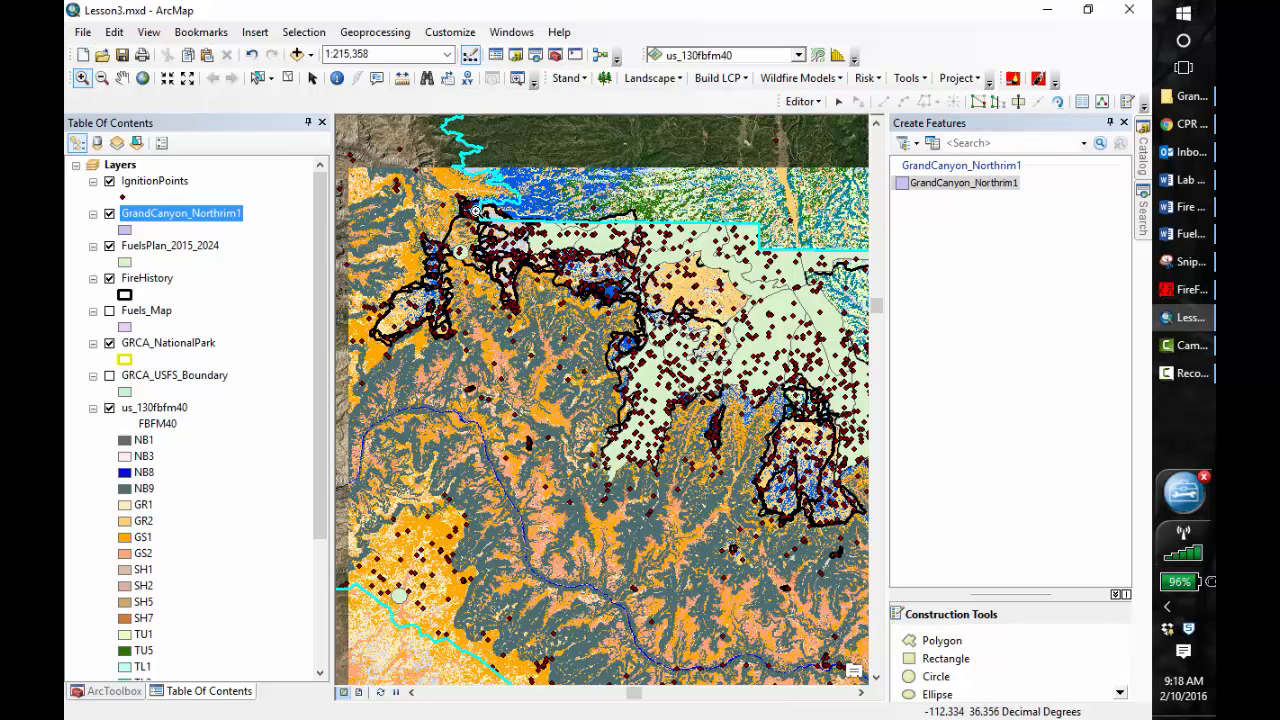
{"action": "left_click_drag", "start_coordinate": [351, 171], "coordinate": [657, 406]}
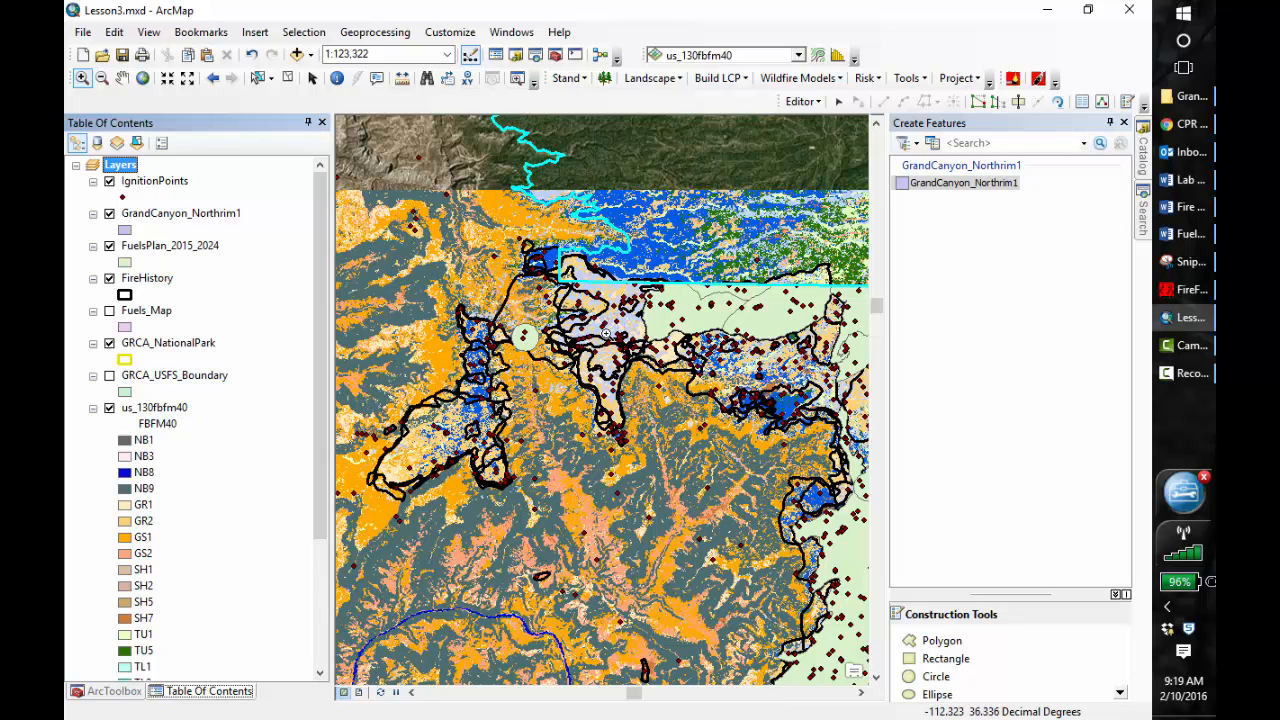
- Add the us_slp2010 slope raster from the US_SLP2010 folder in LANDFIREdata and build its pyramids with Nearest Neighbor resampling
{"action": "left_click", "coordinate": [297, 54]}
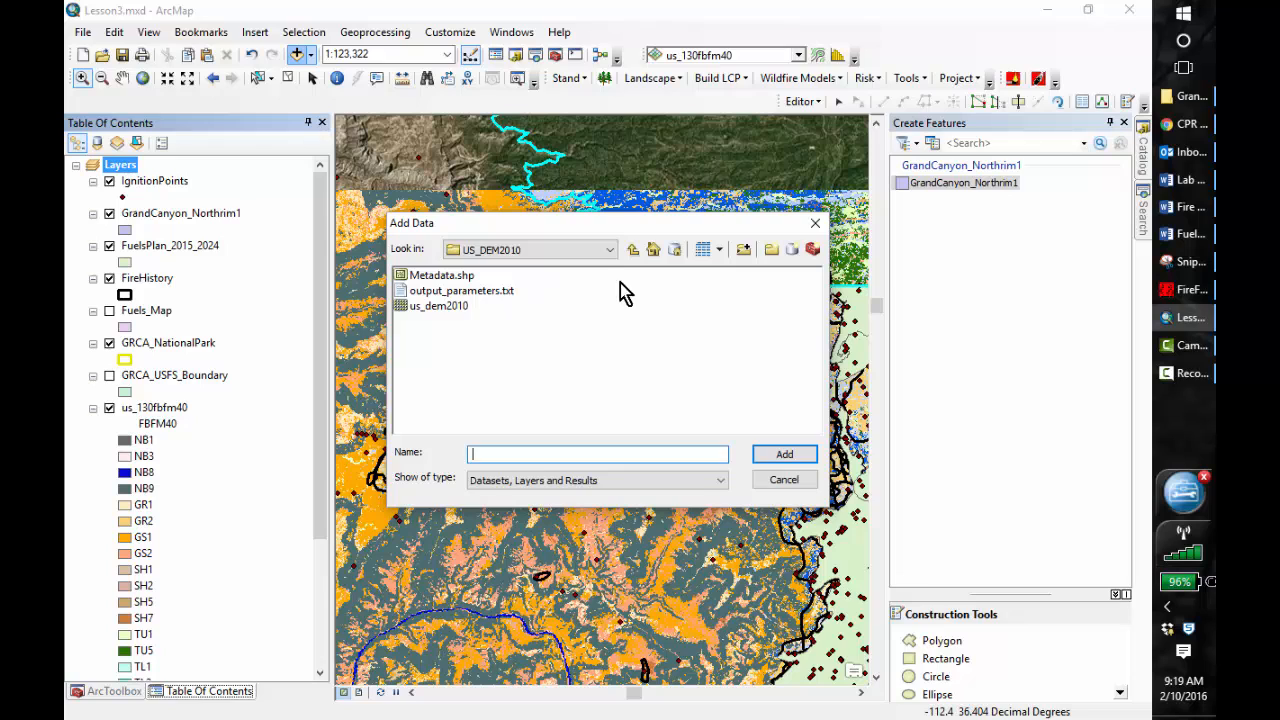
{"action": "left_click", "coordinate": [637, 252]}
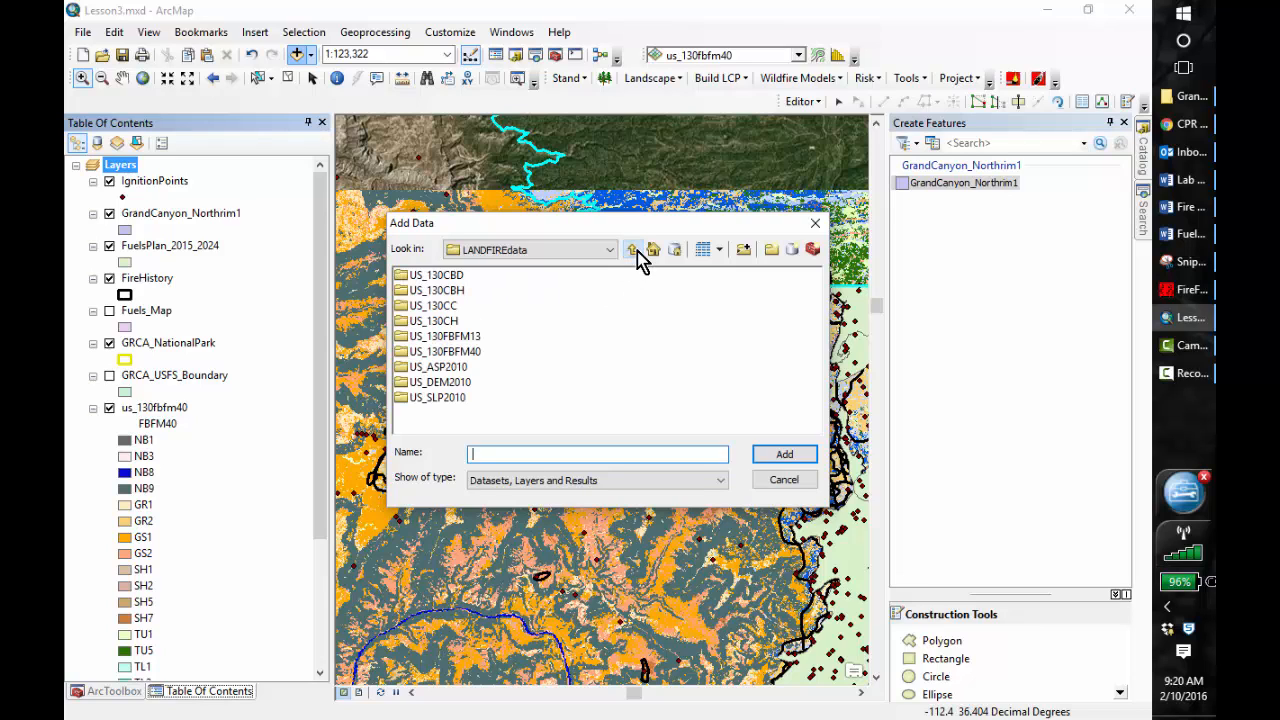
{"action": "left_click", "coordinate": [443, 399]}
{"action": "double_click", "coordinate": [440, 399]}
{"action": "left_click", "coordinate": [426, 306]}
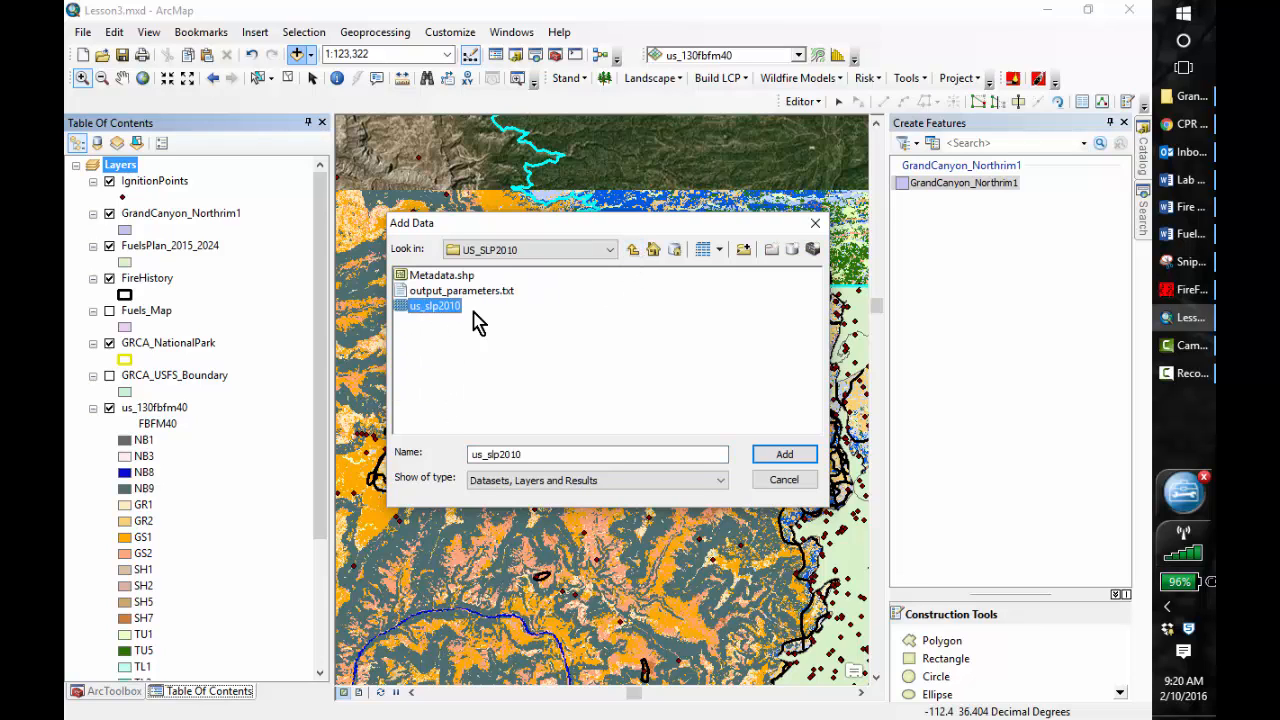
{"action": "left_click", "coordinate": [786, 454]}
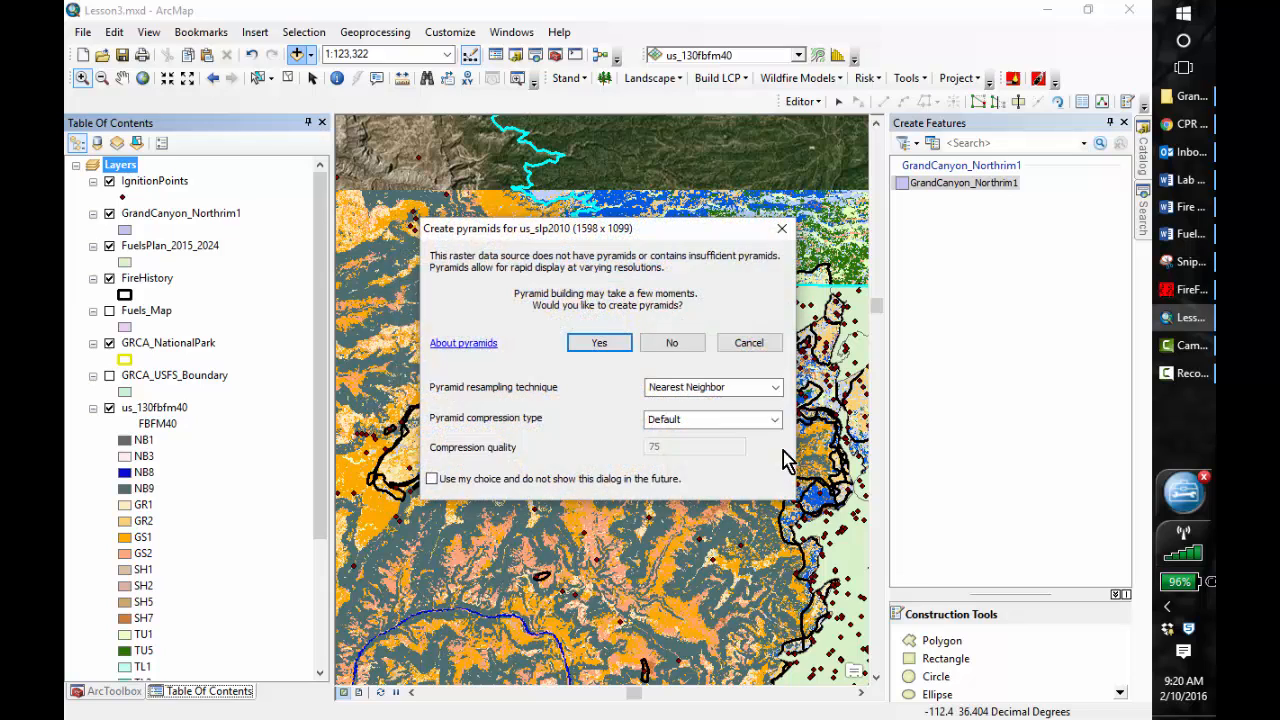
{"action": "left_click", "coordinate": [599, 343]}
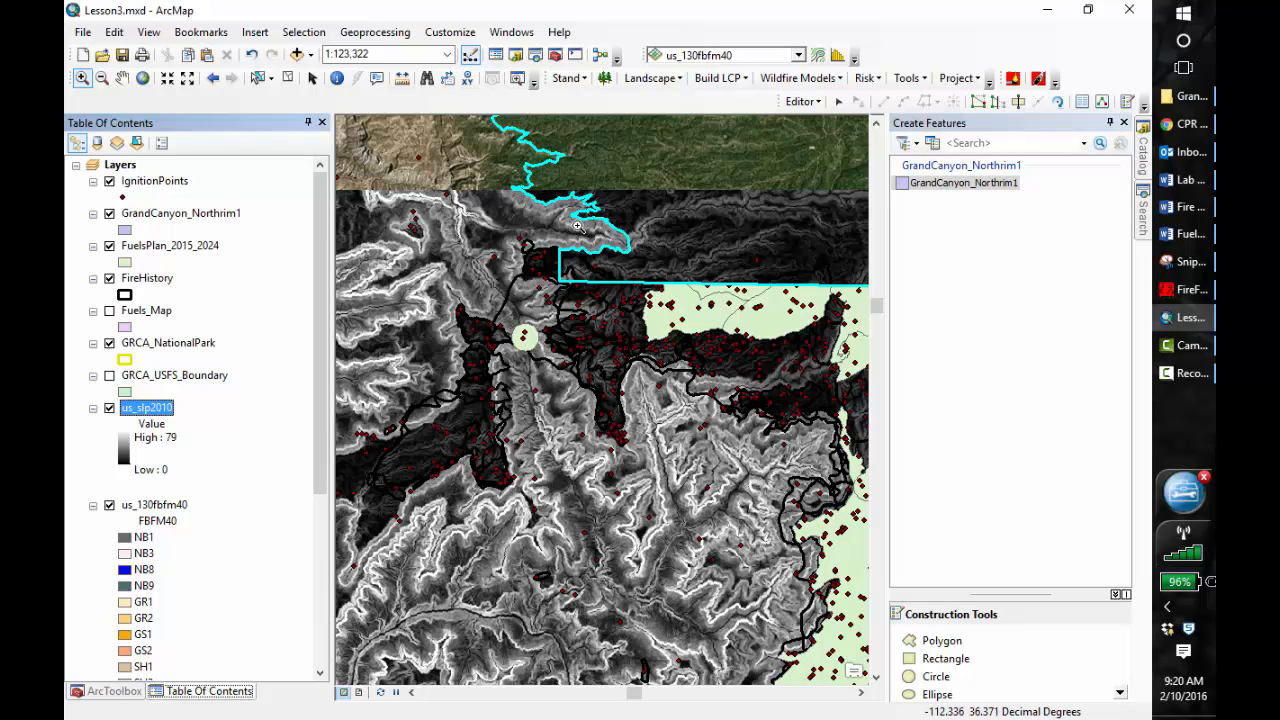
- Start the North Rim polygon at the northern tip of the western fire perimeters and trace south with straight segments
{"action": "left_click", "coordinate": [938, 644]}
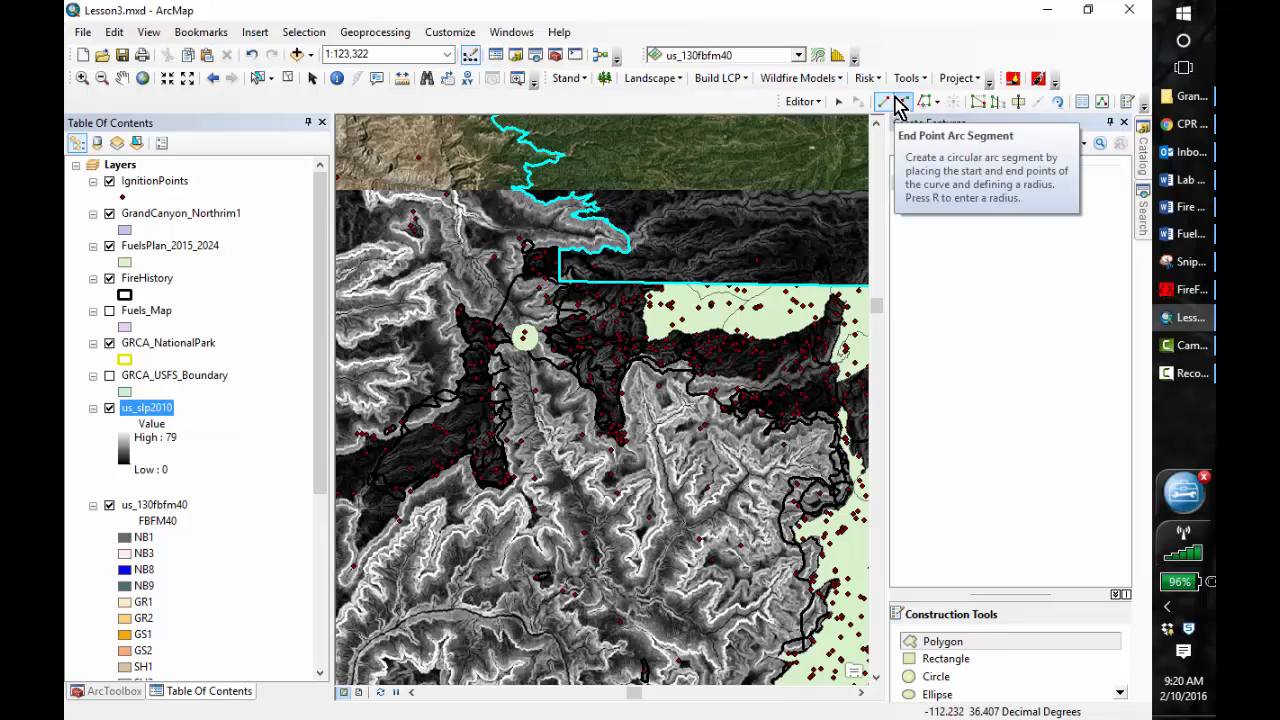
{"action": "left_click", "coordinate": [901, 104]}
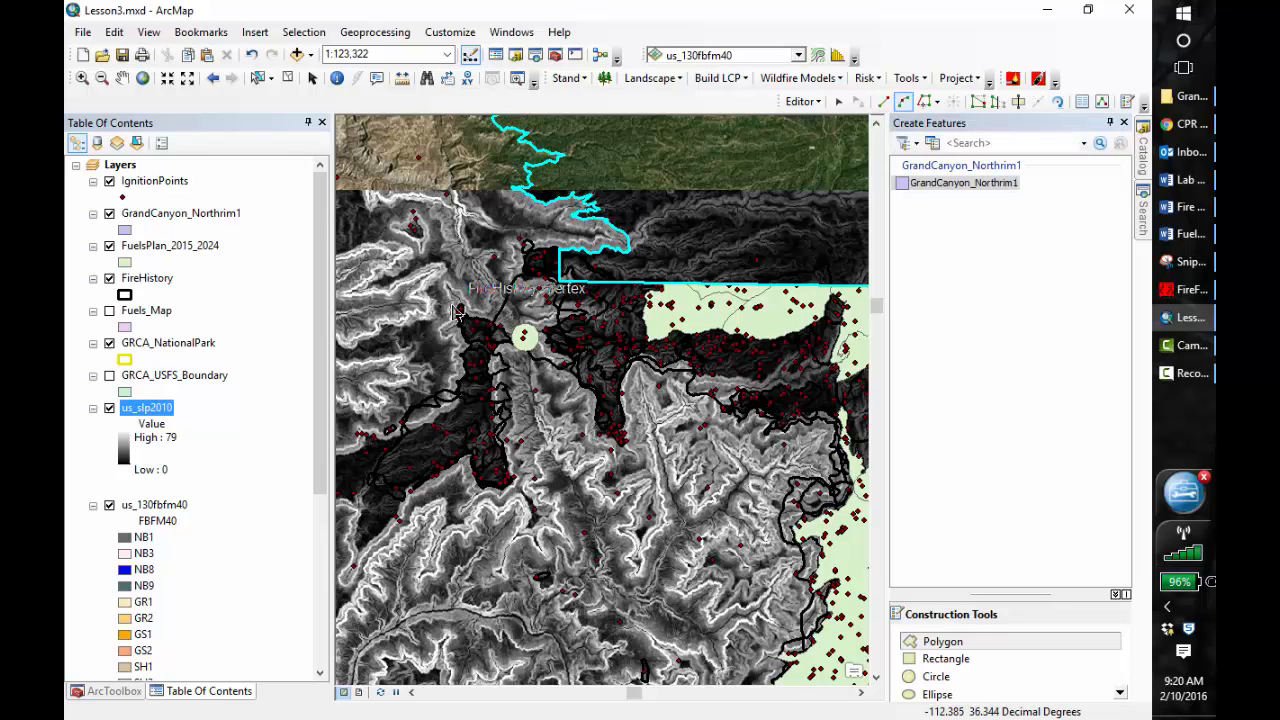
{"action": "left_click", "coordinate": [458, 309]}
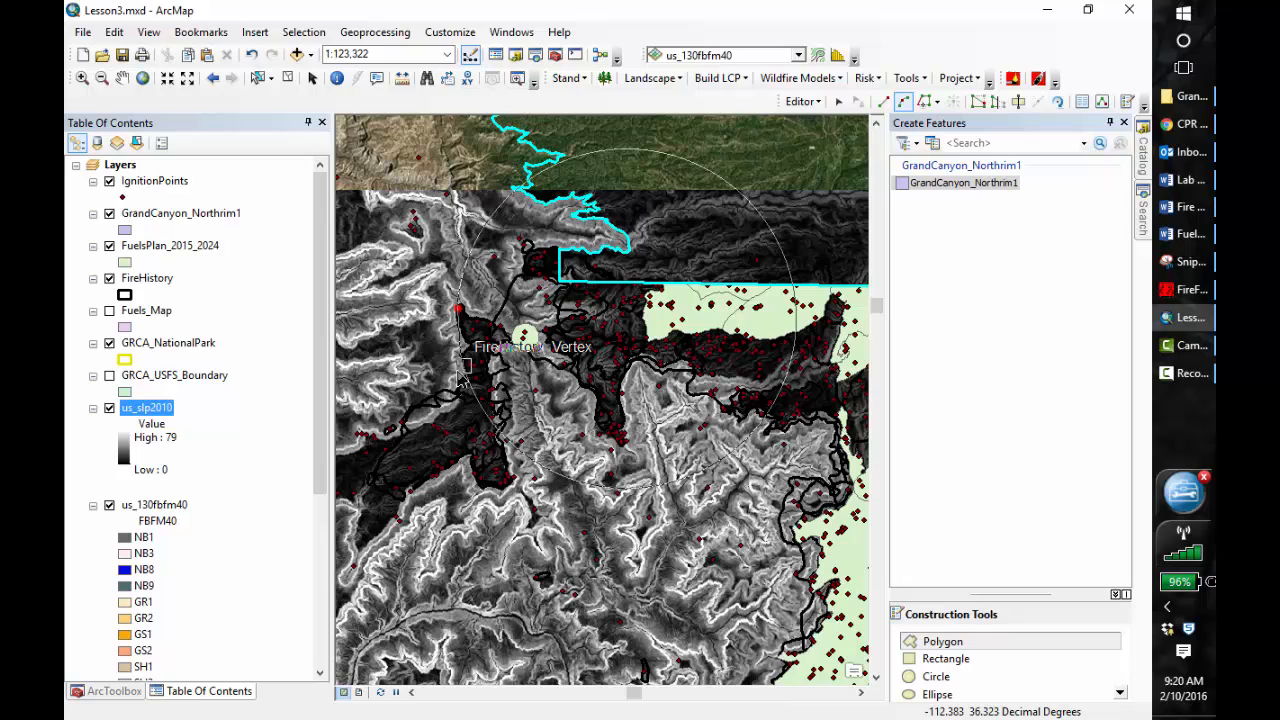
{"action": "left_click", "coordinate": [883, 101]}
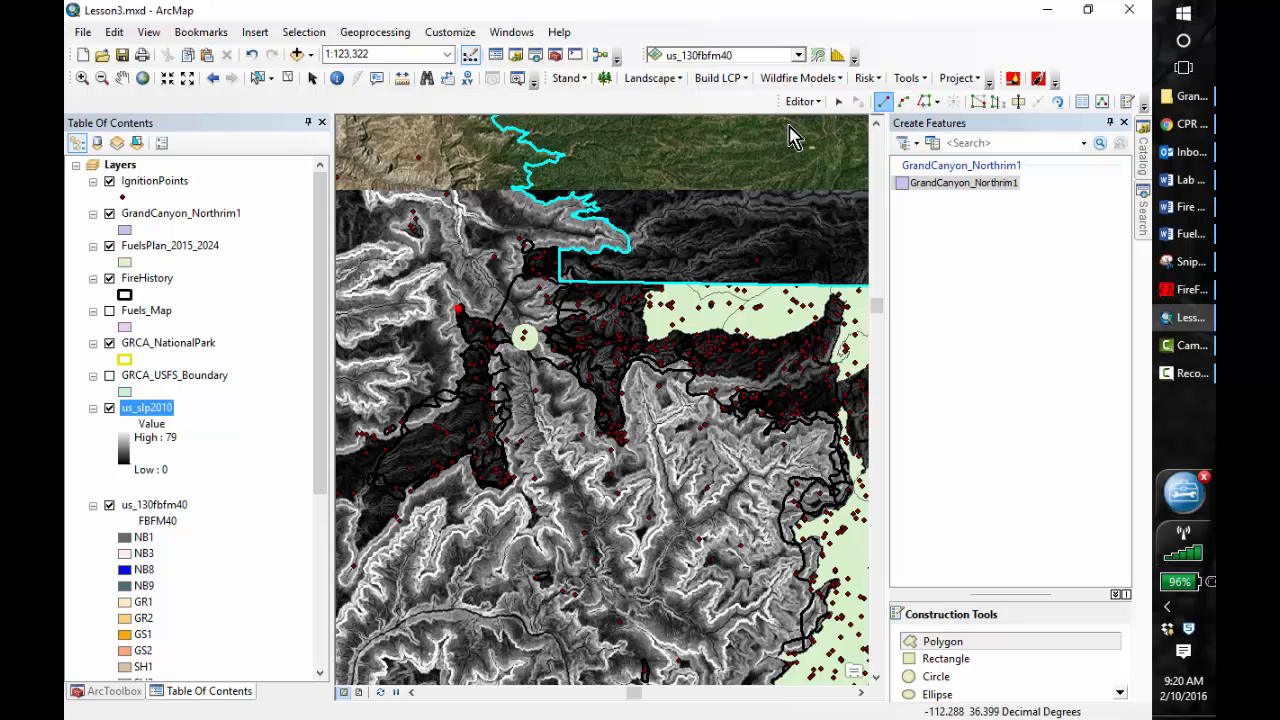
{"action": "left_click", "coordinate": [457, 343]}
{"action": "left_click", "coordinate": [453, 367]}
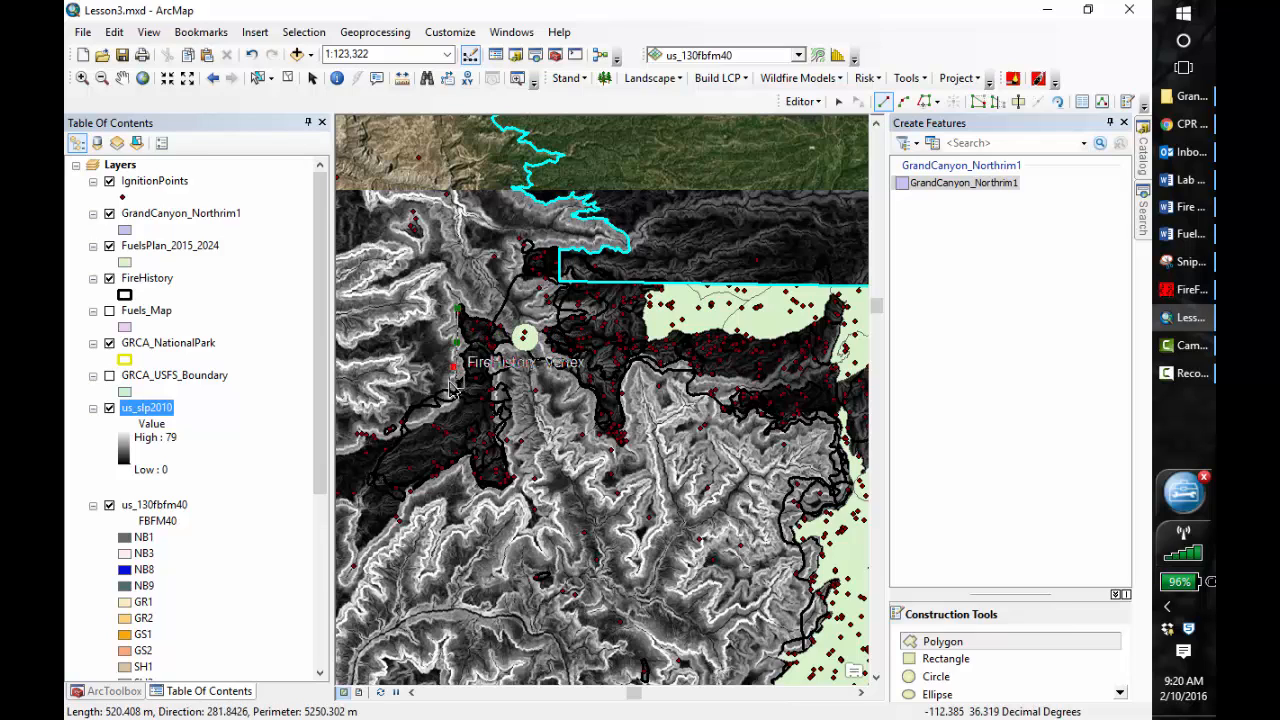
- Continue the polygon southwest along the rim edge to the far end of the western fire-perimeter lobe
{"action": "left_click", "coordinate": [426, 400]}
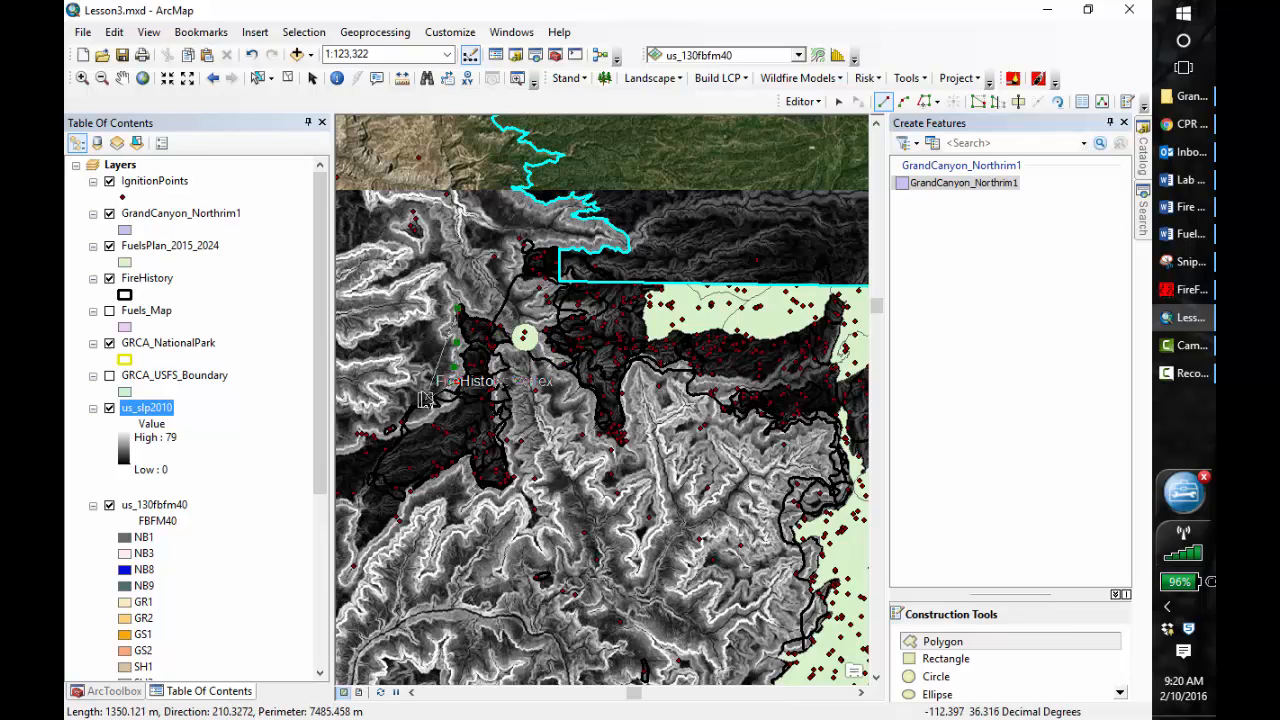
{"action": "left_click", "coordinate": [397, 408]}
{"action": "left_click", "coordinate": [391, 426]}
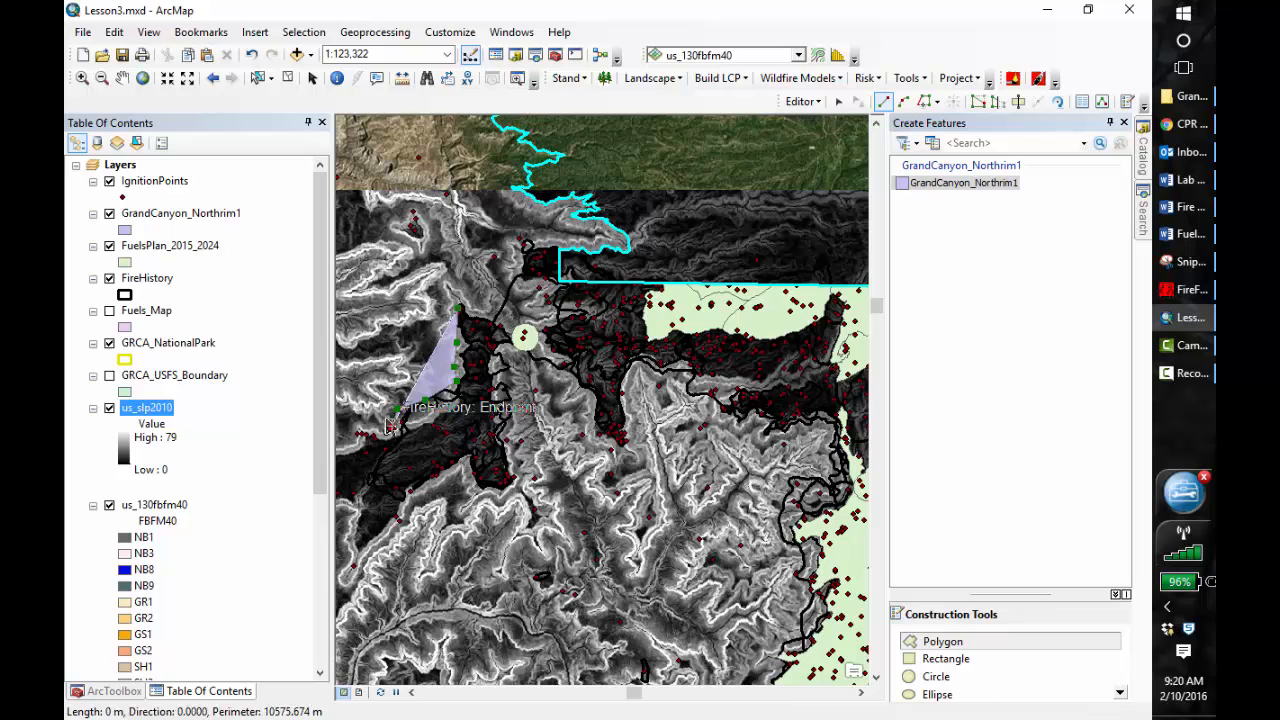
{"action": "left_click", "coordinate": [376, 439]}
{"action": "left_click", "coordinate": [361, 467]}
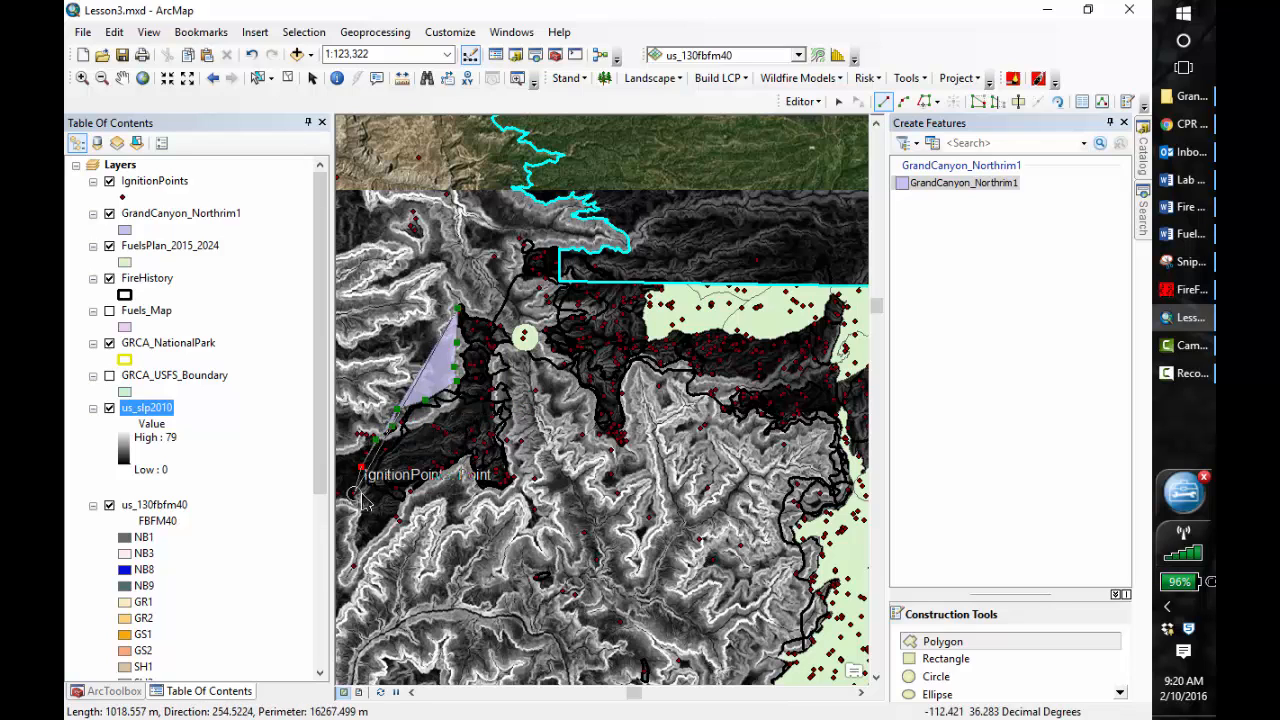
{"action": "left_click", "coordinate": [354, 493]}
- Trace the polygon east along the southern edge of the western lobe, following the notch and the base of the neighboring point
{"action": "left_click", "coordinate": [382, 501]}
{"action": "left_click", "coordinate": [408, 514]}
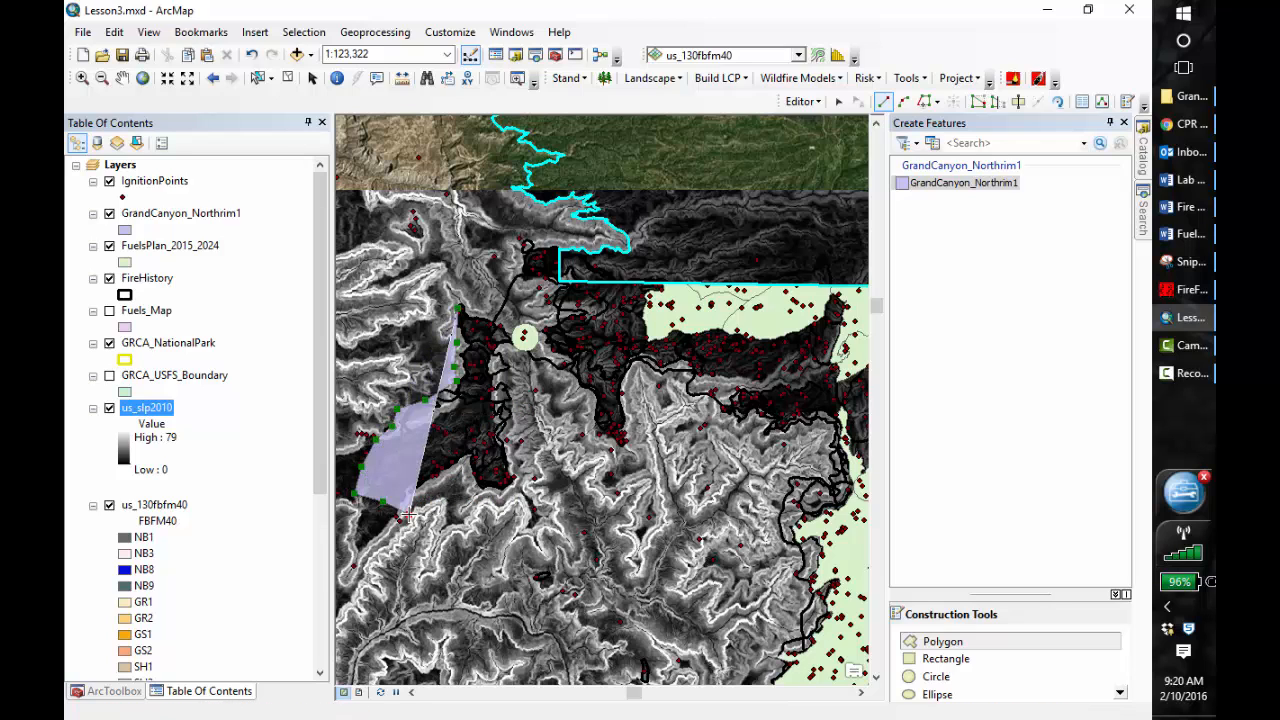
{"action": "left_click", "coordinate": [434, 499]}
{"action": "left_click", "coordinate": [452, 484]}
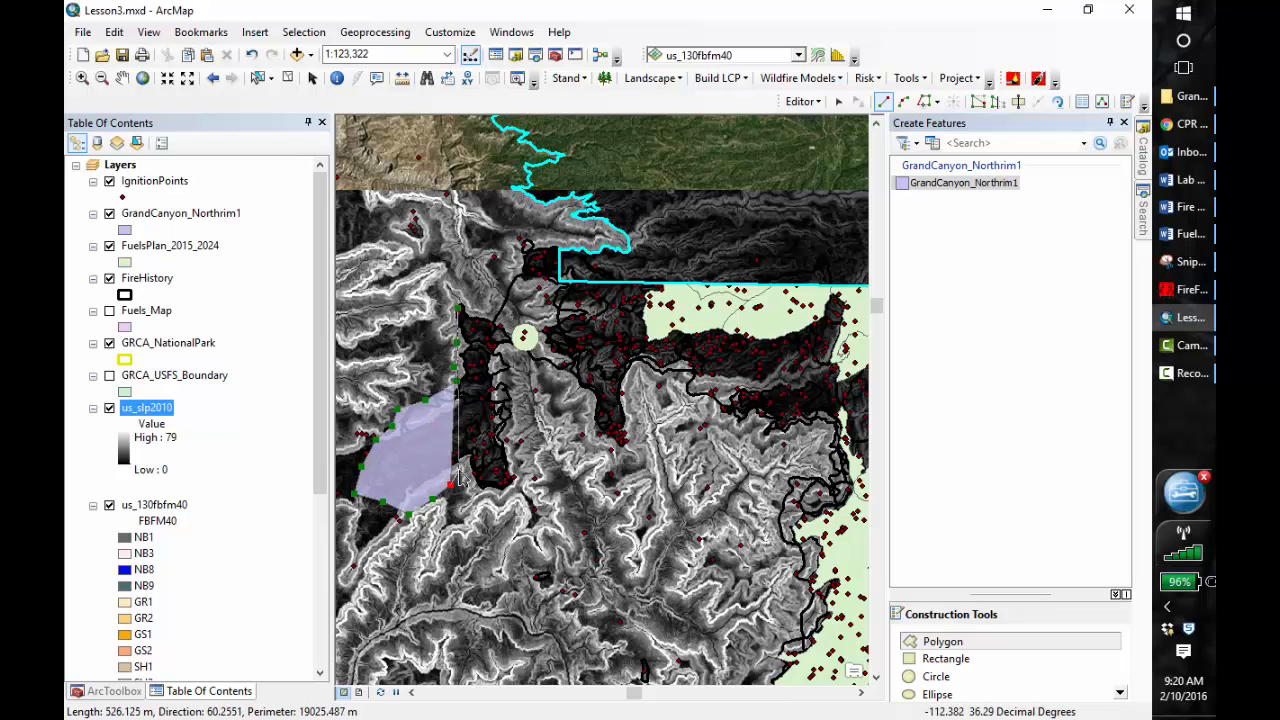
{"action": "left_click", "coordinate": [454, 462]}
{"action": "left_click", "coordinate": [476, 495]}
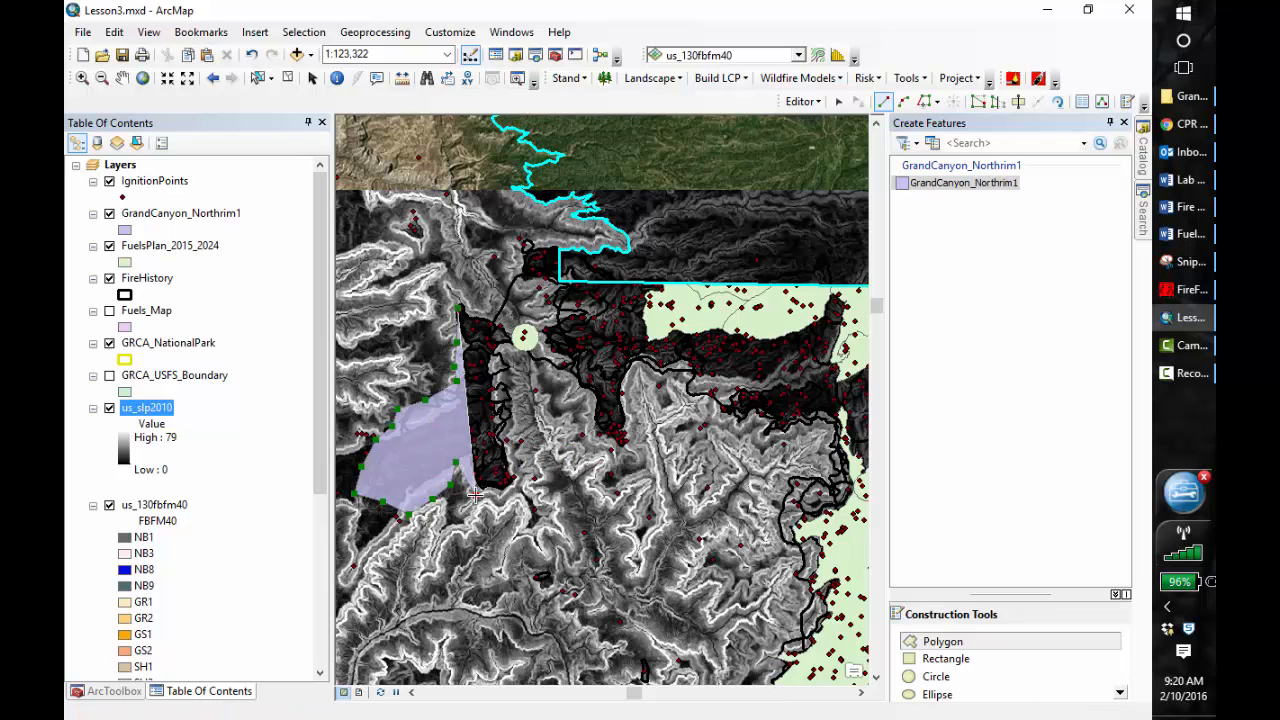
{"action": "left_click", "coordinate": [501, 489]}
{"action": "left_click", "coordinate": [525, 497]}
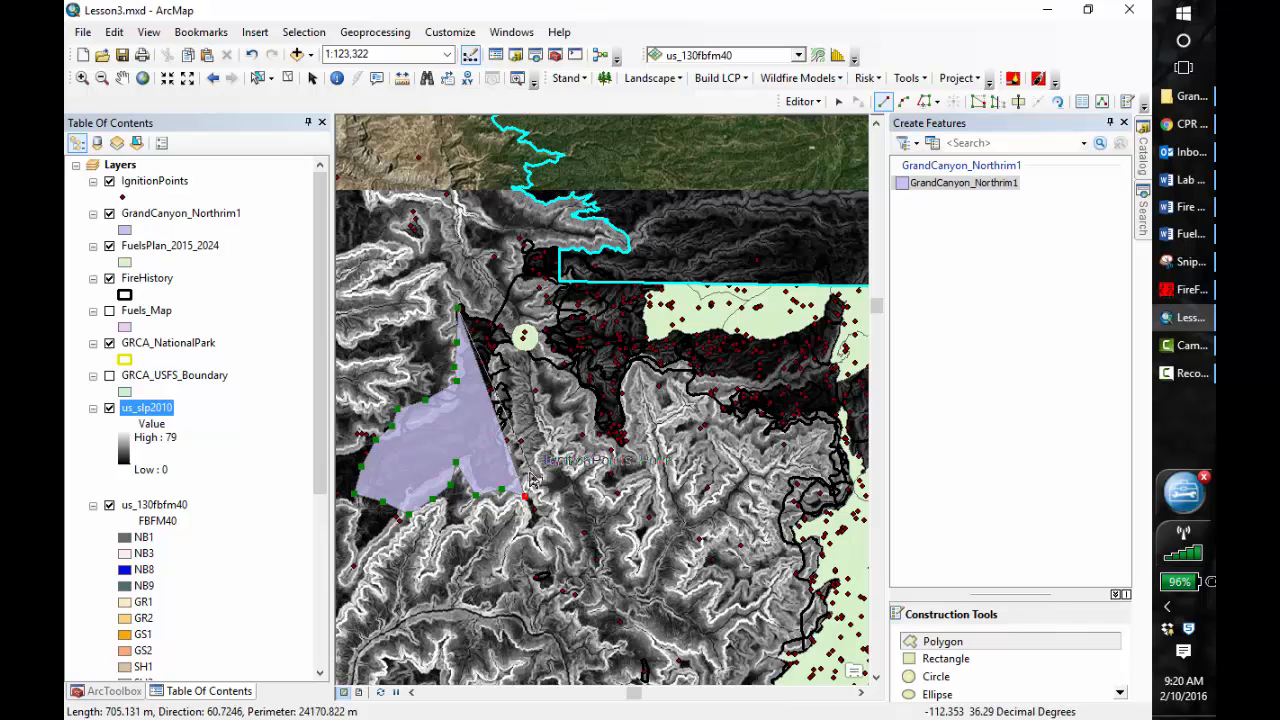
- Trace the polygon north up the western plateau's east side and east to the narrow south-pointing peninsula
{"action": "left_click", "coordinate": [535, 479]}
{"action": "left_click", "coordinate": [524, 423]}
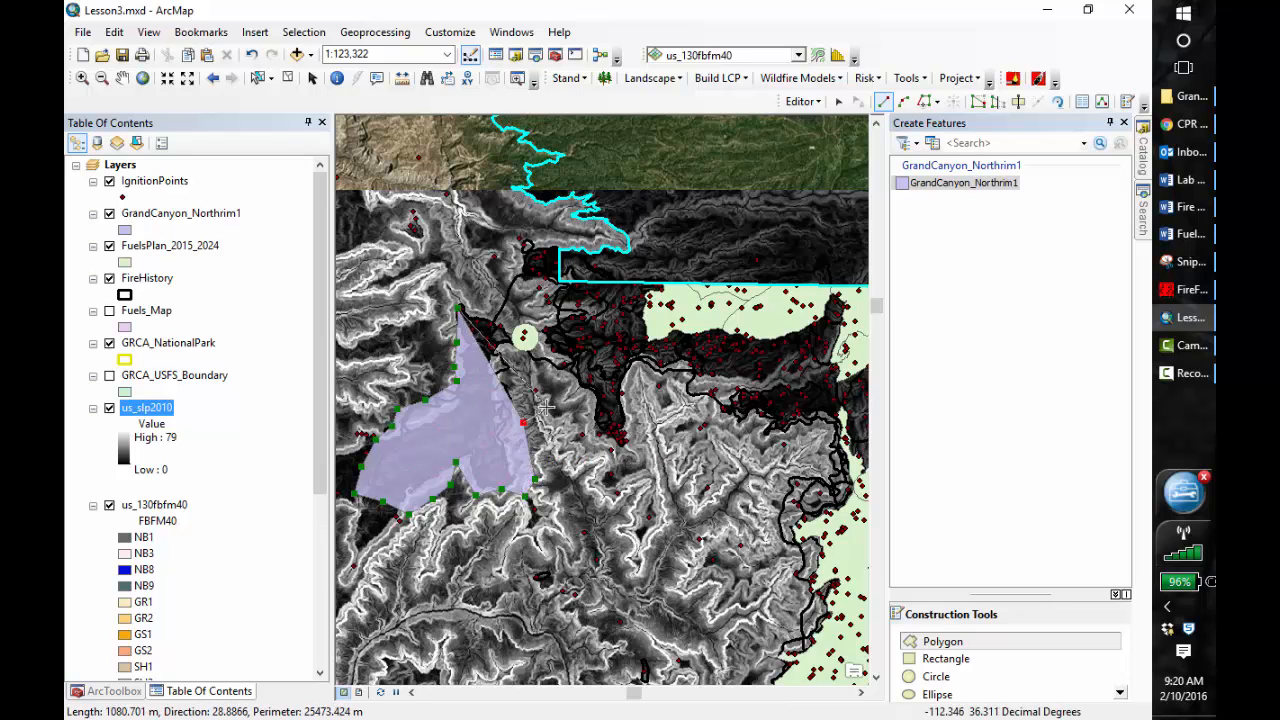
{"action": "left_click", "coordinate": [543, 404]}
{"action": "left_click", "coordinate": [577, 401]}
{"action": "left_click", "coordinate": [597, 397]}
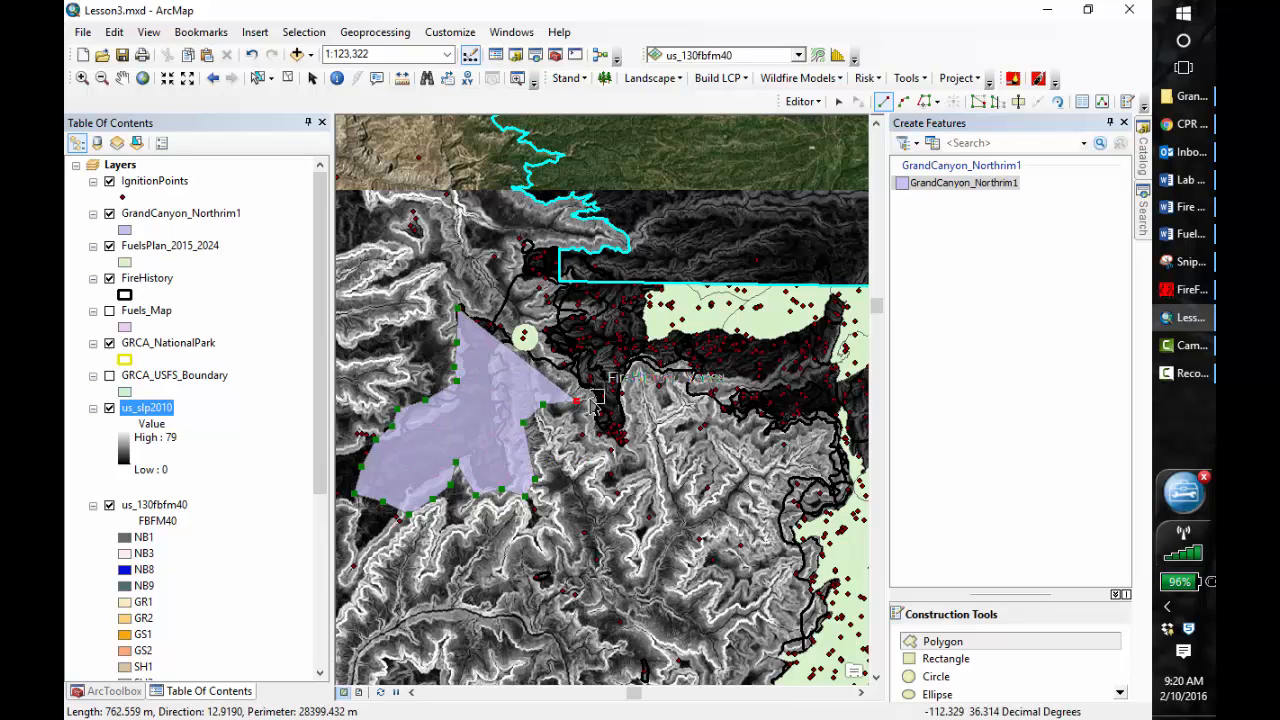
- Trace the polygon around the southern tip of the narrow peninsula and back north to the canyon head east of it
{"action": "left_click", "coordinate": [582, 436]}
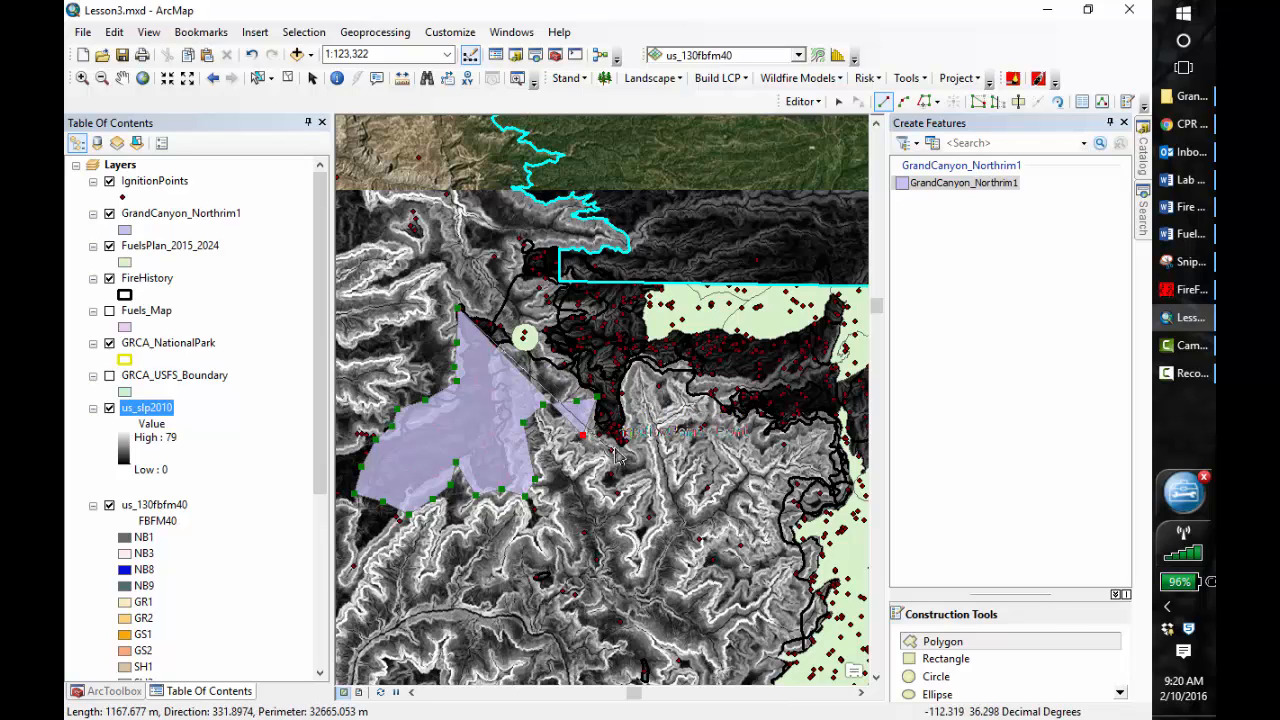
{"action": "left_click", "coordinate": [612, 450]}
{"action": "left_click", "coordinate": [634, 421]}
{"action": "left_click", "coordinate": [633, 386]}
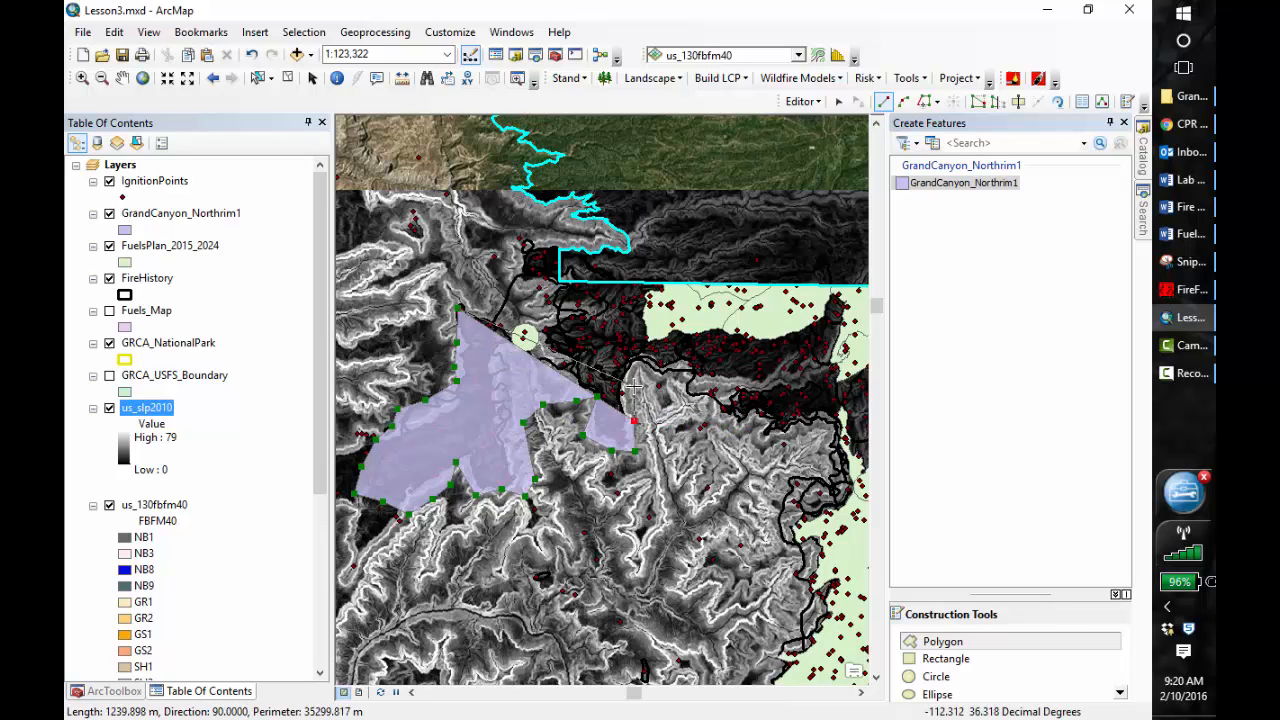
{"action": "left_click", "coordinate": [648, 364]}
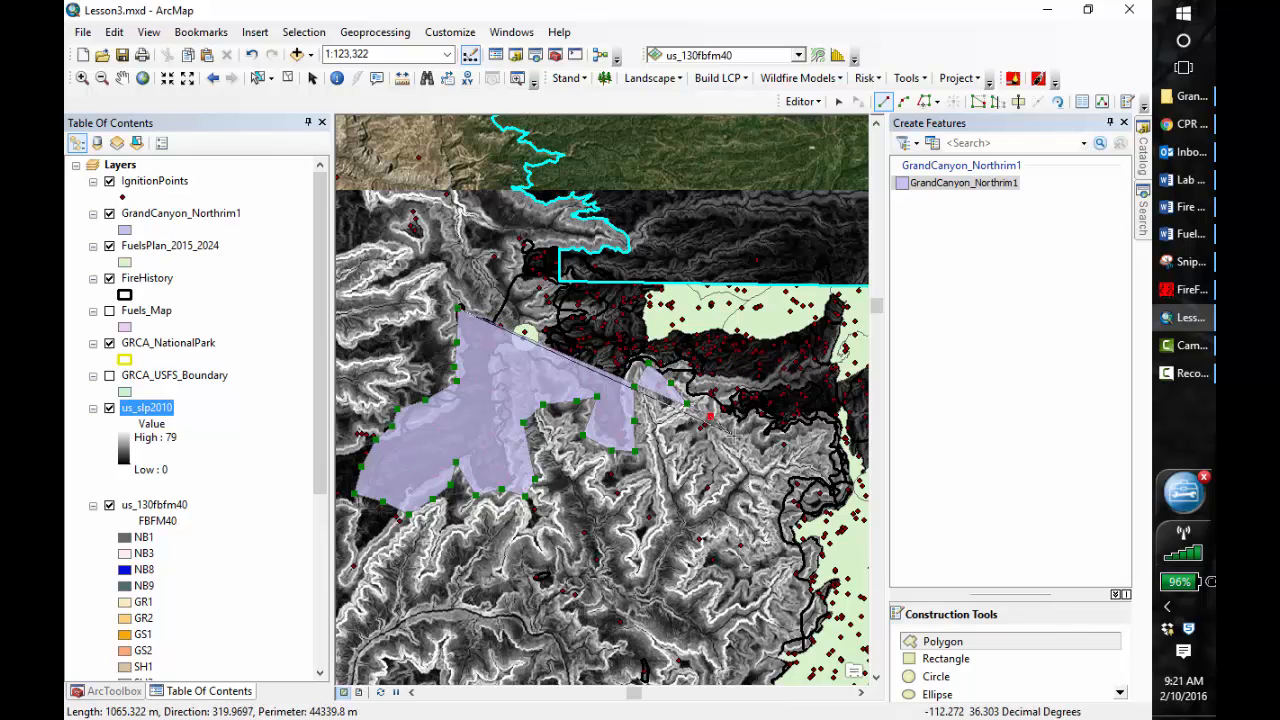
- Trace the polygon east along the rim below the dark fire-perimeter block to the canyon head beside the green FuelsPlan area
{"action": "left_click", "coordinate": [748, 437]}
{"action": "left_click", "coordinate": [783, 445]}
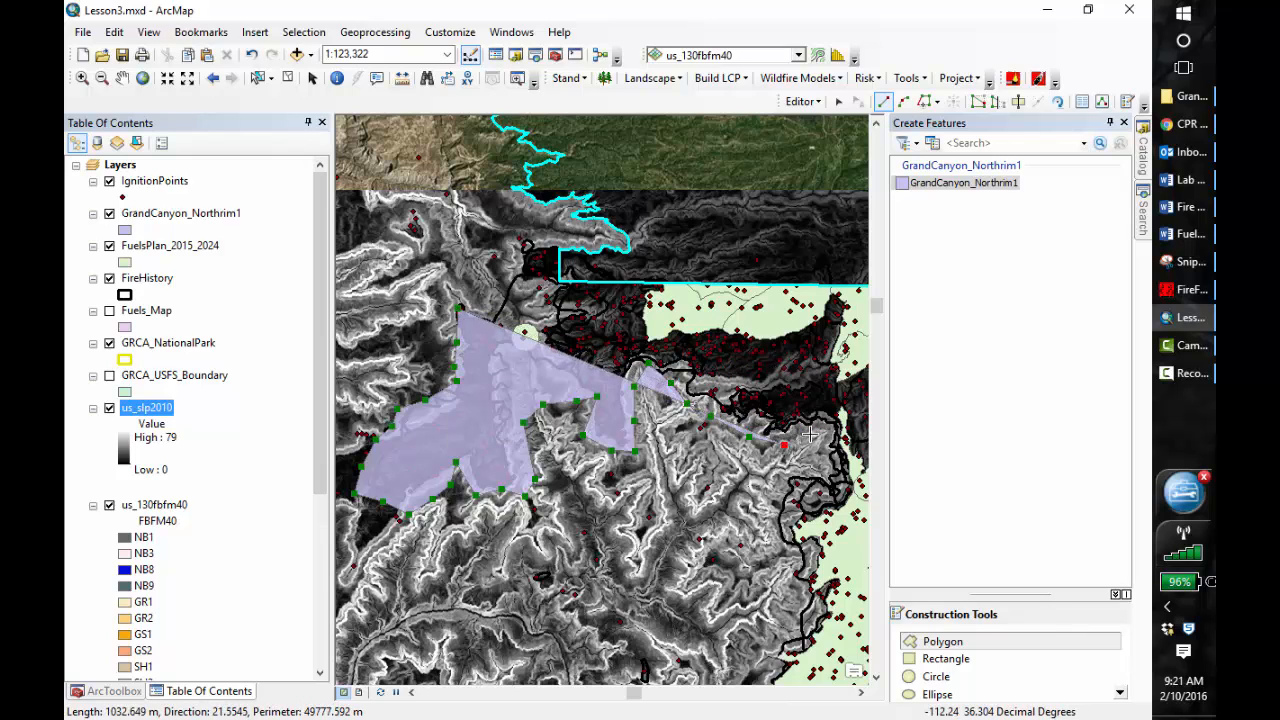
{"action": "left_click", "coordinate": [808, 434]}
{"action": "left_click", "coordinate": [829, 421]}
{"action": "left_click", "coordinate": [829, 457]}
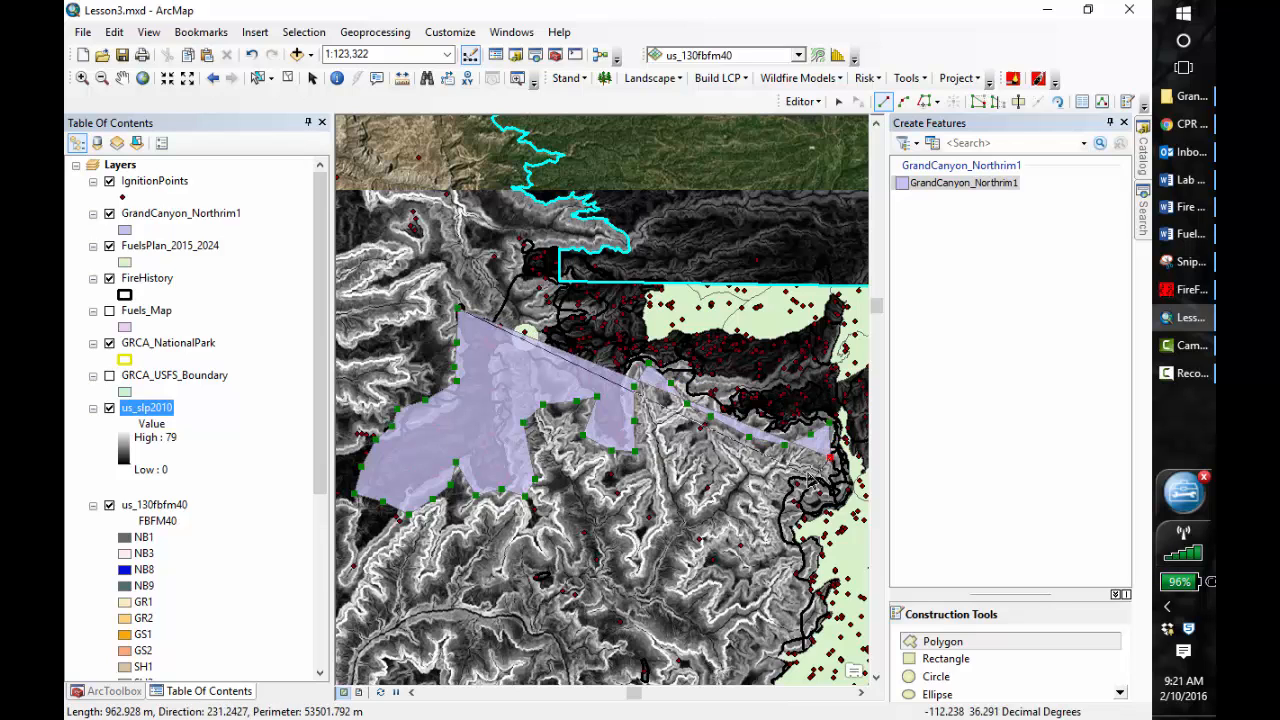
- Trace the polygon southwest around the looped fire perimeters and south along the west side of the green FuelsPlan peninsula
{"action": "left_click", "coordinate": [780, 476]}
{"action": "left_click", "coordinate": [768, 512]}
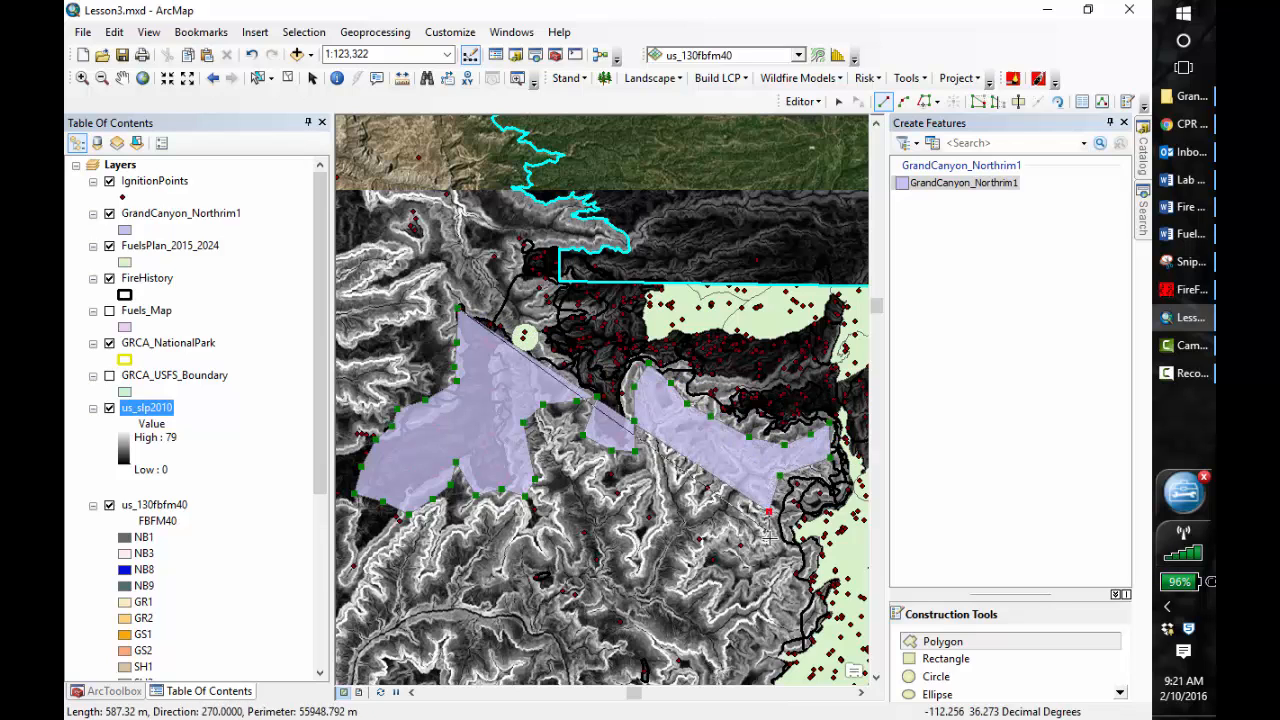
{"action": "left_click", "coordinate": [778, 547]}
{"action": "left_click", "coordinate": [788, 568]}
{"action": "left_click", "coordinate": [797, 597]}
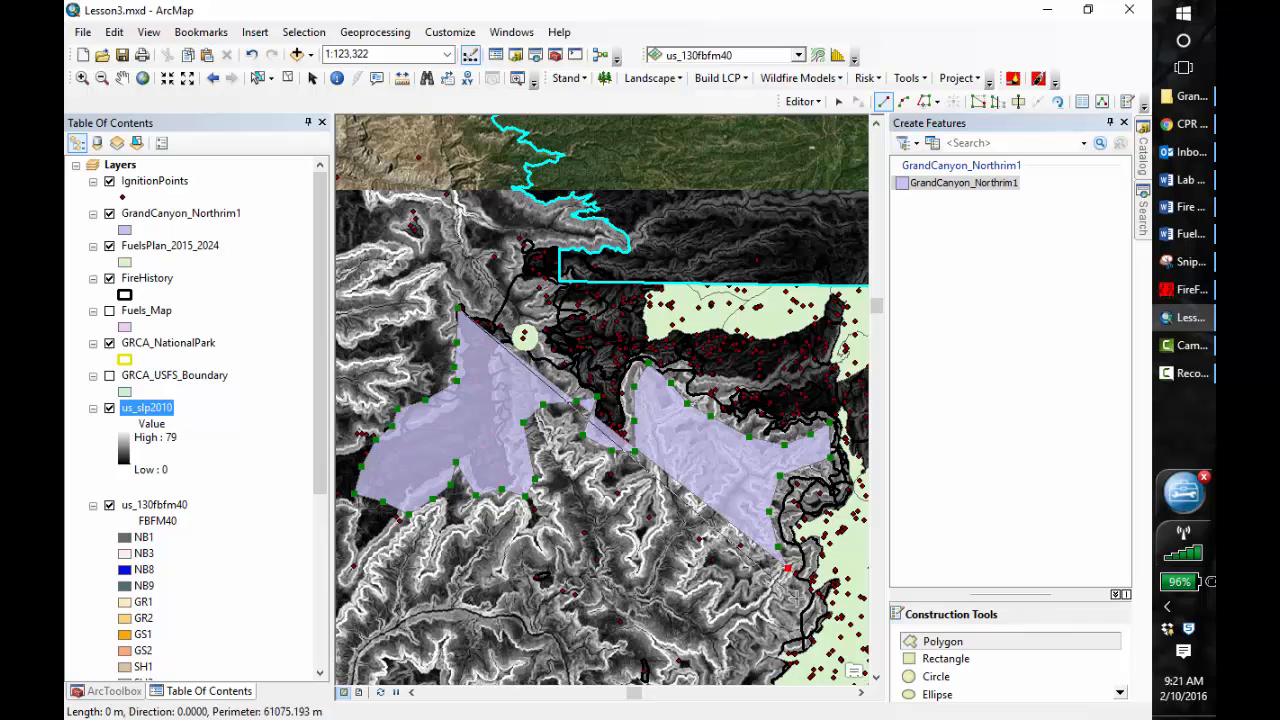
{"action": "left_click", "coordinate": [780, 630]}
{"action": "left_click", "coordinate": [762, 655]}
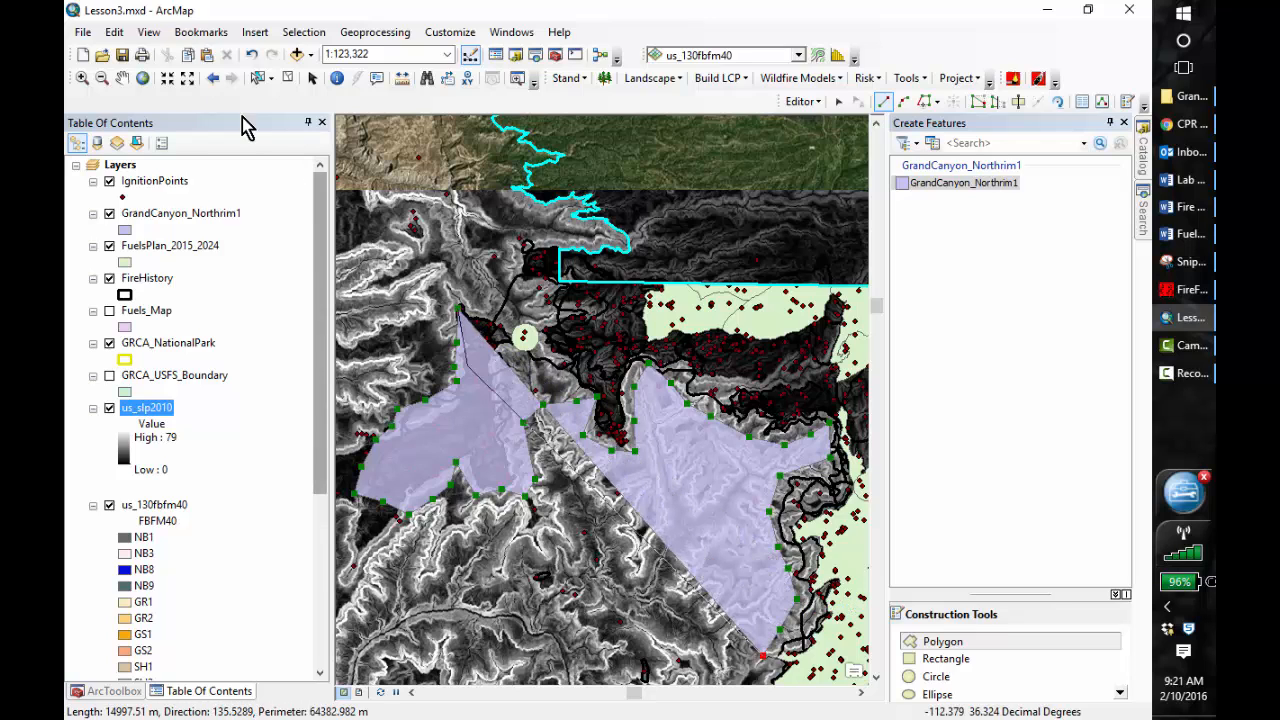
- Resume the polygon farther south and trace it around the southern tip of the green FuelsPlan peninsula
{"action": "left_click", "coordinate": [121, 78]}
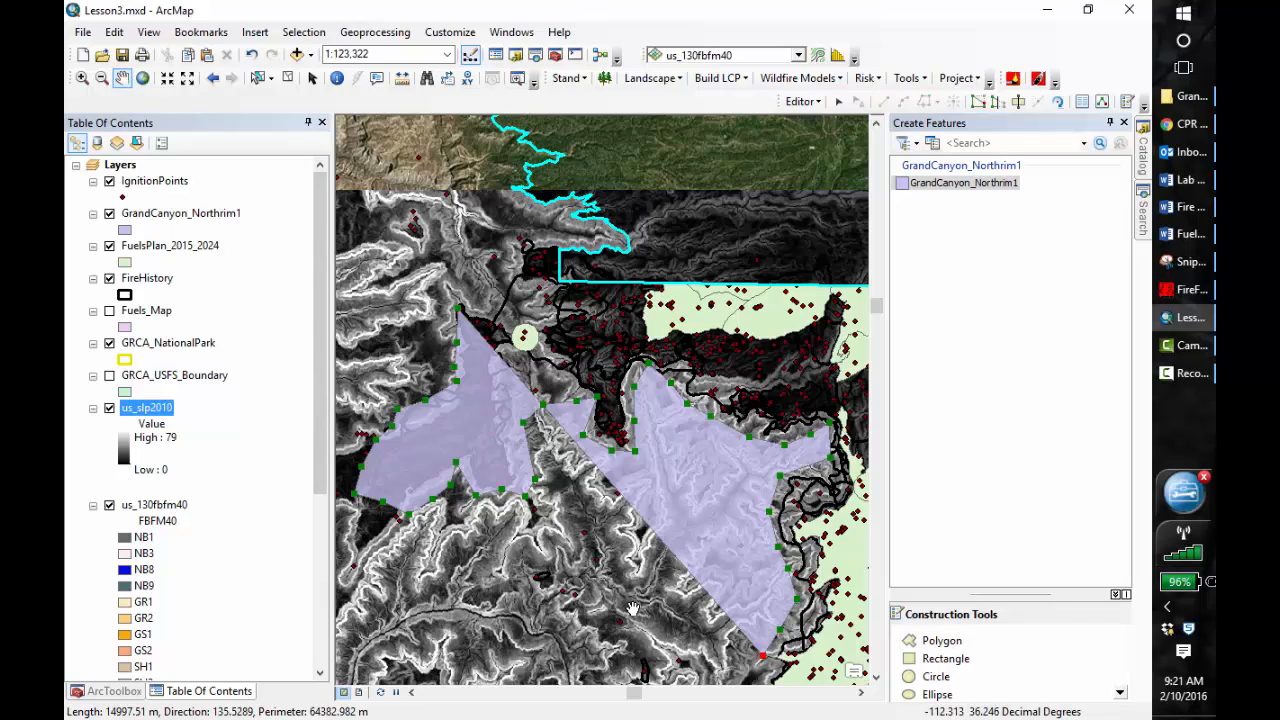
{"action": "left_click_drag", "start_coordinate": [633, 608], "coordinate": [452, 337]}
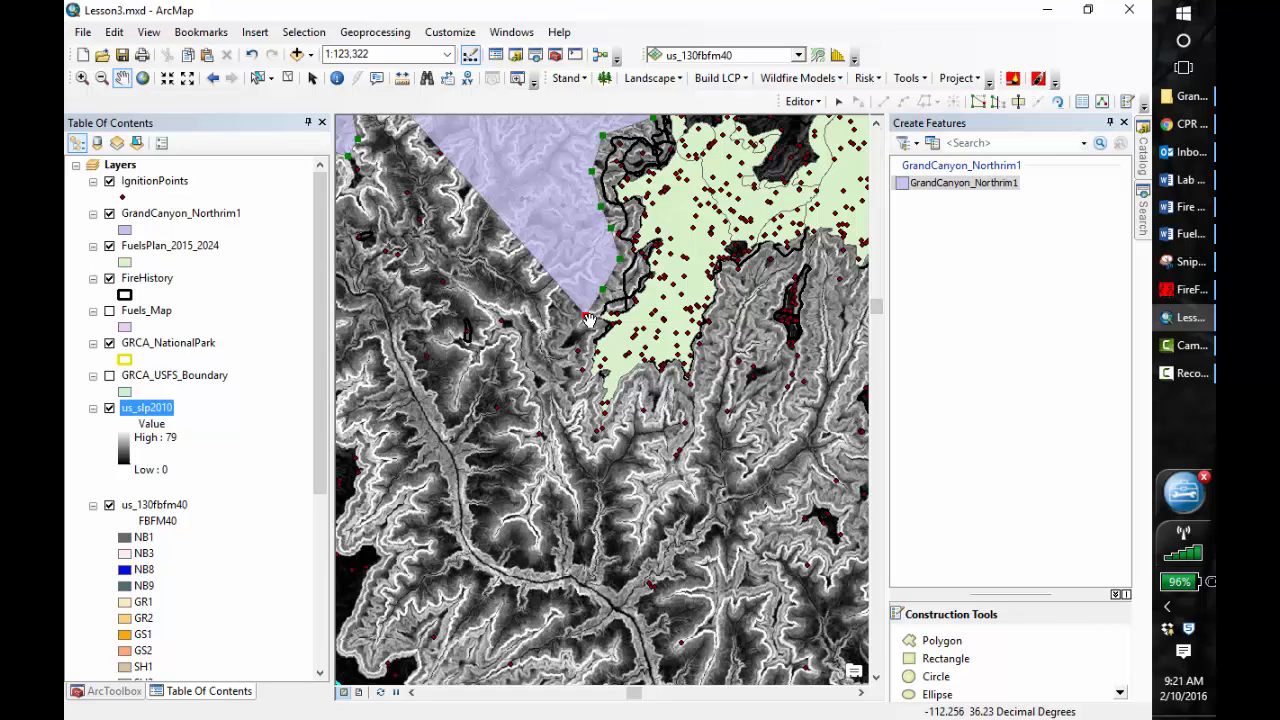
{"action": "scroll", "coordinate": [584, 351], "scroll_direction": "up", "scroll_amount": 1}
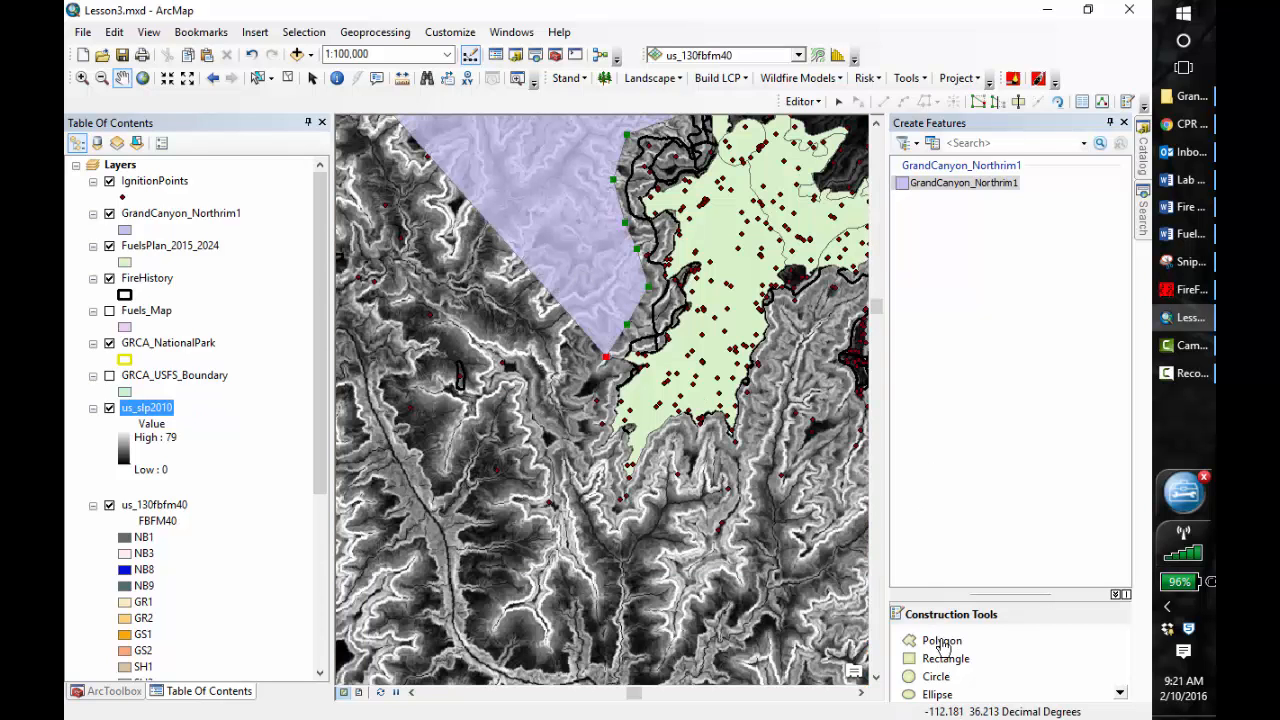
{"action": "left_click", "coordinate": [942, 642]}
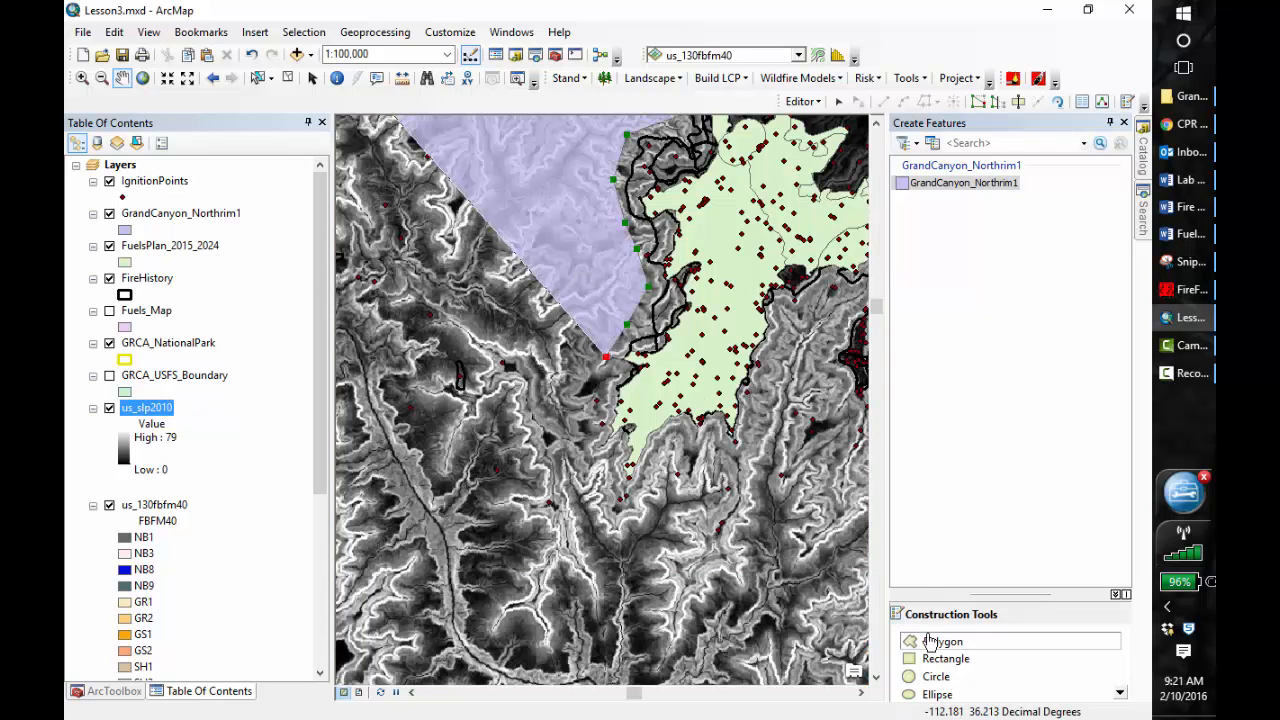
{"action": "left_click", "coordinate": [604, 424]}
{"action": "left_click", "coordinate": [612, 451]}
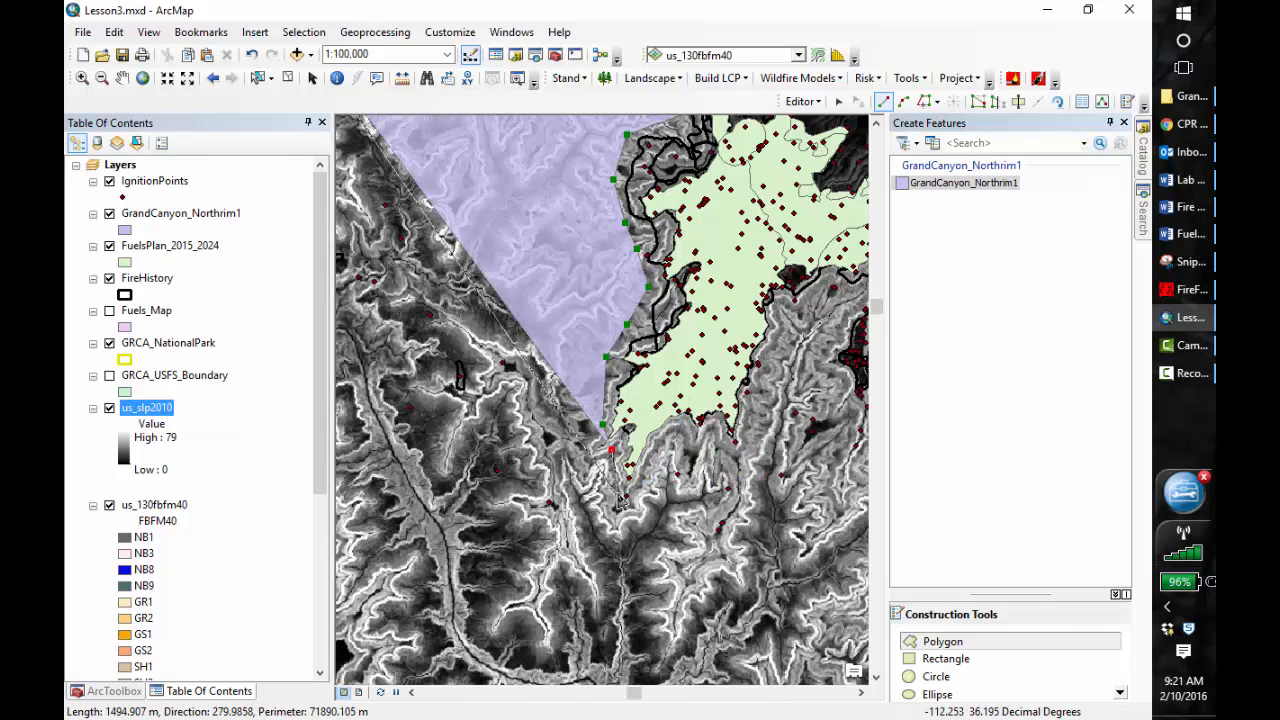
{"action": "left_click", "coordinate": [620, 499]}
{"action": "left_click", "coordinate": [660, 484]}
{"action": "left_click", "coordinate": [675, 438]}
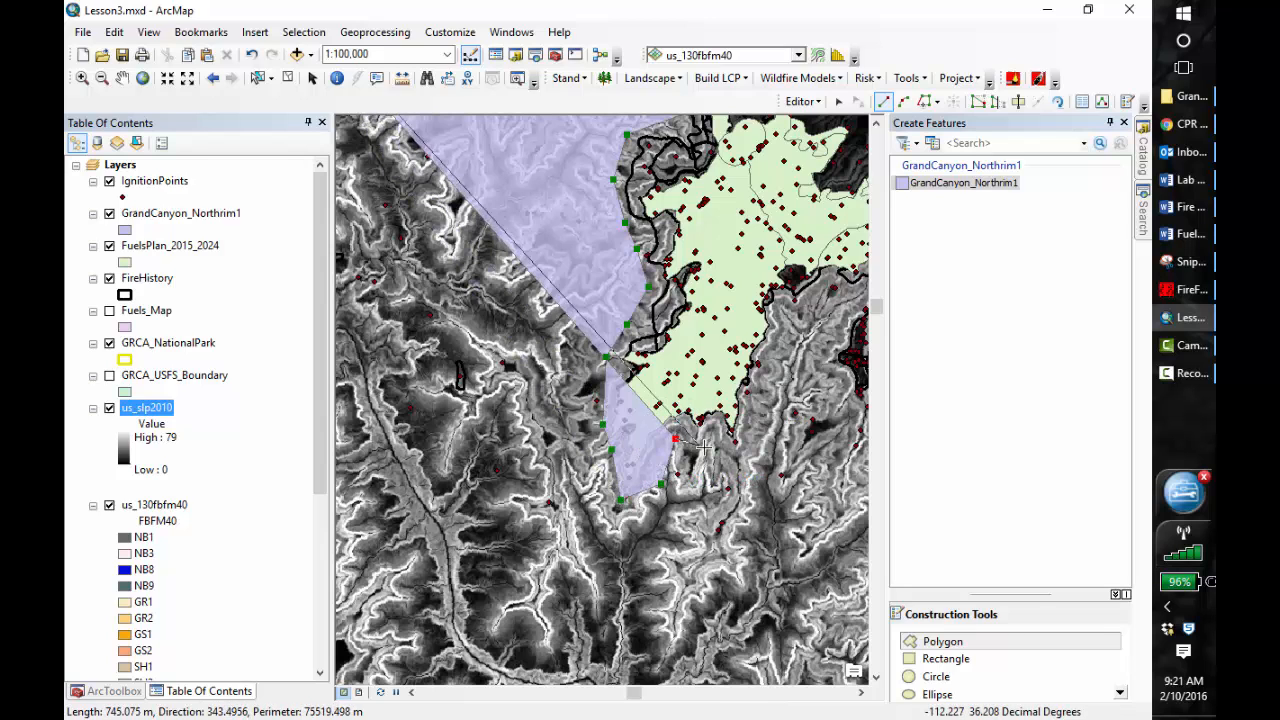
- Trace the polygon east along the peninsula's southern edge and north up its east side to the adjoining canyon rim
{"action": "left_click", "coordinate": [712, 451]}
{"action": "left_click", "coordinate": [755, 450]}
{"action": "left_click", "coordinate": [769, 389]}
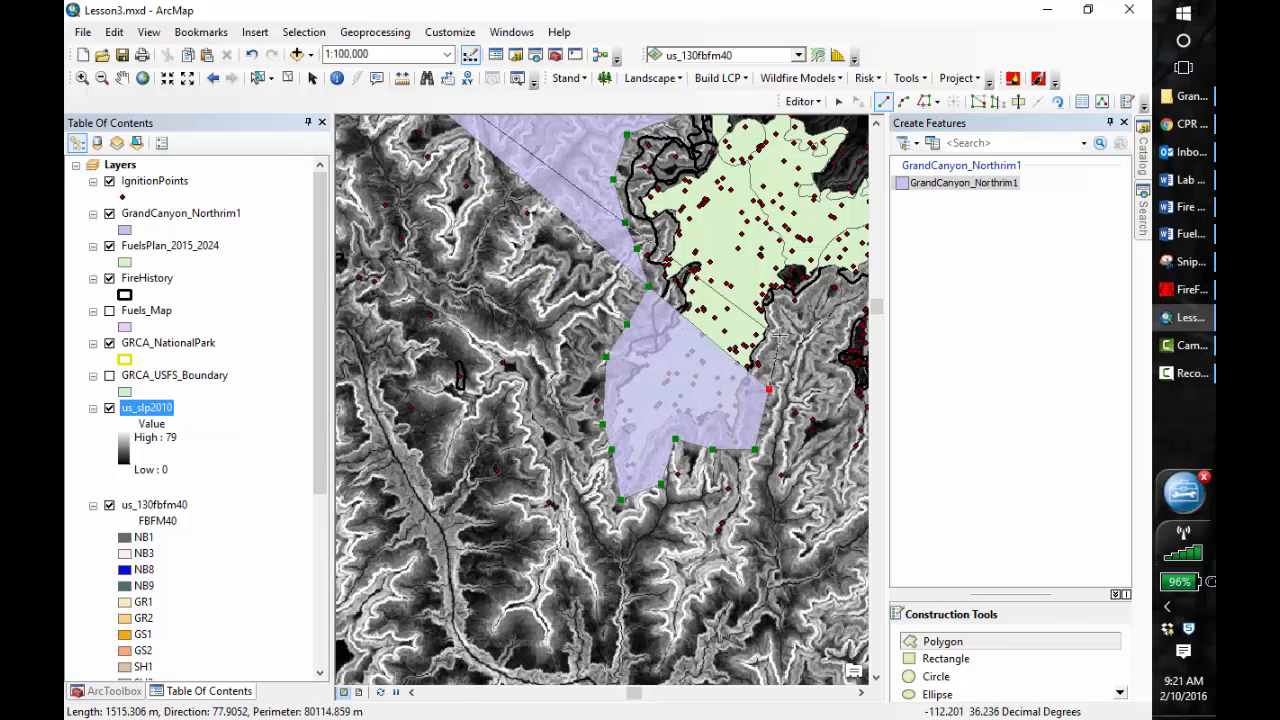
{"action": "left_click", "coordinate": [779, 332]}
{"action": "left_click", "coordinate": [822, 297]}
{"action": "left_click", "coordinate": [841, 295]}
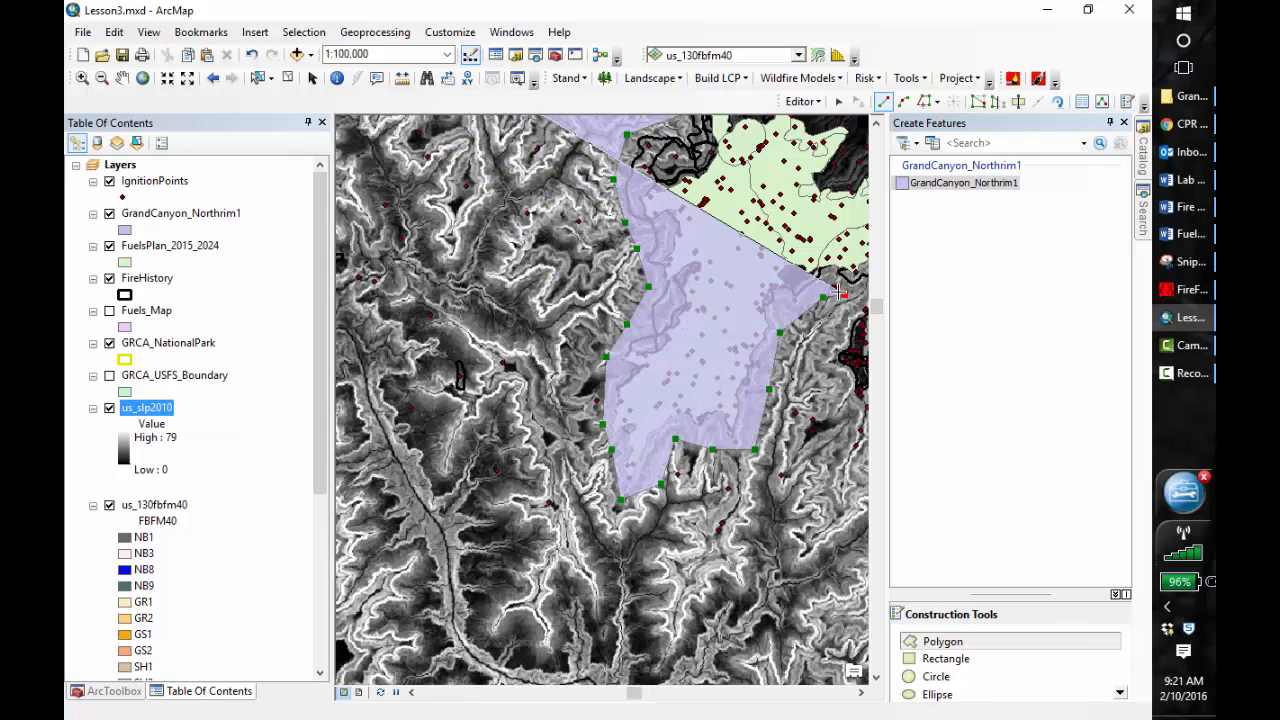
- Continue the polygon east across the canyon heads and around the notch at the large dark fire block's northwest corner
{"action": "left_click", "coordinate": [121, 79]}
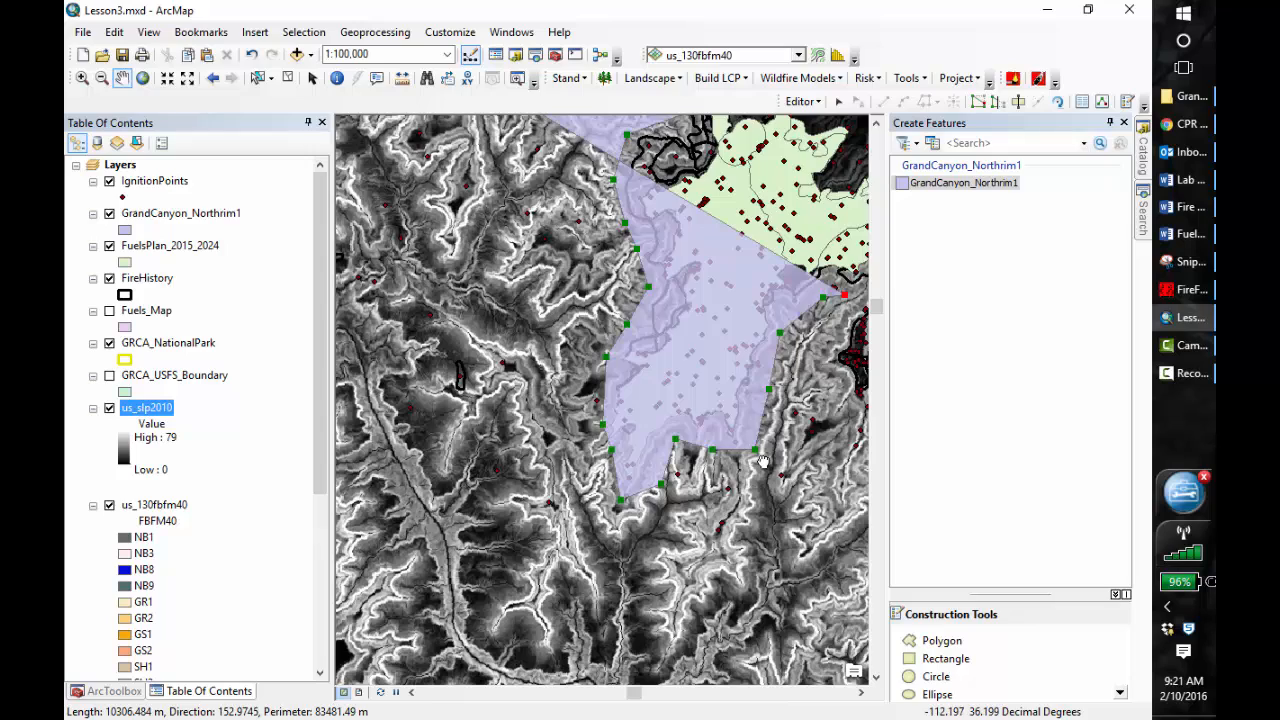
{"action": "left_click_drag", "start_coordinate": [763, 461], "coordinate": [388, 339]}
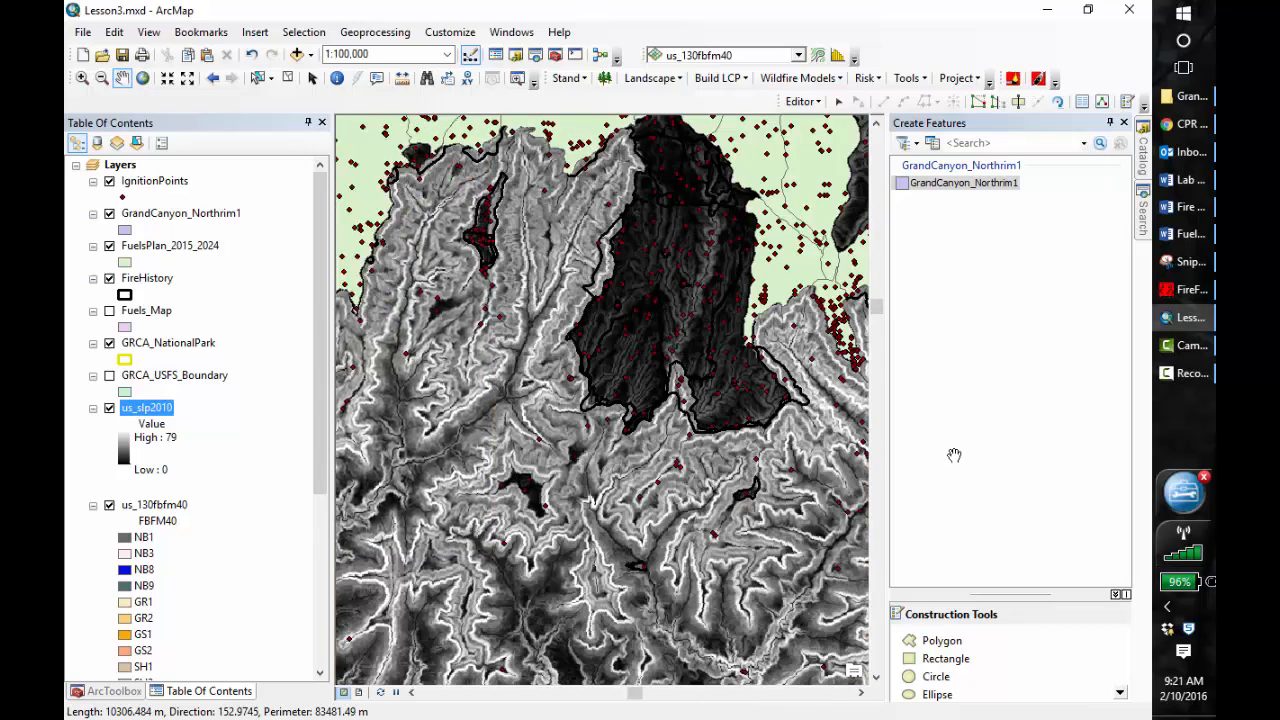
{"action": "left_click", "coordinate": [940, 645]}
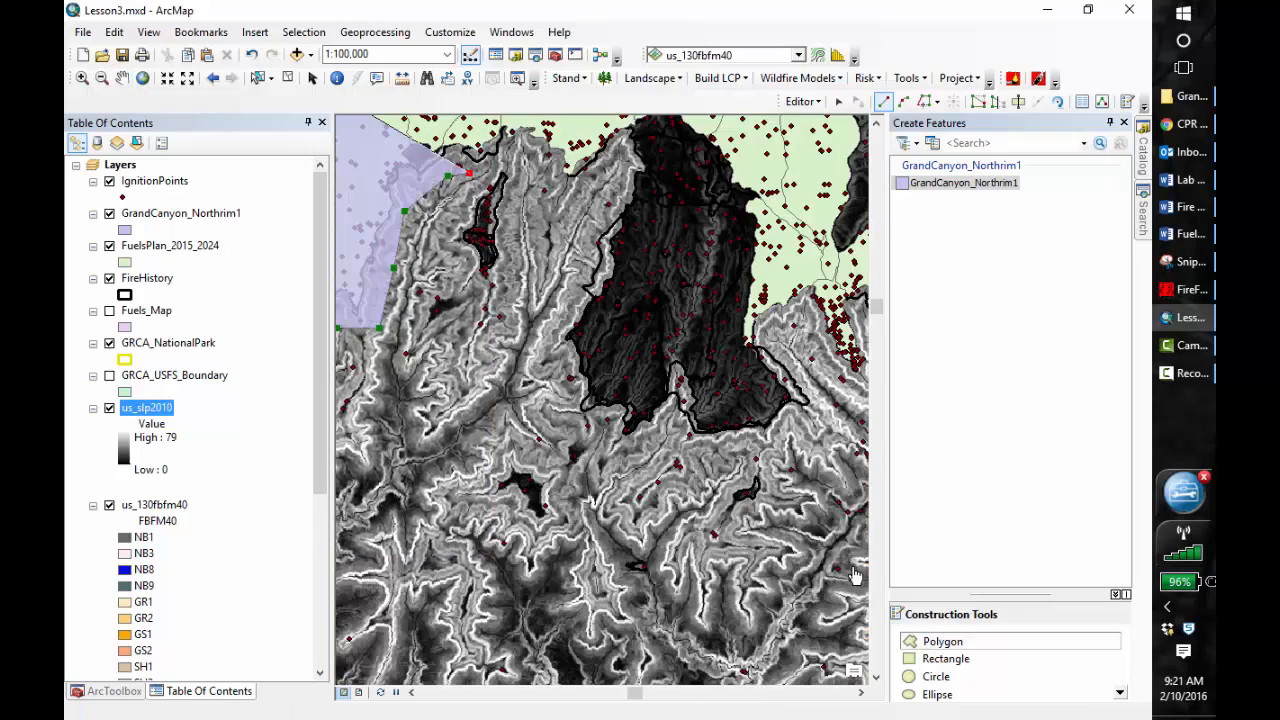
{"action": "left_click", "coordinate": [517, 160]}
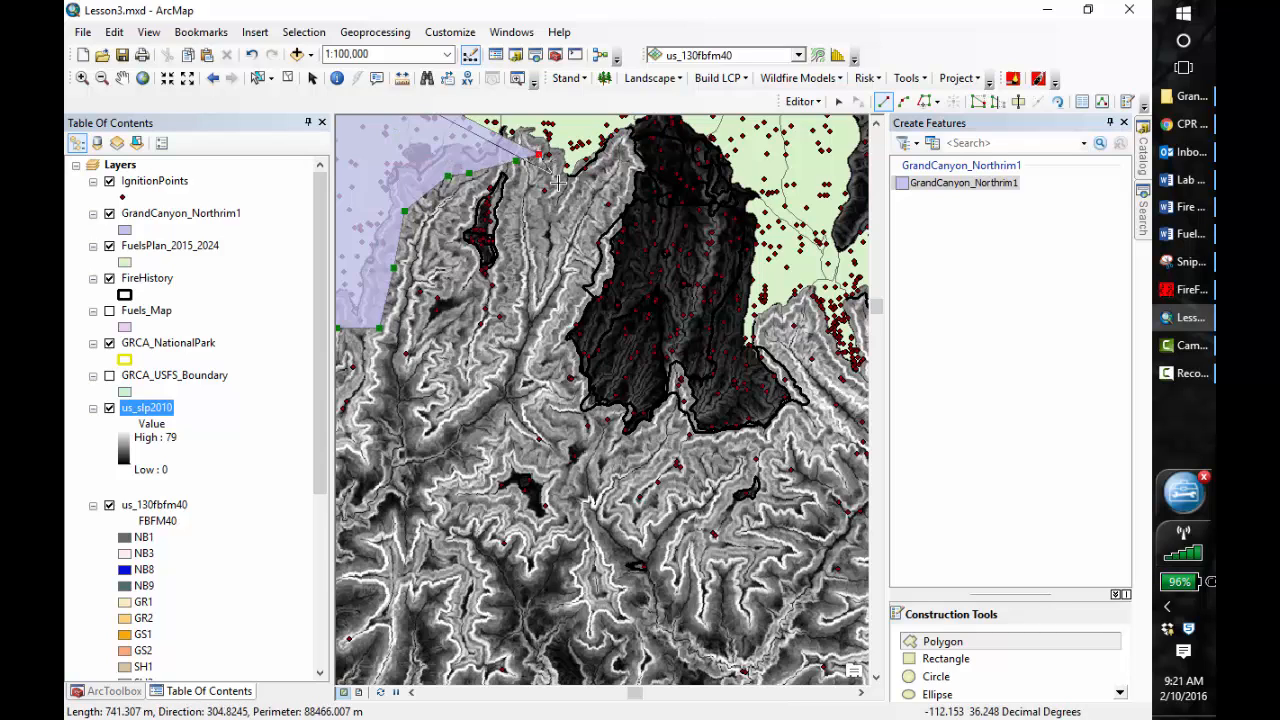
{"action": "left_click", "coordinate": [603, 180]}
{"action": "left_click", "coordinate": [617, 147]}
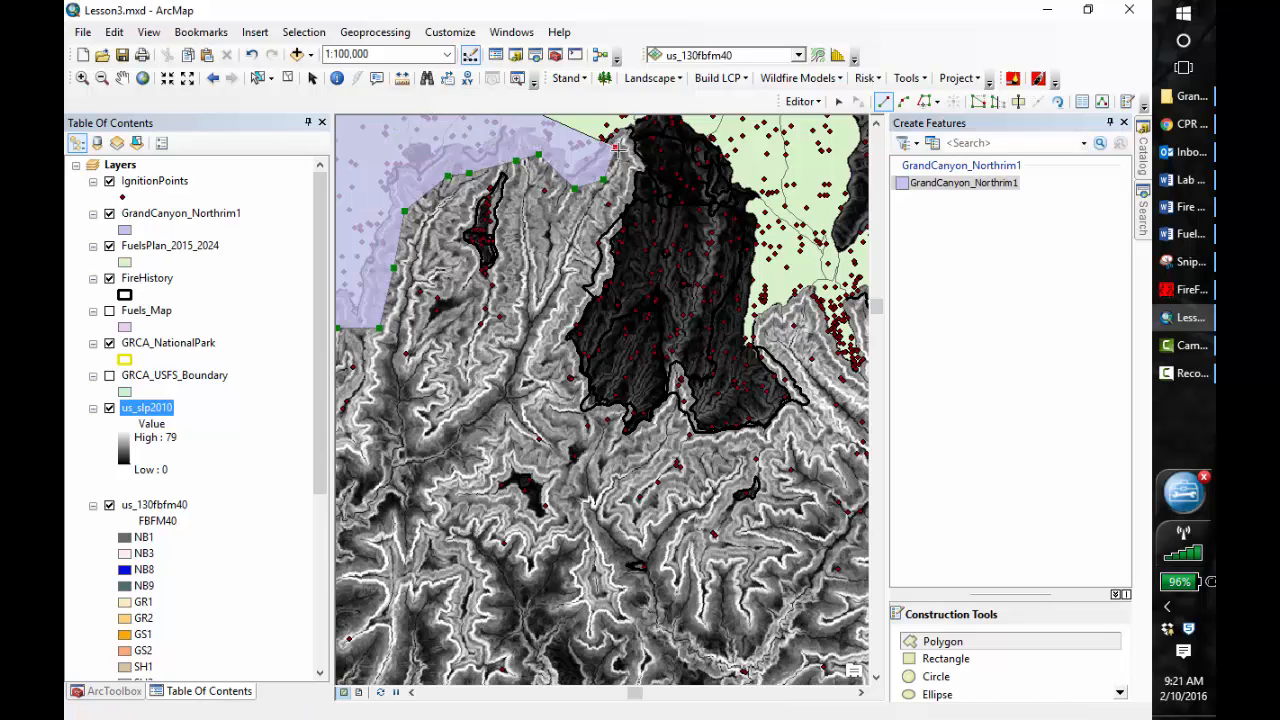
{"action": "left_click", "coordinate": [615, 191]}
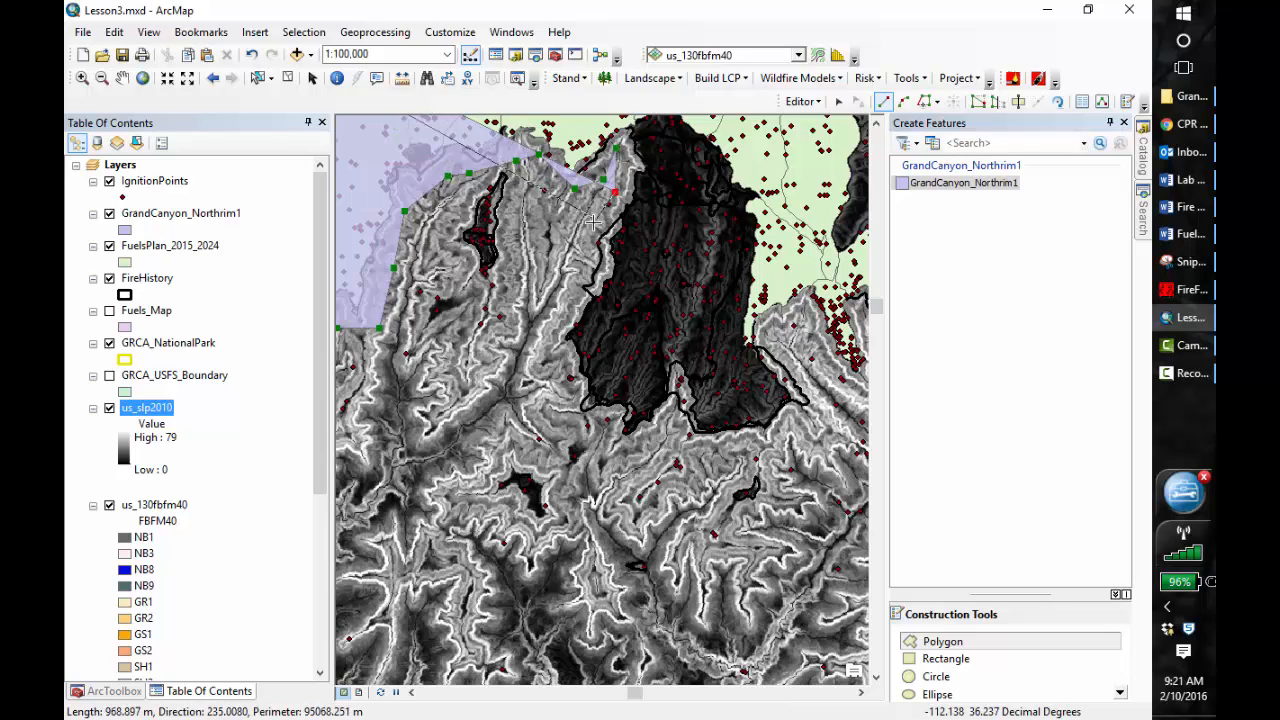
- Trace the polygon south along the west side of the large dark fire block and around its southwest corner
{"action": "left_click", "coordinate": [572, 280]}
{"action": "left_click", "coordinate": [559, 322]}
{"action": "left_click", "coordinate": [556, 361]}
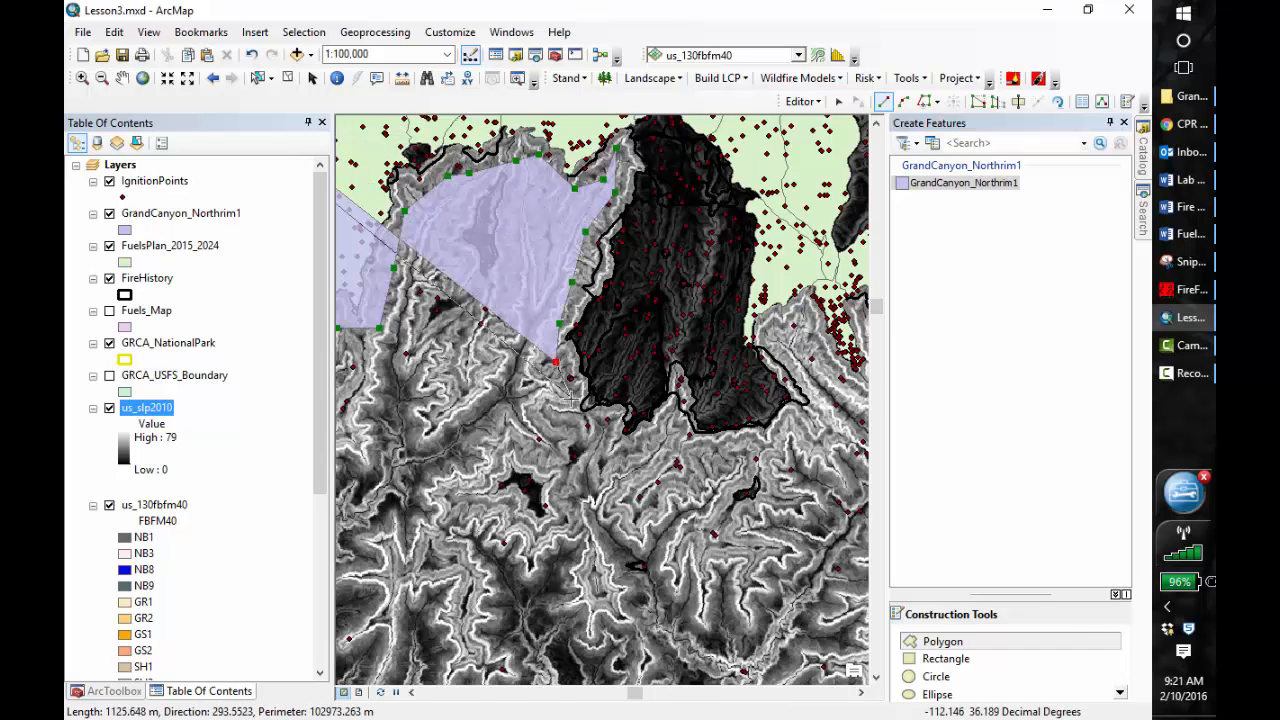
{"action": "left_click", "coordinate": [571, 404]}
{"action": "left_click", "coordinate": [593, 440]}
{"action": "left_click", "coordinate": [659, 461]}
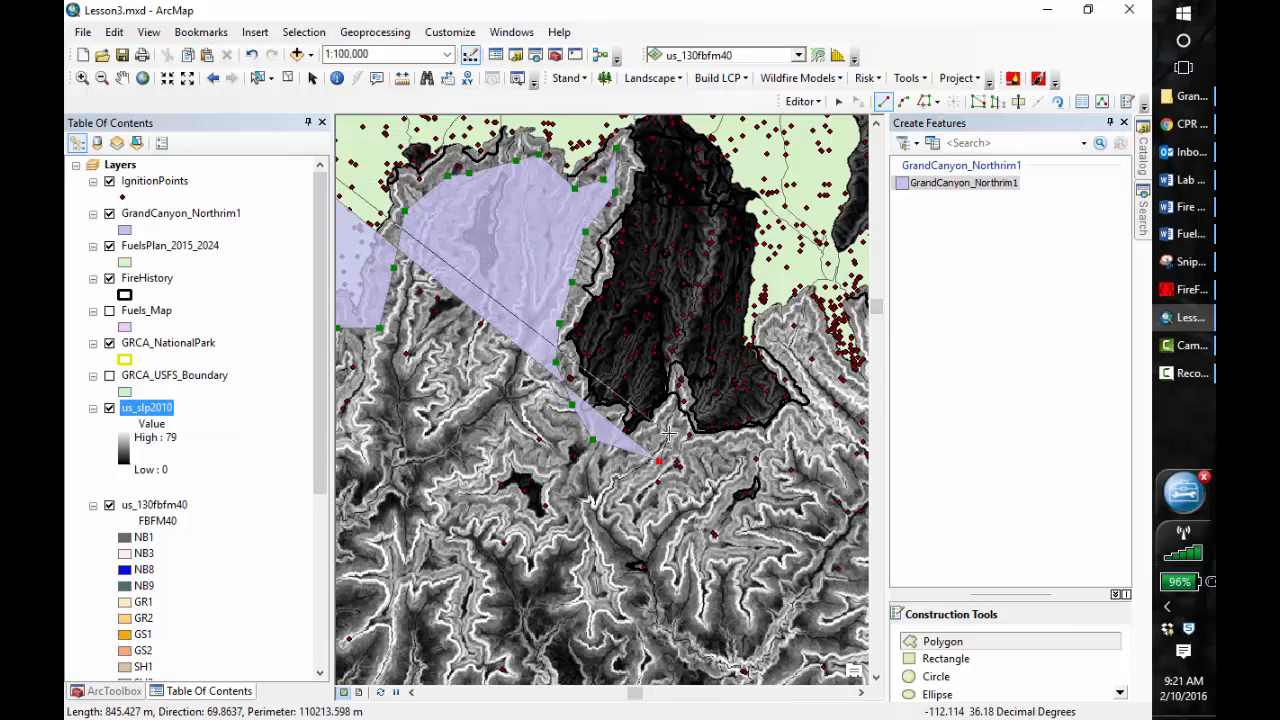
- Trace the polygon east along the dark fire block's southern edge and around its southeast corner
{"action": "left_click", "coordinate": [668, 431]}
{"action": "left_click", "coordinate": [726, 457]}
{"action": "left_click", "coordinate": [770, 449]}
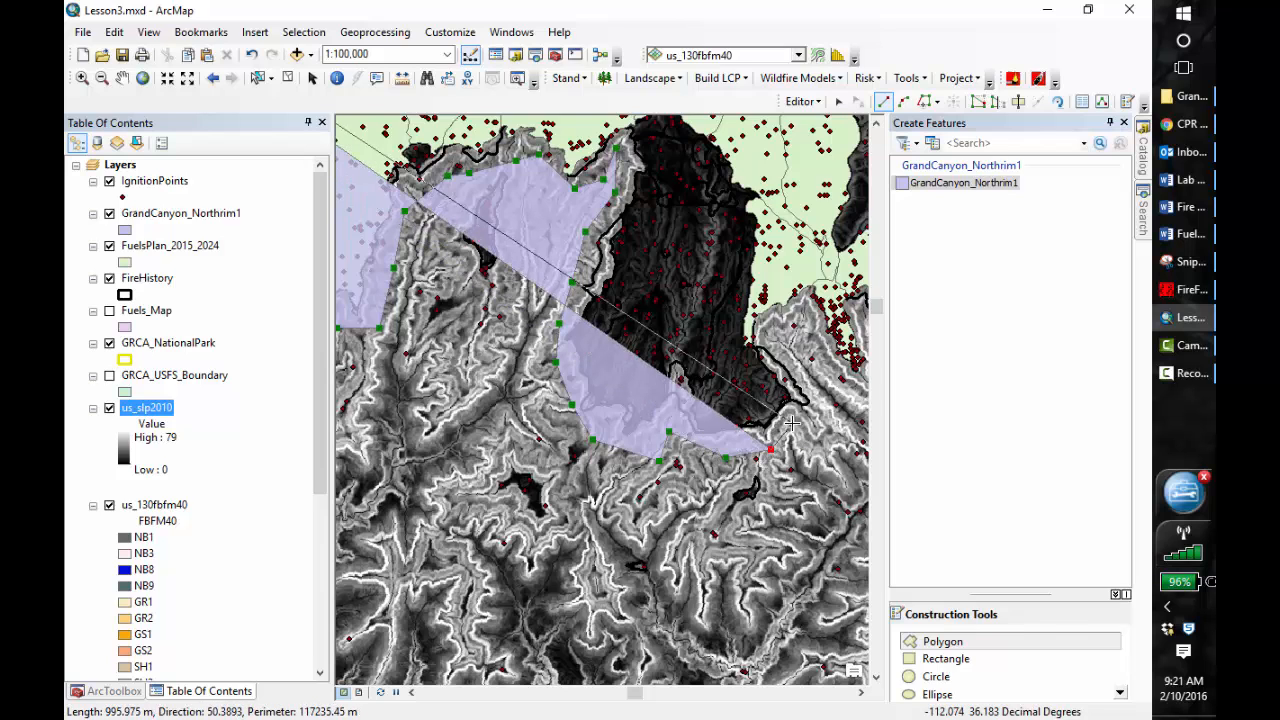
{"action": "left_click", "coordinate": [792, 423]}
{"action": "left_click", "coordinate": [835, 406]}
{"action": "left_click", "coordinate": [794, 352]}
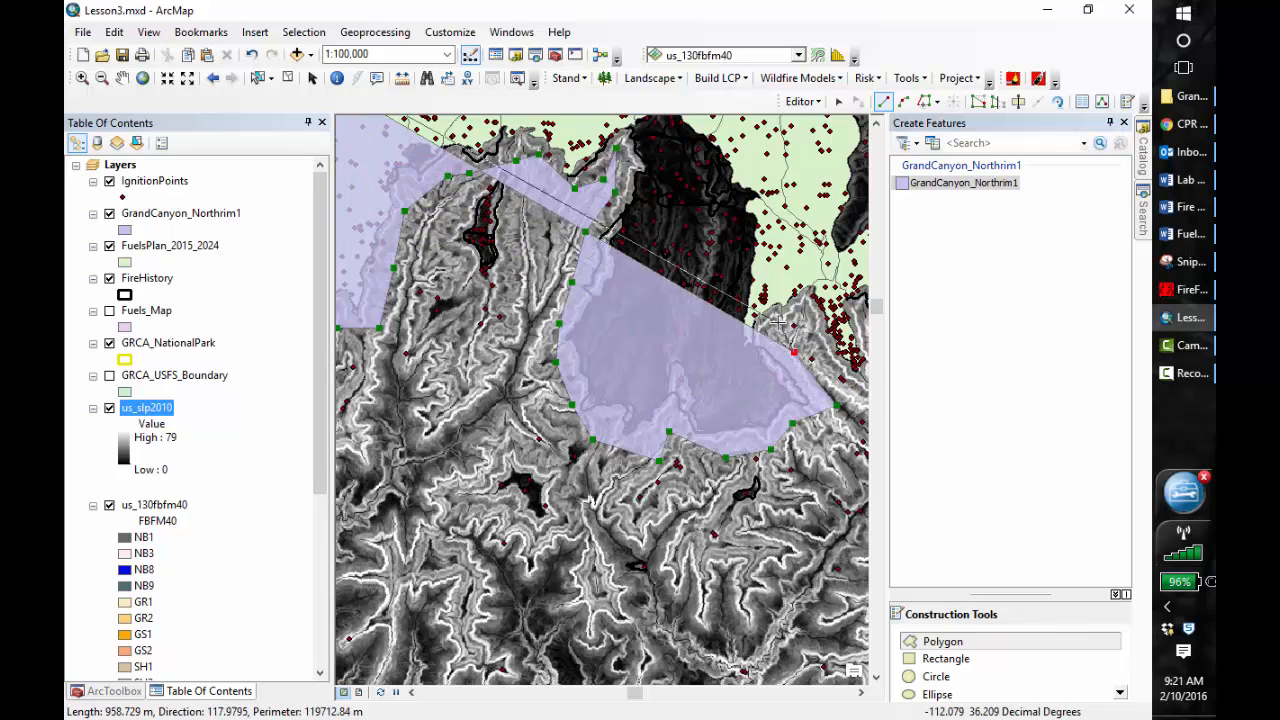
- Trace the polygon around the canyon head east of the dark fire block and southeast along the point with clustered ignition points
{"action": "left_click", "coordinate": [777, 322]}
{"action": "left_click", "coordinate": [836, 356]}
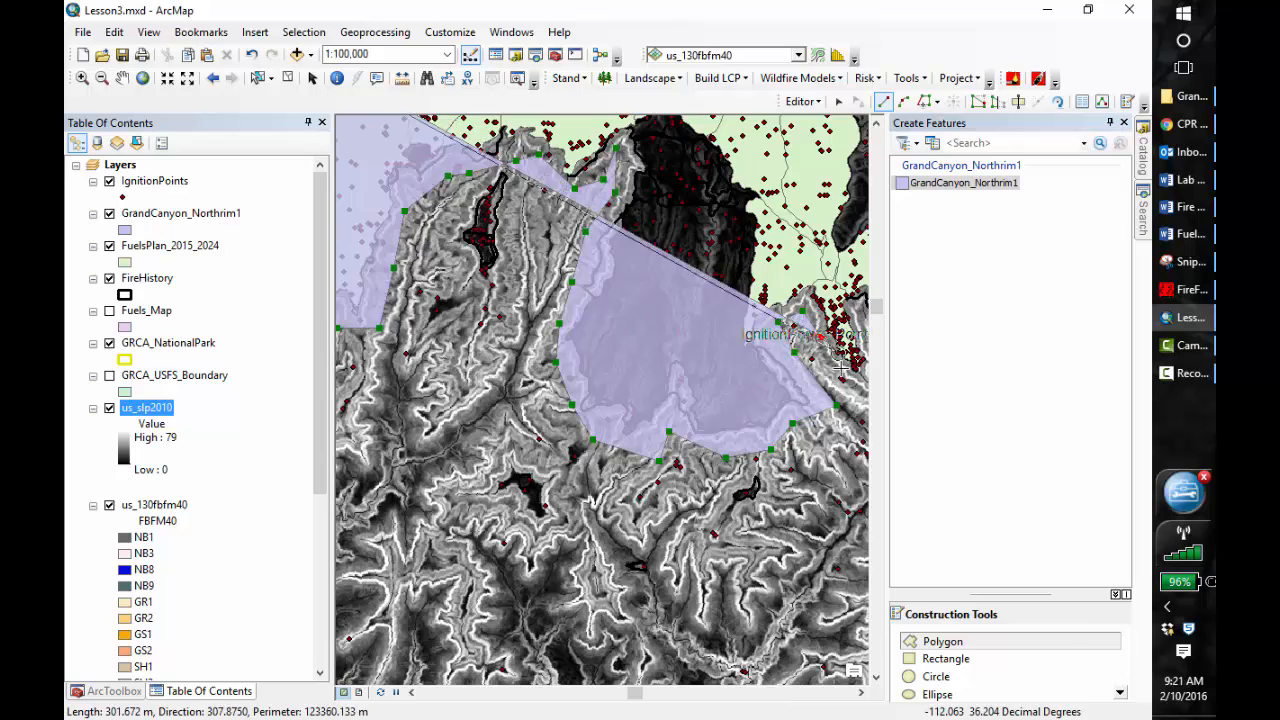
{"action": "left_click", "coordinate": [842, 381]}
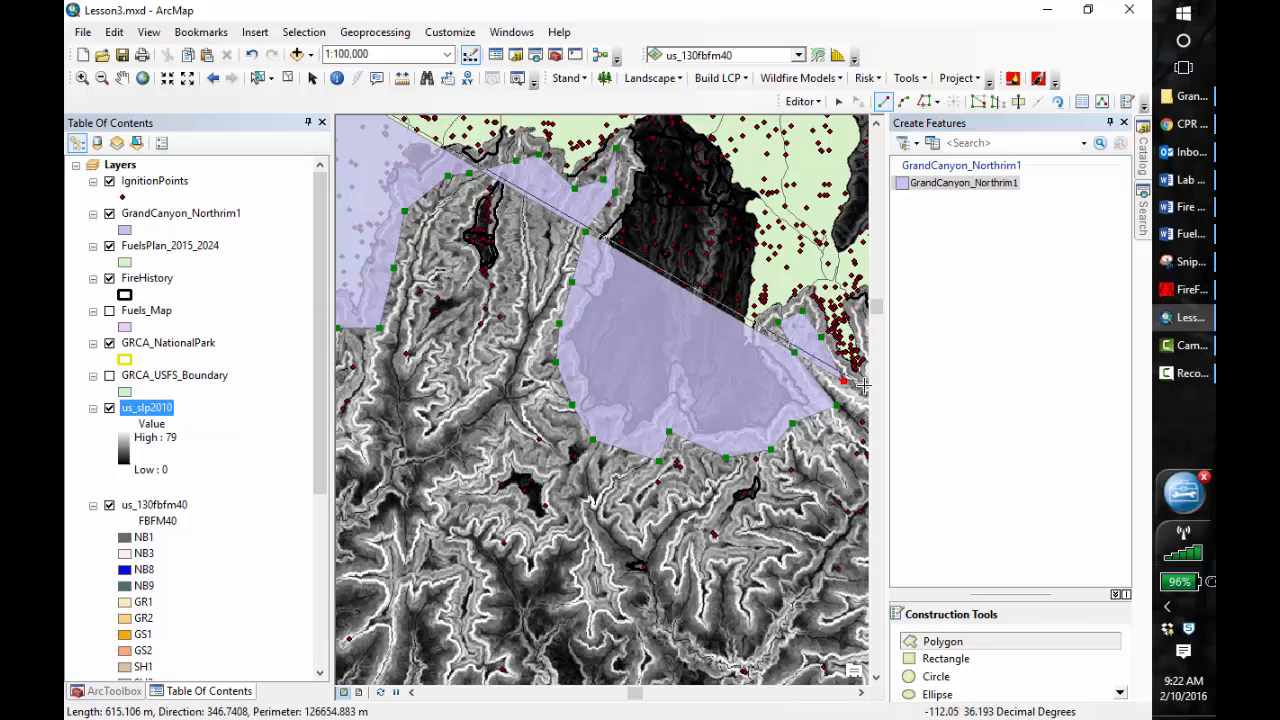
{"action": "key", "text": "F2"}
{"action": "left_click", "coordinate": [862, 385]}
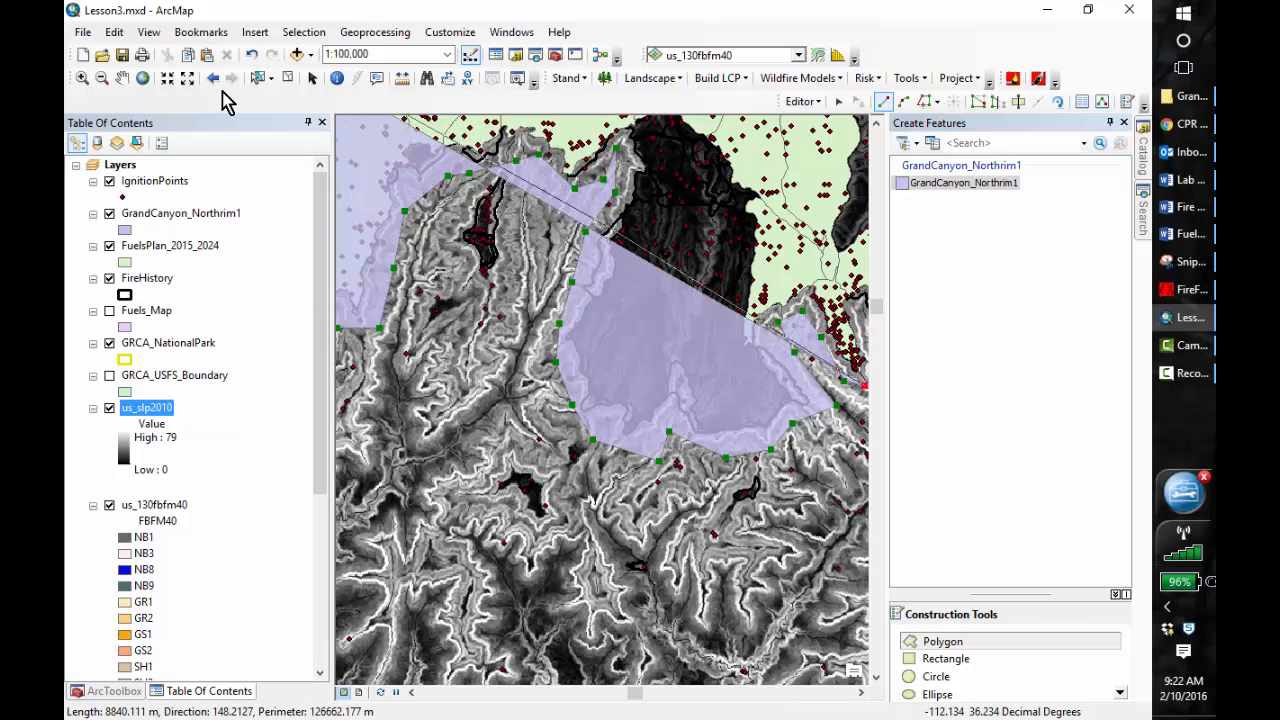
- Resume the polygon farther east, tracing it up the east side of the clustered-ignition point and across the next small canyon head
{"action": "left_click", "coordinate": [122, 78]}
{"action": "mouse_move", "coordinate": [742, 494]}
{"action": "left_mouse_down"}
{"action": "mouse_move", "coordinate": [448, 528]}
{"action": "mouse_move", "coordinate": [390, 631]}
{"action": "left_mouse_up"}
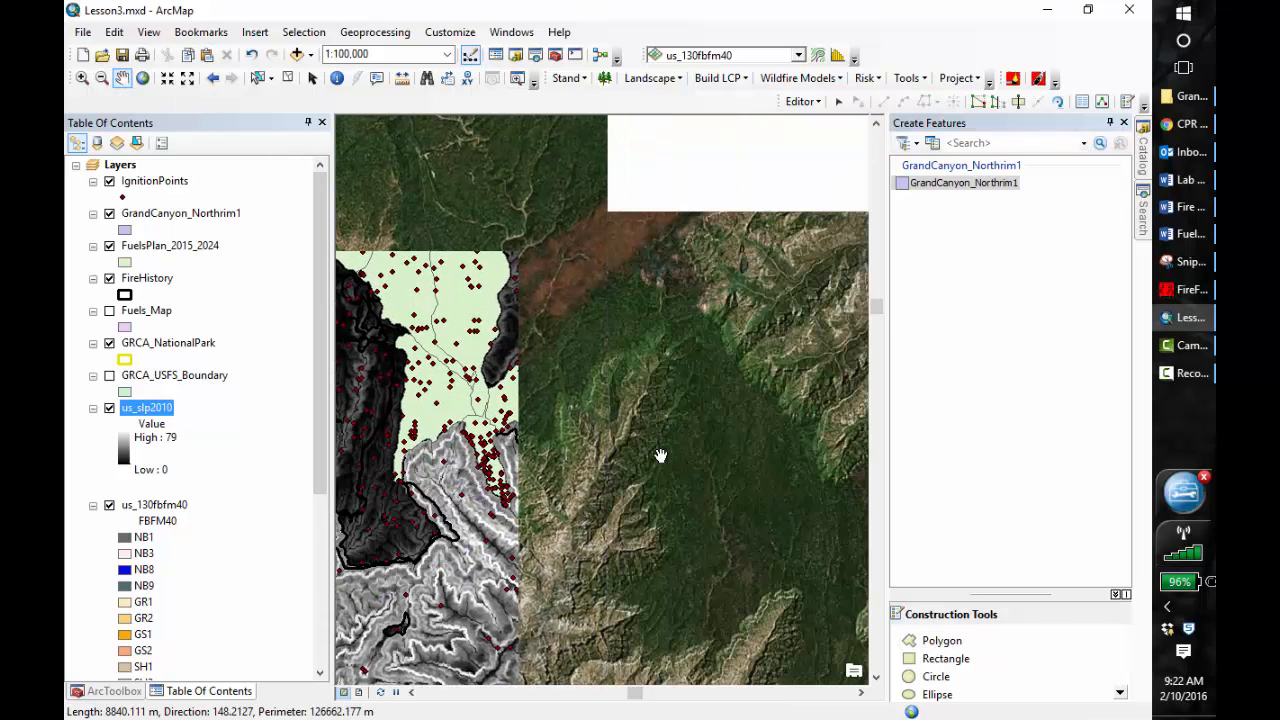
{"action": "left_click", "coordinate": [940, 641]}
{"action": "double_click", "coordinate": [522, 492]}
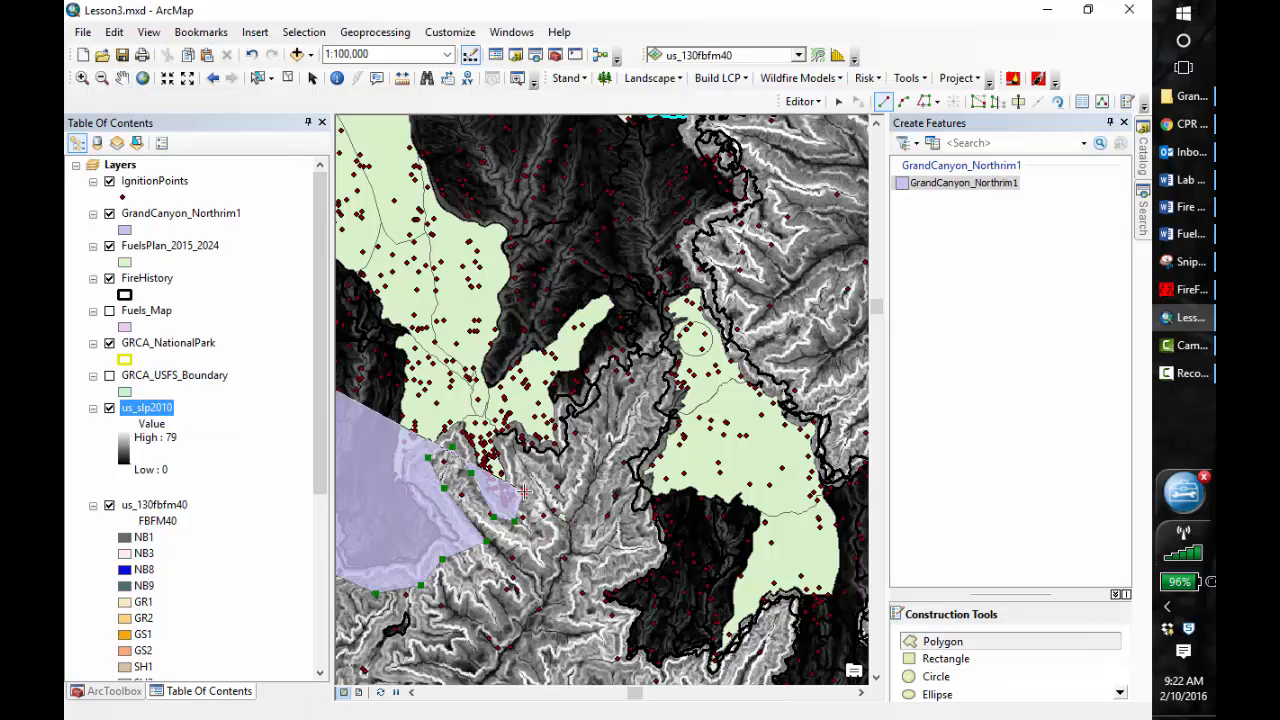
{"action": "left_click", "coordinate": [519, 442]}
{"action": "left_click", "coordinate": [563, 471]}
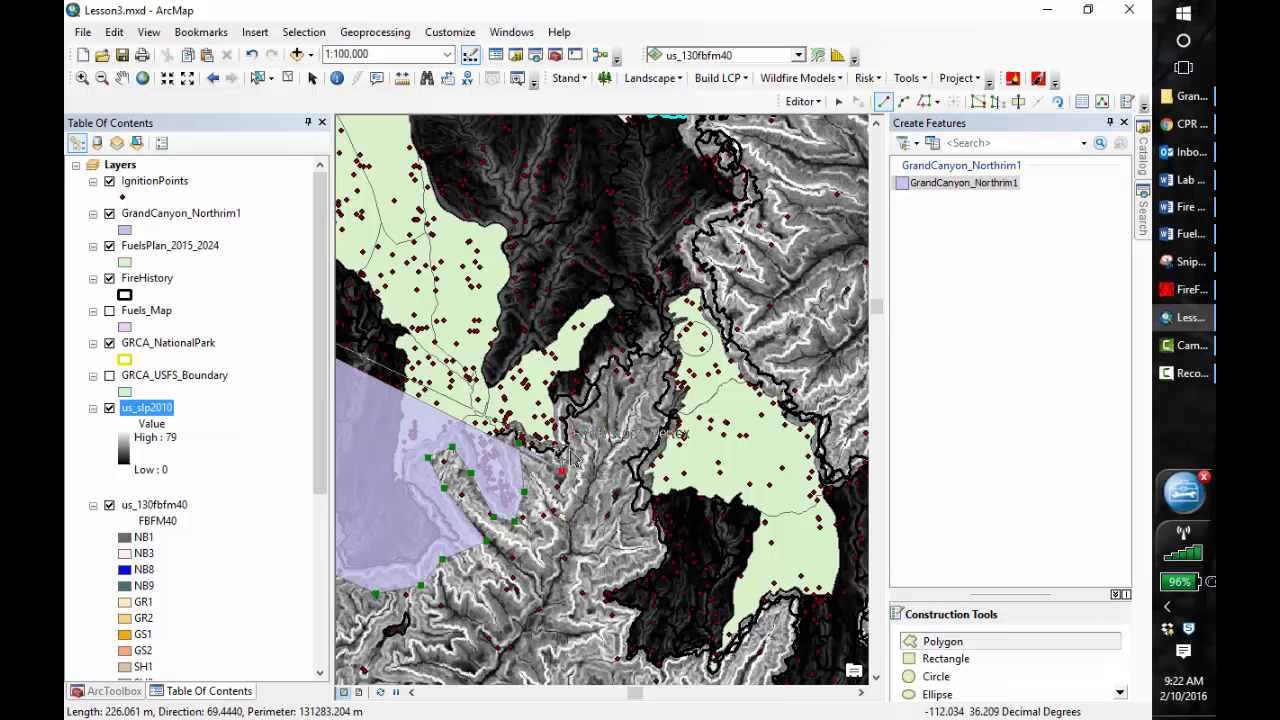
- Trace the polygon northeast along the canyon rim to the canyon head between the two green FuelsPlan areas
{"action": "left_click", "coordinate": [574, 434]}
{"action": "left_click", "coordinate": [599, 390]}
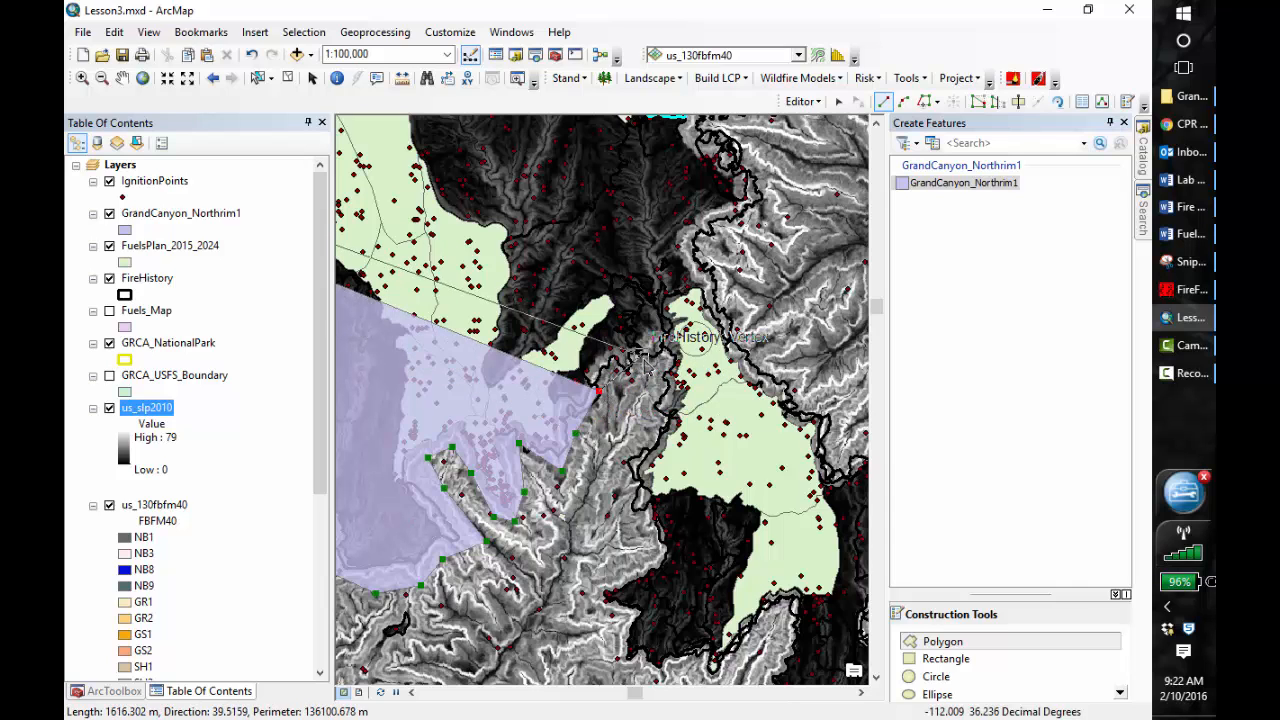
{"action": "left_click", "coordinate": [640, 356]}
{"action": "left_click", "coordinate": [663, 376]}
- Trace the polygon south down the canyon's east side, along the fire perimeter west of the eastern FuelsPlan area
{"action": "left_click", "coordinate": [644, 405]}
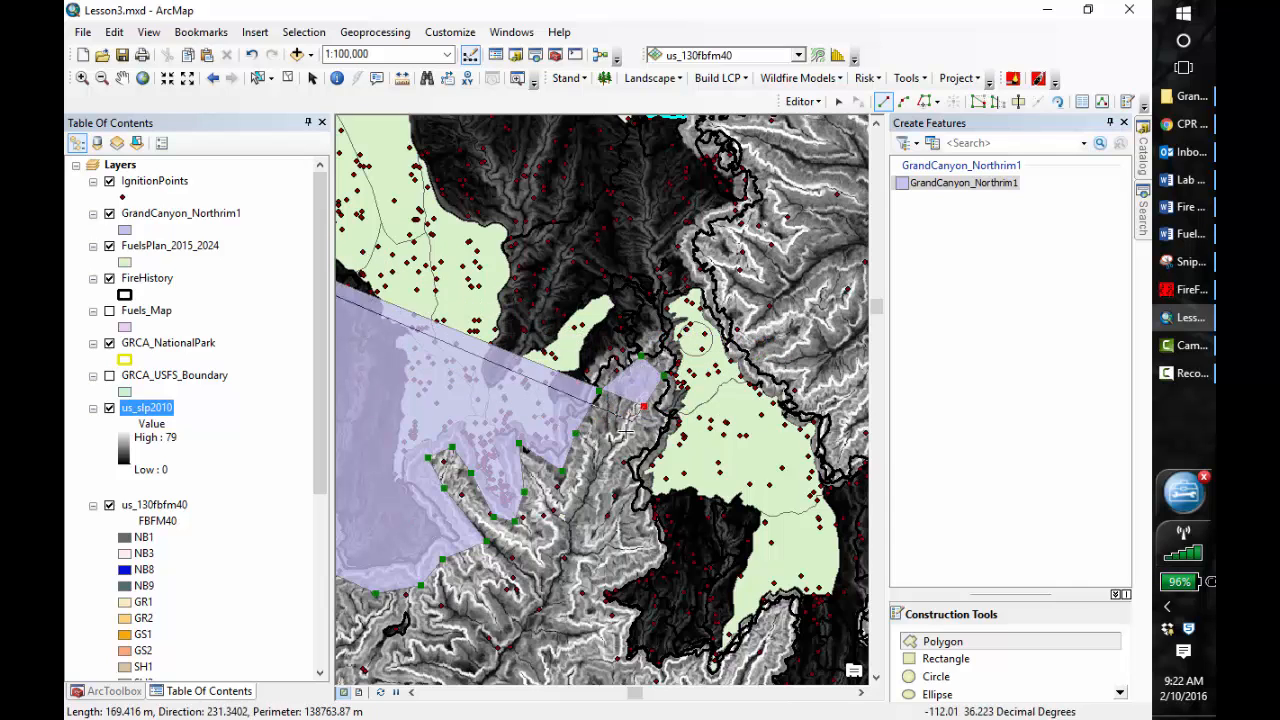
{"action": "left_click", "coordinate": [617, 439]}
{"action": "left_click", "coordinate": [609, 475]}
{"action": "left_click", "coordinate": [624, 516]}
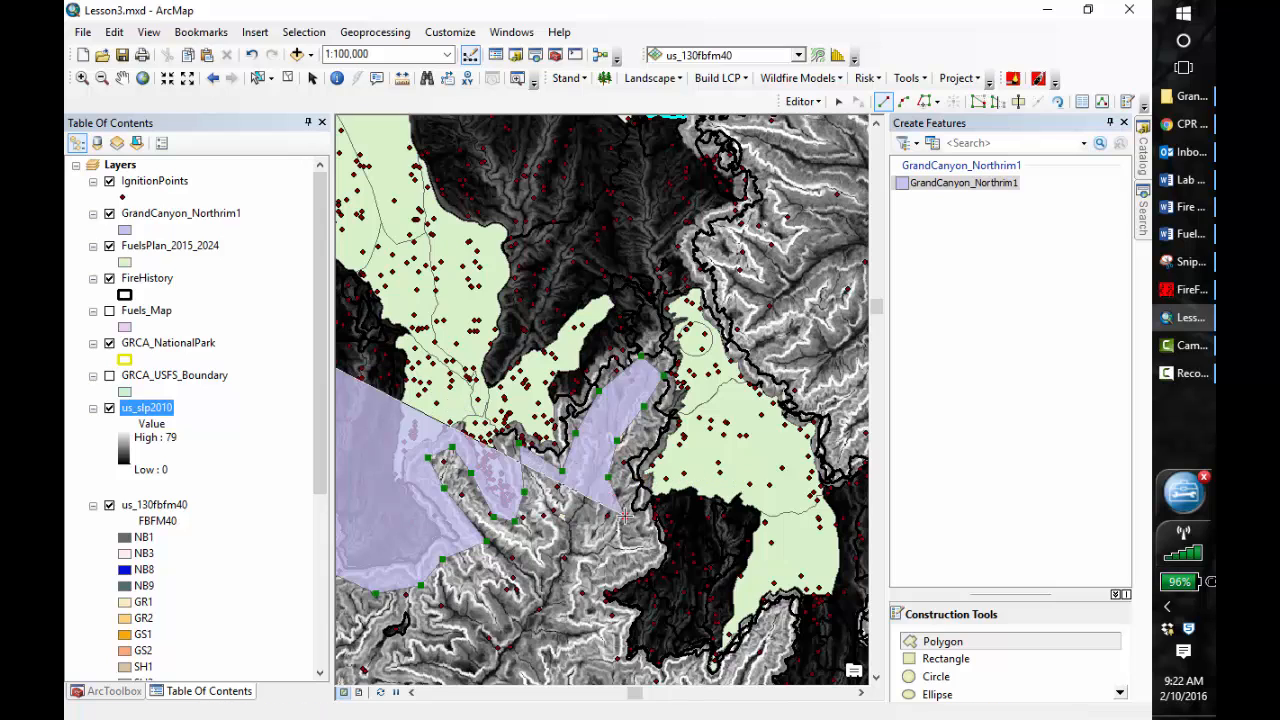
{"action": "left_click", "coordinate": [642, 544]}
{"action": "left_click", "coordinate": [603, 565]}
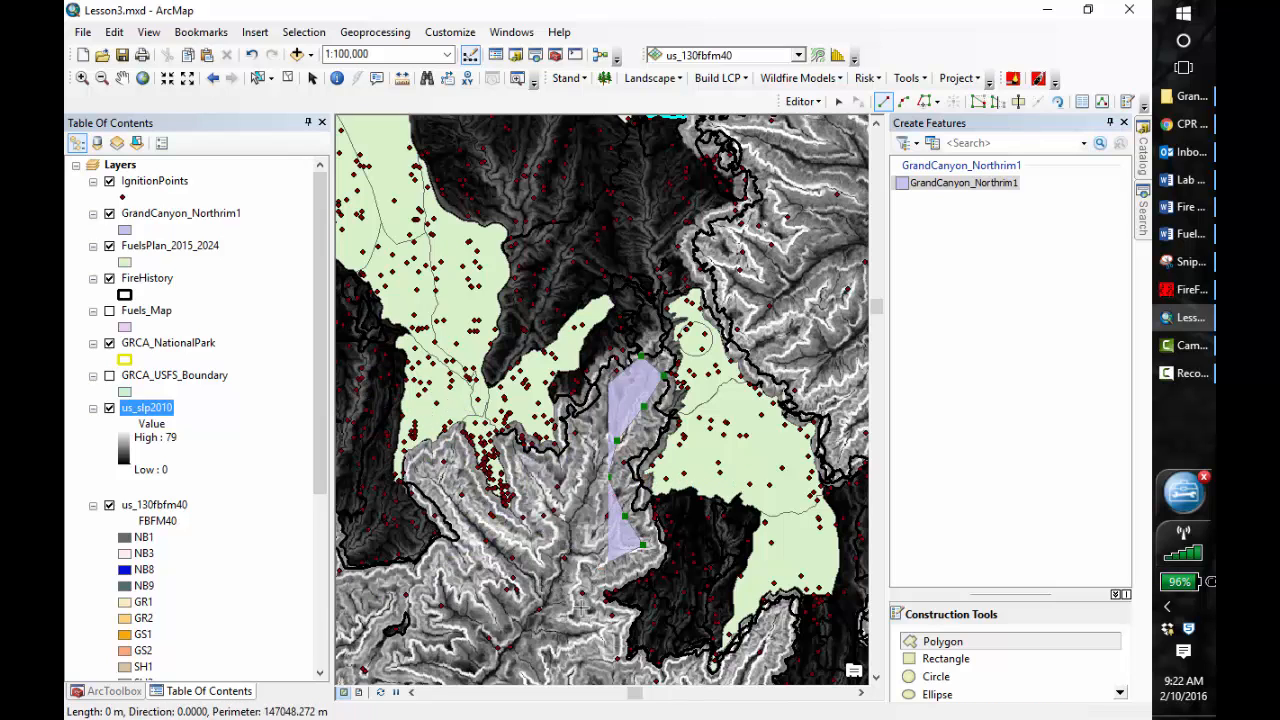
- Continue the polygon south around the southwest edge of the eastern dark fire area and east along its base
{"action": "left_click", "coordinate": [581, 606]}
{"action": "left_click", "coordinate": [603, 629]}
{"action": "left_click", "coordinate": [618, 659]}
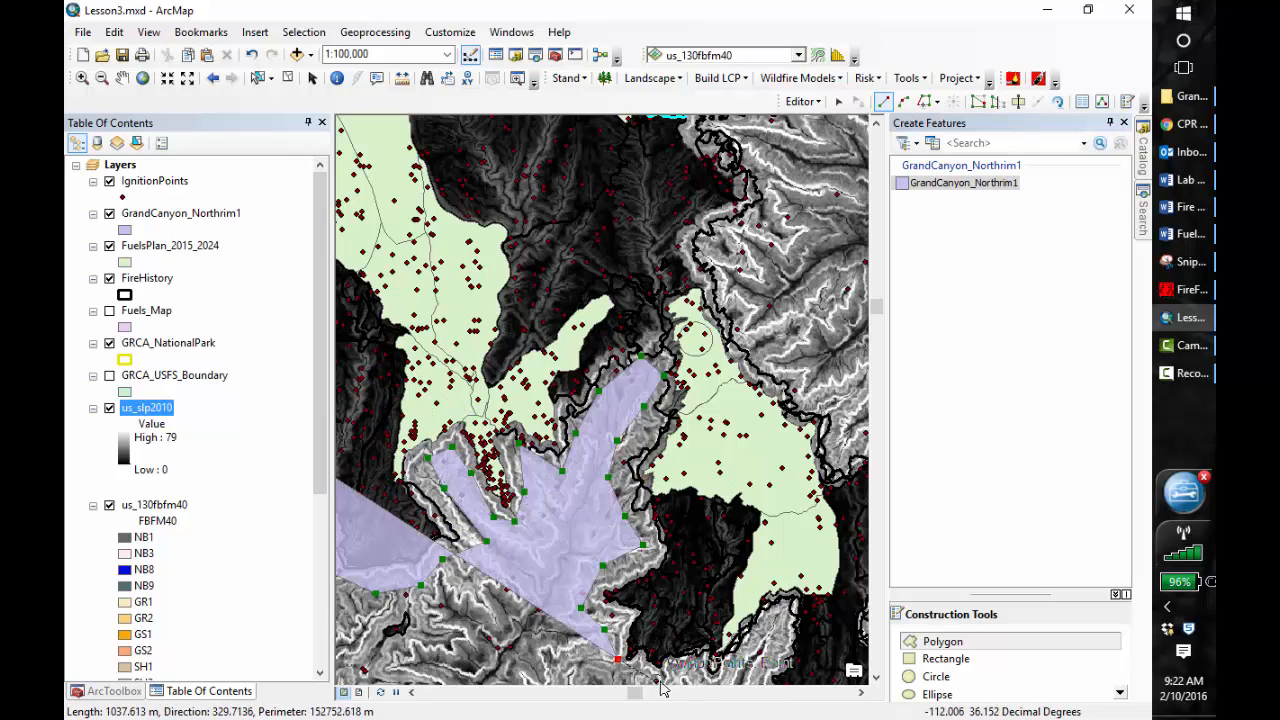
{"action": "left_click", "coordinate": [666, 681]}
{"action": "left_click", "coordinate": [689, 671]}
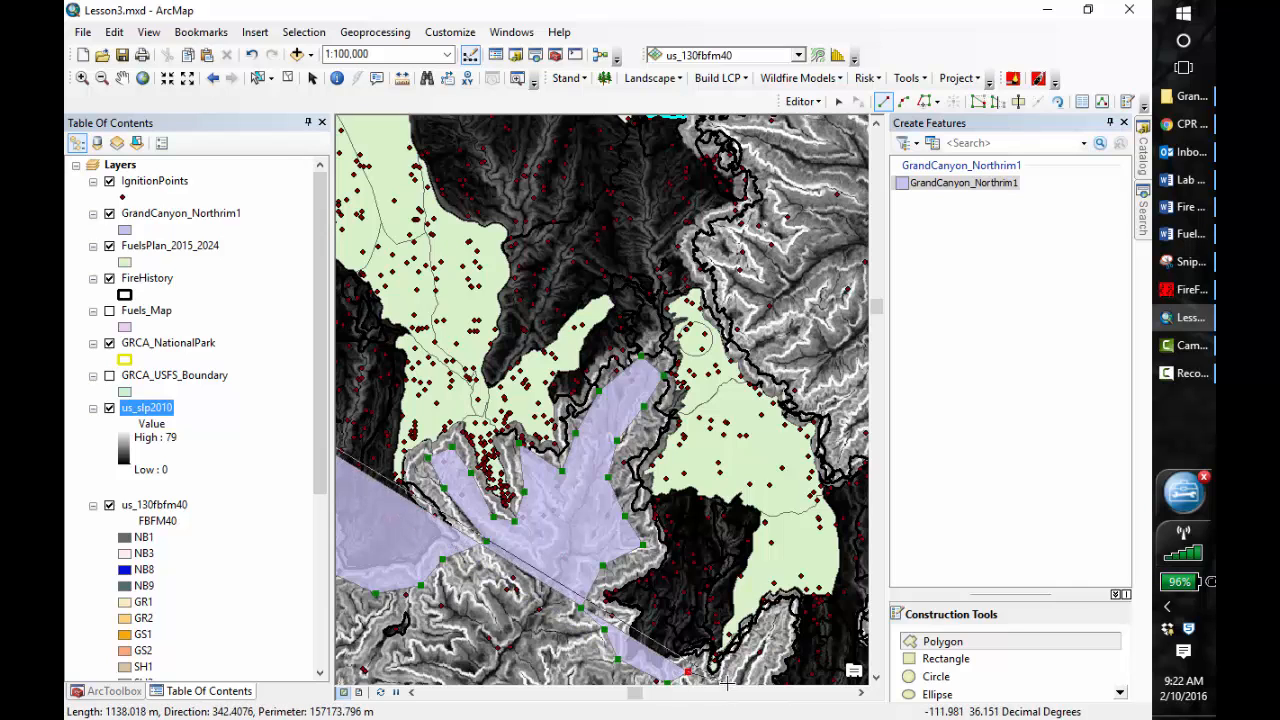
- Trace the polygon around the narrow canyon head just south of the eastern FuelsPlan area
{"action": "left_click", "coordinate": [733, 680]}
{"action": "left_click", "coordinate": [759, 651]}
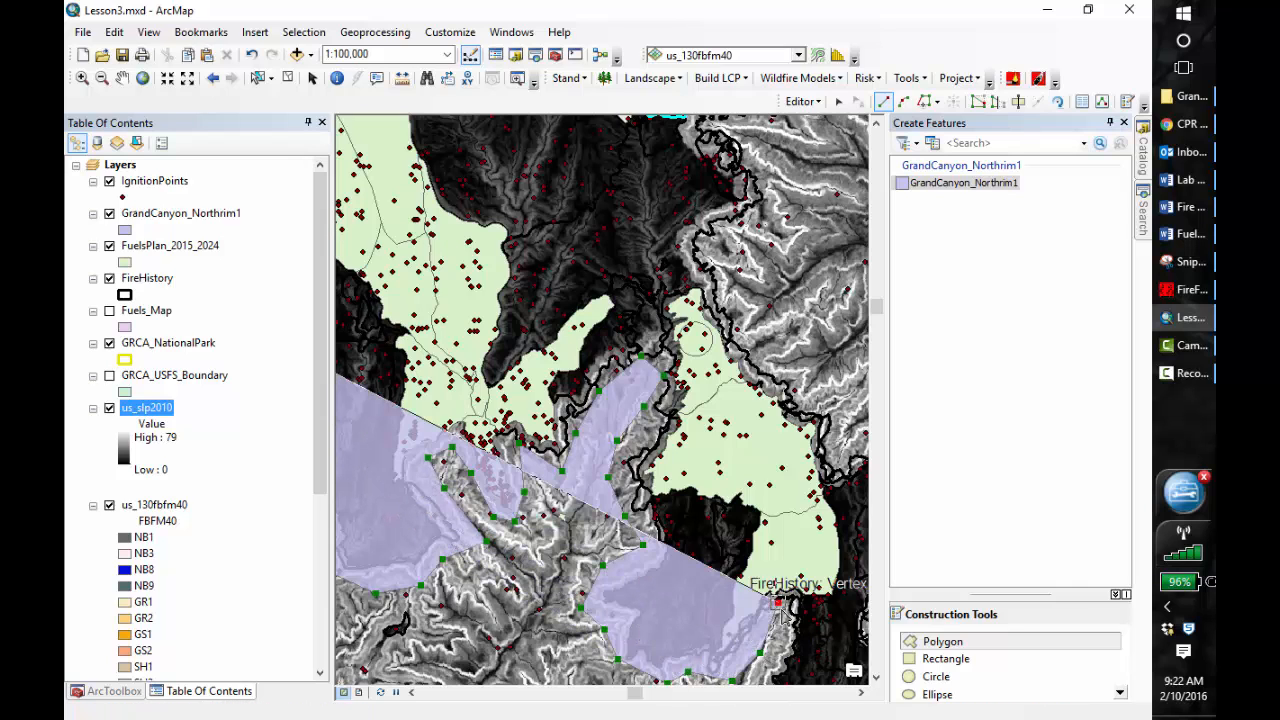
{"action": "left_click", "coordinate": [773, 651]}
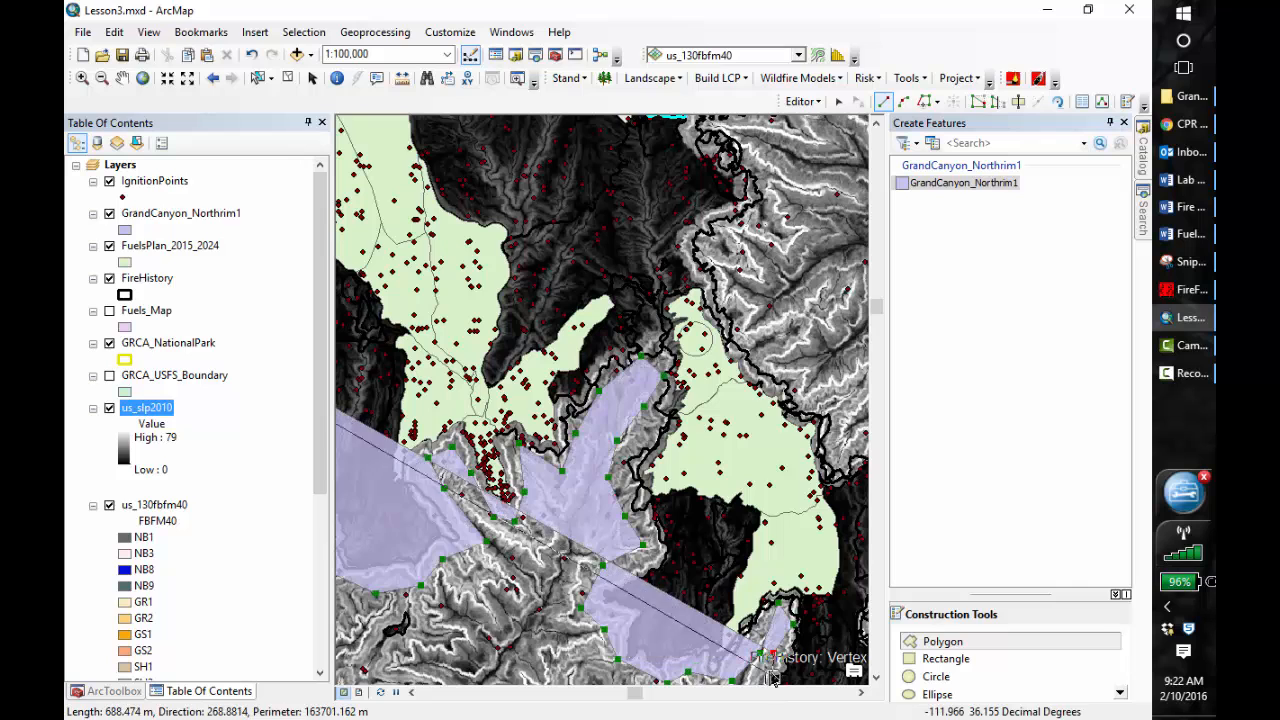
- Continue the polygon south along the west edge of the southeastern dark plateau and around its southern tip
{"action": "left_click", "coordinate": [118, 84]}
{"action": "left_click_drag", "start_coordinate": [715, 362], "coordinate": [553, 168]}
{"action": "left_click_drag", "start_coordinate": [794, 425], "coordinate": [764, 429]}
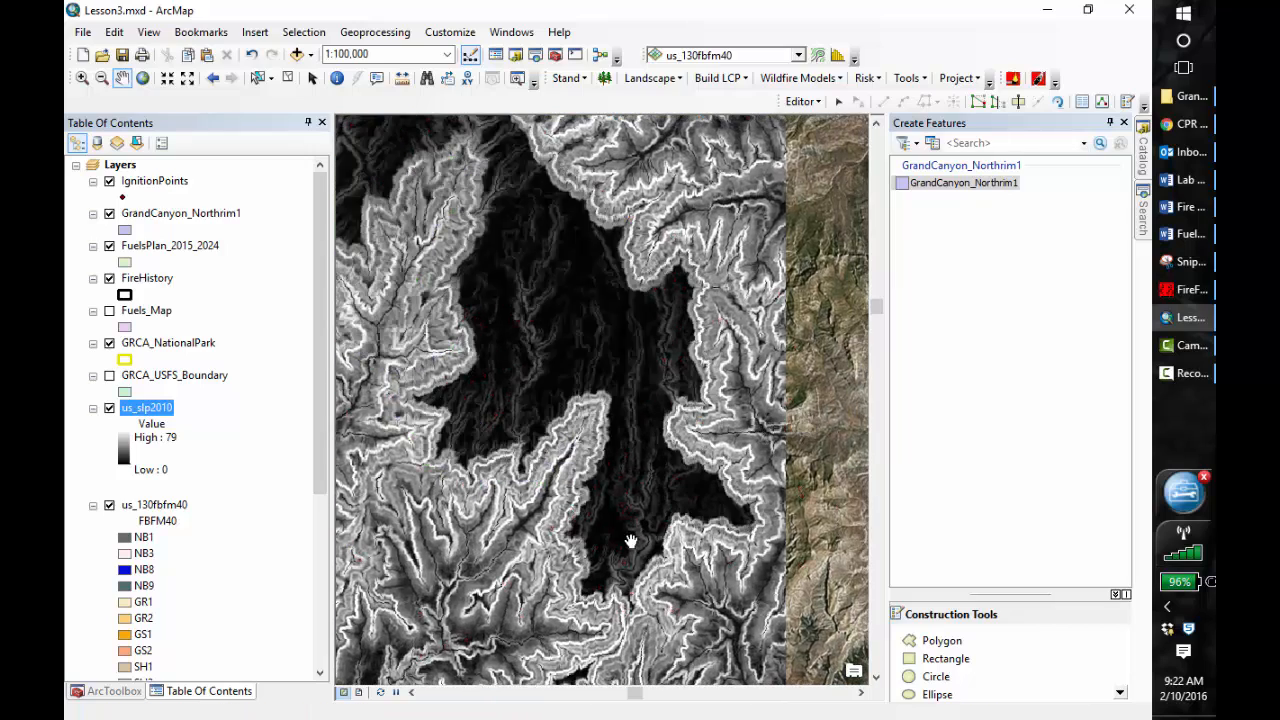
{"action": "left_click", "coordinate": [945, 642]}
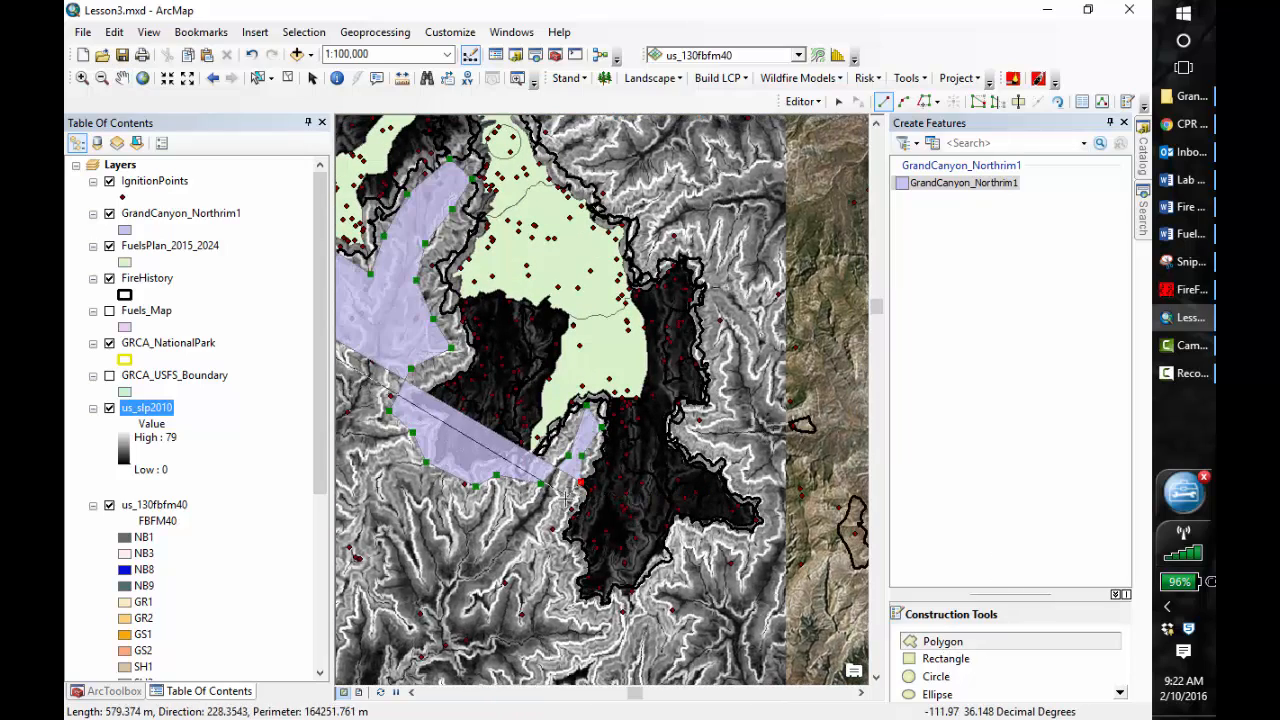
{"action": "left_click", "coordinate": [566, 500]}
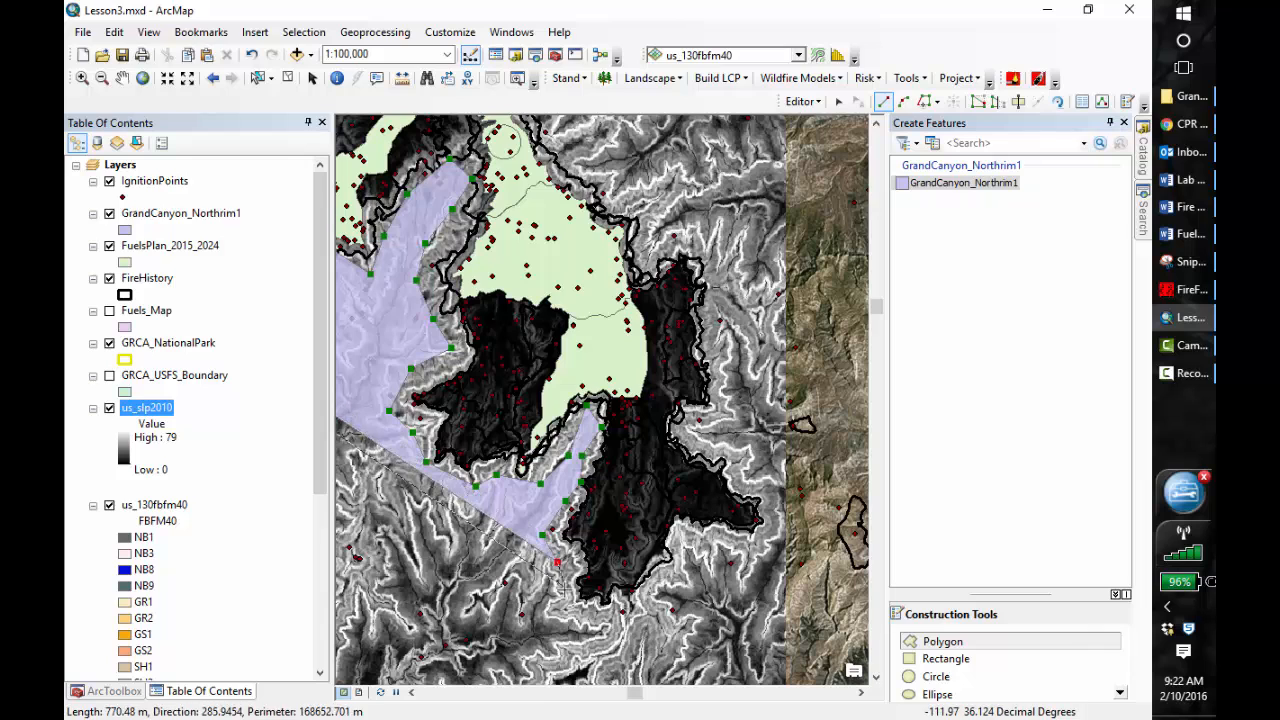
{"action": "double_click", "coordinate": [597, 620]}
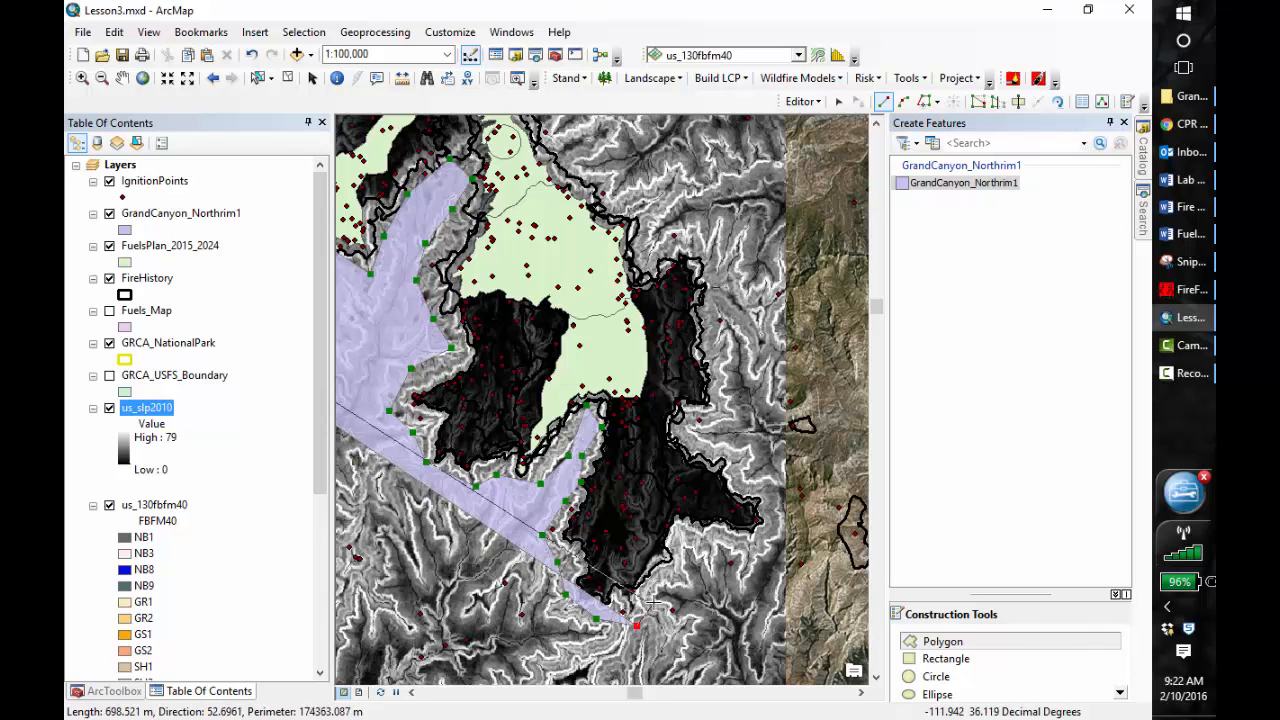
- Trace the polygon northeast around the plateau's eastern spur and back northwest to the notch above it
{"action": "left_click", "coordinate": [685, 564]}
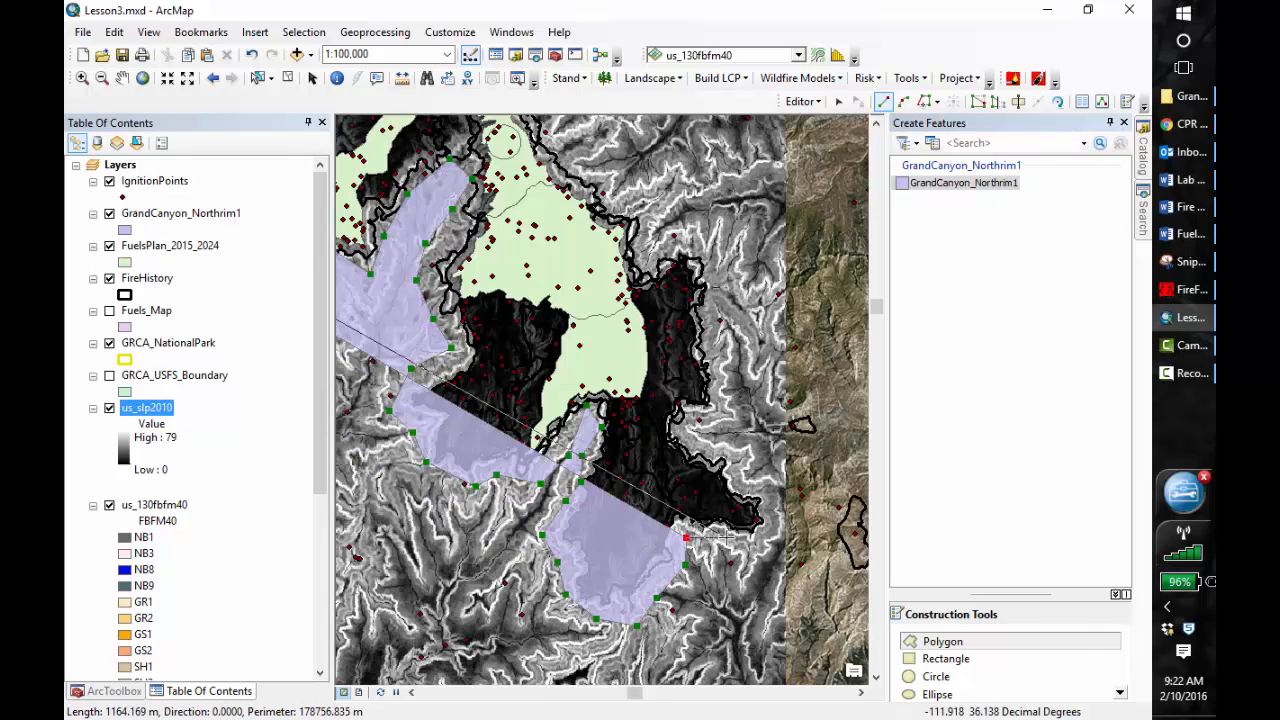
{"action": "double_click", "coordinate": [776, 535]}
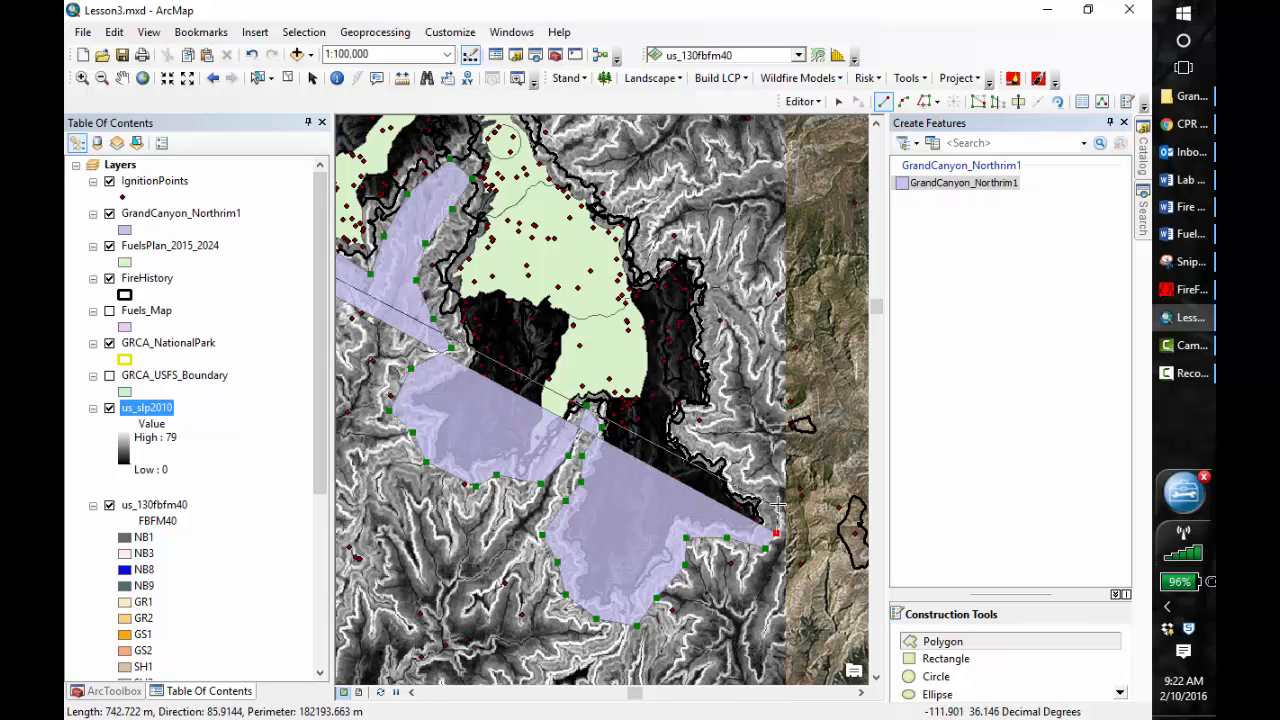
{"action": "left_click", "coordinate": [757, 473]}
{"action": "left_click", "coordinate": [713, 437]}
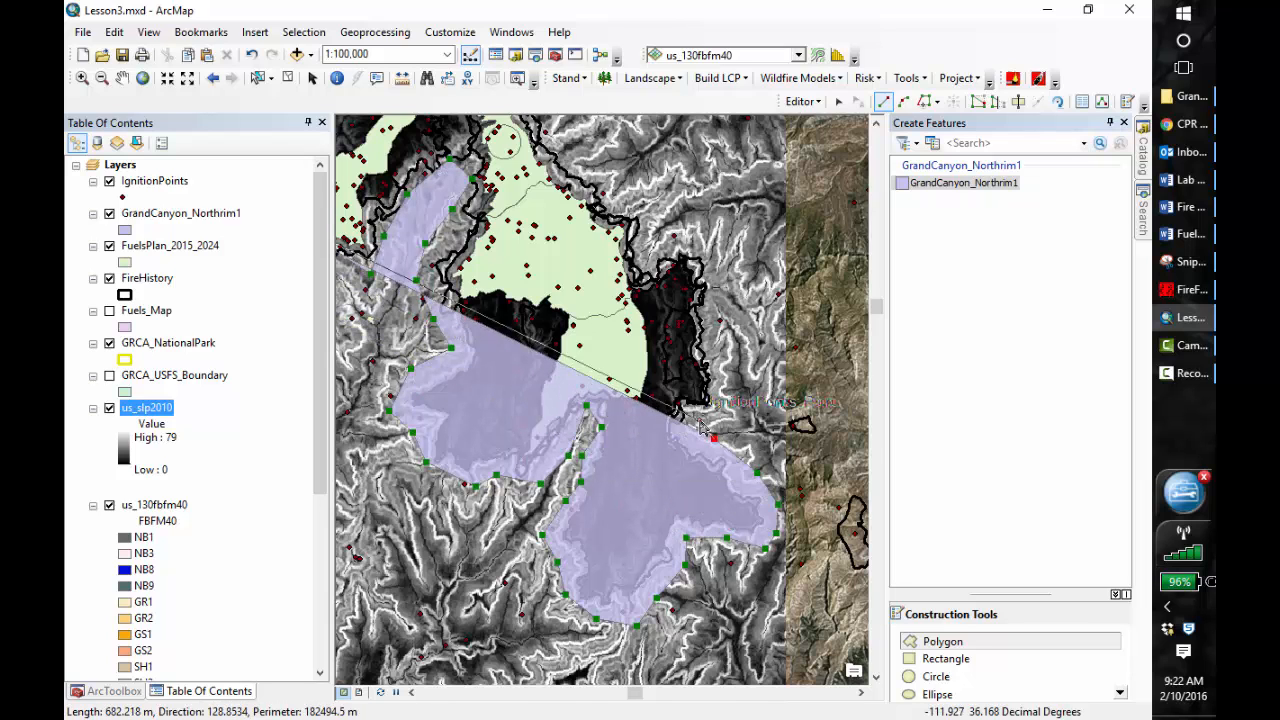
{"action": "left_click", "coordinate": [700, 420]}
- Continue the polygon north along the east side of the fire perimeter and west across its northern end
{"action": "left_click", "coordinate": [730, 397]}
{"action": "left_click", "coordinate": [731, 349]}
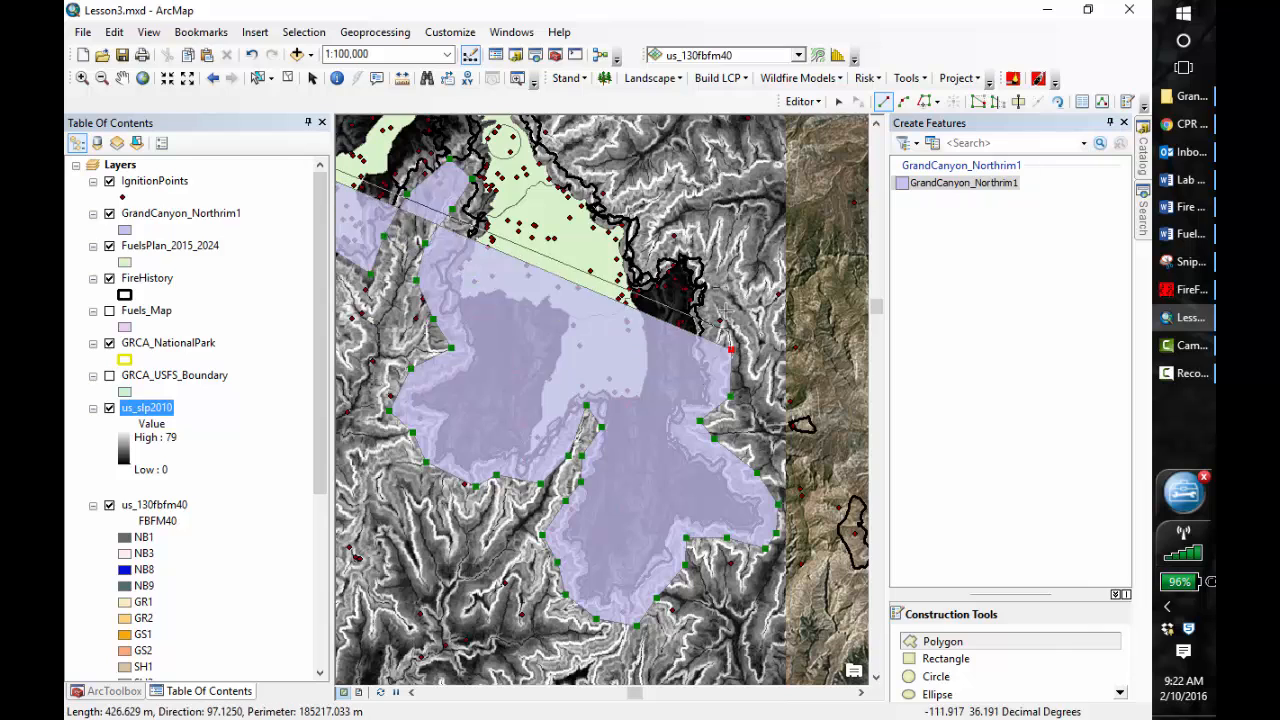
{"action": "left_click", "coordinate": [726, 306]}
{"action": "left_click", "coordinate": [725, 250]}
{"action": "left_click", "coordinate": [676, 238]}
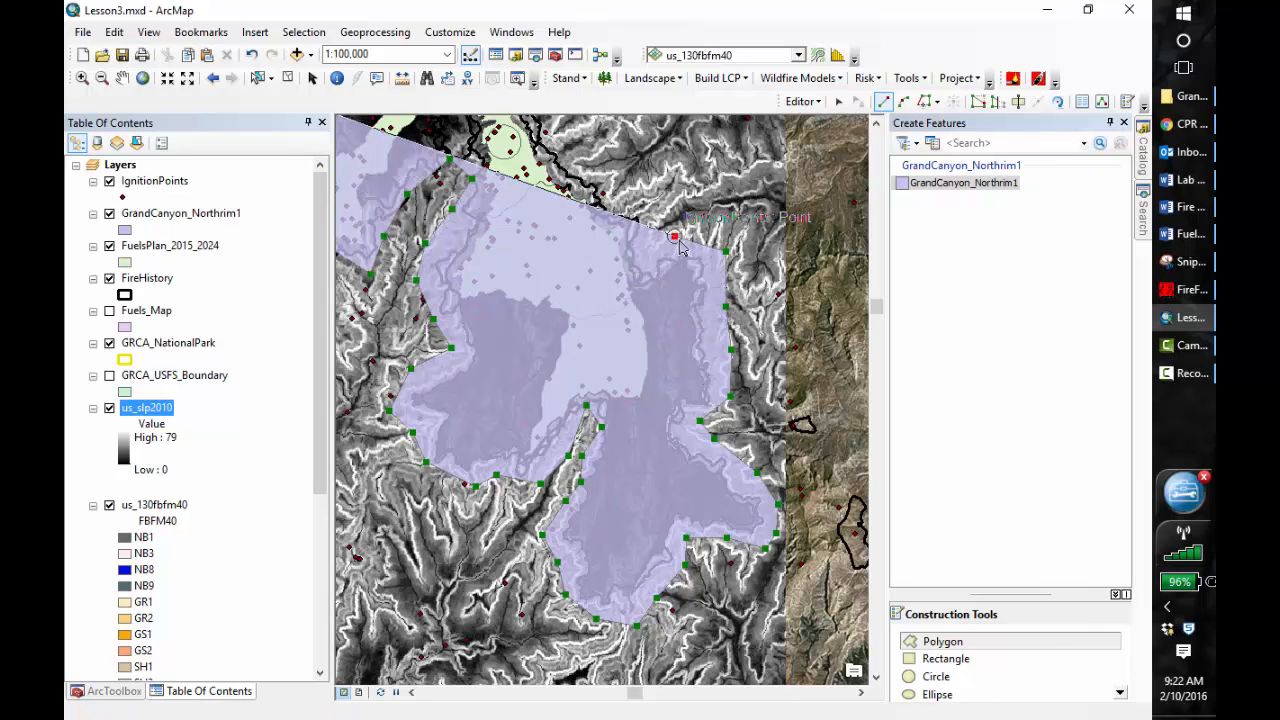
- Trace the polygon northwest along the rim east of the FuelsPlan area, past its northern tip and around the adjoining canyon head
{"action": "left_click", "coordinate": [648, 253]}
{"action": "left_click", "coordinate": [650, 217]}
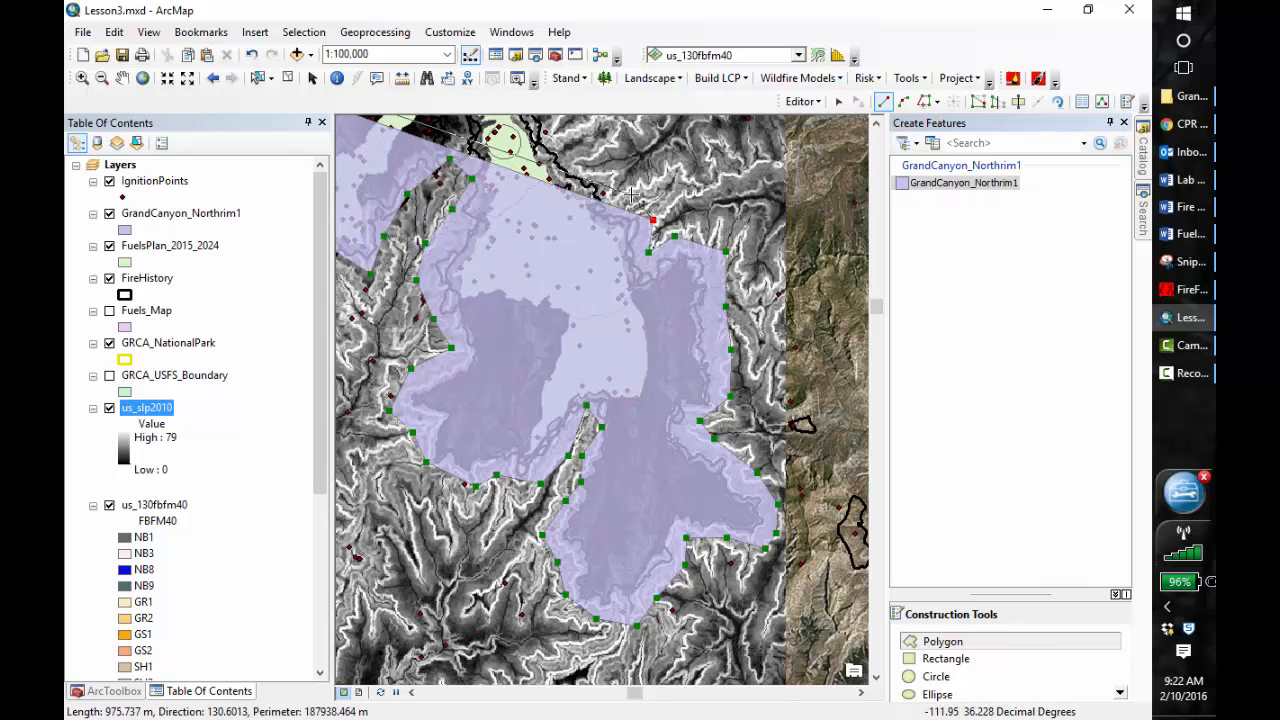
{"action": "left_click", "coordinate": [631, 194]}
{"action": "left_click", "coordinate": [580, 157]}
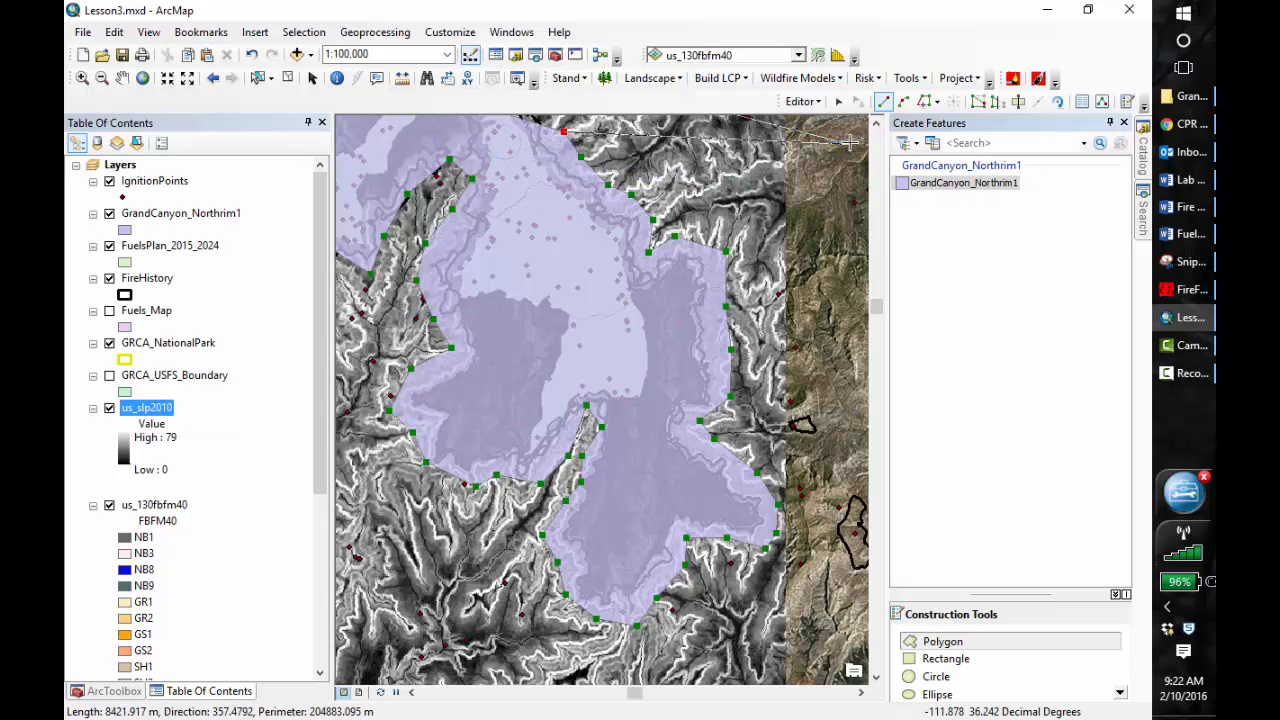
{"action": "left_click", "coordinate": [875, 122]}
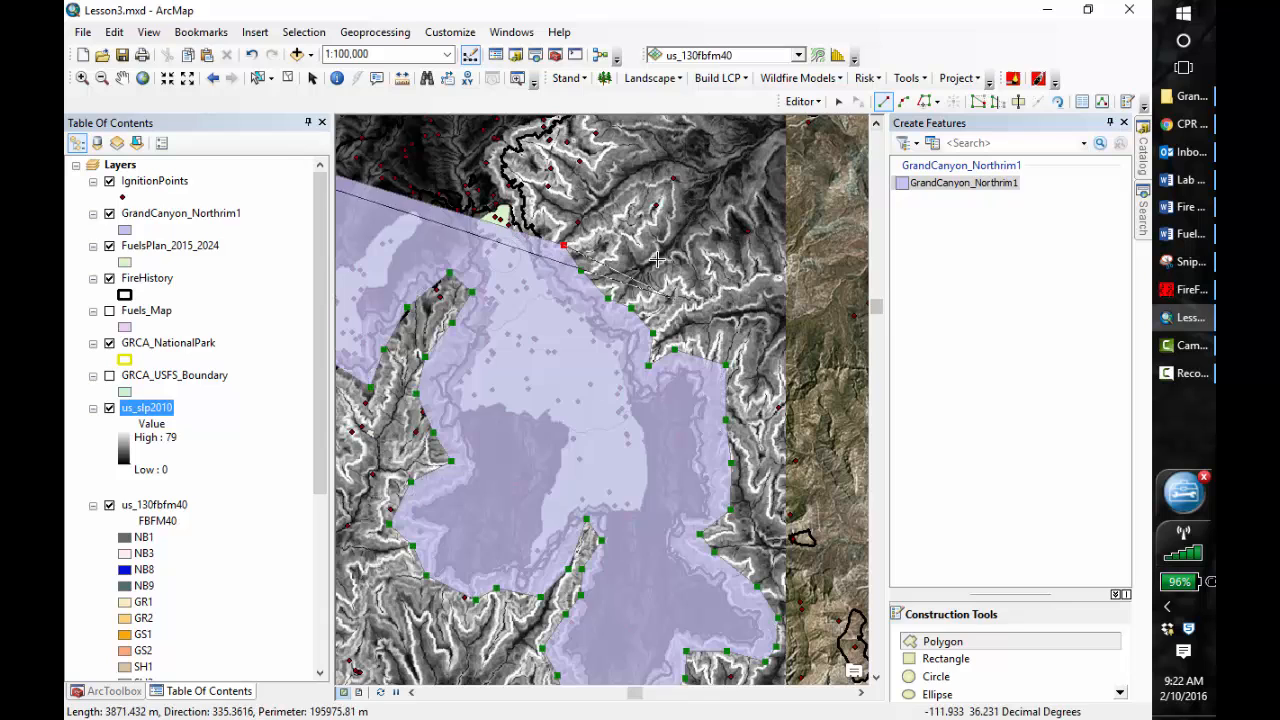
{"action": "left_click", "coordinate": [549, 197]}
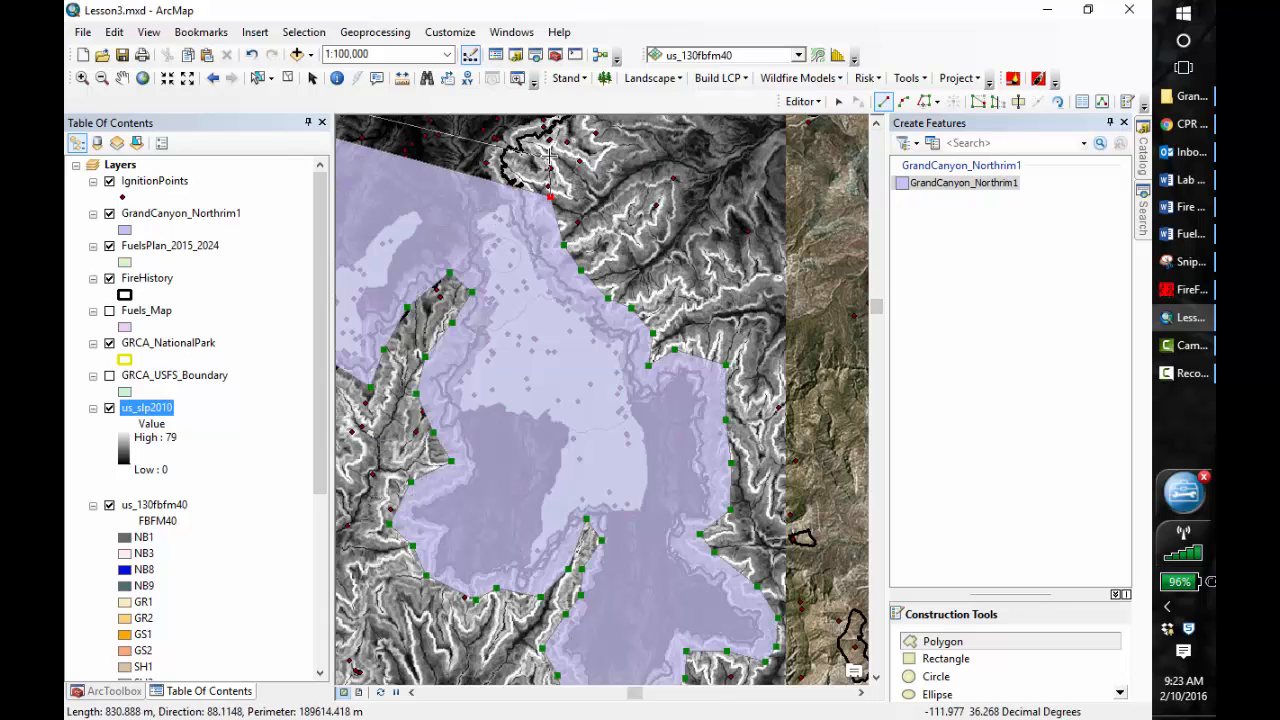
{"action": "left_click", "coordinate": [550, 155]}
{"action": "left_click", "coordinate": [583, 128]}
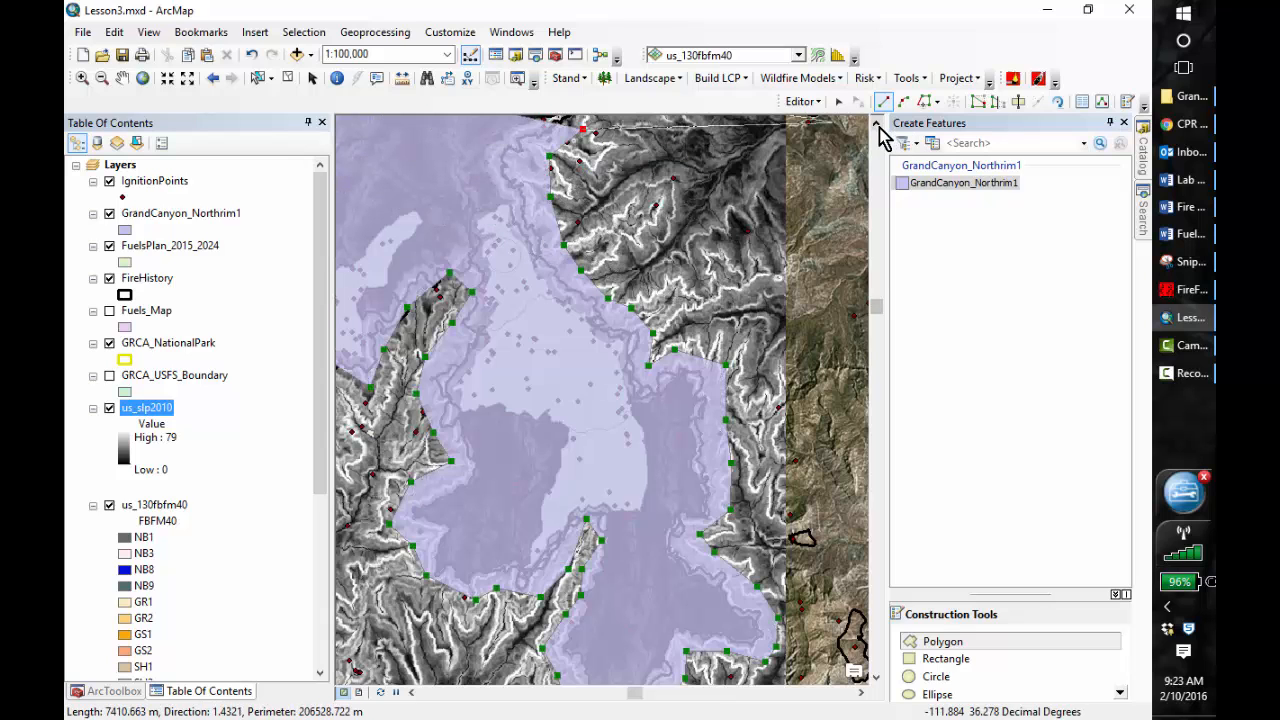
- Continue the polygon north along the canyon rim to just below the highlighted park boundary
{"action": "left_click", "coordinate": [877, 124]}
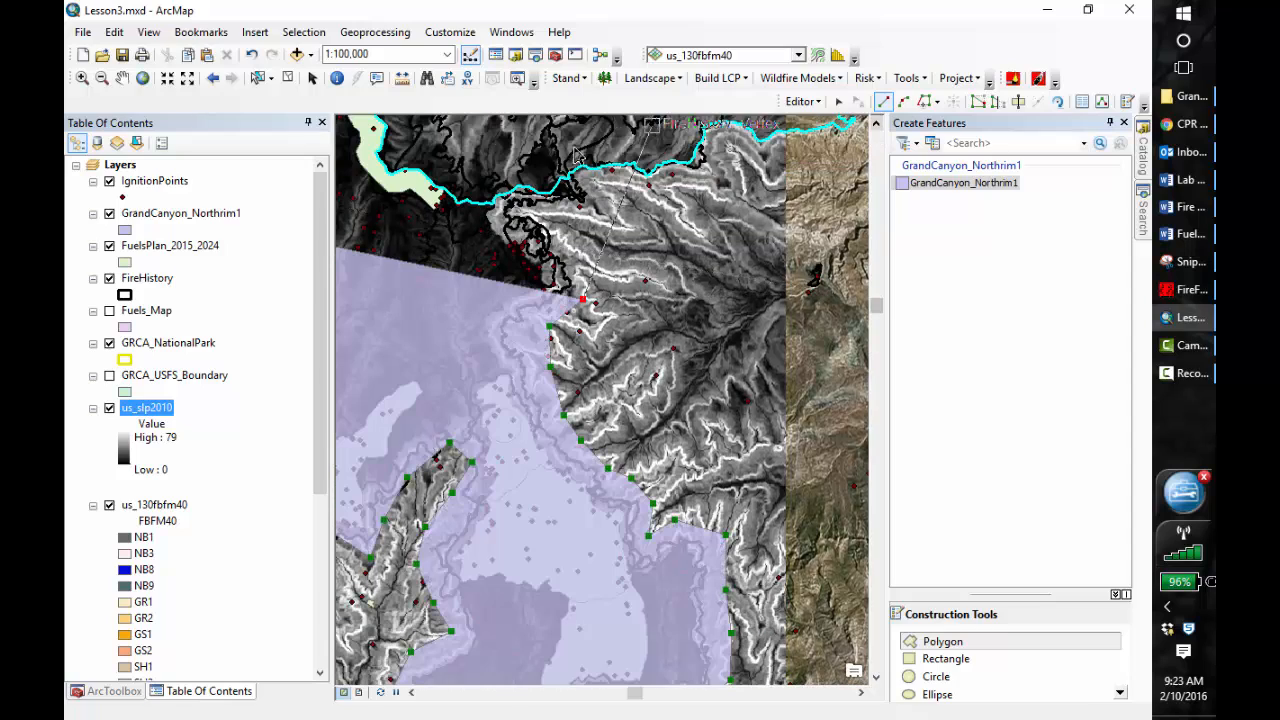
{"action": "left_click", "coordinate": [588, 264]}
{"action": "left_click", "coordinate": [573, 231]}
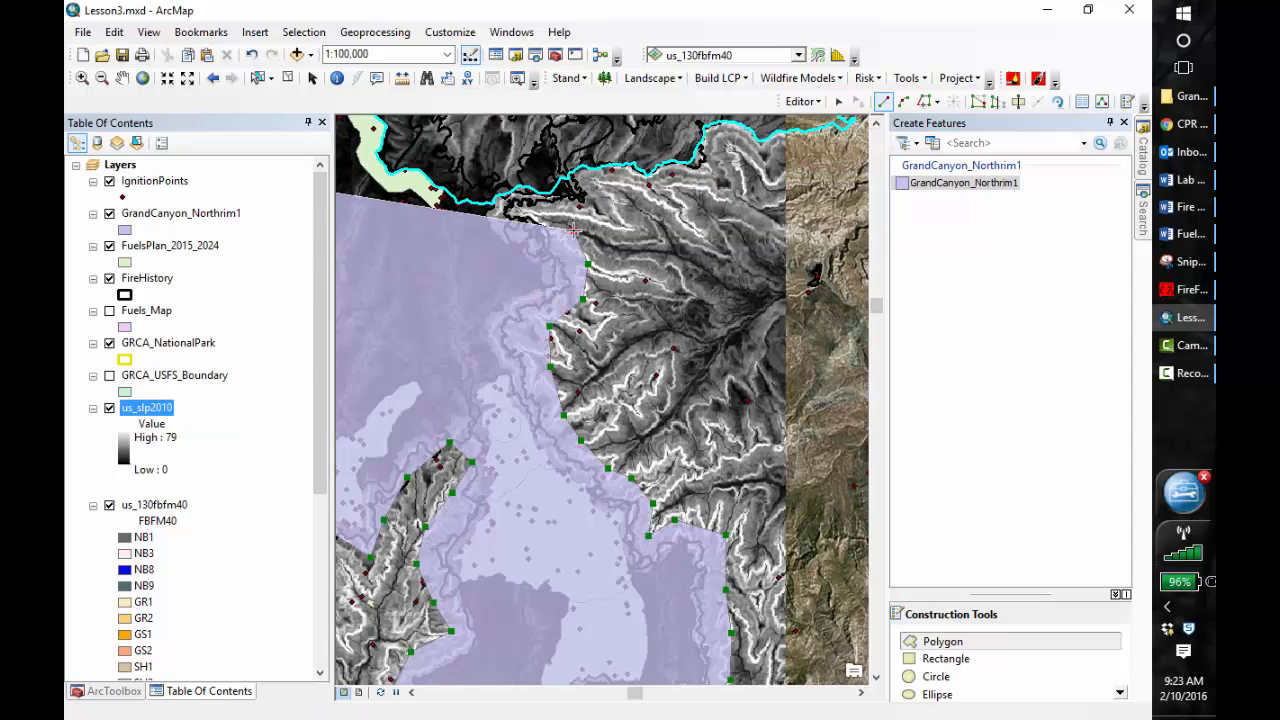
{"action": "left_click", "coordinate": [605, 205]}
{"action": "left_click", "coordinate": [611, 182]}
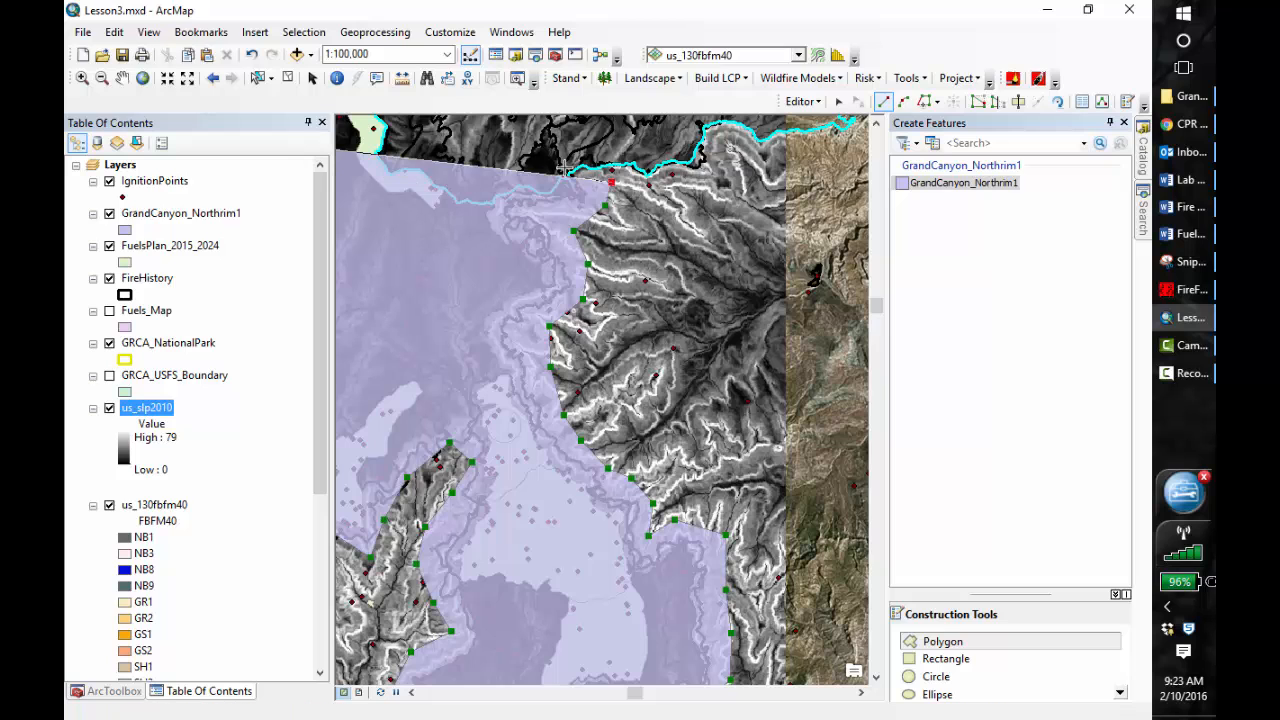
- Extend the polygon east along the rim beside the park boundary and north along the slope raster's east edge to its top edge
{"action": "left_click", "coordinate": [187, 80]}
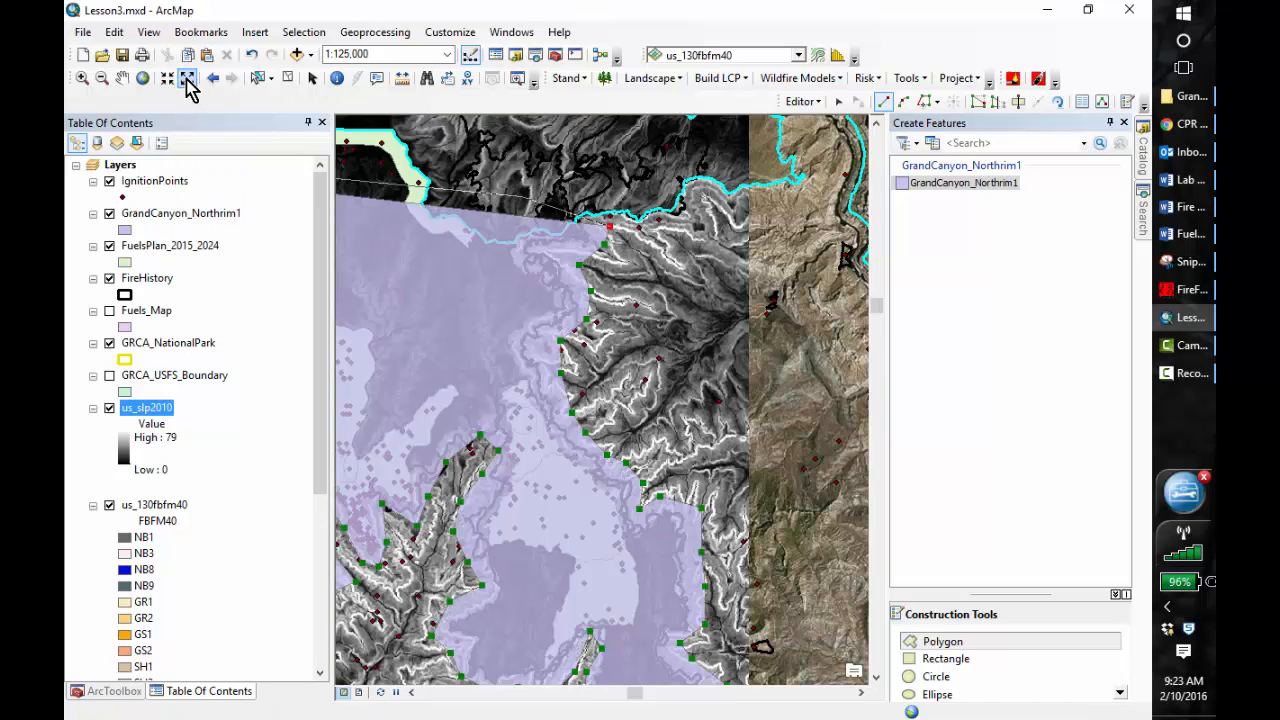
{"action": "left_click", "coordinate": [187, 80]}
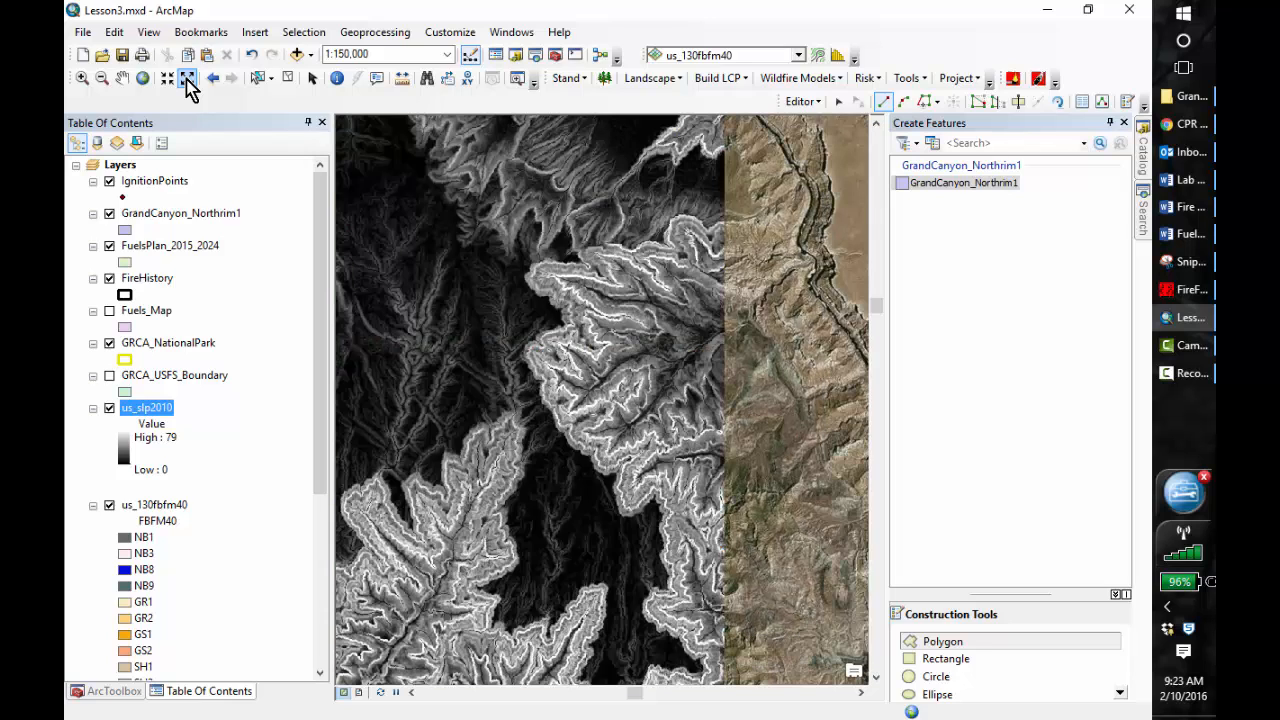
{"action": "left_click", "coordinate": [633, 257]}
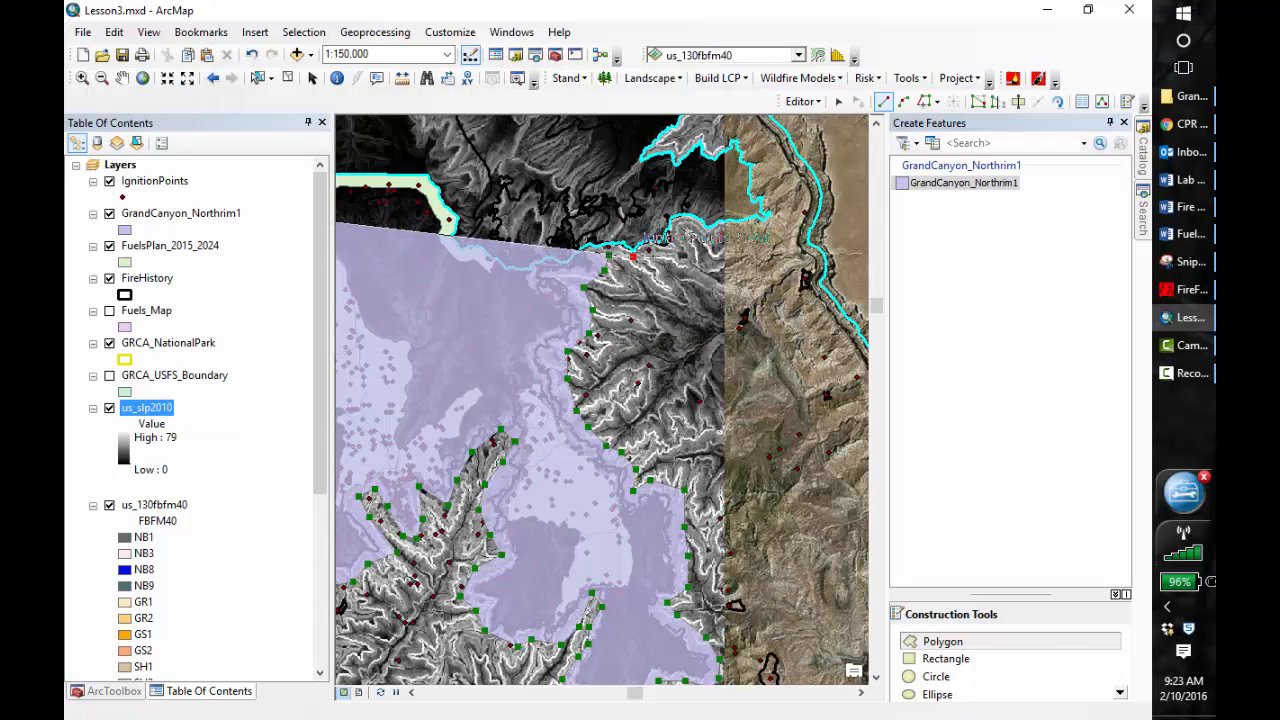
{"action": "left_click", "coordinate": [689, 244]}
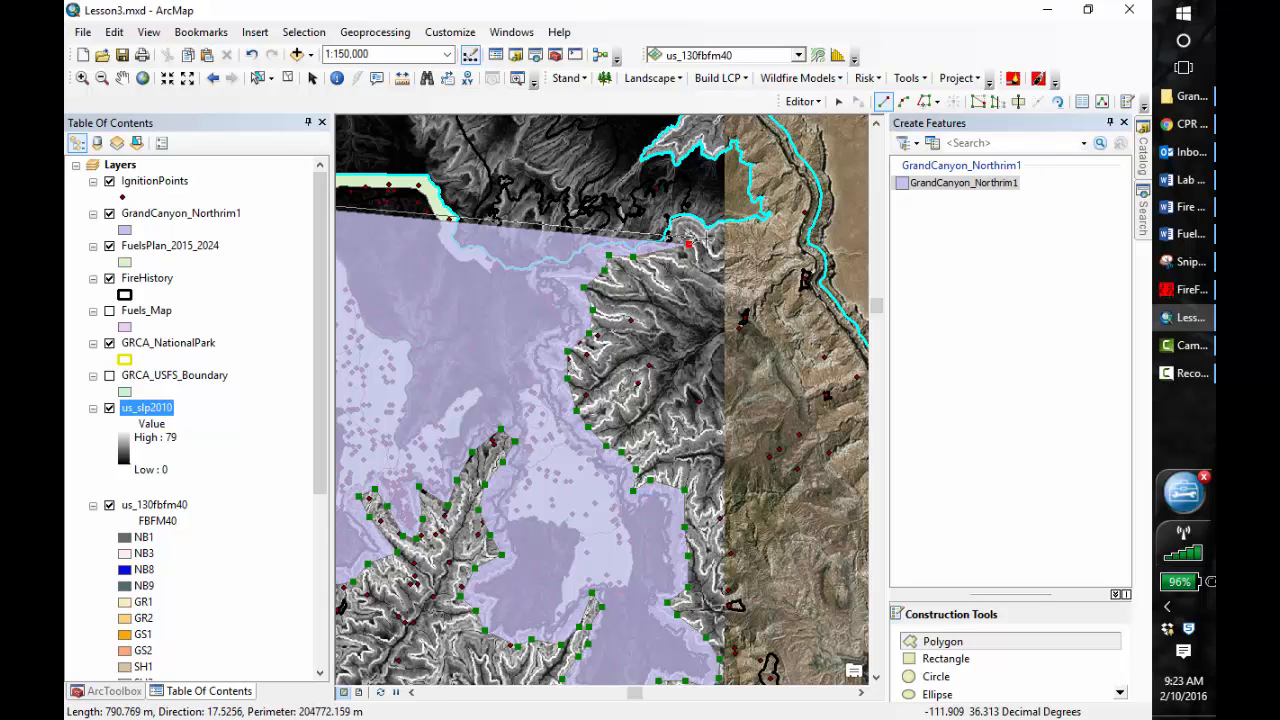
{"action": "left_click", "coordinate": [188, 84]}
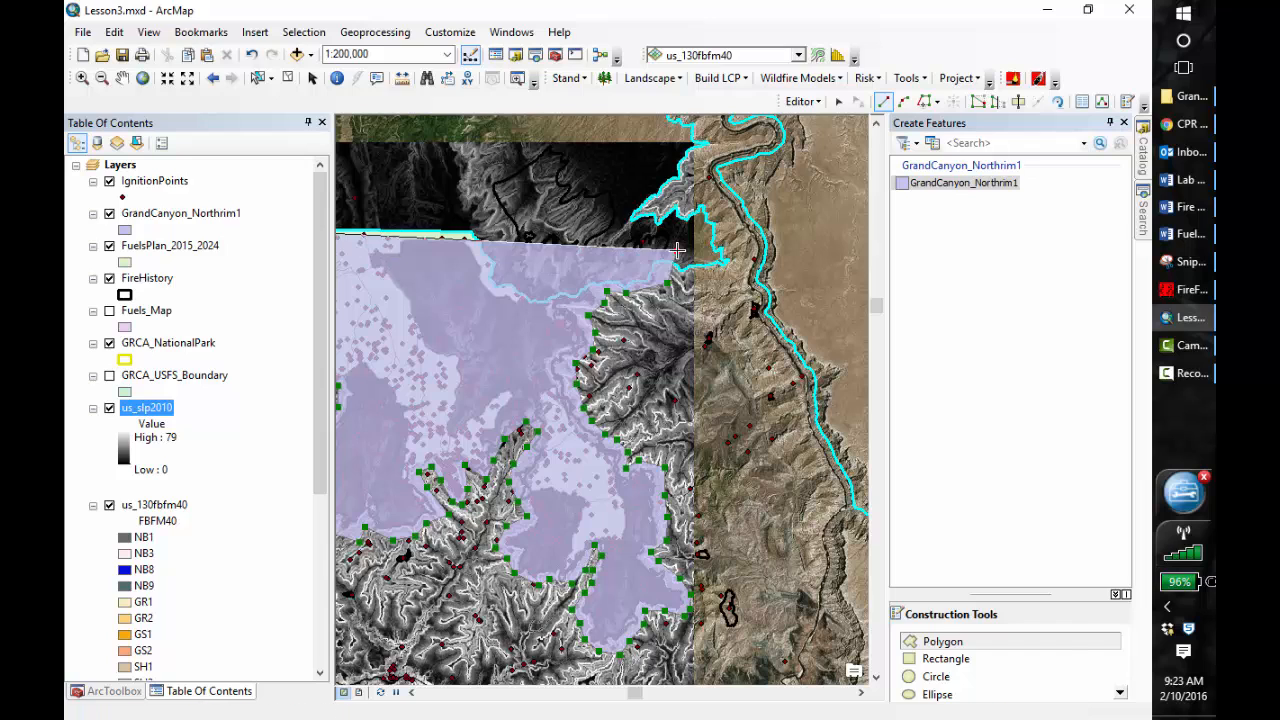
{"action": "left_click", "coordinate": [676, 150]}
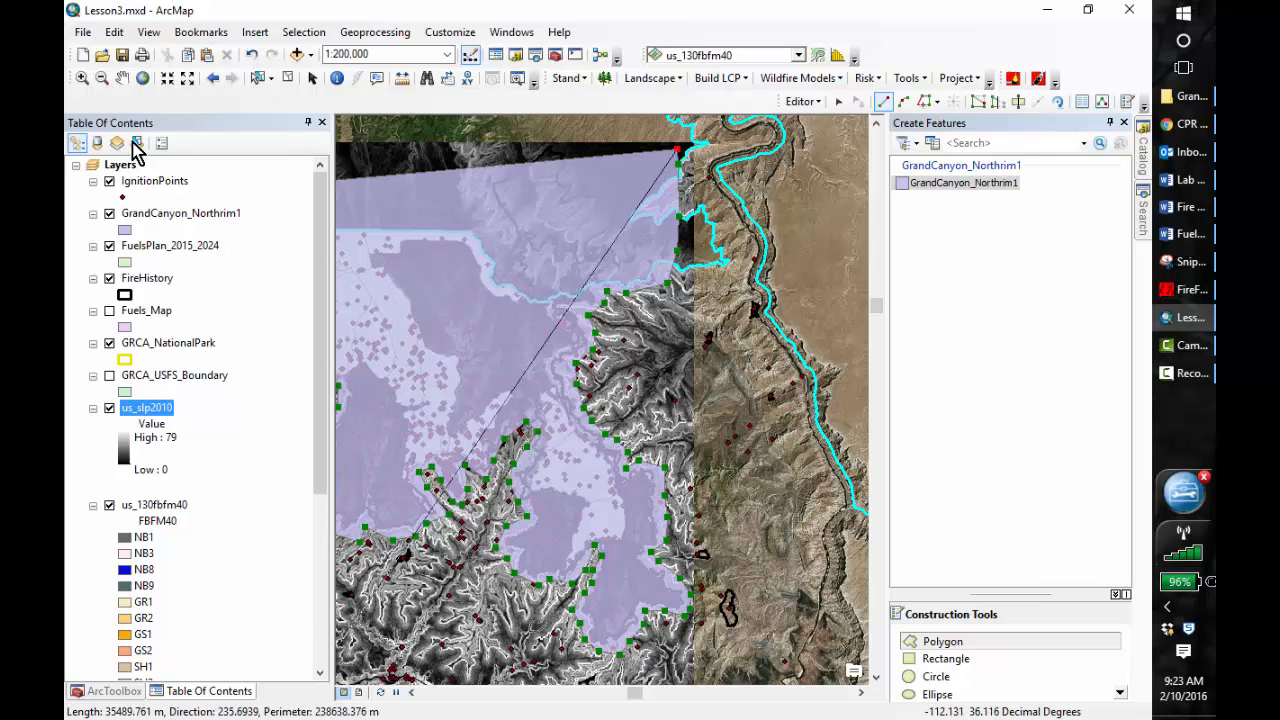
- Finish the polygon with a straight northern edge along the slope raster's top, ending at a northwest corner above the starting point
{"action": "left_click_drag", "start_coordinate": [458, 279], "coordinate": [834, 294]}
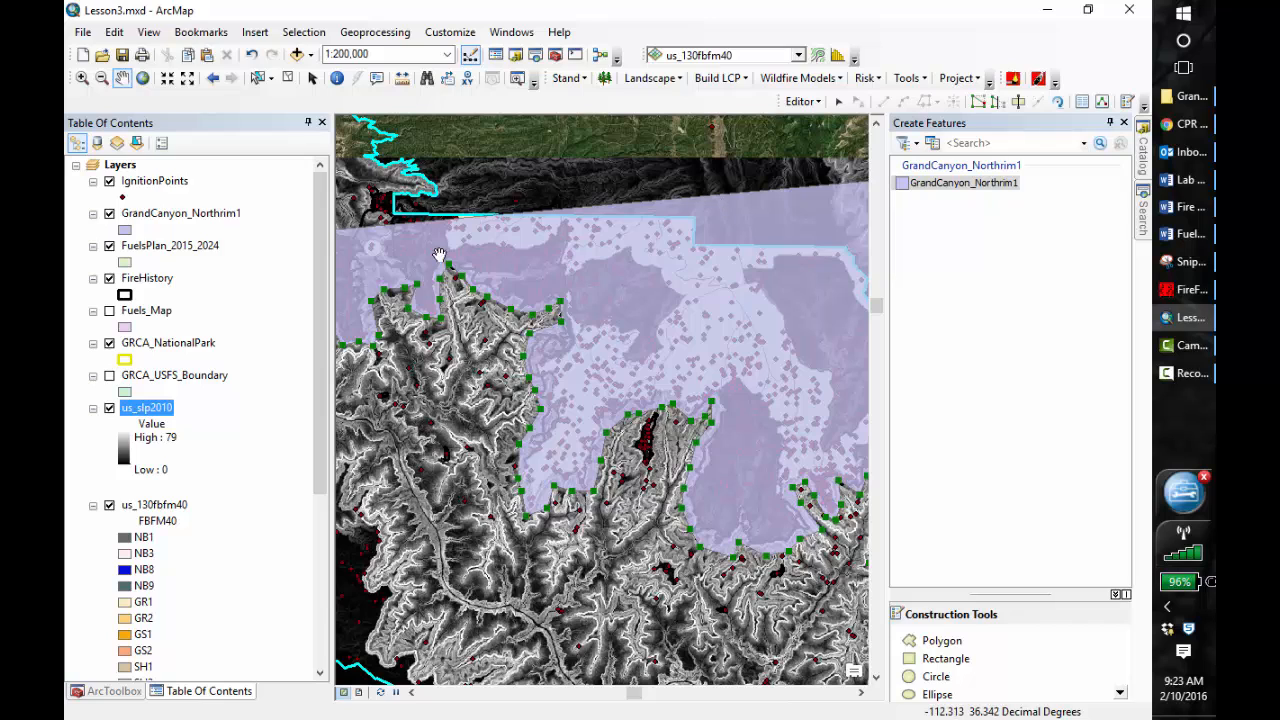
{"action": "left_click_drag", "start_coordinate": [462, 370], "coordinate": [540, 418]}
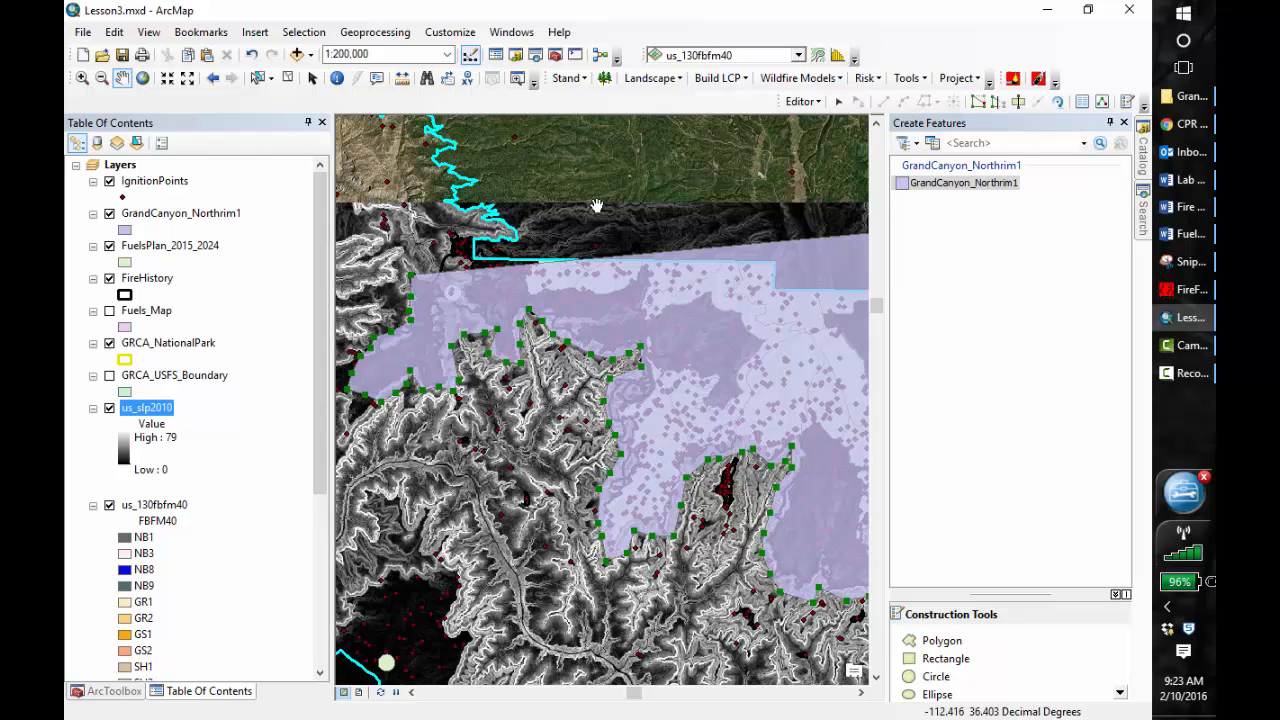
{"action": "left_click", "coordinate": [934, 645]}
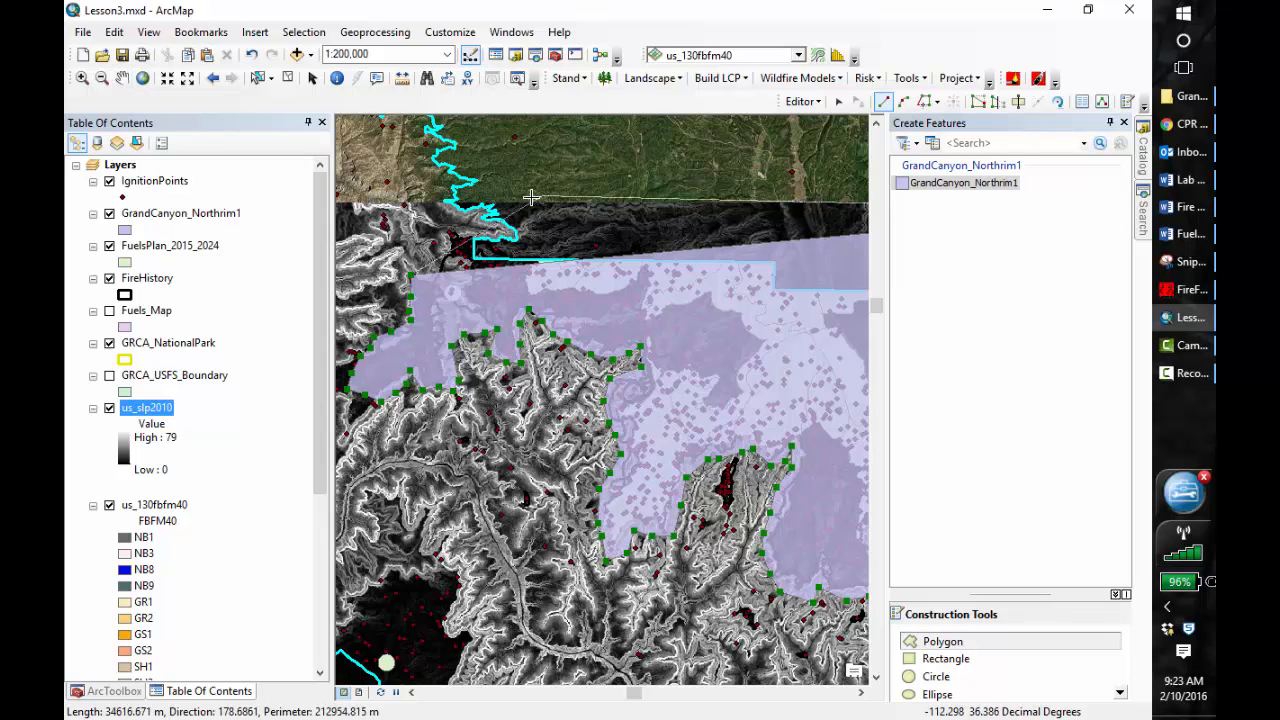
{"action": "double_click", "coordinate": [428, 207]}
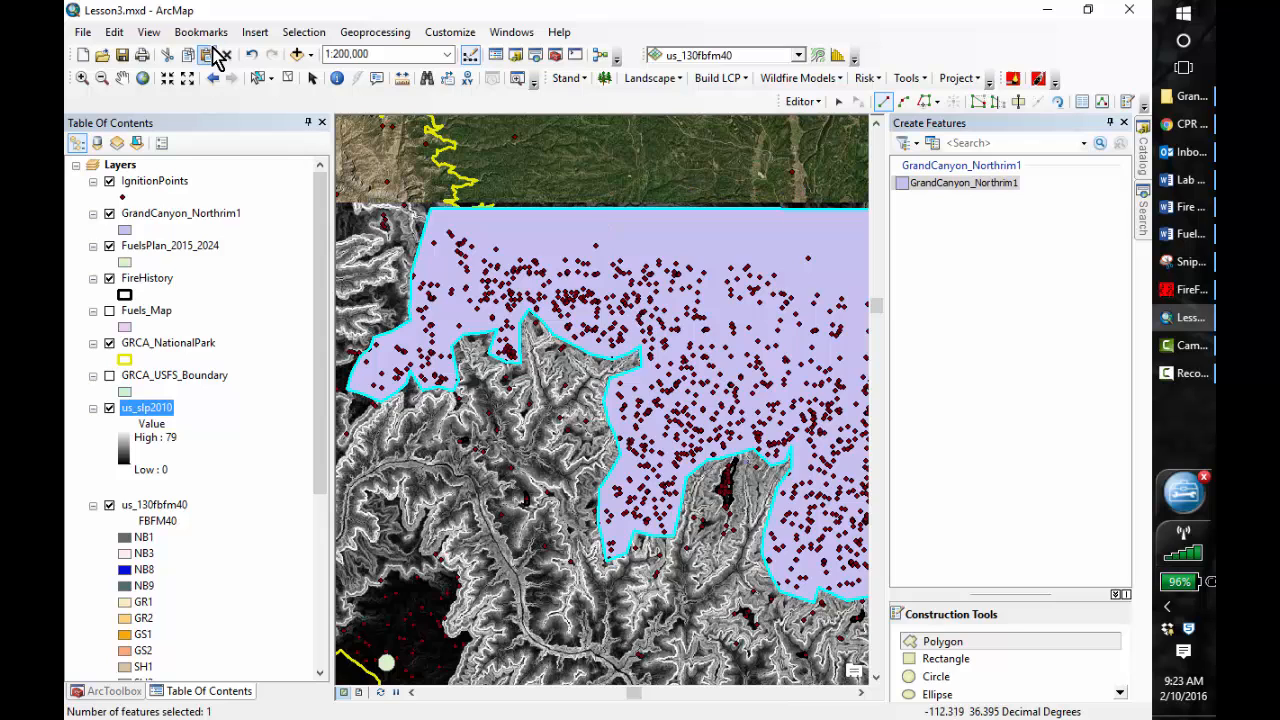
- Save the edits to the GrandCanyon_Northrim1 layer with the whole North Rim polygon in view
{"action": "left_click", "coordinate": [187, 80]}
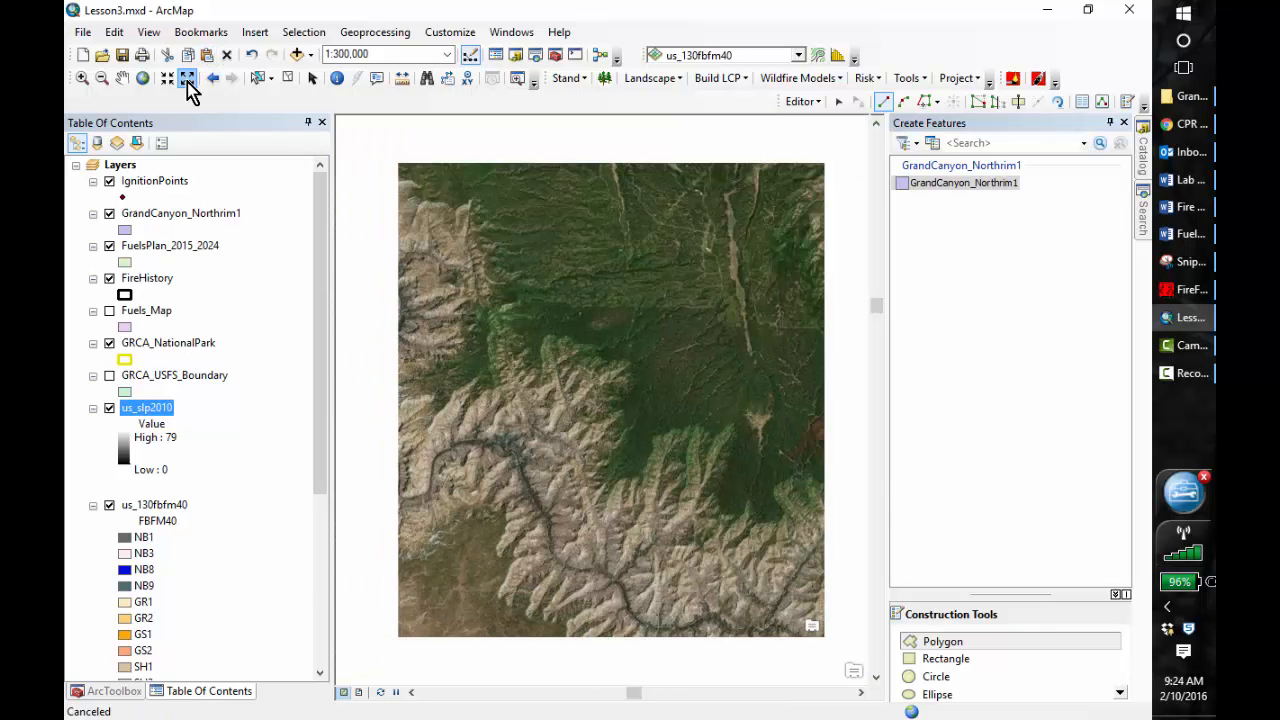
{"action": "left_click", "coordinate": [187, 80]}
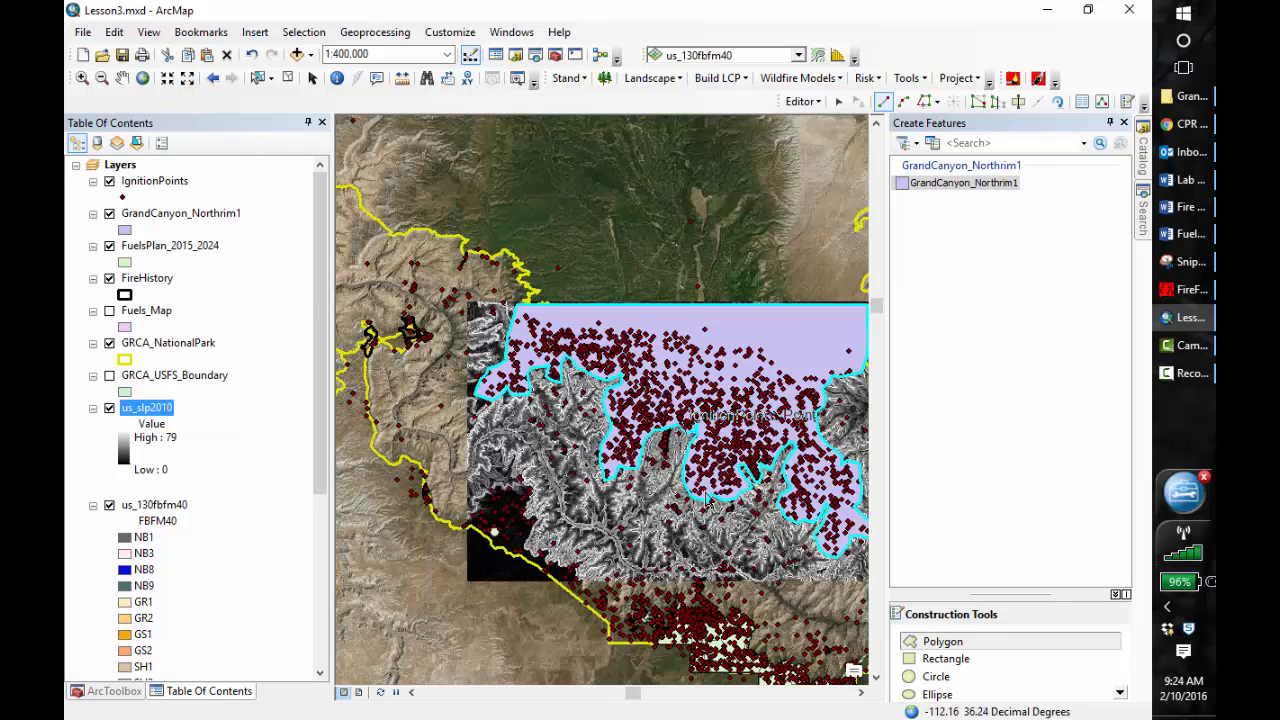
{"action": "left_click", "coordinate": [122, 79]}
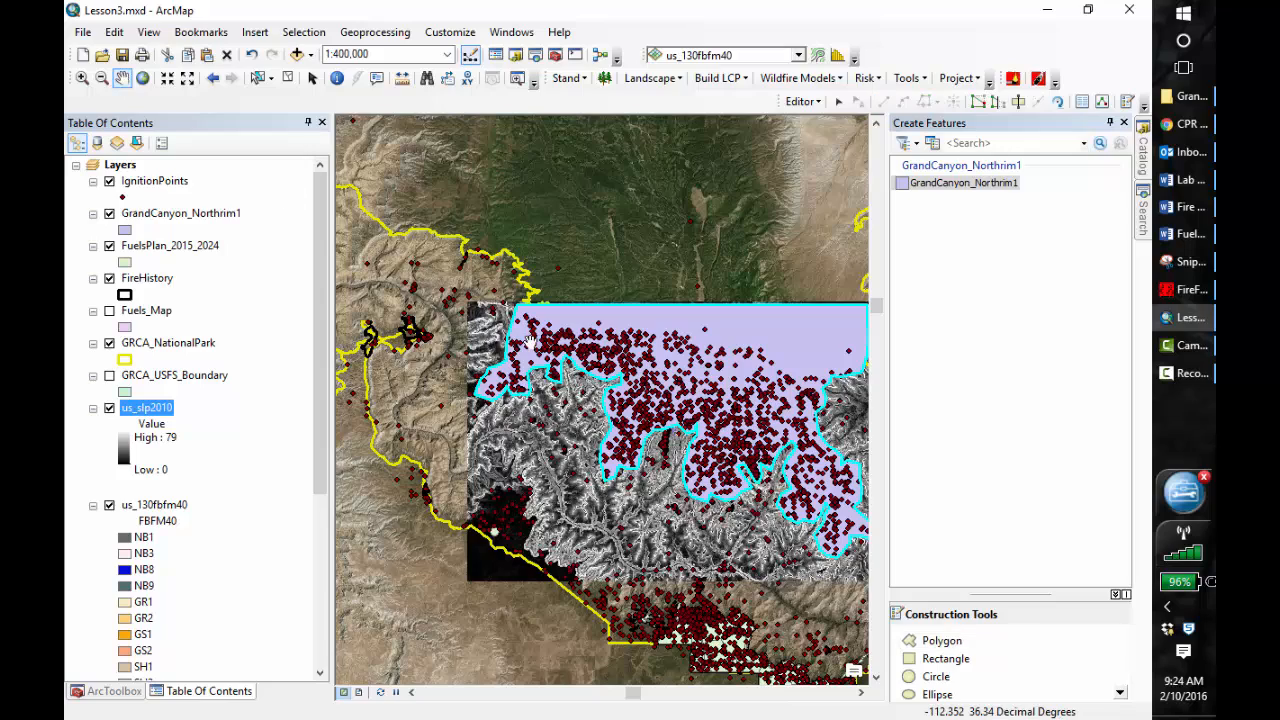
{"action": "left_click_drag", "start_coordinate": [680, 530], "coordinate": [555, 496]}
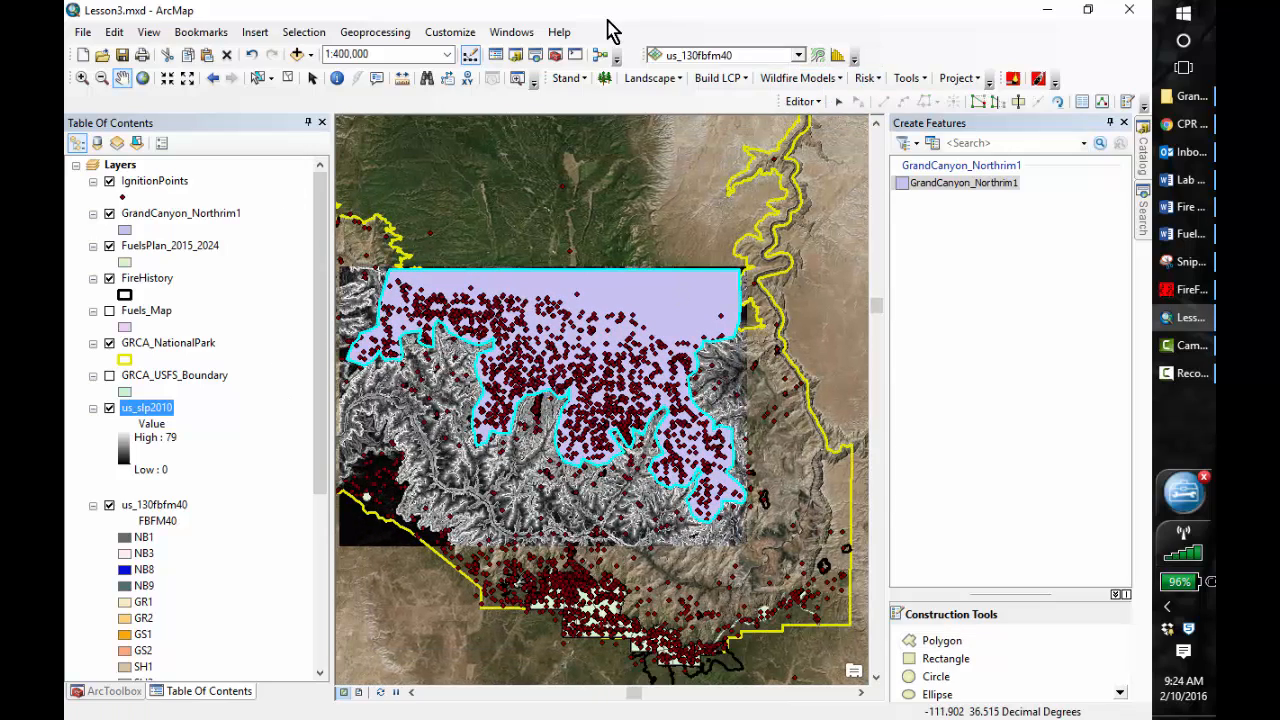
{"action": "left_click", "coordinate": [818, 102]}
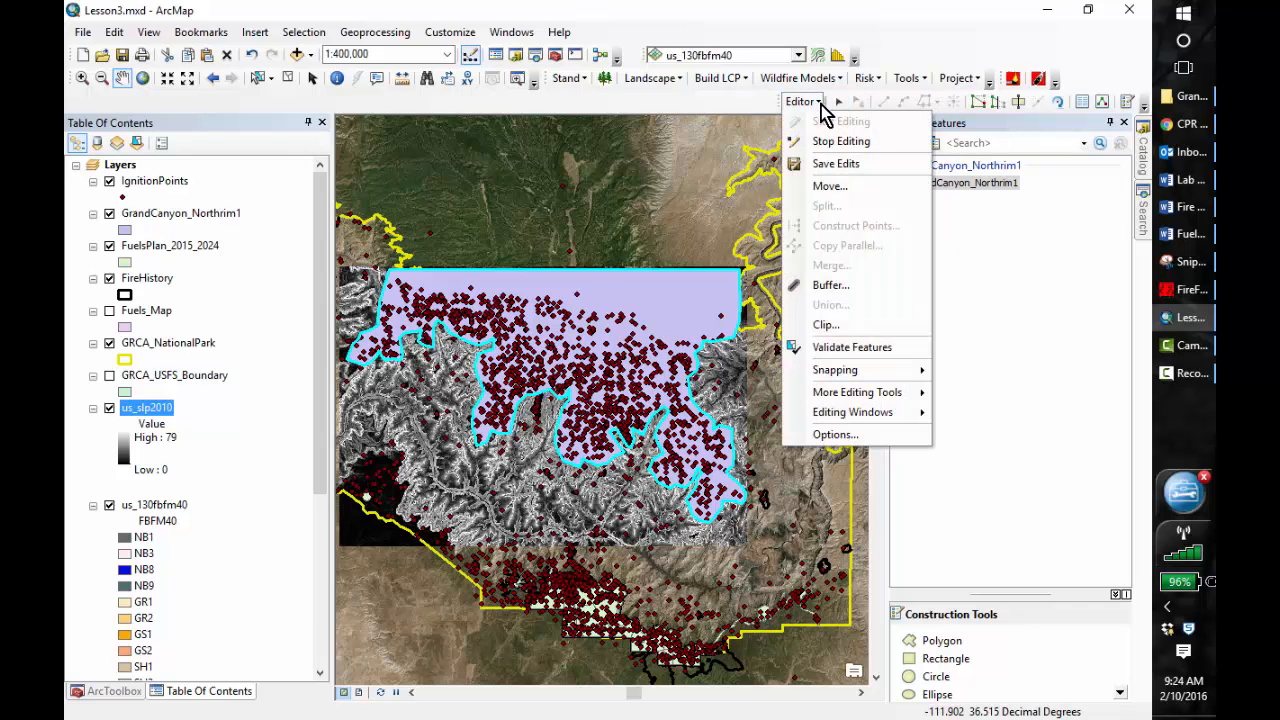
{"action": "left_click", "coordinate": [830, 165]}
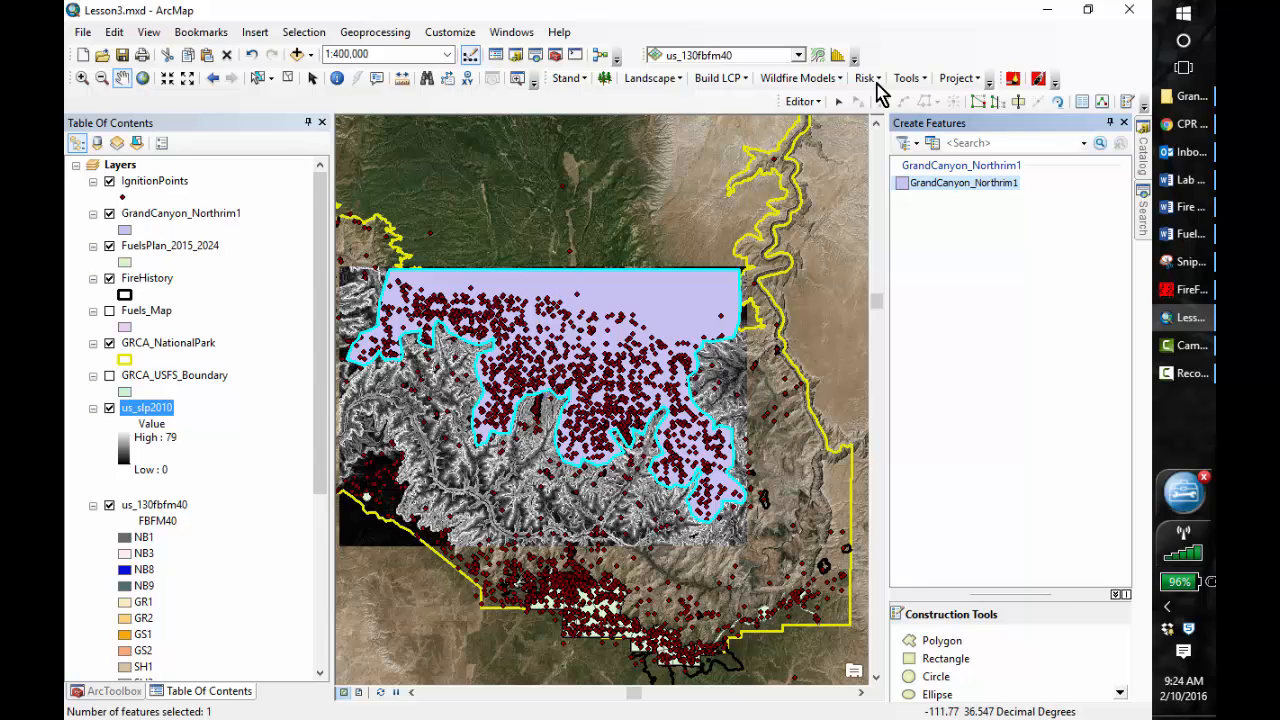
- Stop the editing session and switch the GrandCanyon_Northrim1 layer off and back on
{"action": "left_click", "coordinate": [819, 101]}
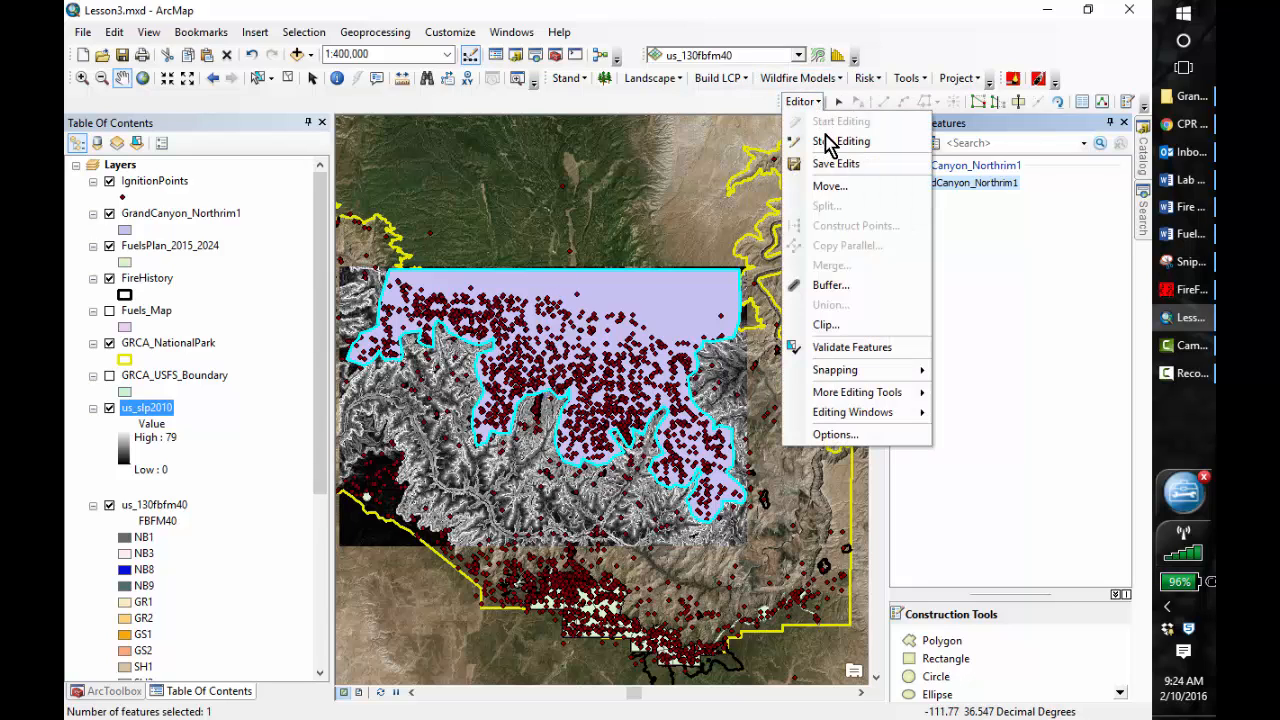
{"action": "left_click", "coordinate": [846, 141]}
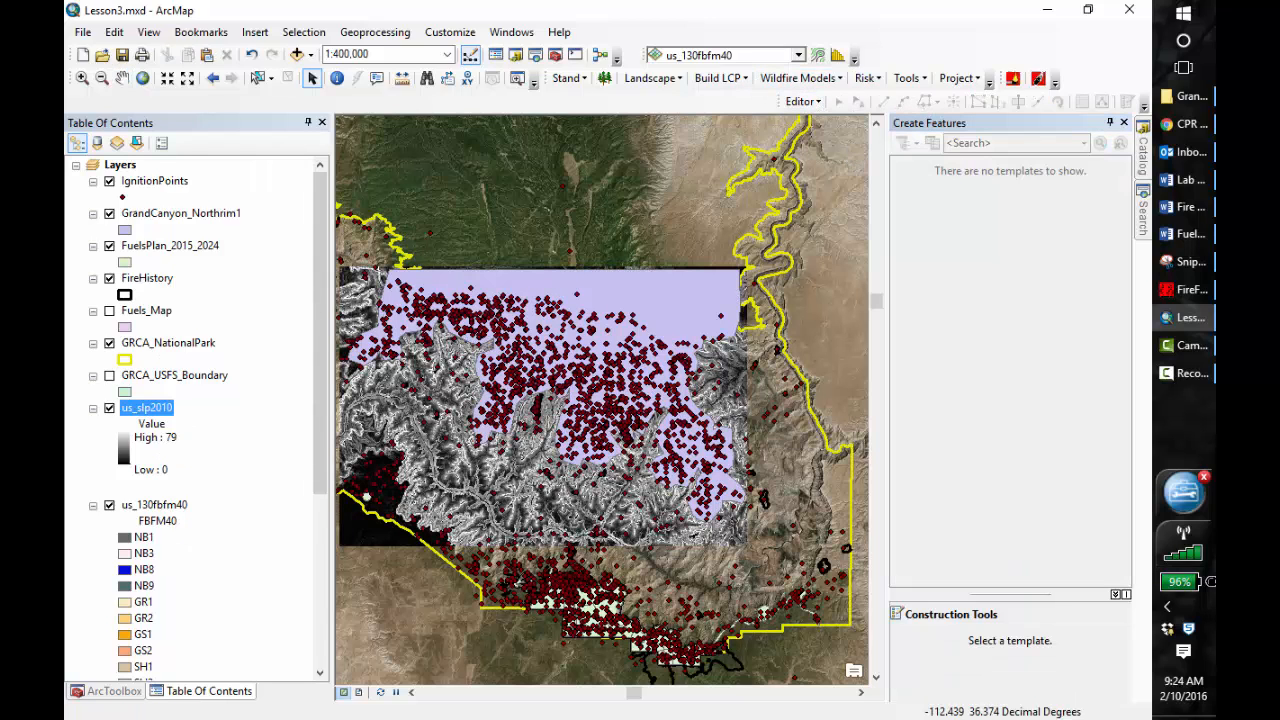
{"action": "left_click", "coordinate": [109, 213]}
{"action": "left_click", "coordinate": [109, 214]}
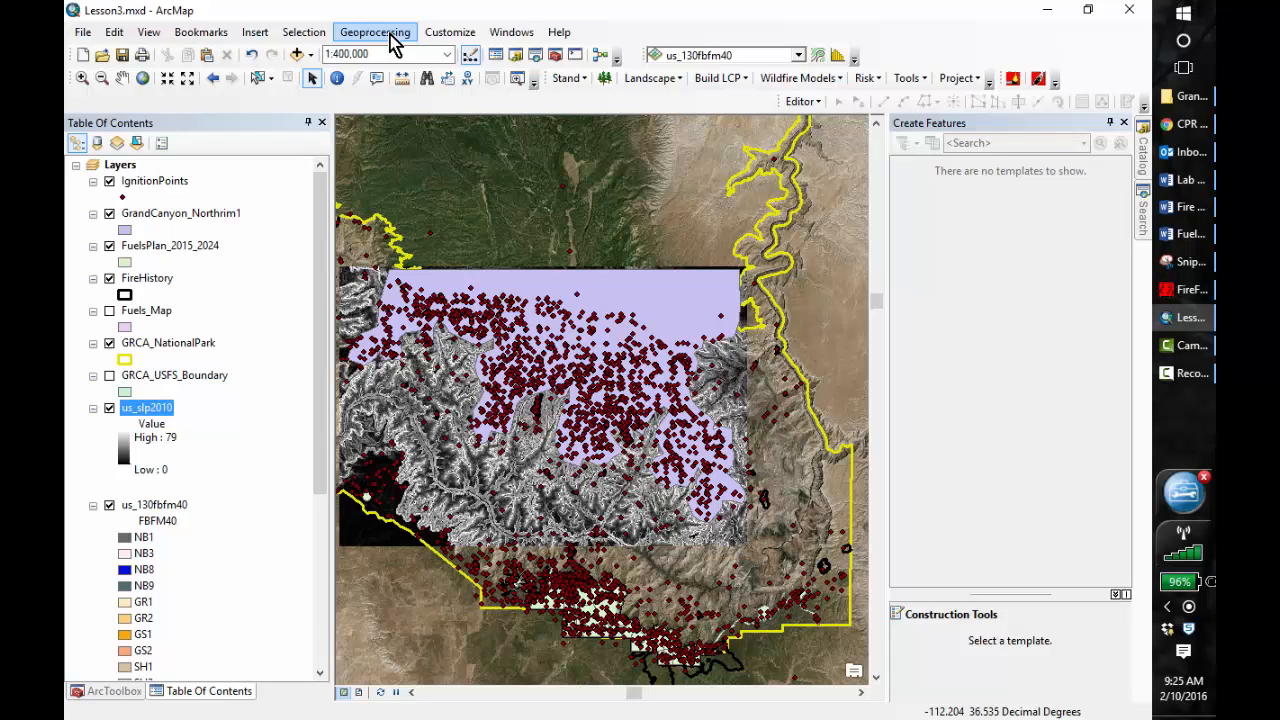
- Open the geoprocessing environment's workspace settings and browse to the 407\Lesson_4 folder for the current workspace
{"action": "left_click", "coordinate": [390, 32]}
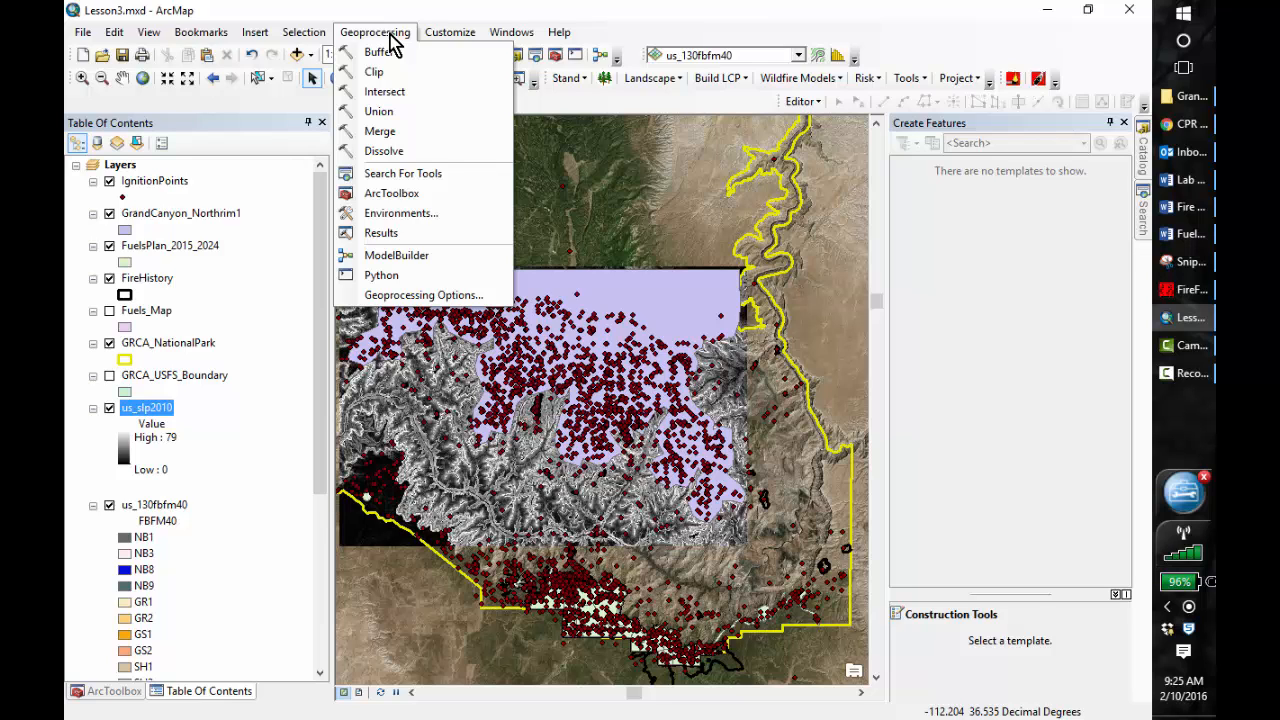
{"action": "left_click", "coordinate": [414, 213]}
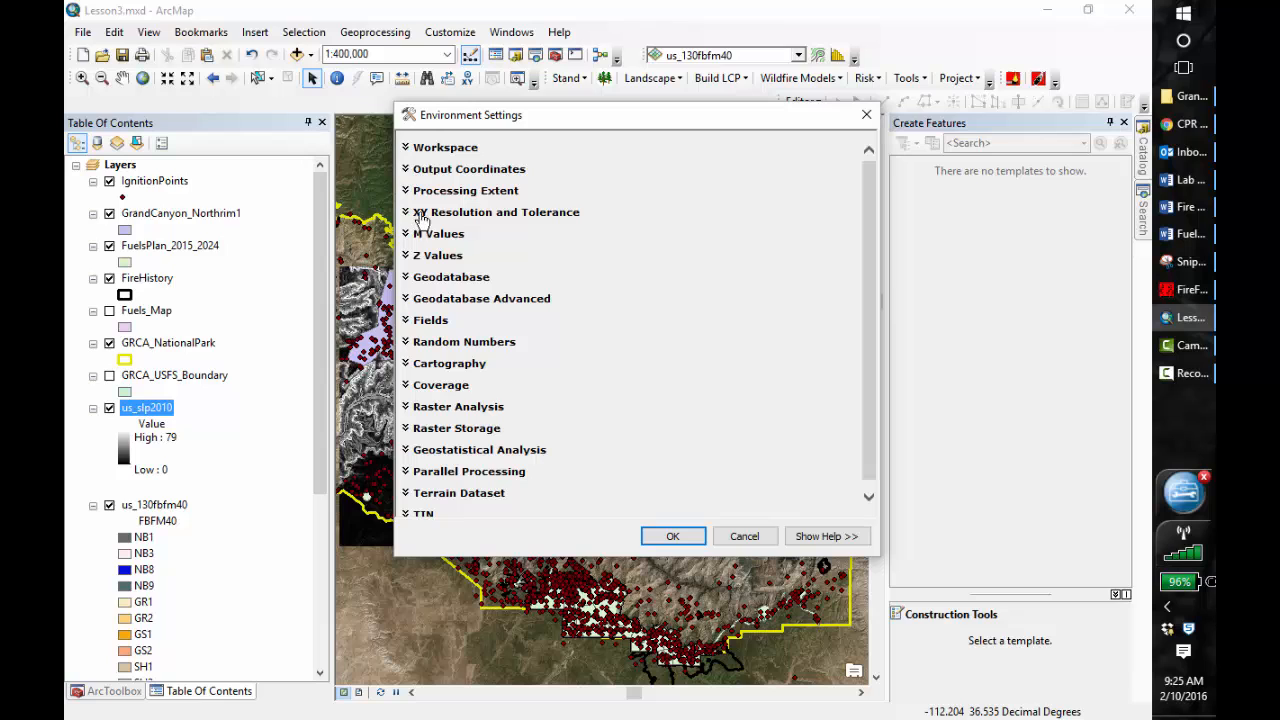
{"action": "left_click", "coordinate": [406, 148]}
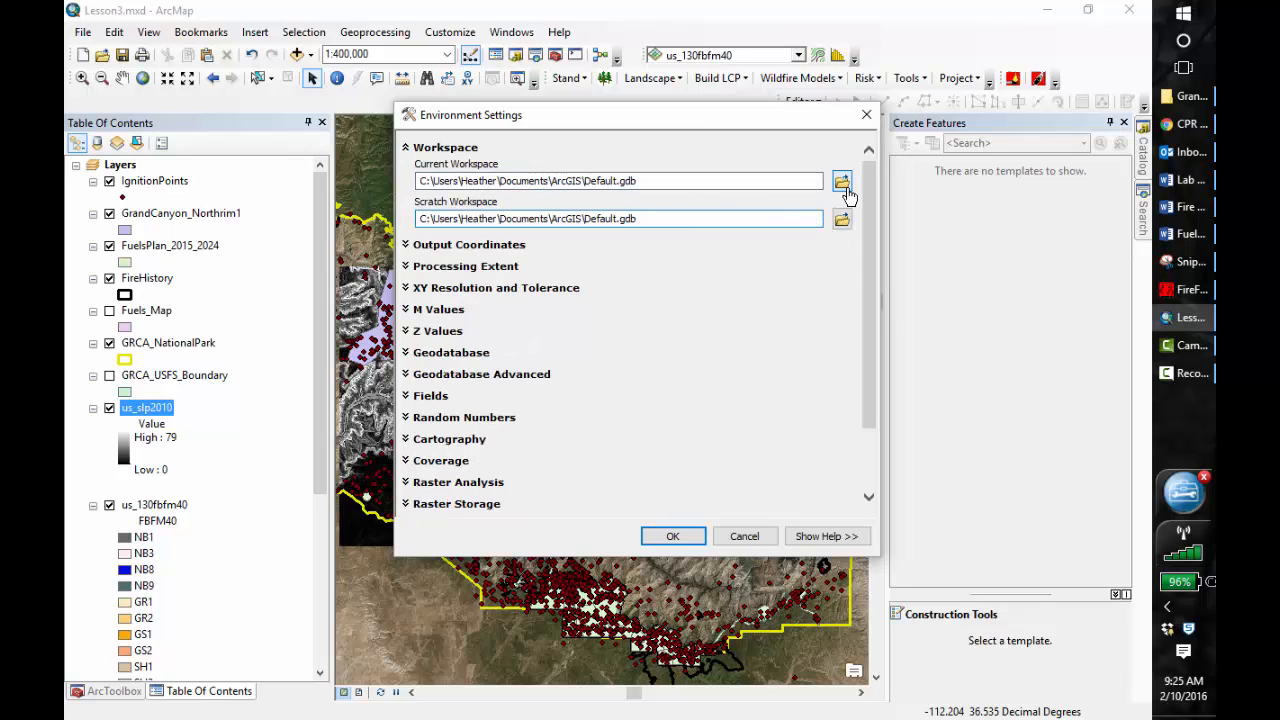
{"action": "left_click", "coordinate": [842, 184]}
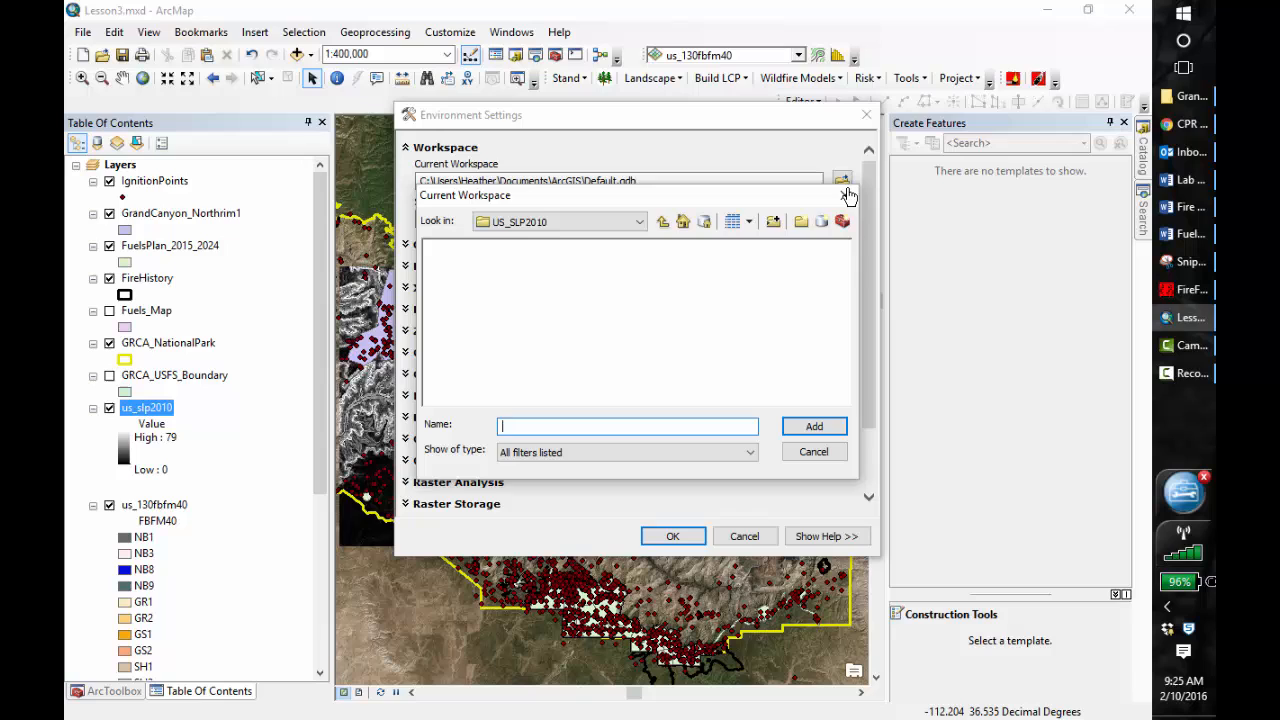
{"action": "left_click", "coordinate": [662, 222]}
{"action": "left_click", "coordinate": [662, 222]}
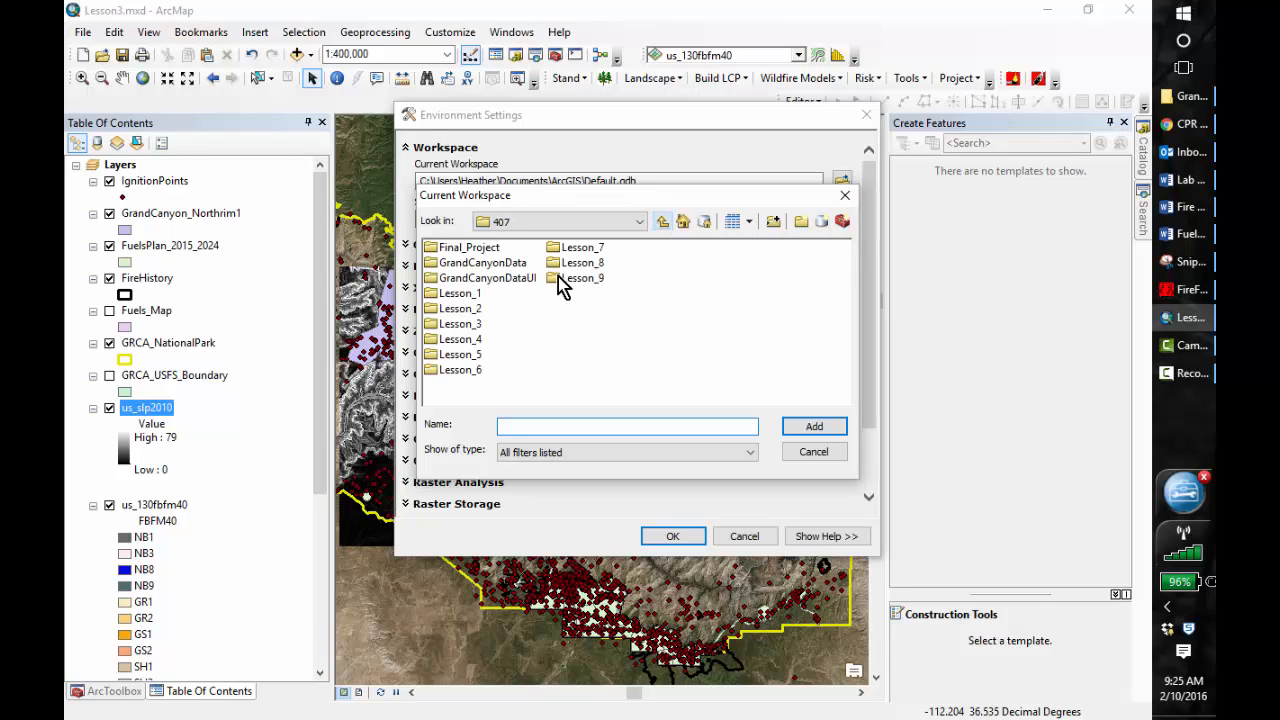
{"action": "double_click", "coordinate": [460, 345]}
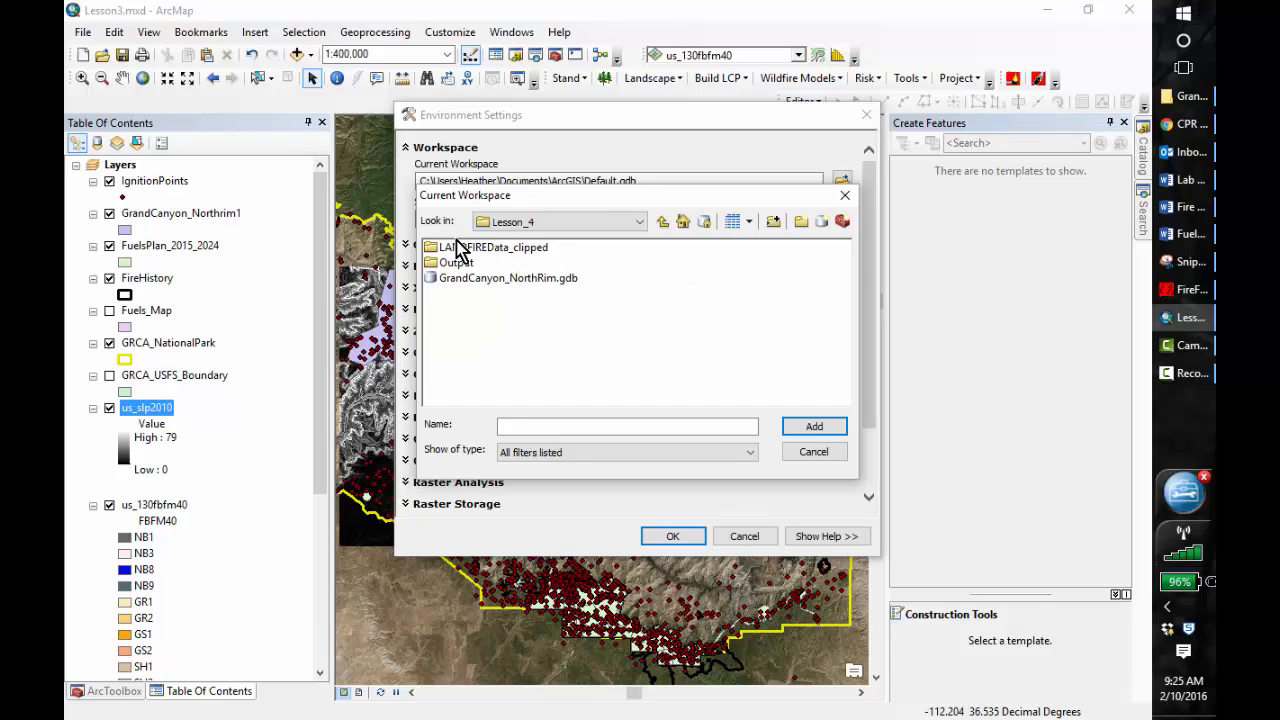
- Create a folder named Landfiredata_clipped1 in Lesson_4 and set it as the current workspace
{"action": "left_click", "coordinate": [802, 222]}
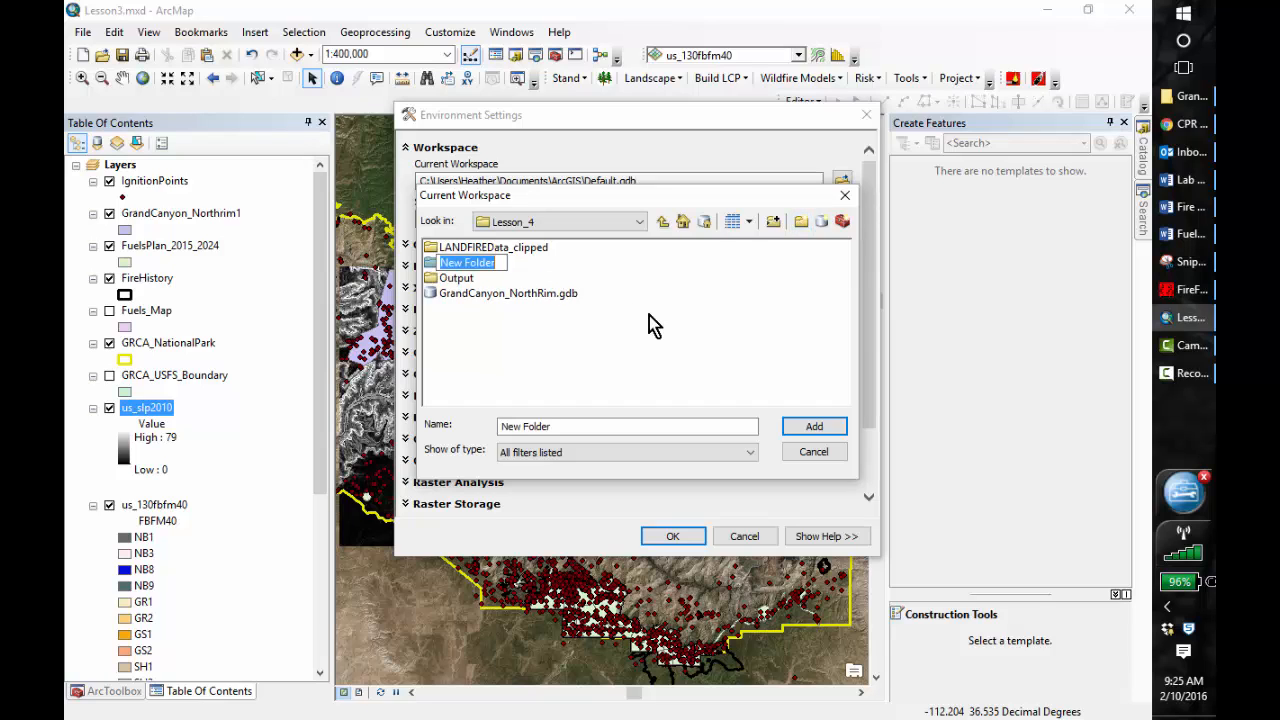
{"action": "type", "text": "Lan"}
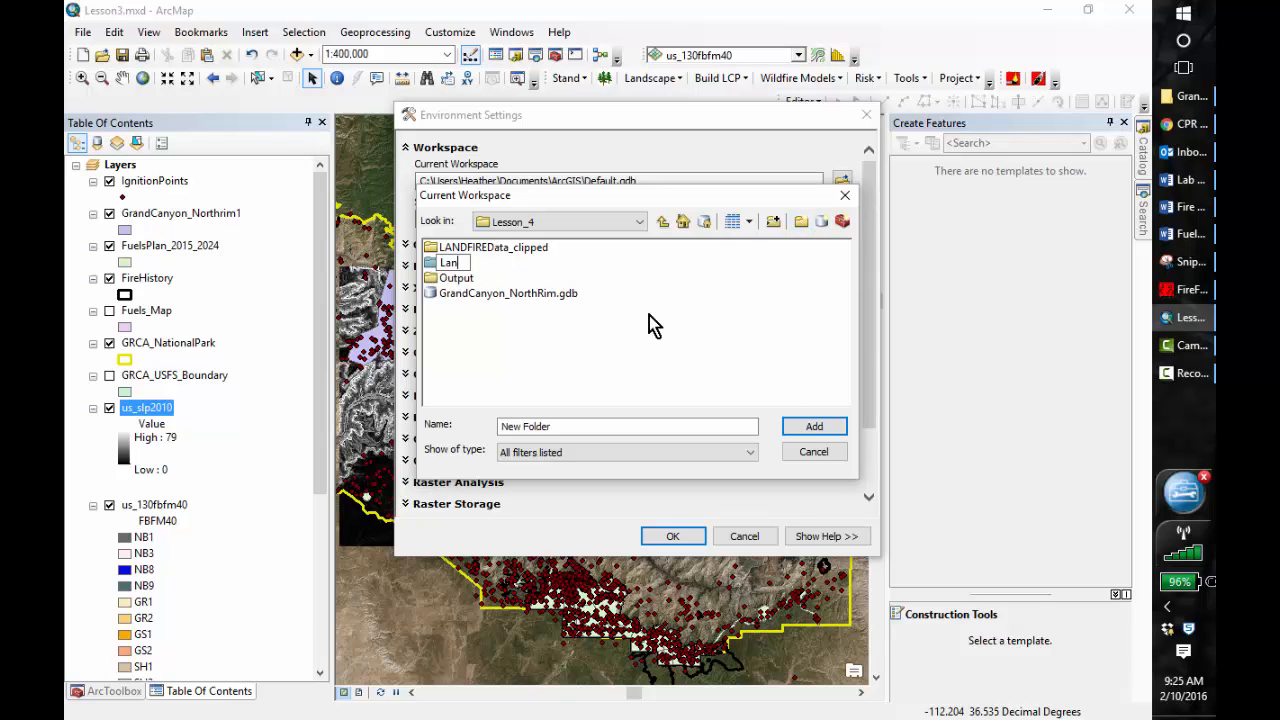
{"action": "type", "text": "dfiredata_clipped1"}
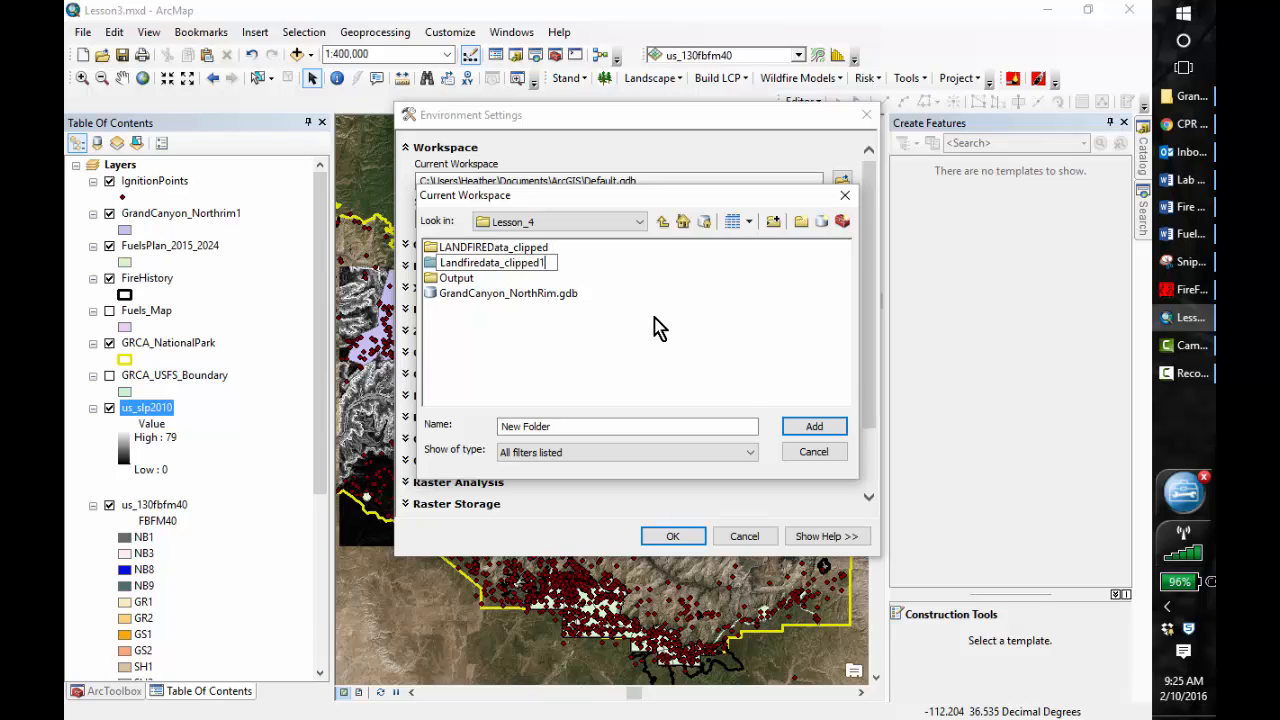
{"action": "left_click", "coordinate": [620, 353]}
{"action": "left_click", "coordinate": [432, 263]}
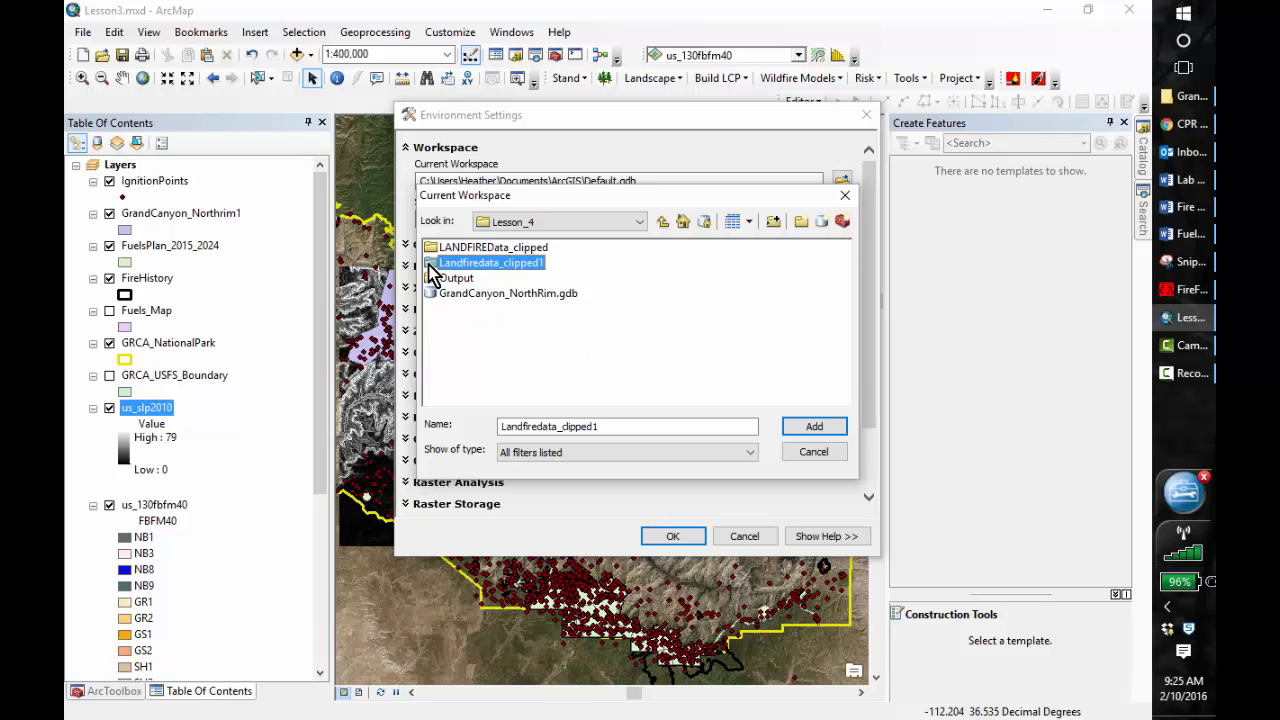
{"action": "left_click", "coordinate": [808, 431]}
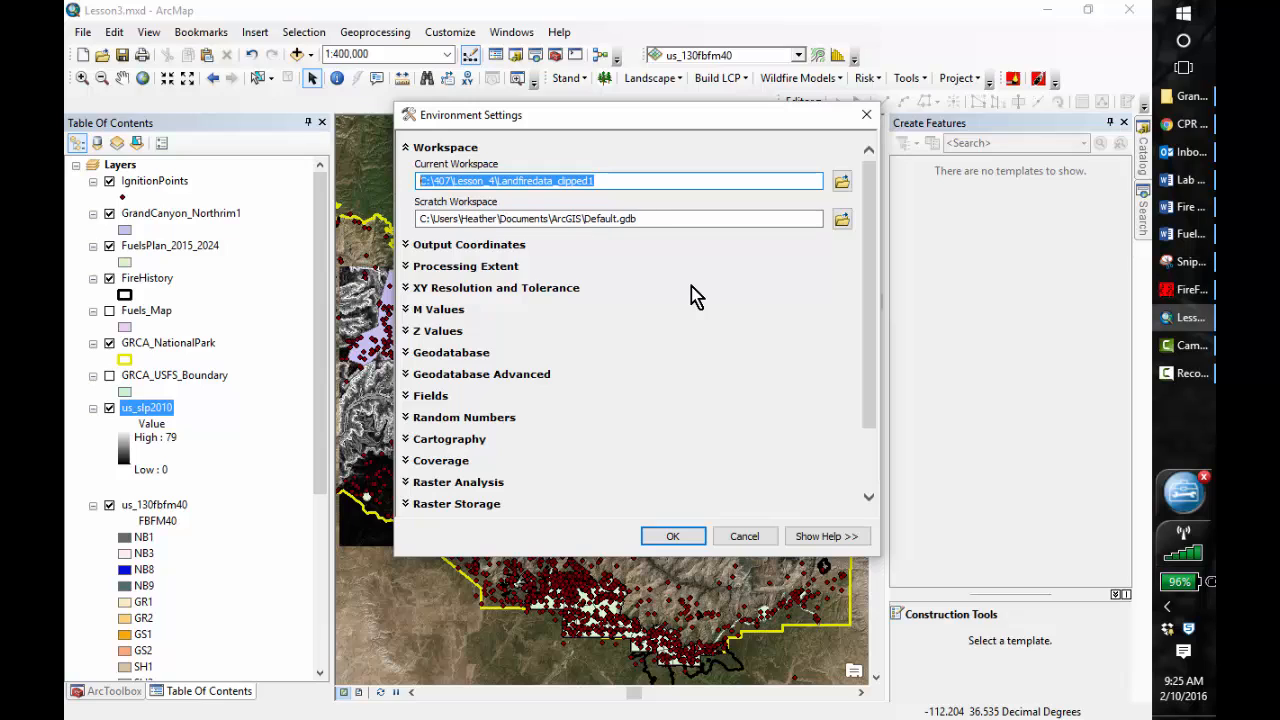
- Set the scratch workspace to C:\407\Lesson_4\Landfiredata_clipped1 and accept the environment settings
{"action": "left_click", "coordinate": [652, 220]}
{"action": "double_click", "coordinate": [652, 220]}
{"action": "left_click", "coordinate": [652, 220]}
{"action": "double_click", "coordinate": [652, 220]}
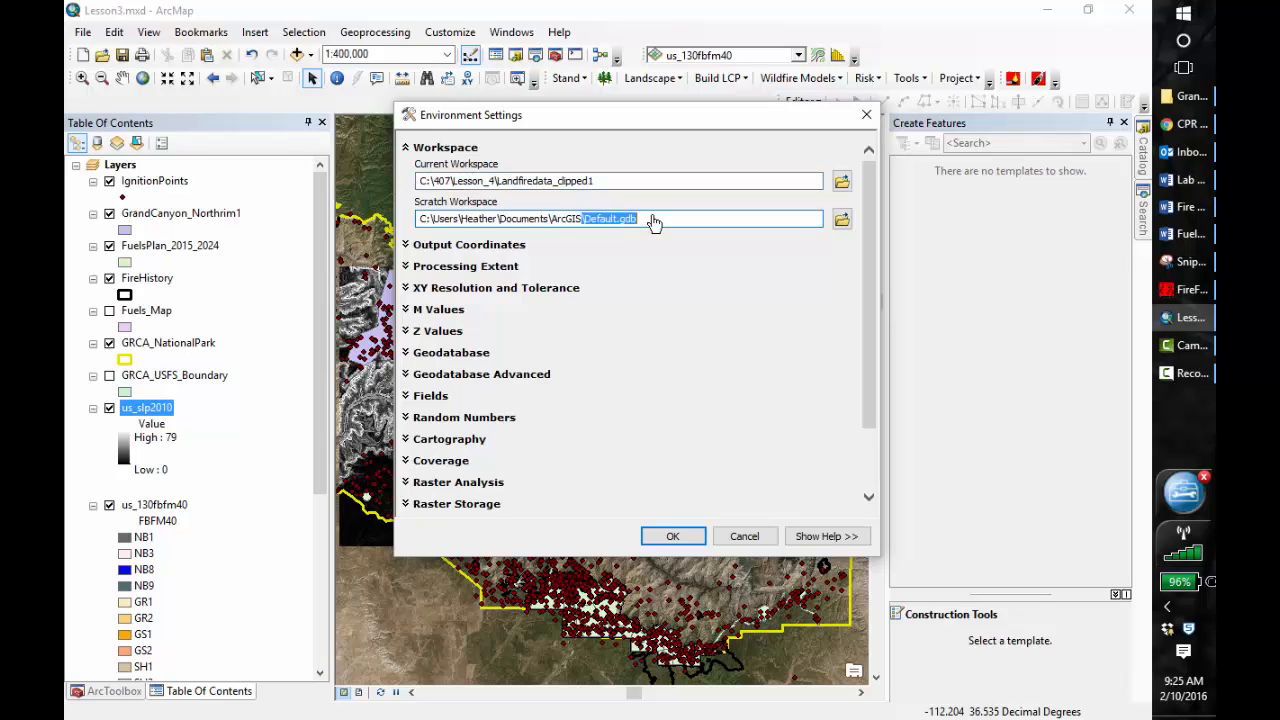
{"action": "left_click", "coordinate": [653, 221]}
{"action": "left_click_drag", "start_coordinate": [658, 222], "coordinate": [388, 224]}
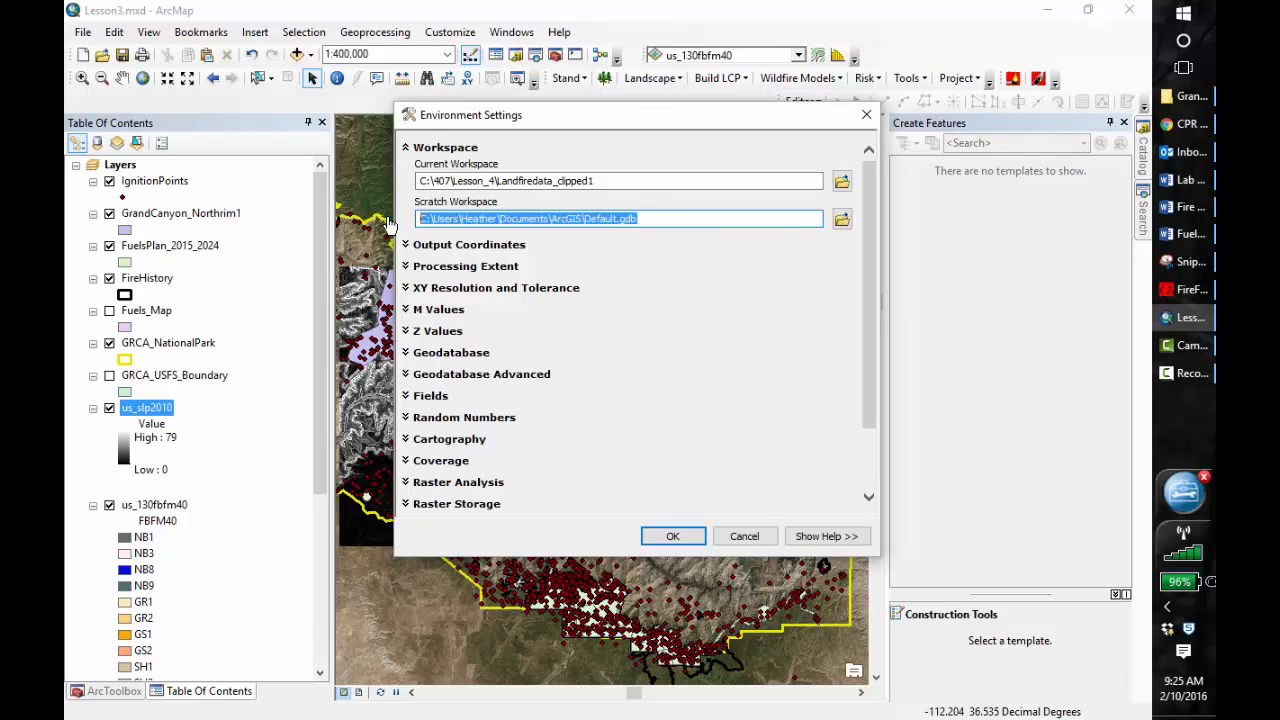
{"action": "type", "text": "C:\\407\\Lesson_4\\Landfiredata_clipped1"}
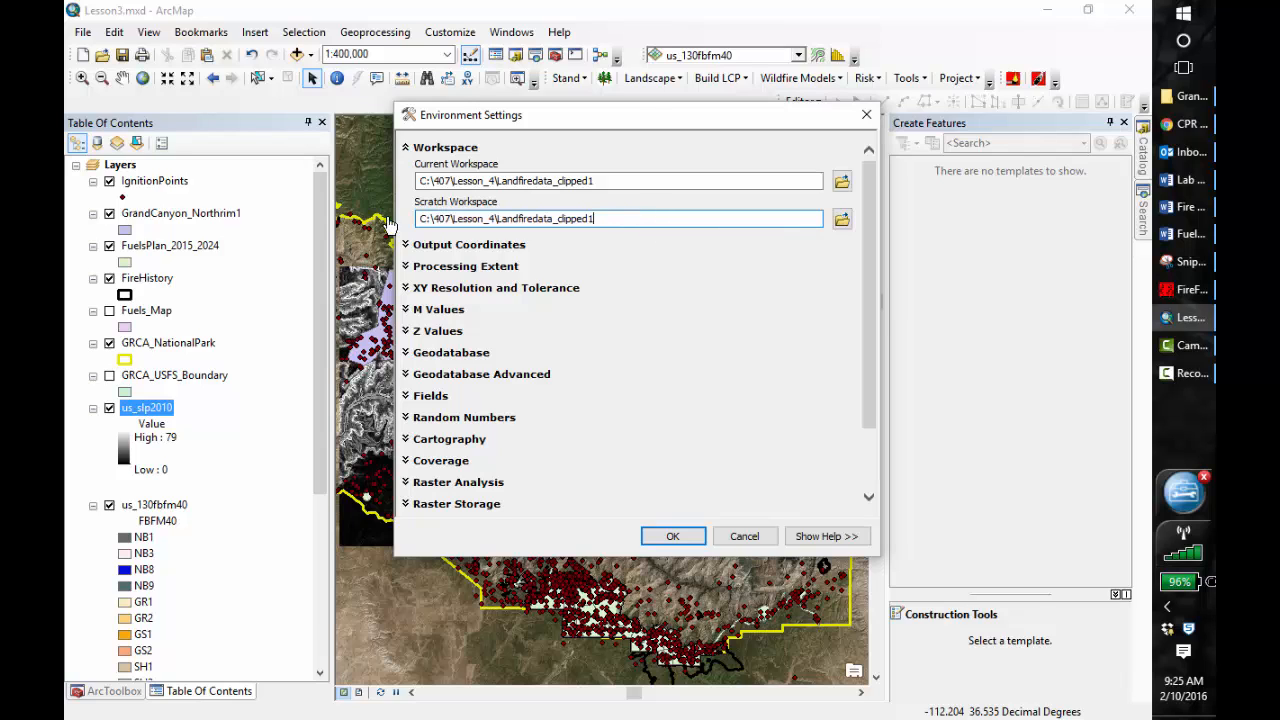
{"action": "left_click", "coordinate": [802, 379]}
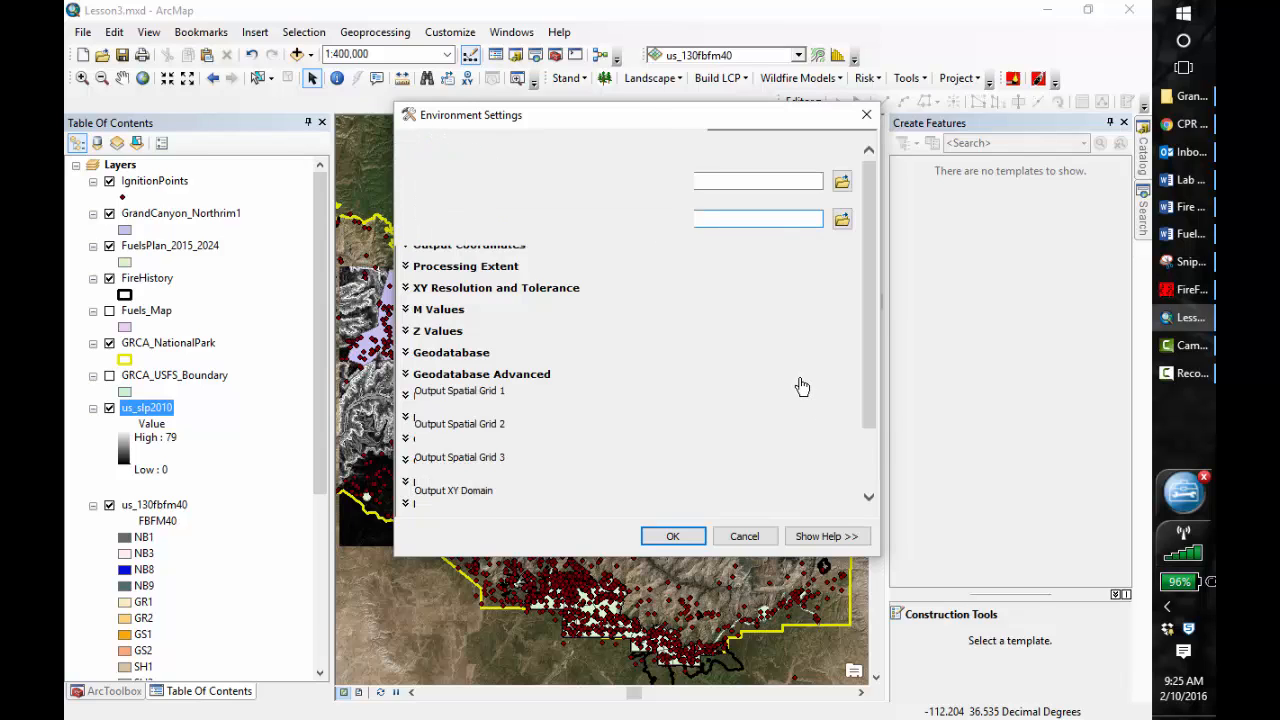
{"action": "left_click", "coordinate": [673, 537]}
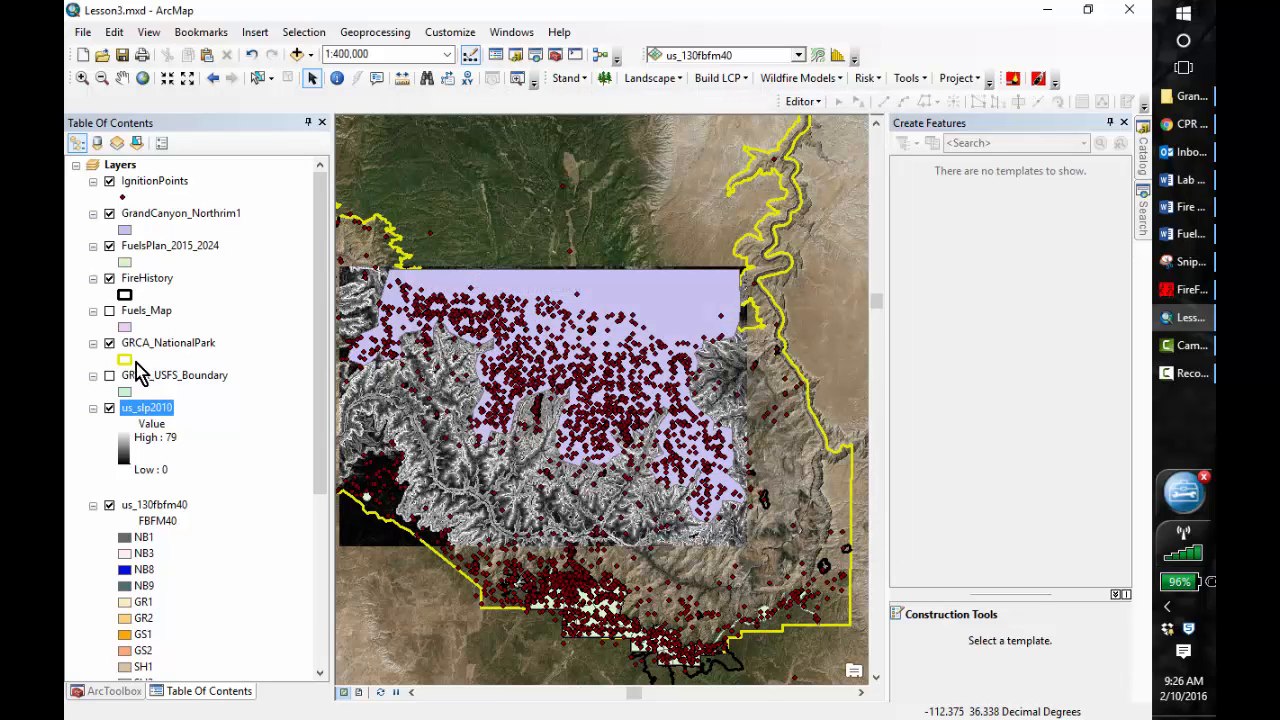
- Dock ArcToolbox and open the Clip tool from the Raster Processing toolset in Data Management Tools
{"action": "left_click", "coordinate": [113, 692]}
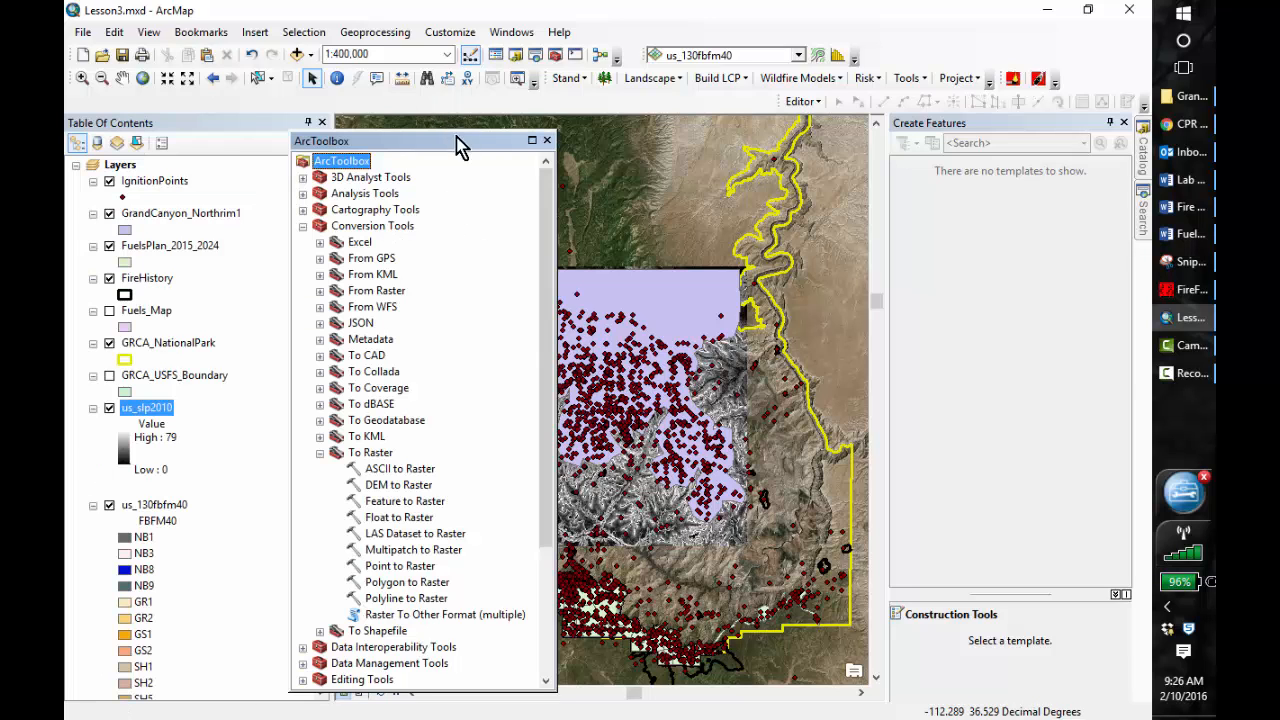
{"action": "double_click", "coordinate": [457, 139]}
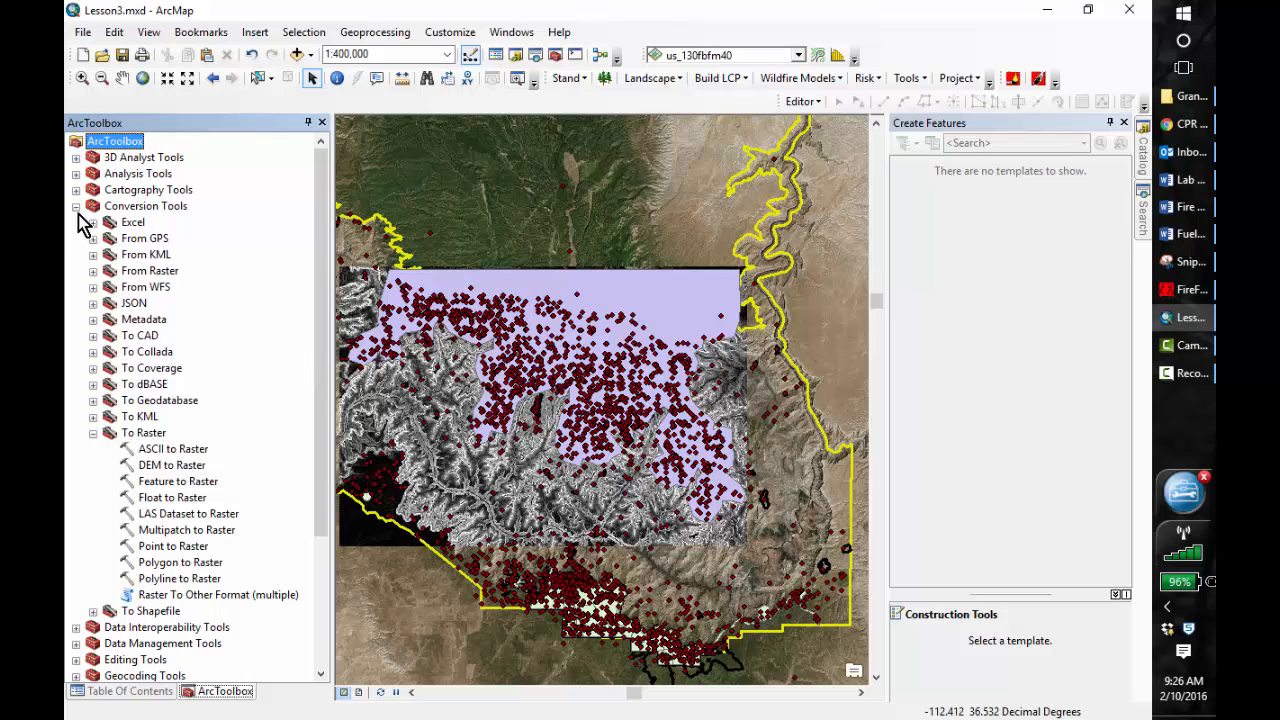
{"action": "left_click", "coordinate": [75, 206]}
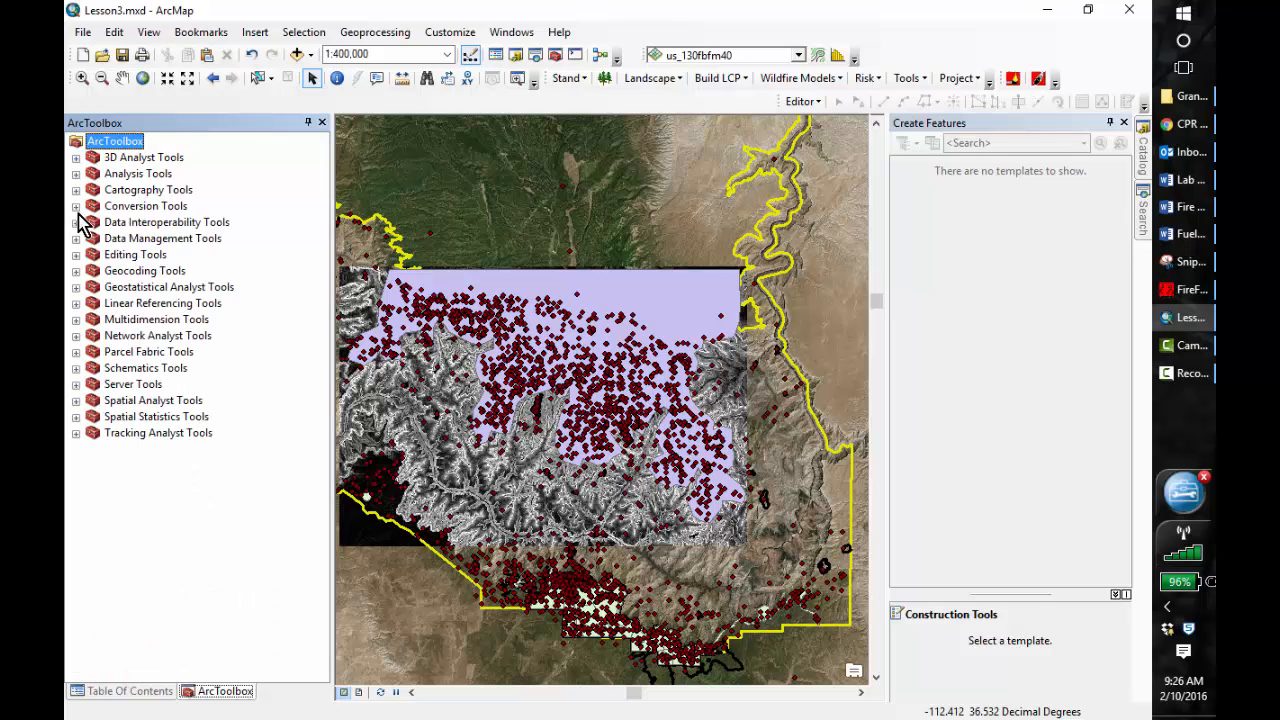
{"action": "left_click", "coordinate": [76, 238]}
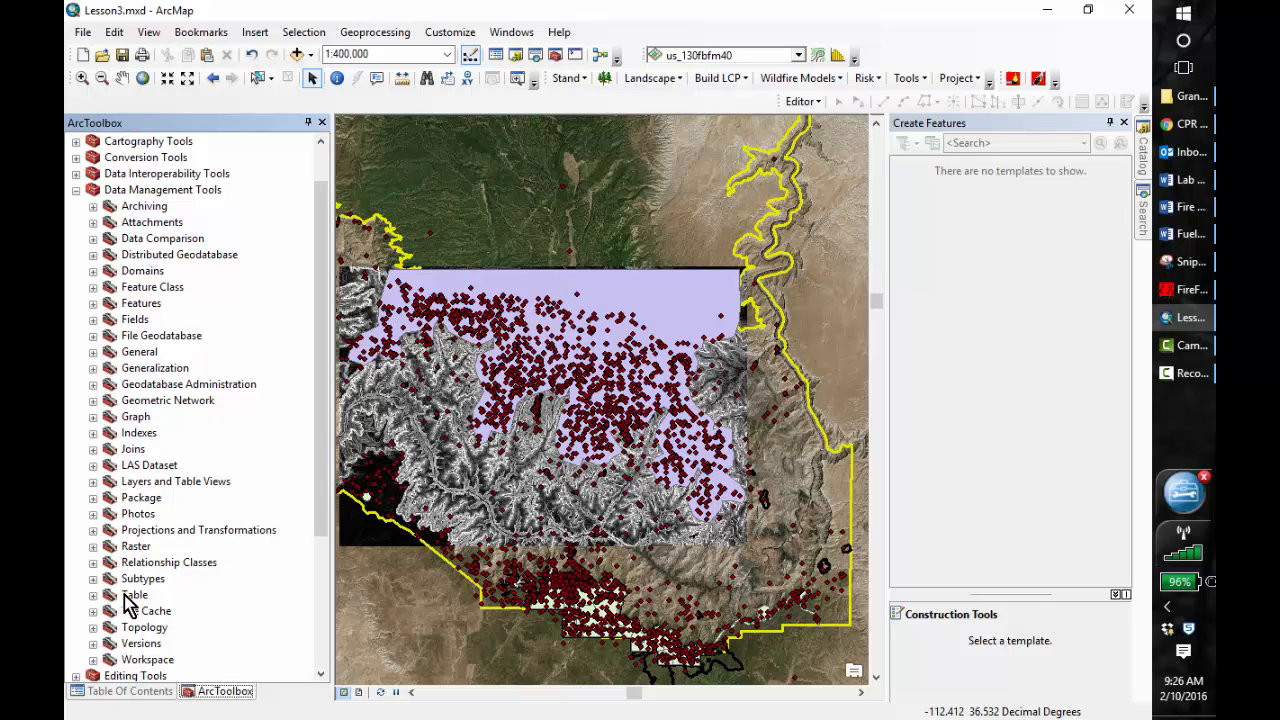
{"action": "left_click", "coordinate": [93, 546]}
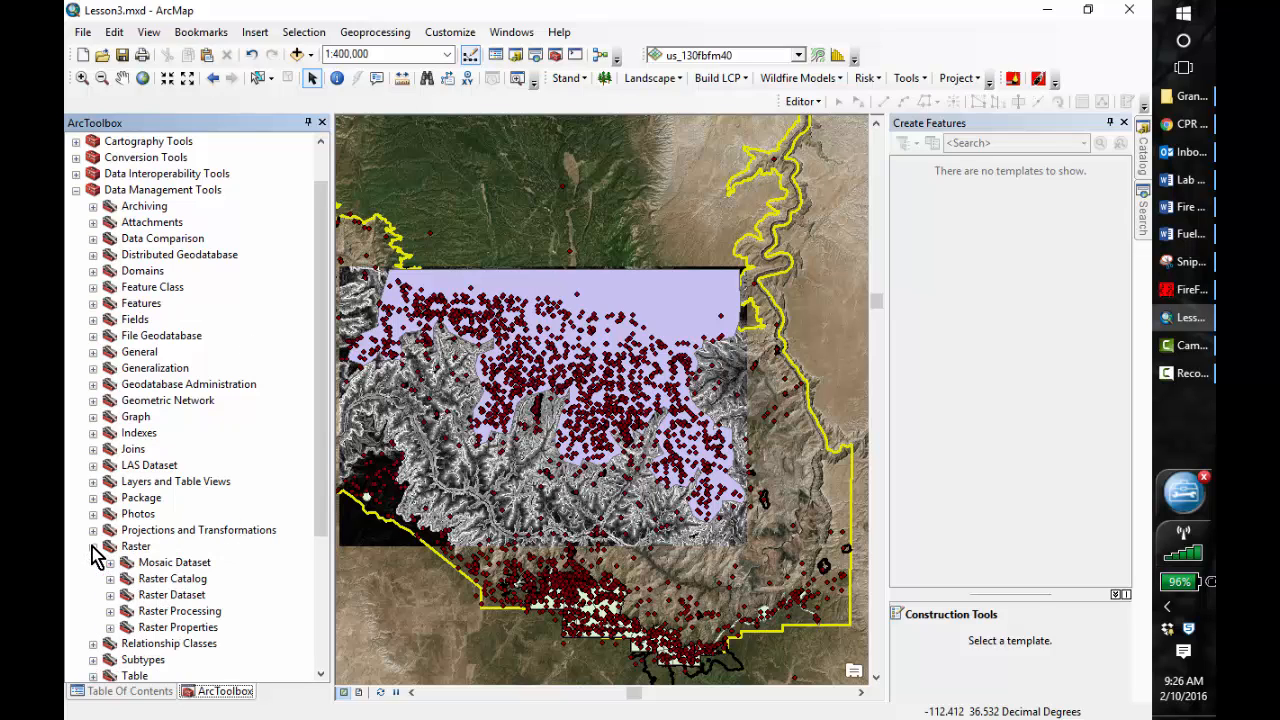
{"action": "double_click", "coordinate": [176, 612]}
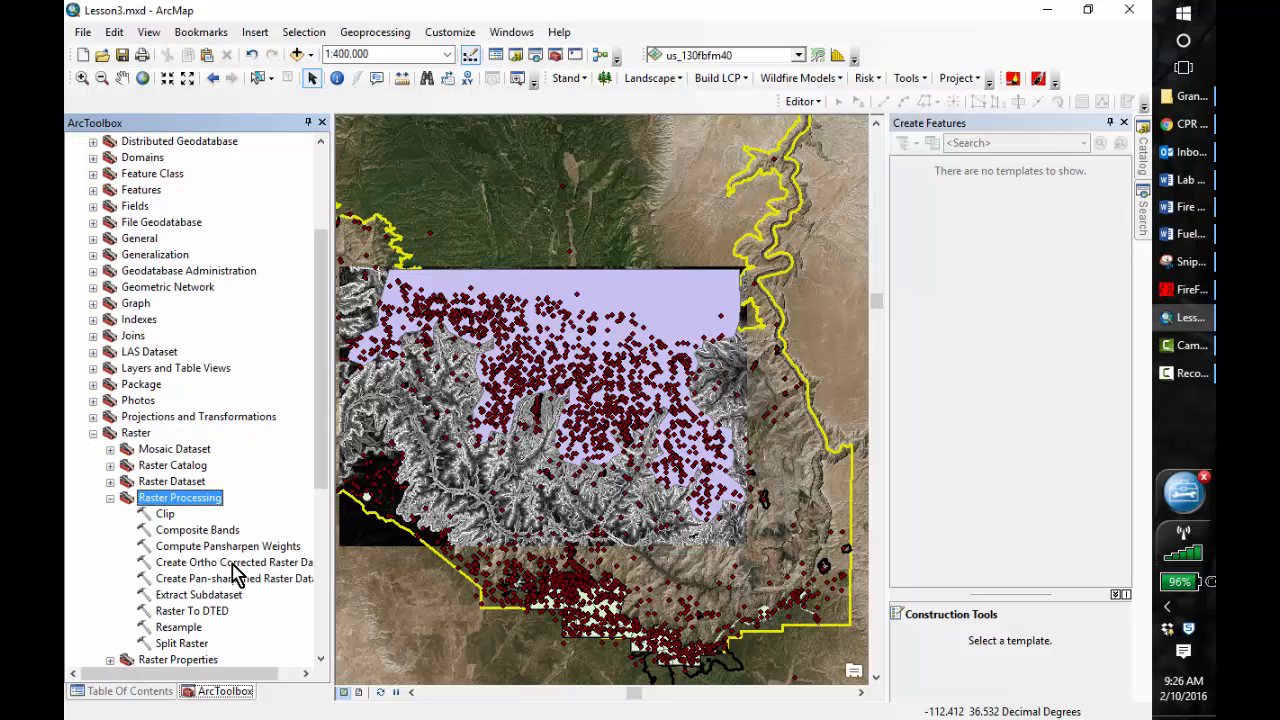
{"action": "double_click", "coordinate": [164, 515]}
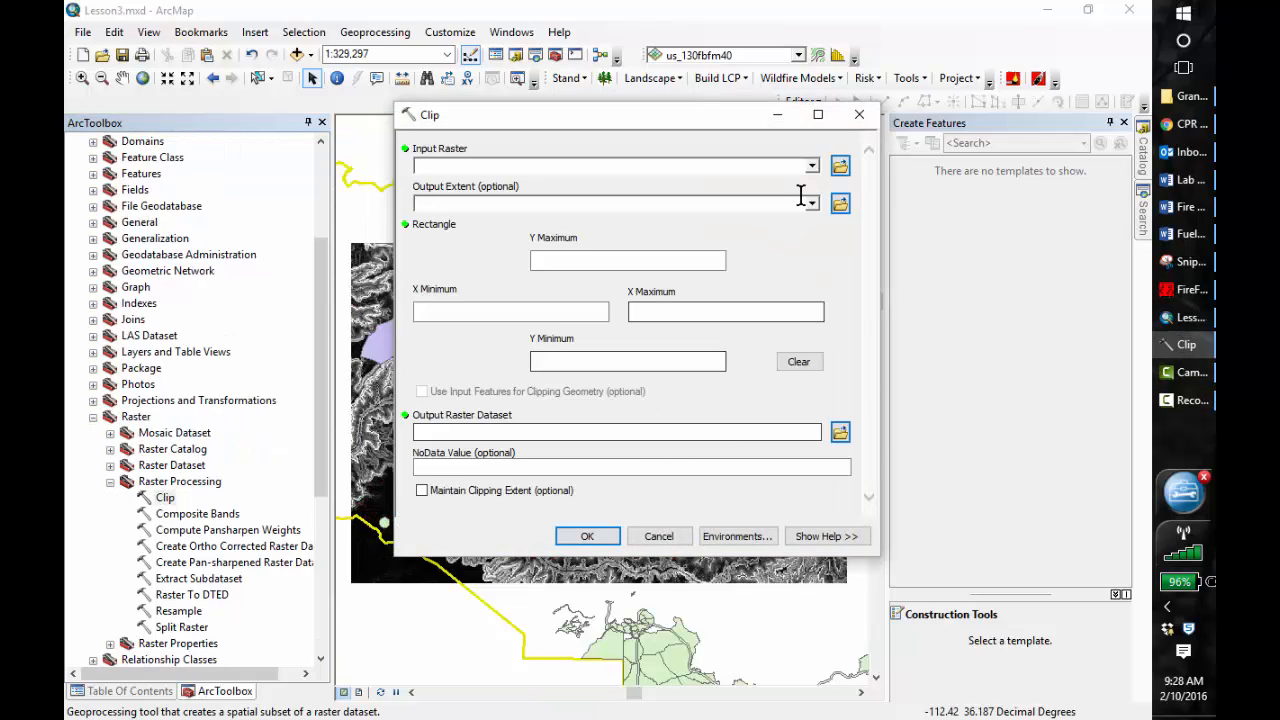
- Clip the us_slp2010 raster to the GrandCanyon_Northrim1 extent, using the input features as clipping geometry
{"action": "left_click", "coordinate": [812, 166]}
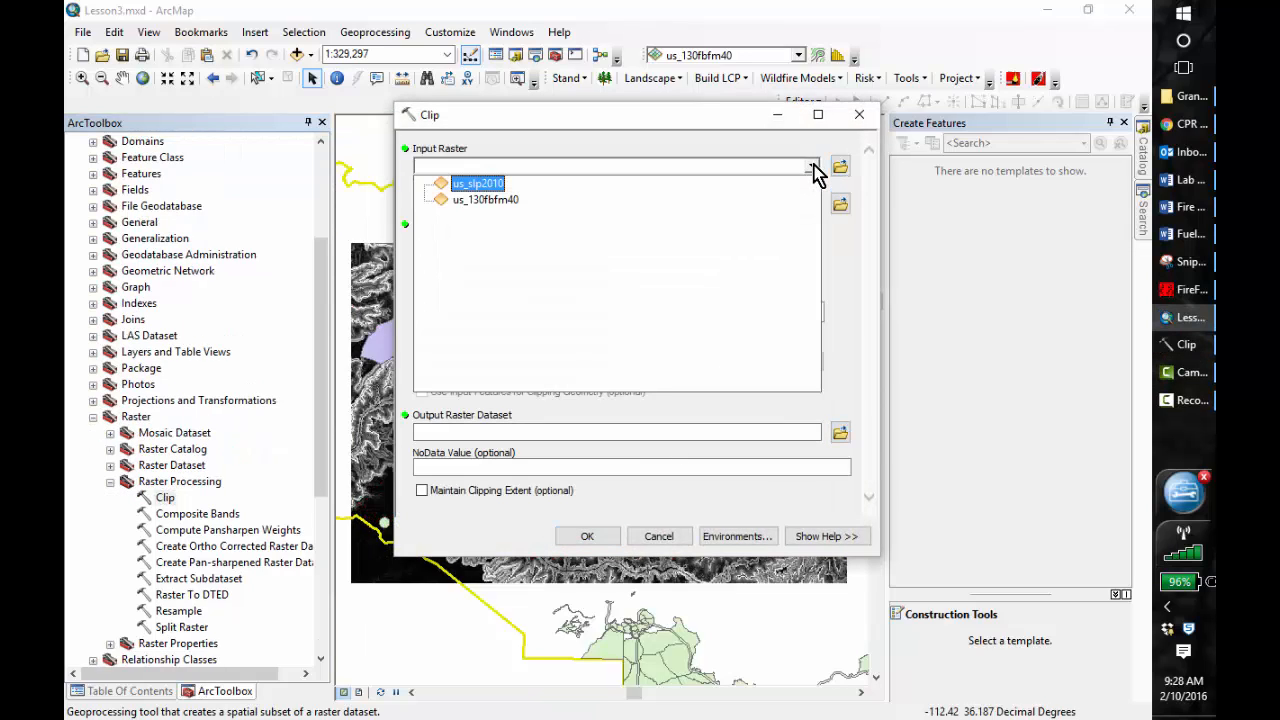
{"action": "left_click", "coordinate": [478, 184]}
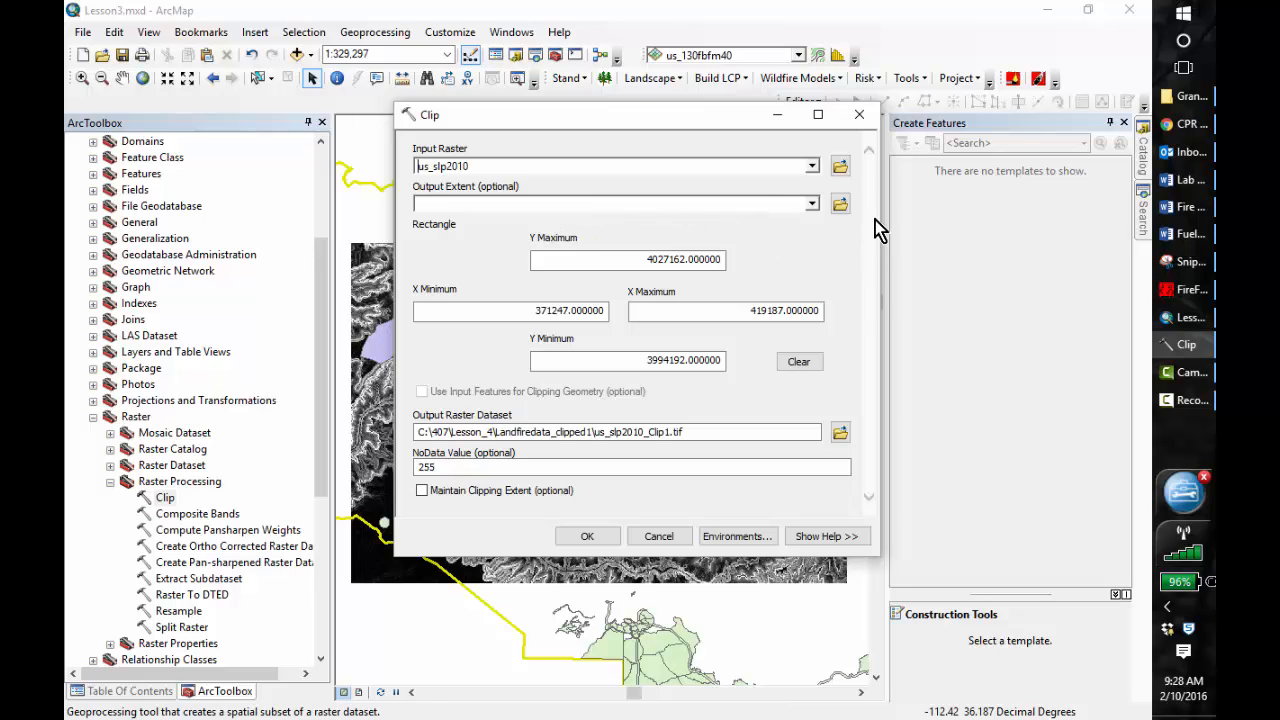
{"action": "left_click", "coordinate": [814, 204]}
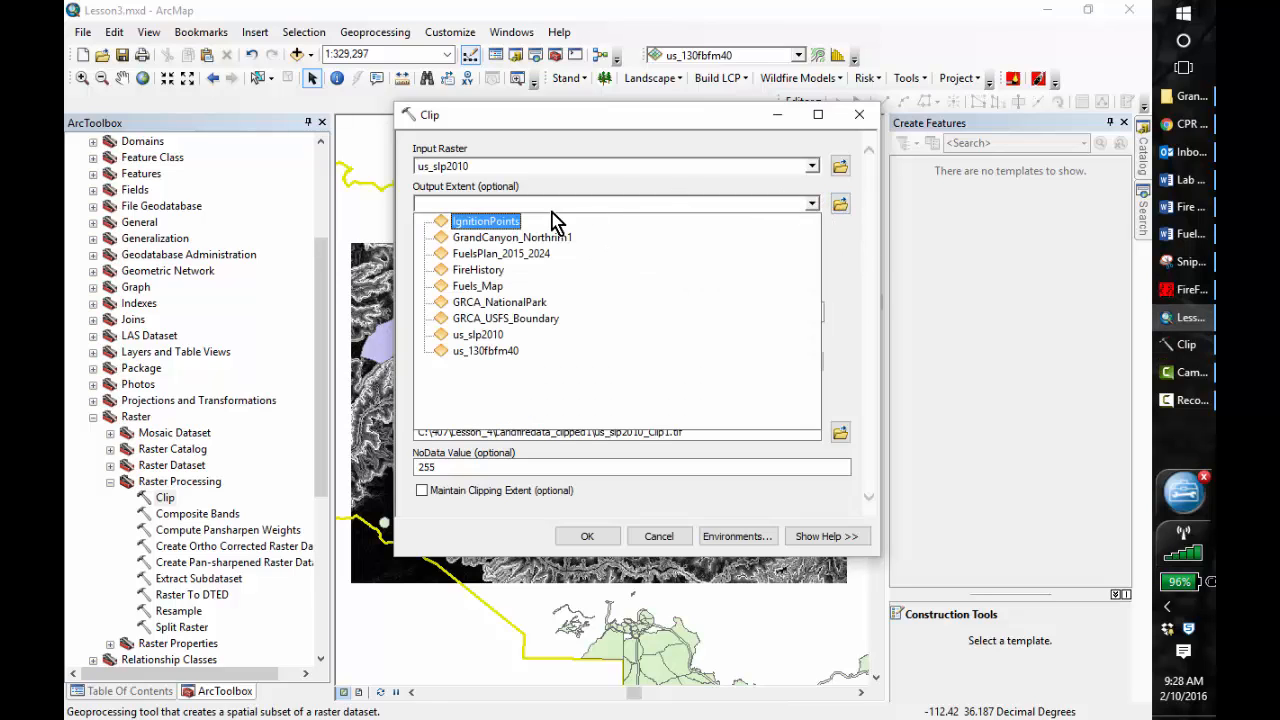
{"action": "left_click", "coordinate": [554, 238]}
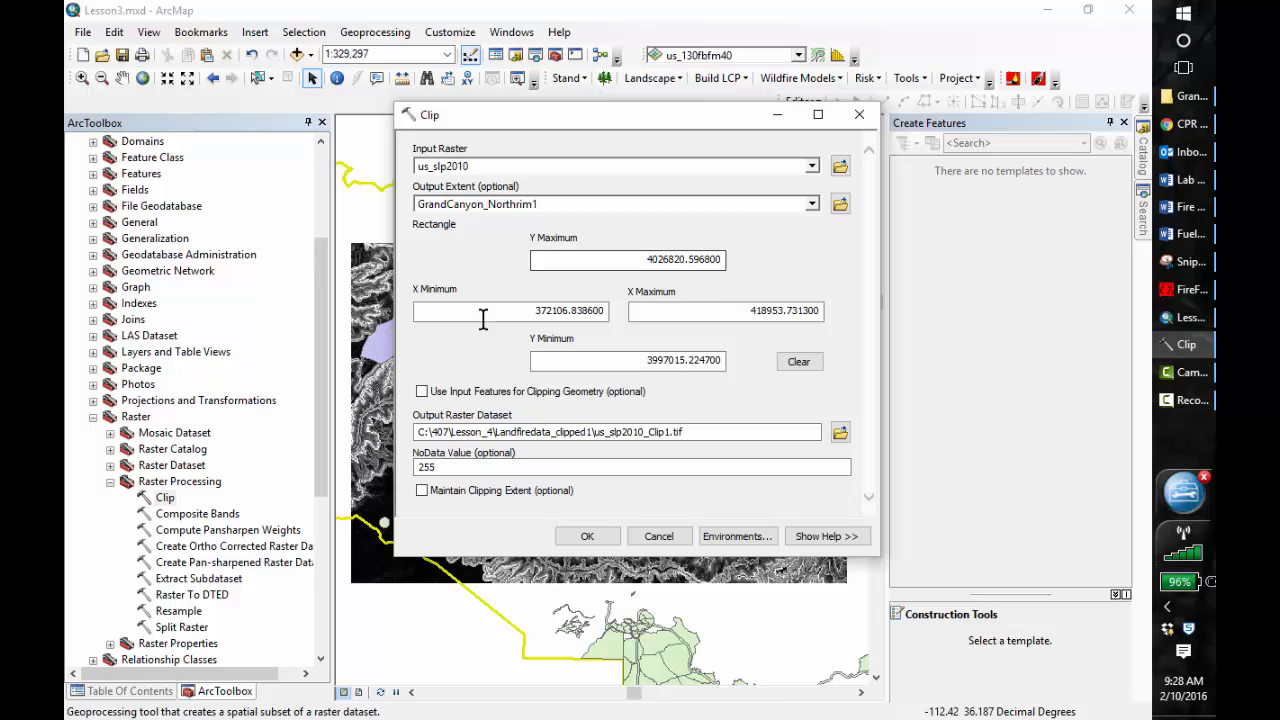
{"action": "left_click", "coordinate": [422, 393]}
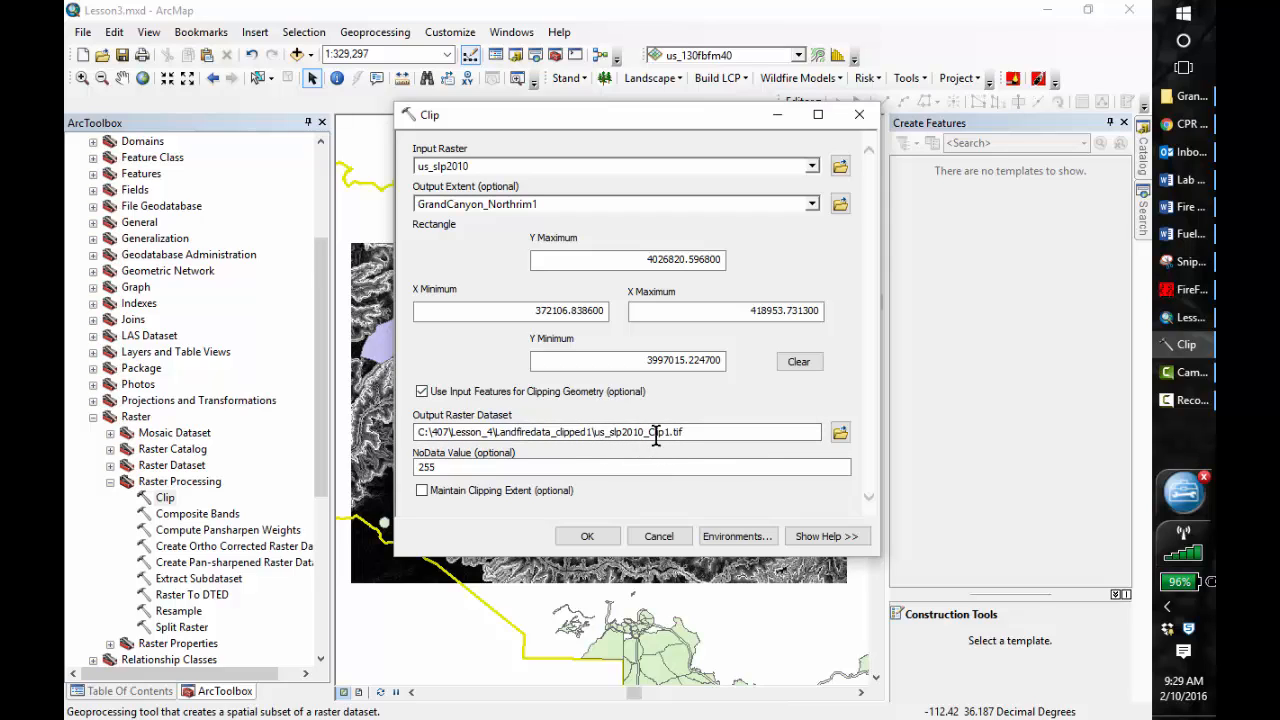
{"action": "left_click", "coordinate": [608, 541]}
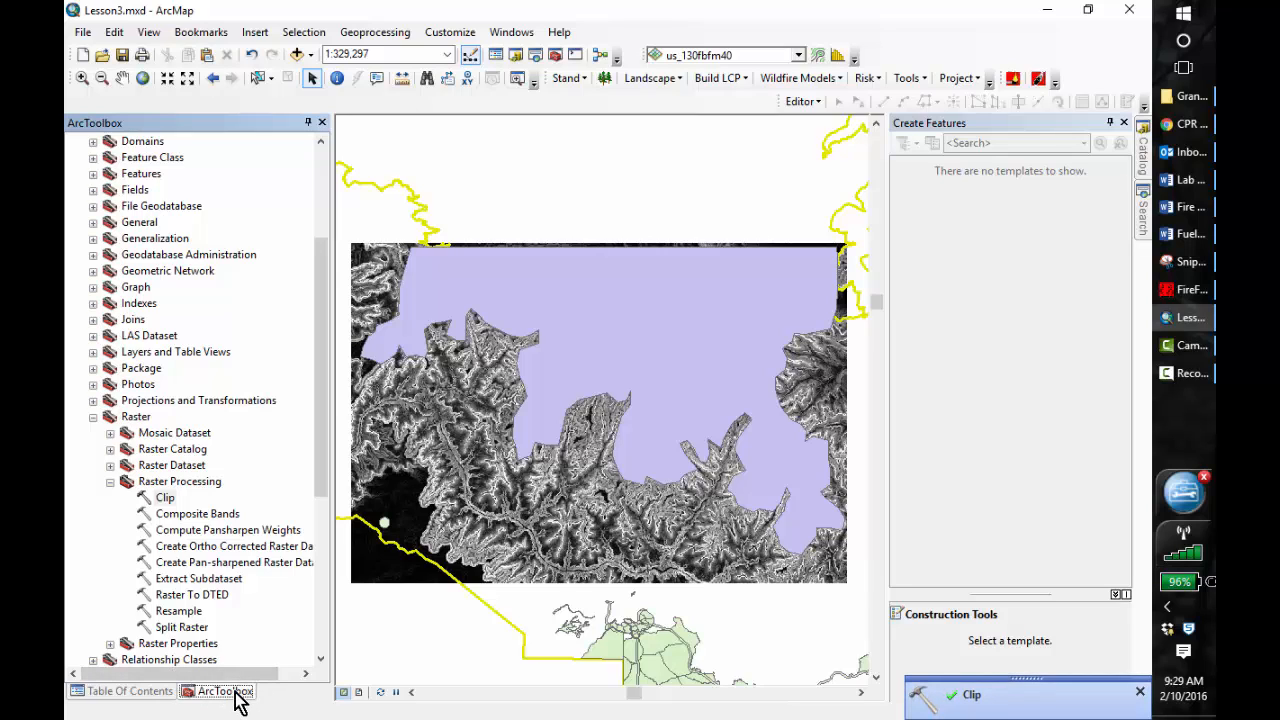
- Hide the original us_slp2010 and us_130fbfm40 rasters in the layer list
{"action": "left_click", "coordinate": [141, 694]}
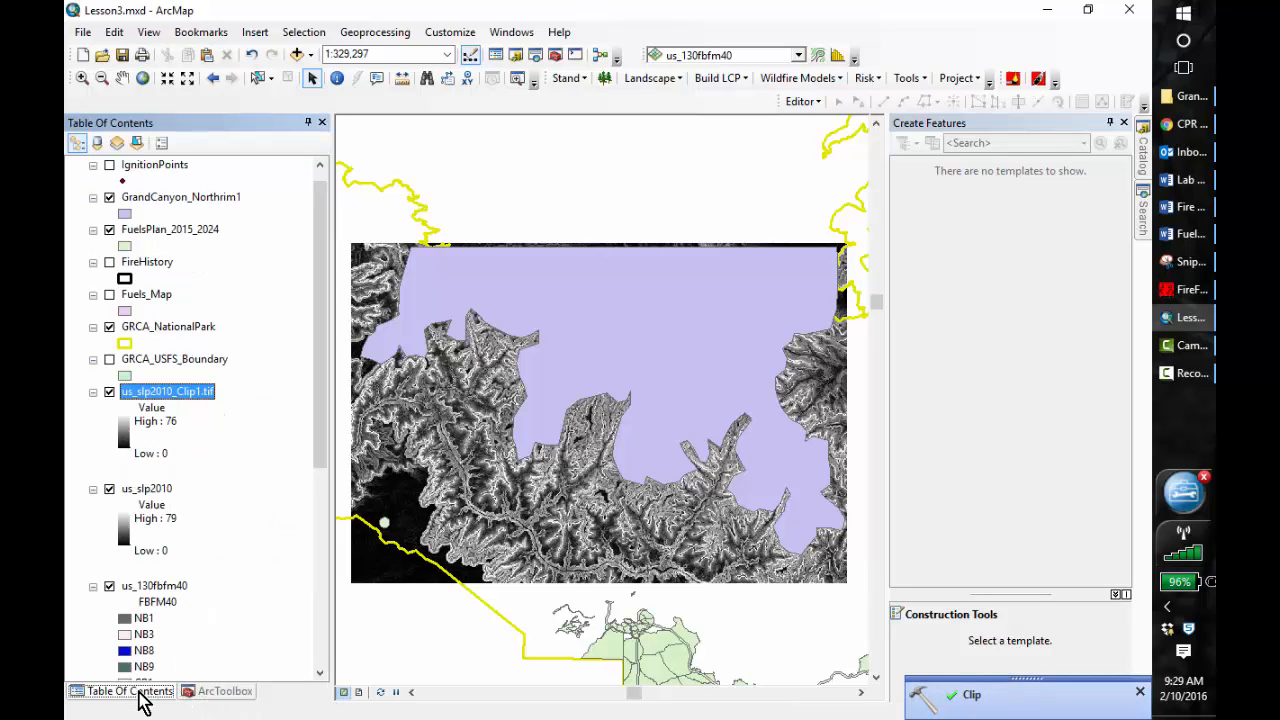
{"action": "left_click", "coordinate": [109, 489]}
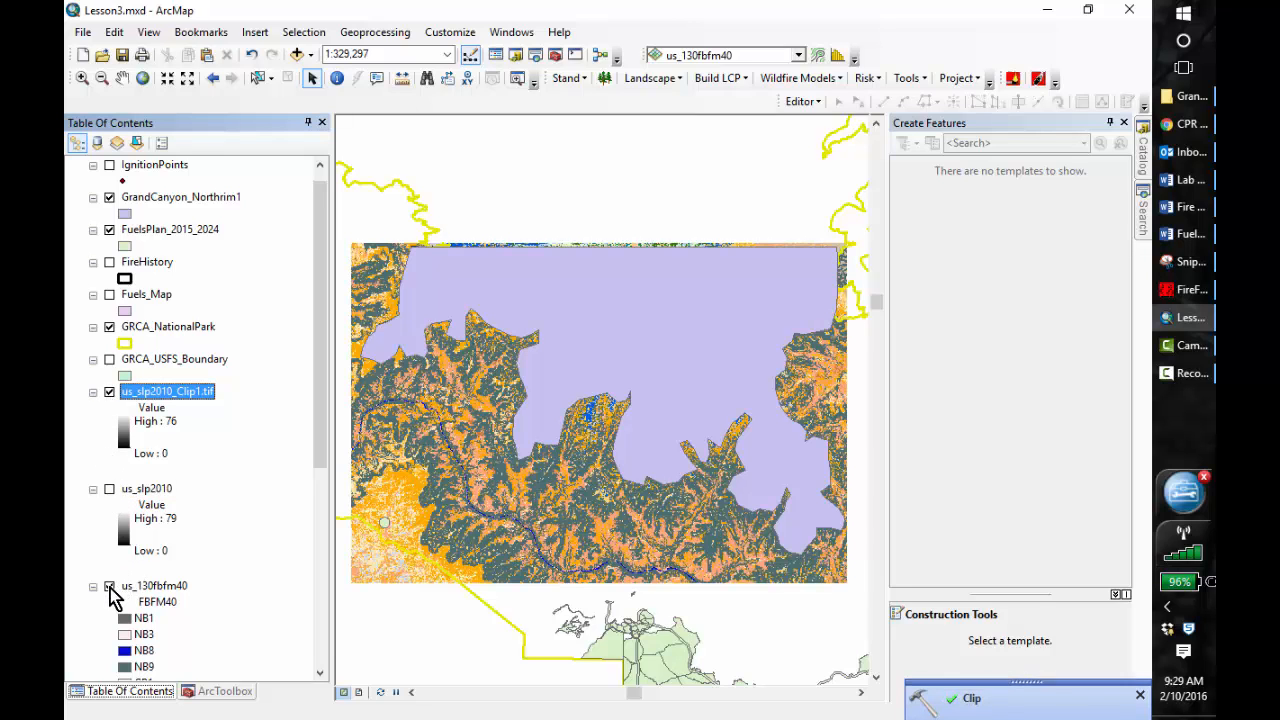
{"action": "left_click", "coordinate": [109, 586]}
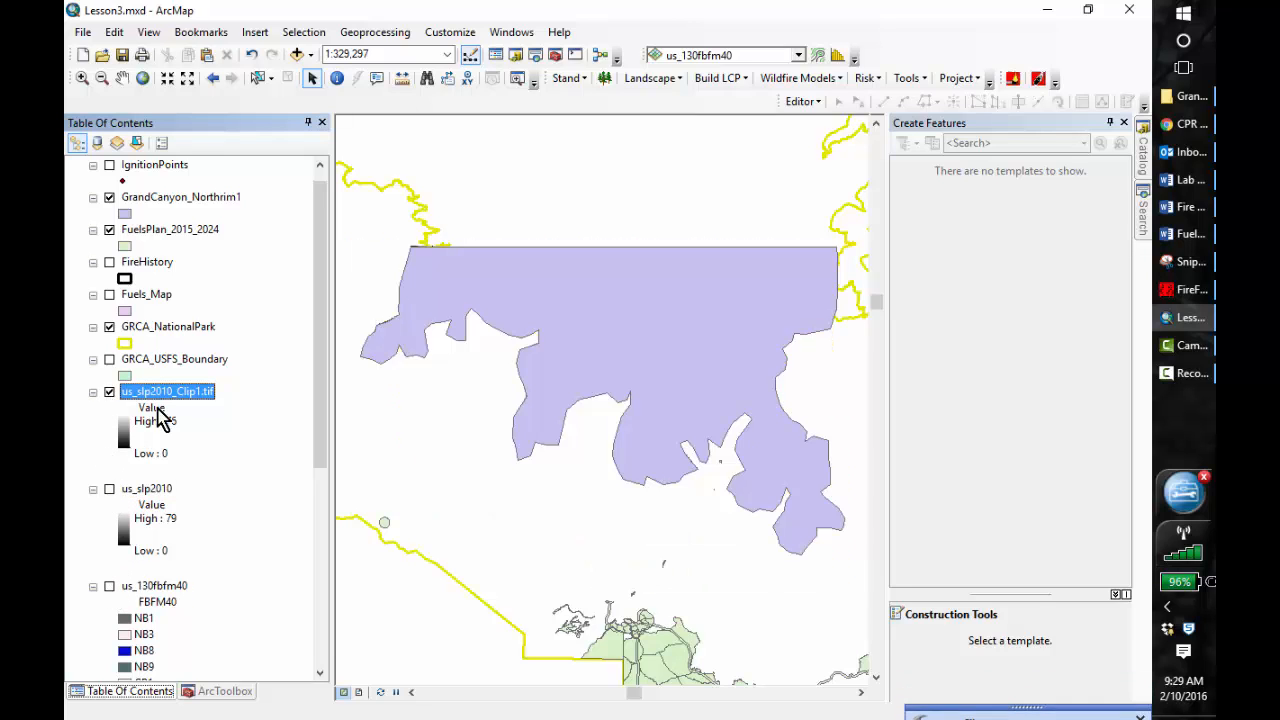
- Hide the GrandCanyon_Northrim1 layer, and start a new blank map without saving changes to Lesson3.mxd
{"action": "left_click", "coordinate": [109, 198]}
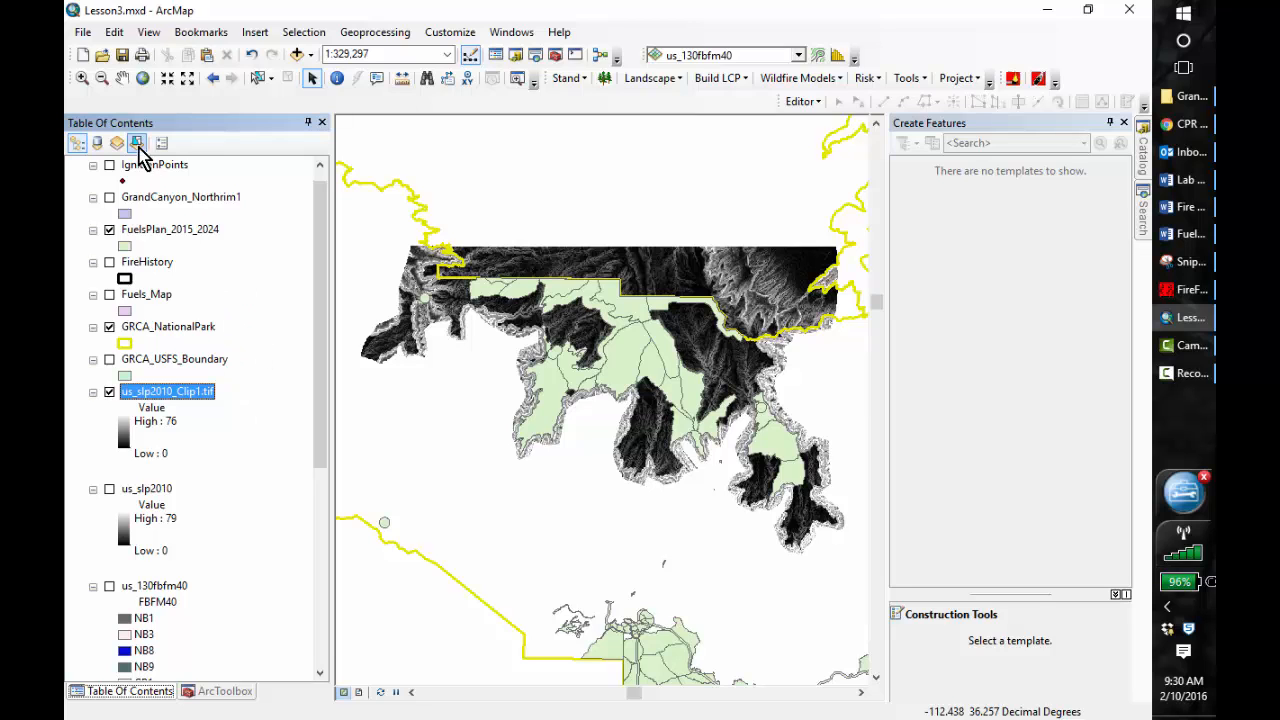
{"action": "left_click", "coordinate": [83, 57]}
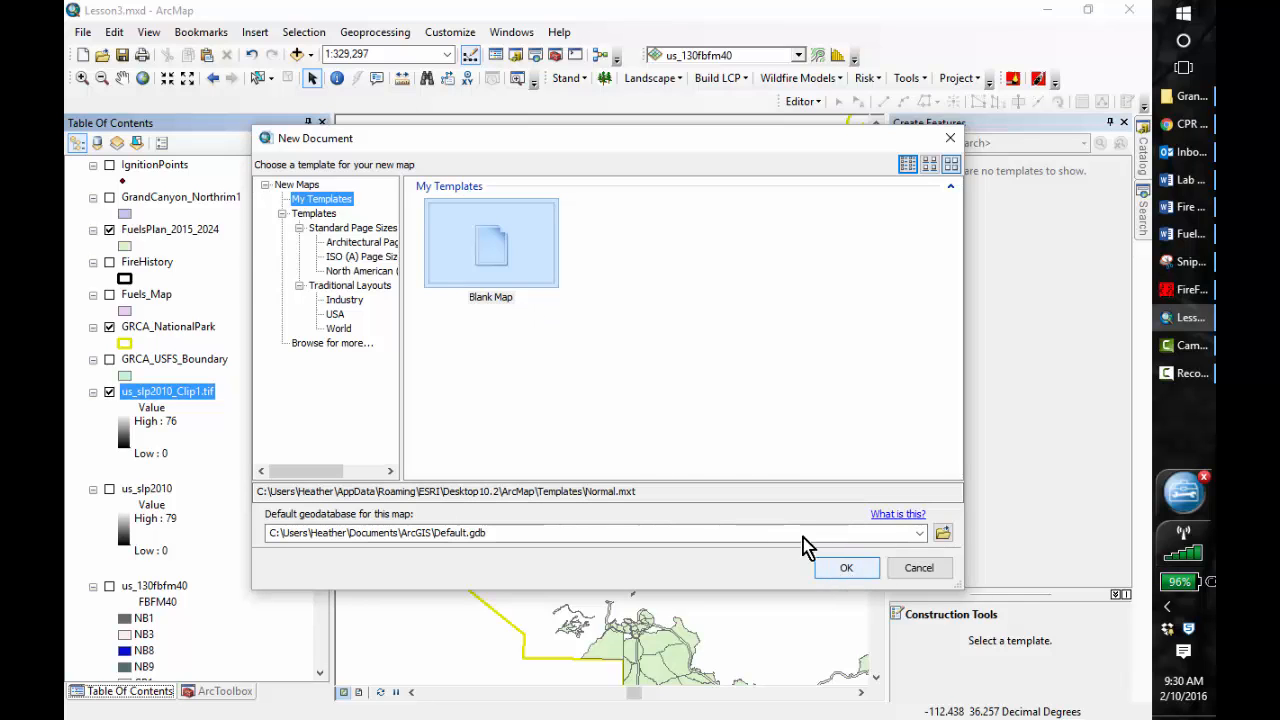
{"action": "left_click", "coordinate": [846, 567]}
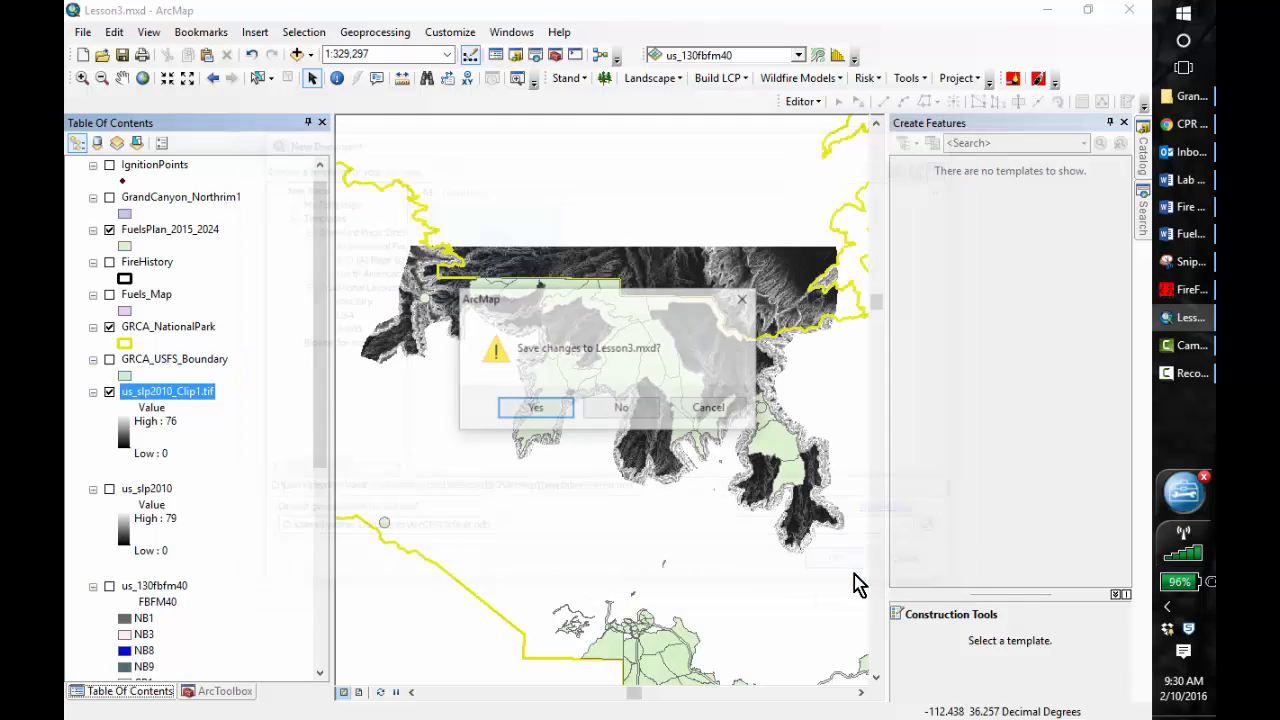
{"action": "left_click", "coordinate": [632, 424]}
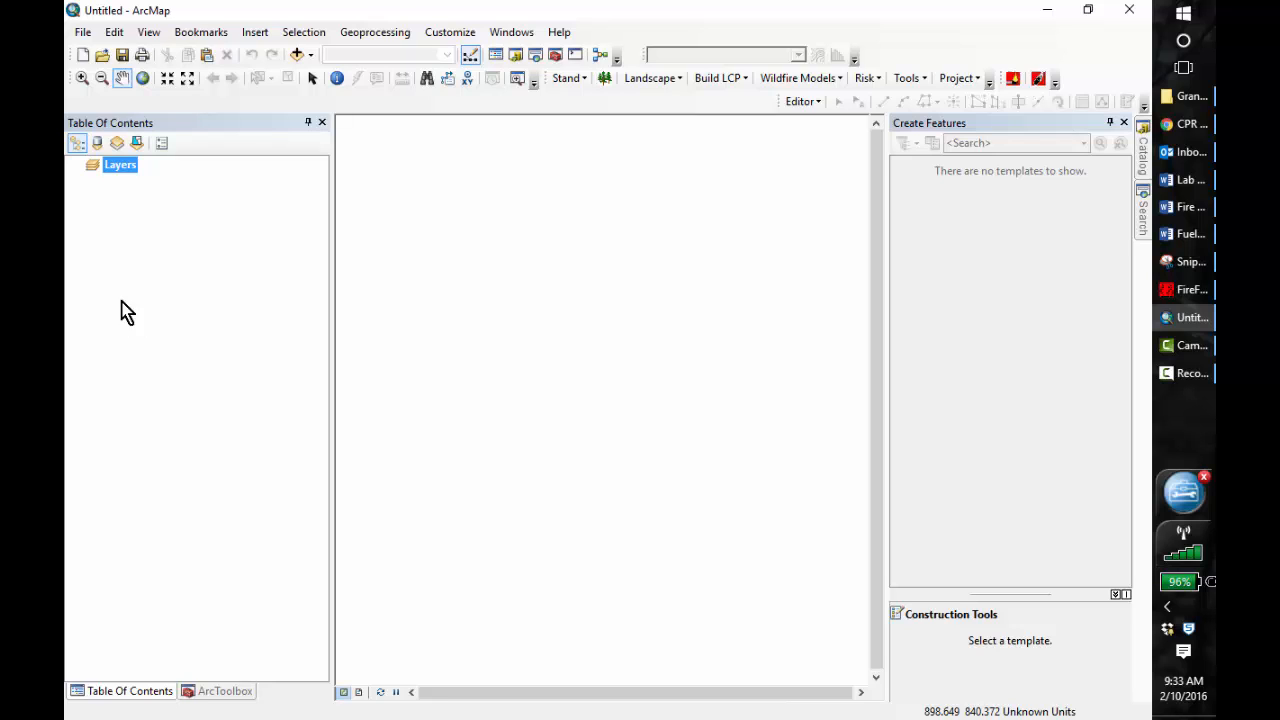
- Add us_130fbfm40_Clip.tif to the map from the LANDFIREData_clipped folder in 407\Lesson_4
{"action": "left_click", "coordinate": [300, 56]}
{"action": "left_click", "coordinate": [632, 250]}
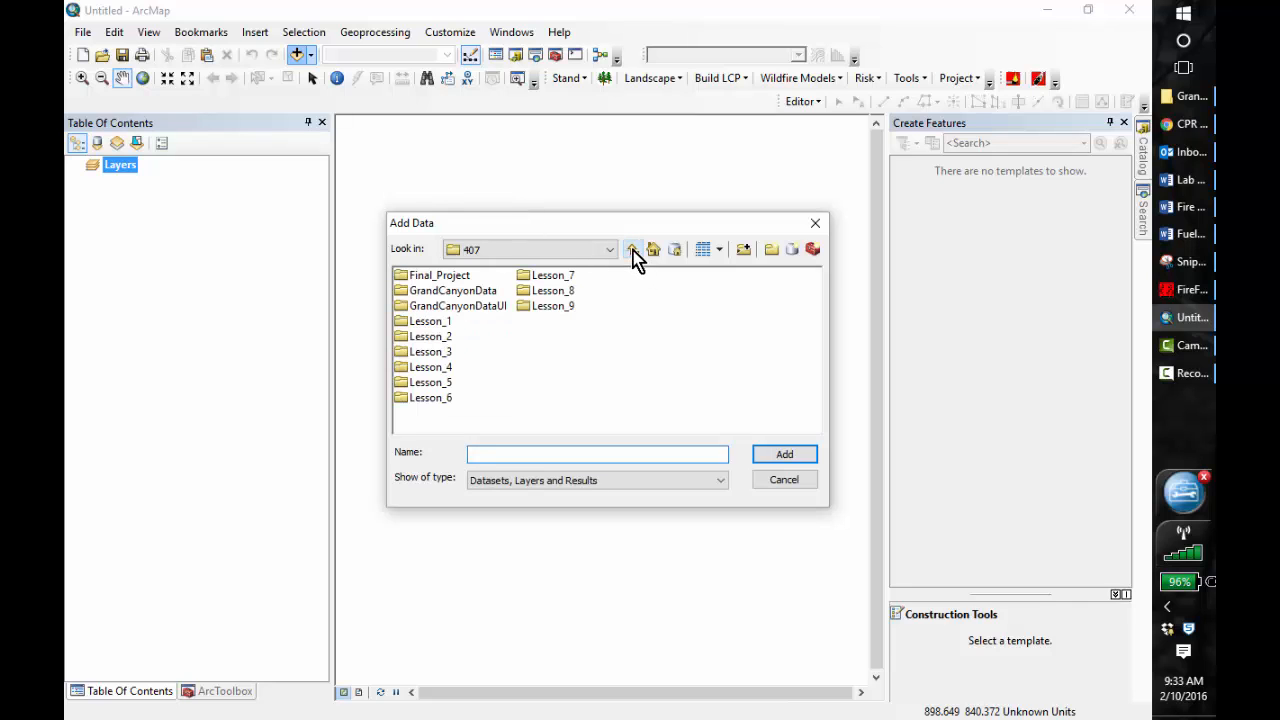
{"action": "left_click", "coordinate": [437, 368]}
{"action": "double_click", "coordinate": [437, 368]}
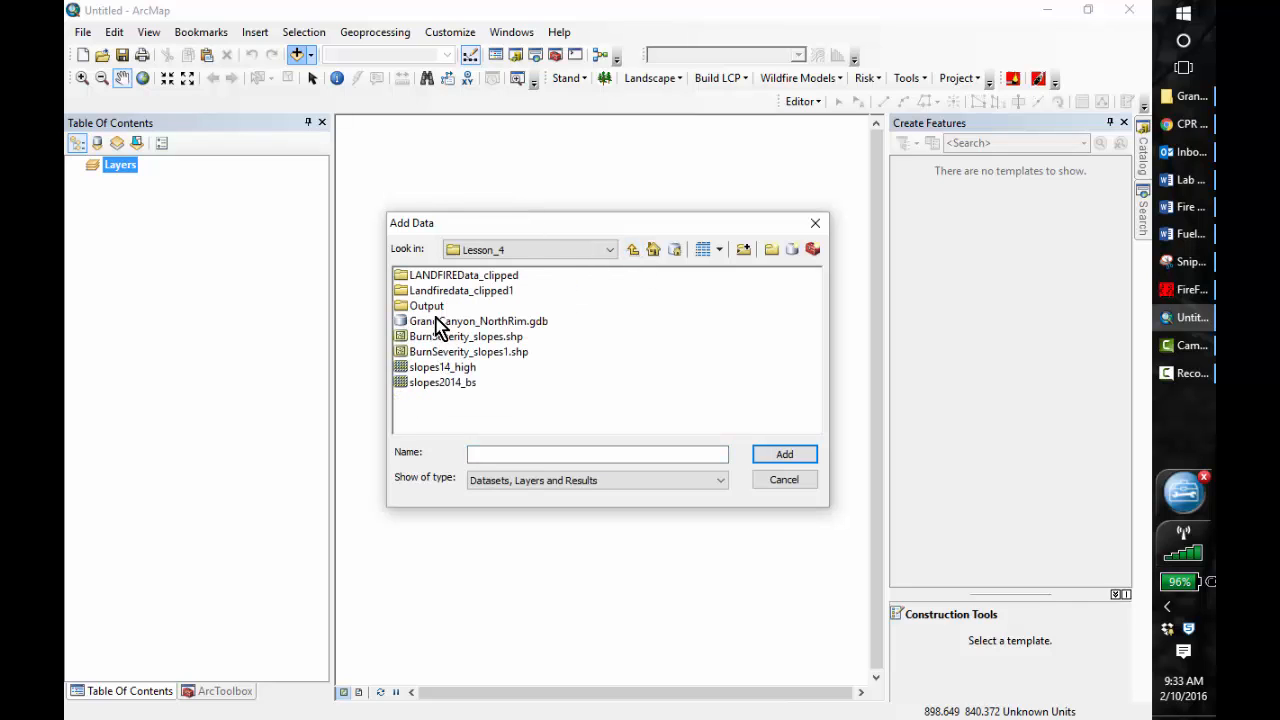
{"action": "double_click", "coordinate": [430, 275]}
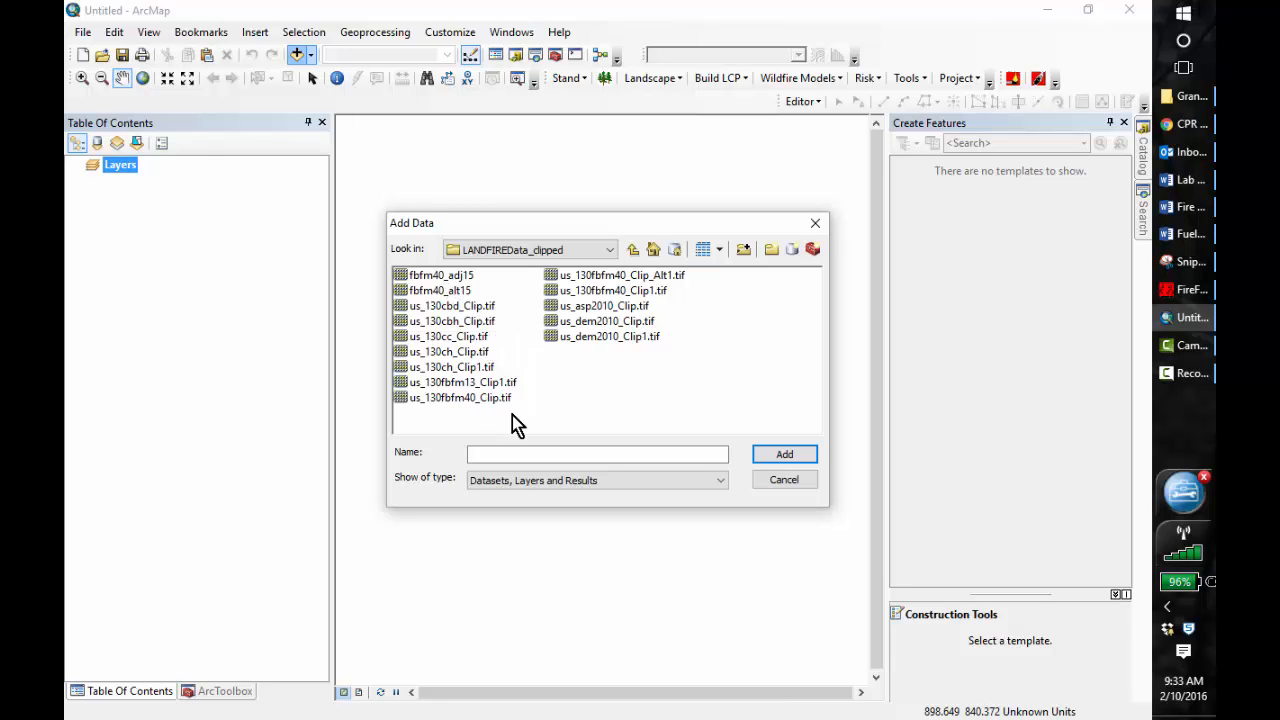
{"action": "left_click", "coordinate": [475, 399]}
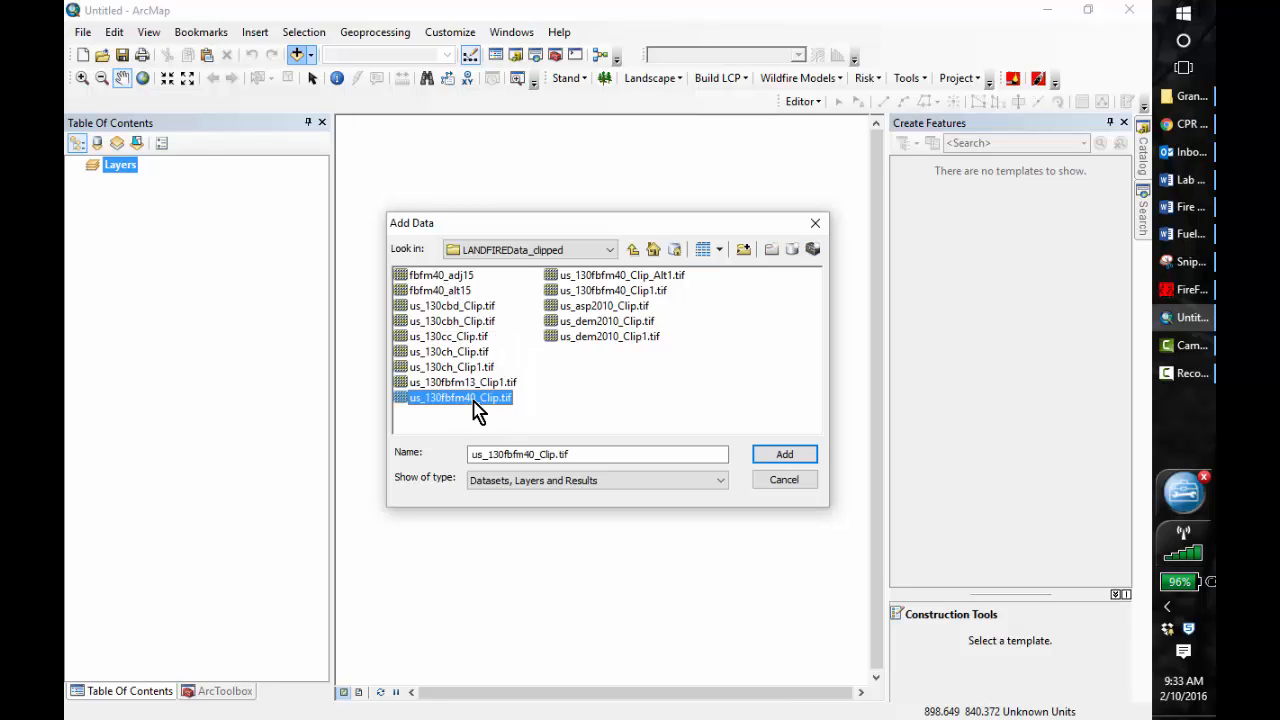
{"action": "left_click", "coordinate": [786, 455]}
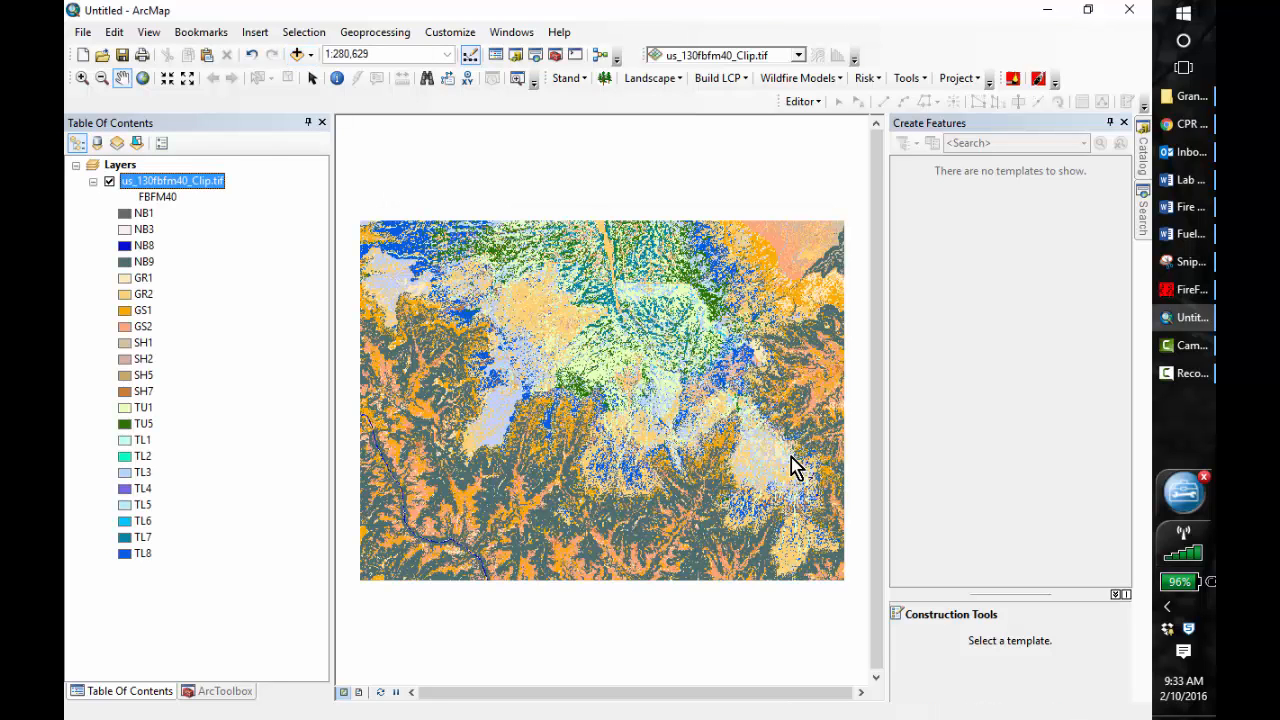
- Add the us_130fbfm40_Clip1.tif raster alongside the us_130fbfm40_Clip.tif layer
{"action": "left_click", "coordinate": [298, 55]}
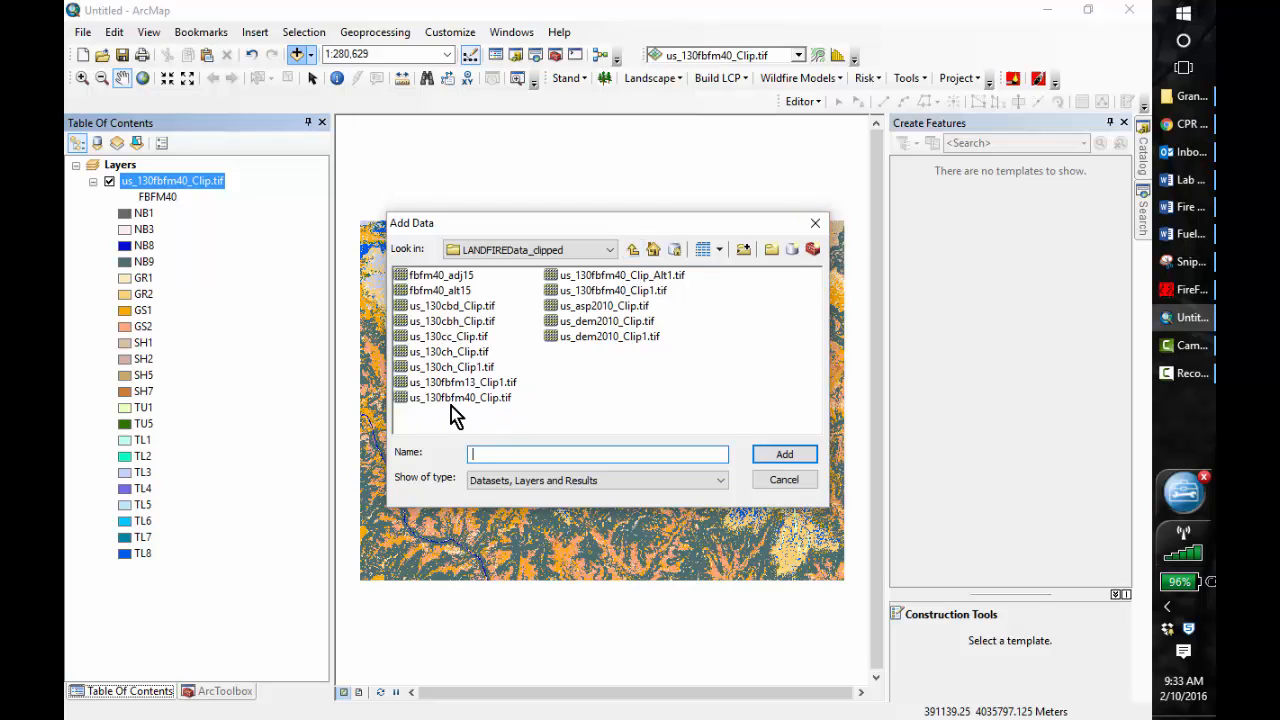
{"action": "left_click", "coordinate": [612, 291]}
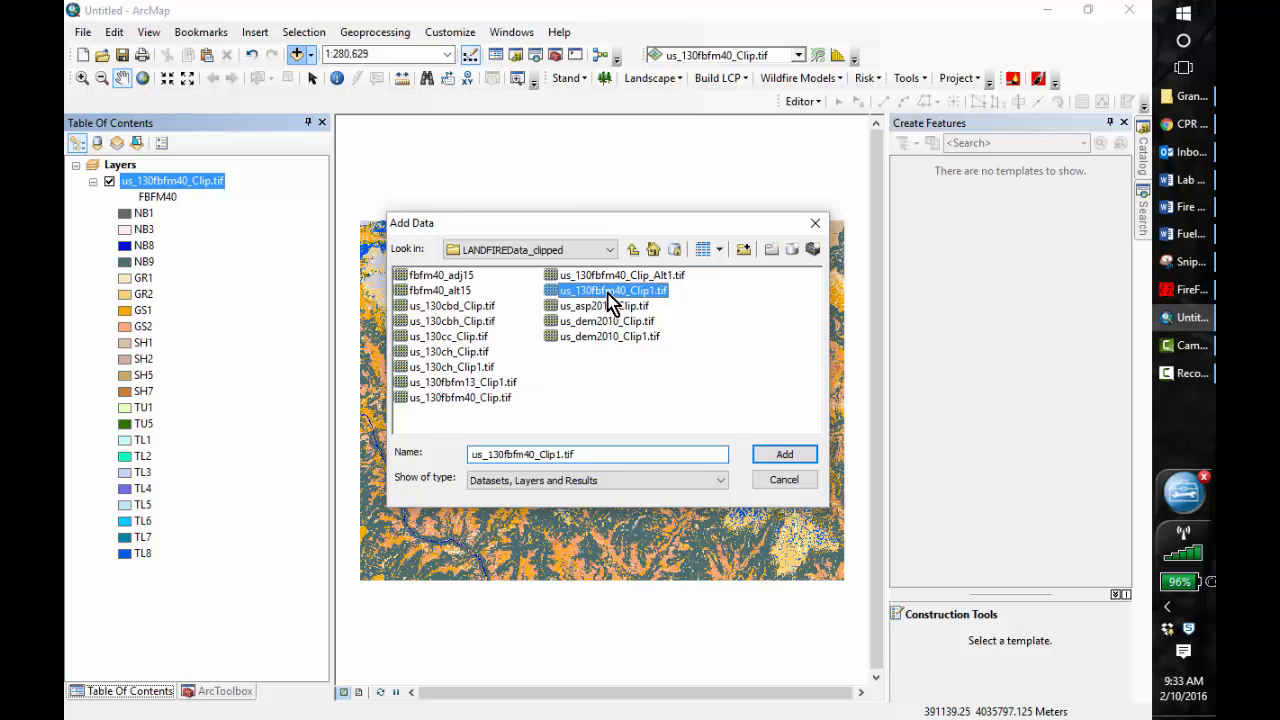
{"action": "left_click", "coordinate": [782, 458]}
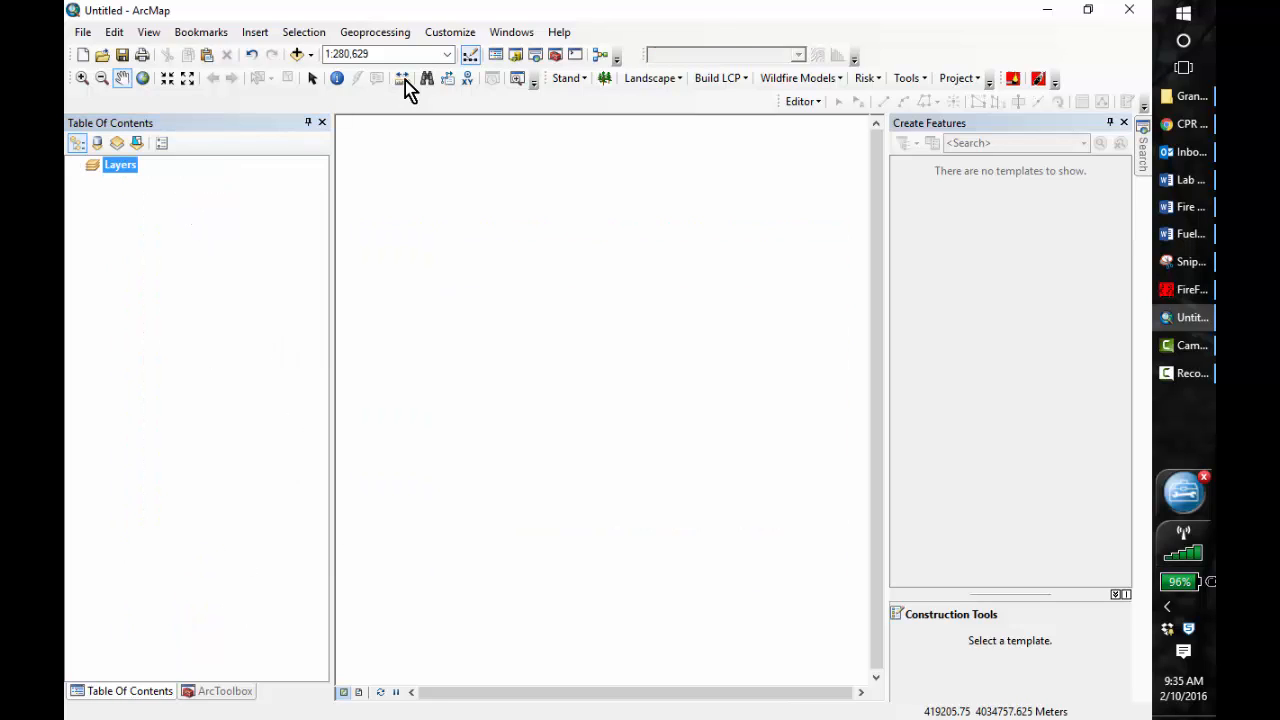
- Add the us_130fbfm40_Clip1.tif and us_dem2010_Clip1.tif rasters from LANDFIREData_clipped to the empty map
{"action": "left_click", "coordinate": [296, 55]}
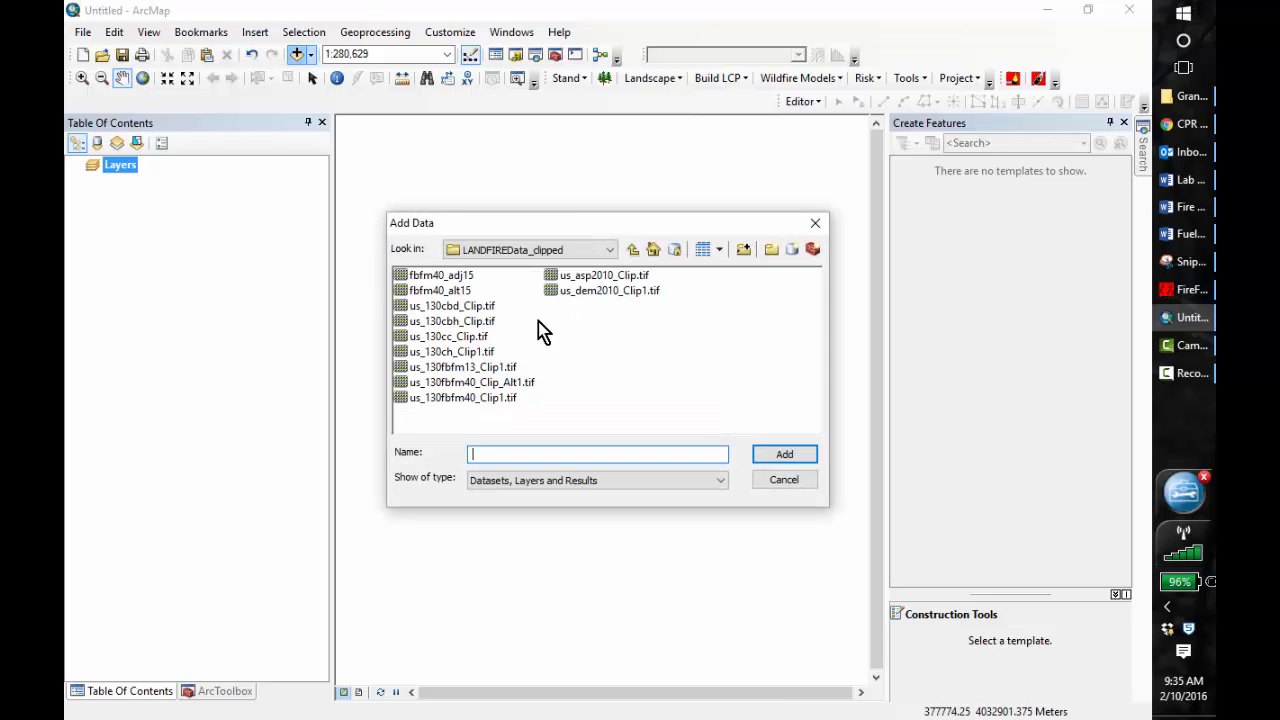
{"action": "left_click", "coordinate": [470, 399]}
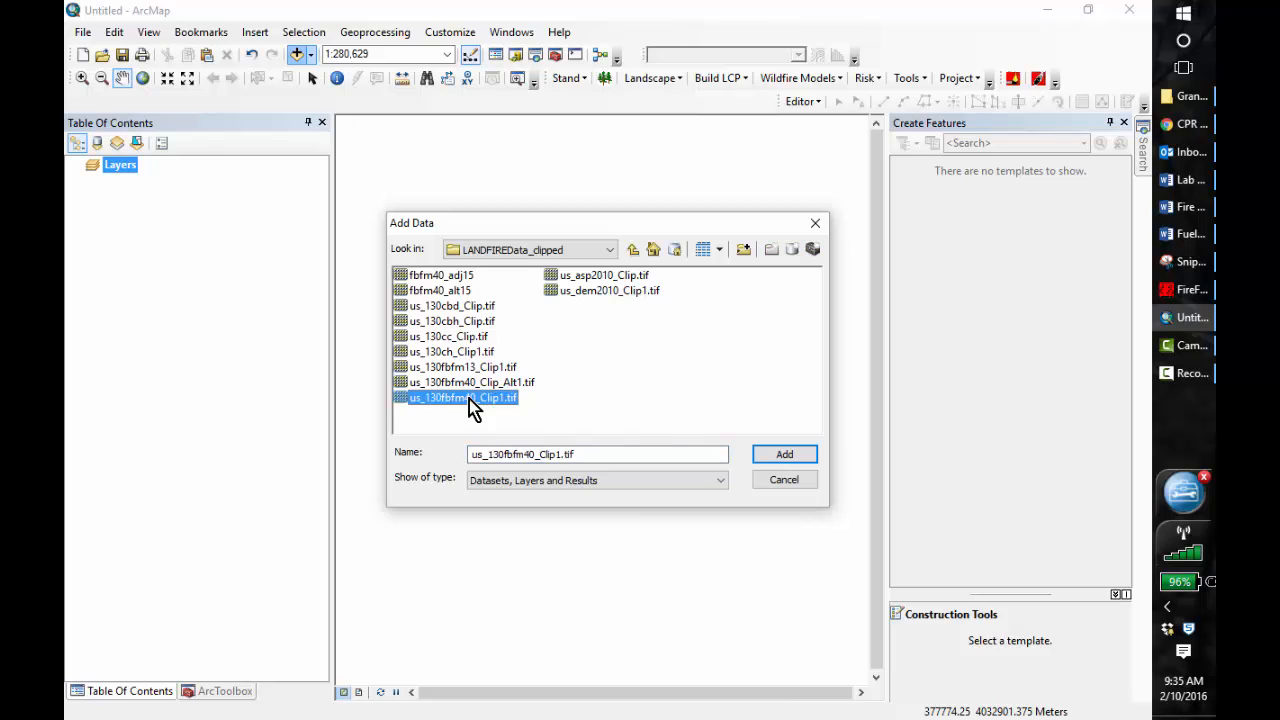
{"action": "left_click", "coordinate": [785, 455]}
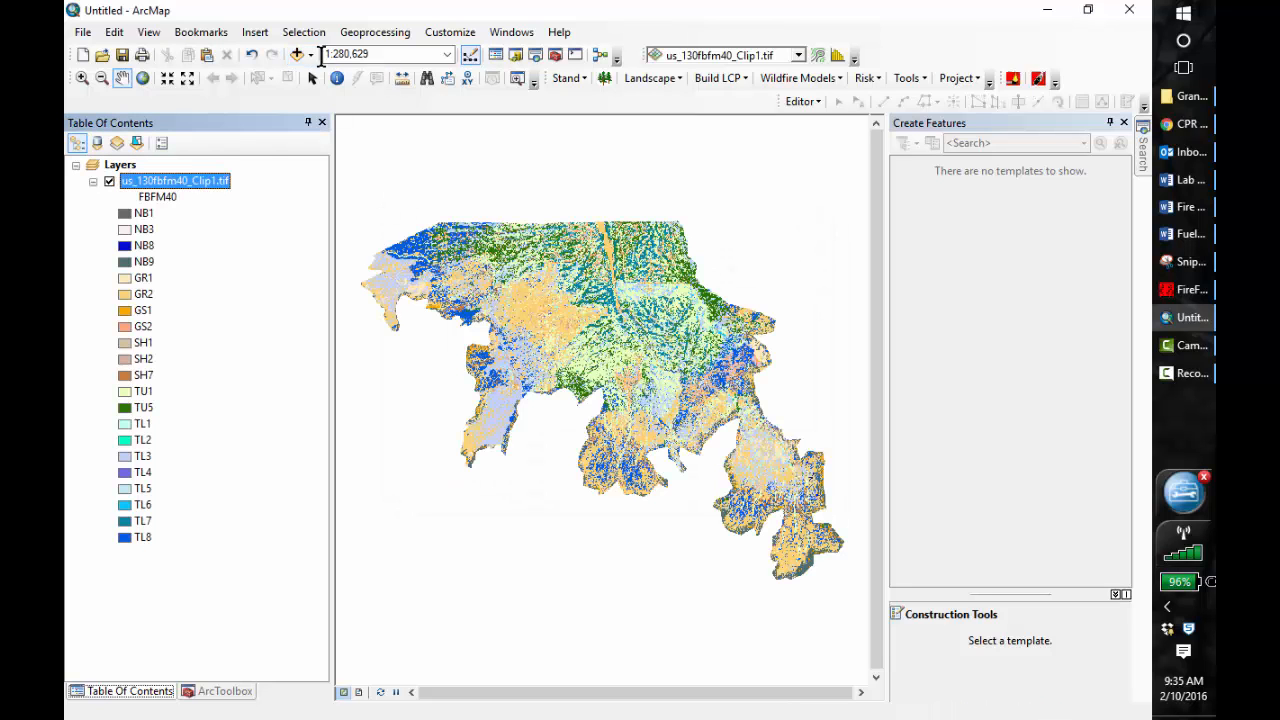
{"action": "left_click", "coordinate": [296, 55]}
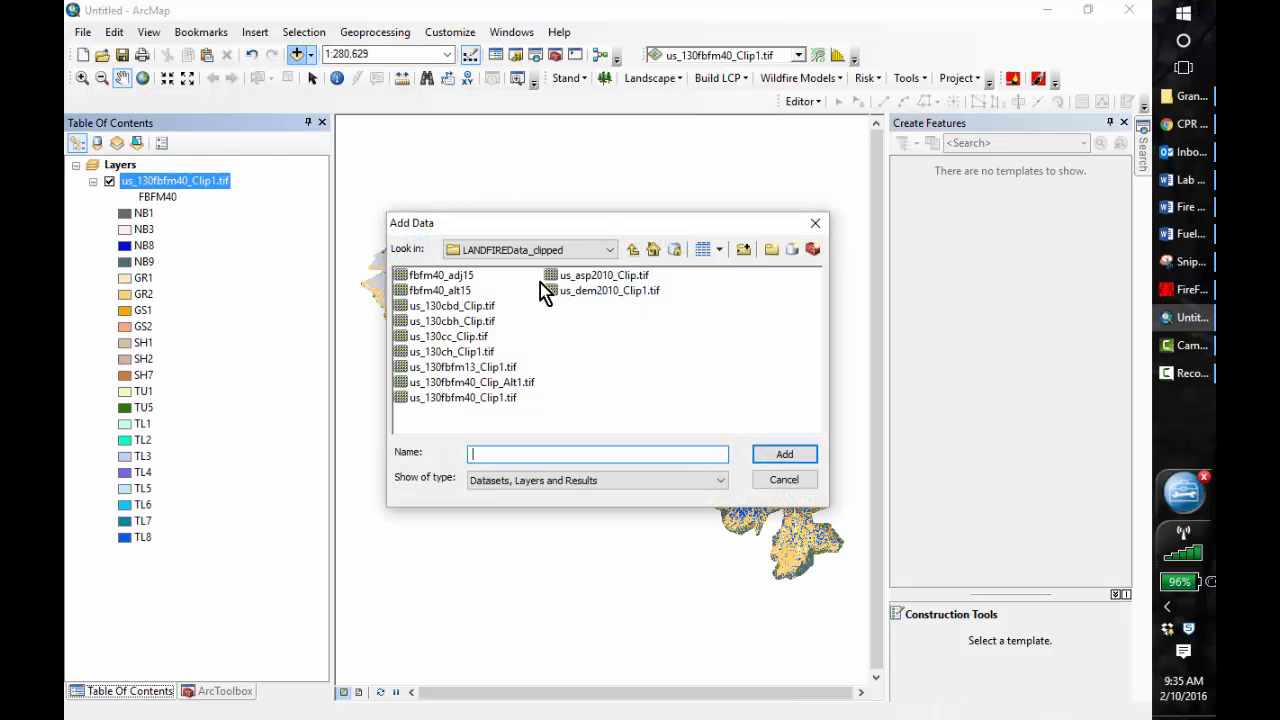
{"action": "left_click", "coordinate": [590, 296]}
{"action": "left_click", "coordinate": [784, 455]}
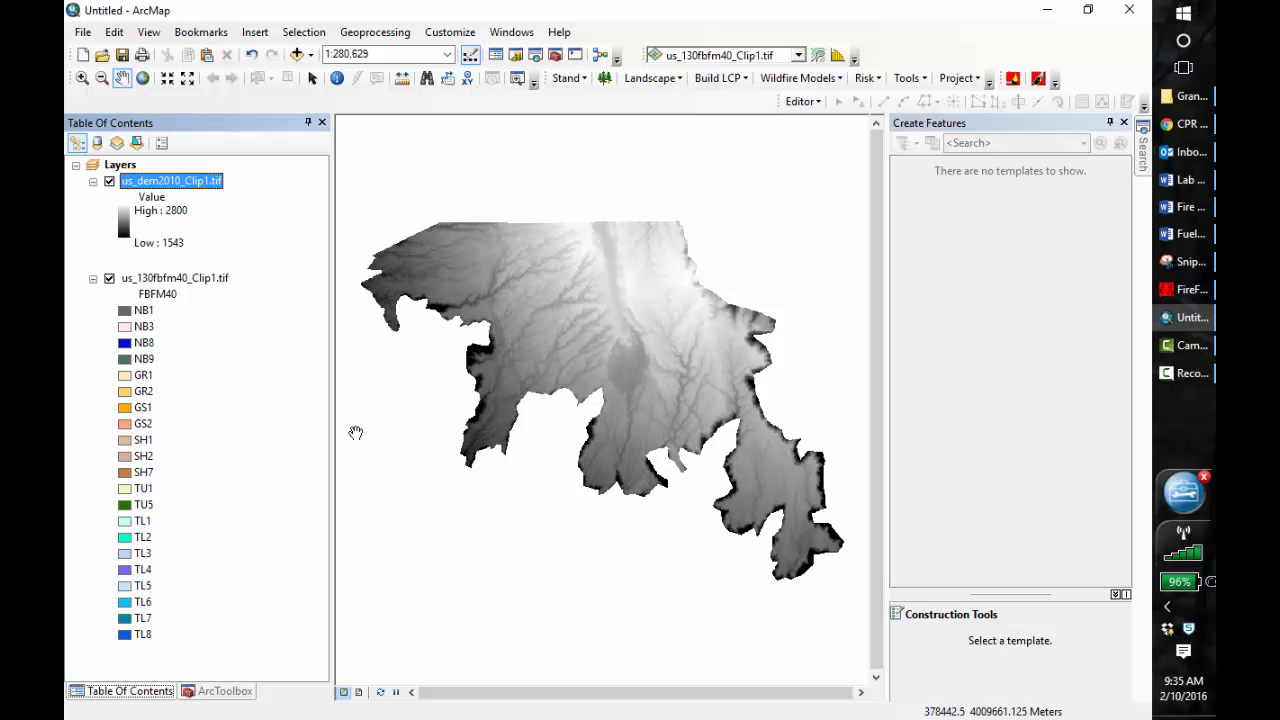
- Open the Combine tool from the Local toolset of Spatial Analyst Tools in ArcToolbox
{"action": "left_click", "coordinate": [226, 691]}
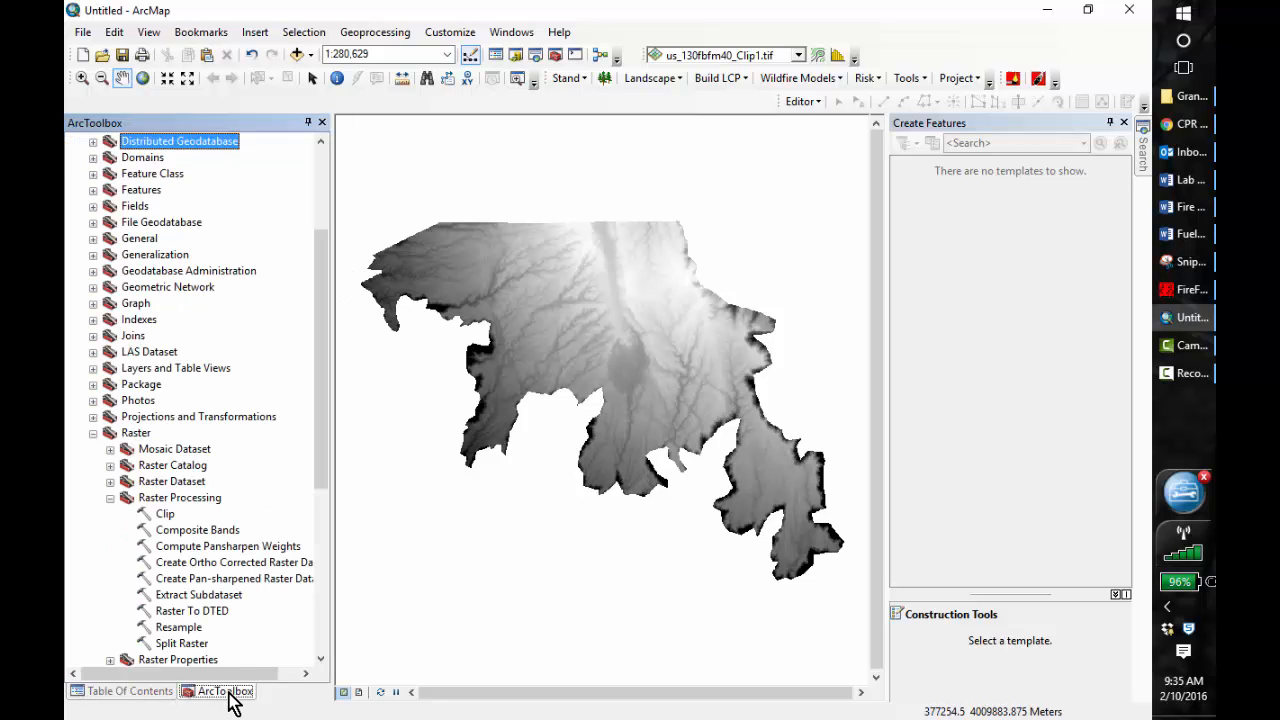
{"action": "left_click", "coordinate": [93, 433]}
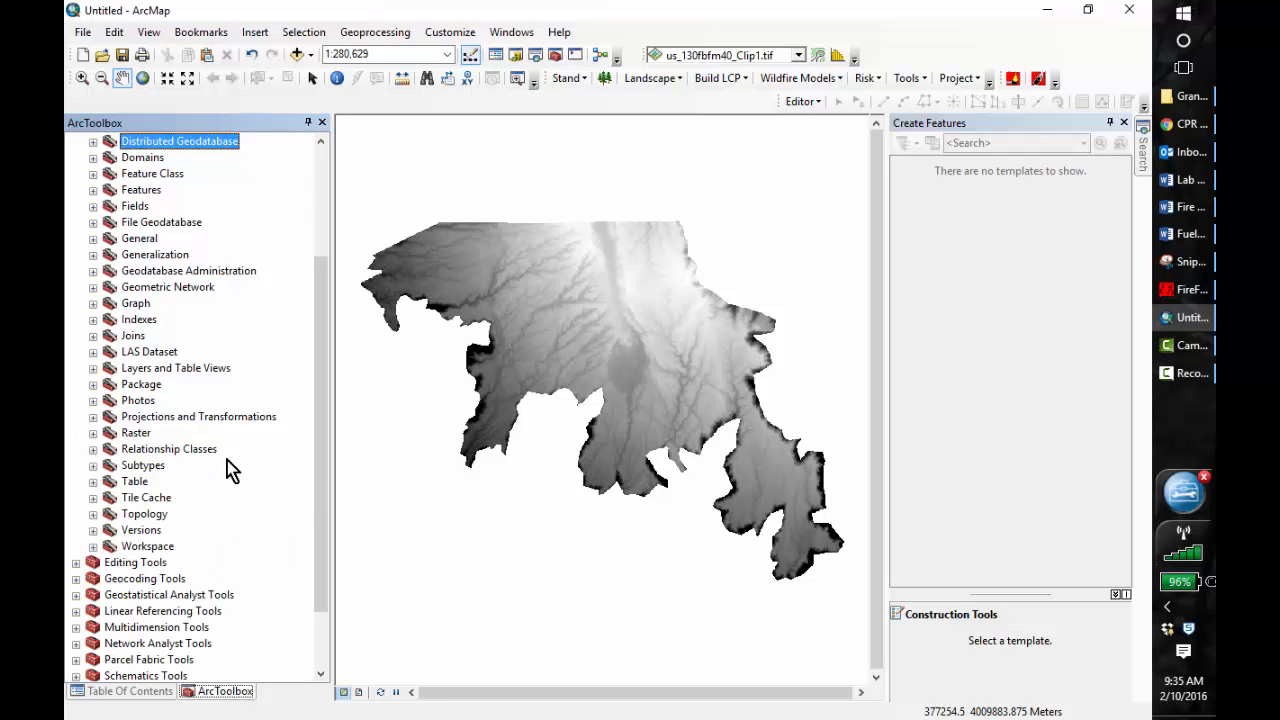
{"action": "left_click_drag", "start_coordinate": [322, 573], "coordinate": [323, 646]}
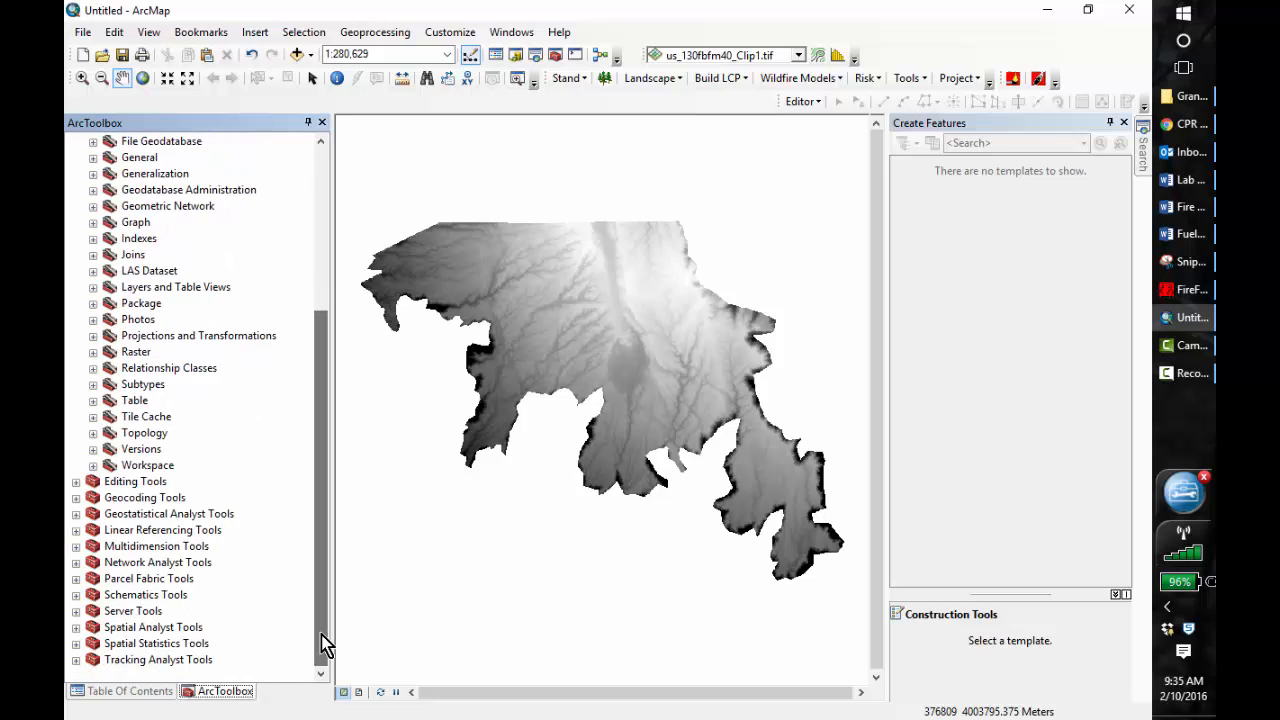
{"action": "left_click", "coordinate": [76, 627]}
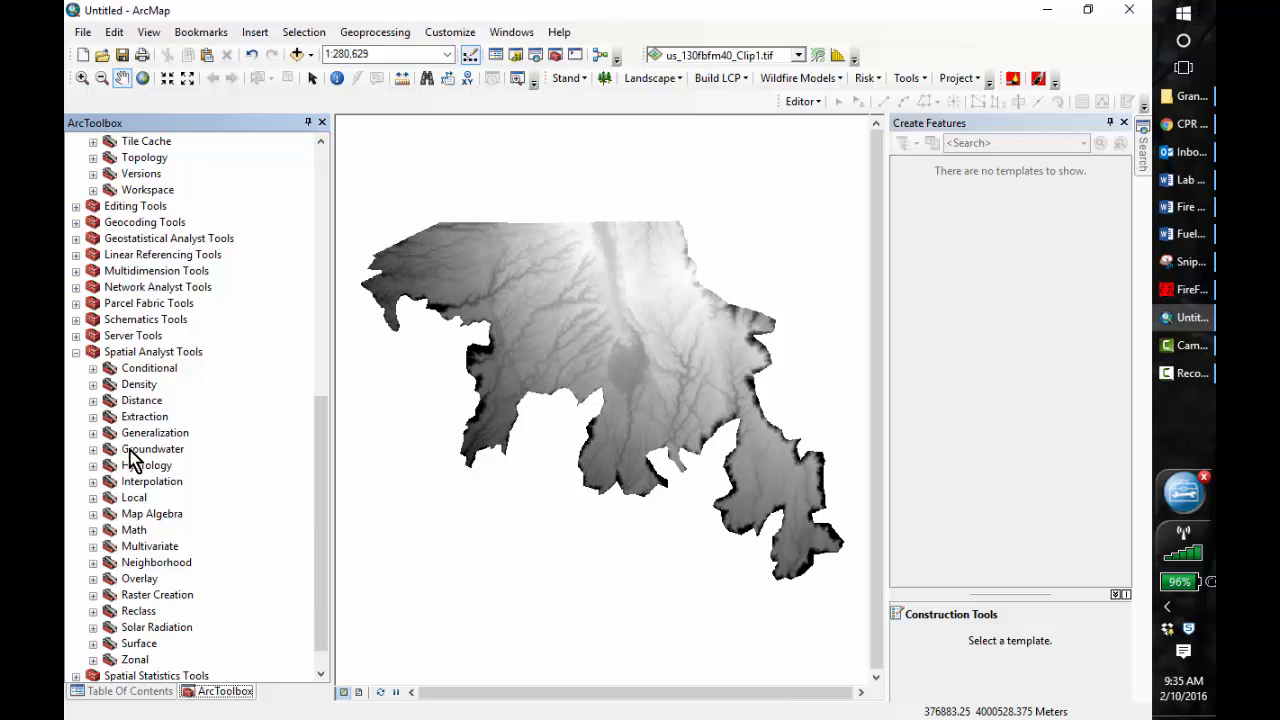
{"action": "left_click", "coordinate": [93, 498]}
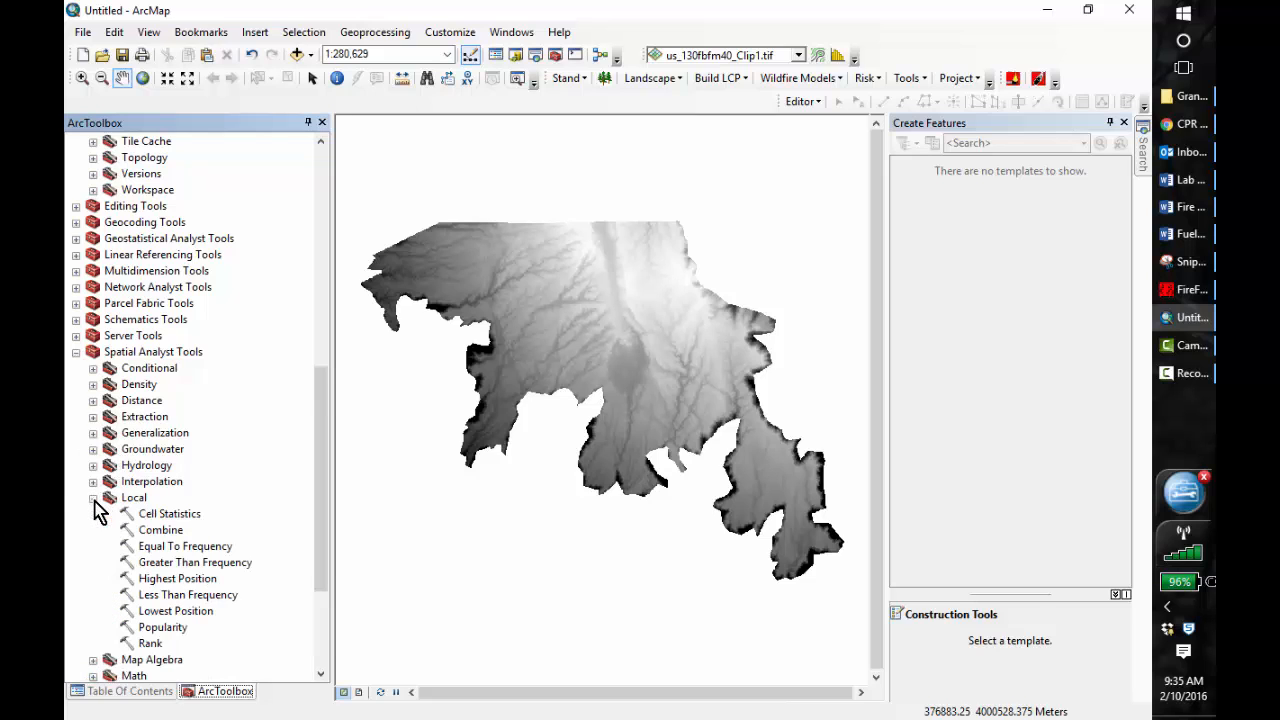
{"action": "double_click", "coordinate": [159, 530]}
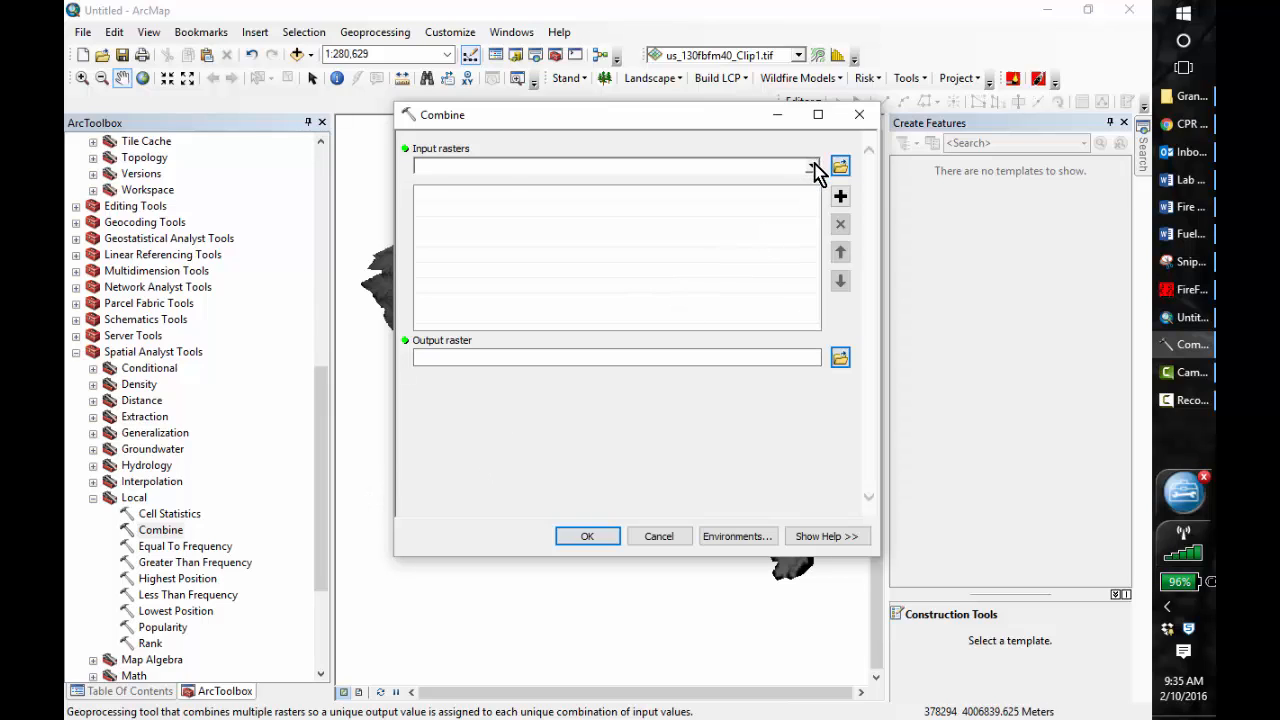
- Set us_dem2010_Clip1.tif and us_130fbfm40_Clip1.tif as the input rasters for Combine
{"action": "left_click", "coordinate": [814, 168]}
{"action": "left_click", "coordinate": [520, 184]}
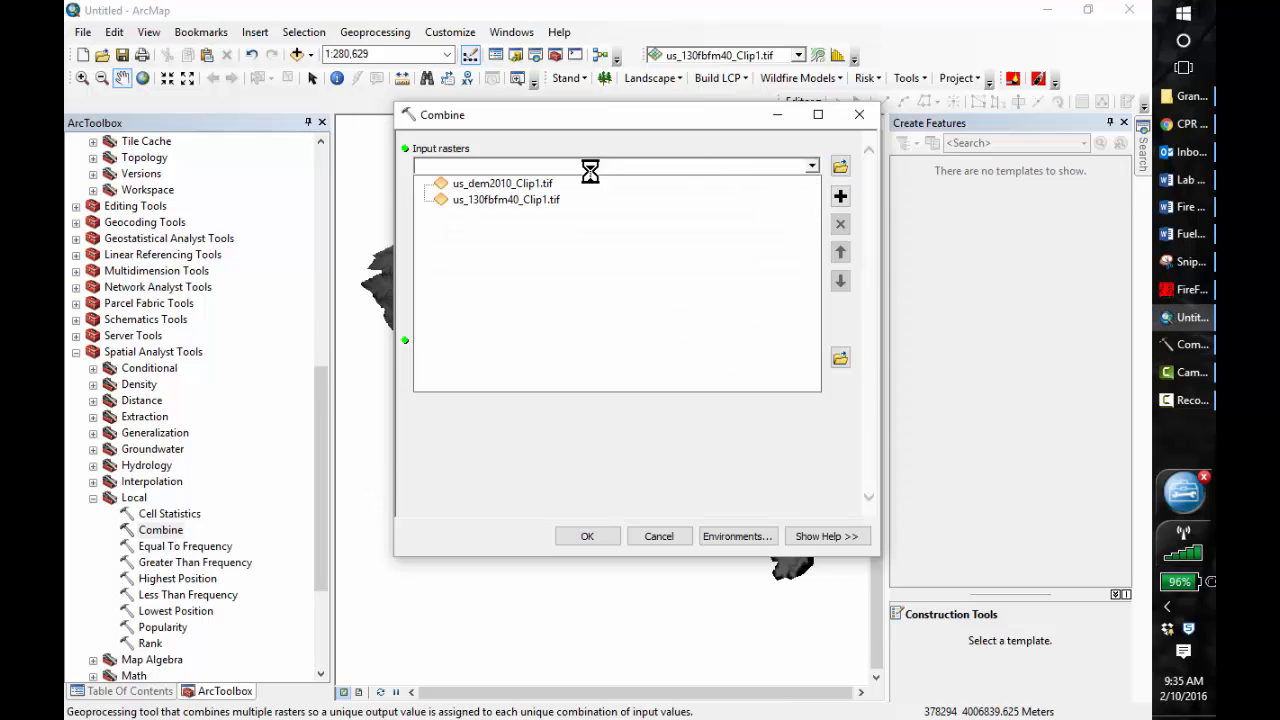
{"action": "left_click", "coordinate": [813, 166]}
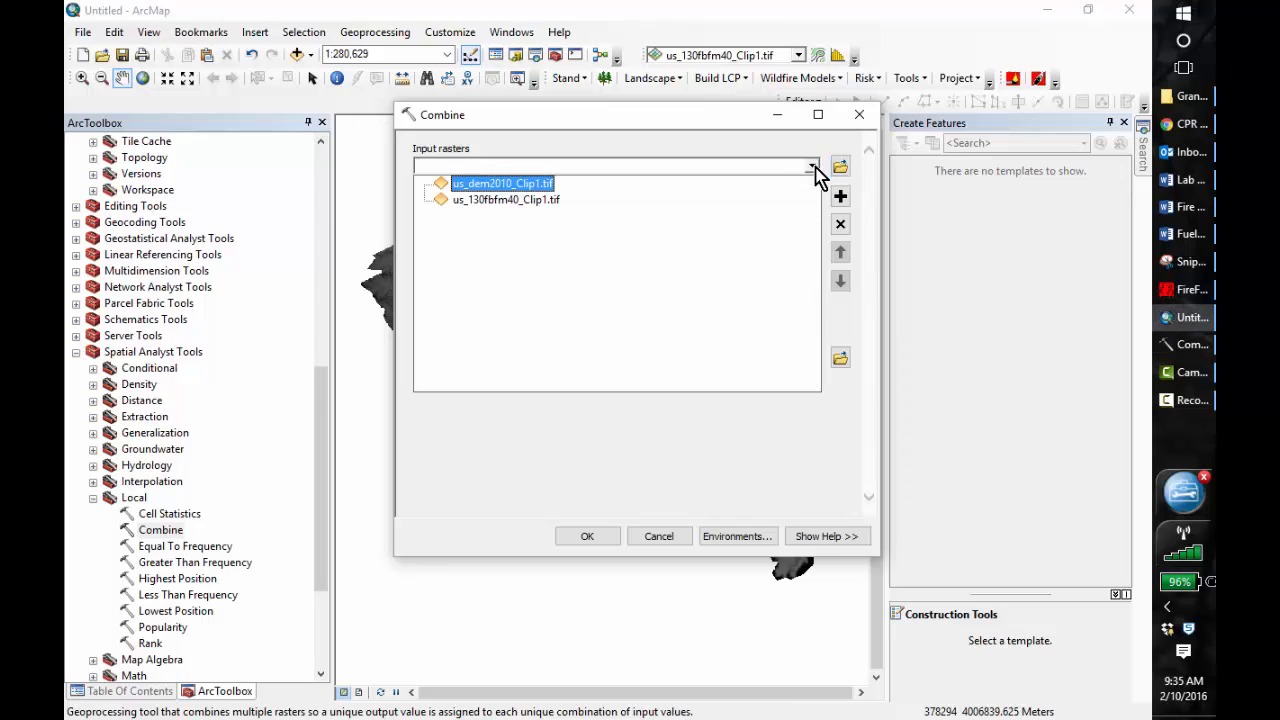
{"action": "left_click", "coordinate": [540, 200]}
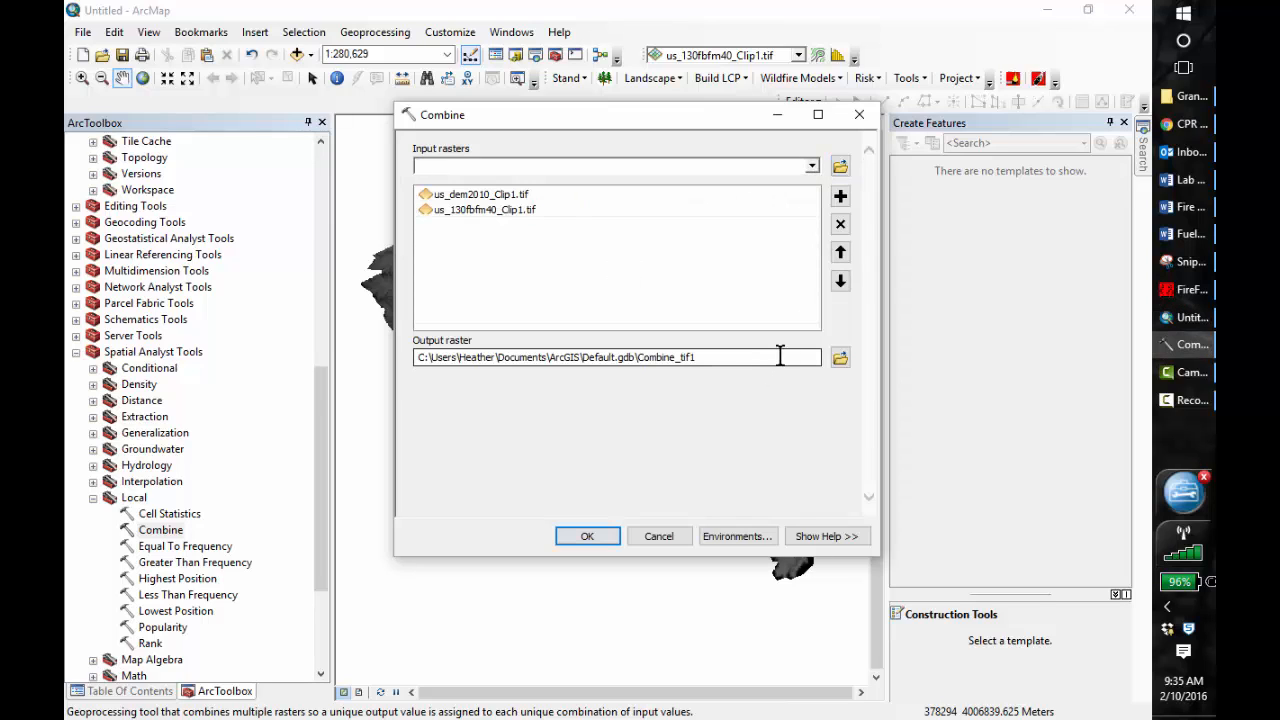
- Set the output raster to dem_fbfm401 in C:\407\Lesson_4\Output and run Combine
{"action": "left_click", "coordinate": [839, 361]}
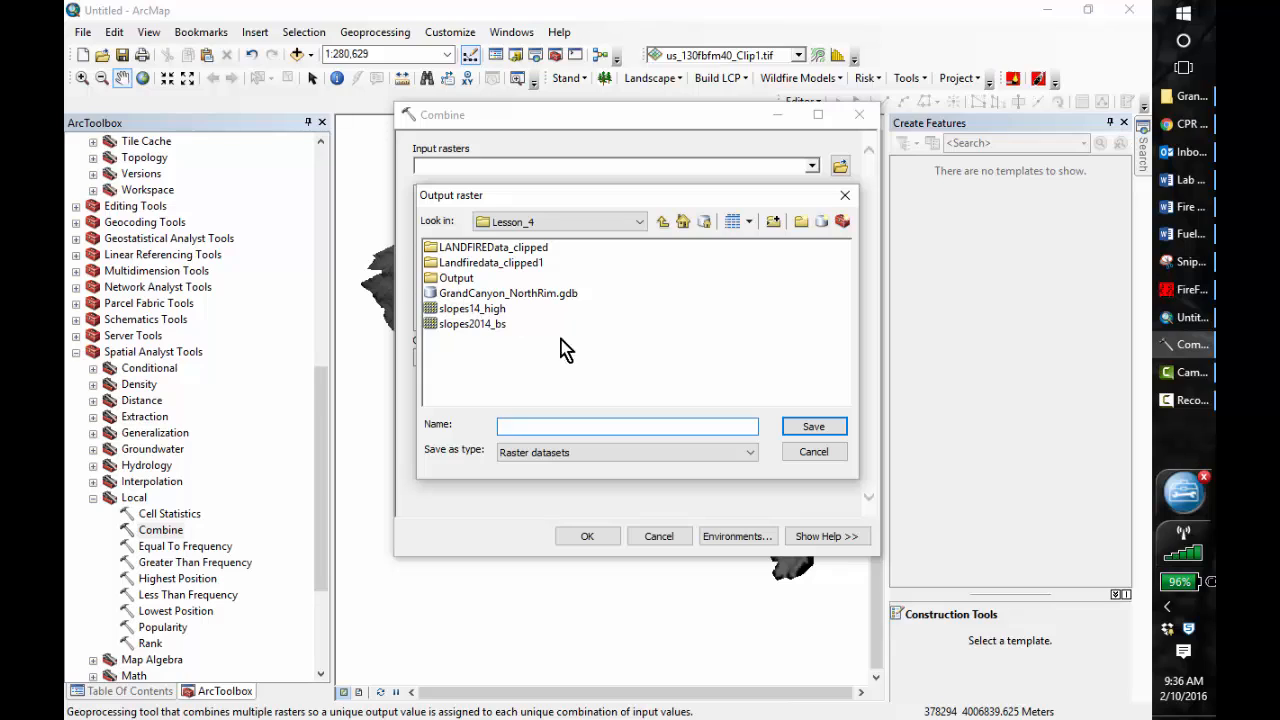
{"action": "double_click", "coordinate": [433, 278]}
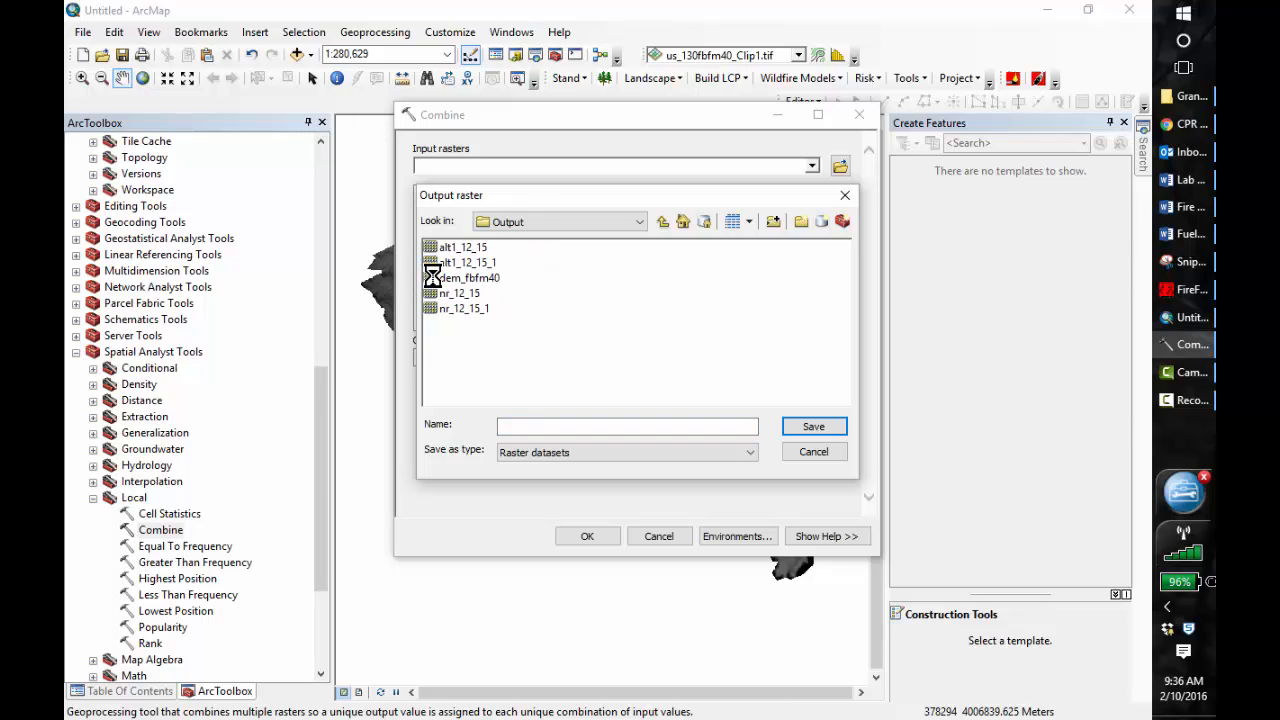
{"action": "left_click", "coordinate": [555, 426]}
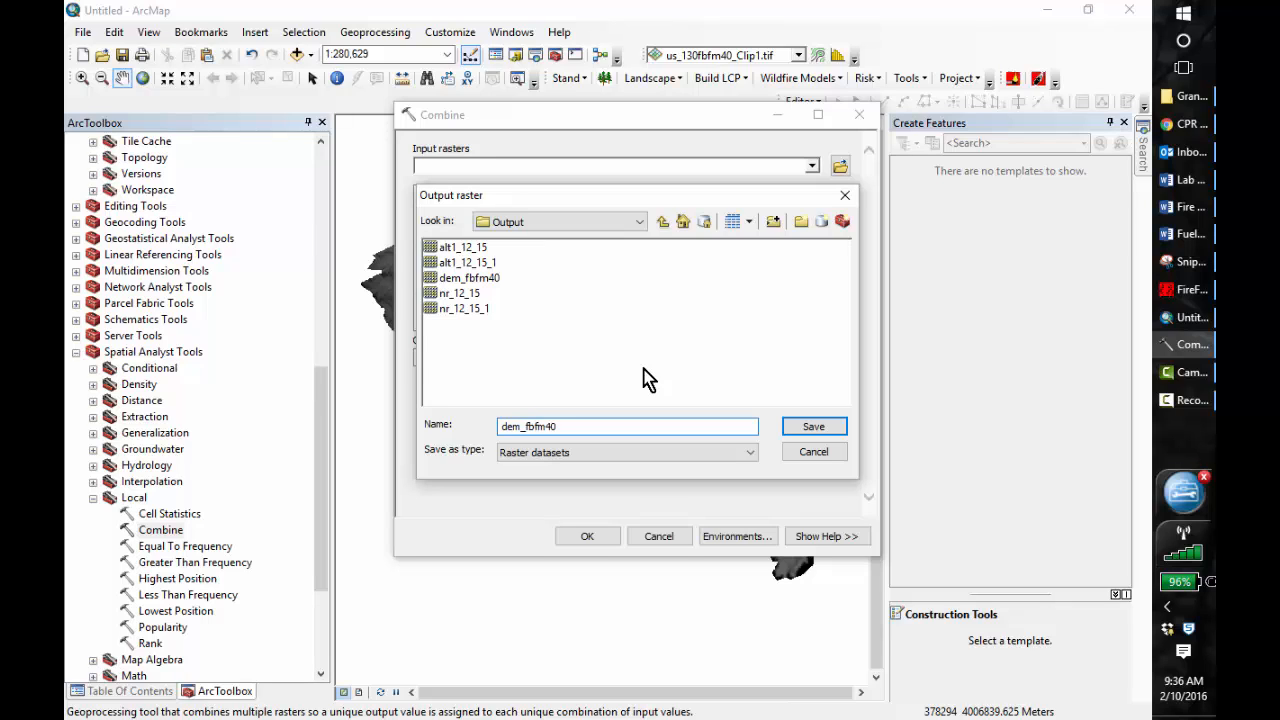
{"action": "left_click", "coordinate": [808, 427]}
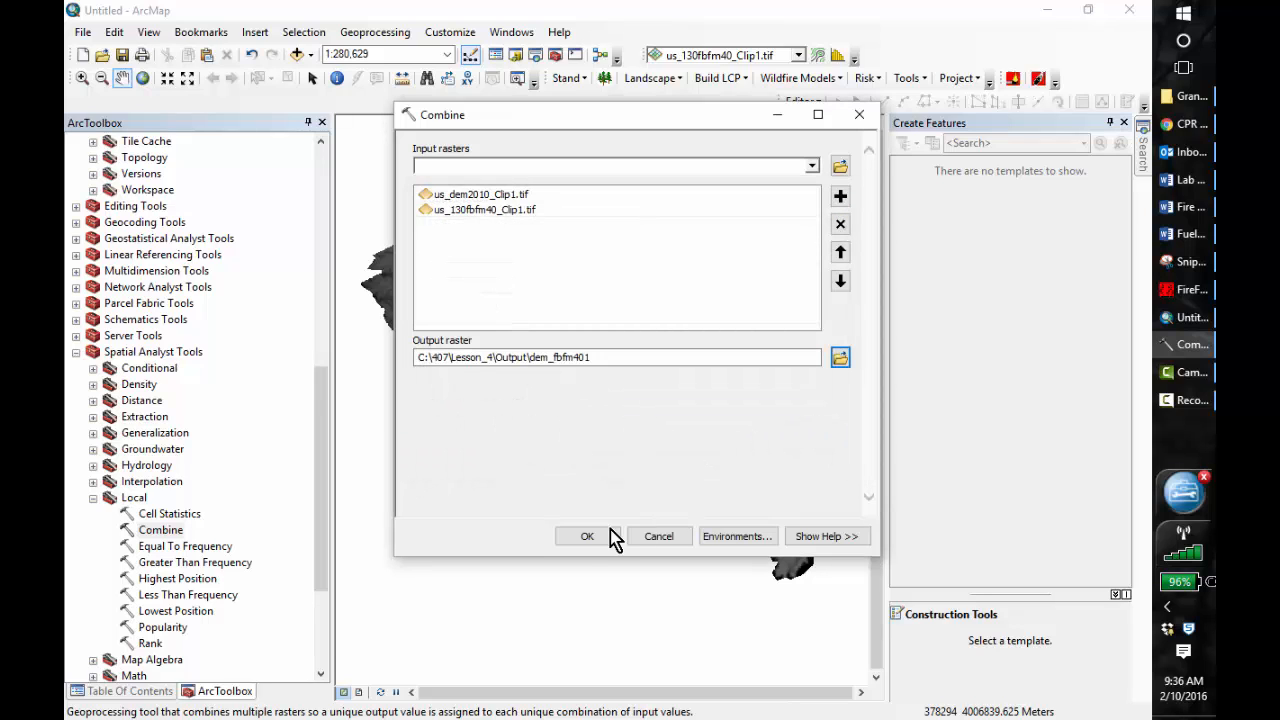
{"action": "left_click", "coordinate": [585, 538]}
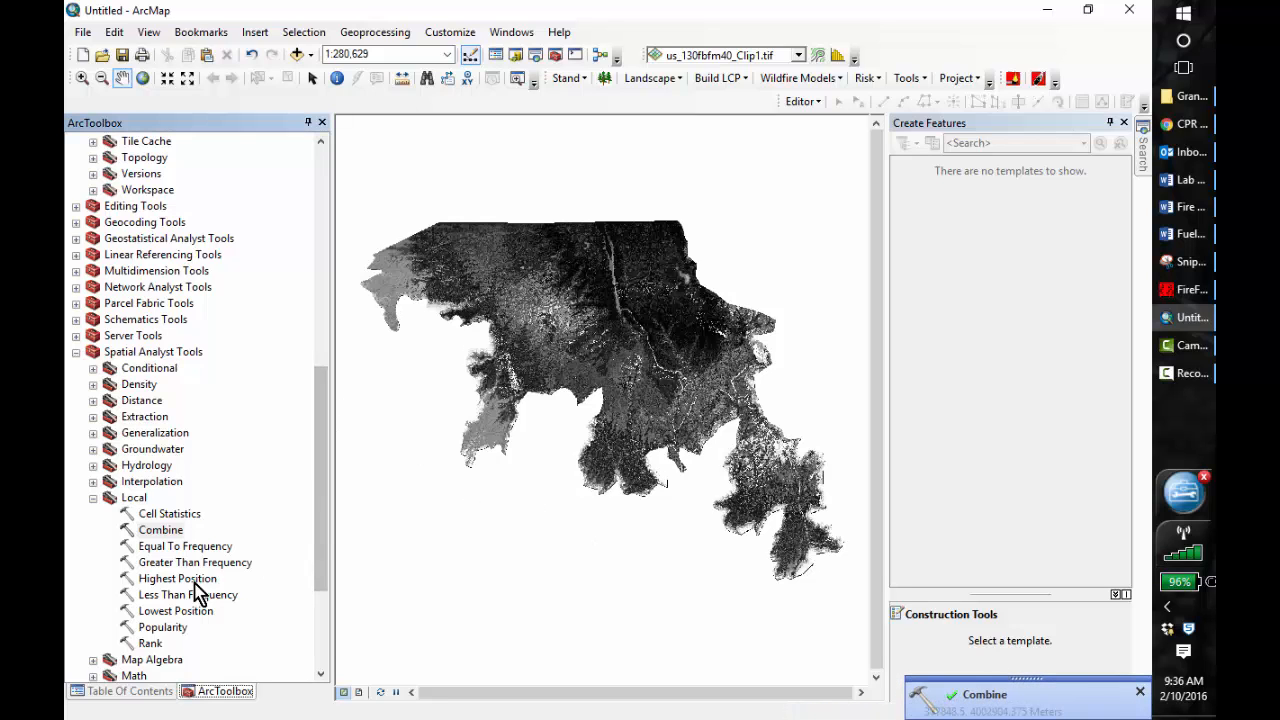
- Open the attribute table of the combined dem_fbfm401 raster to examine its elevation and fuel model value combinations
{"action": "left_click", "coordinate": [224, 692]}
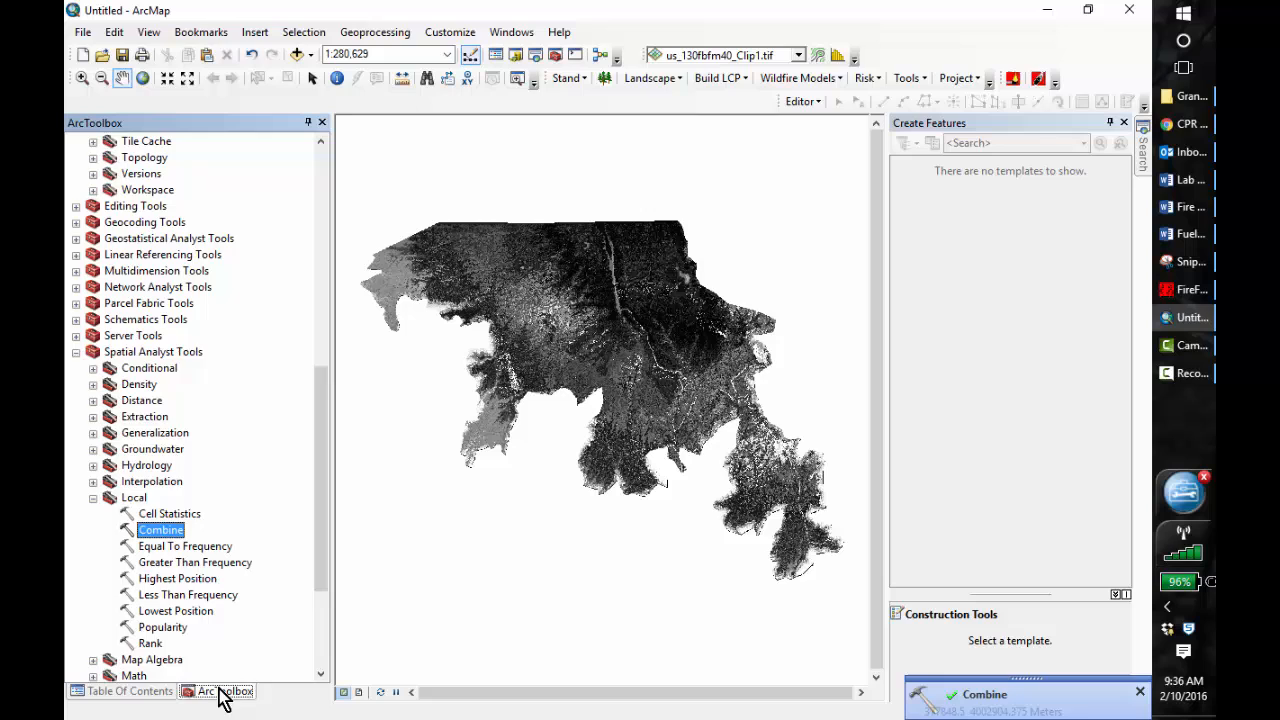
{"action": "left_click", "coordinate": [140, 693]}
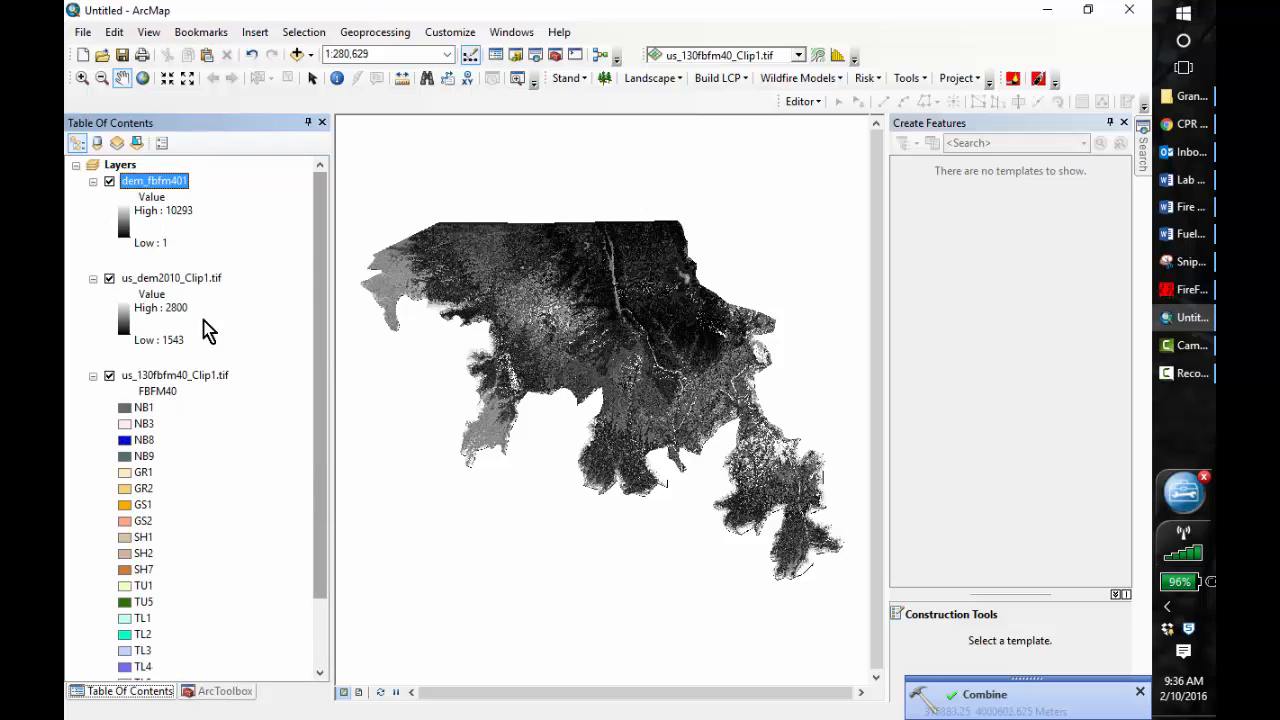
{"action": "right_click", "coordinate": [150, 184]}
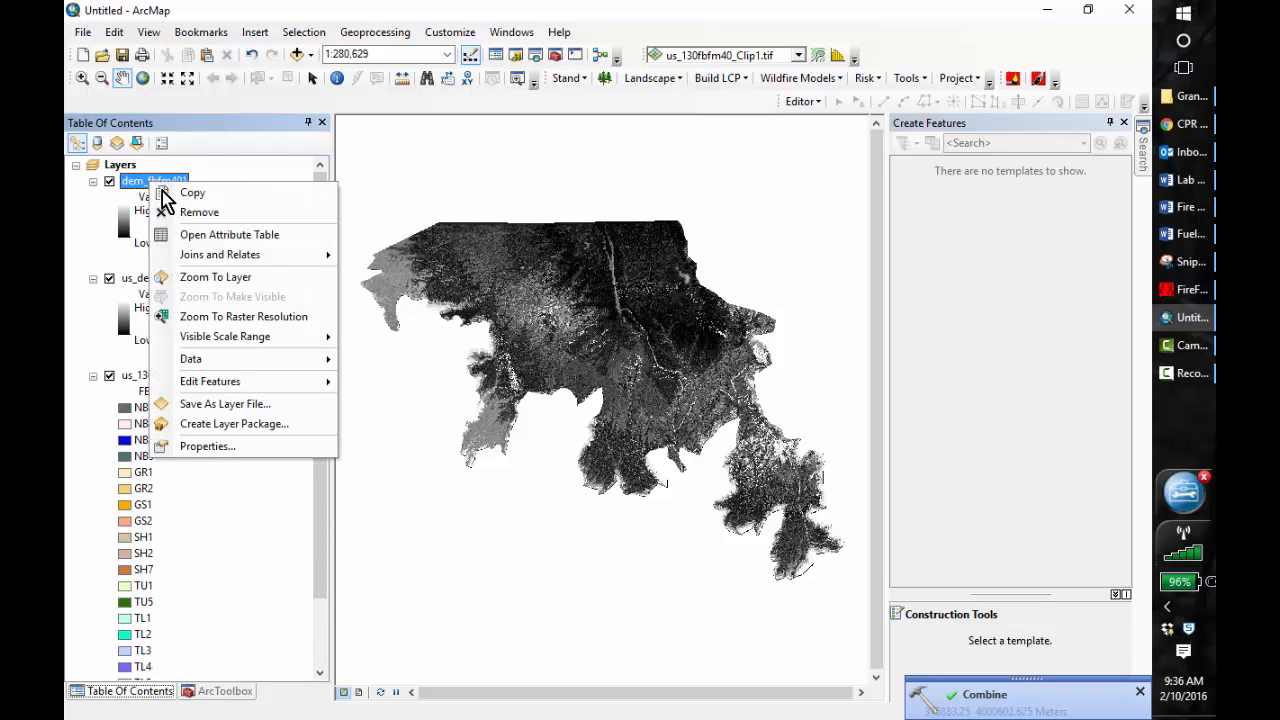
{"action": "left_click", "coordinate": [212, 238]}
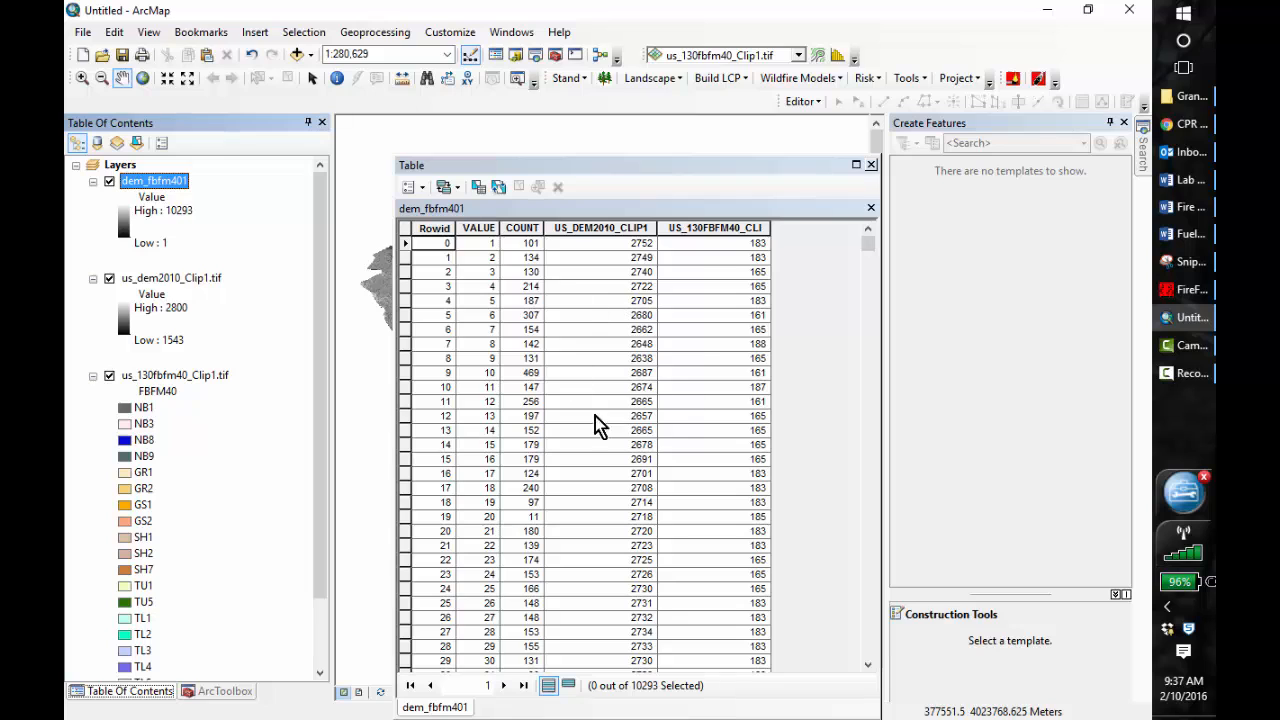
- Add a Short Integer field named FBFM40_CORRECTED to the dem_fbfm401 attribute table
{"action": "left_click", "coordinate": [656, 161]}
{"action": "left_click_drag", "start_coordinate": [656, 161], "coordinate": [606, 85]}
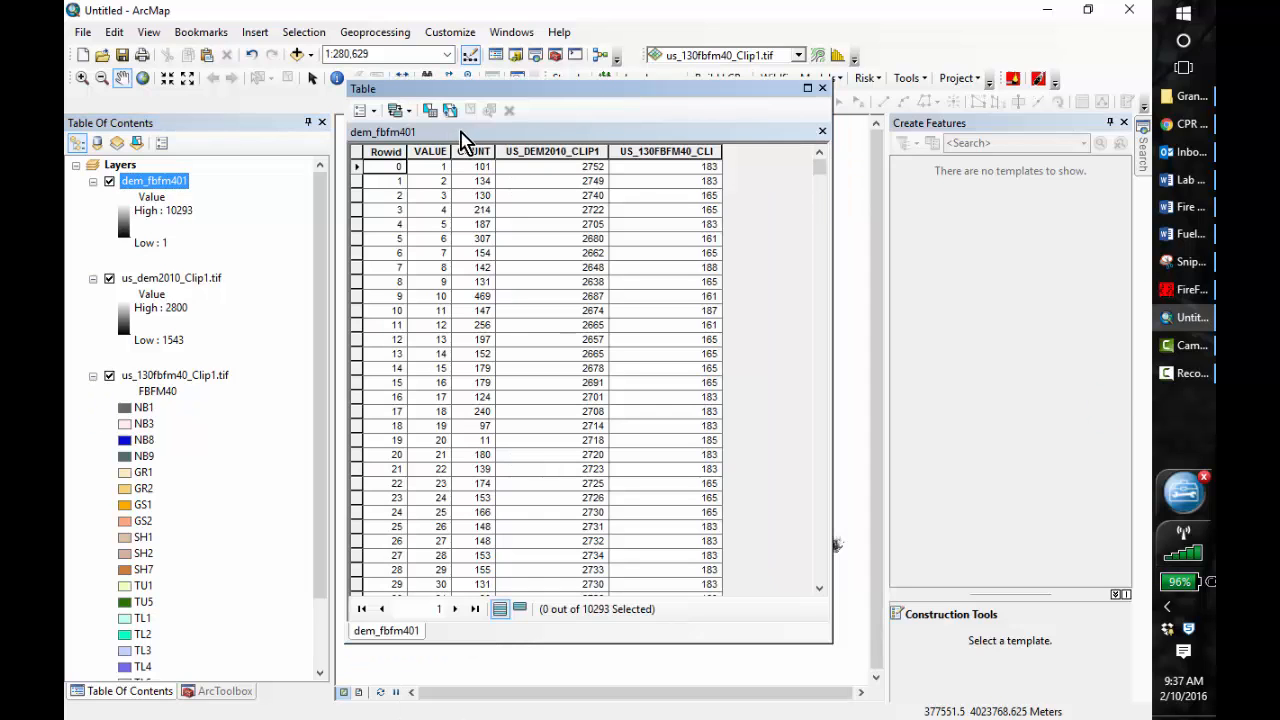
{"action": "left_click", "coordinate": [374, 111]}
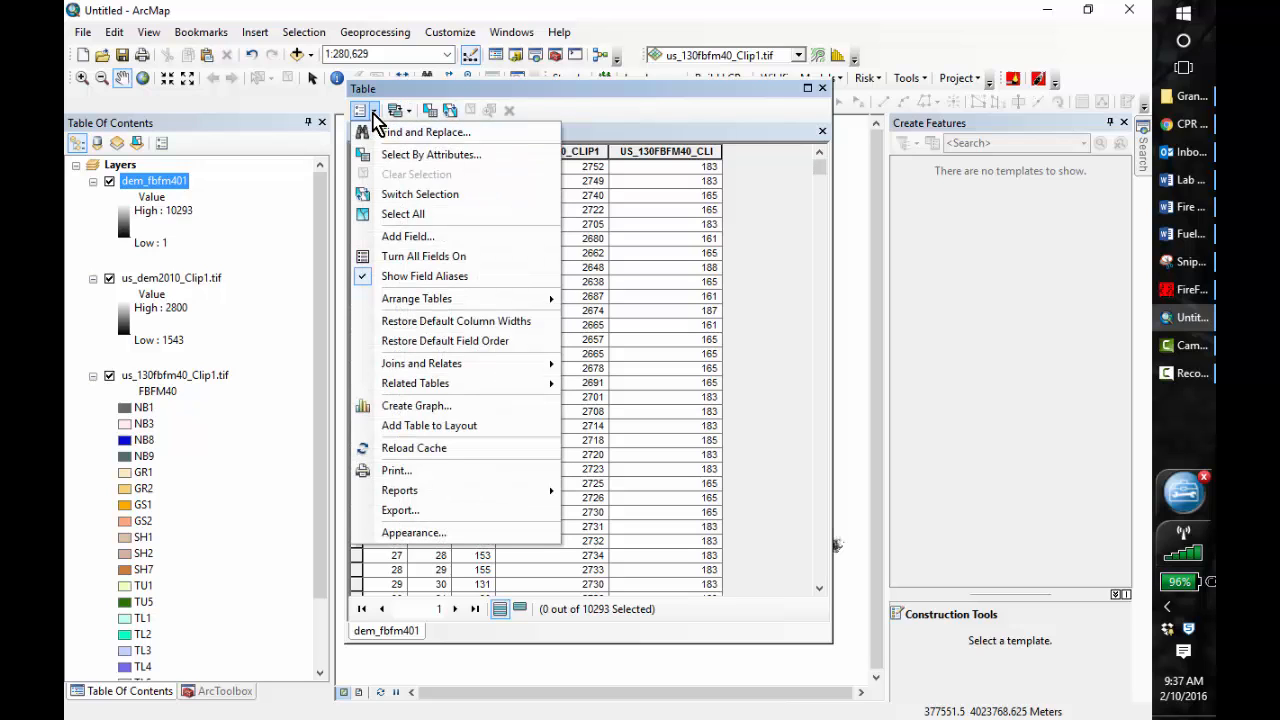
{"action": "left_click", "coordinate": [405, 237]}
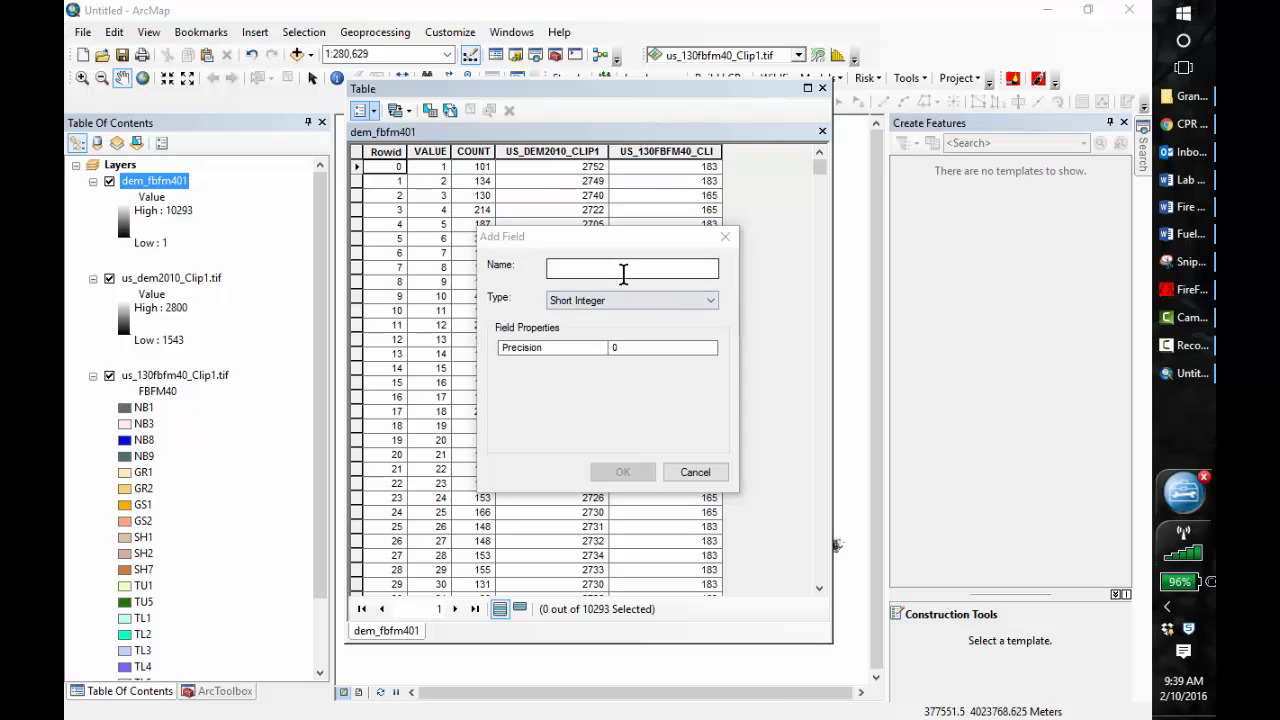
{"action": "type", "text": "FB"}
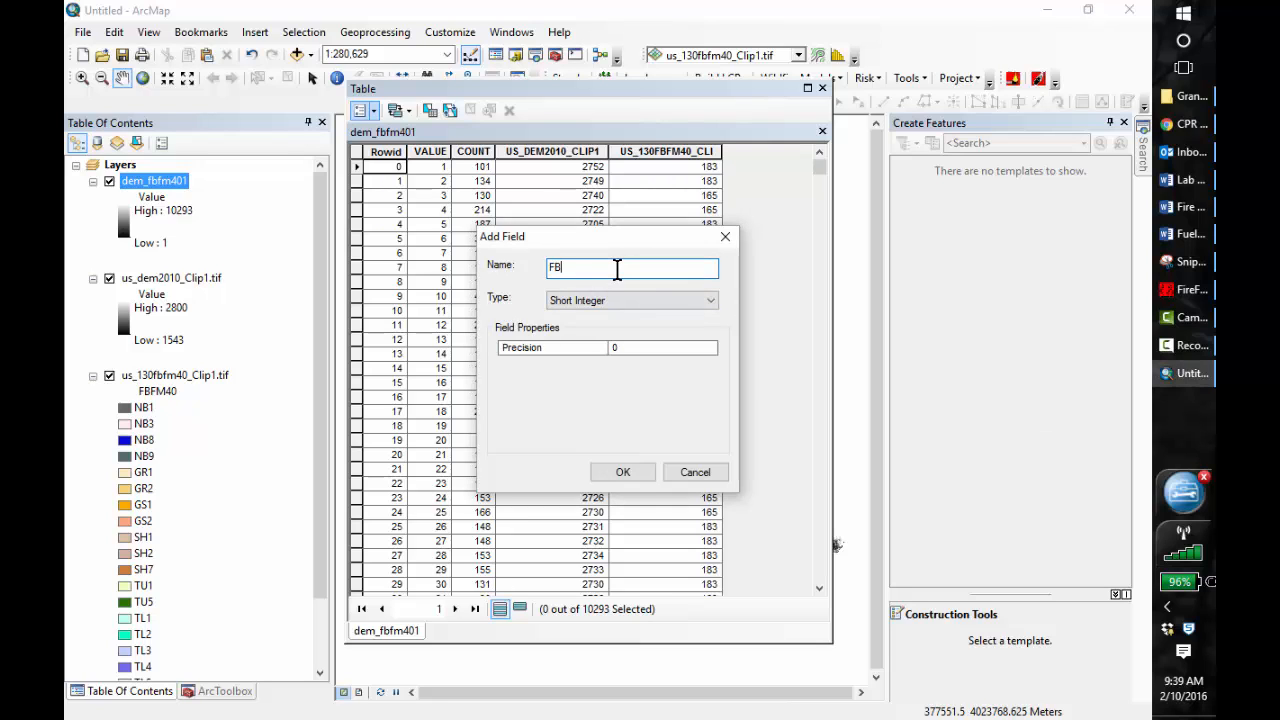
{"action": "type", "text": "FM40_con"}
{"action": "left_click", "coordinate": [625, 476]}
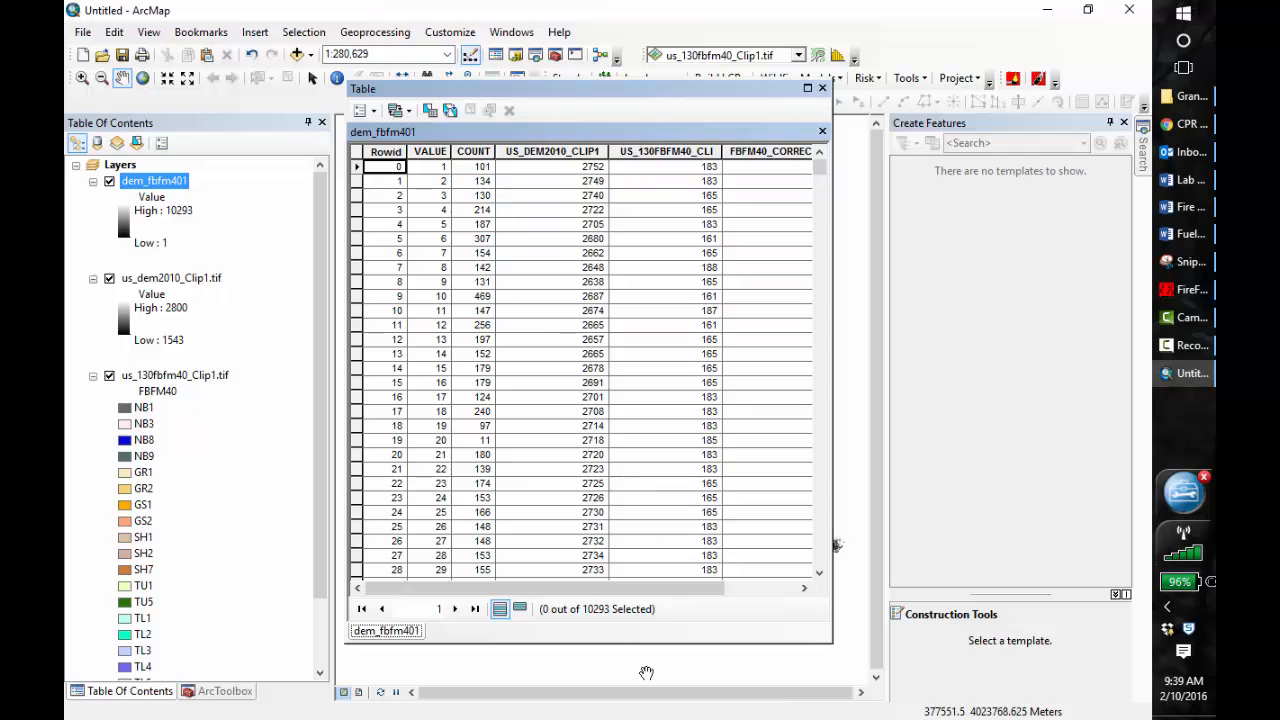
- Calculate FBFM40_CORRECTED for all records as [US_130FBFM40_CLI] with the Field Calculator, outside an edit session
{"action": "left_click_drag", "start_coordinate": [595, 588], "coordinate": [652, 594]}
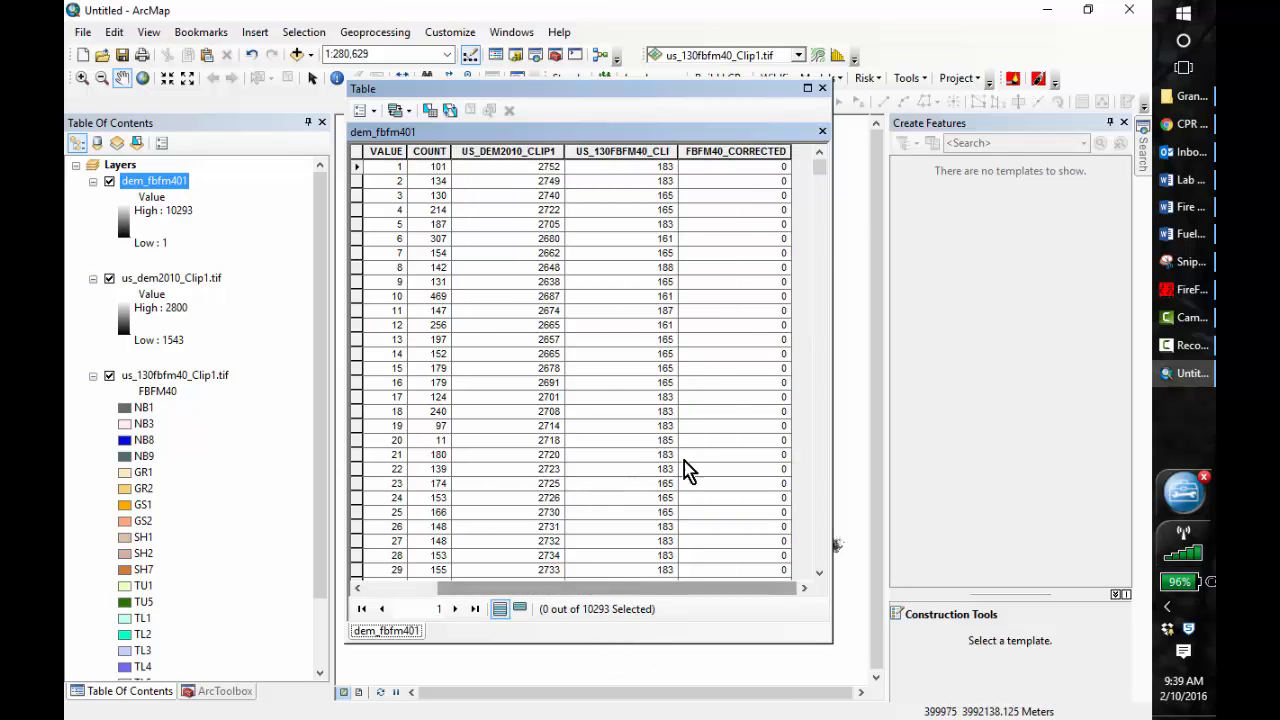
{"action": "right_click", "coordinate": [722, 150]}
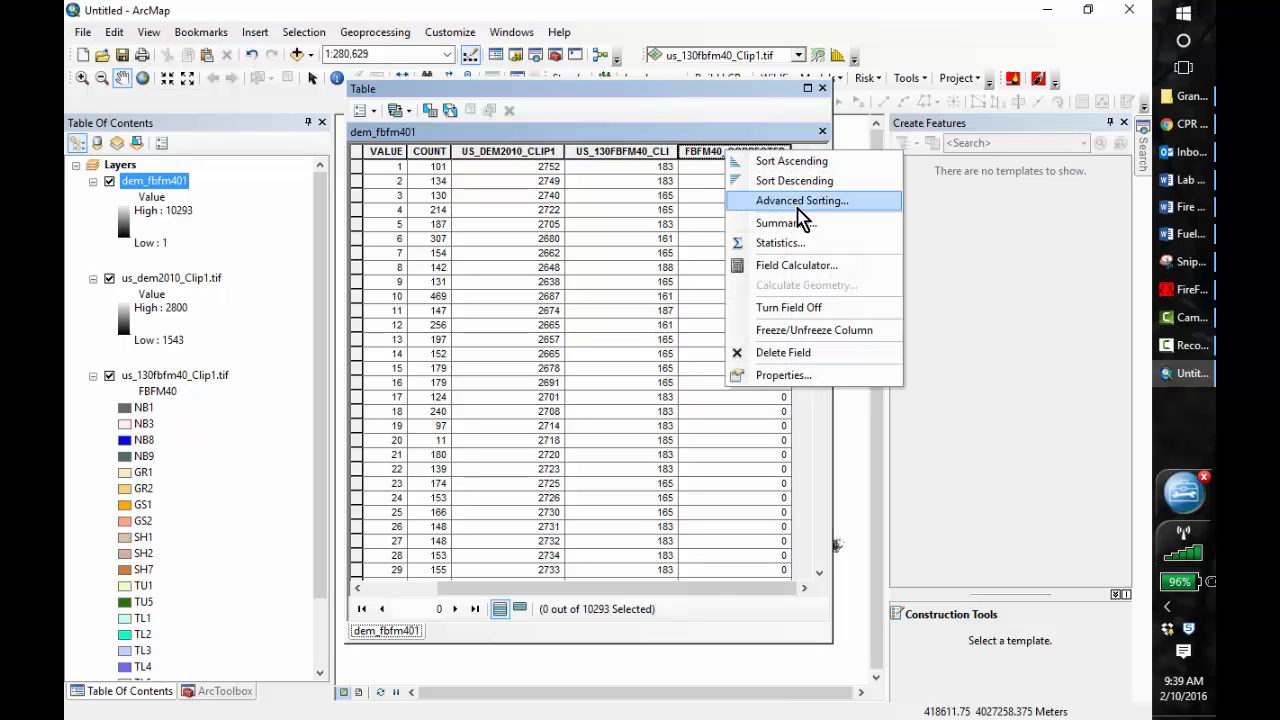
{"action": "left_click", "coordinate": [790, 267]}
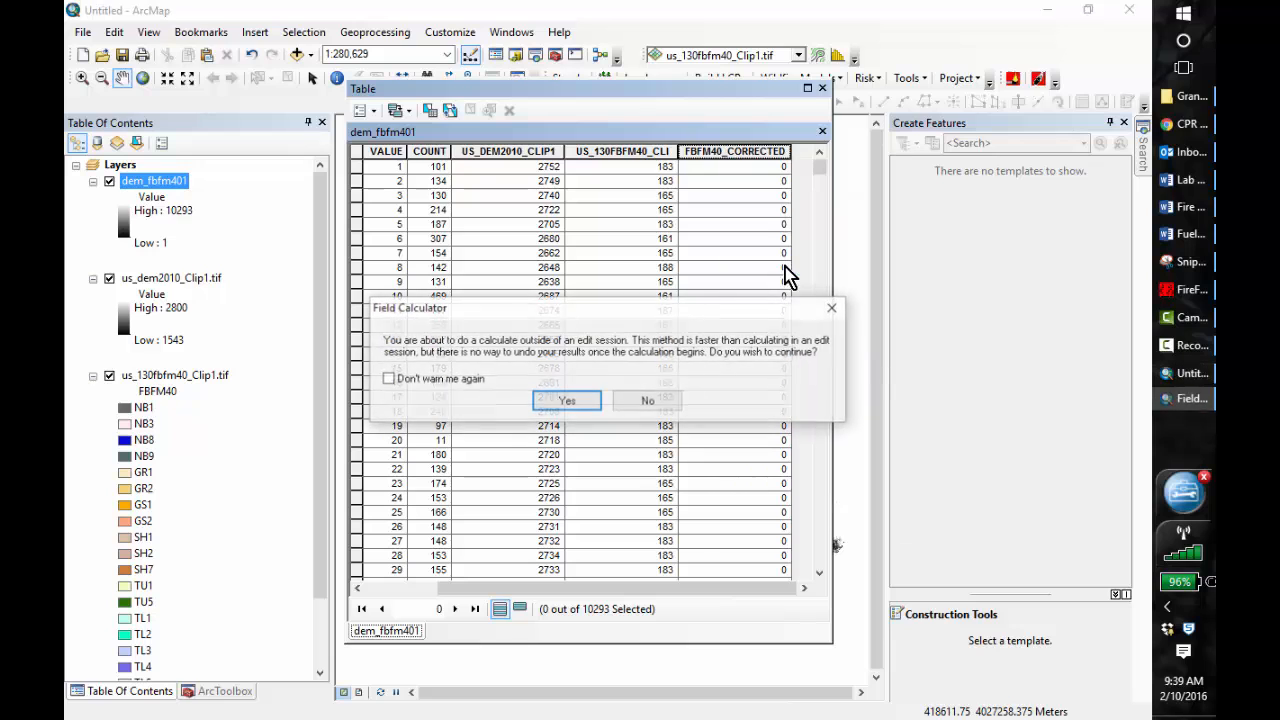
{"action": "left_click", "coordinate": [567, 404]}
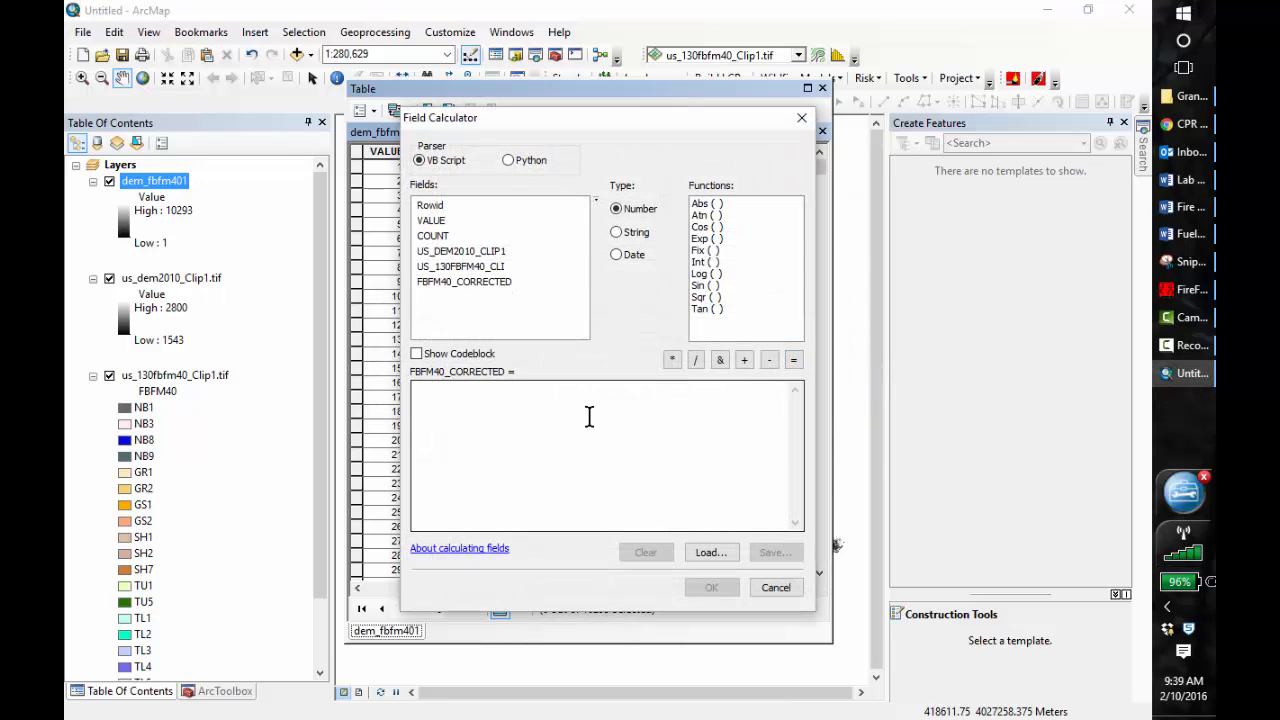
{"action": "double_click", "coordinate": [466, 268]}
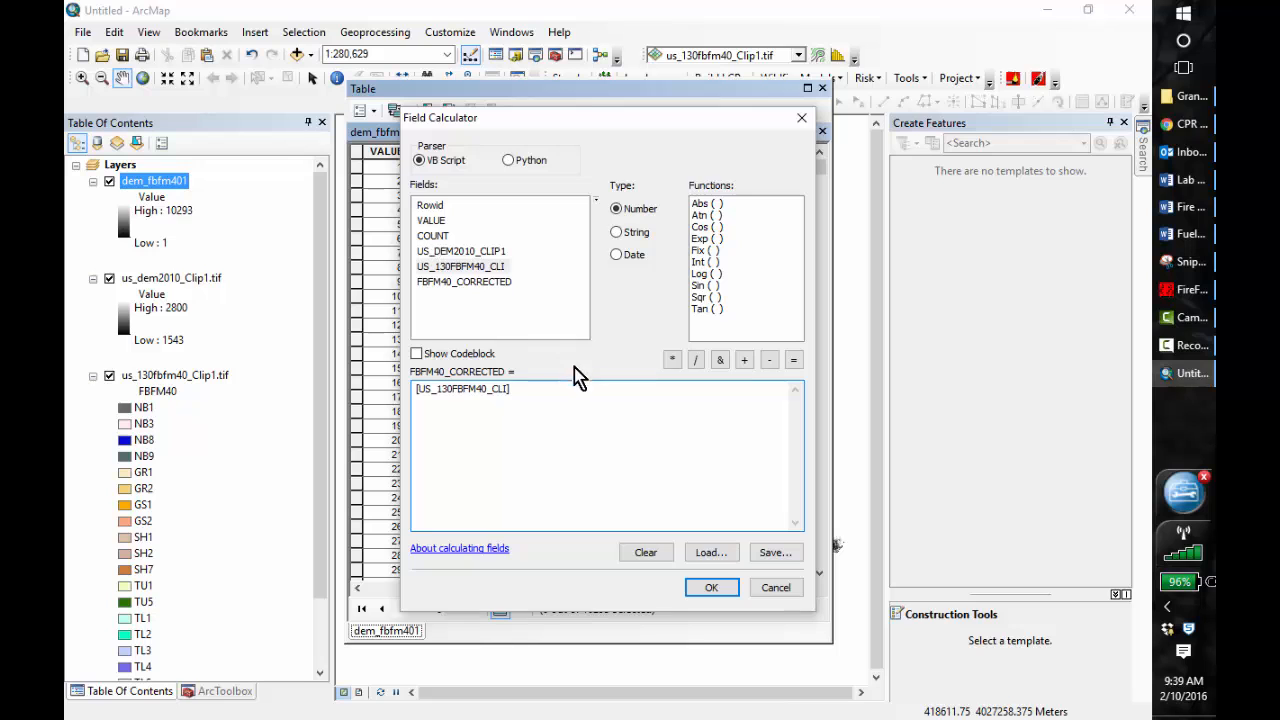
{"action": "left_click", "coordinate": [712, 588]}
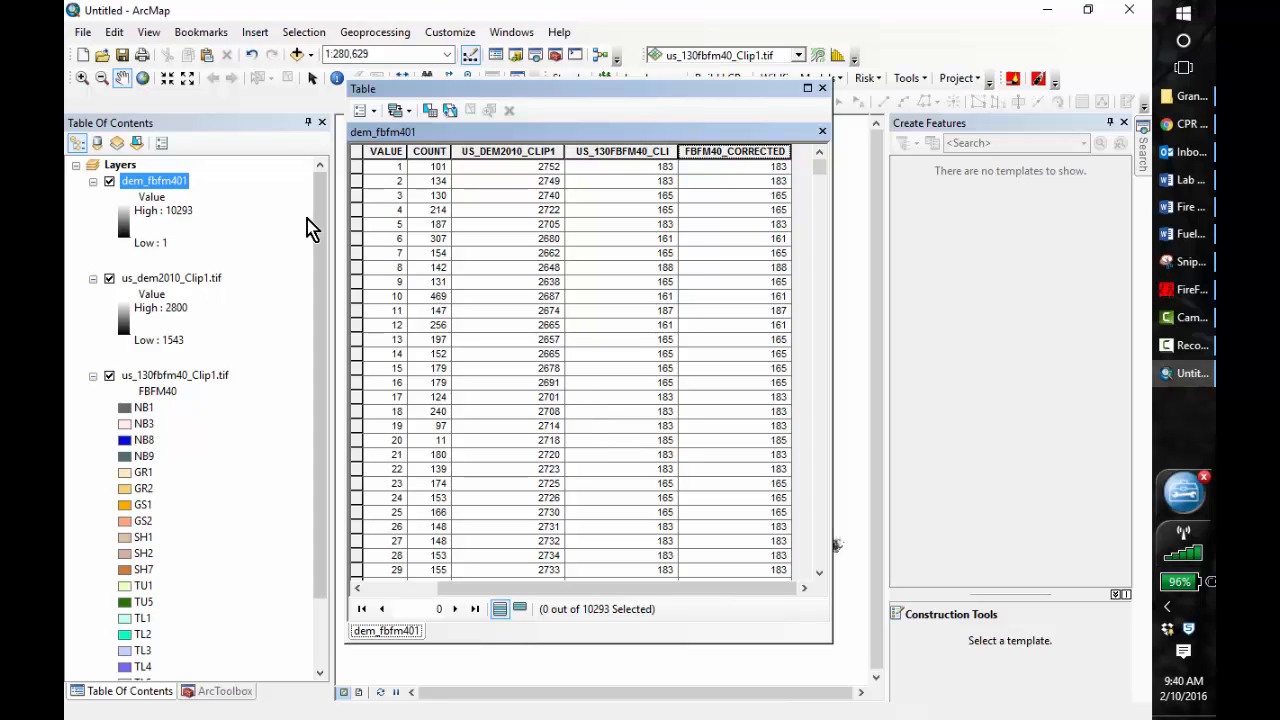
- Select the records where US_130FBFM40_CLI = 122 and US_DEM2010_CLIP1 meets a minimum elevation (>=), and show only the selected records
{"action": "left_click", "coordinate": [428, 110]}
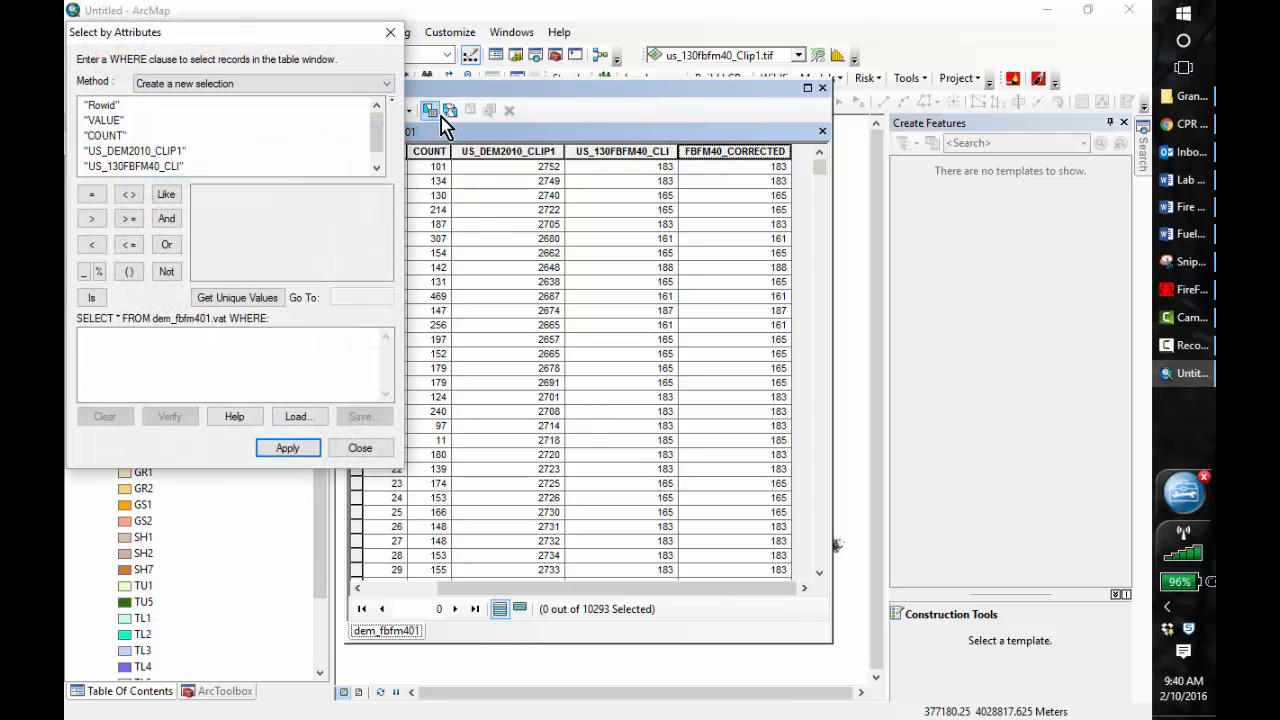
{"action": "left_click_drag", "start_coordinate": [215, 25], "coordinate": [410, 69]}
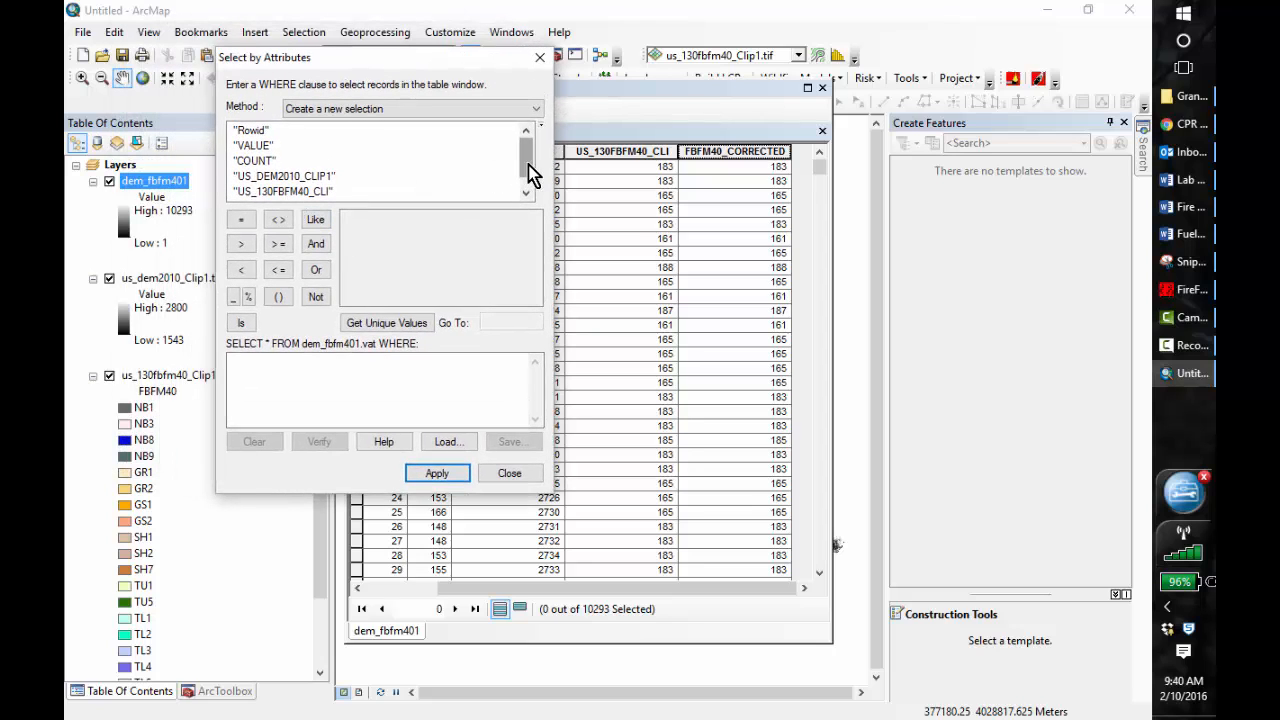
{"action": "double_click", "coordinate": [287, 192]}
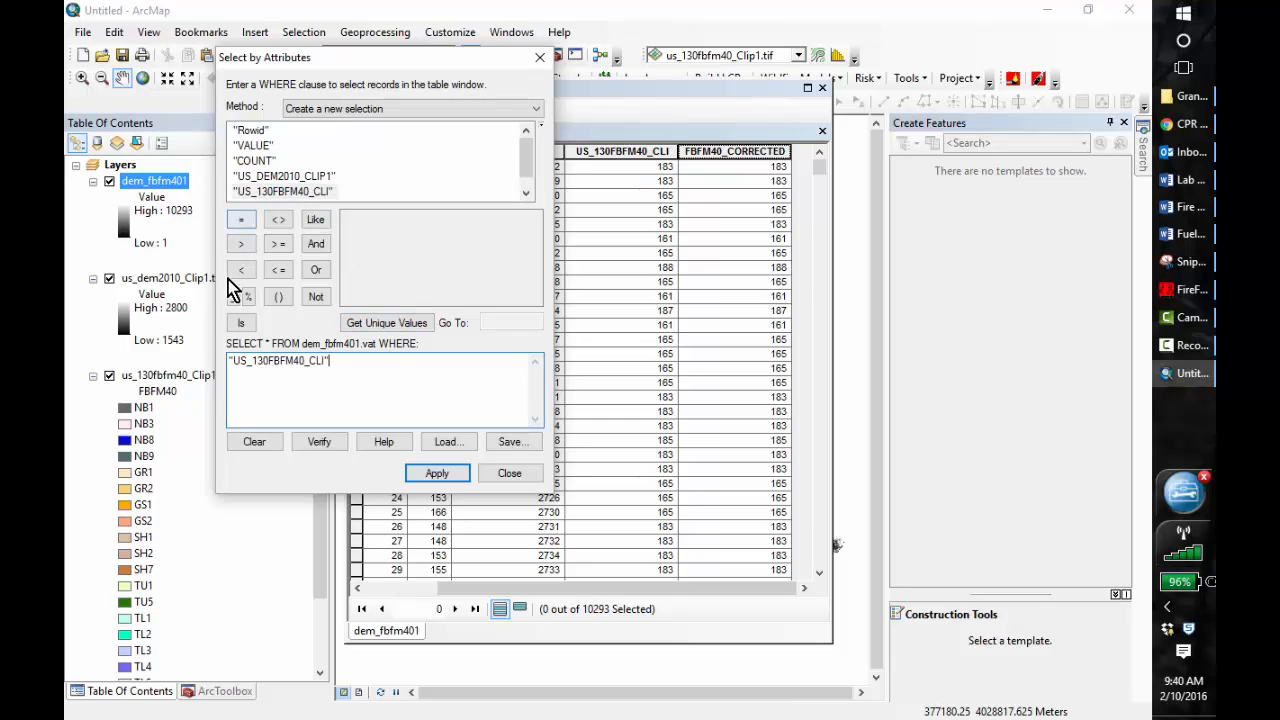
{"action": "left_click", "coordinate": [241, 220]}
{"action": "type", "text": "122"}
{"action": "left_click", "coordinate": [316, 245]}
{"action": "left_click", "coordinate": [300, 176]}
{"action": "double_click", "coordinate": [300, 176]}
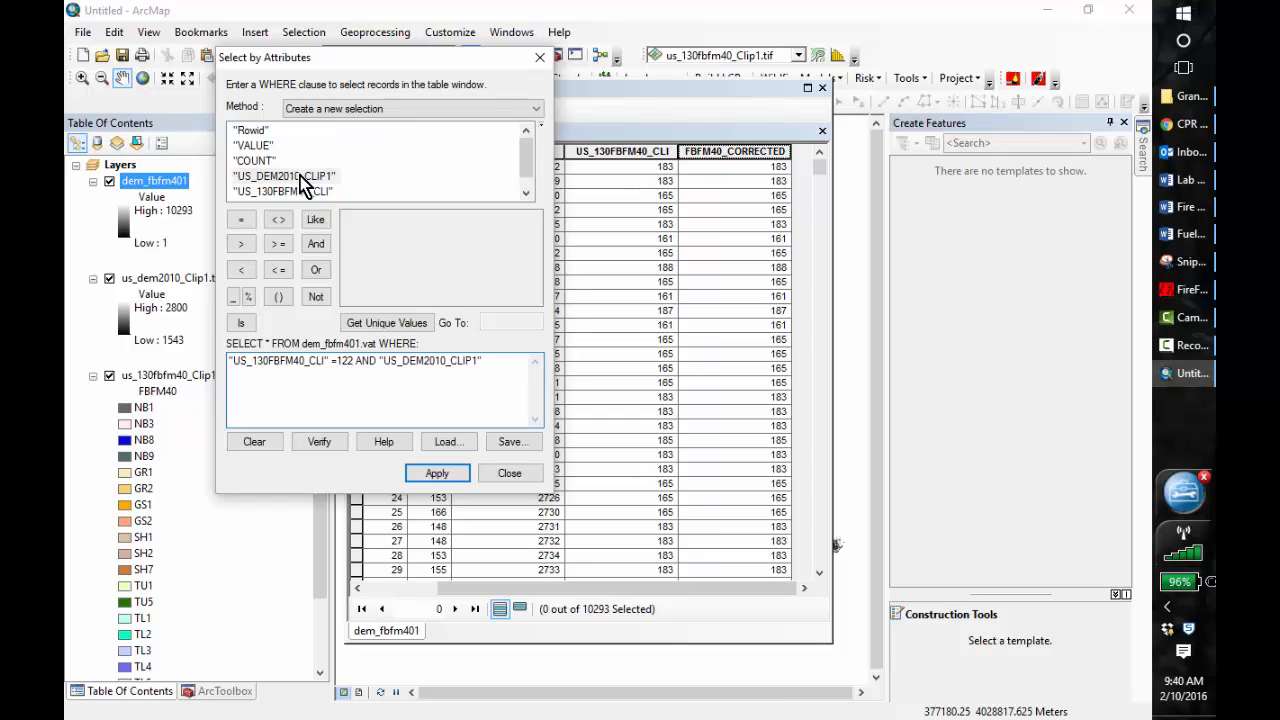
{"action": "left_click", "coordinate": [279, 244]}
{"action": "left_click", "coordinate": [438, 473]}
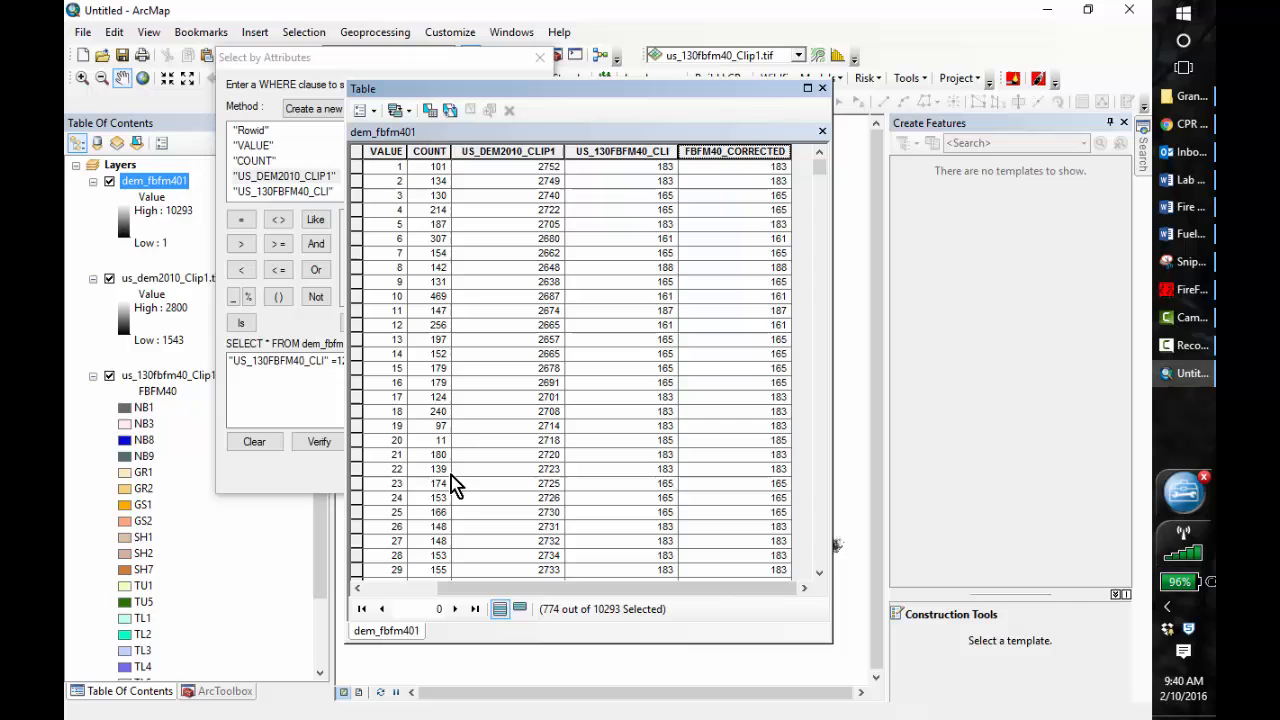
{"action": "left_click", "coordinate": [523, 609]}
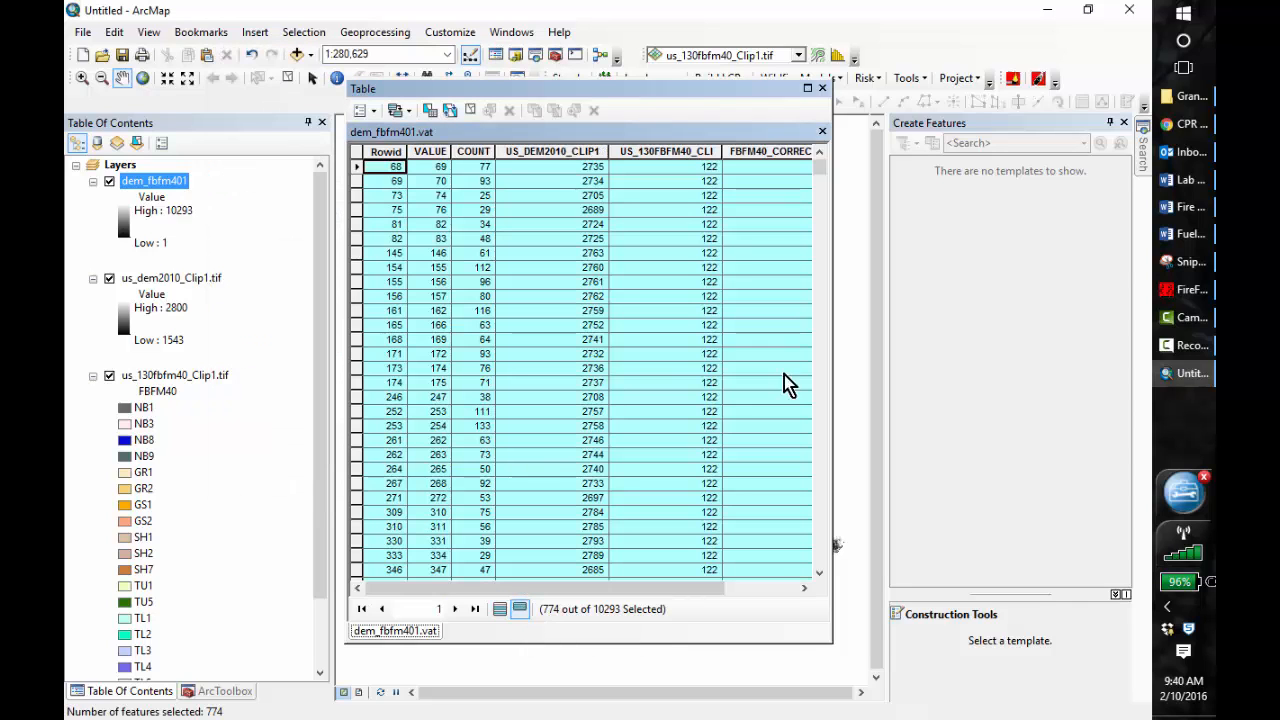
- Calculate FBFM40_CORRECTED as 183 for the selected records with the Field Calculator
{"action": "left_click_drag", "start_coordinate": [821, 172], "coordinate": [822, 161]}
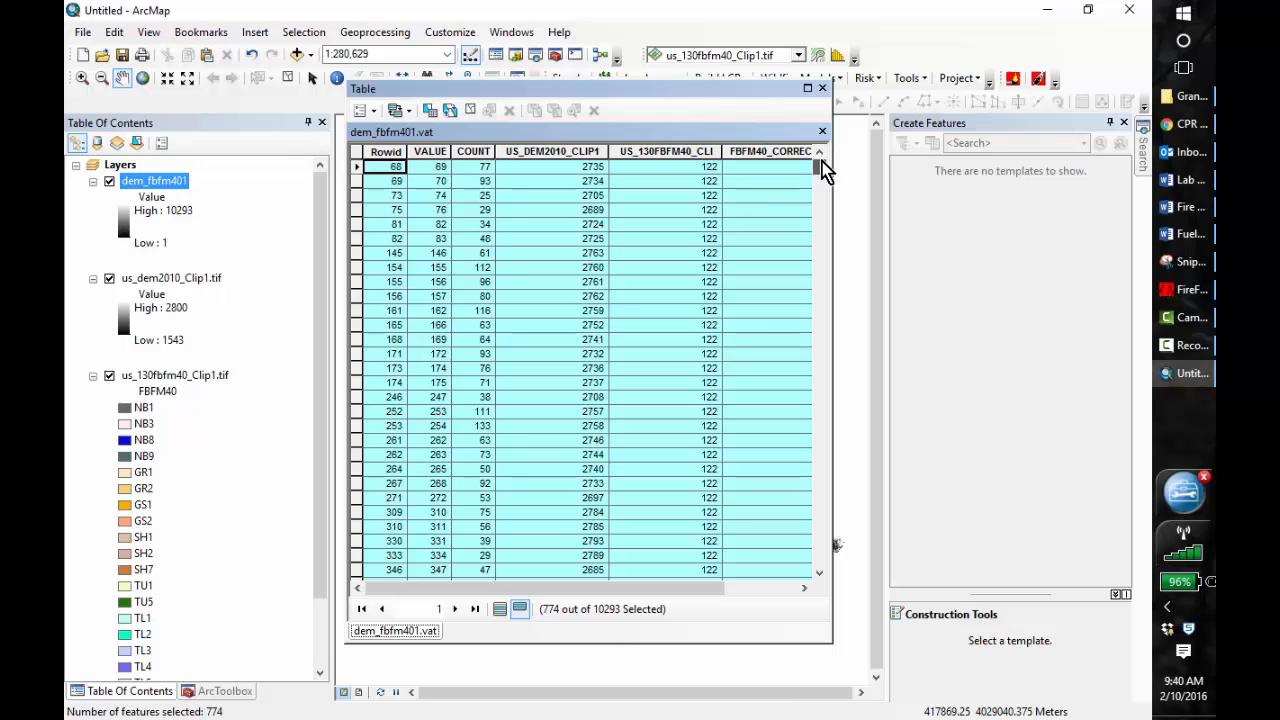
{"action": "left_click", "coordinate": [804, 589]}
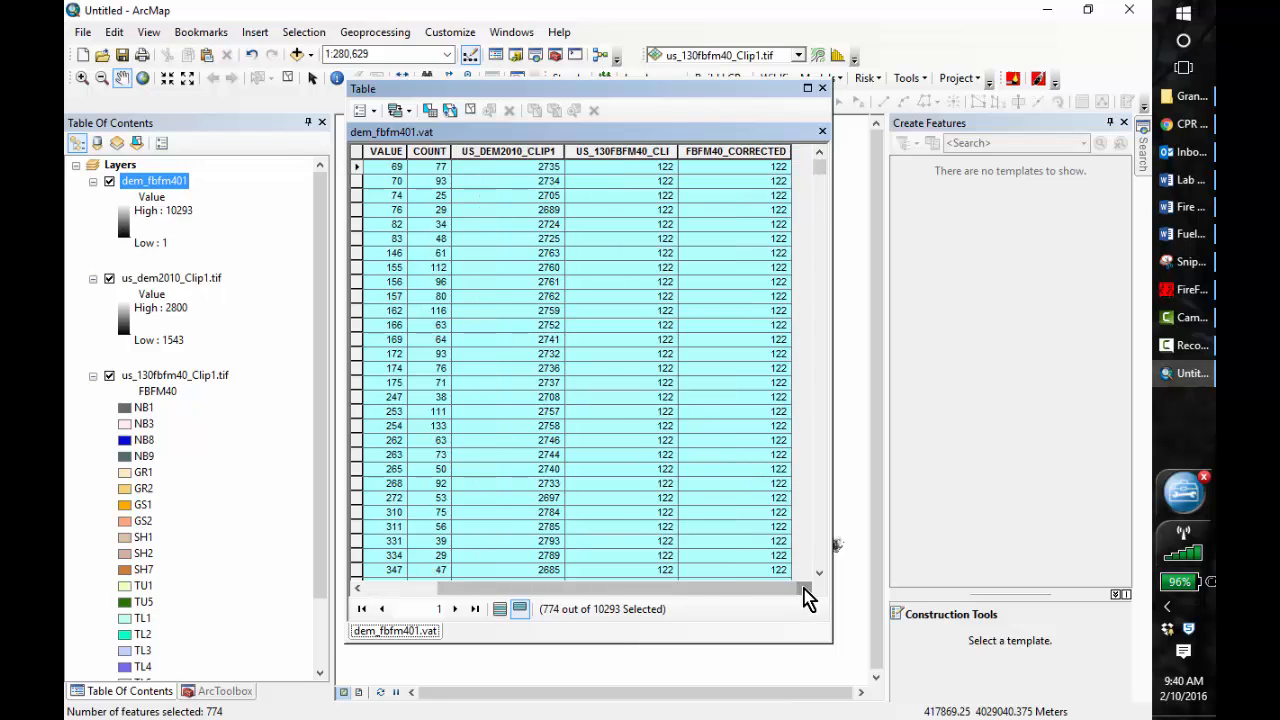
{"action": "right_click", "coordinate": [736, 150]}
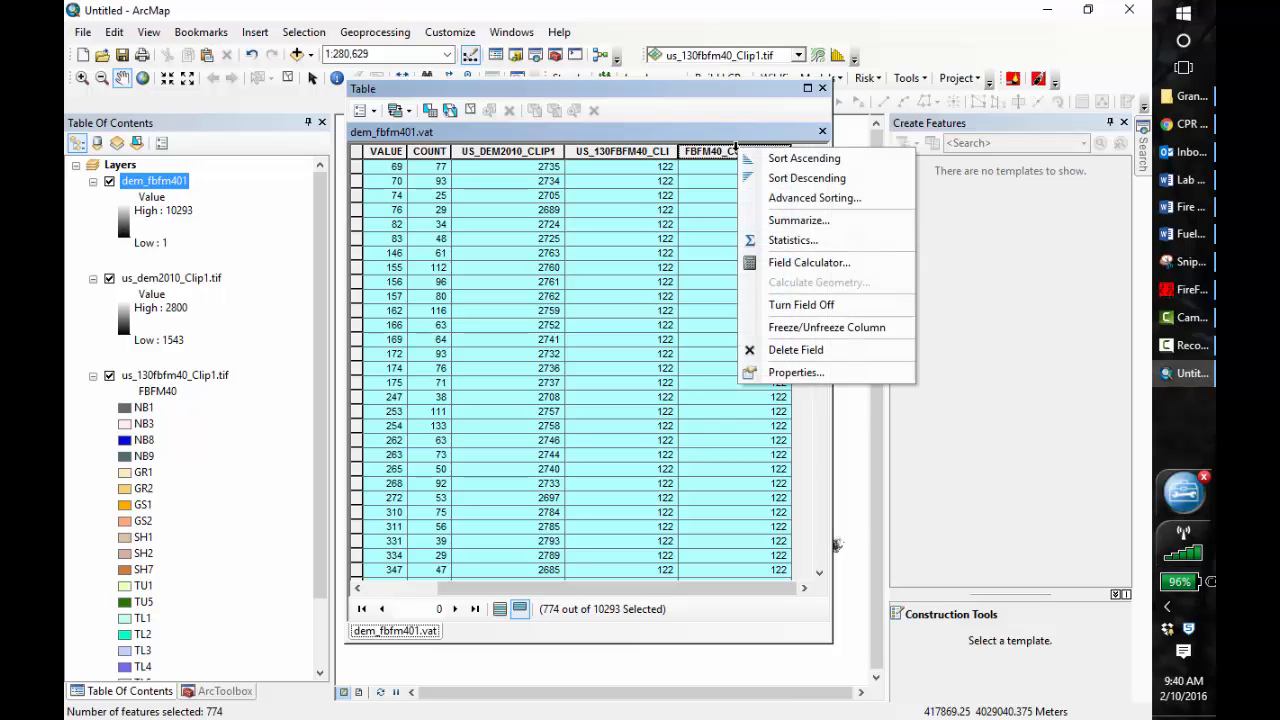
{"action": "left_click", "coordinate": [790, 264]}
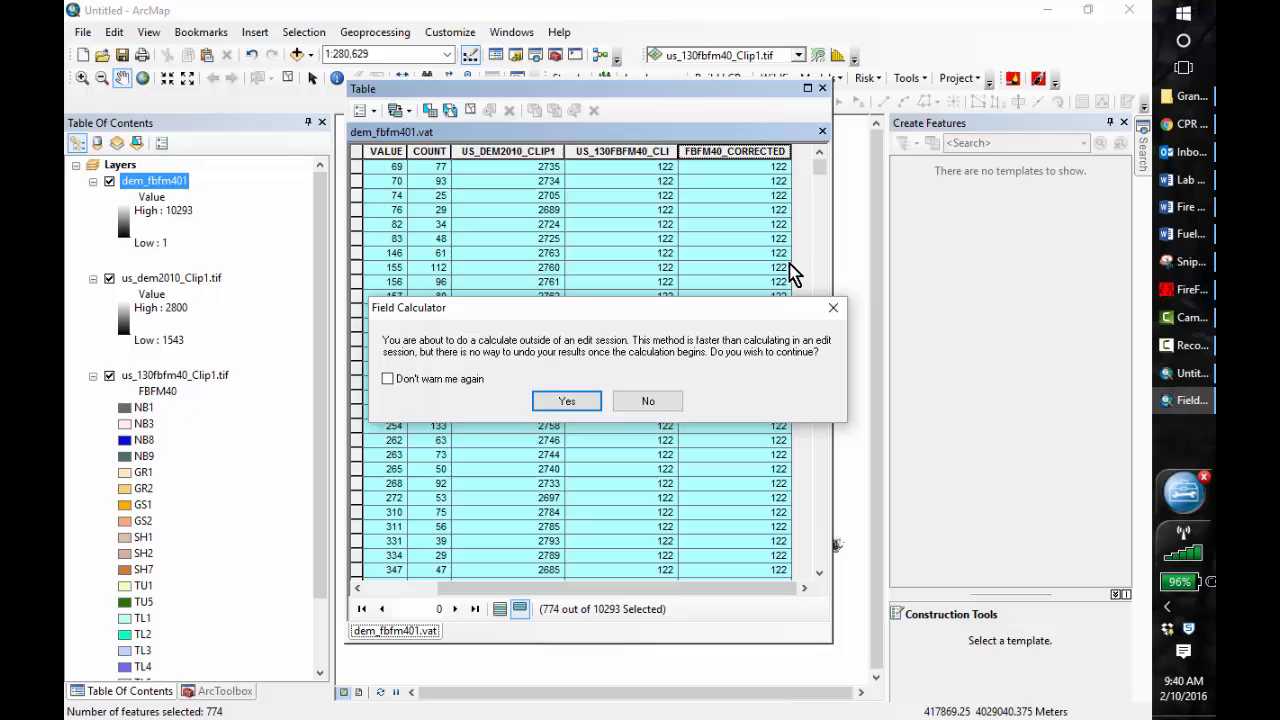
{"action": "left_click", "coordinate": [567, 401]}
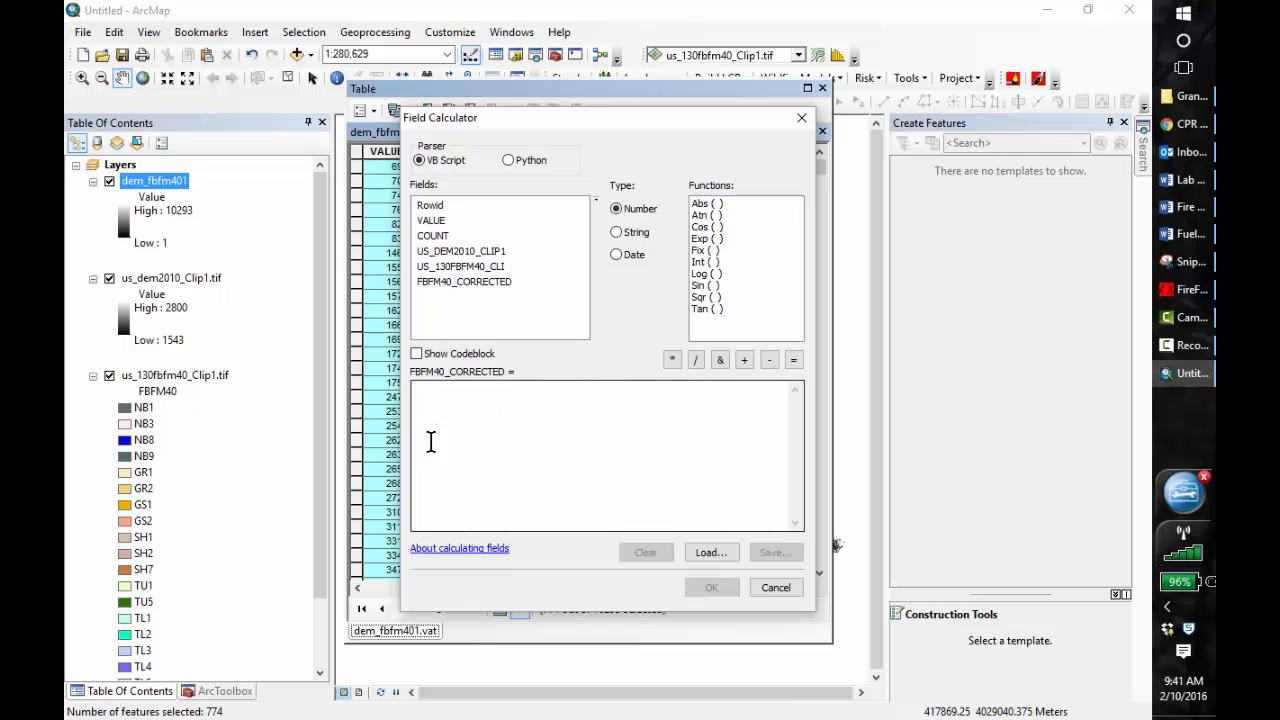
{"action": "left_click", "coordinate": [461, 398]}
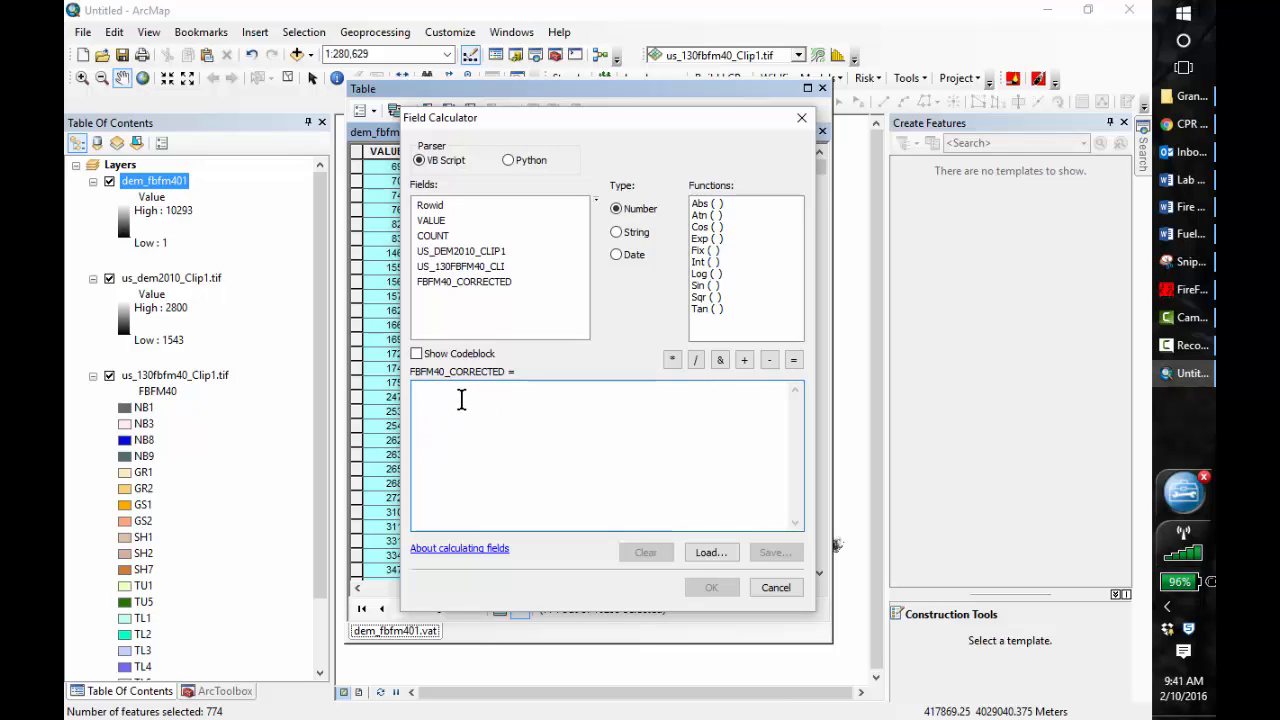
{"action": "type", "text": "183"}
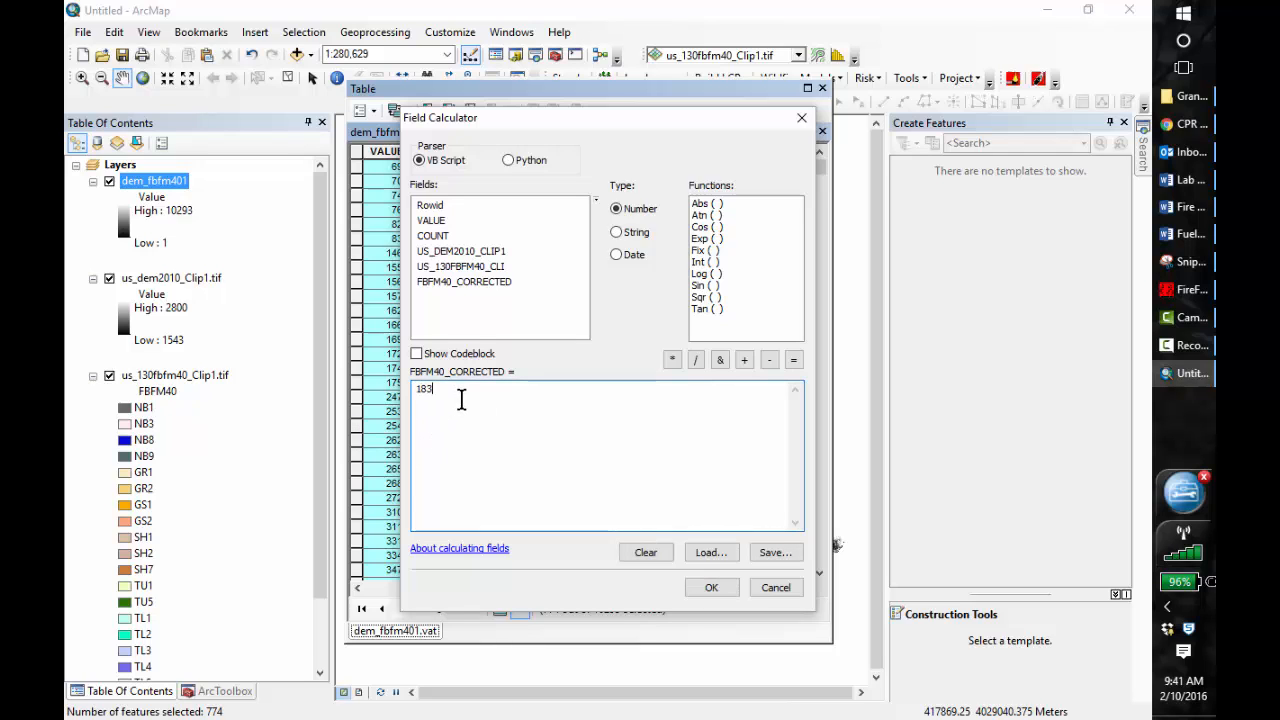
{"action": "left_click", "coordinate": [710, 588]}
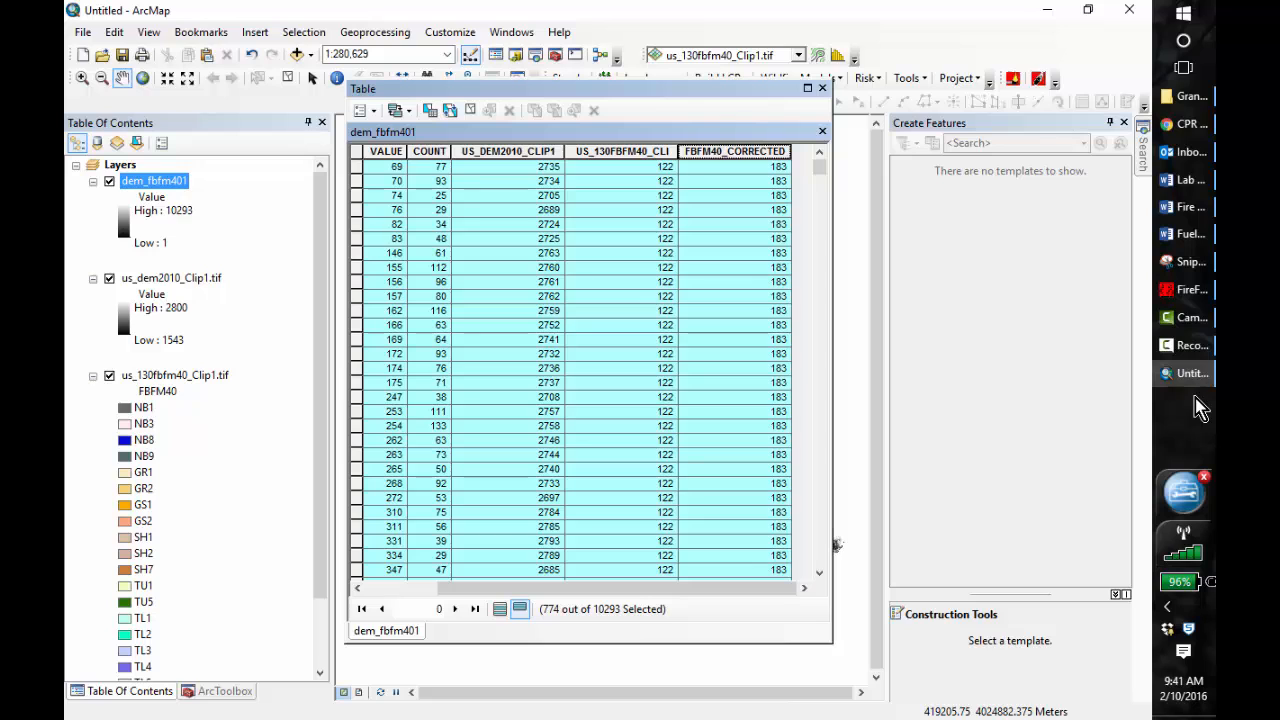
- Close the attribute table and save the map document as Lesson4 in the Lesson_4 folder
{"action": "left_click", "coordinate": [823, 88]}
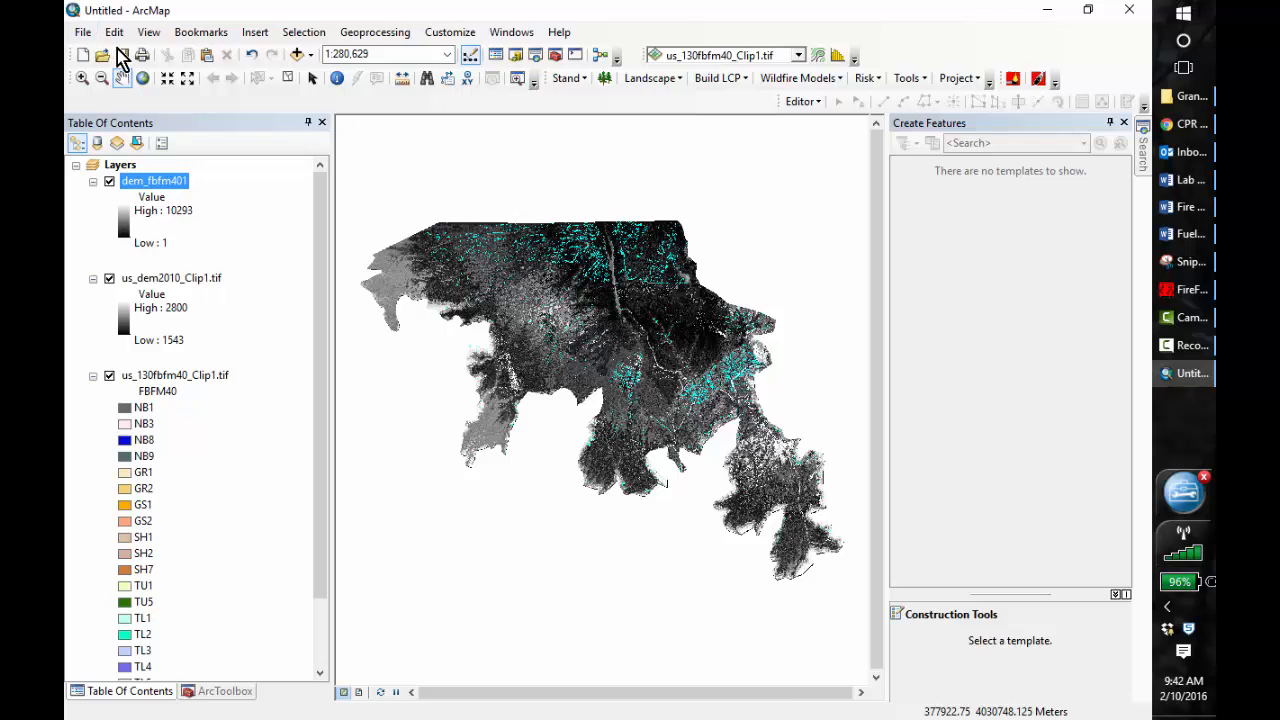
{"action": "left_click", "coordinate": [85, 33]}
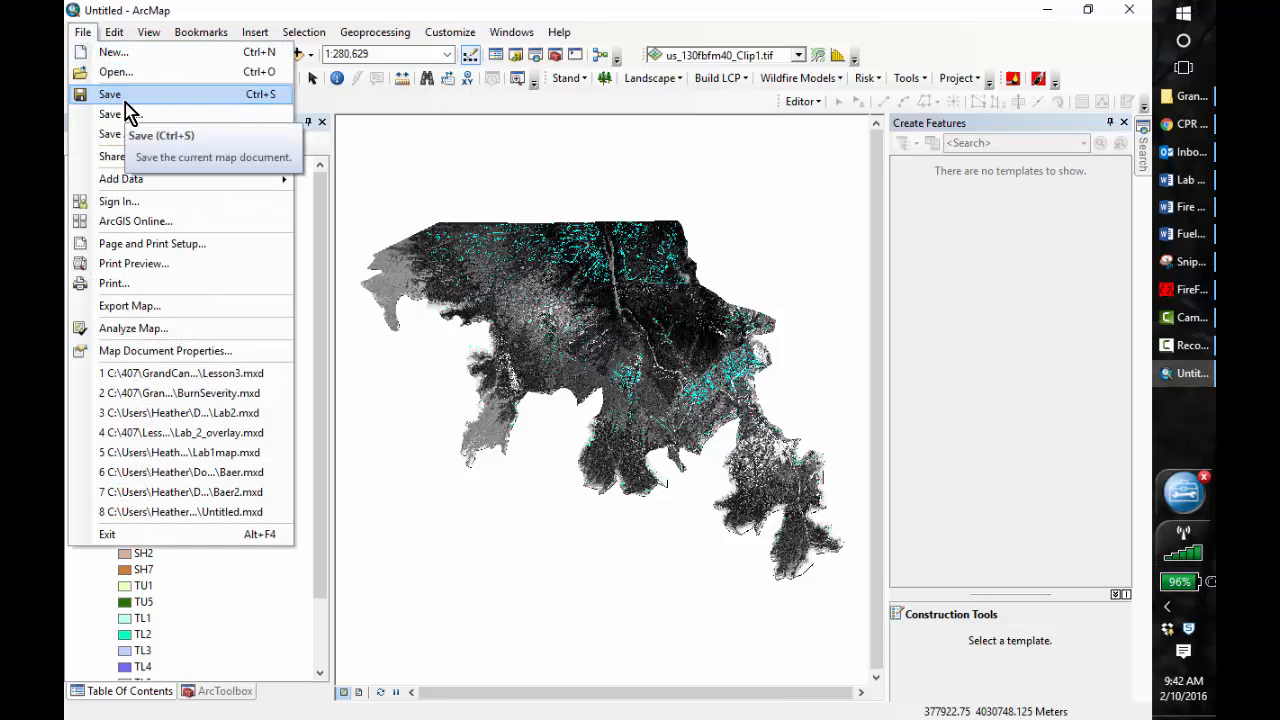
{"action": "left_click", "coordinate": [127, 115]}
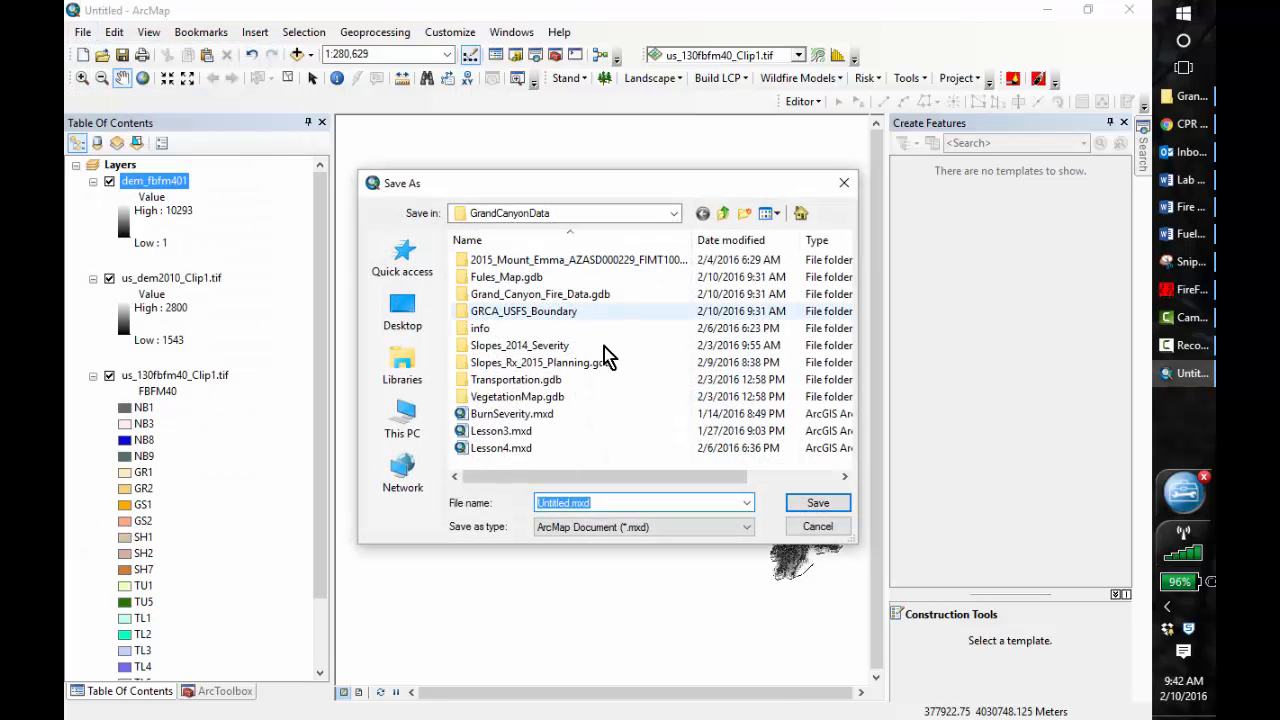
{"action": "left_click", "coordinate": [727, 214]}
{"action": "double_click", "coordinate": [515, 364]}
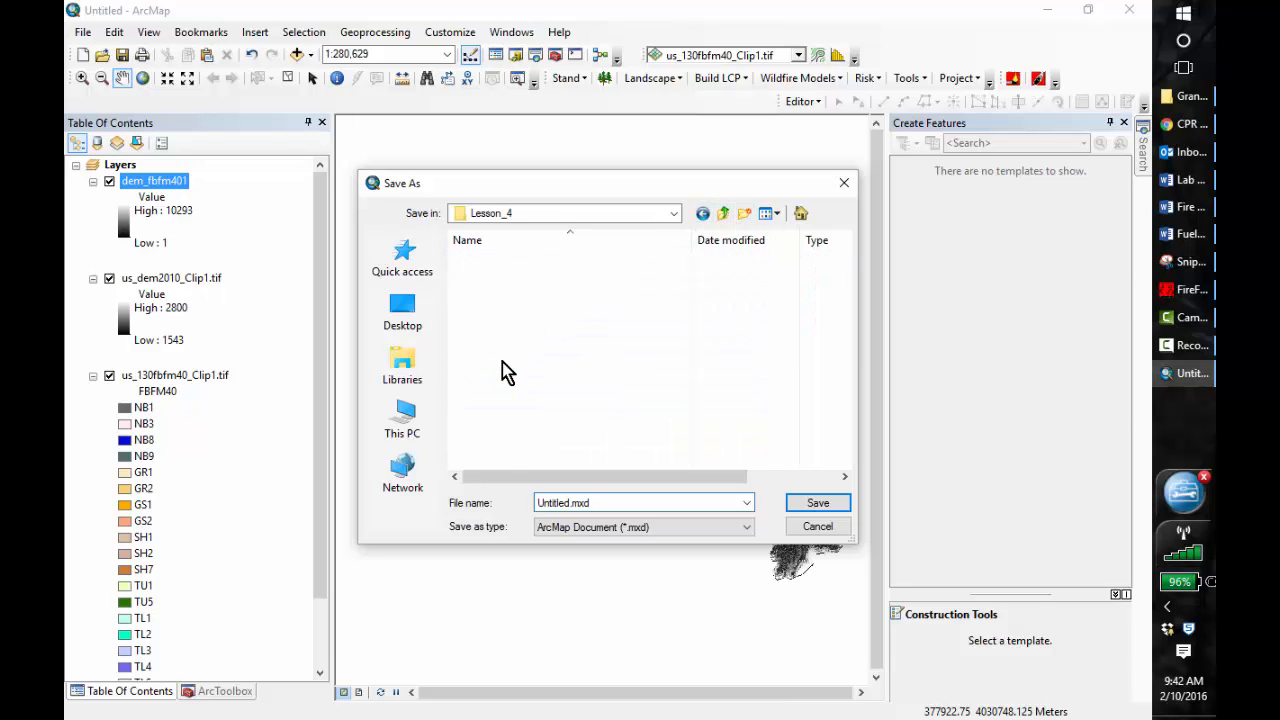
{"action": "double_click", "coordinate": [572, 503]}
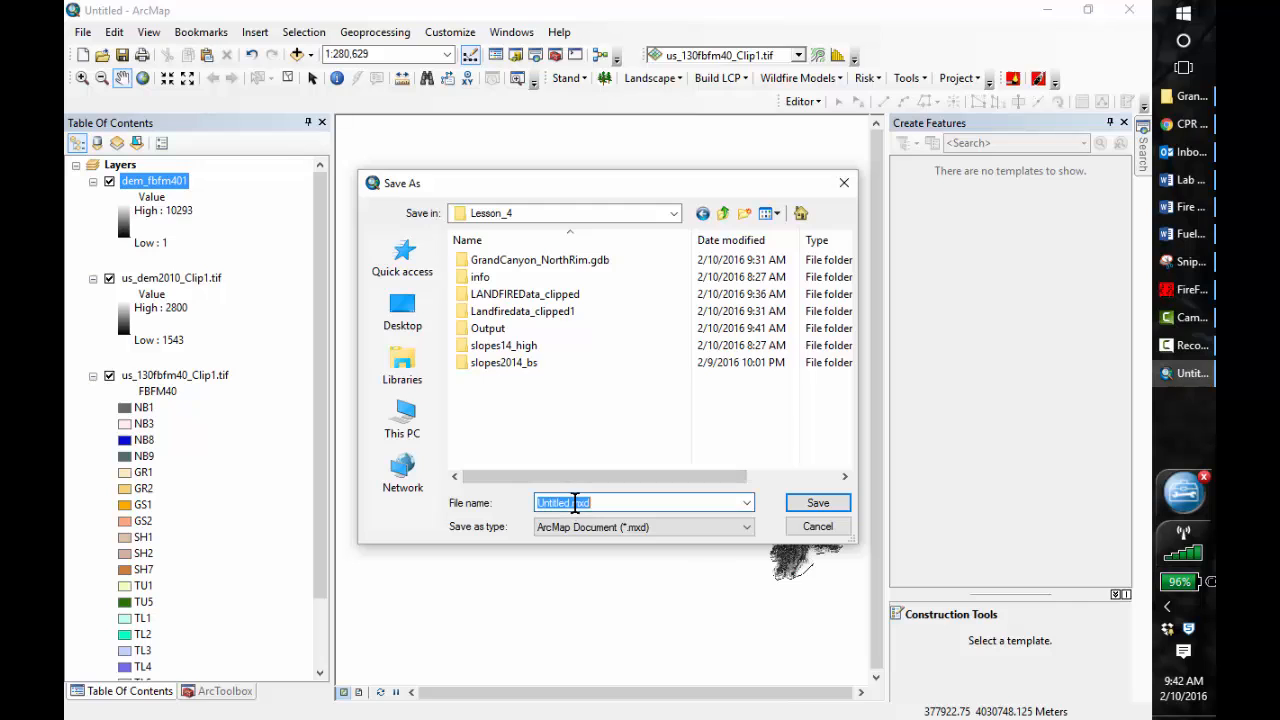
{"action": "type", "text": "Lesson4"}
{"action": "left_click", "coordinate": [810, 505]}
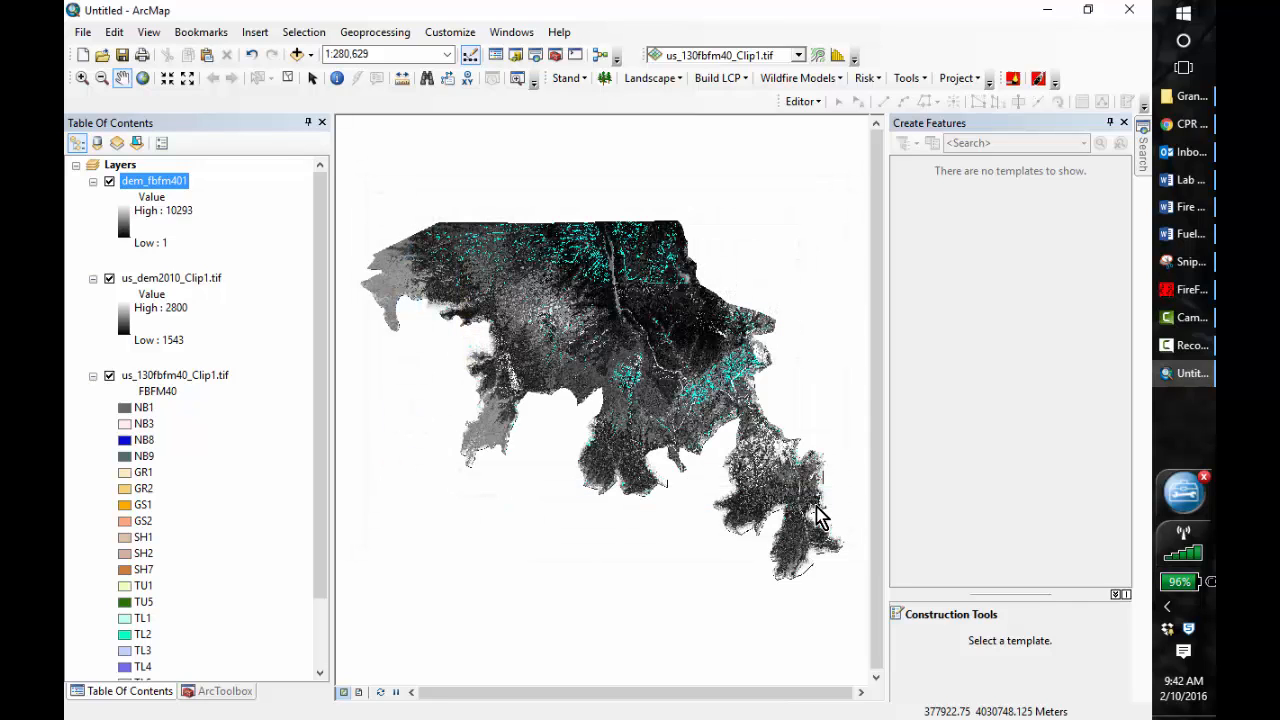
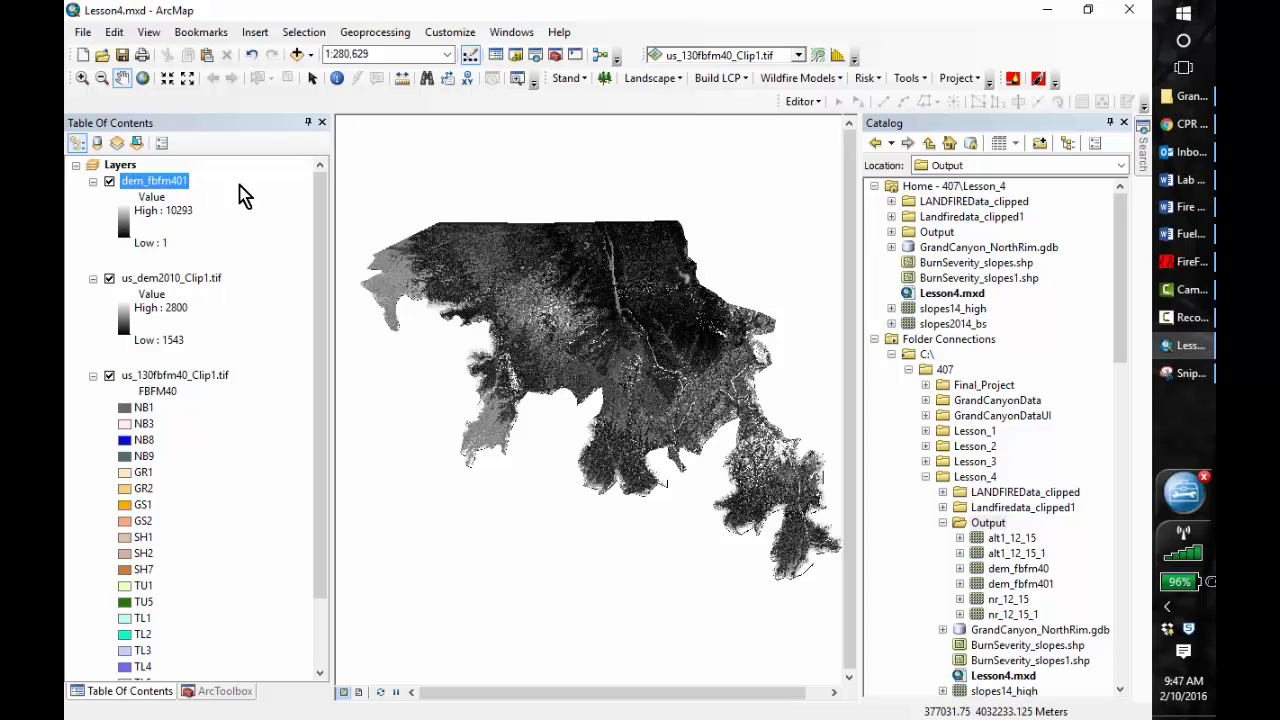
- Set up the Spatial Analyst Lookup tool with dem_fbfm401 as the input raster and FBFM40_CORRECTED as the lookup field
{"action": "left_click", "coordinate": [147, 691]}
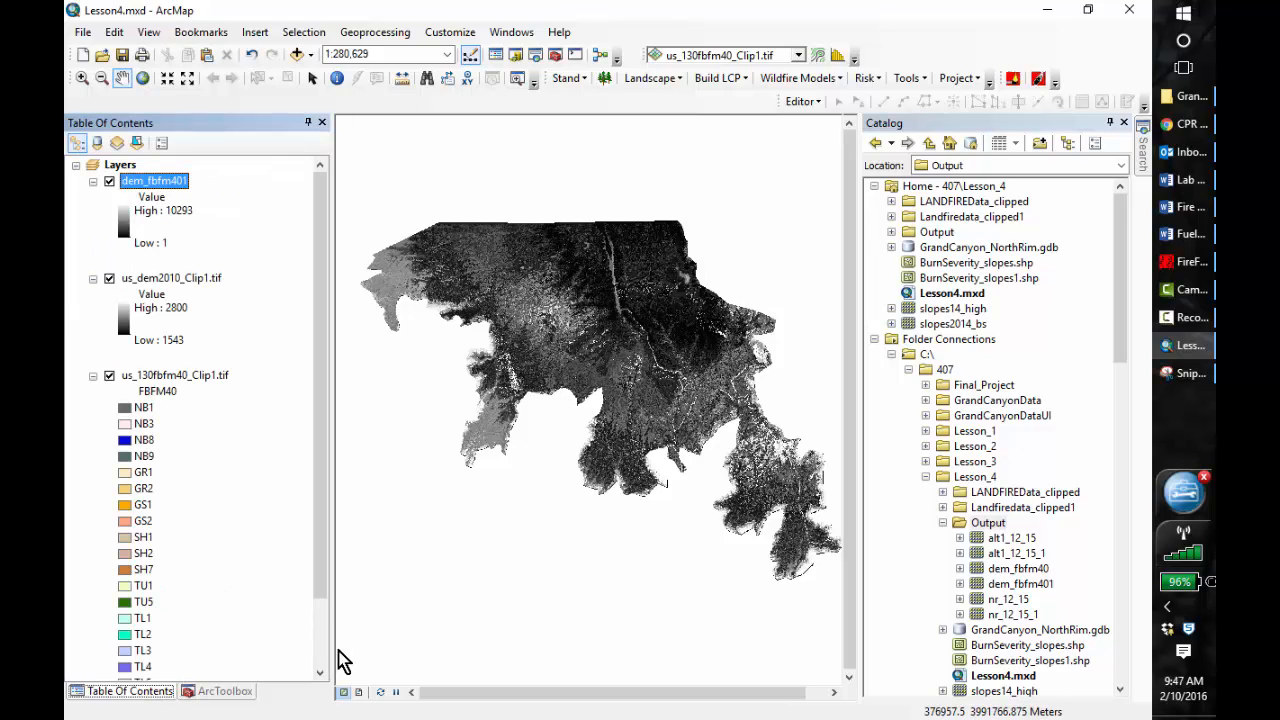
{"action": "left_click", "coordinate": [230, 690]}
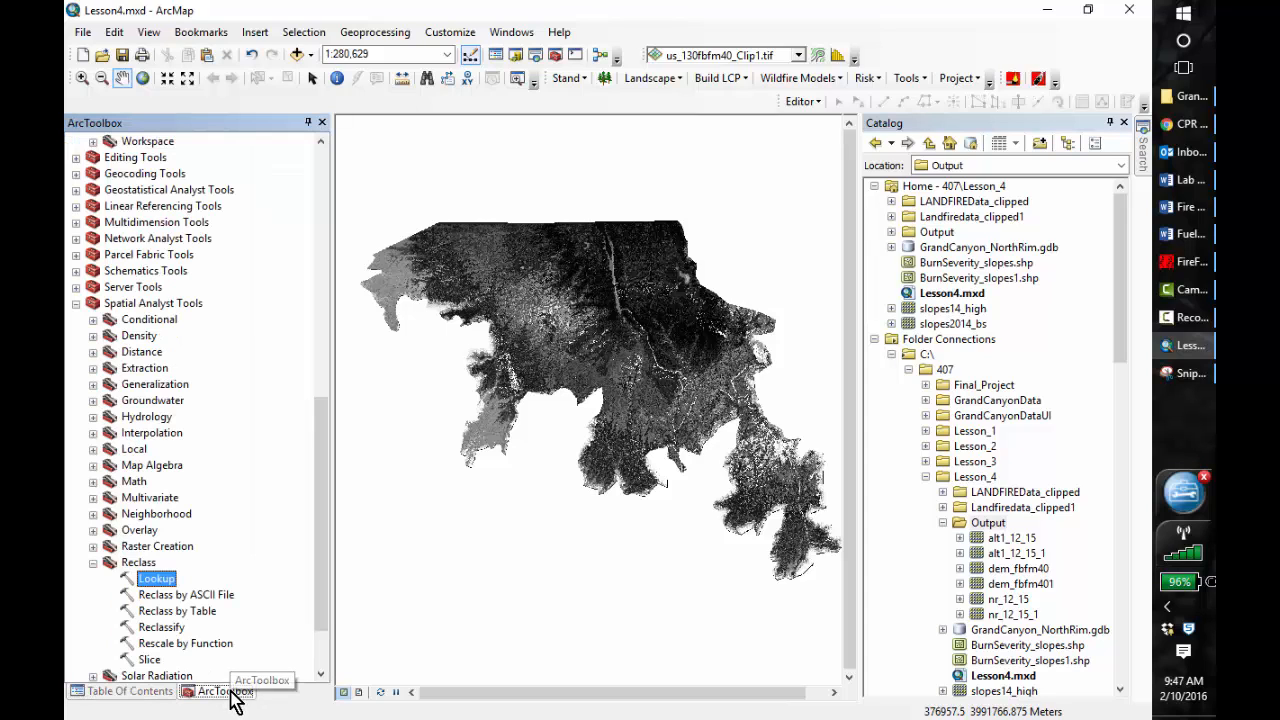
{"action": "left_click", "coordinate": [93, 562]}
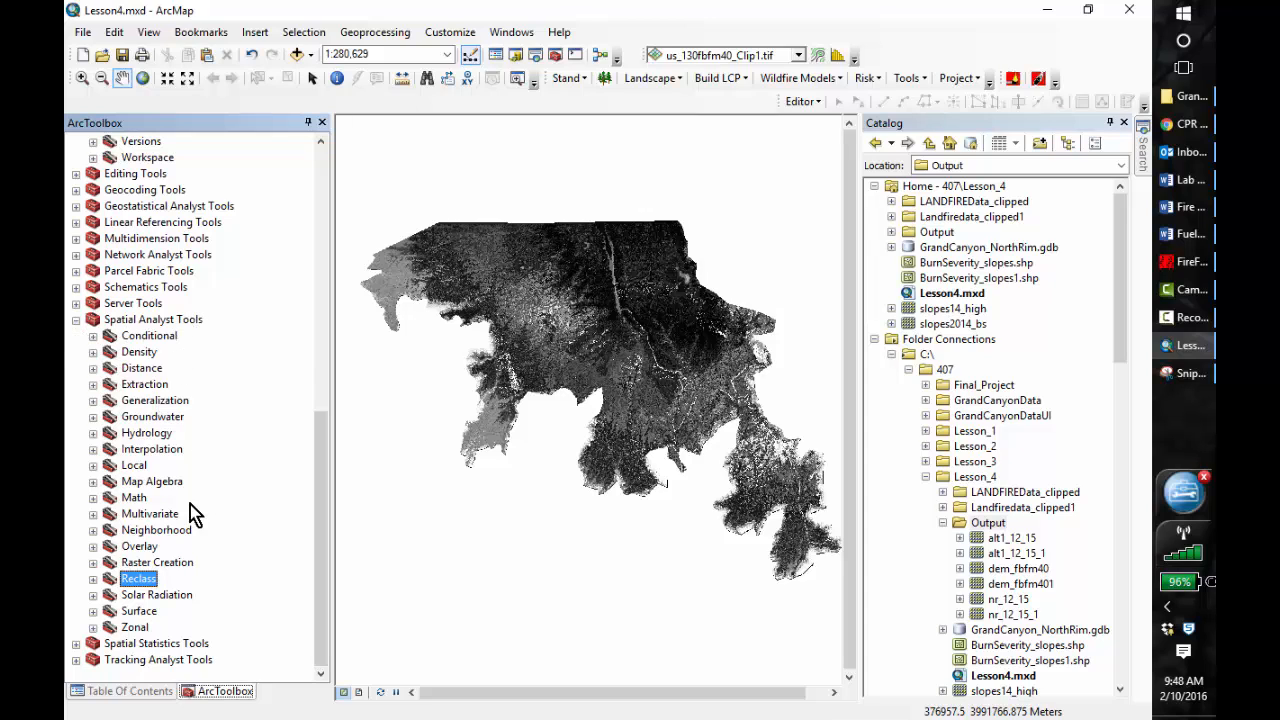
{"action": "left_click", "coordinate": [92, 579]}
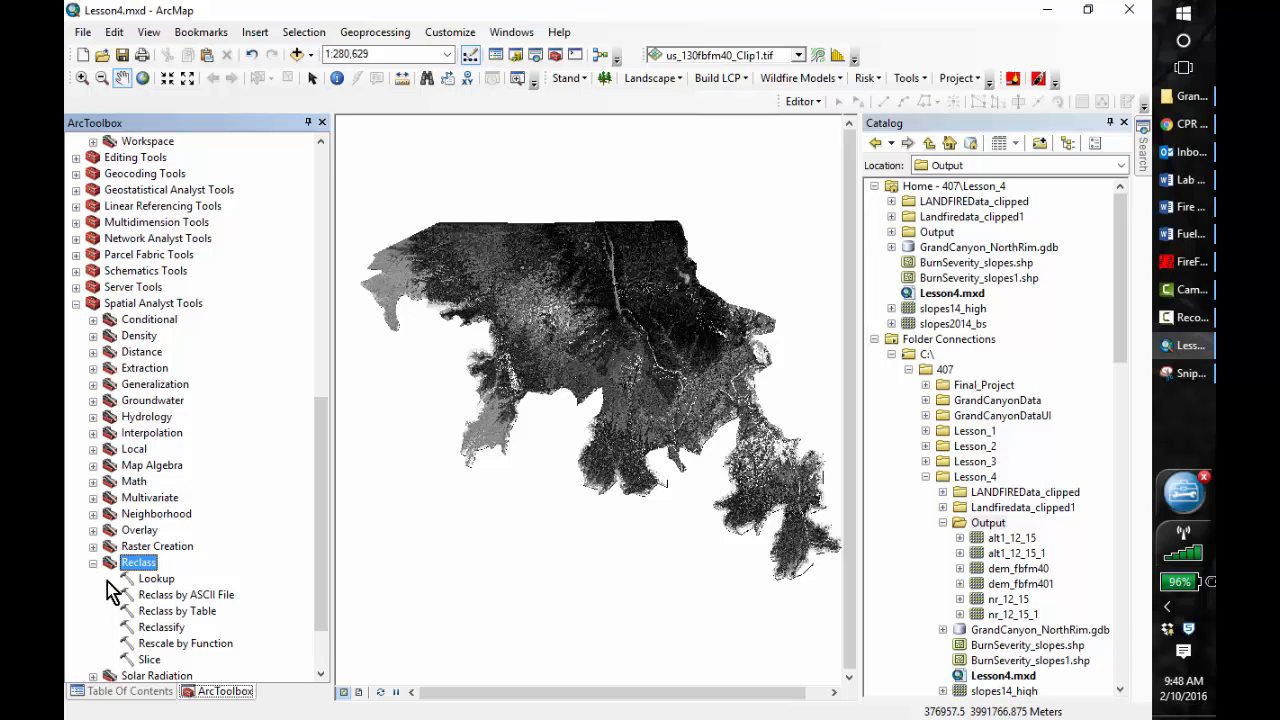
{"action": "double_click", "coordinate": [152, 580]}
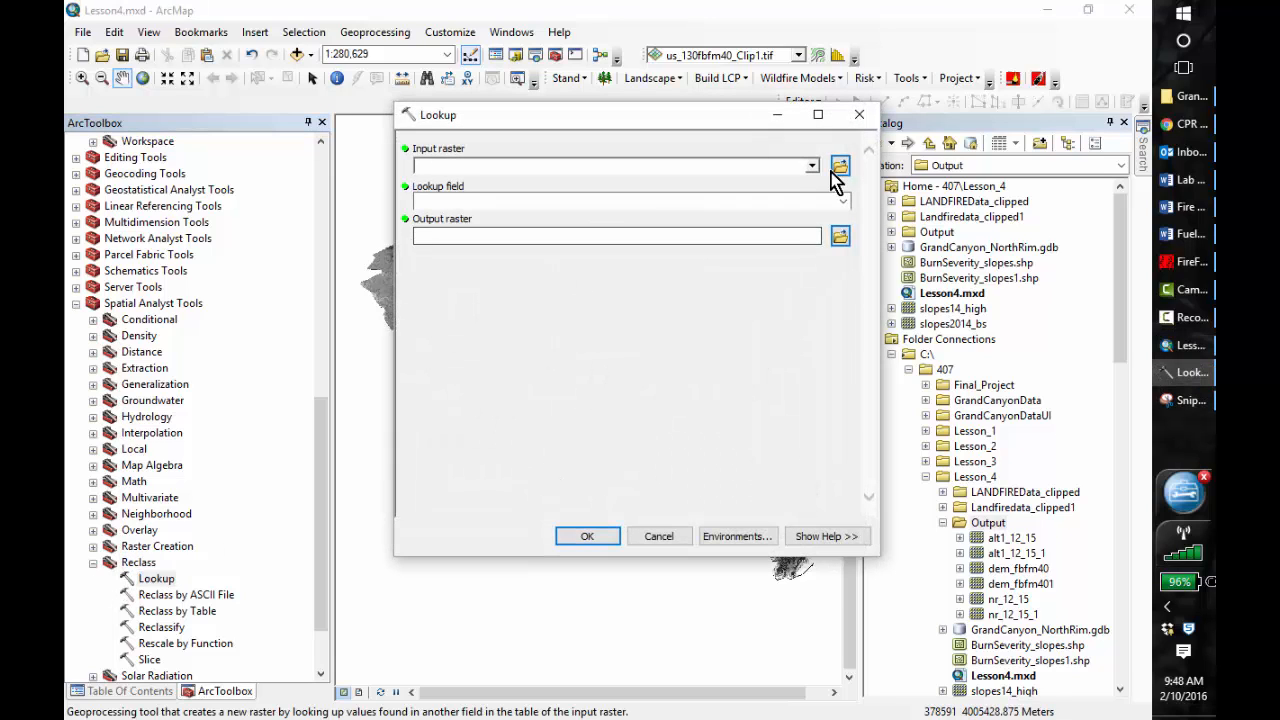
{"action": "left_click", "coordinate": [813, 168]}
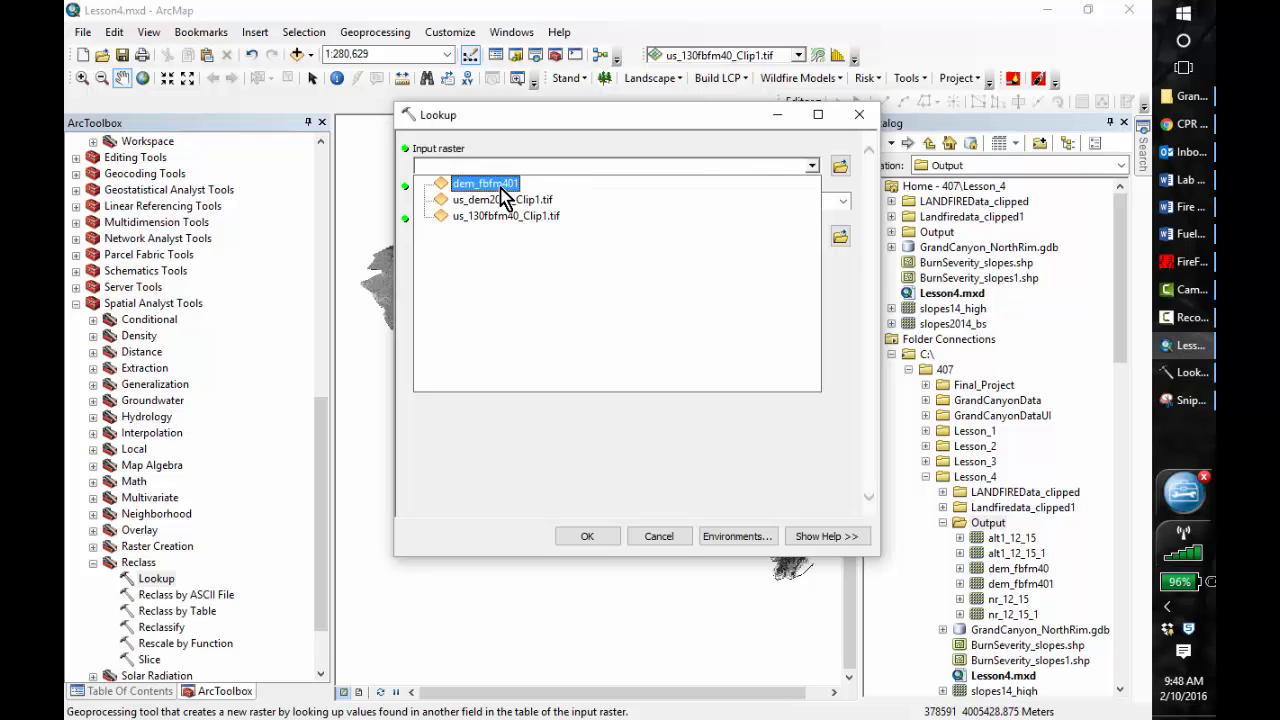
{"action": "left_click", "coordinate": [500, 186]}
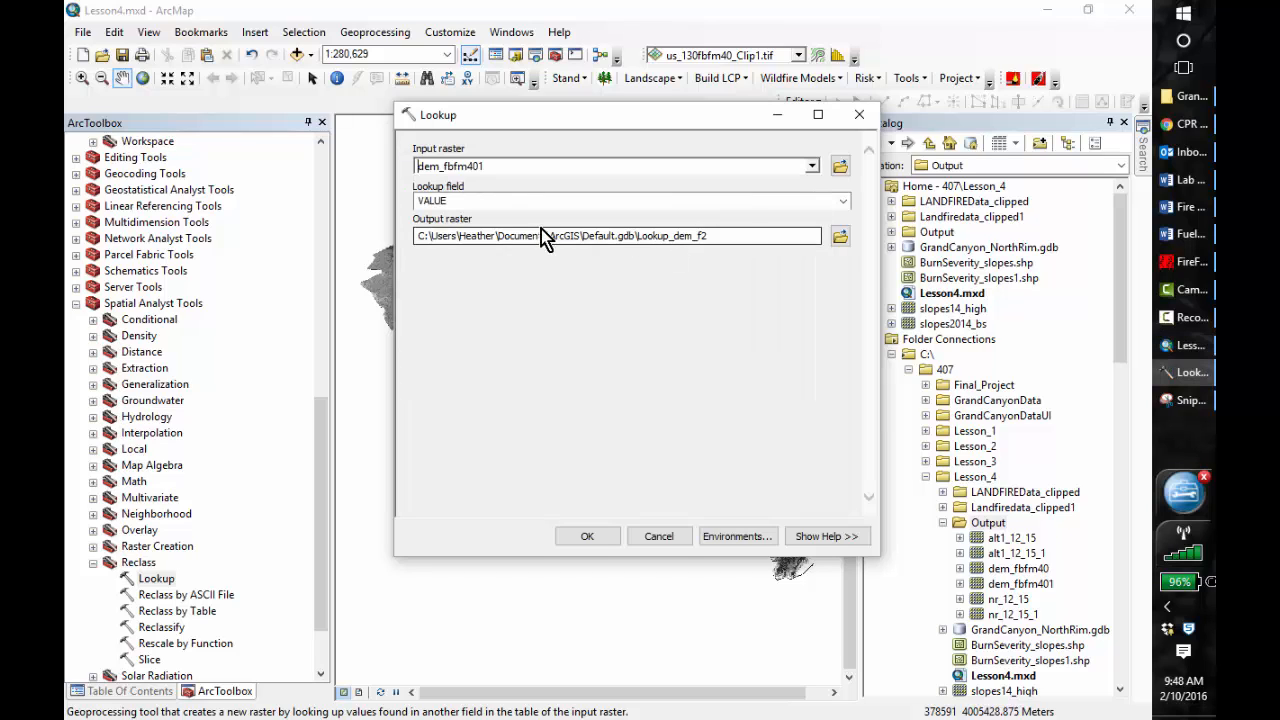
{"action": "left_click", "coordinate": [844, 200]}
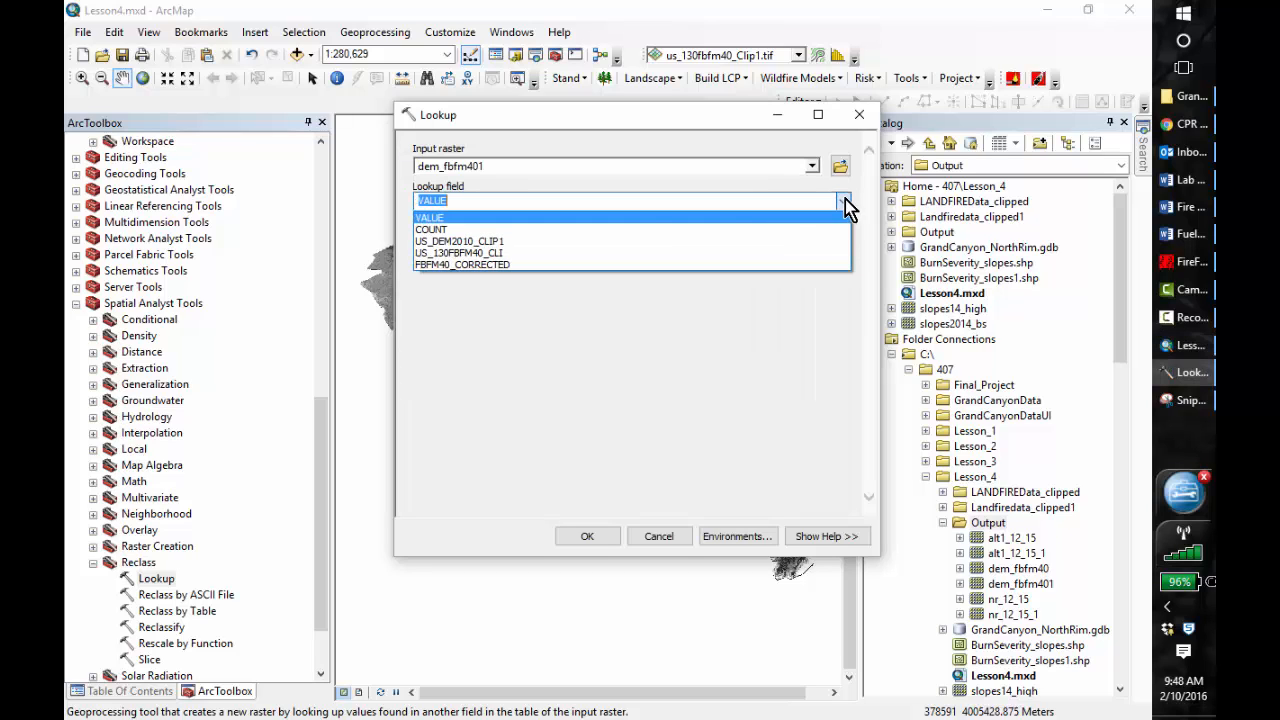
{"action": "left_click", "coordinate": [593, 264]}
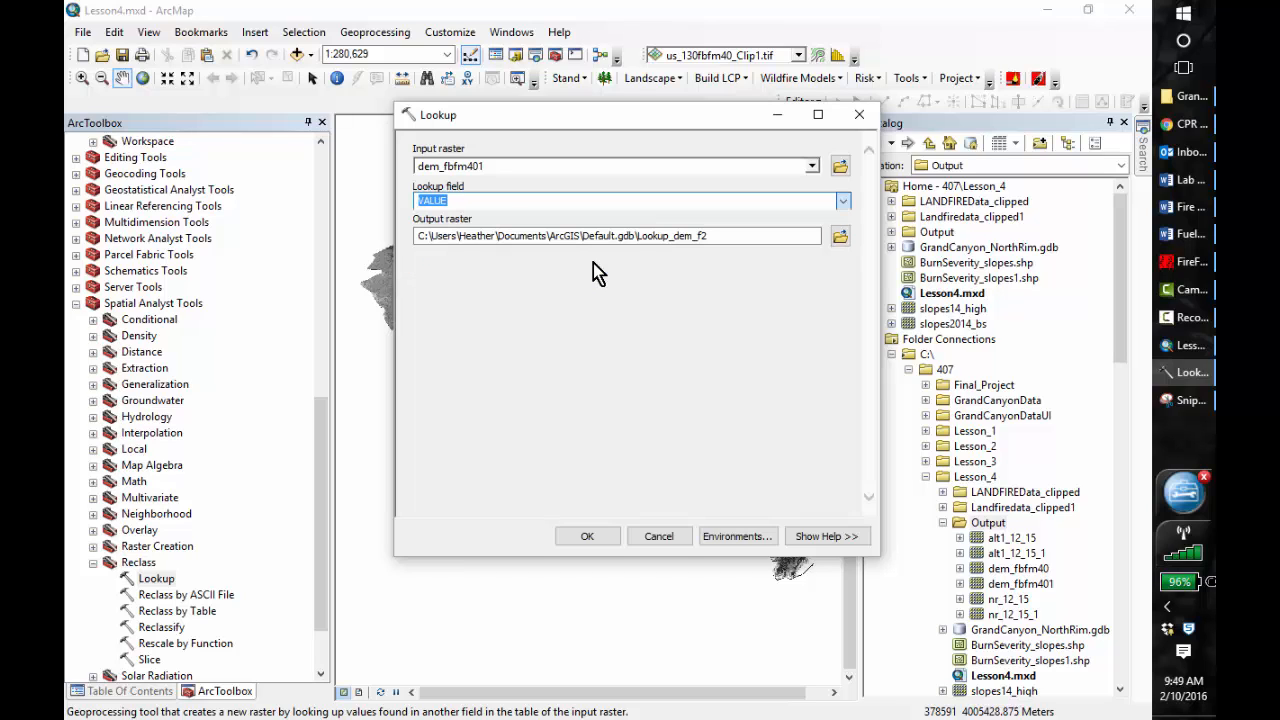
- Name the Lookup output raster fbfm40_corrr in the Output folder, run the tool and display the layer list
{"action": "left_click", "coordinate": [839, 238]}
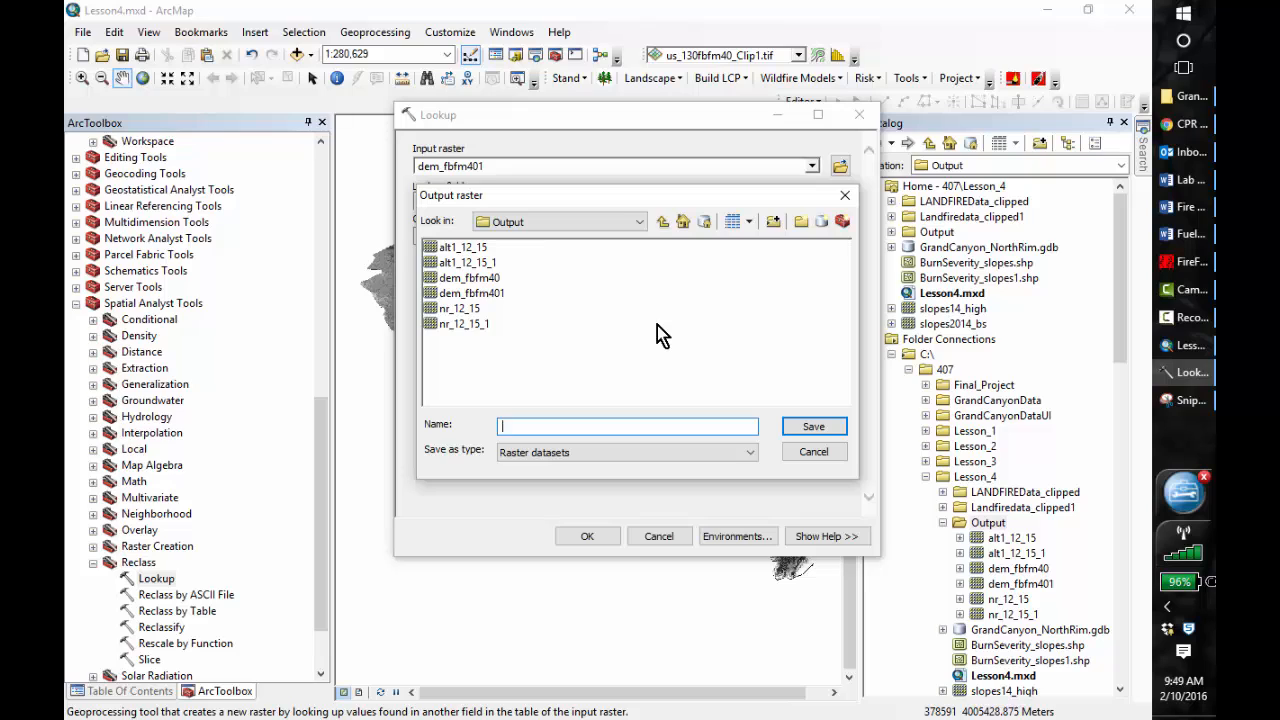
{"action": "type", "text": "fbfm40_corrr"}
{"action": "left_click", "coordinate": [813, 428]}
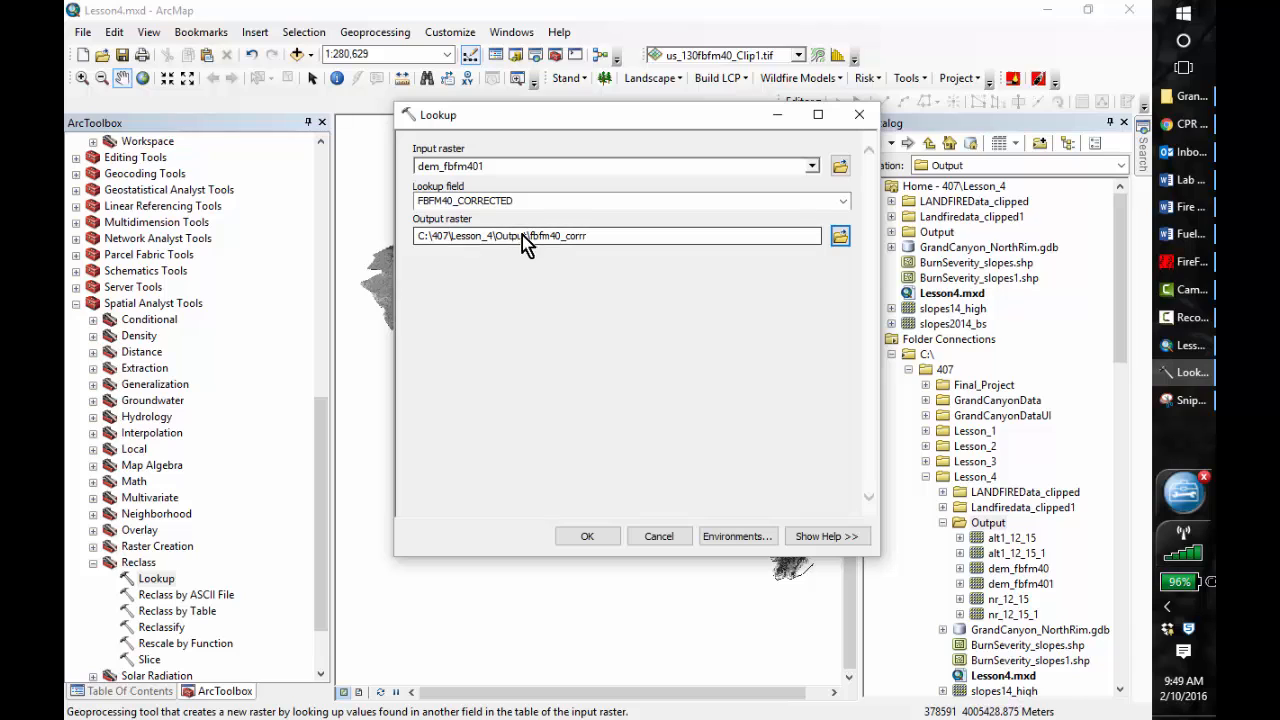
{"action": "left_click", "coordinate": [579, 537]}
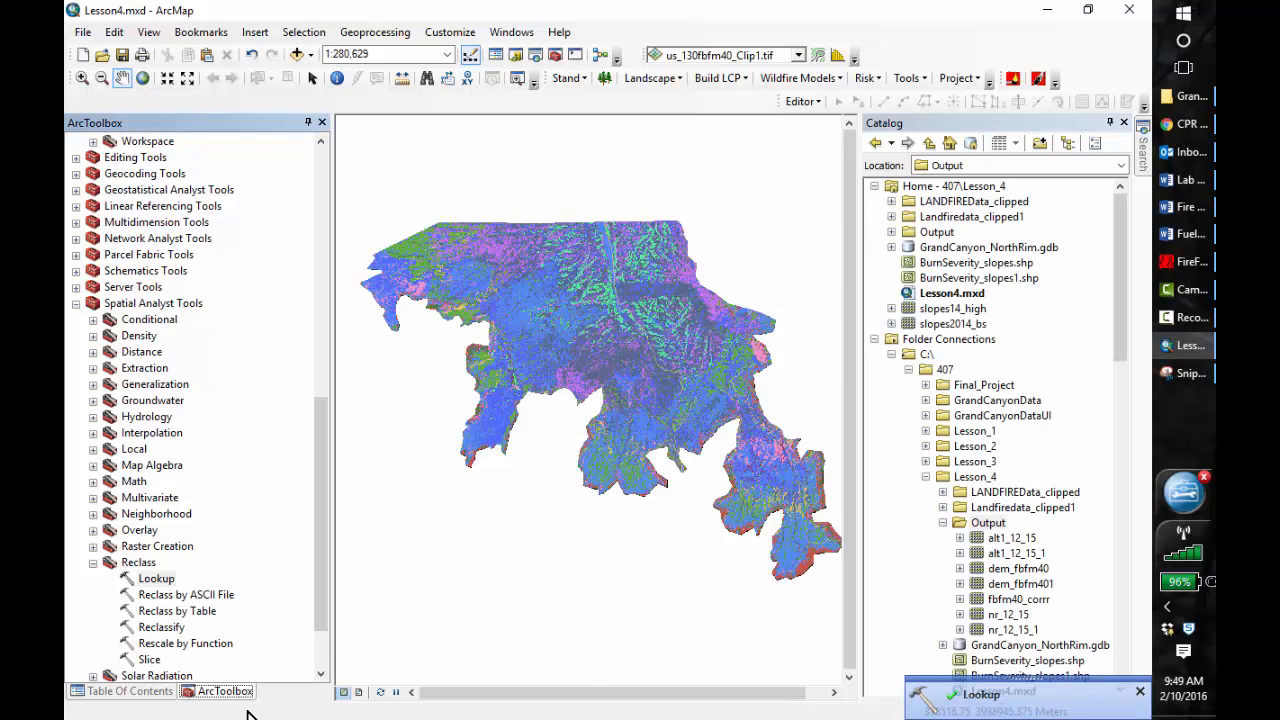
{"action": "left_click", "coordinate": [140, 690]}
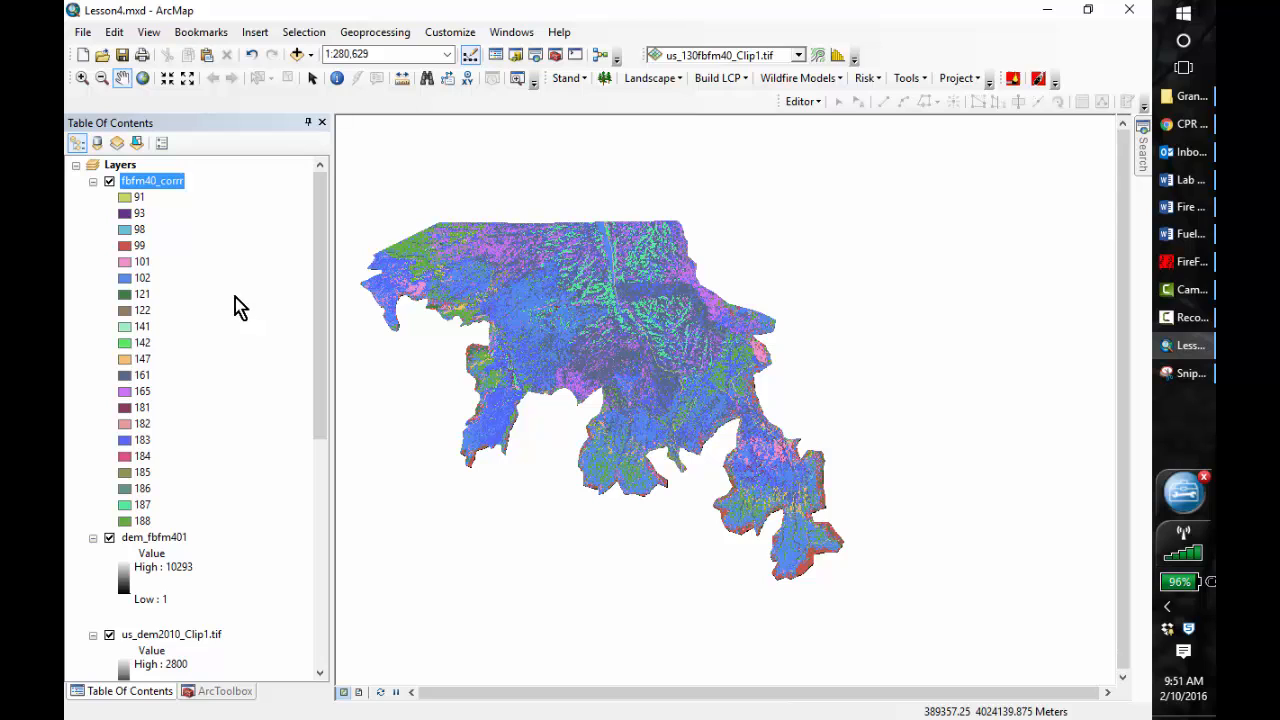
- Create a new map document from the Blank Map template
{"action": "left_click", "coordinate": [83, 55]}
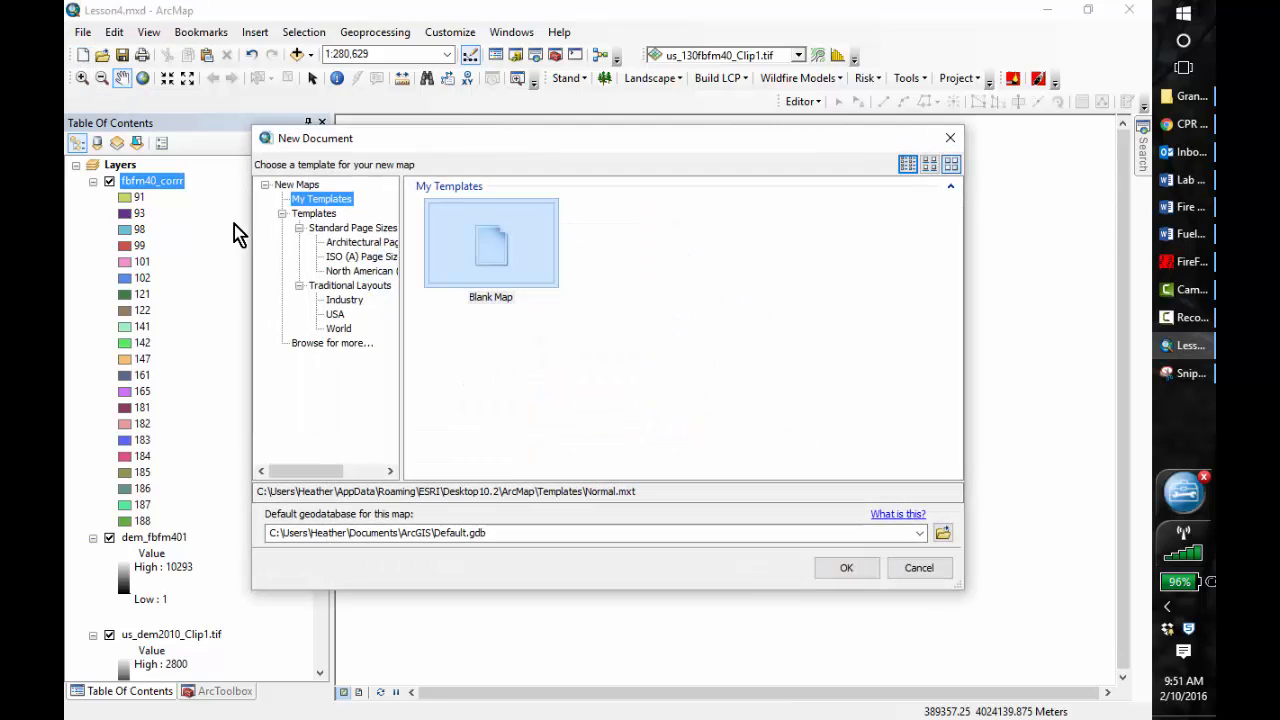
{"action": "left_click", "coordinate": [490, 245]}
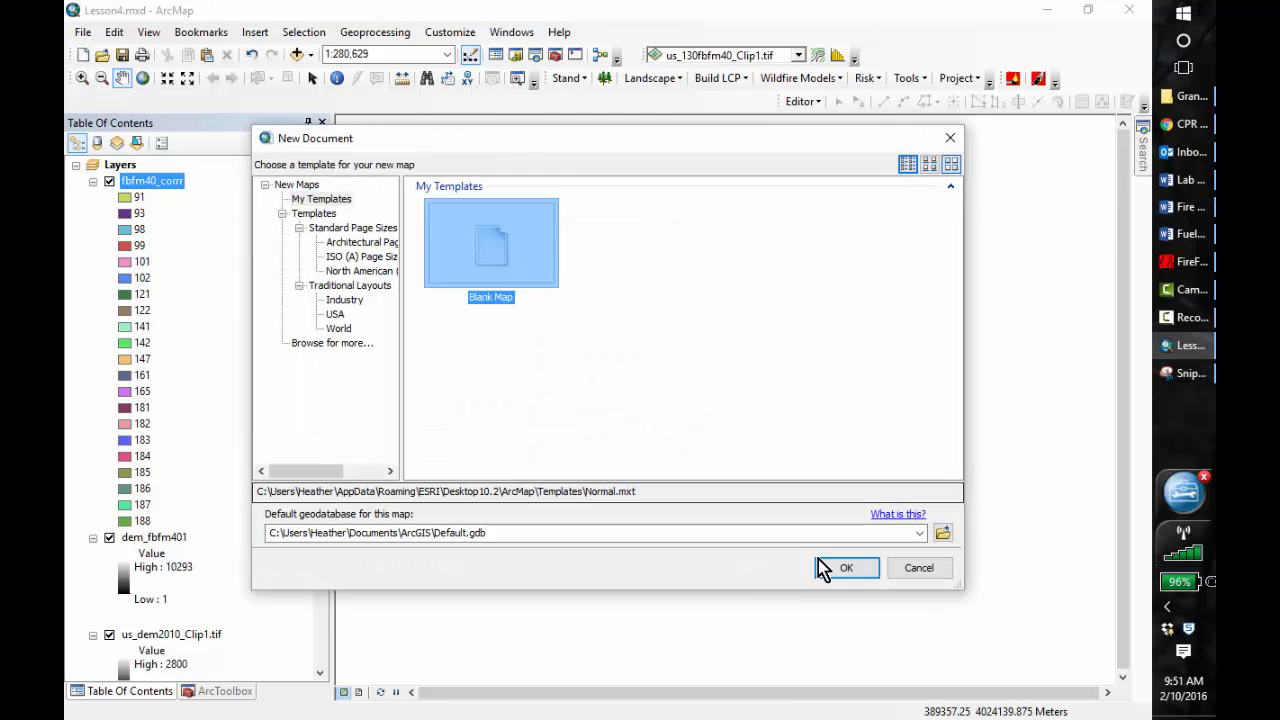
{"action": "left_click", "coordinate": [845, 570]}
{"action": "left_click", "coordinate": [611, 413]}
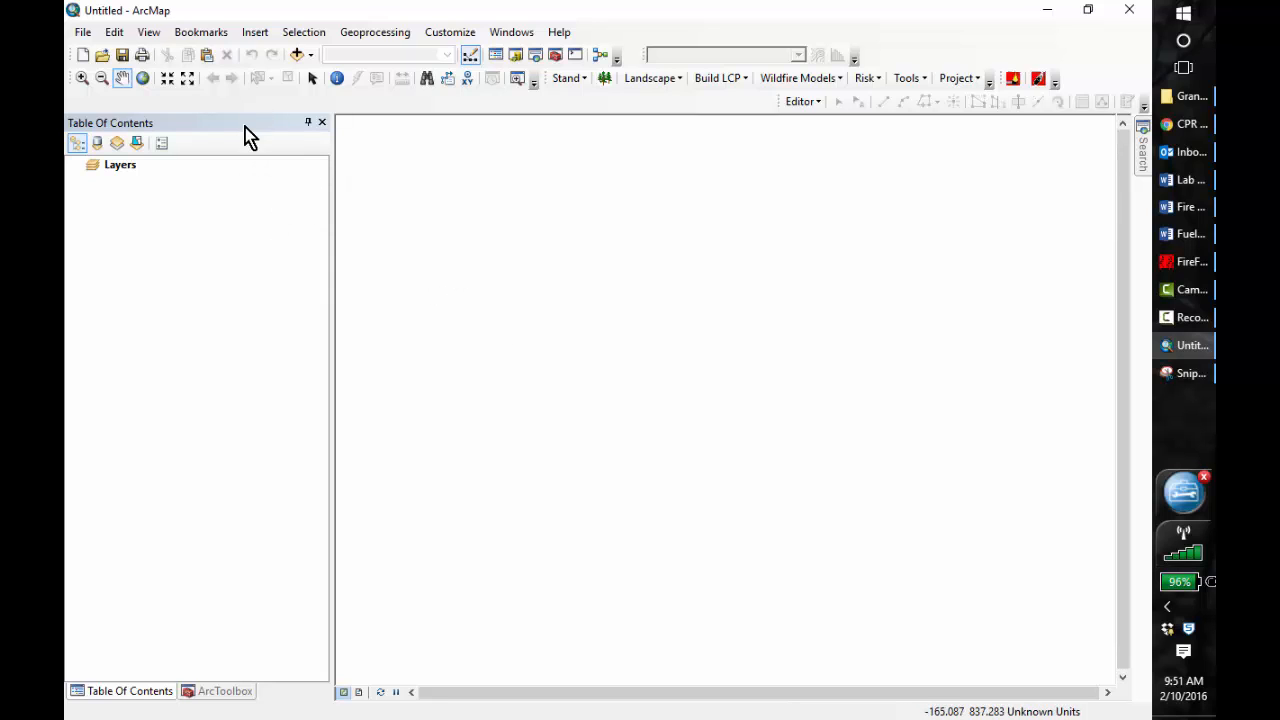
- Add the fbfm40_corrr raster from the Lesson_4 Output folder to the map and build its pyramids
{"action": "left_click", "coordinate": [298, 55]}
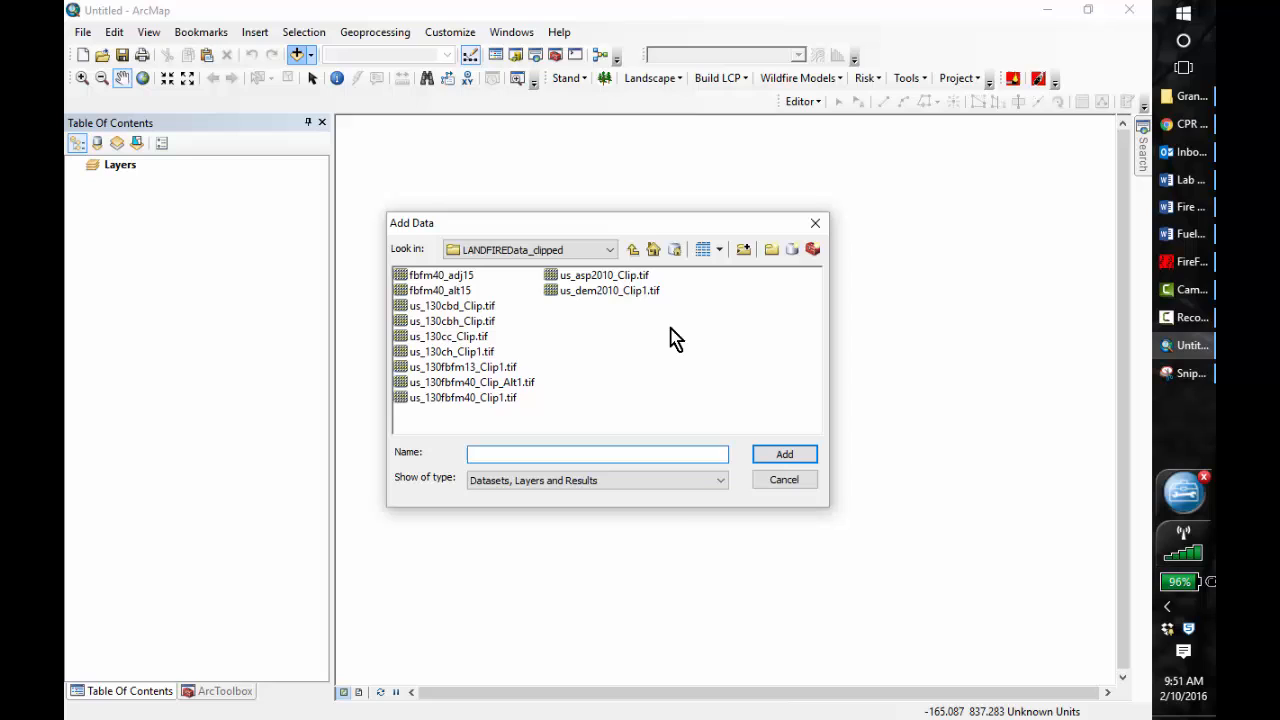
{"action": "left_click", "coordinate": [632, 250]}
{"action": "double_click", "coordinate": [428, 306]}
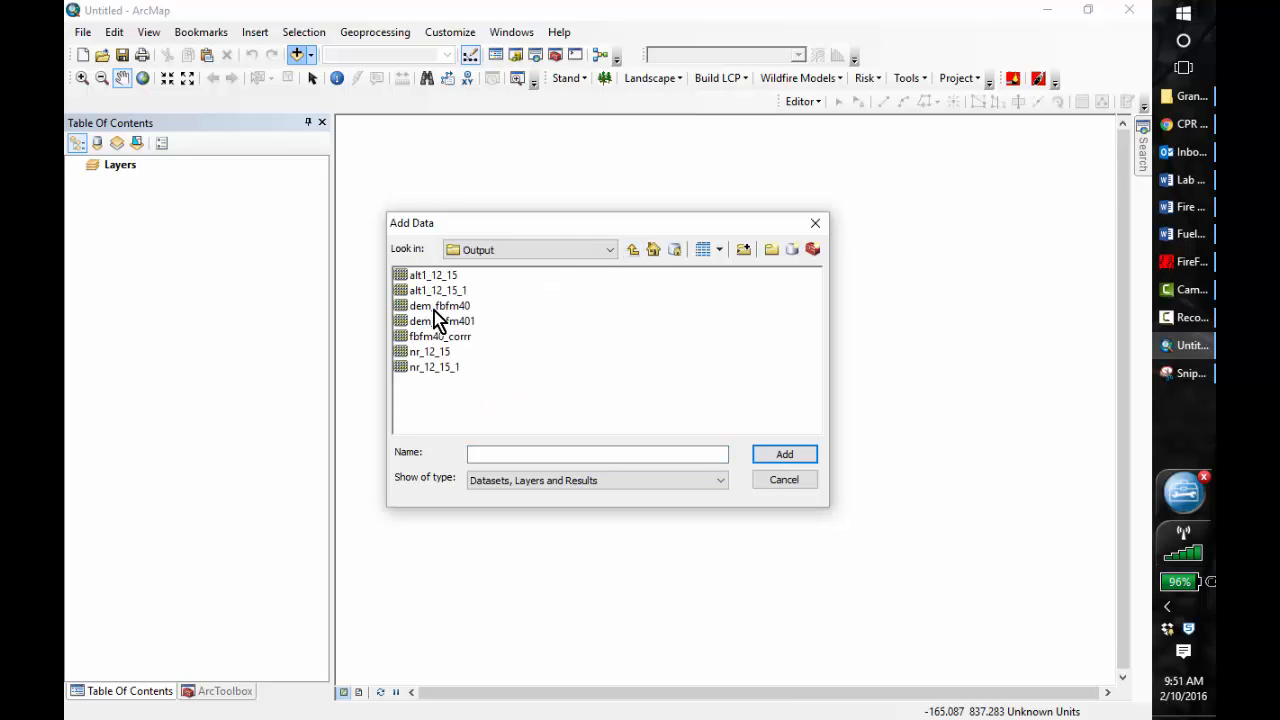
{"action": "left_click", "coordinate": [446, 338]}
{"action": "left_click", "coordinate": [786, 456]}
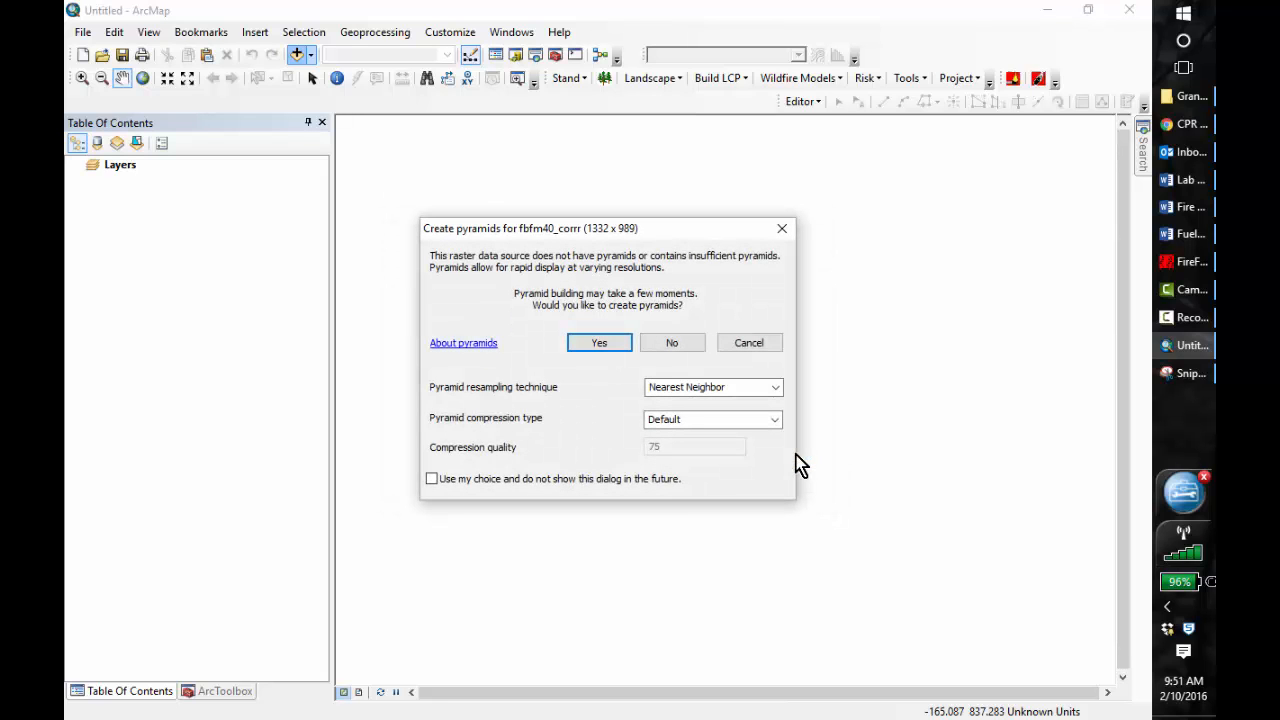
{"action": "left_click", "coordinate": [611, 346]}
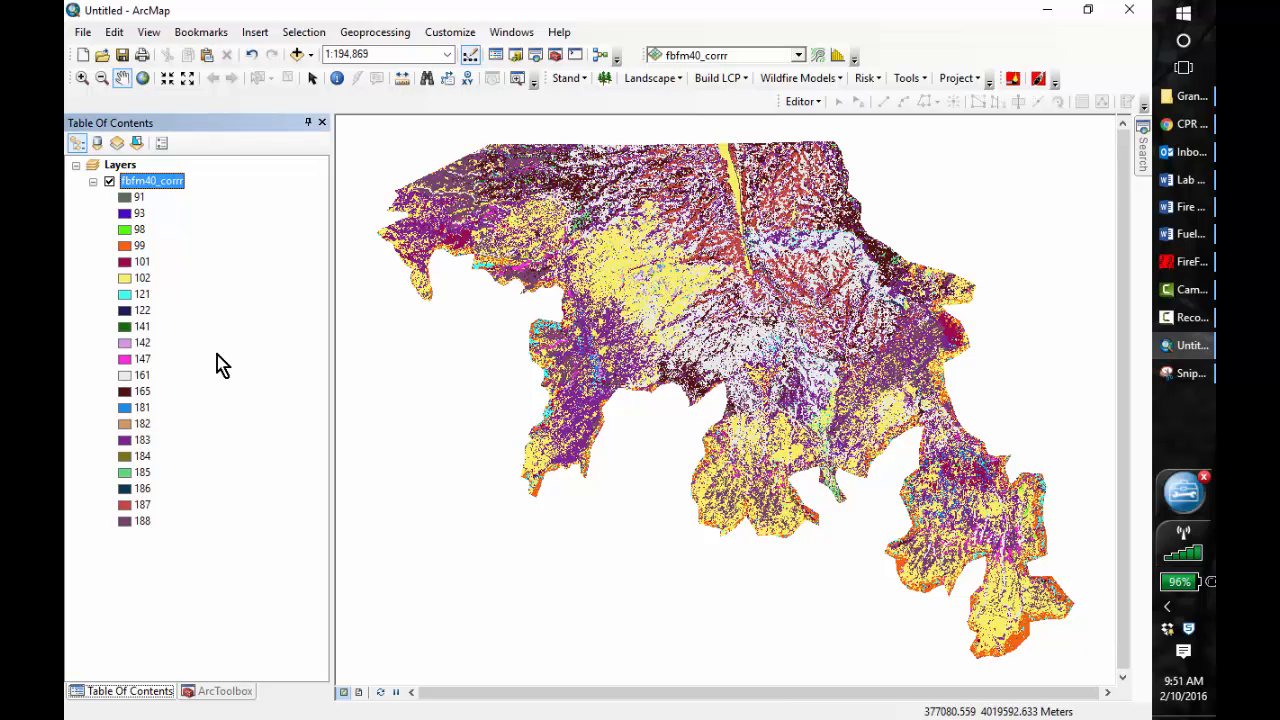
- Symbolize the unique values of fbfm40_corrr with the yellow-to-dark-brown color ramp
{"action": "right_click", "coordinate": [163, 184]}
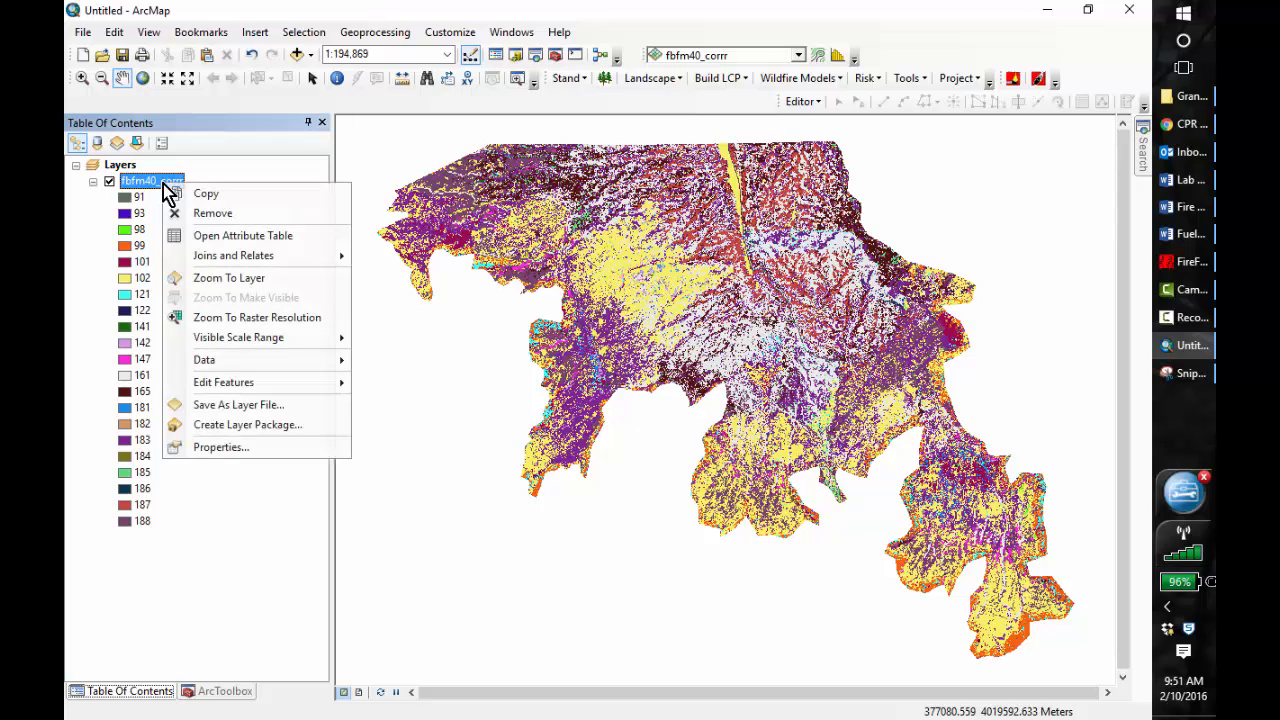
{"action": "left_click", "coordinate": [228, 447]}
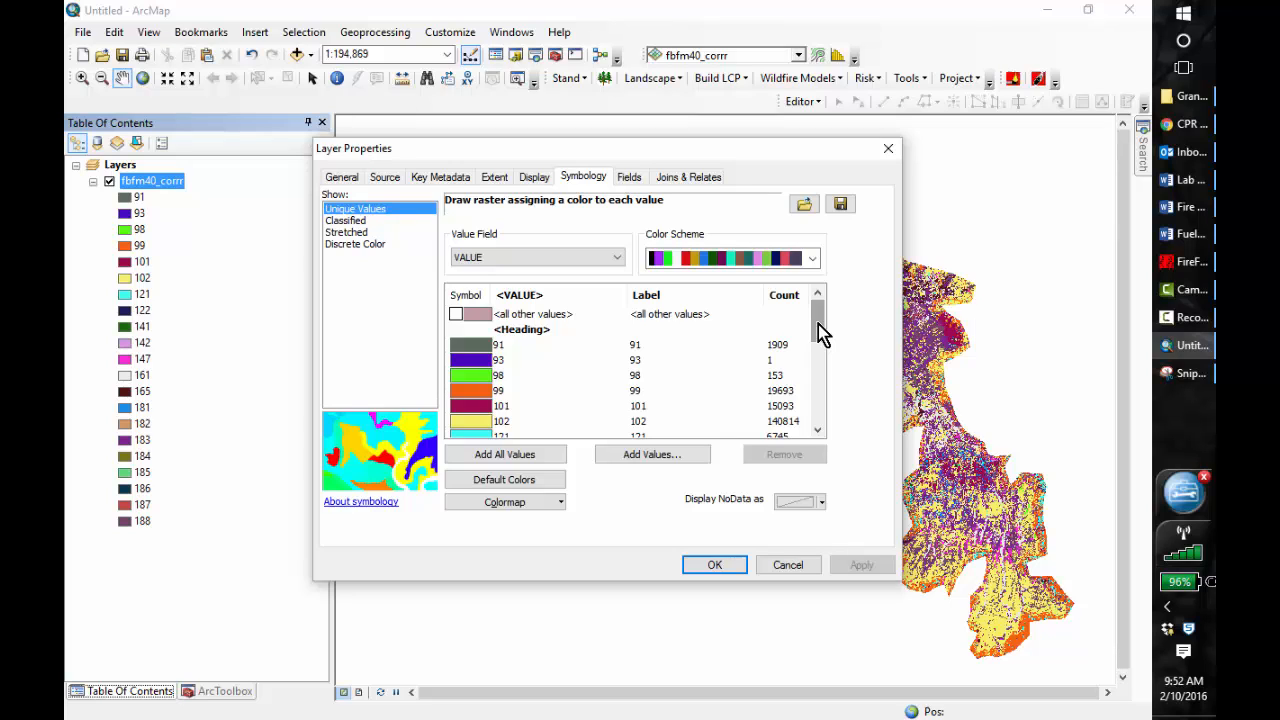
{"action": "left_click", "coordinate": [813, 259]}
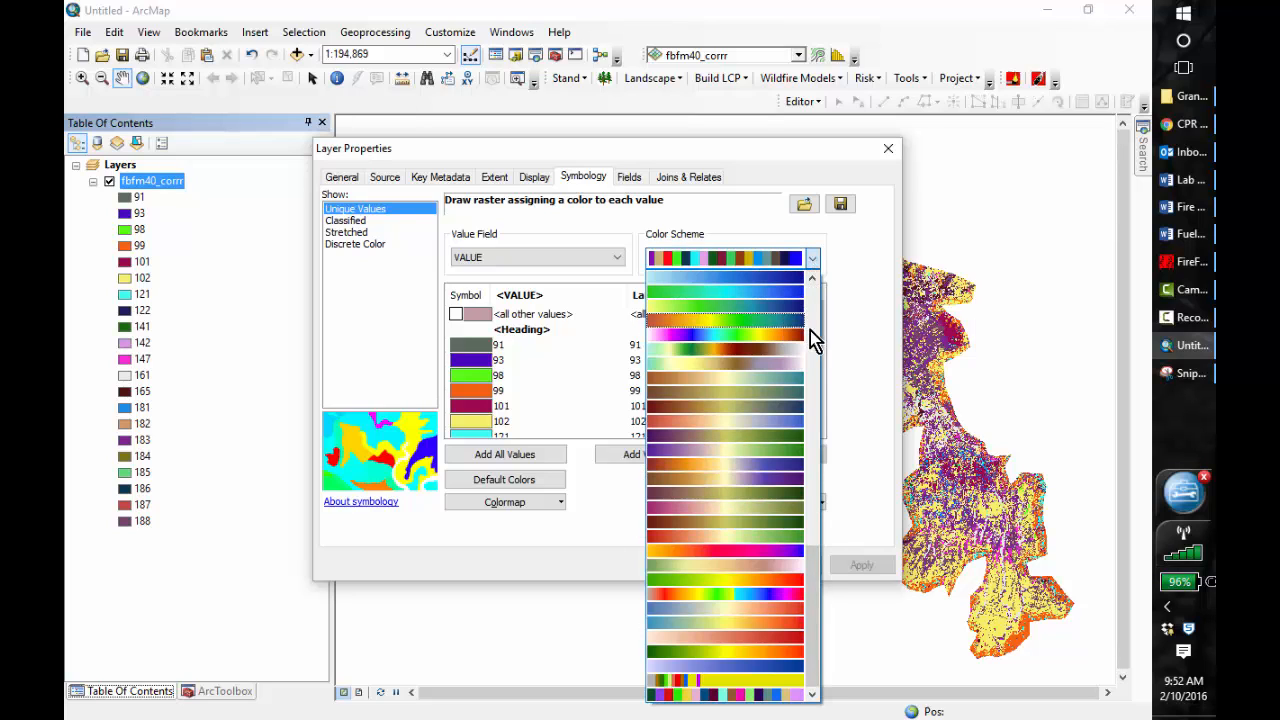
{"action": "left_click_drag", "start_coordinate": [814, 551], "coordinate": [822, 254]}
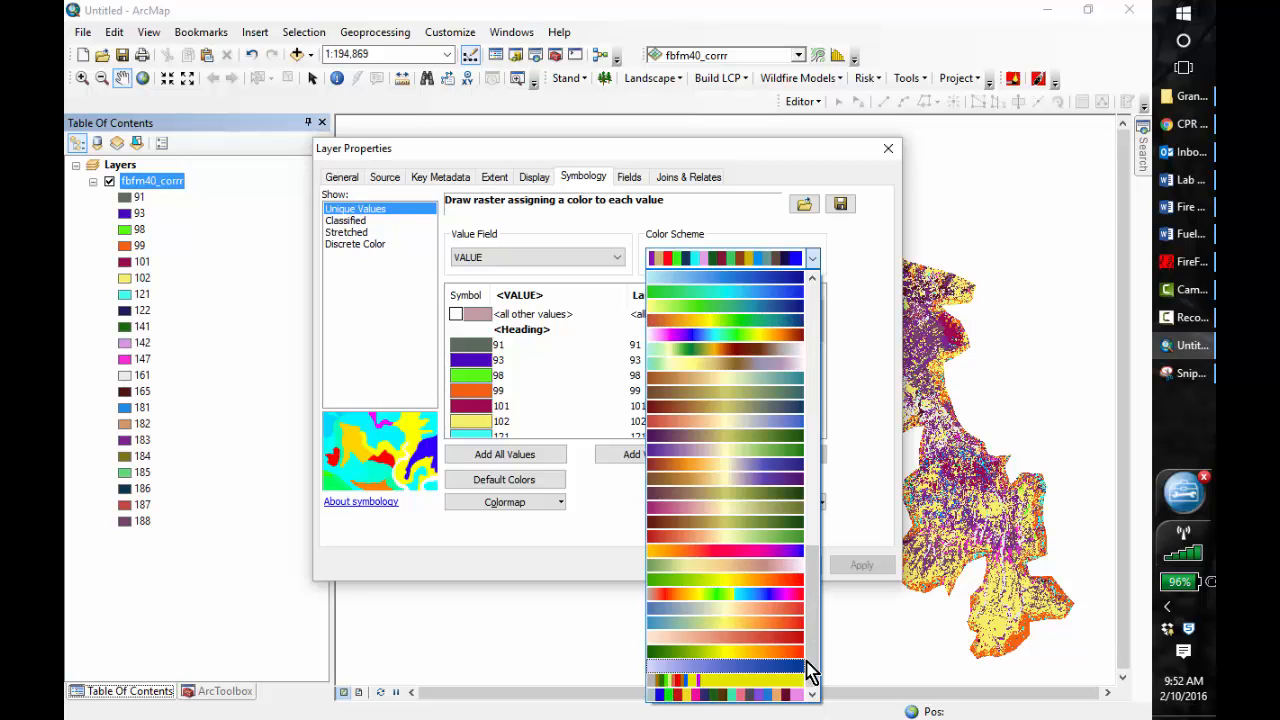
{"action": "left_click_drag", "start_coordinate": [814, 586], "coordinate": [817, 416]}
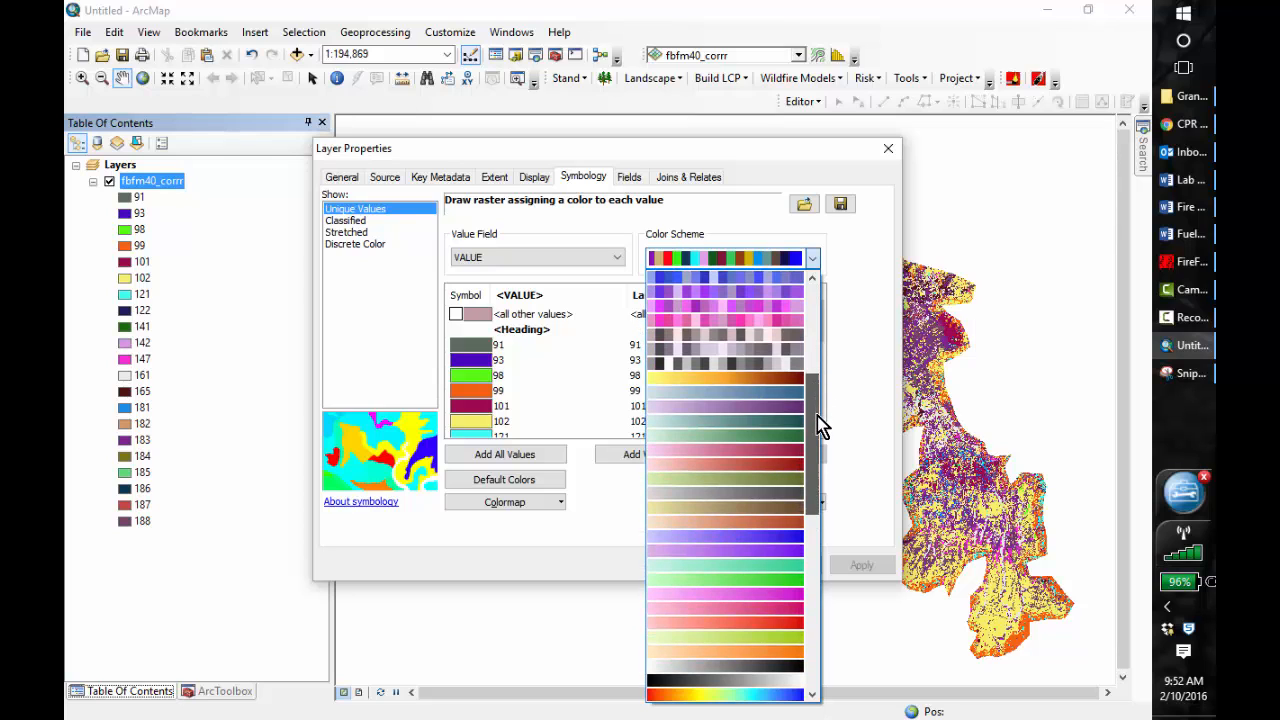
{"action": "left_click", "coordinate": [765, 380]}
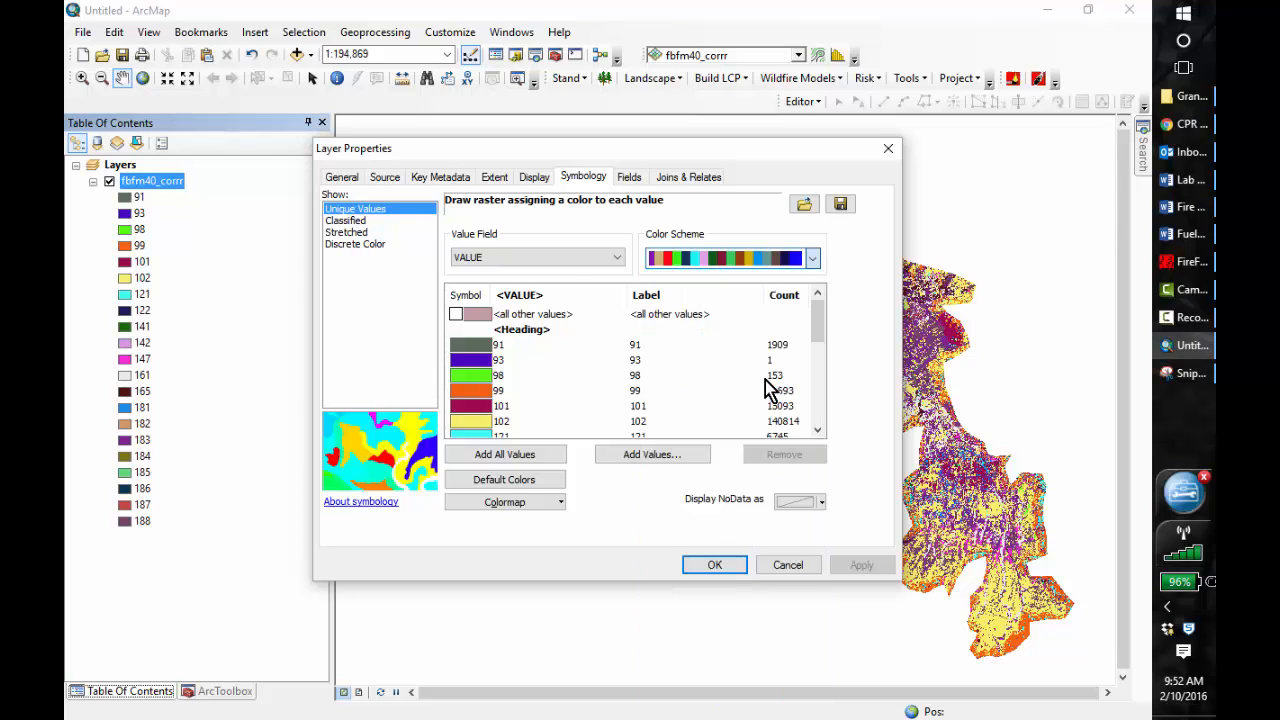
{"action": "left_click", "coordinate": [716, 565]}
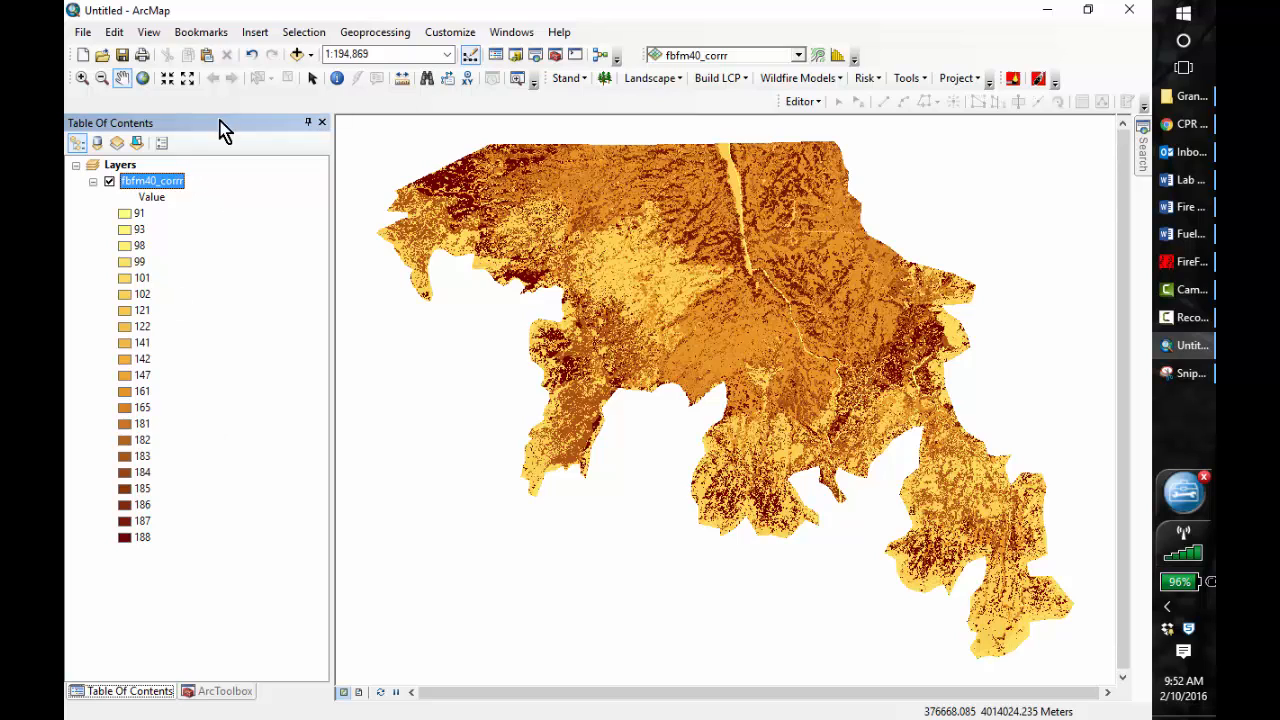
- Add the FireHistory feature class from the FireHistory dataset of Grand_Canyon_Fire_Data.gdb in C:\407\GrandCanyonData to the map
{"action": "left_click", "coordinate": [297, 58]}
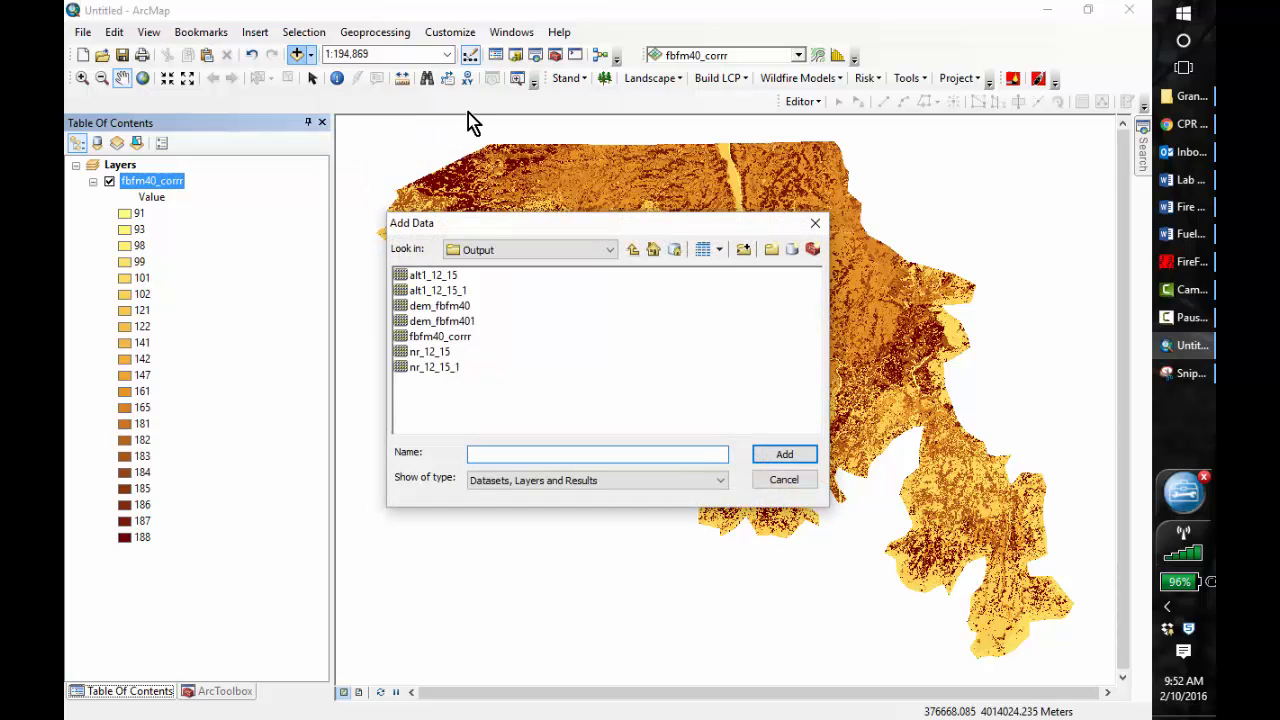
{"action": "left_click", "coordinate": [633, 250]}
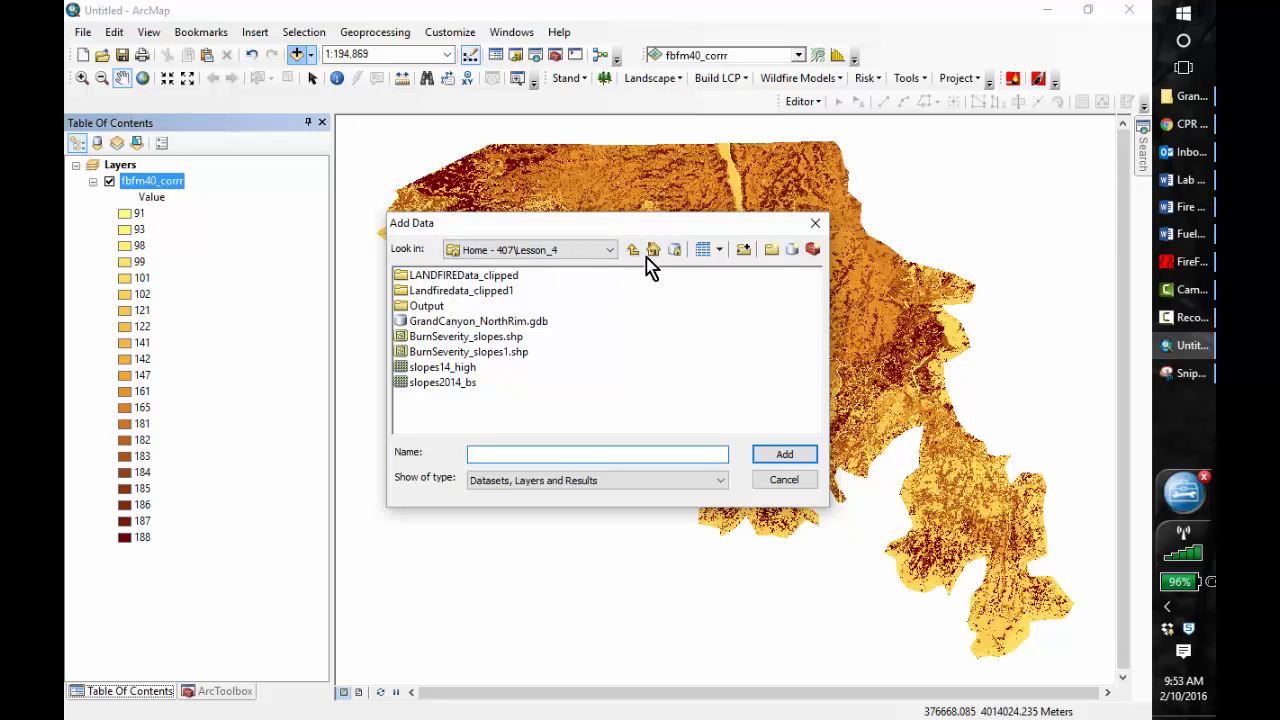
{"action": "left_click", "coordinate": [633, 251]}
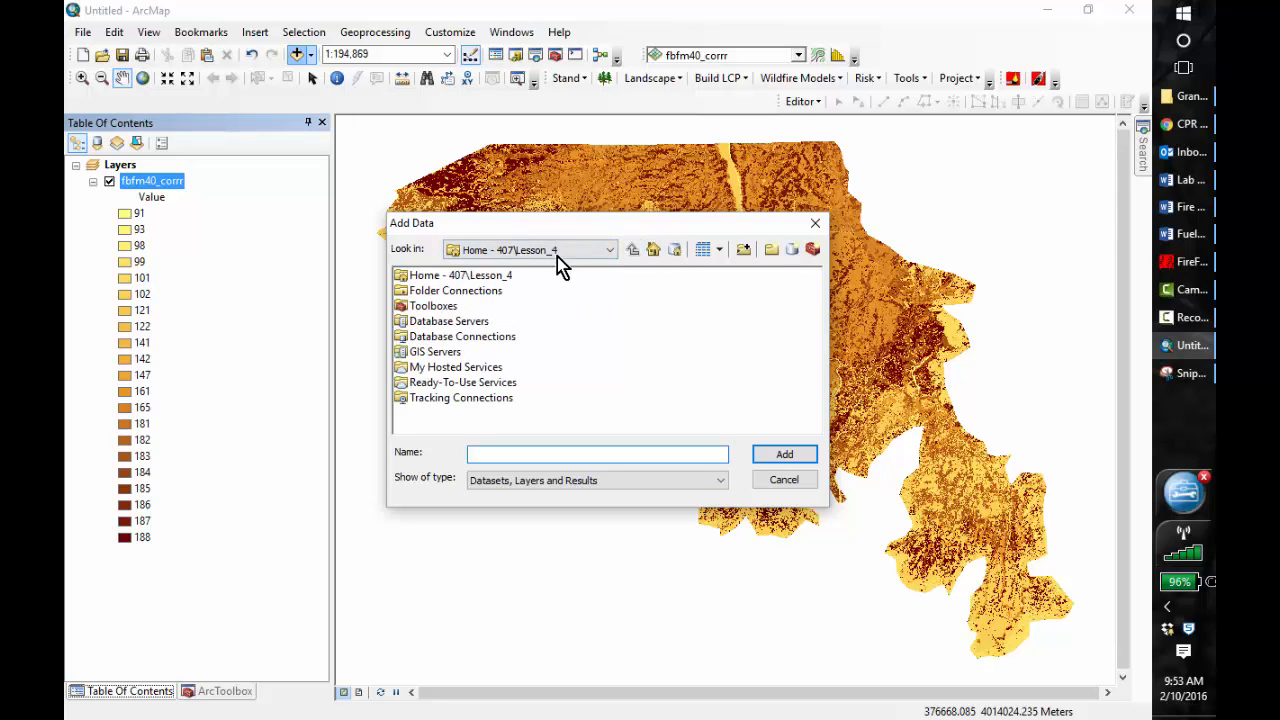
{"action": "left_click", "coordinate": [610, 251]}
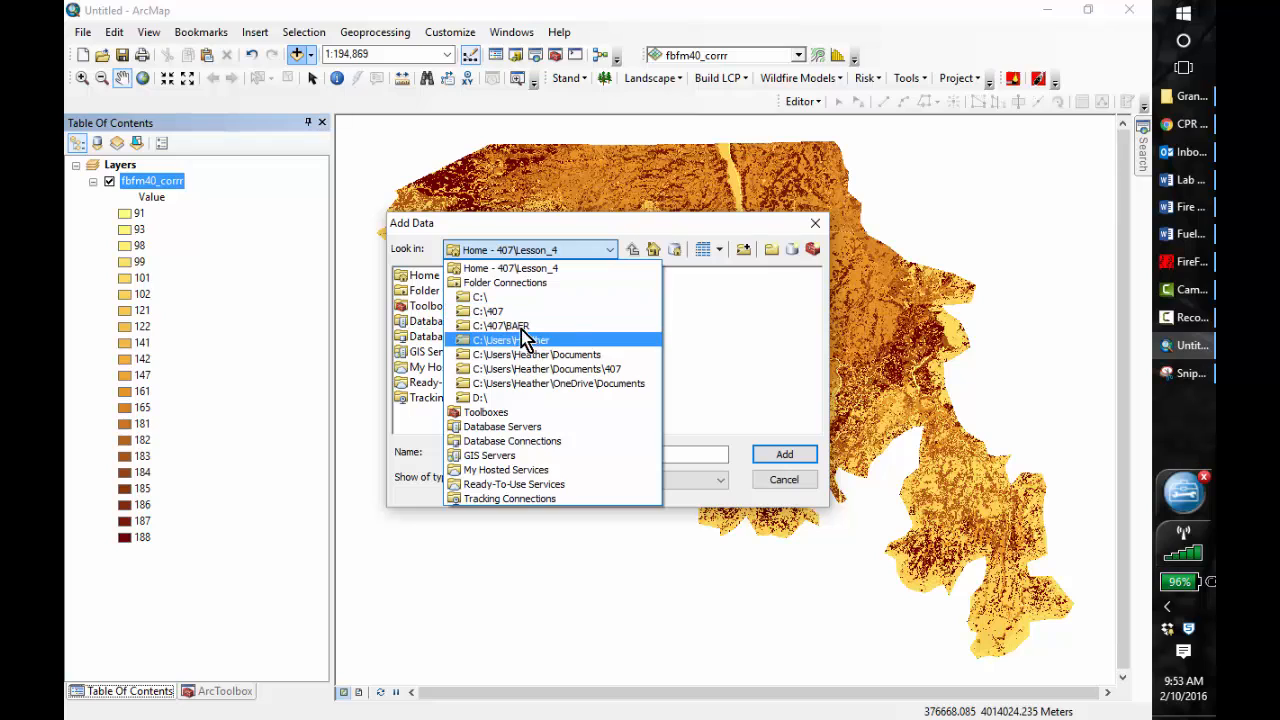
{"action": "left_click", "coordinate": [508, 313]}
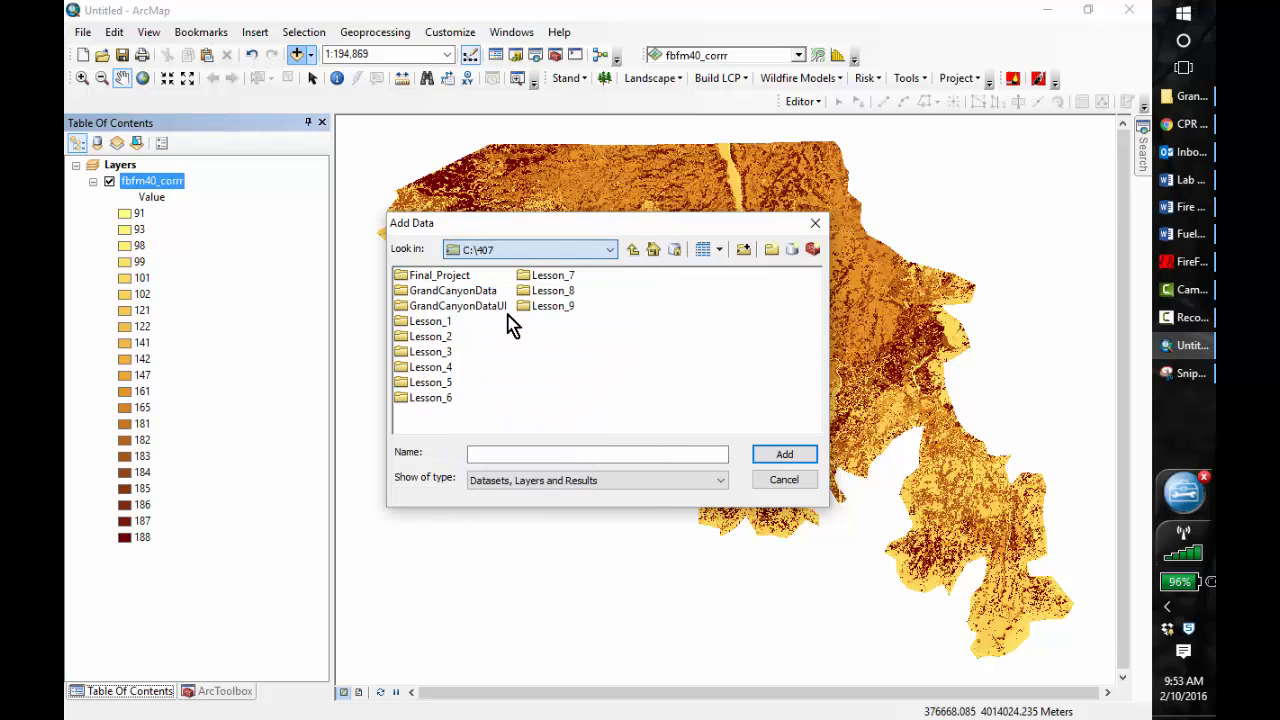
{"action": "double_click", "coordinate": [434, 291]}
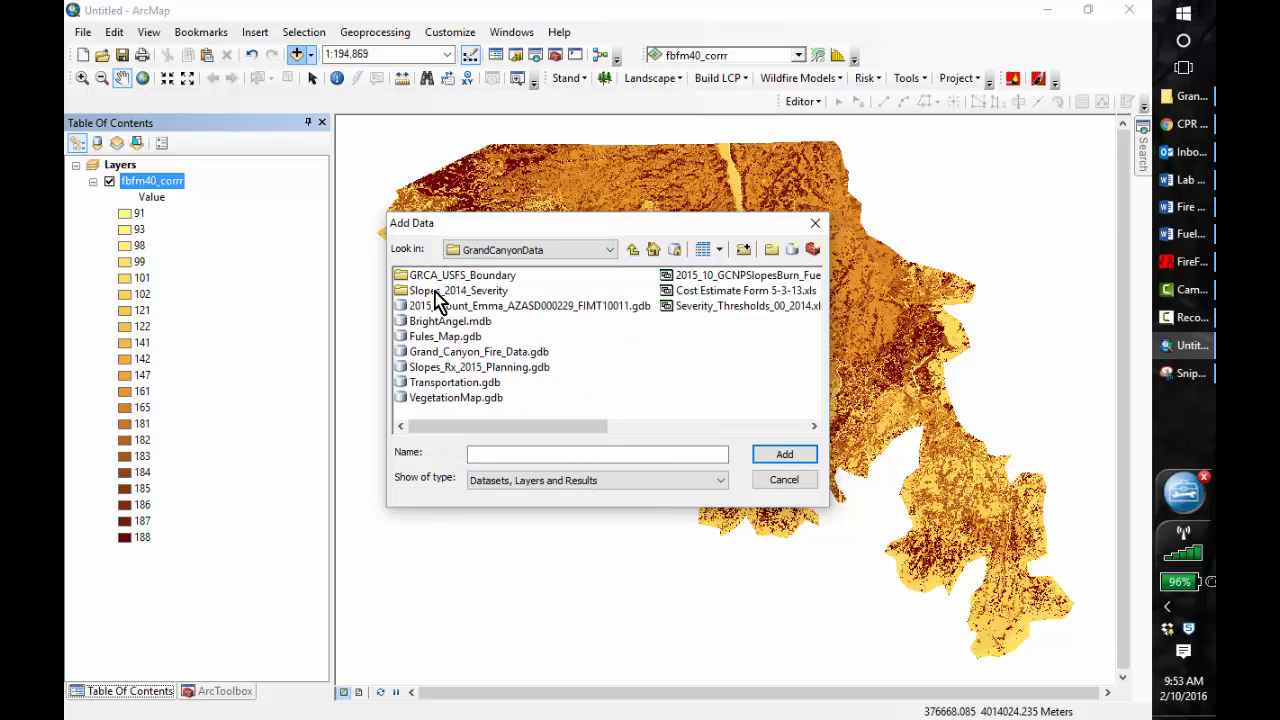
{"action": "double_click", "coordinate": [399, 353]}
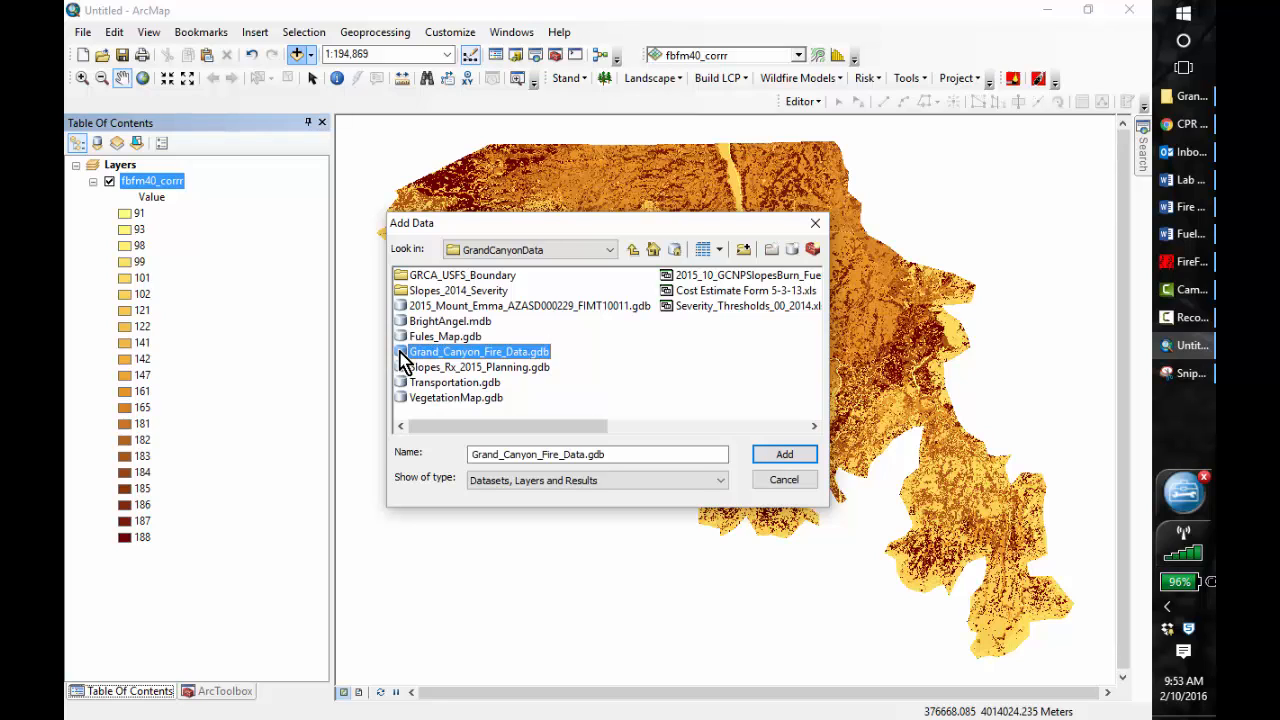
{"action": "left_click", "coordinate": [397, 306]}
{"action": "double_click", "coordinate": [399, 310]}
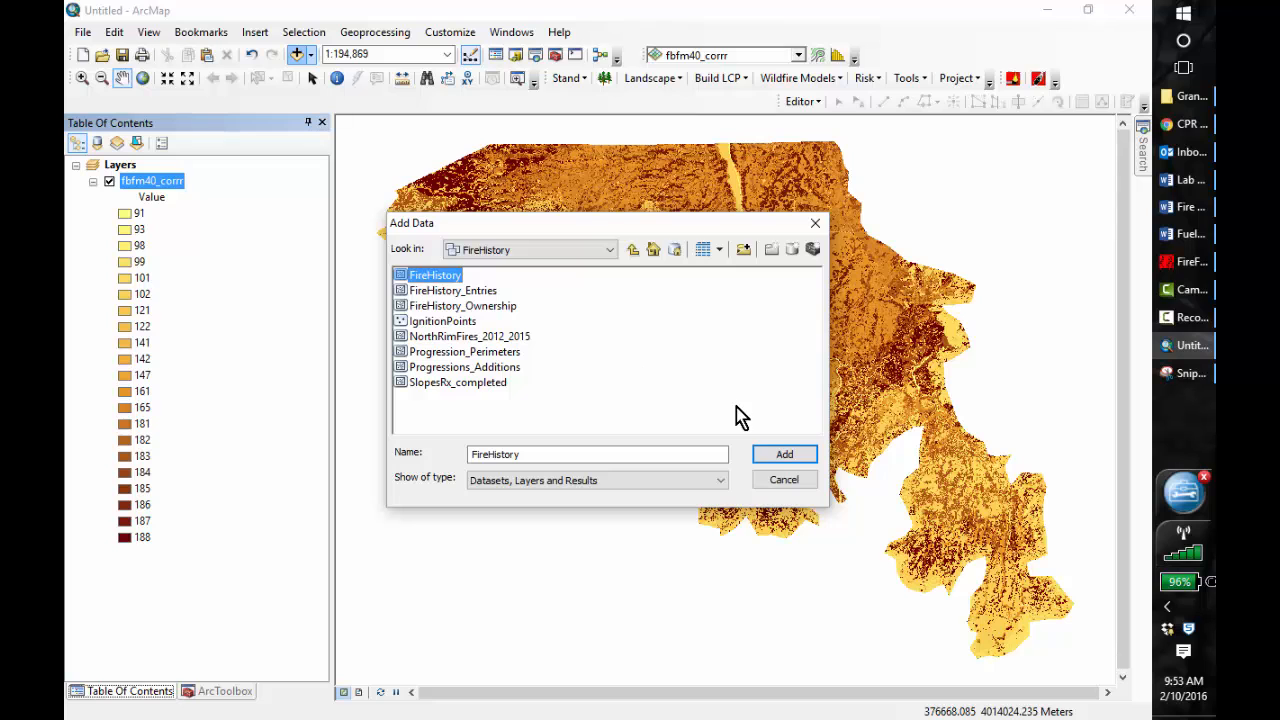
{"action": "left_click", "coordinate": [785, 458]}
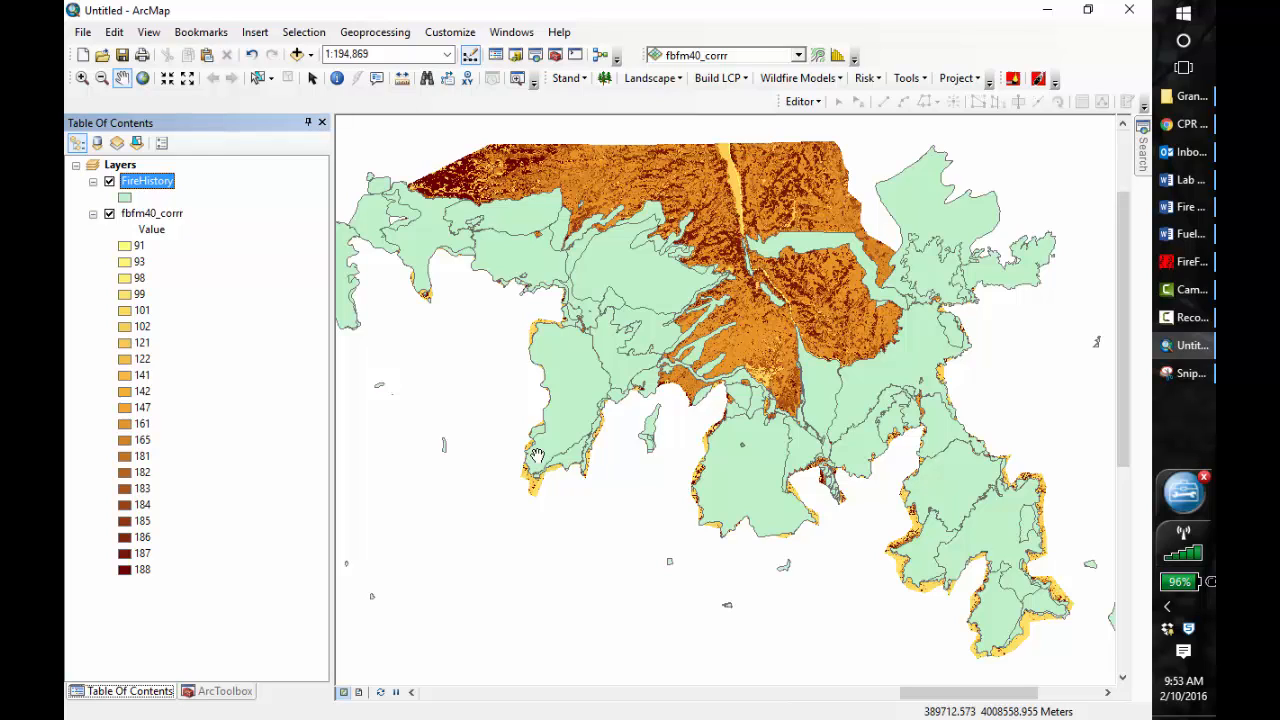
- Open the FireHistory attribute table, sort it by FireYear in descending order and widen it to show the ParkDistrict field
{"action": "right_click", "coordinate": [147, 187]}
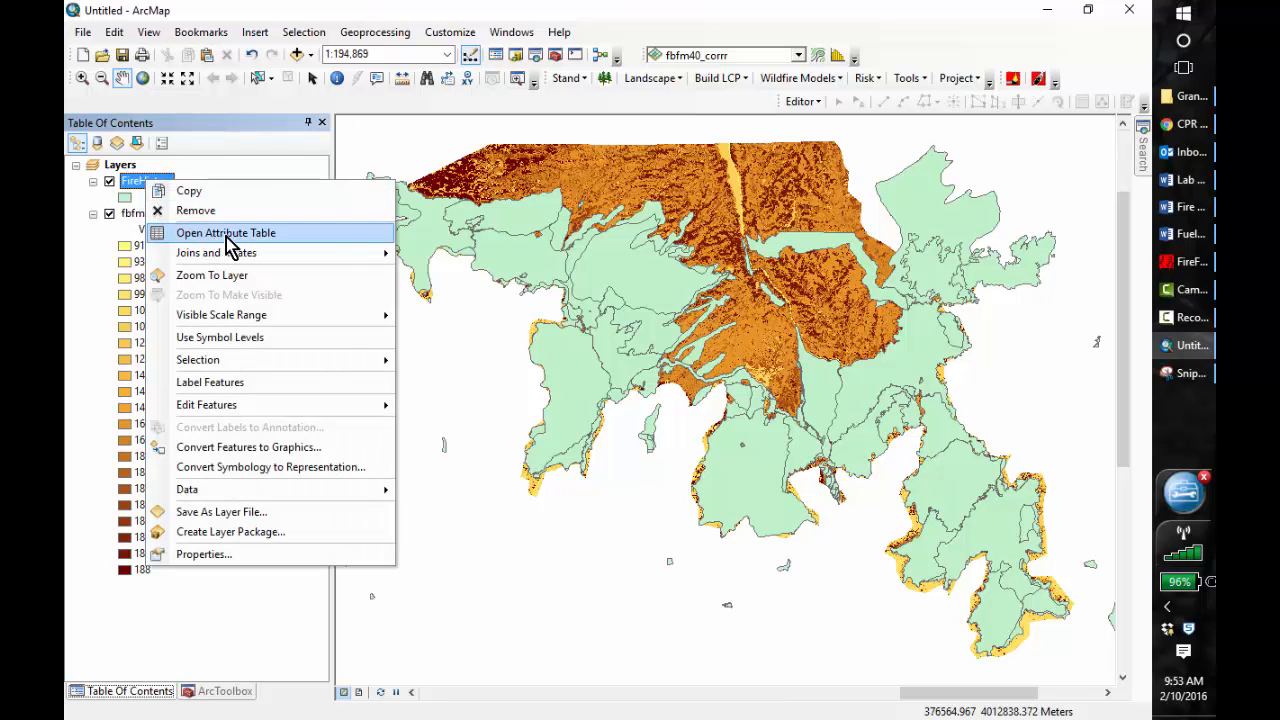
{"action": "left_click", "coordinate": [226, 235]}
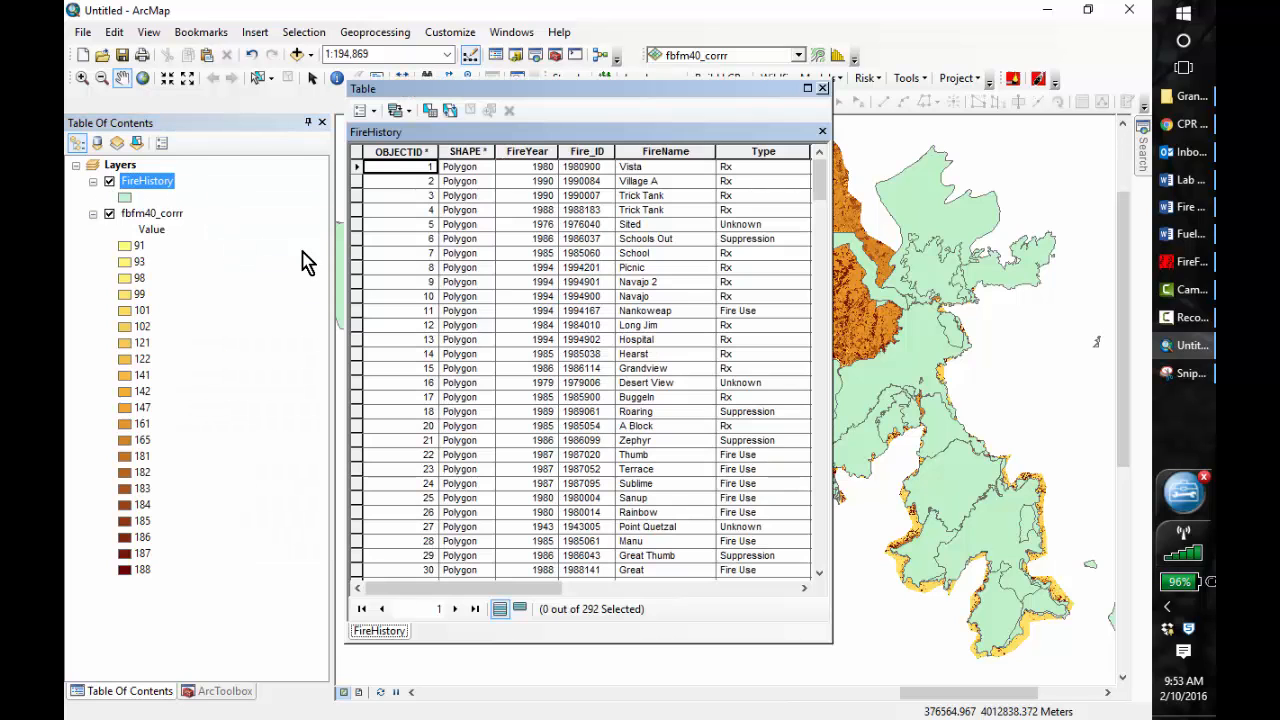
{"action": "right_click", "coordinate": [536, 148]}
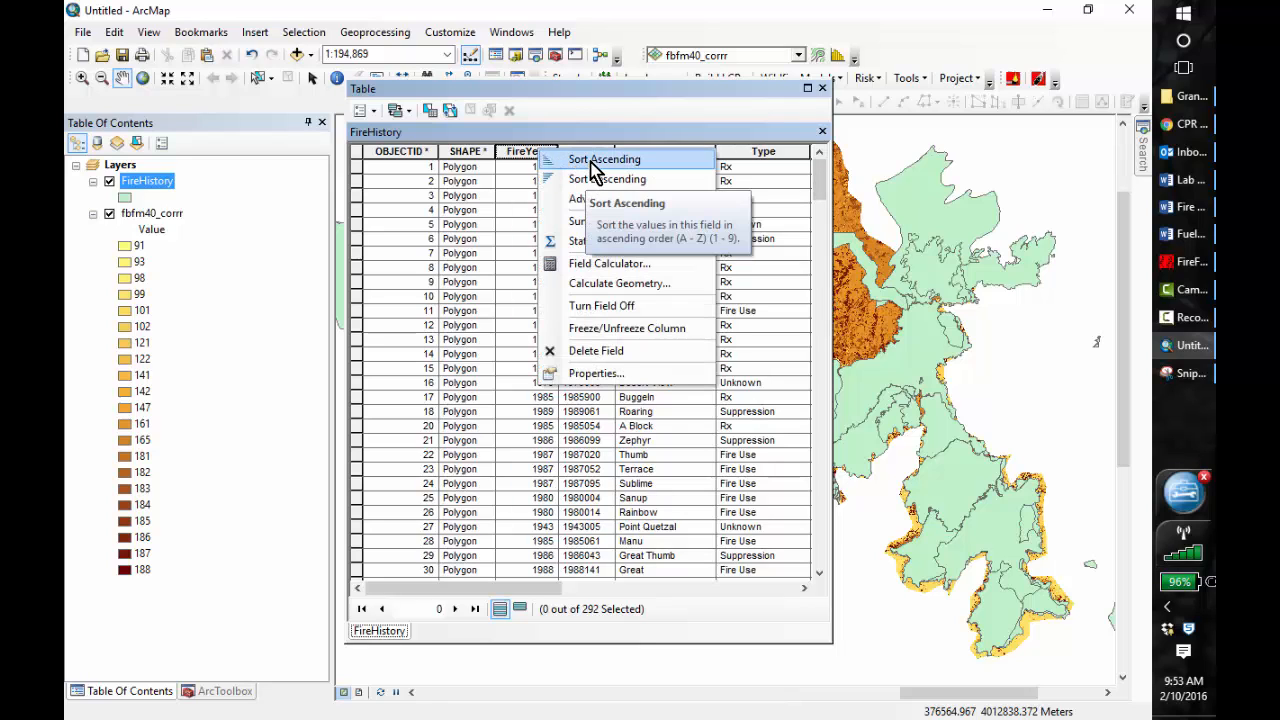
{"action": "left_click", "coordinate": [595, 181]}
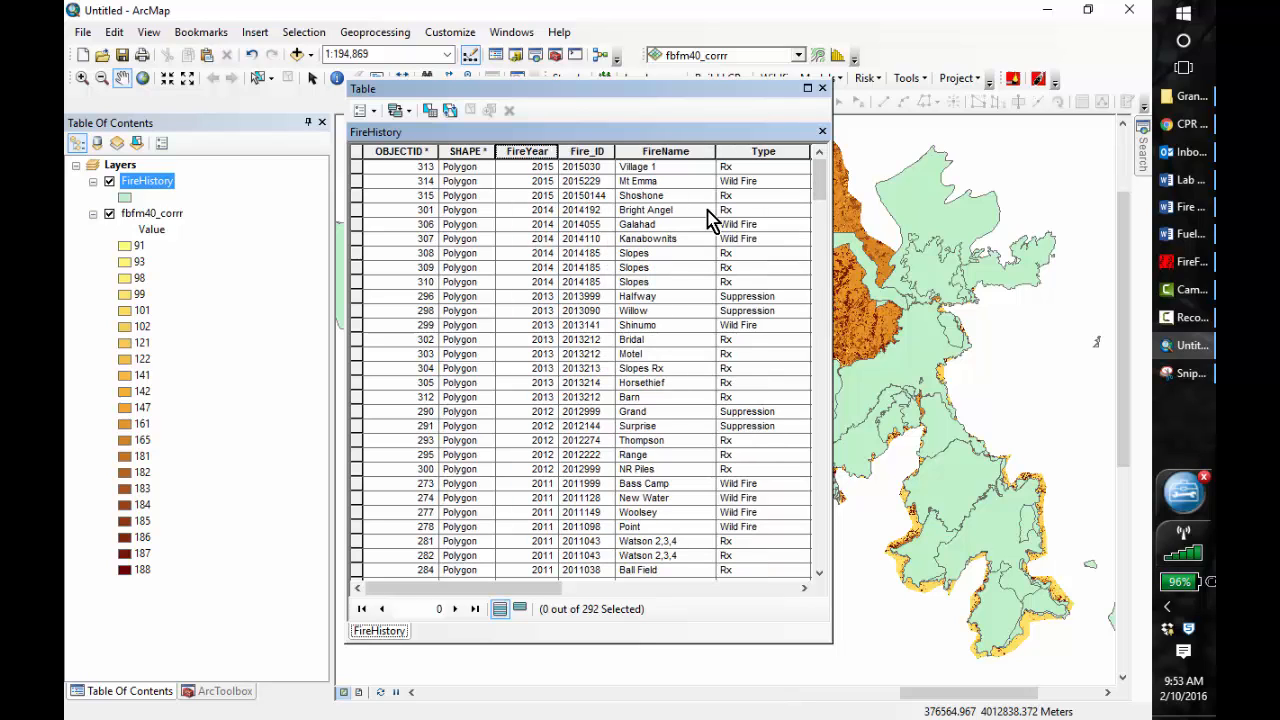
{"action": "left_click_drag", "start_coordinate": [829, 293], "coordinate": [909, 297]}
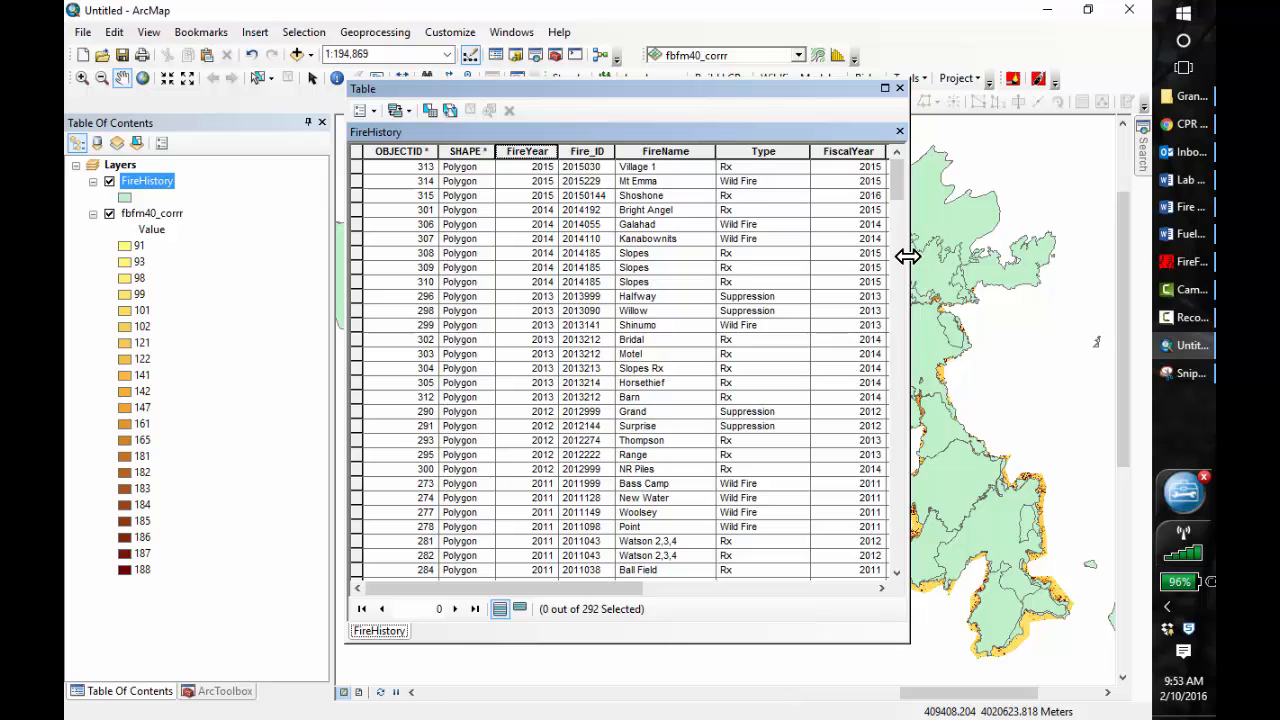
{"action": "left_click_drag", "start_coordinate": [909, 255], "coordinate": [1006, 260]}
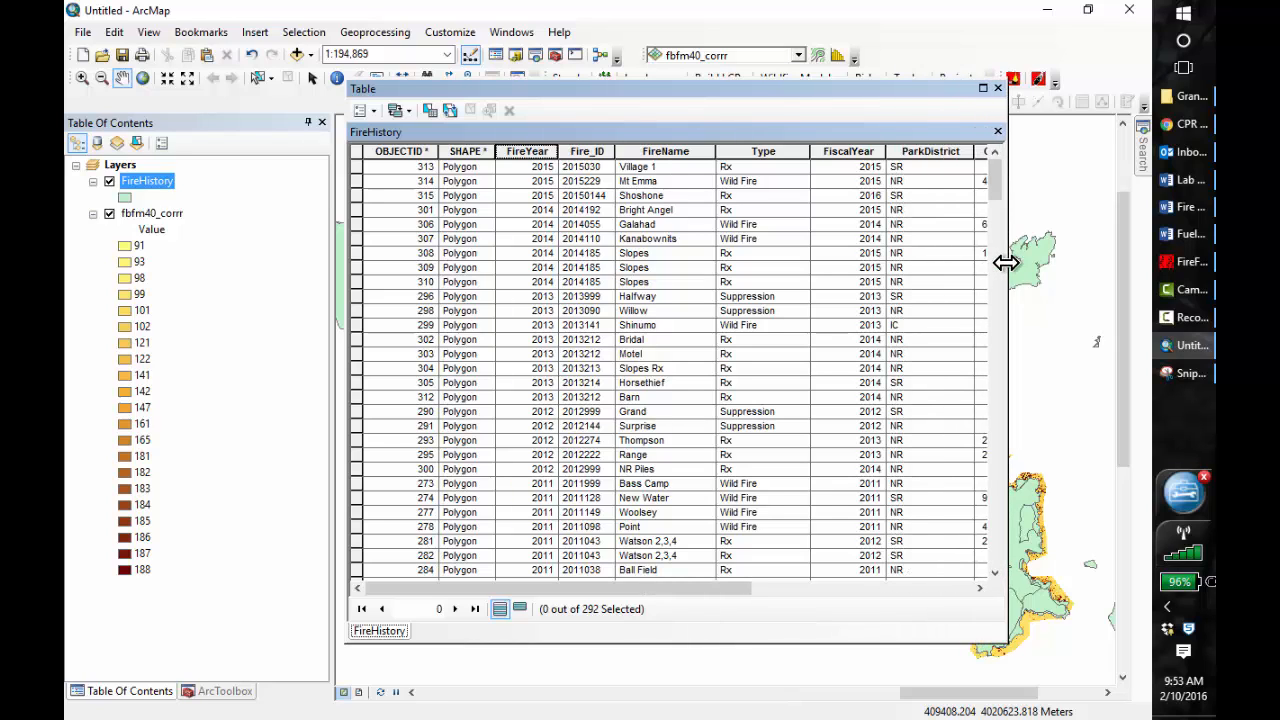
- Select the Galahad, Kanabownits, Thompson, Range and NR Piles fire records together, then close the attribute table
{"action": "left_click", "coordinate": [356, 224]}
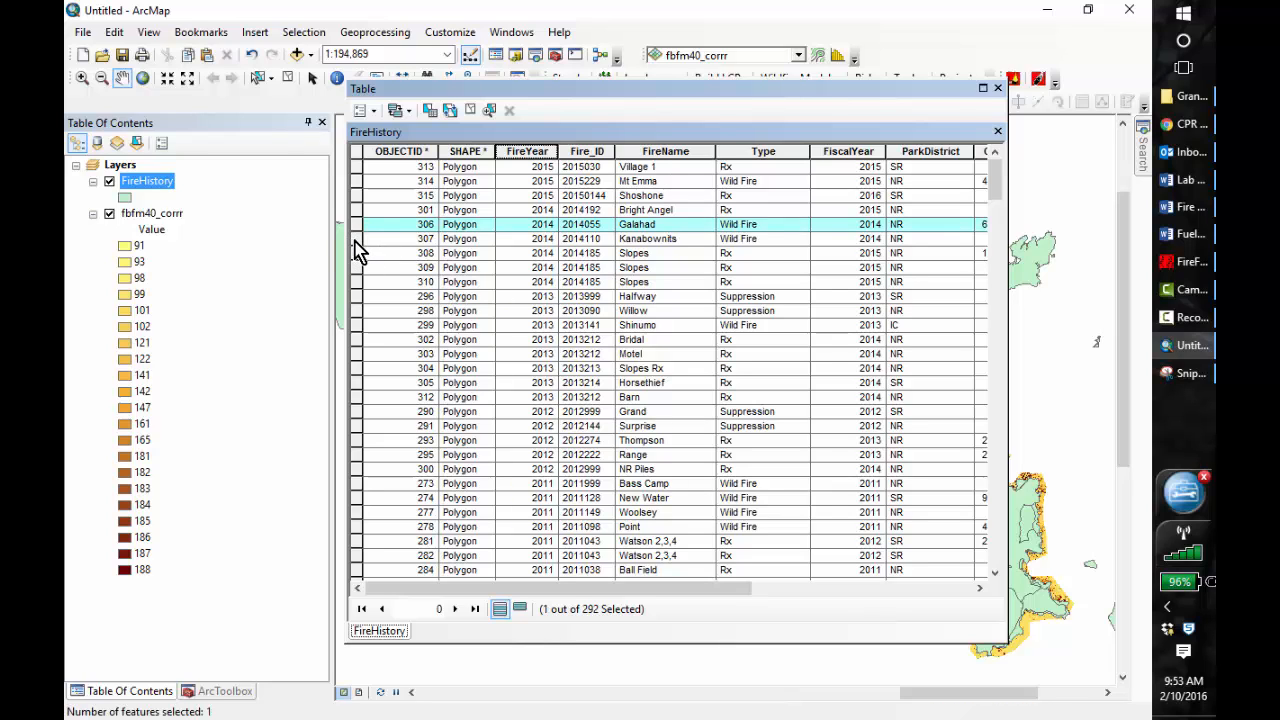
{"action": "left_click", "coordinate": [356, 239], "text": "ctrl"}
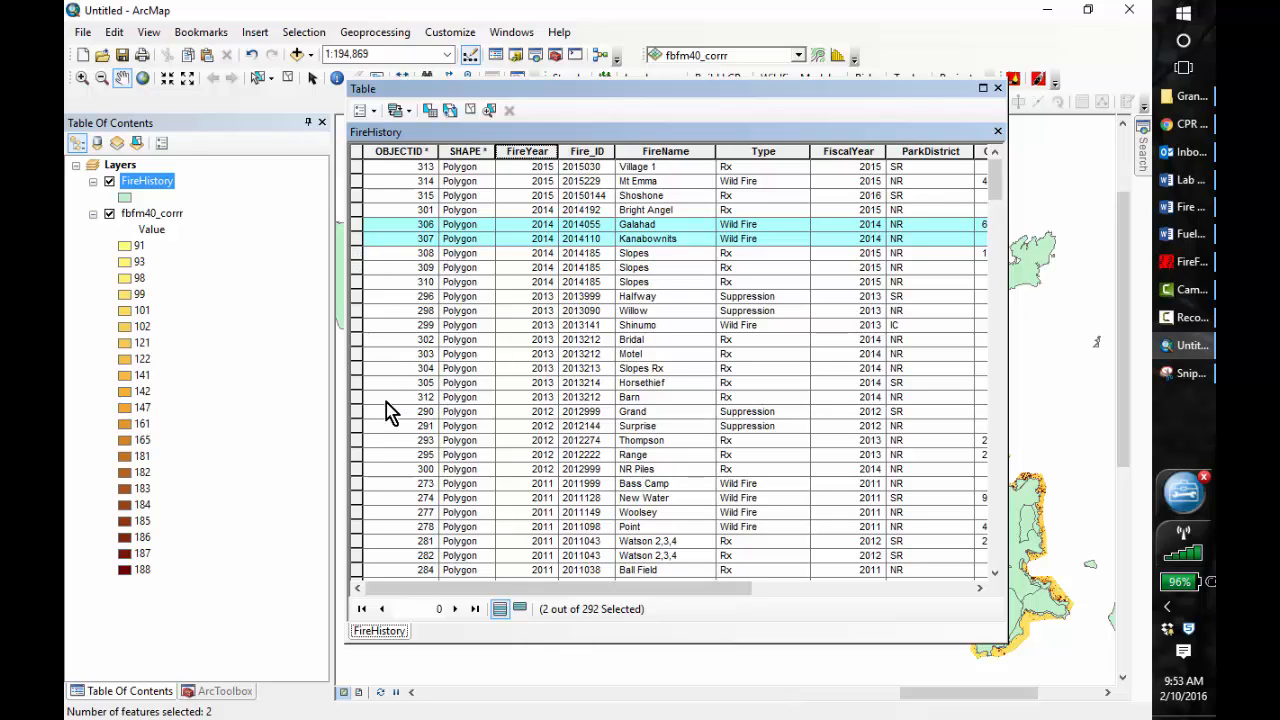
{"action": "left_click", "coordinate": [357, 441], "text": "ctrl"}
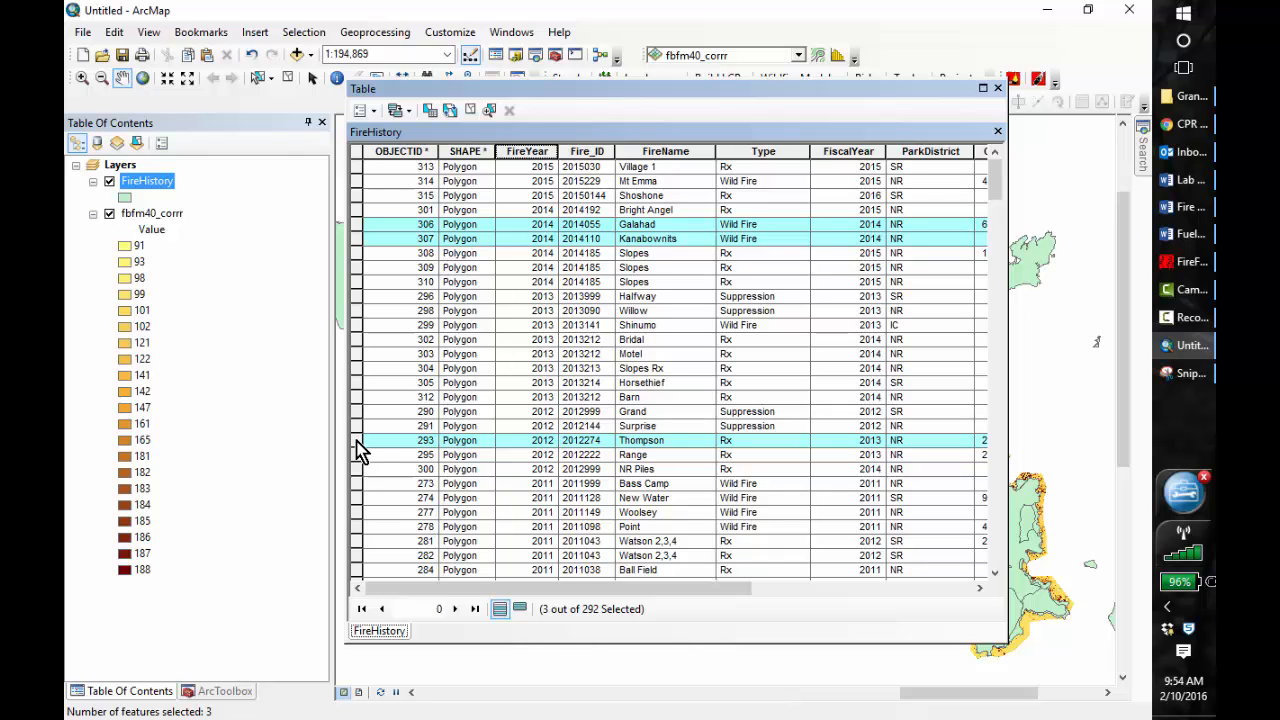
{"action": "left_click", "coordinate": [357, 455], "text": "ctrl"}
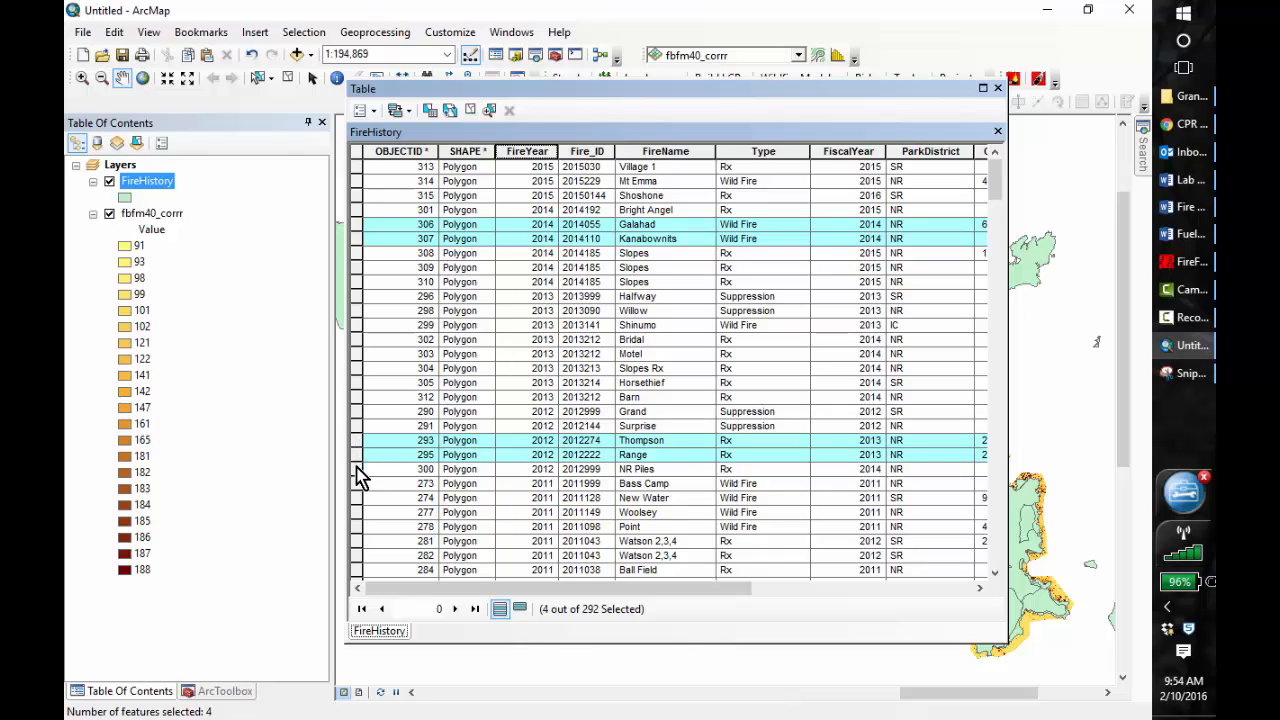
{"action": "left_click", "coordinate": [357, 469], "text": "ctrl"}
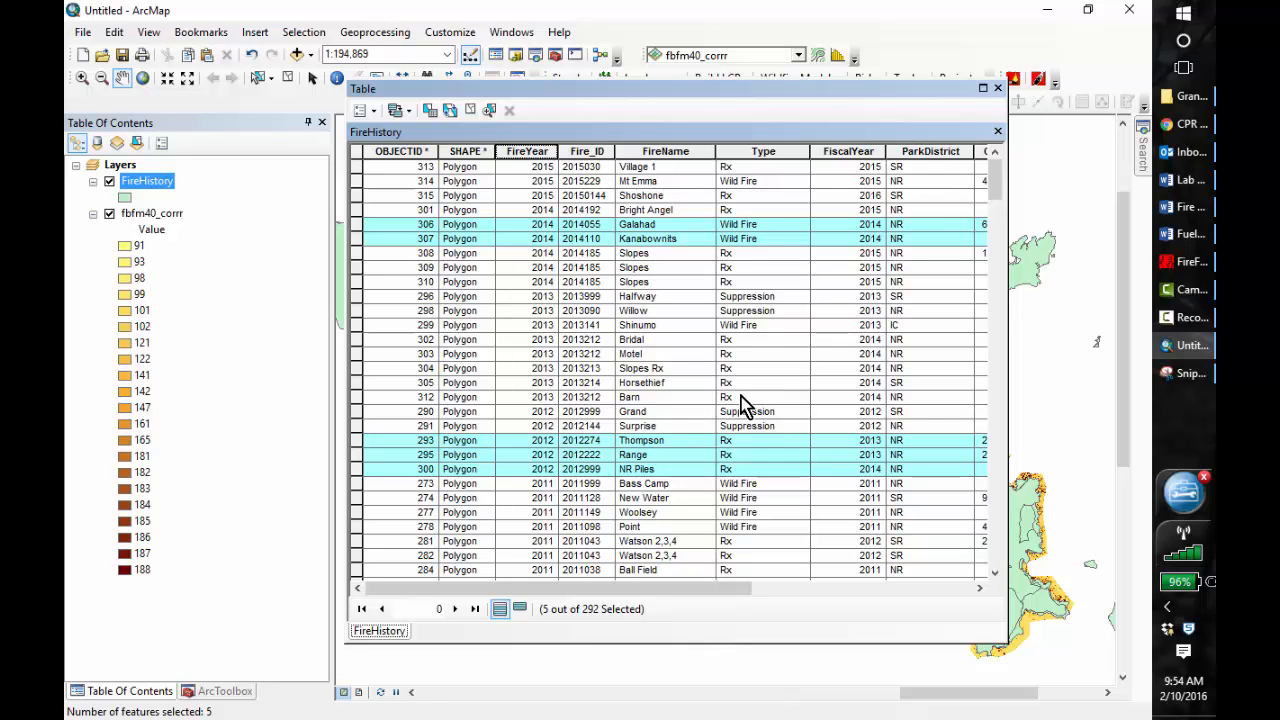
{"action": "left_click", "coordinate": [997, 88]}
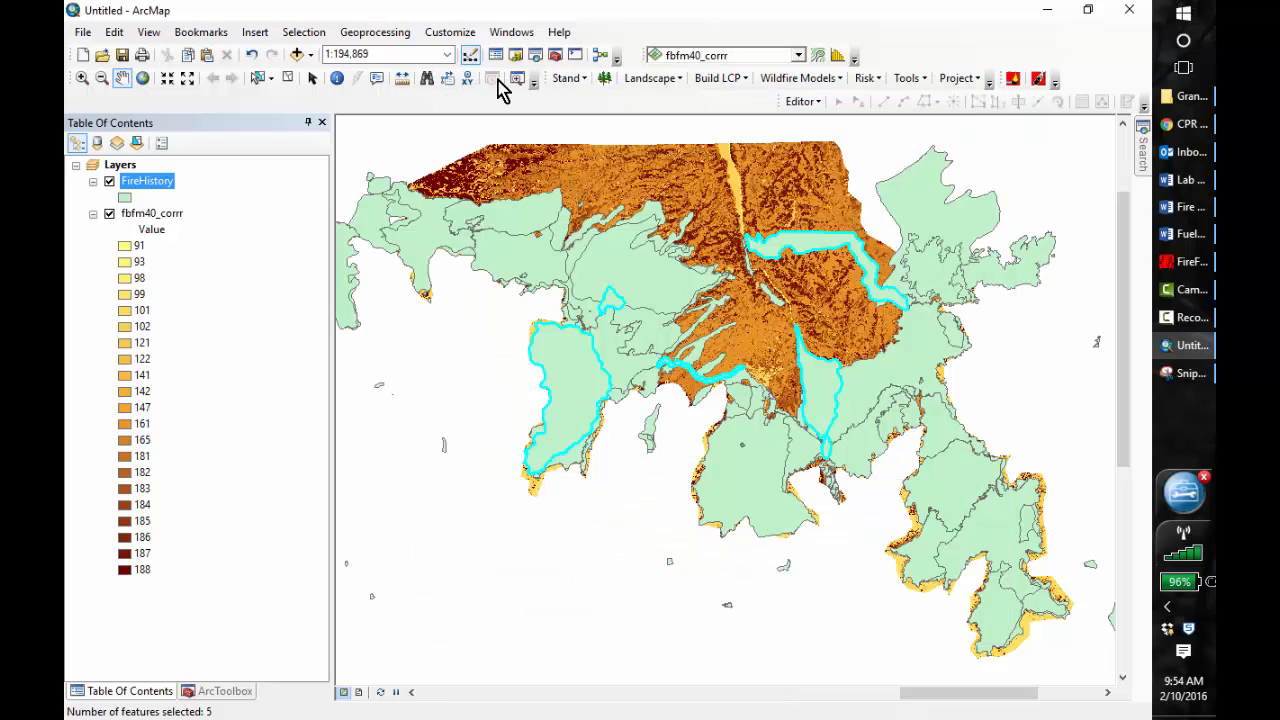
- Display the Catalog tree and expand GrandCanyonData down to the contents of the FireHistory dataset in Grand_Canyon_Fire_Data.gdb
{"action": "left_click", "coordinate": [516, 55]}
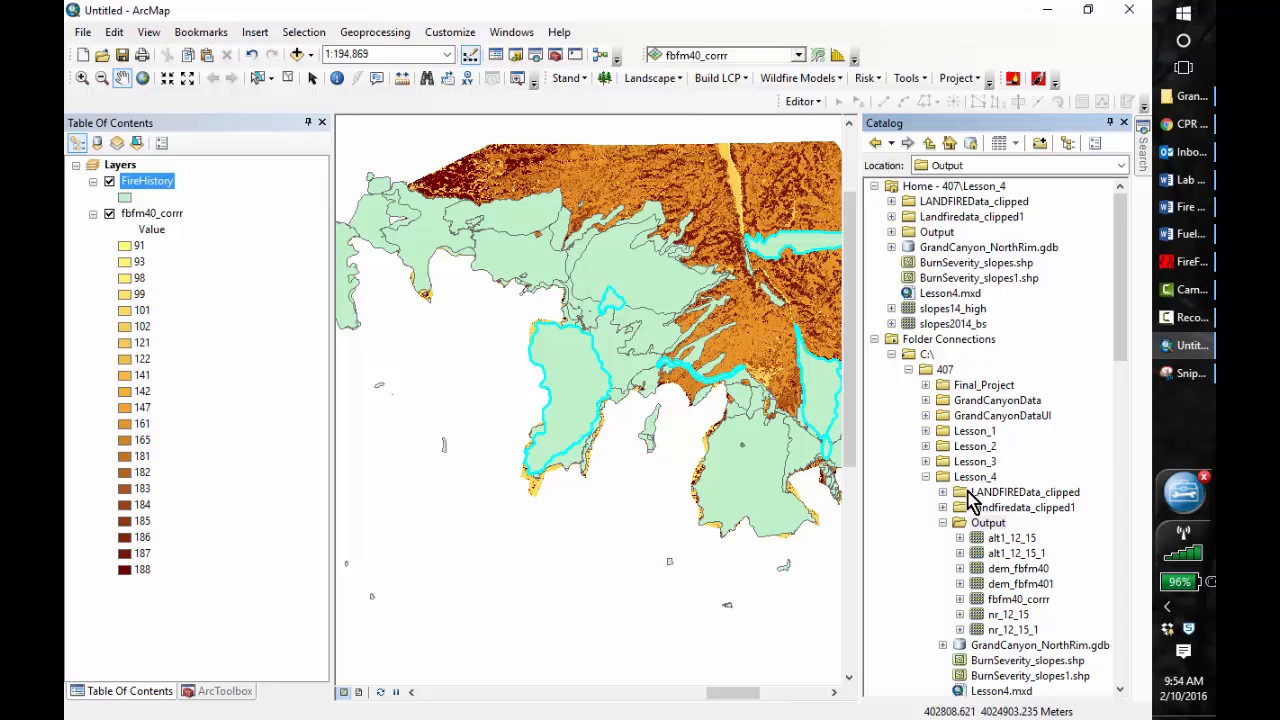
{"action": "left_click", "coordinate": [942, 522]}
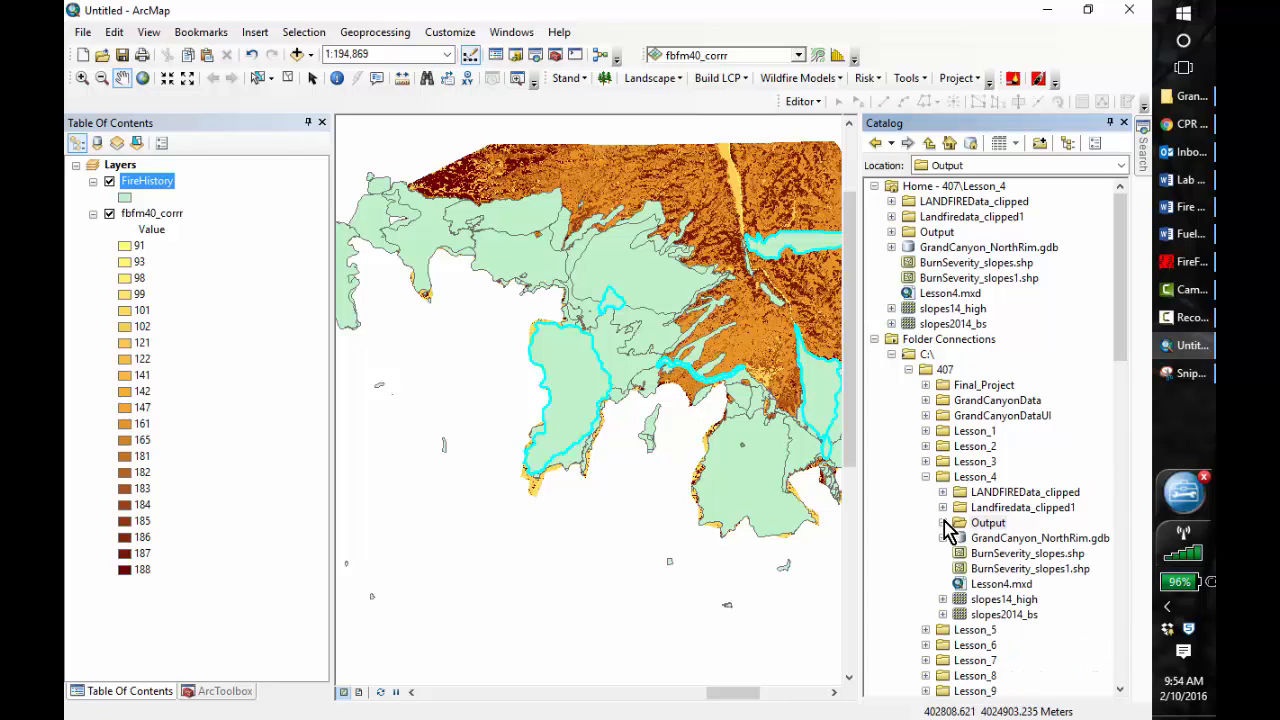
{"action": "left_click", "coordinate": [926, 400]}
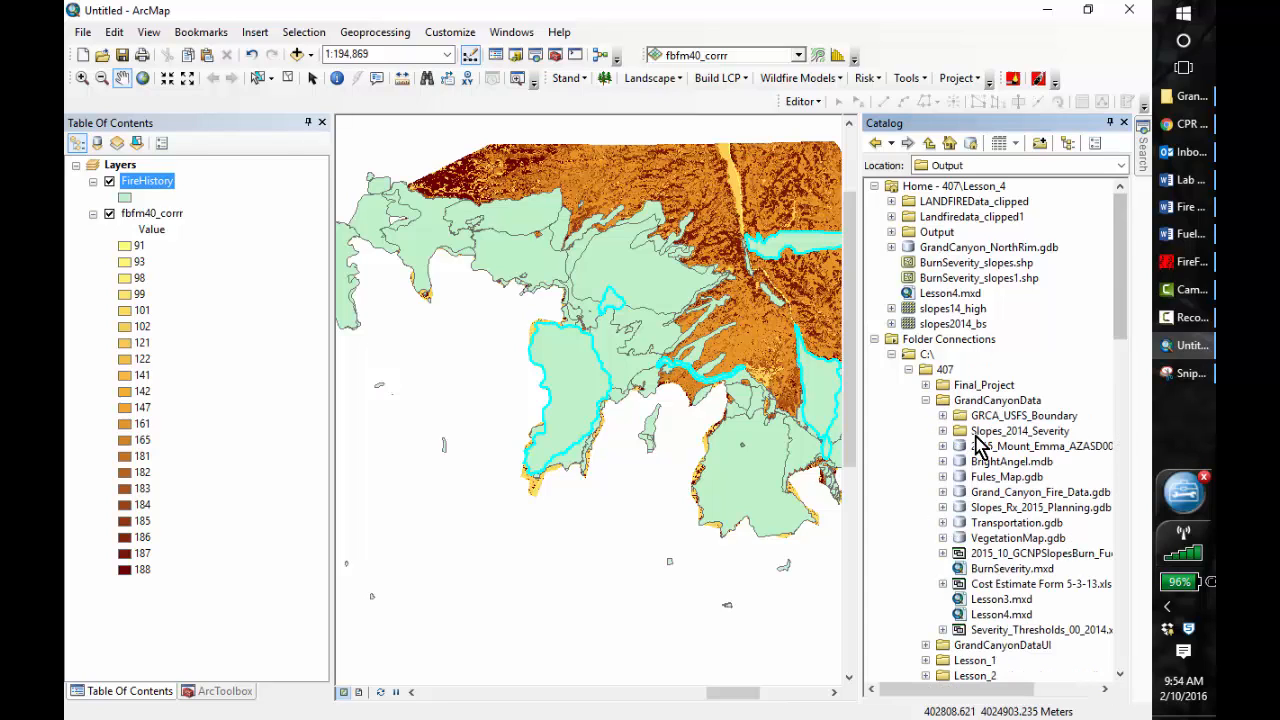
{"action": "left_click", "coordinate": [942, 492]}
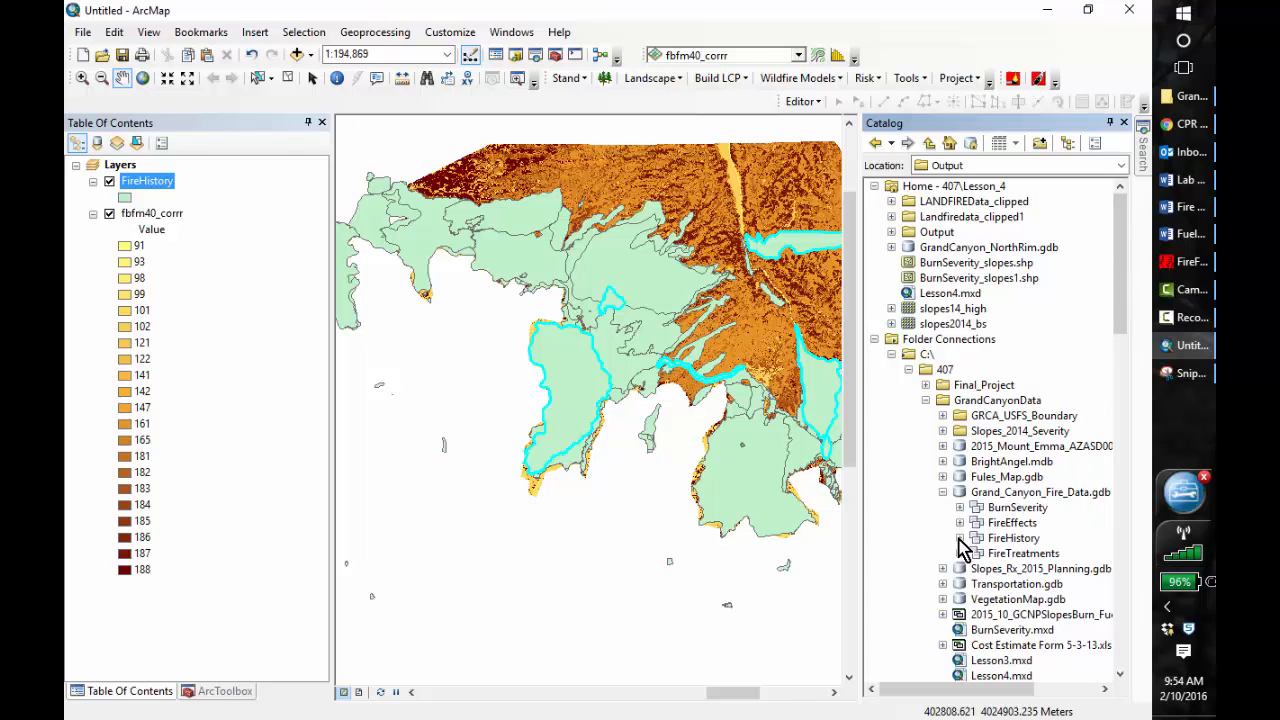
{"action": "left_click", "coordinate": [959, 538]}
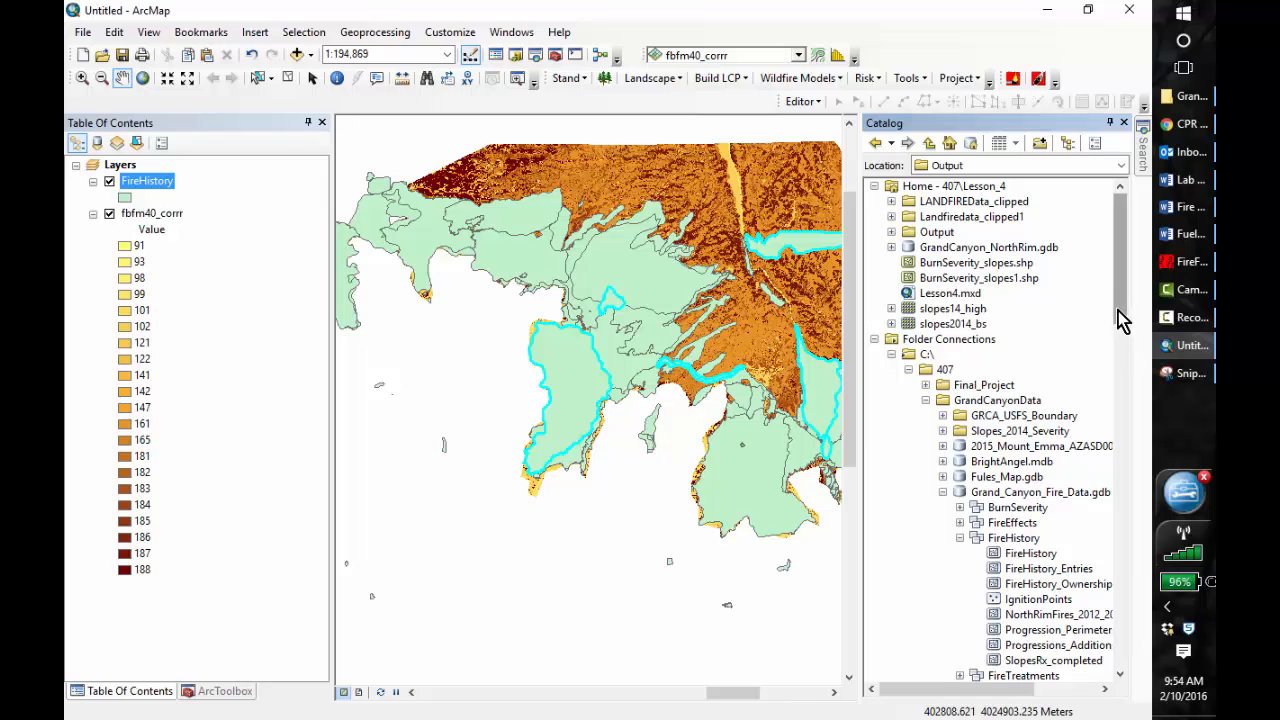
{"action": "left_click_drag", "start_coordinate": [1123, 320], "coordinate": [1125, 345]}
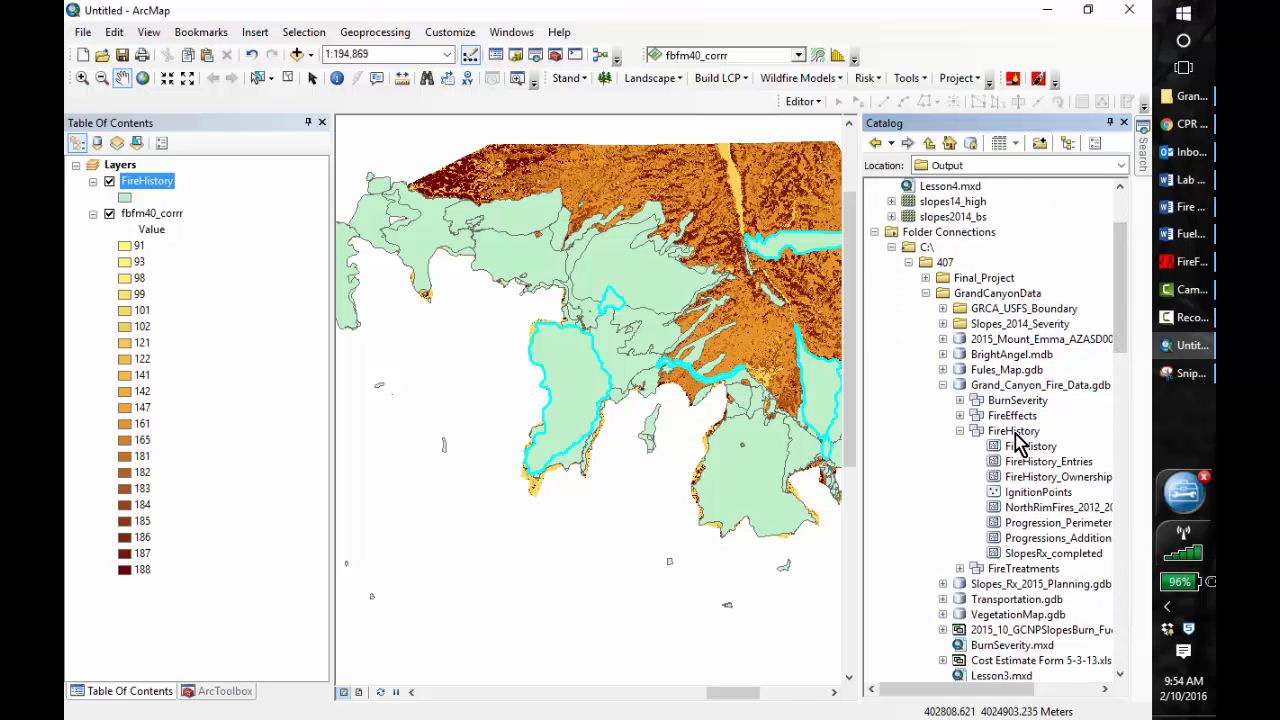
- Create a polygon feature class named NorthRimFires_2012_20151 in the FireHistory dataset, keeping the default settings and fields
{"action": "right_click", "coordinate": [1014, 437]}
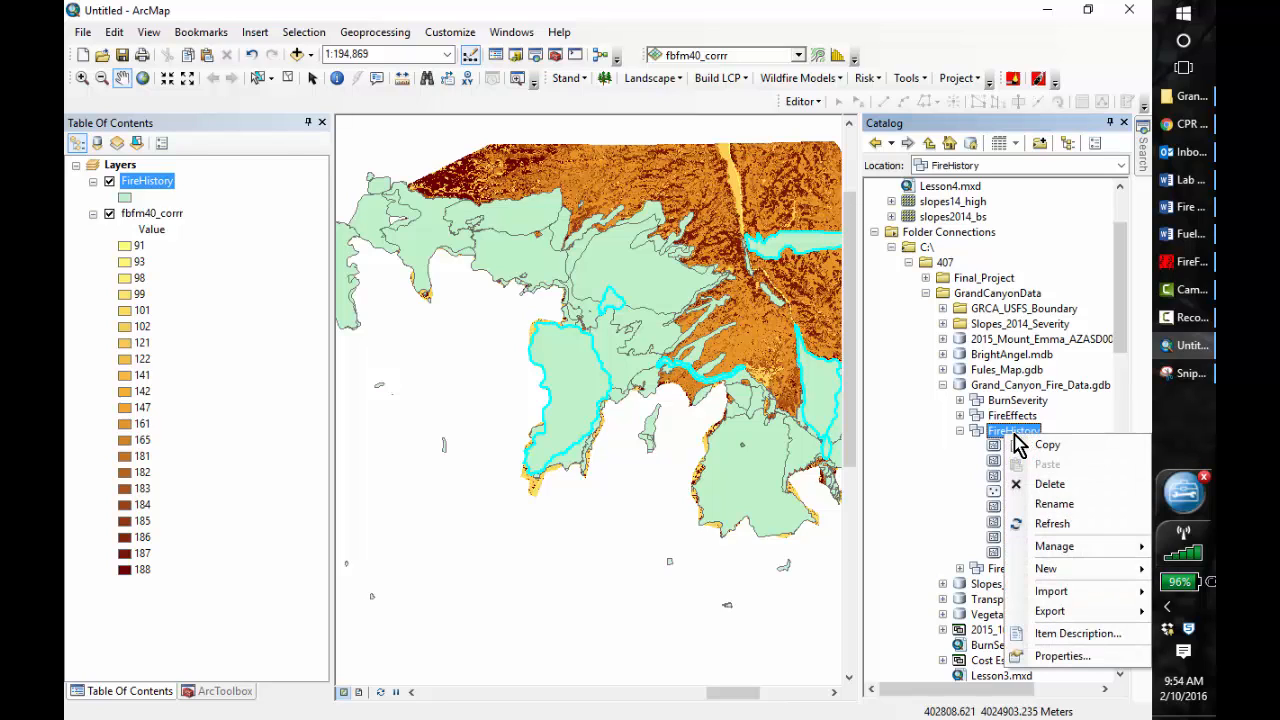
{"action": "mouse_move", "coordinate": [1045, 569]}
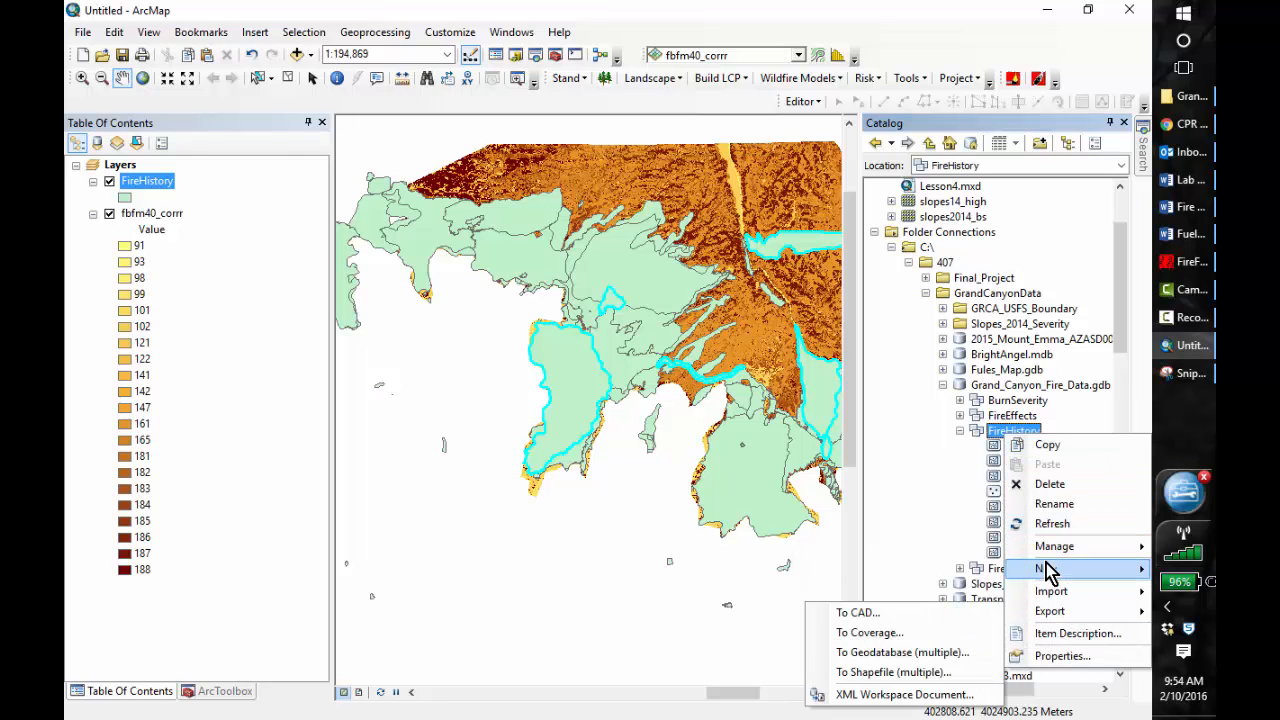
{"action": "left_click", "coordinate": [929, 571]}
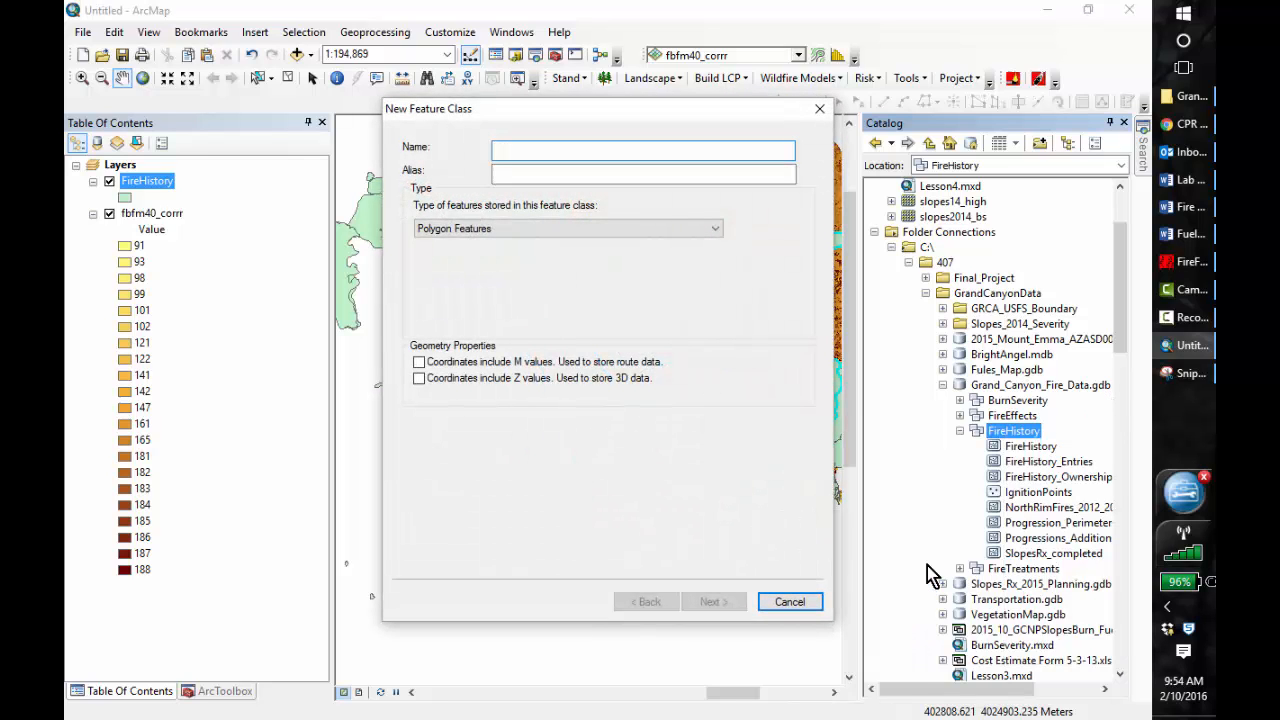
{"action": "type", "text": "NorthRimFires_2012_20151"}
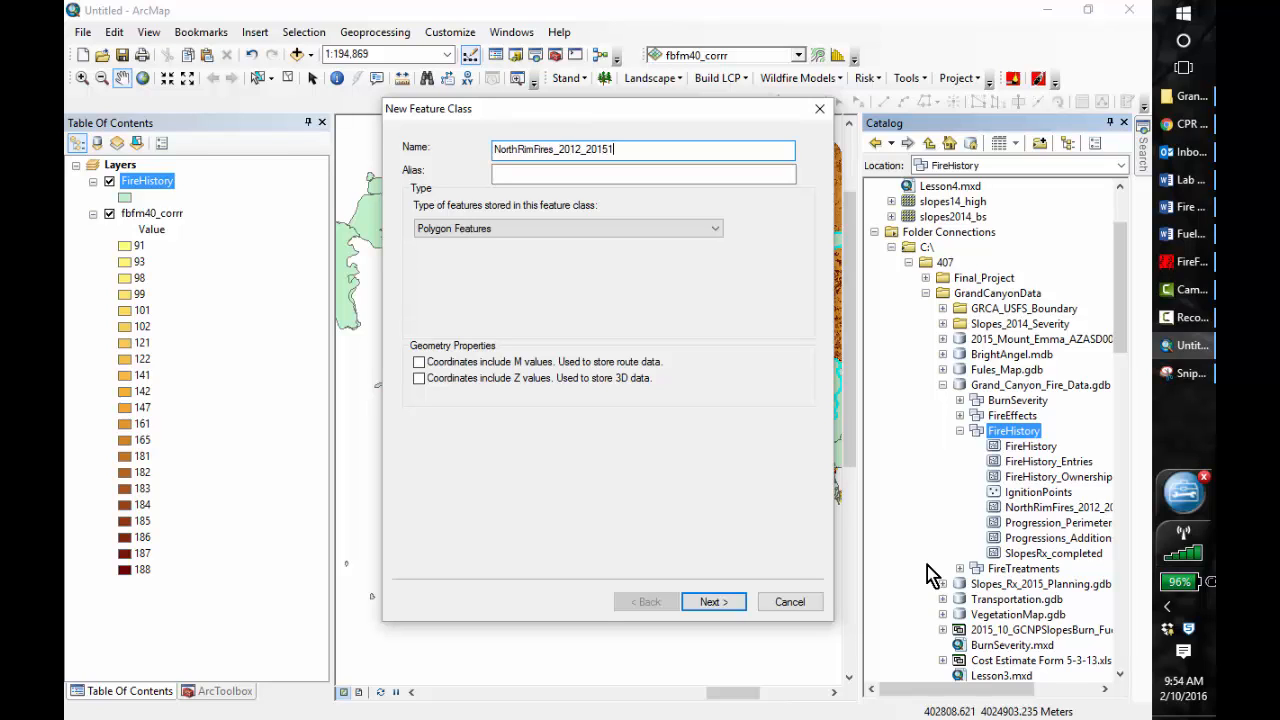
{"action": "left_click", "coordinate": [712, 602]}
{"action": "left_click", "coordinate": [719, 606]}
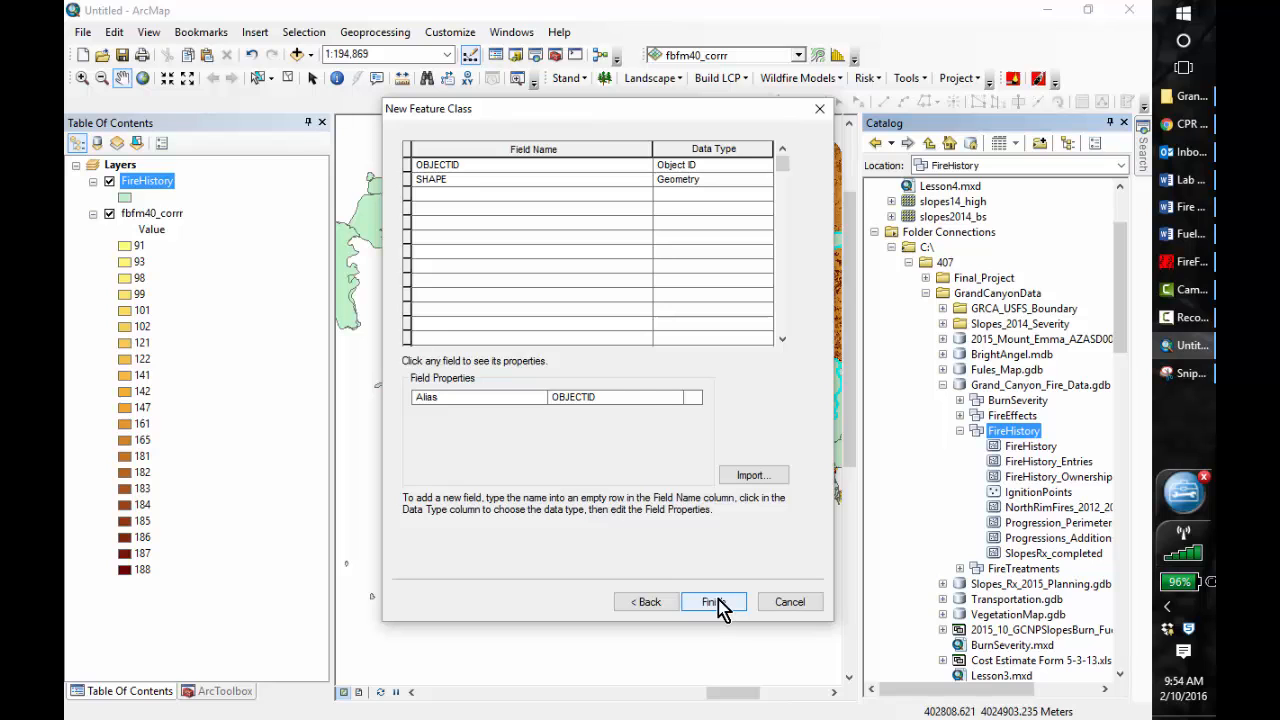
{"action": "left_click", "coordinate": [716, 604]}
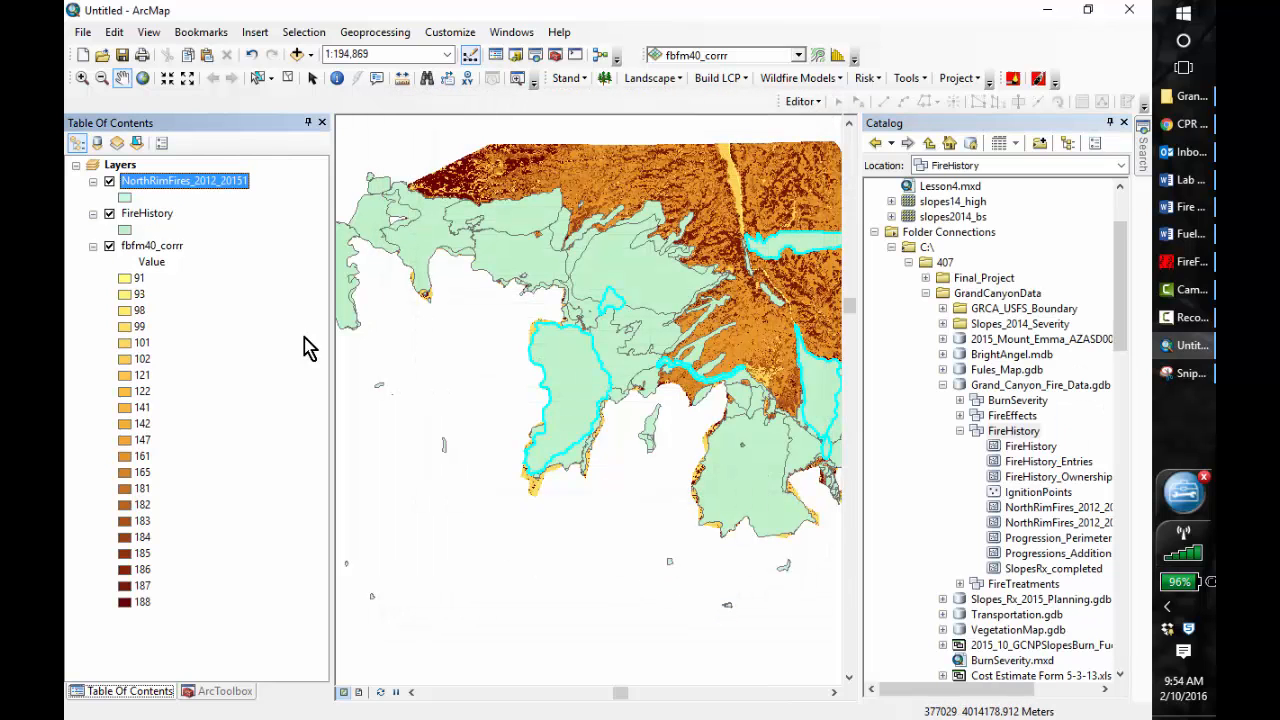
- Remove the NorthRimFires_2012_20151 layer from the map
{"action": "right_click", "coordinate": [195, 193]}
{"action": "left_click", "coordinate": [250, 214]}
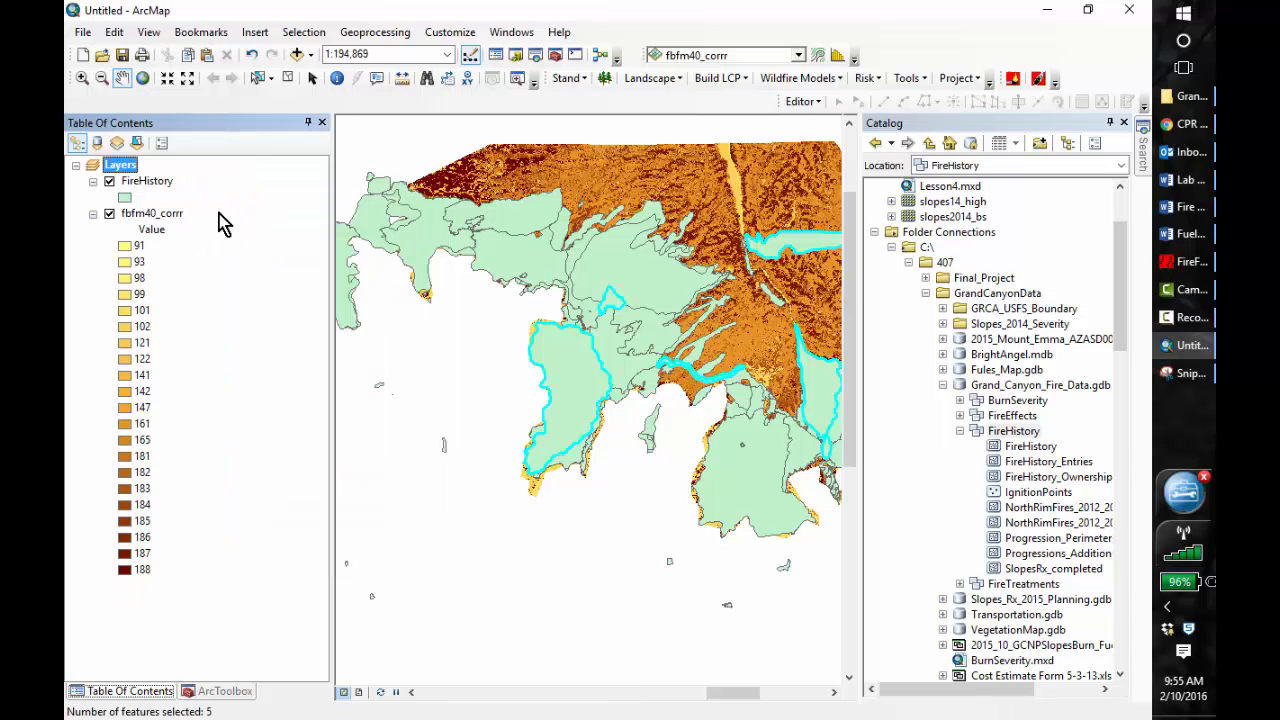
- Export the selected FireHistory features into the FireHistory dataset as NorthRimFires_2012_20151, overwriting the existing class, and add the result to the map
{"action": "right_click", "coordinate": [137, 182]}
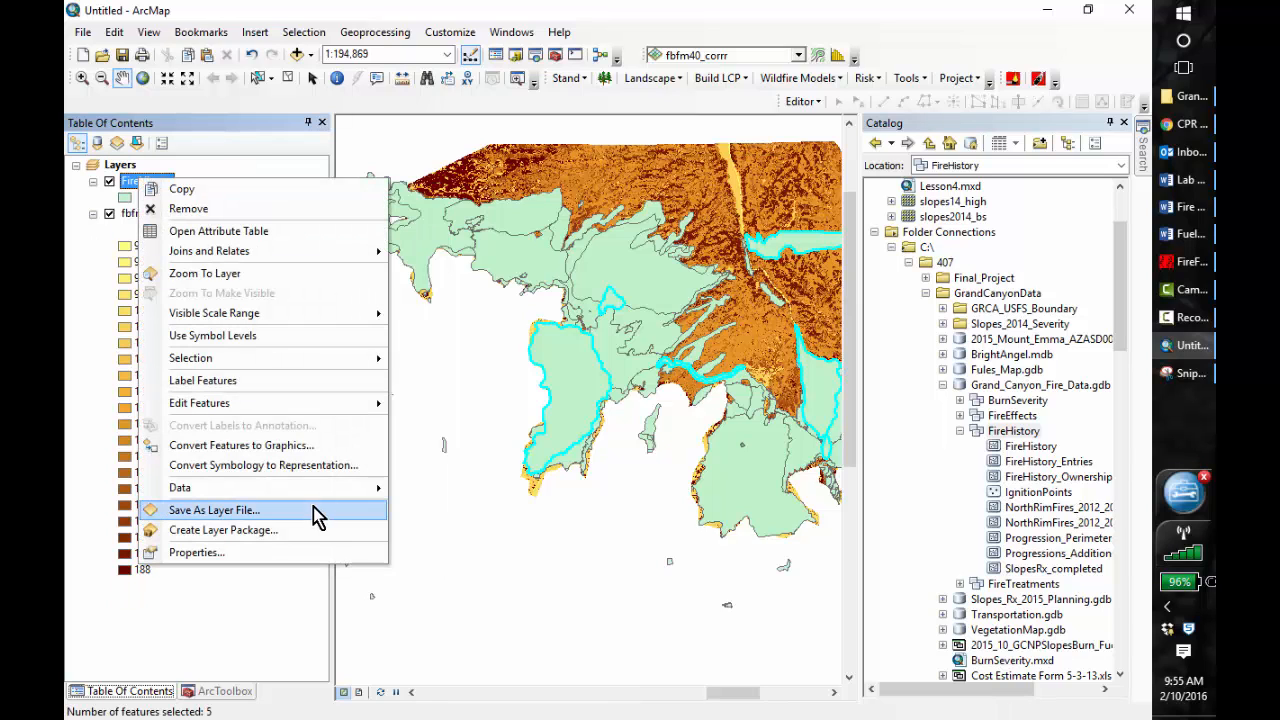
{"action": "mouse_move", "coordinate": [290, 488]}
{"action": "left_click", "coordinate": [435, 508]}
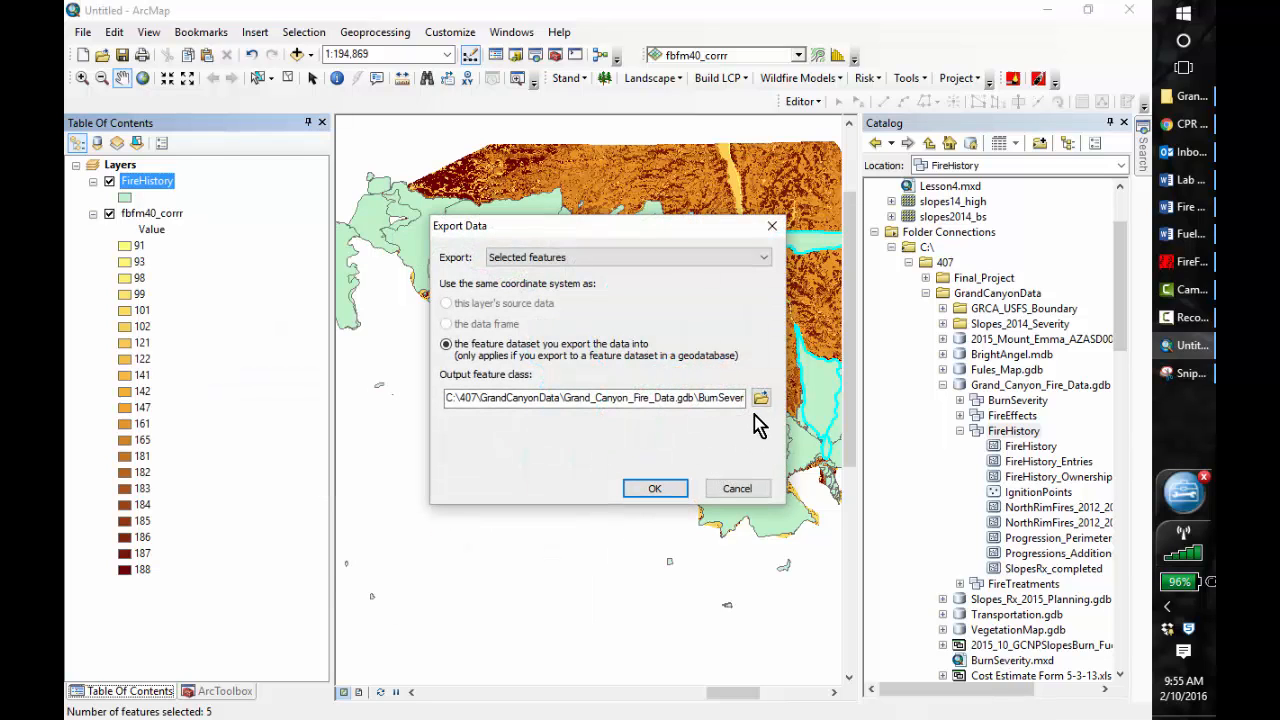
{"action": "left_click", "coordinate": [761, 400]}
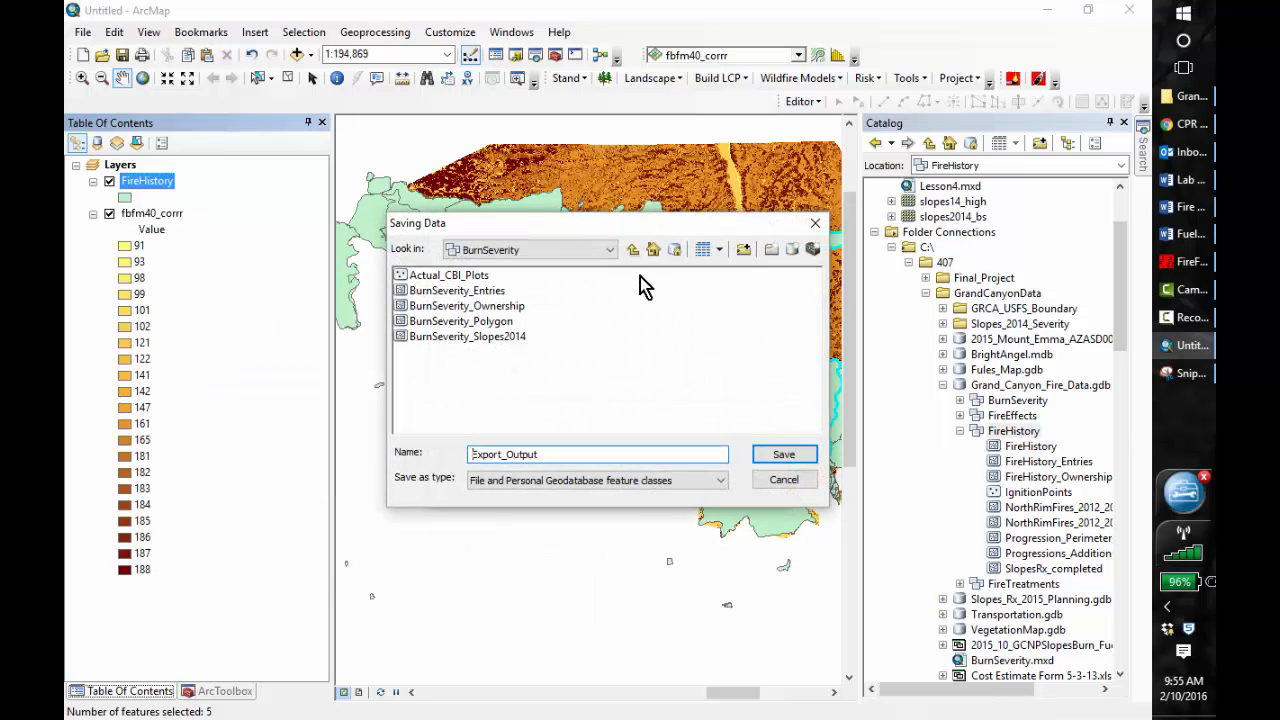
{"action": "left_click", "coordinate": [632, 250]}
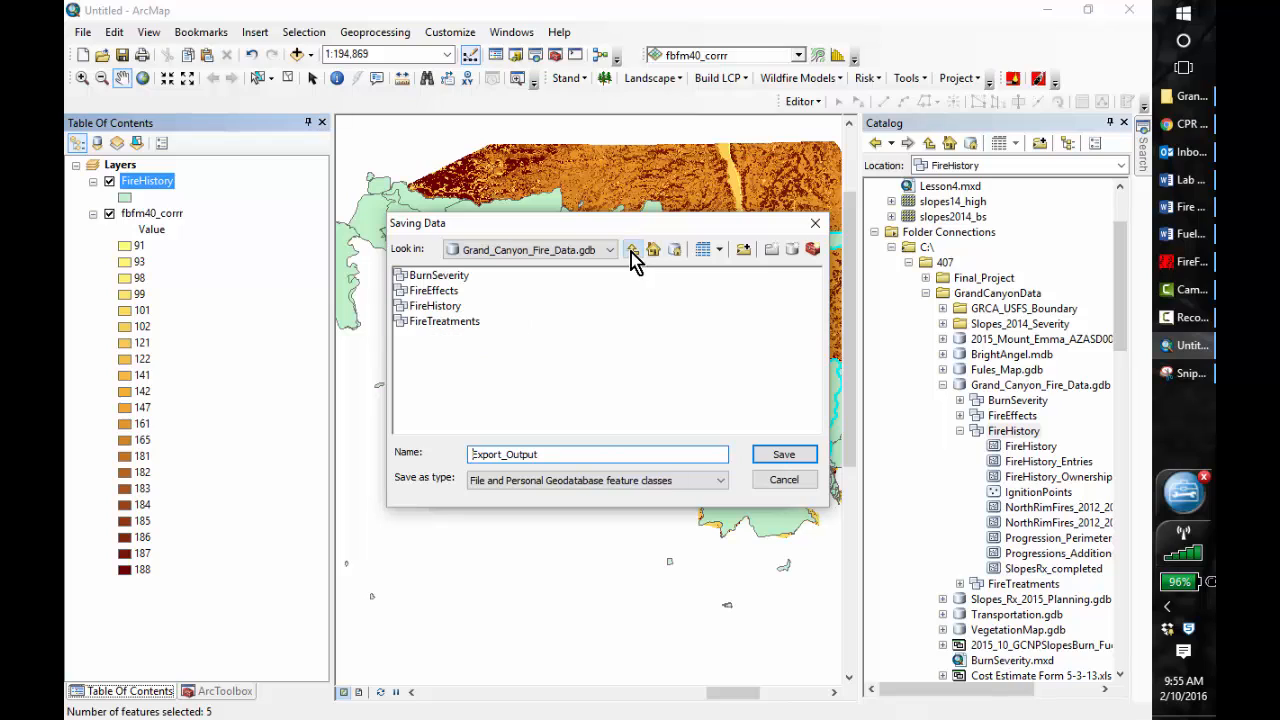
{"action": "left_click", "coordinate": [398, 306]}
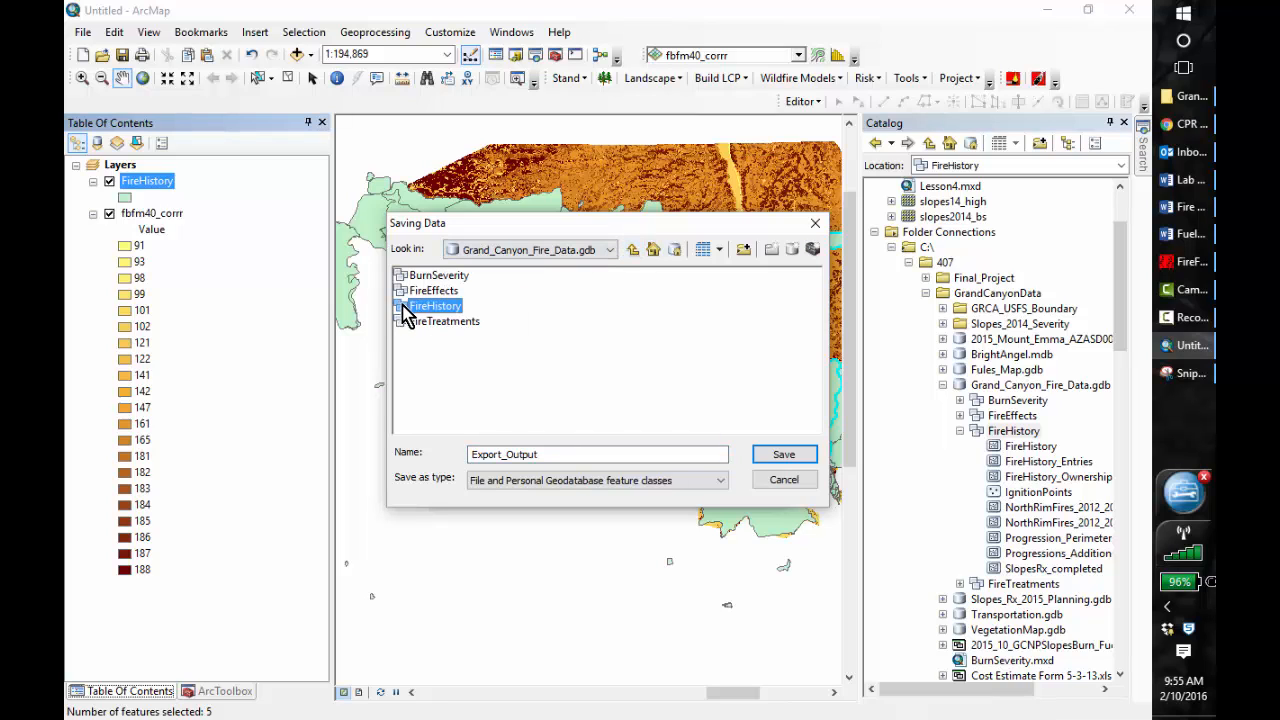
{"action": "double_click", "coordinate": [404, 306]}
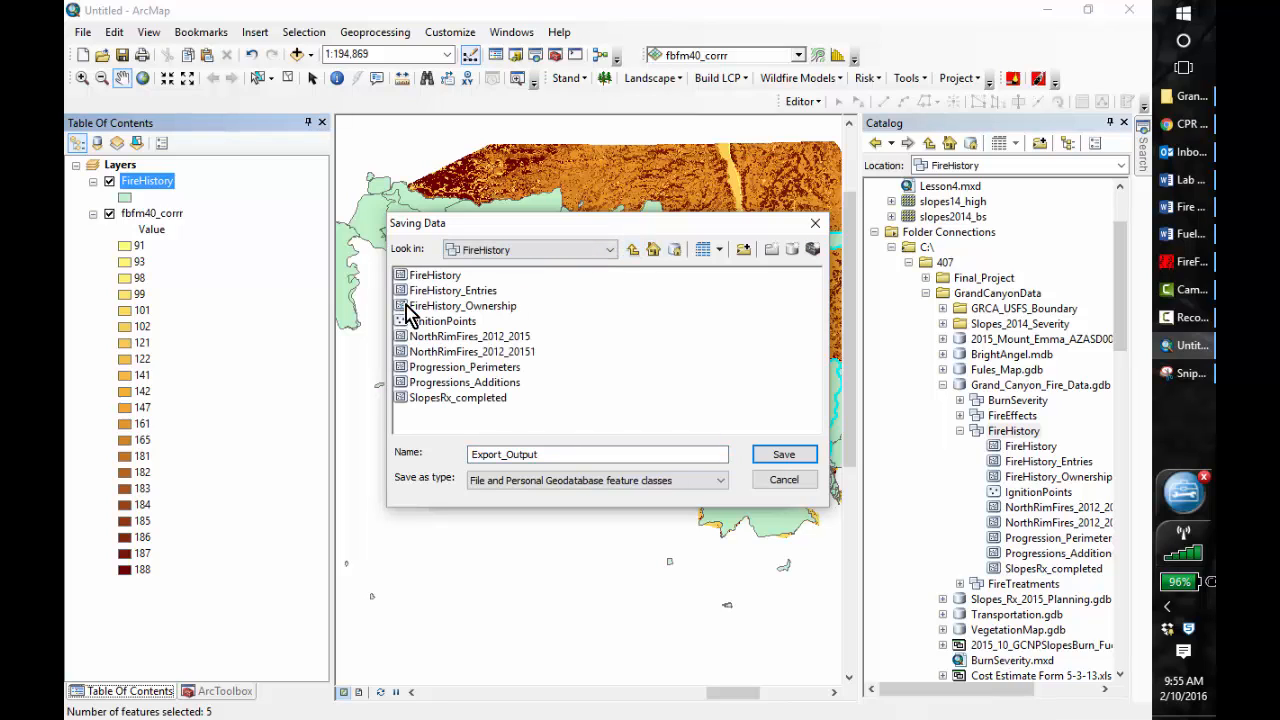
{"action": "left_click", "coordinate": [512, 360]}
{"action": "left_click", "coordinate": [784, 456]}
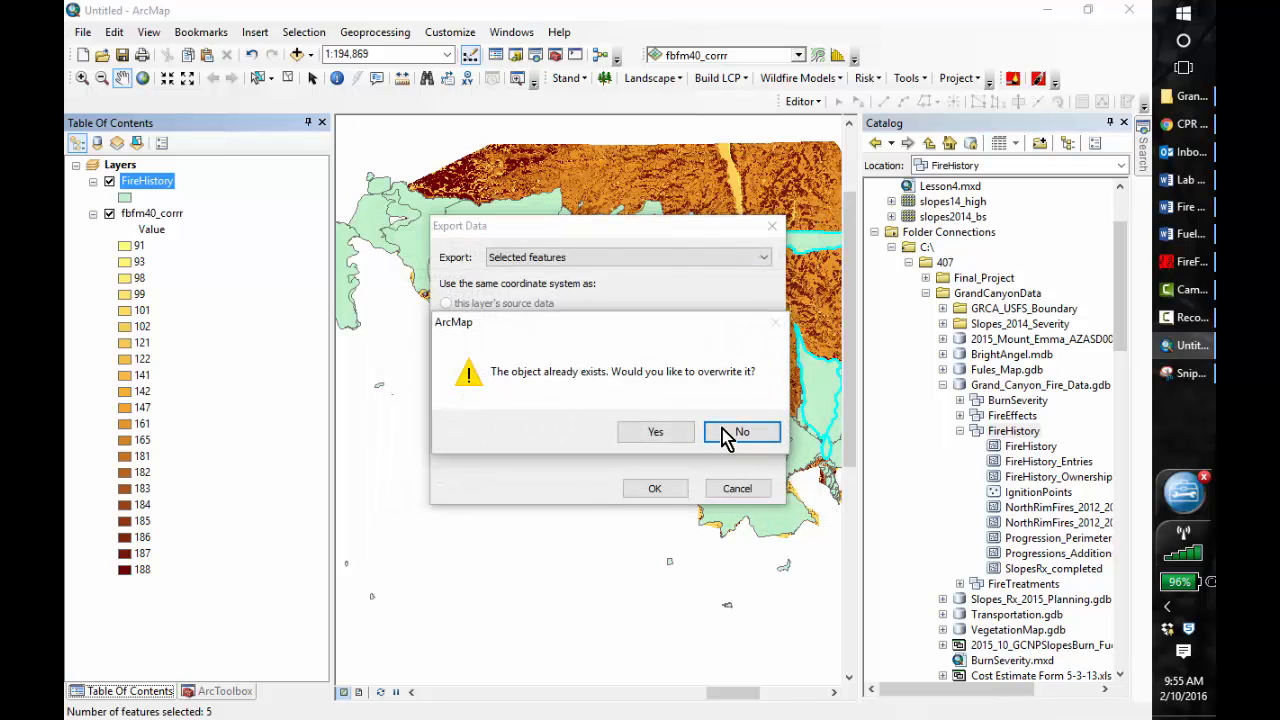
{"action": "left_click", "coordinate": [655, 432]}
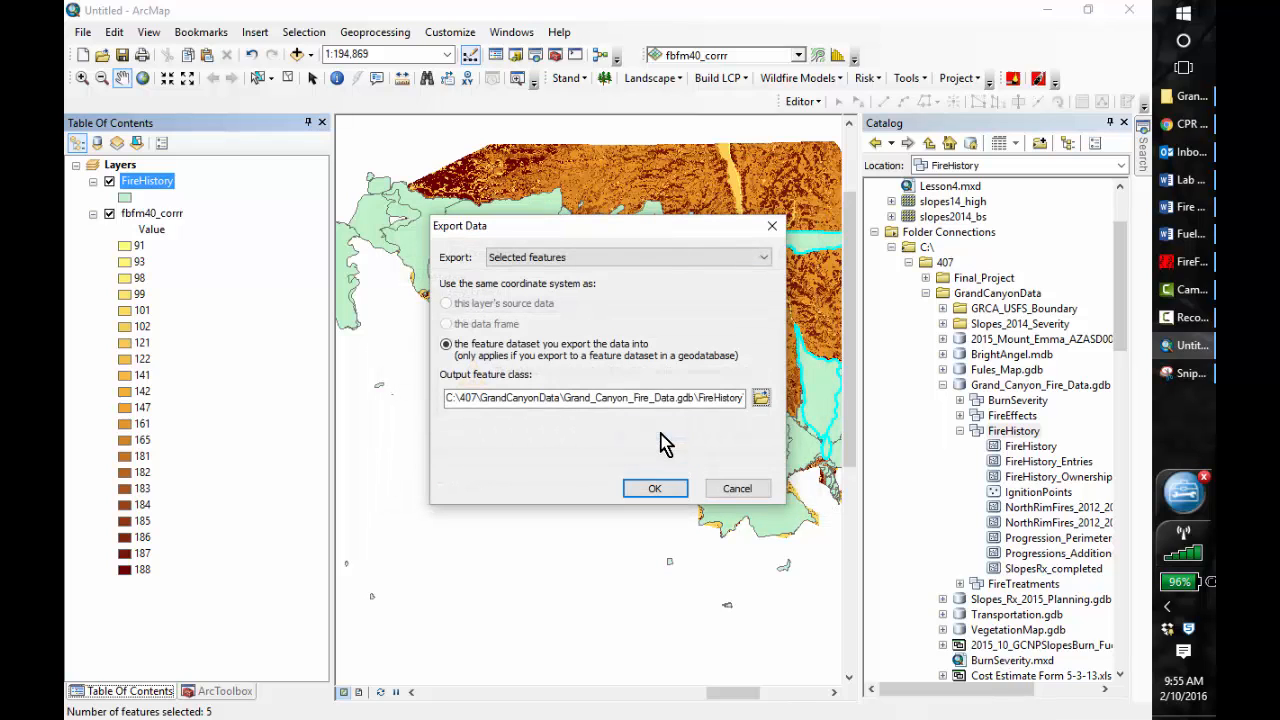
{"action": "left_click", "coordinate": [655, 489]}
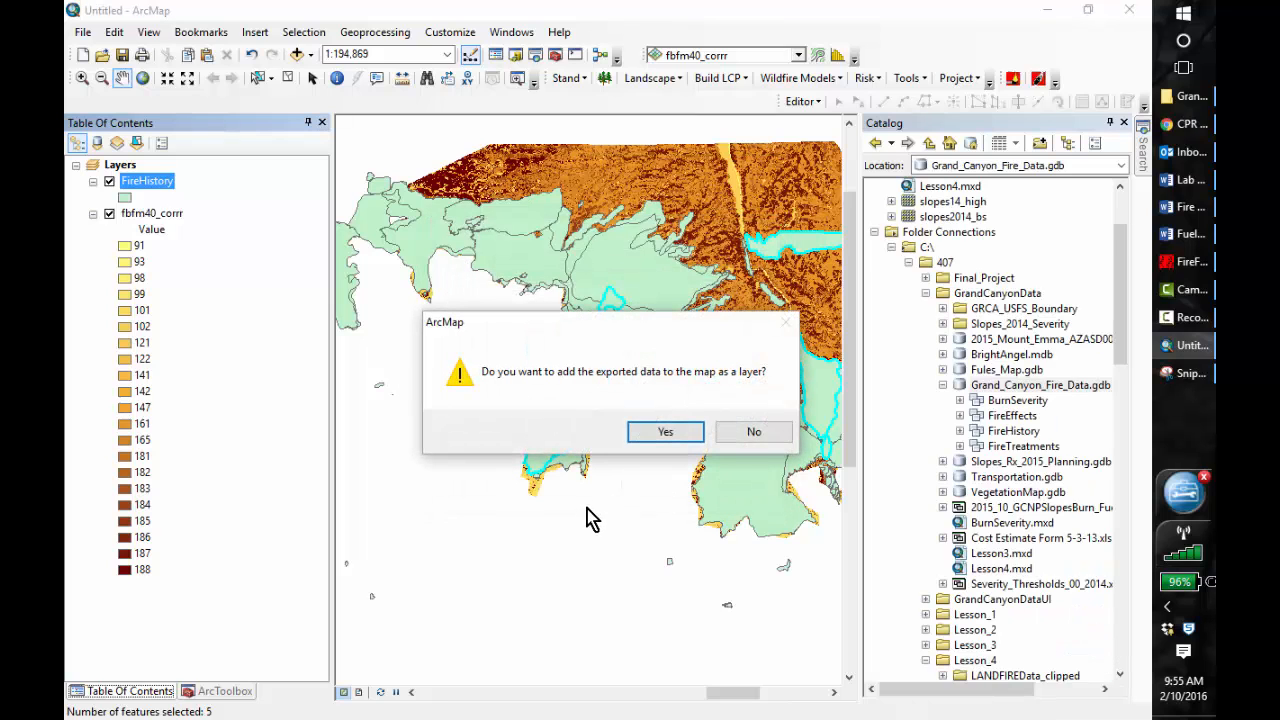
{"action": "left_click", "coordinate": [665, 431]}
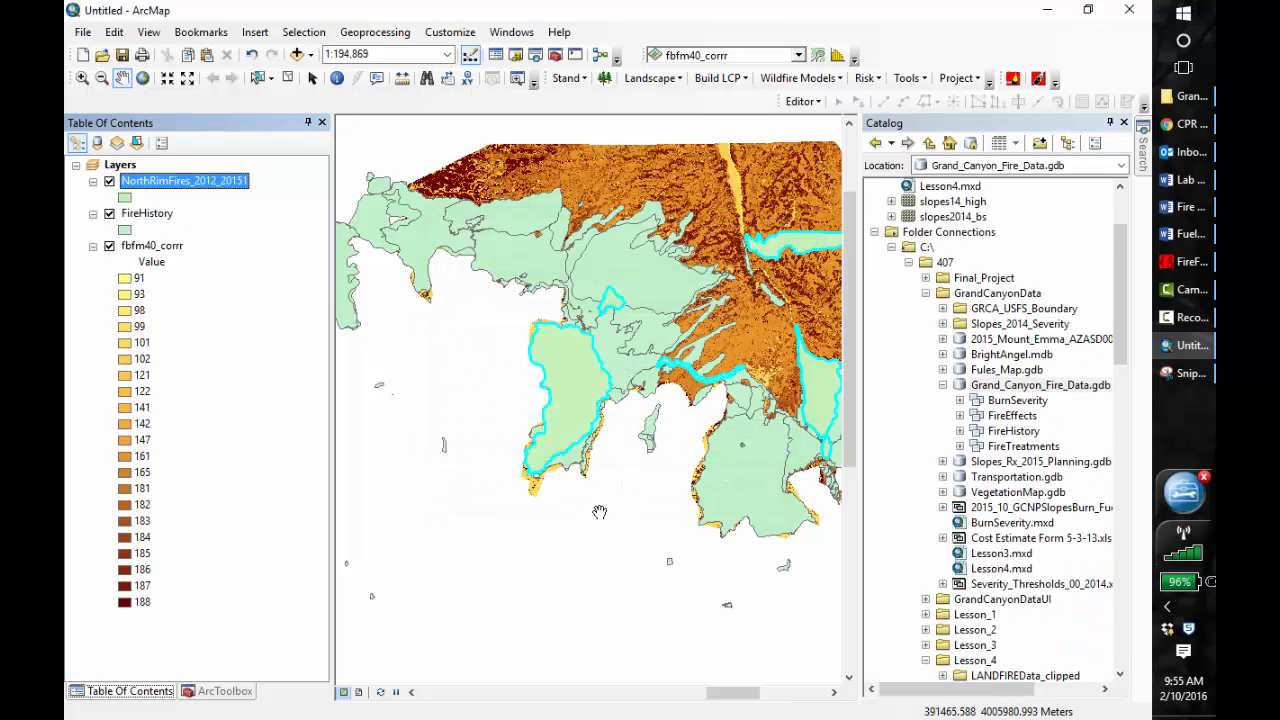
- Remove the FireHistory layer from the map, leaving the exported North Rim fires over the fuel model raster
{"action": "right_click", "coordinate": [147, 213]}
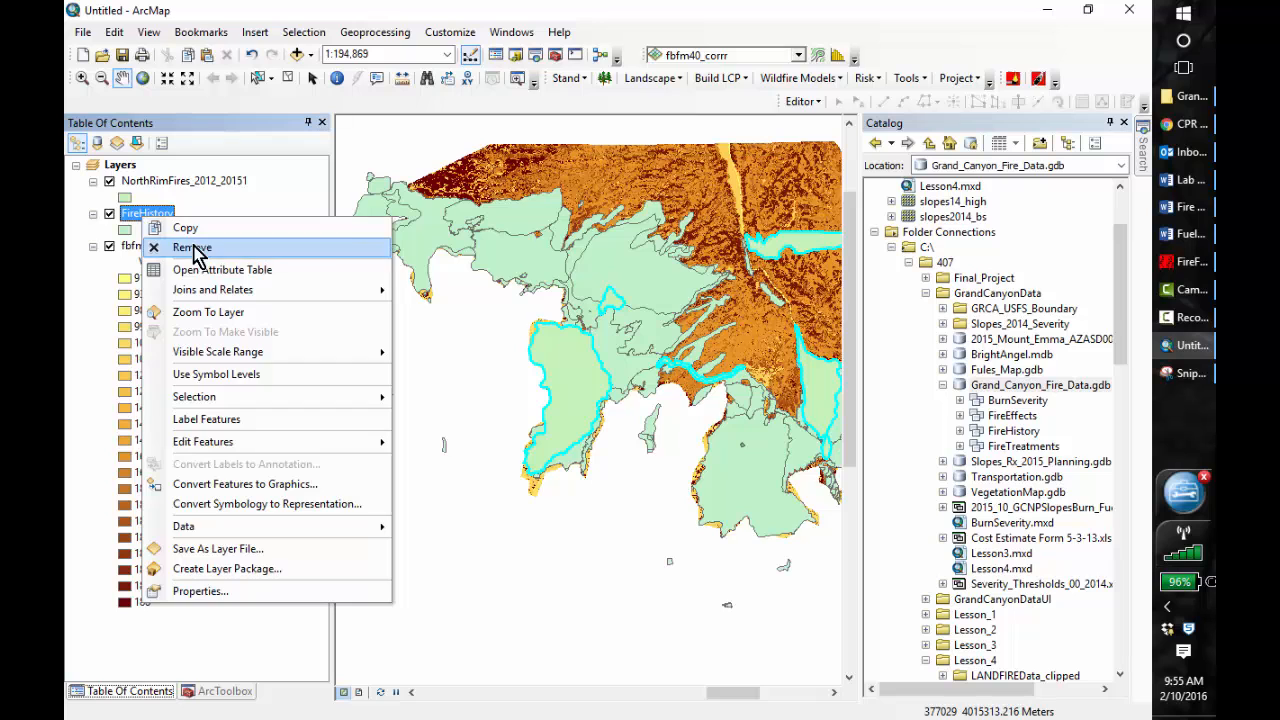
{"action": "left_click", "coordinate": [192, 249]}
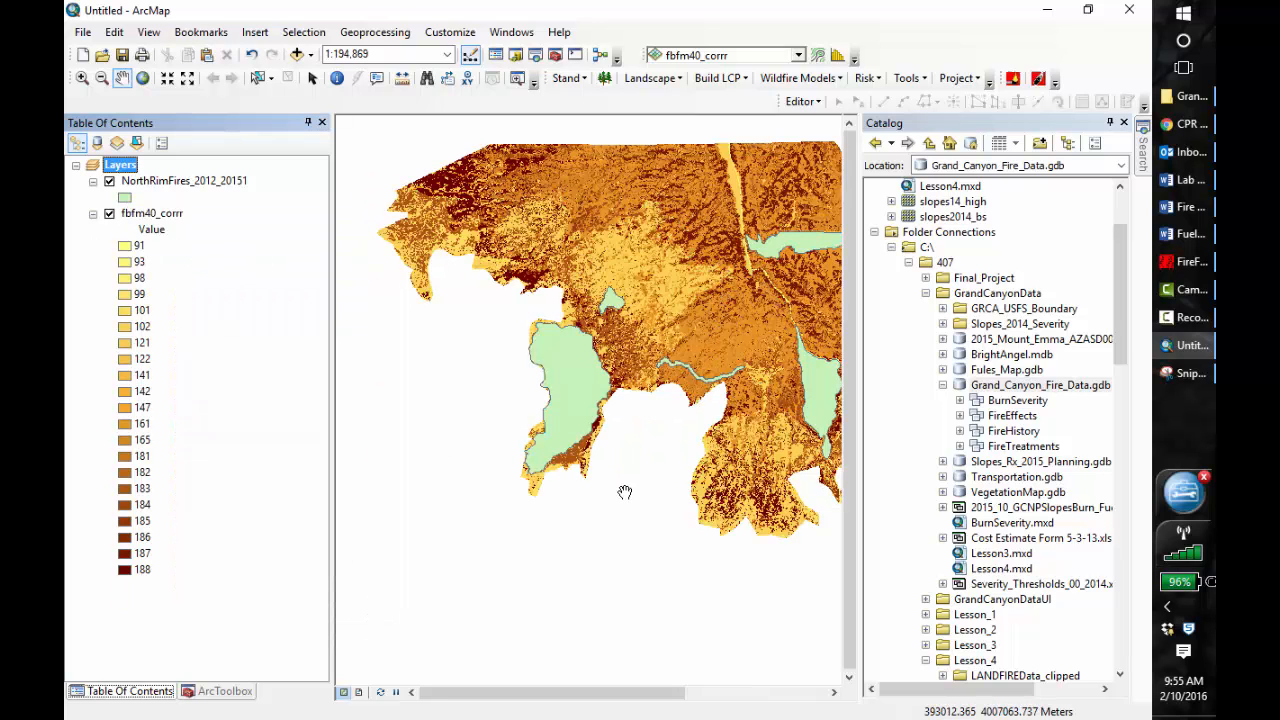
{"action": "left_click_drag", "start_coordinate": [632, 487], "coordinate": [485, 538]}
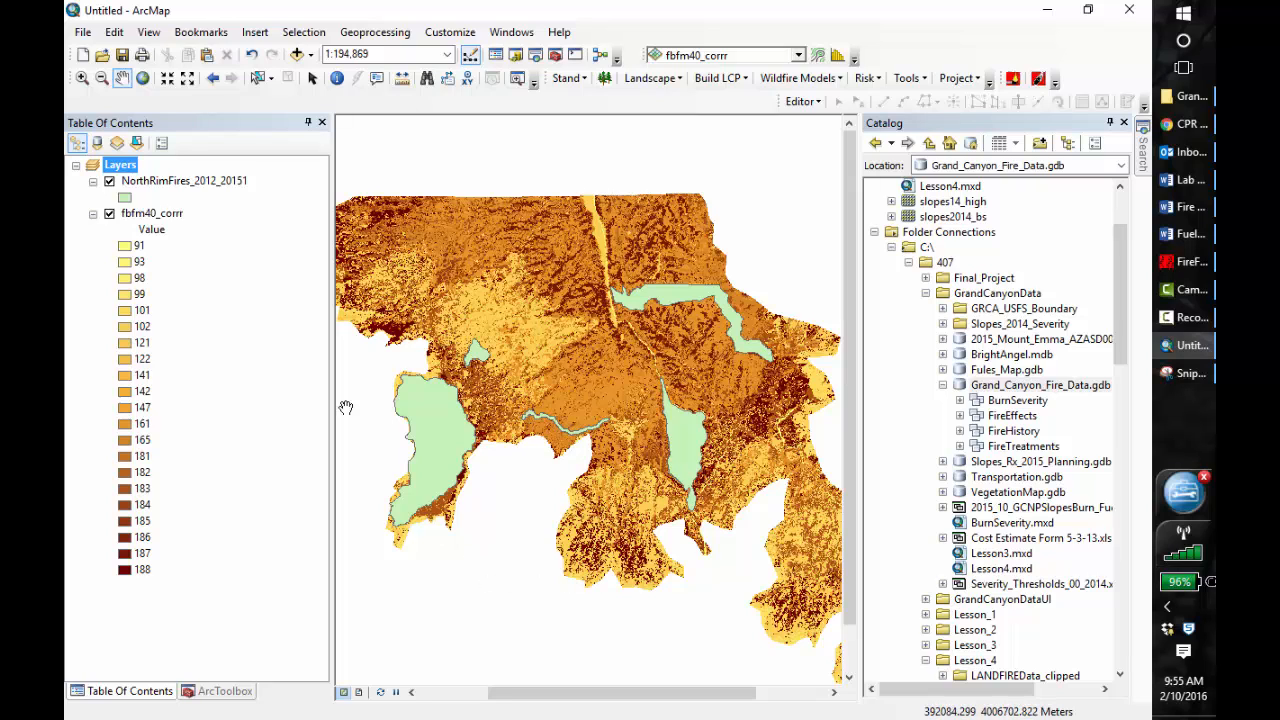
- Symbolize the NorthRimFires_2012_20151 layer as Hollow polygons with a black outline of width 2
{"action": "left_click", "coordinate": [125, 198]}
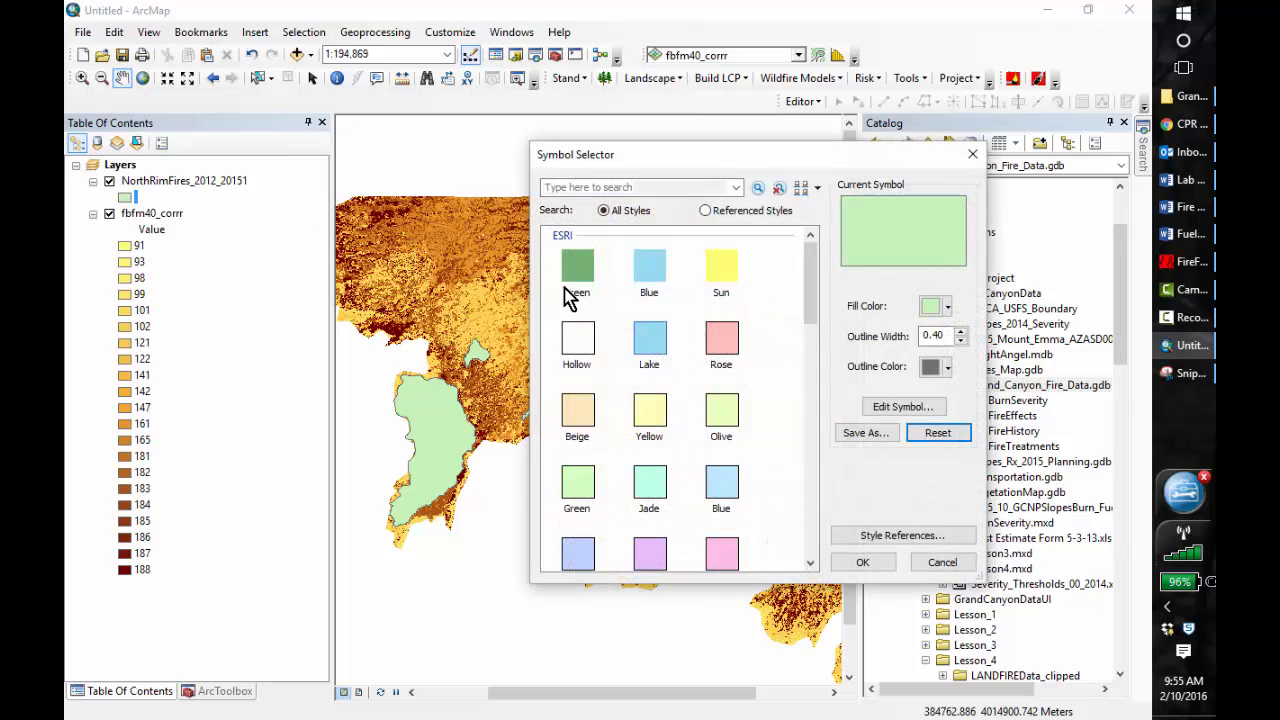
{"action": "left_click", "coordinate": [578, 340]}
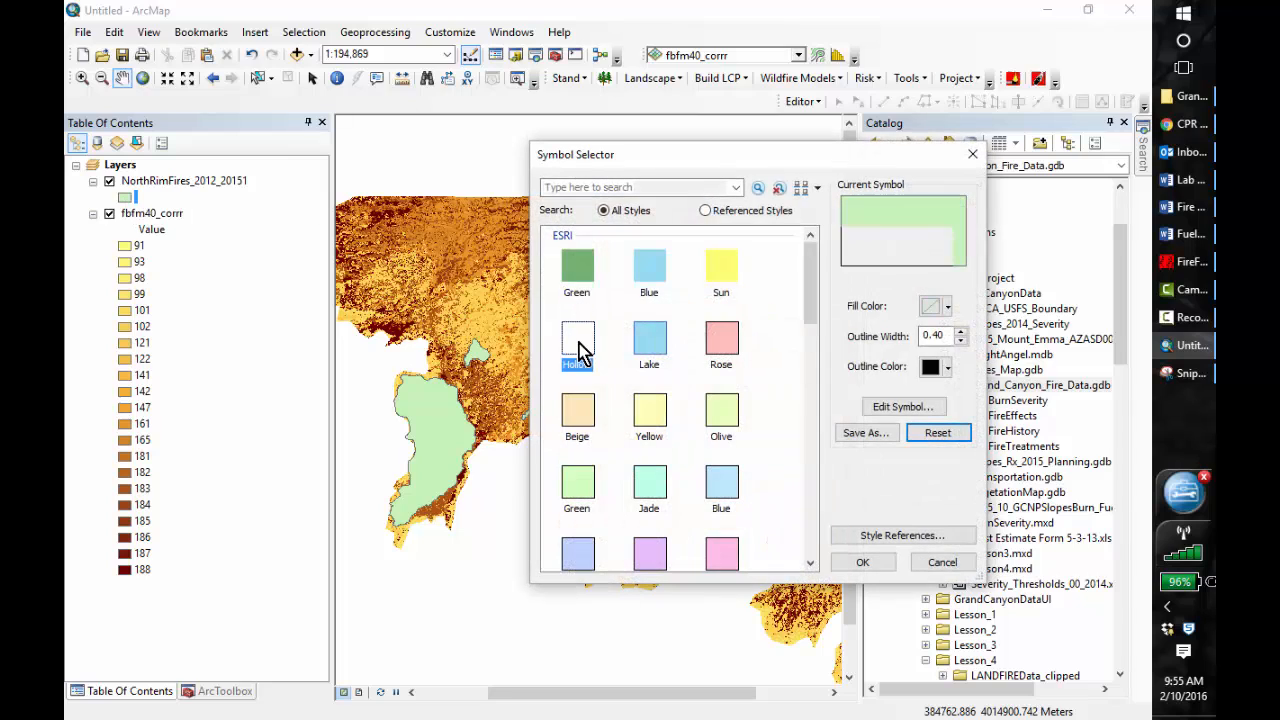
{"action": "double_click", "coordinate": [962, 332]}
{"action": "left_click", "coordinate": [947, 369]}
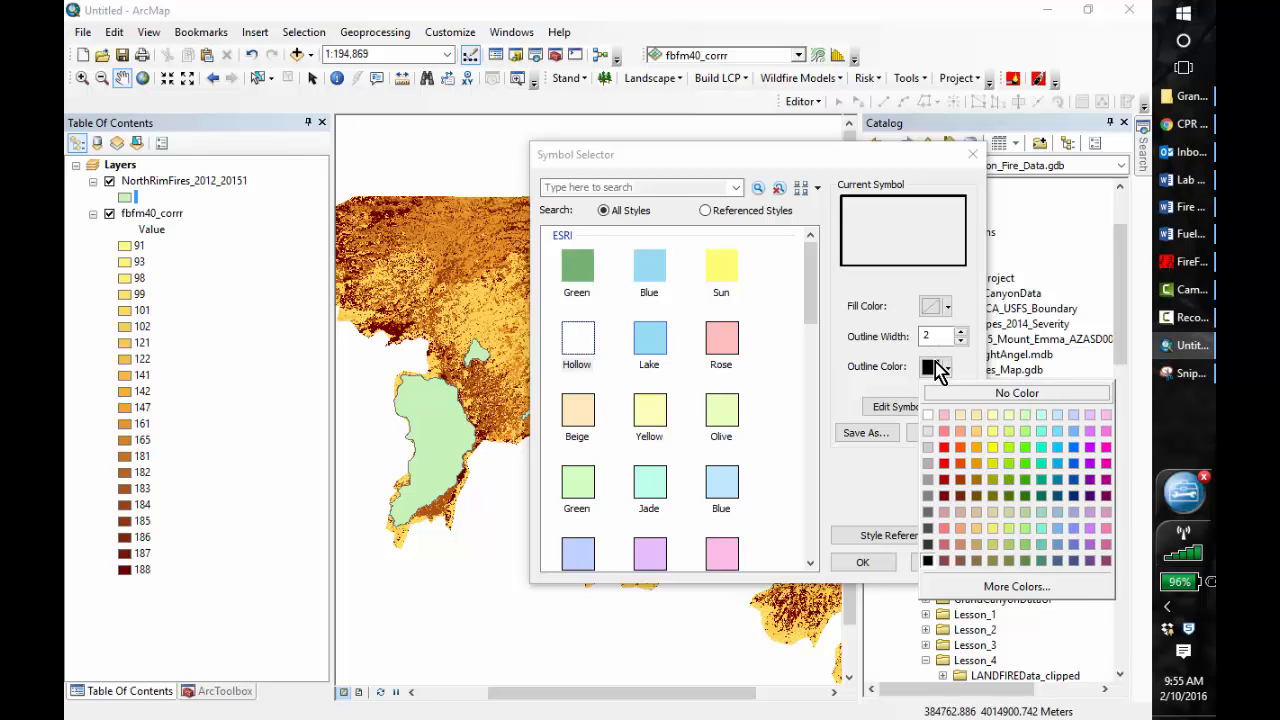
{"action": "left_click", "coordinate": [937, 370]}
{"action": "left_click", "coordinate": [862, 562]}
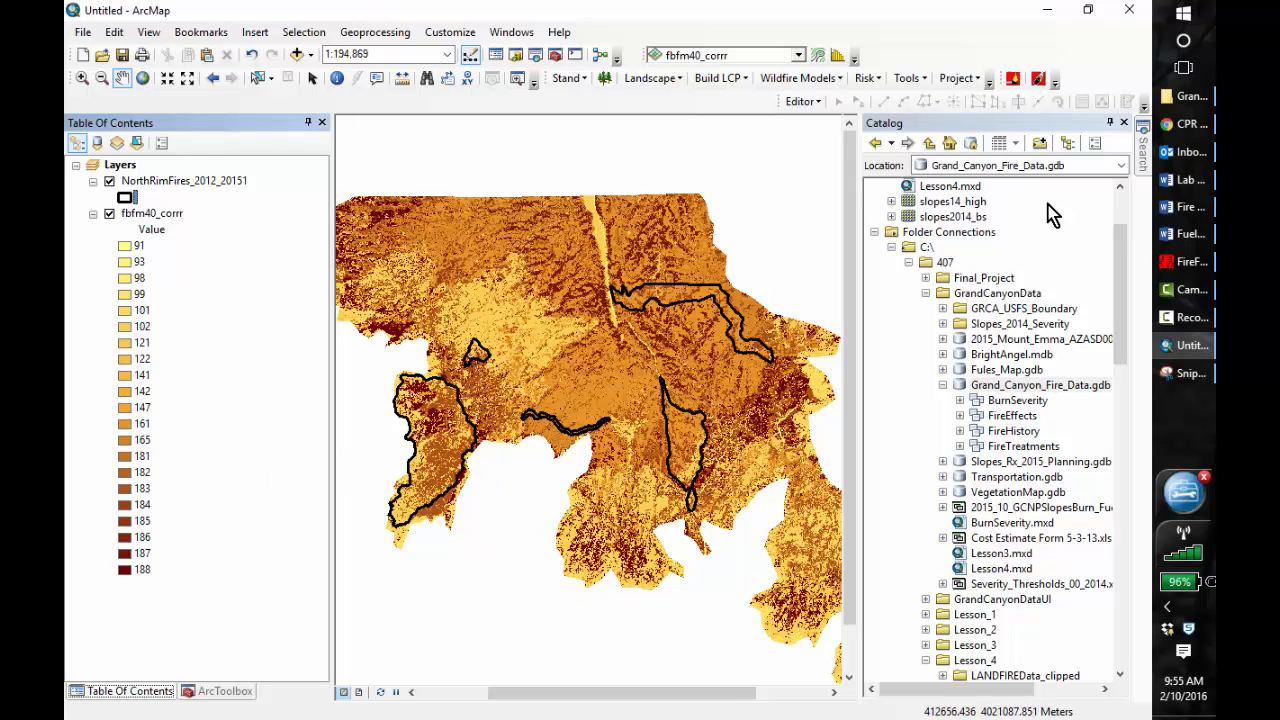
- Close the Catalog and capture the whole fuel model map with the fire outlines in the Snipping Tool
{"action": "left_click", "coordinate": [1124, 123]}
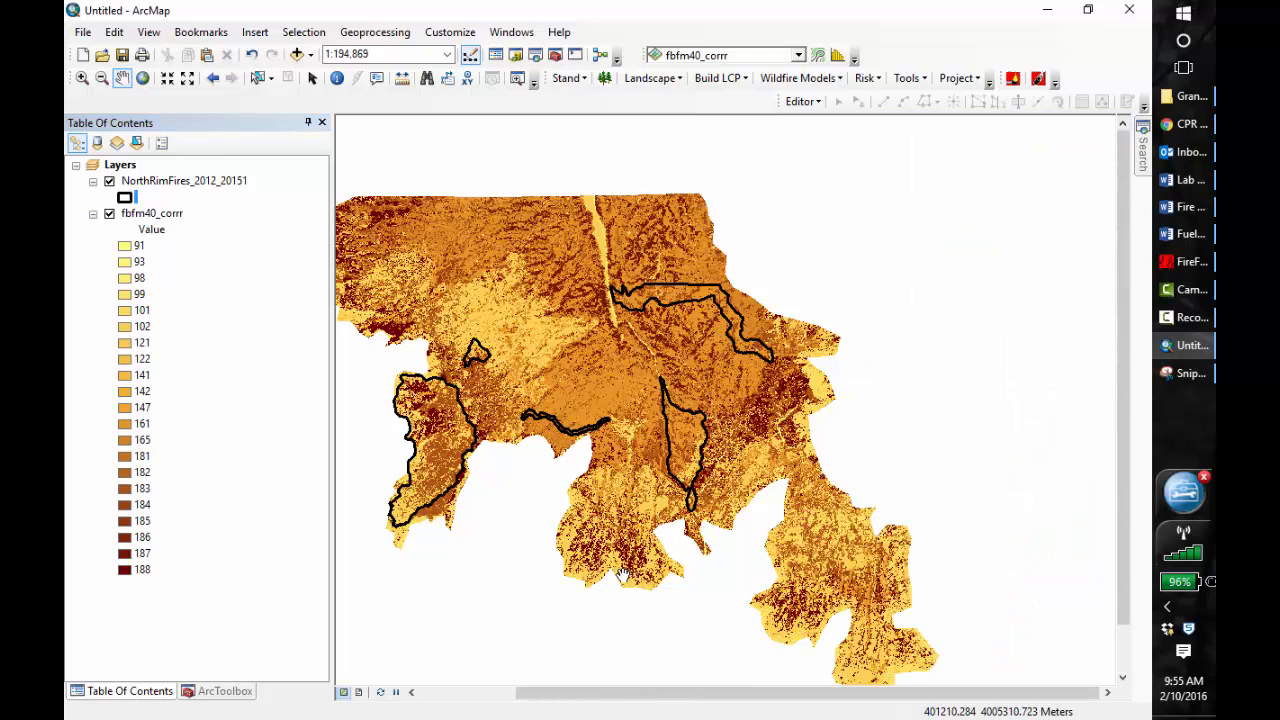
{"action": "left_click_drag", "start_coordinate": [503, 533], "coordinate": [640, 509]}
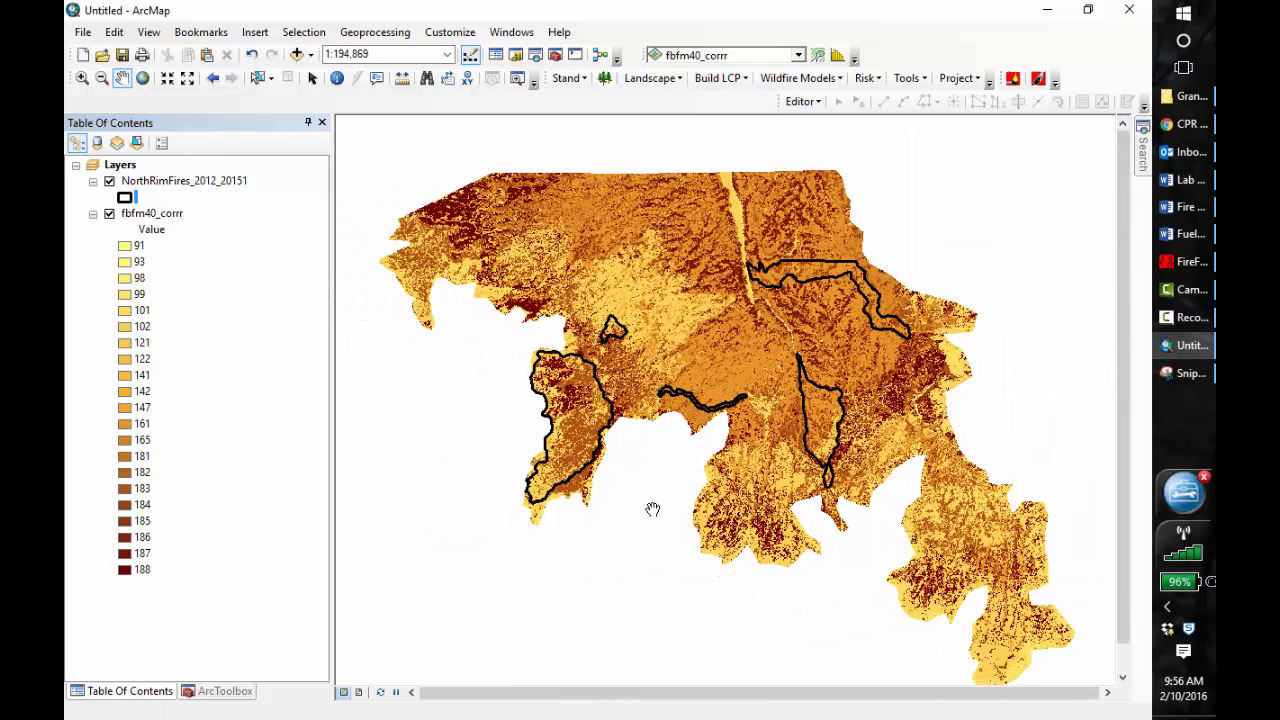
{"action": "left_click", "coordinate": [1190, 373]}
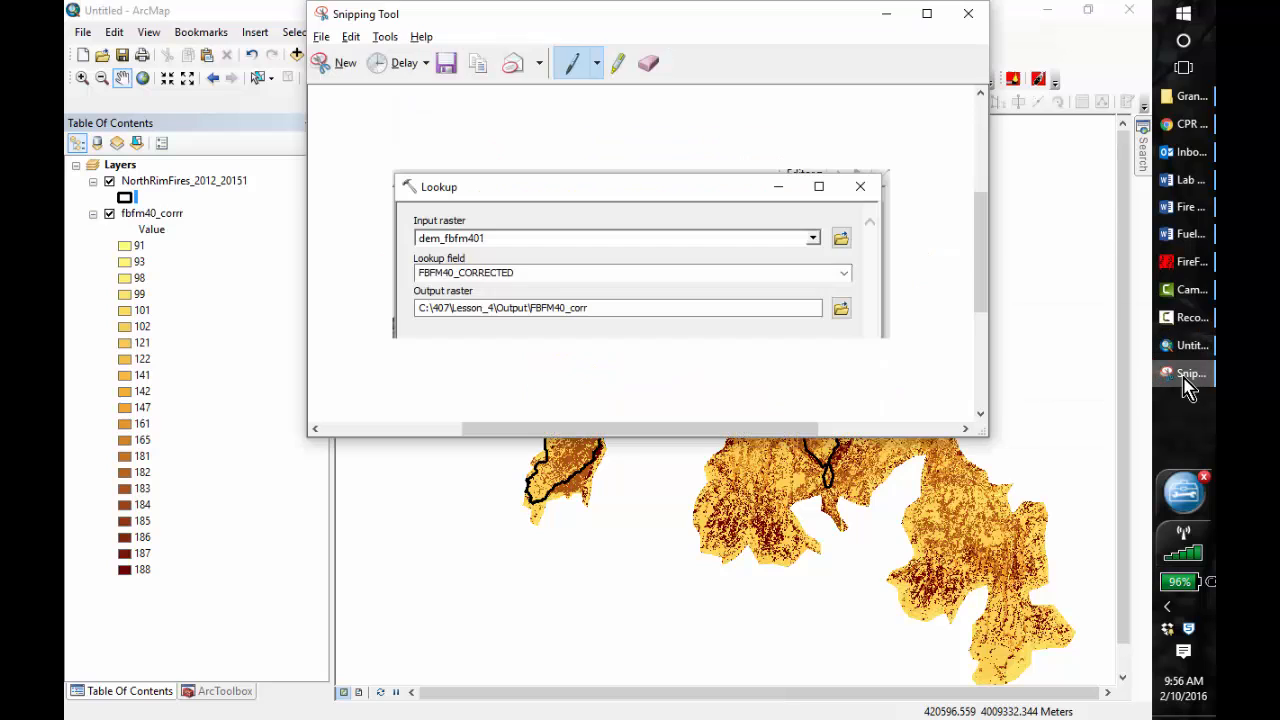
{"action": "left_click", "coordinate": [336, 80]}
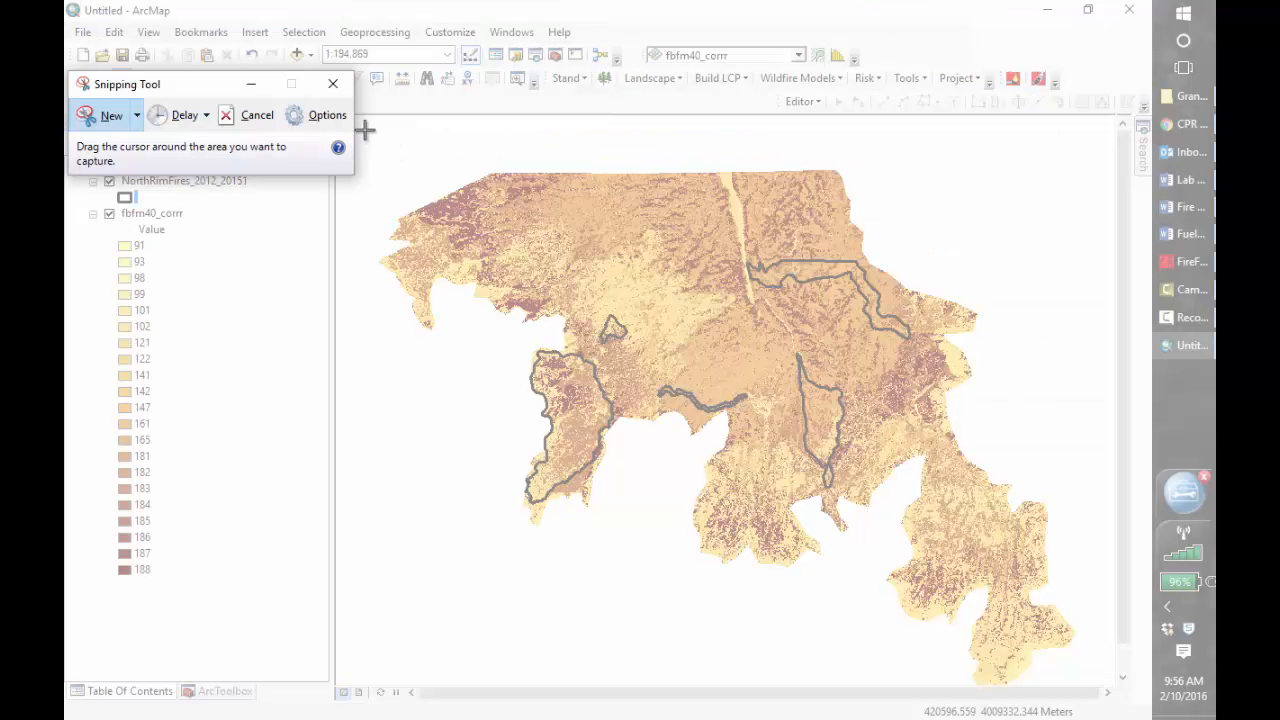
{"action": "left_click_drag", "start_coordinate": [366, 129], "coordinate": [1097, 688]}
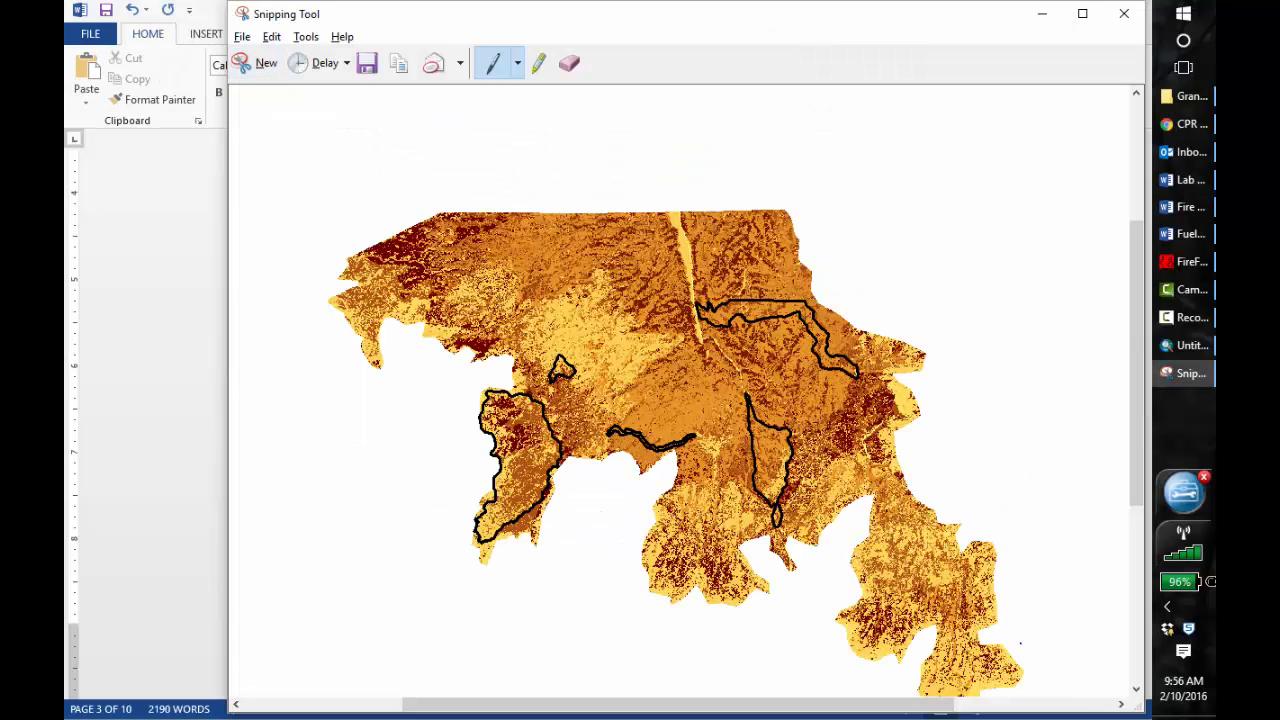
- Check the file types offered for saving the snip, close the save dialog without saving, and minimize the Snipping Tool
{"action": "left_click", "coordinate": [373, 70]}
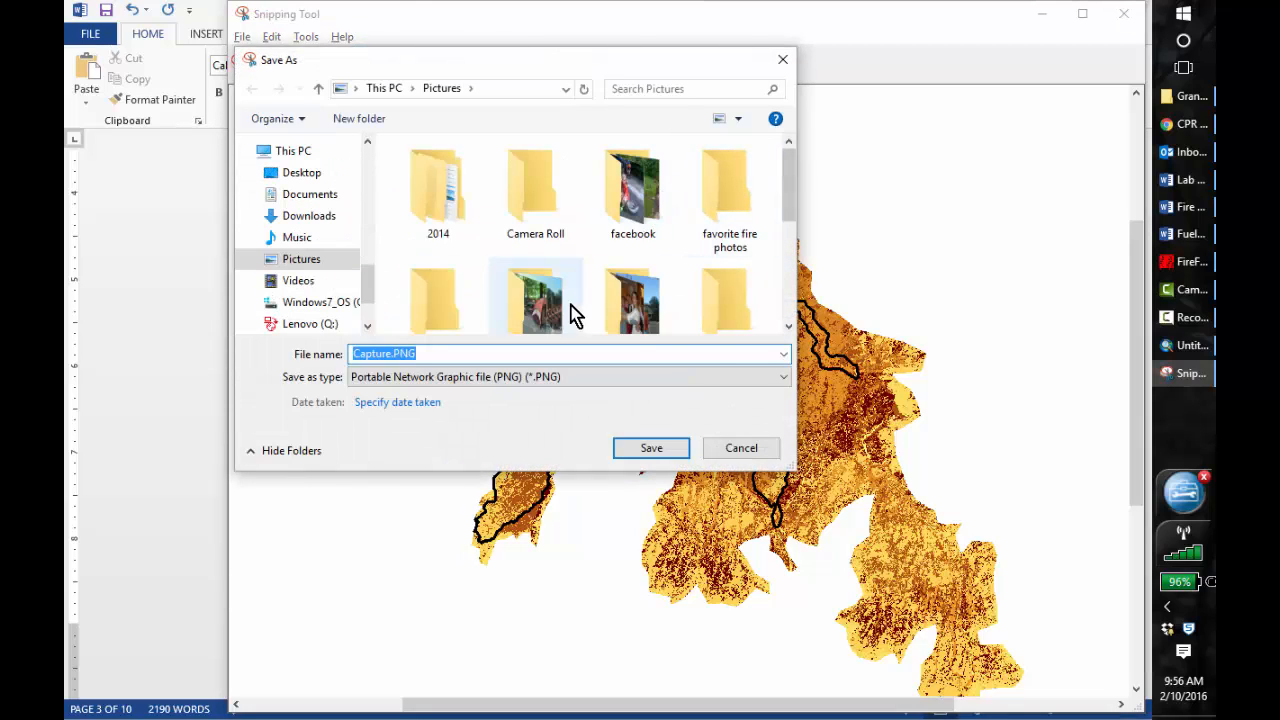
{"action": "left_click", "coordinate": [784, 380]}
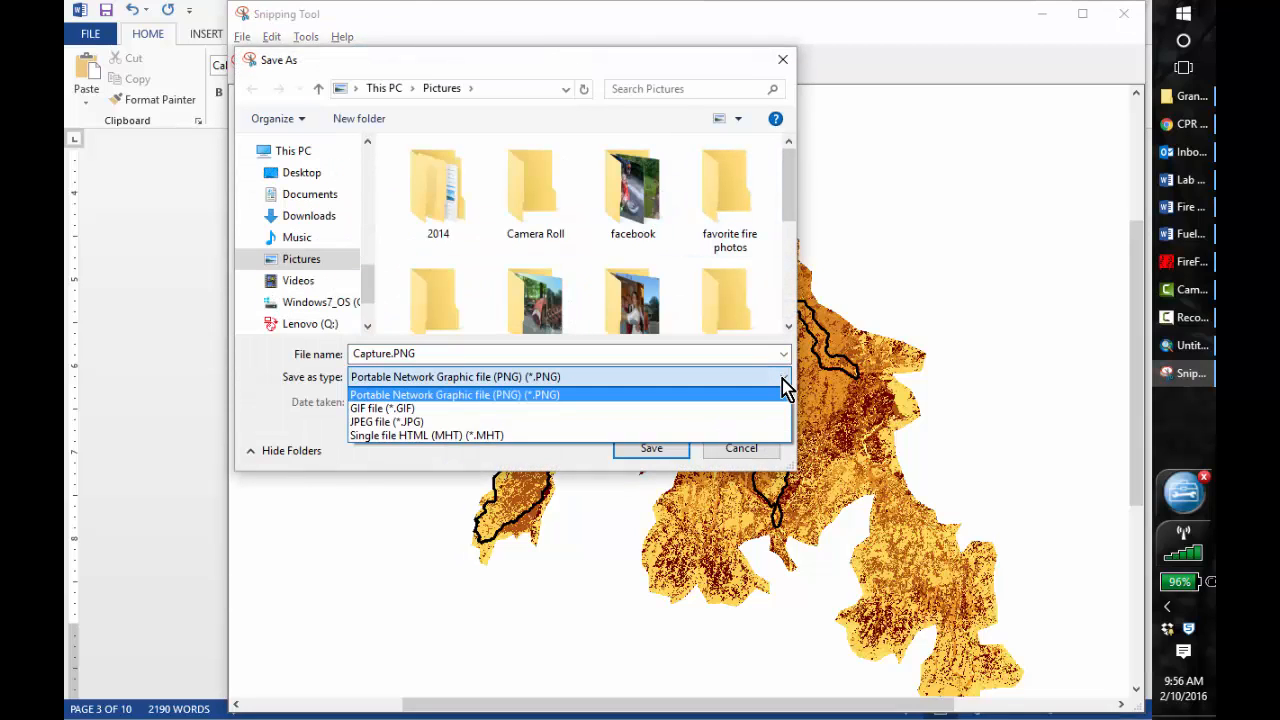
{"action": "left_click", "coordinate": [783, 378]}
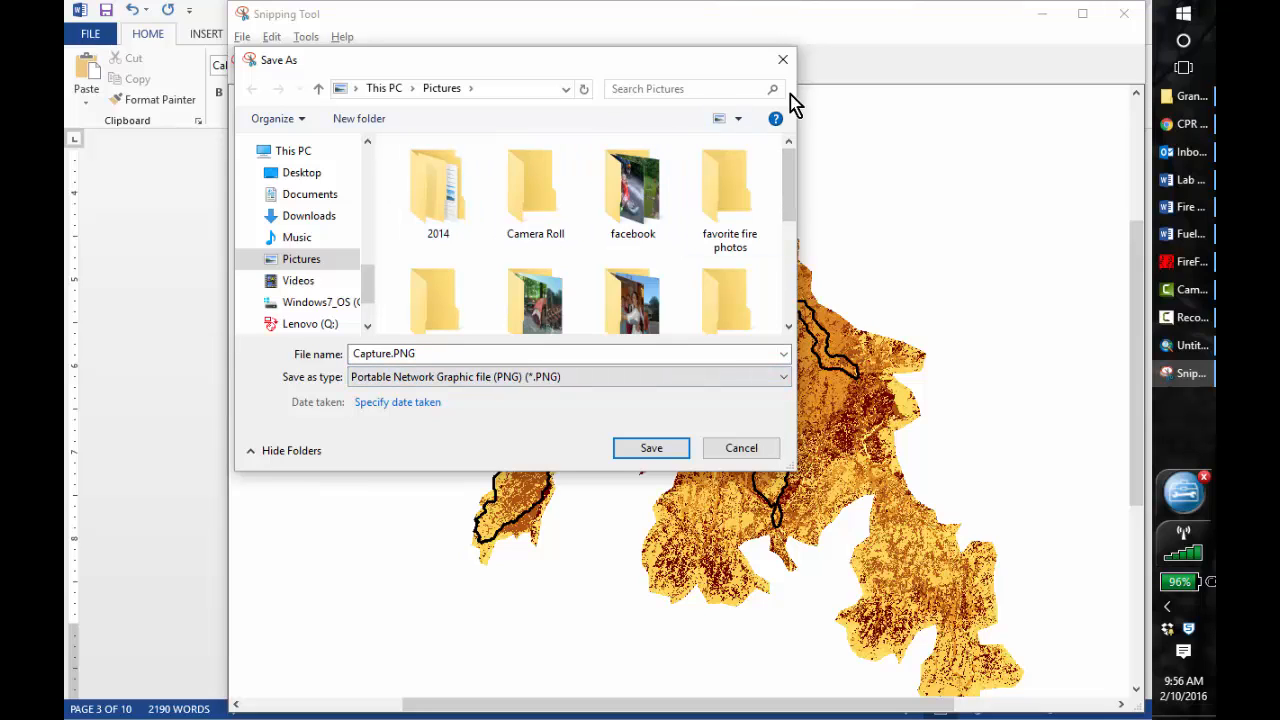
{"action": "left_click", "coordinate": [785, 66]}
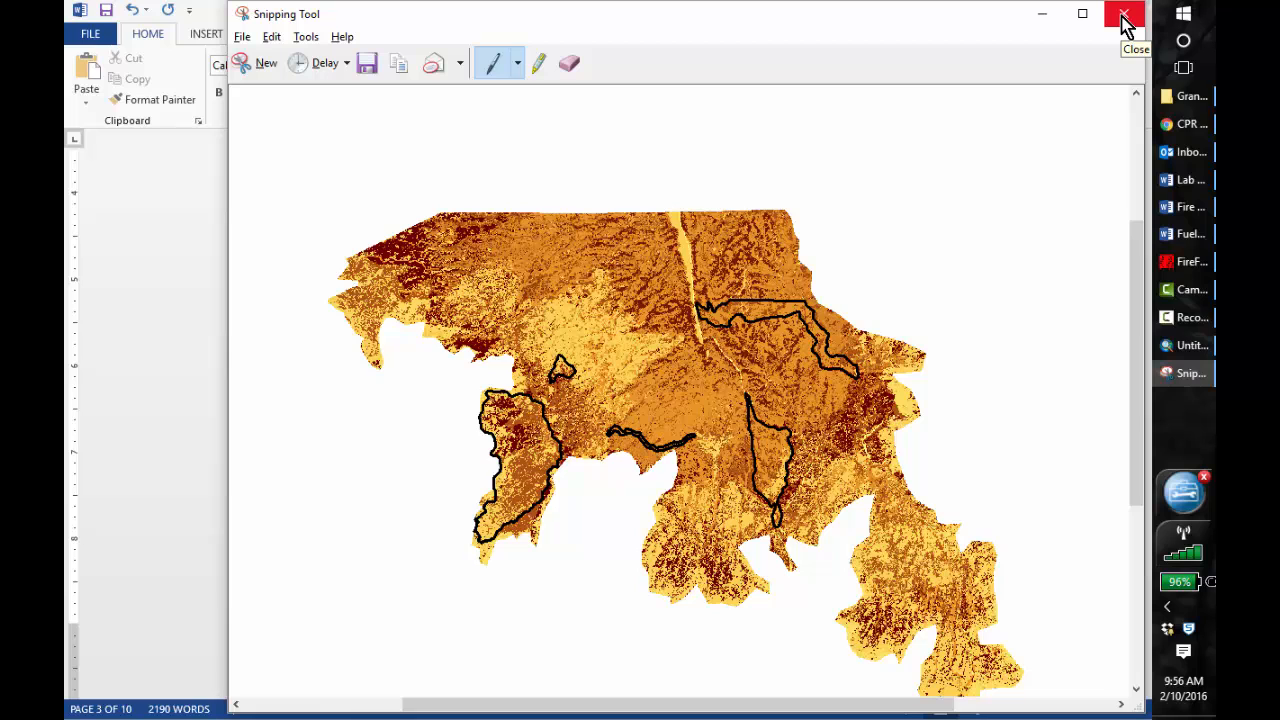
{"action": "left_click", "coordinate": [1040, 16]}
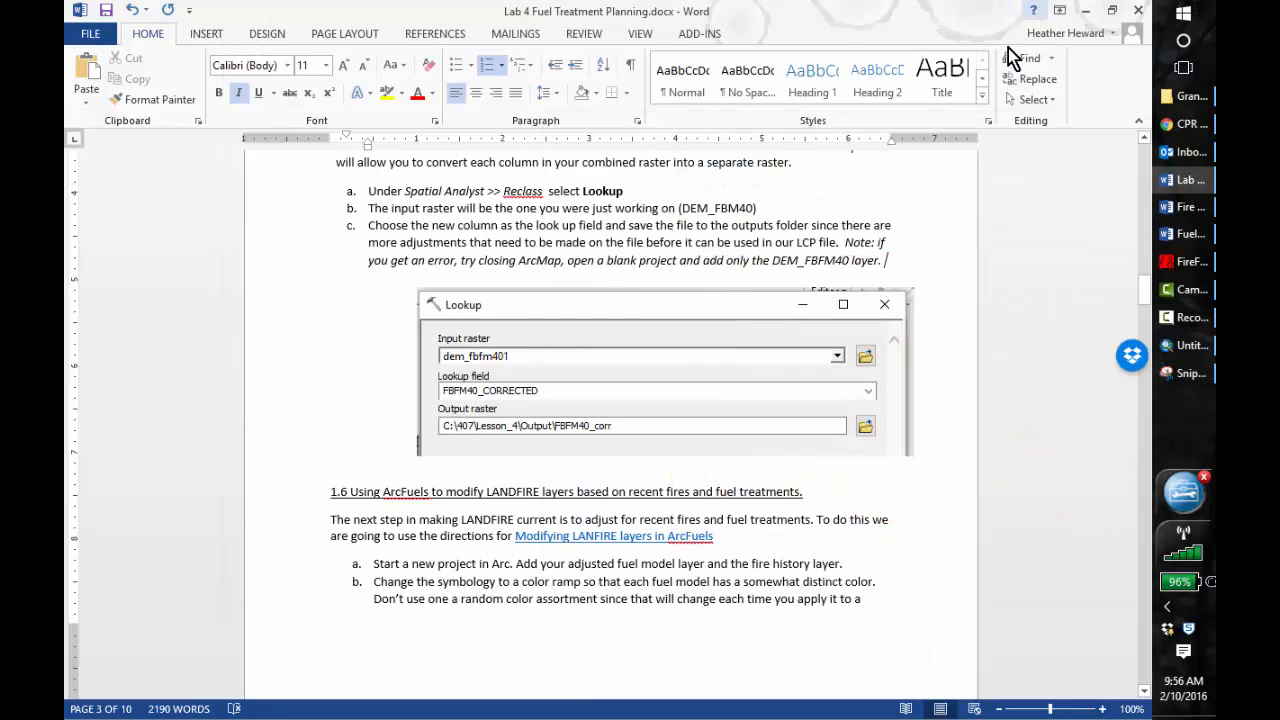
- Browse the rmrs_gtr153.pdf fuel model report in Chrome, examining the TU5 (165) and TL1 descriptions and the Timber Litter spread and flame length charts
{"action": "left_click", "coordinate": [1192, 347]}
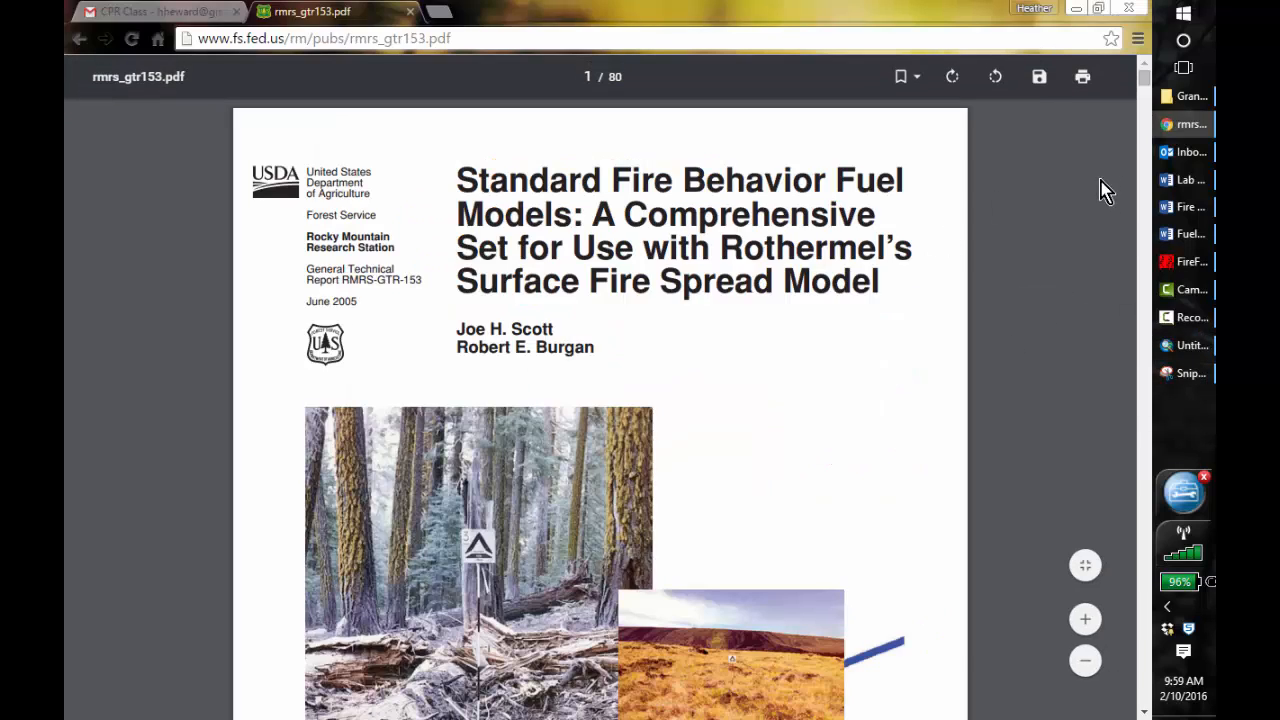
{"action": "left_click_drag", "start_coordinate": [1146, 86], "coordinate": [1150, 327]}
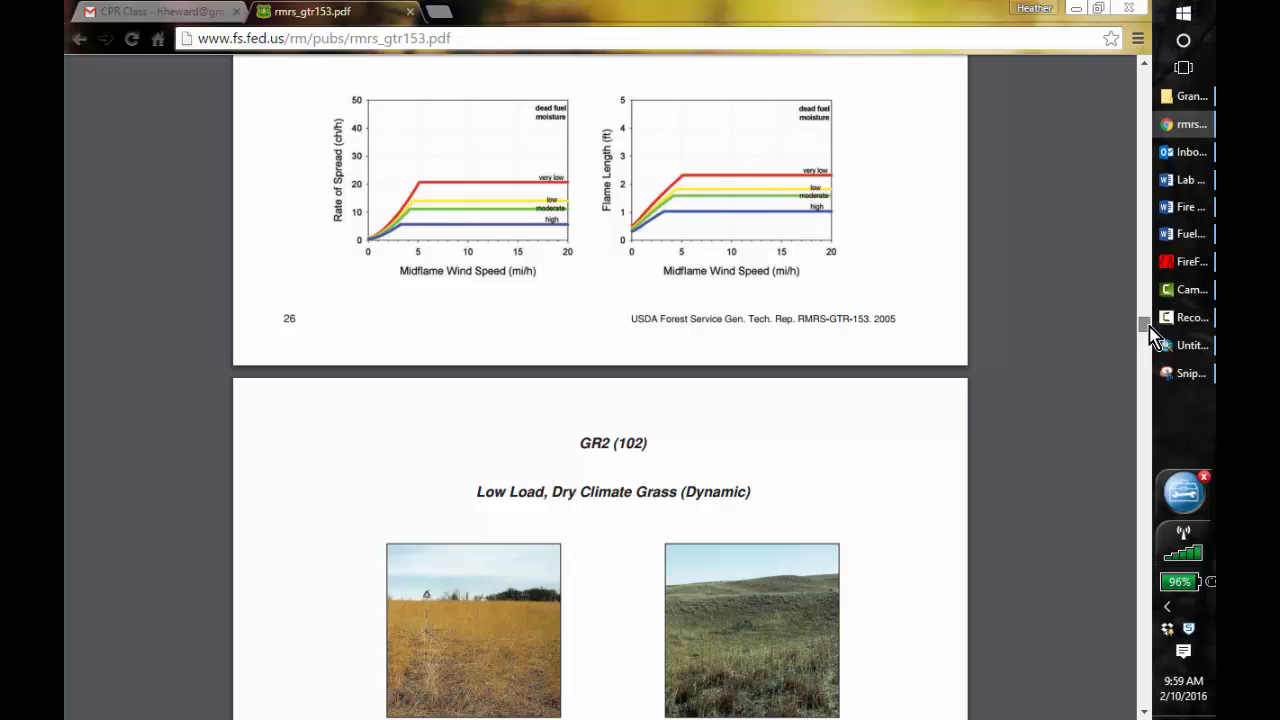
{"action": "left_click_drag", "start_coordinate": [1150, 326], "coordinate": [1160, 549]}
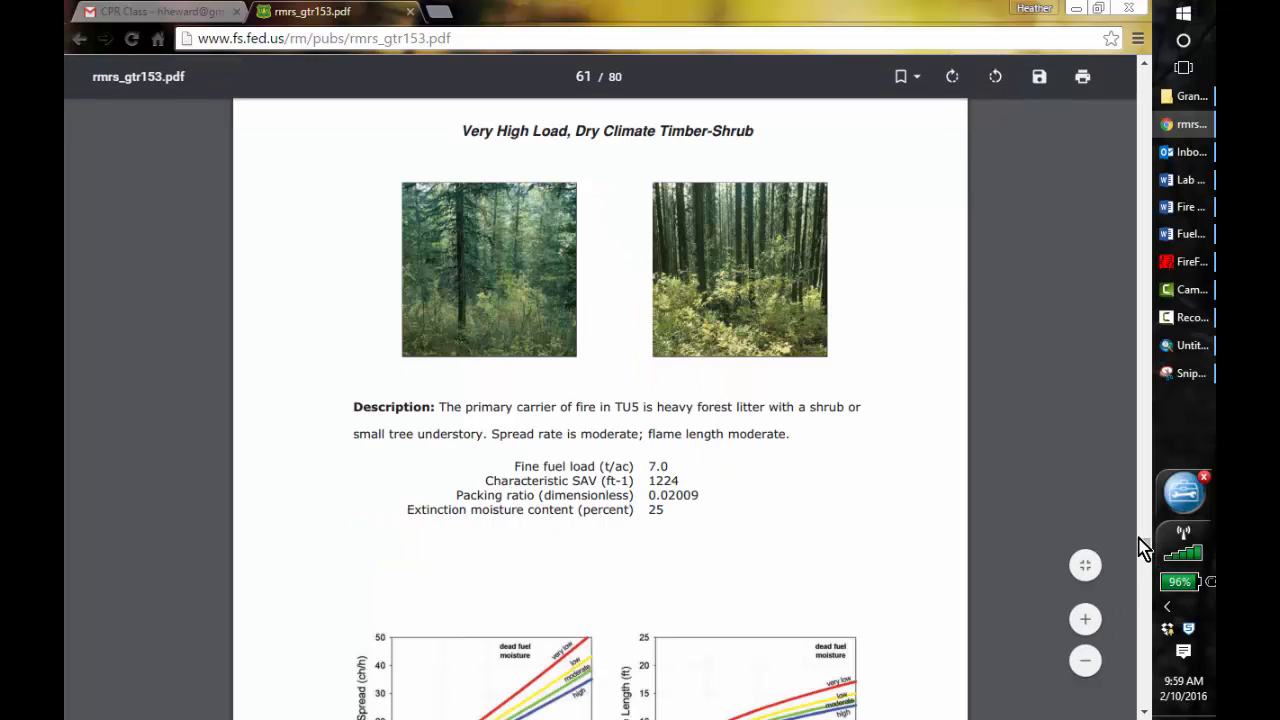
{"action": "scroll", "coordinate": [1147, 553], "scroll_direction": "up", "scroll_amount": 2}
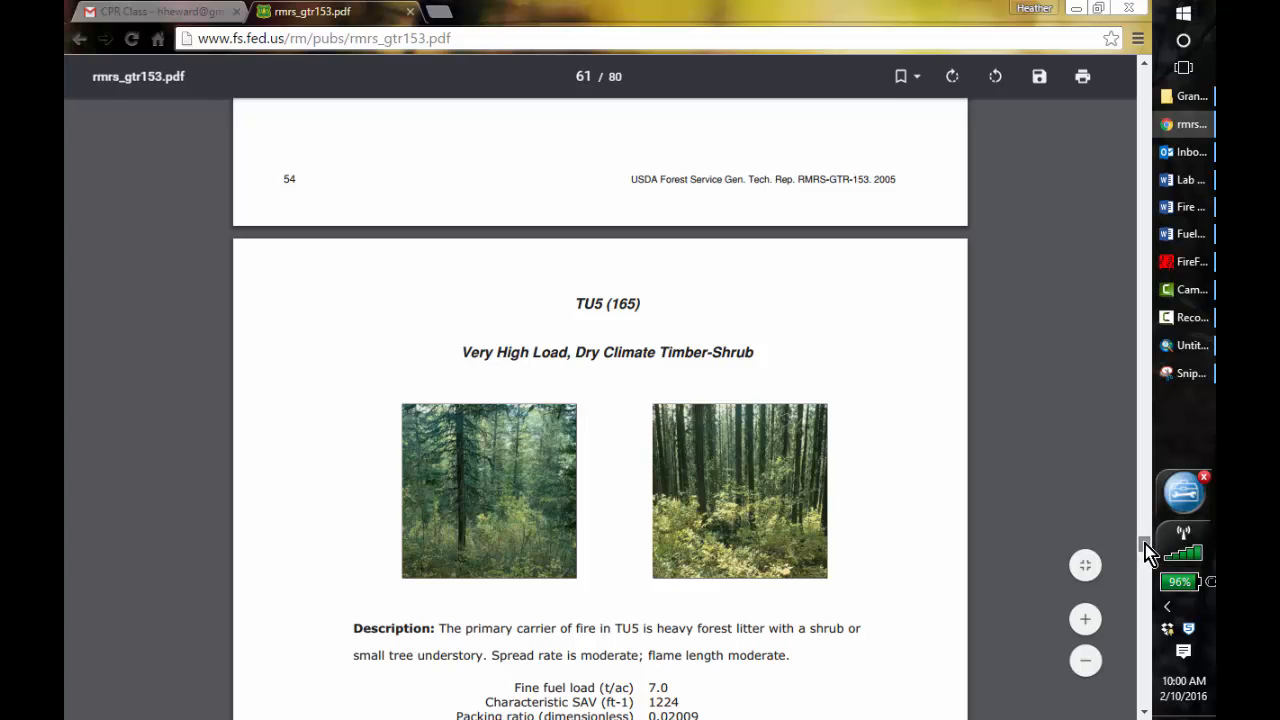
{"action": "scroll", "coordinate": [1145, 546], "scroll_direction": "down", "scroll_amount": 6}
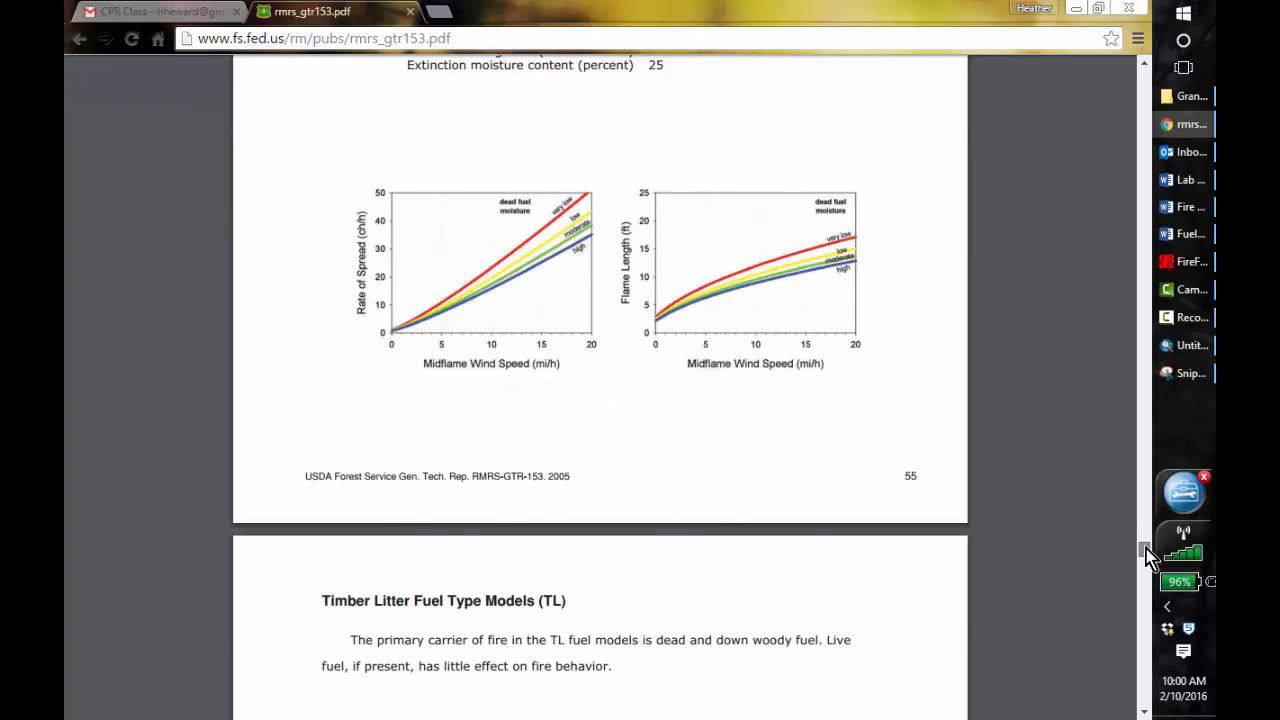
{"action": "scroll", "coordinate": [1148, 558], "scroll_direction": "up", "scroll_amount": 2}
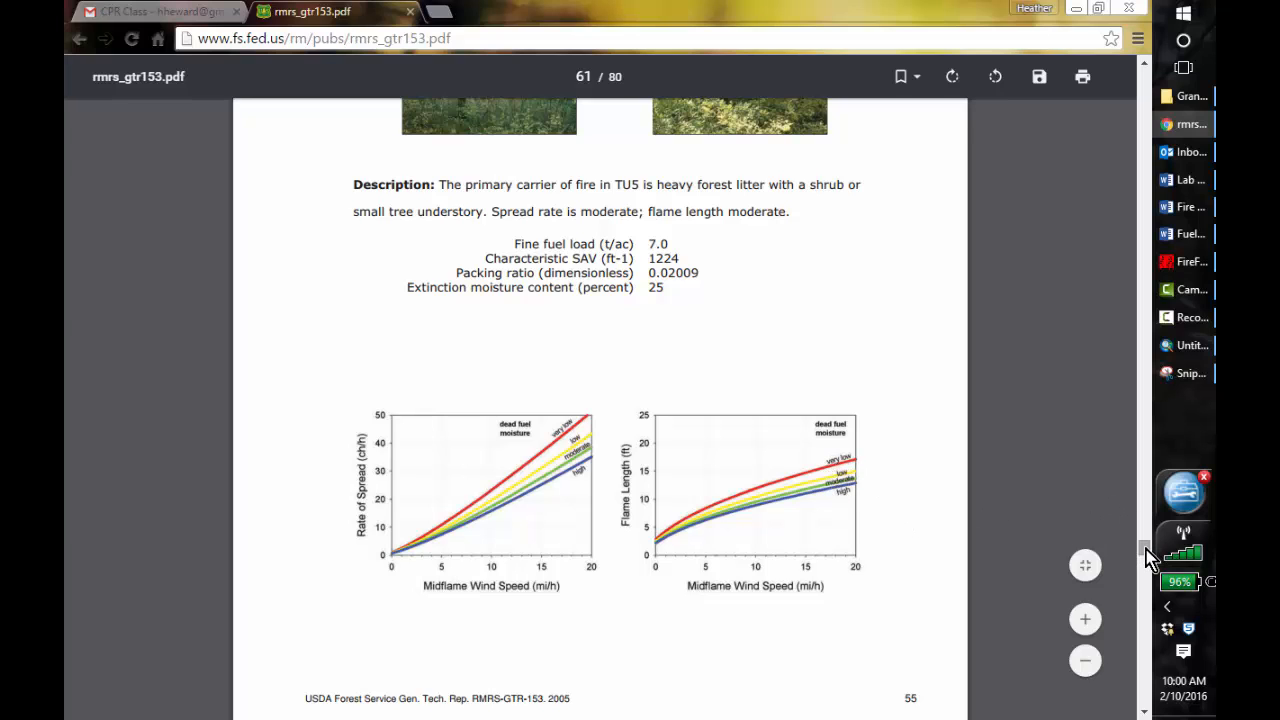
{"action": "left_click_drag", "start_coordinate": [1146, 556], "coordinate": [1146, 575]}
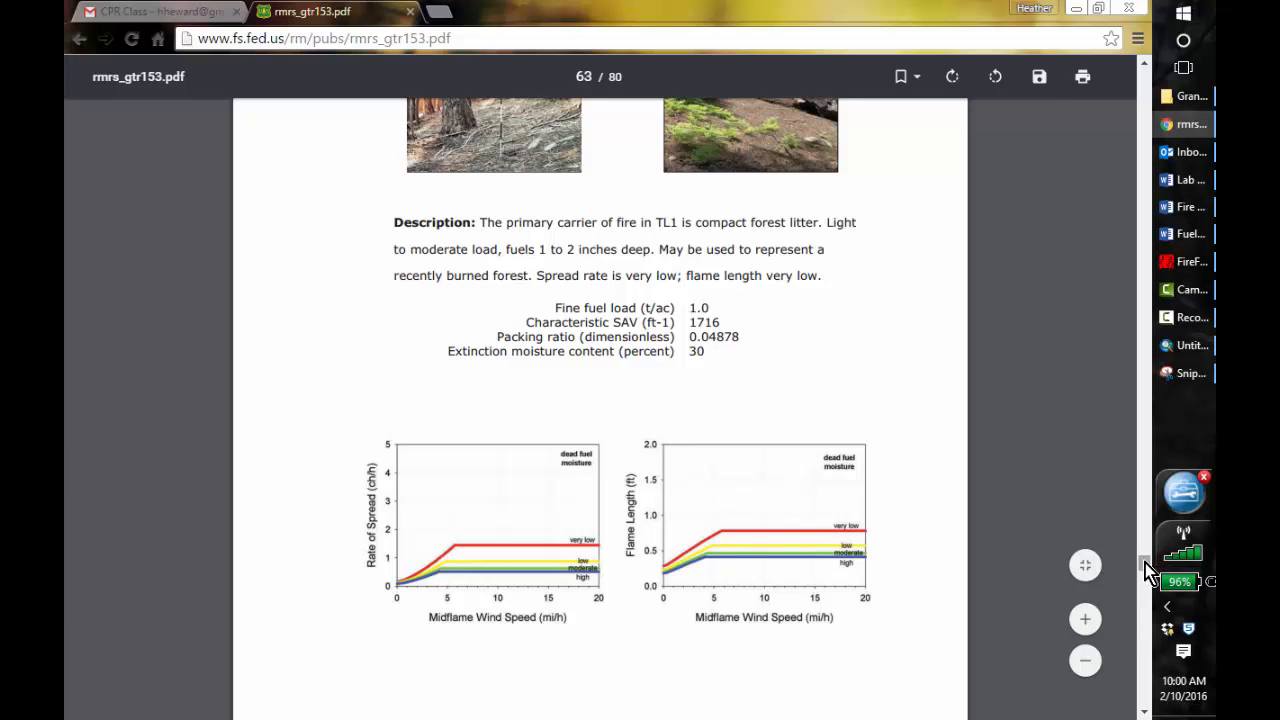
{"action": "left_click_drag", "start_coordinate": [1145, 563], "coordinate": [1145, 554]}
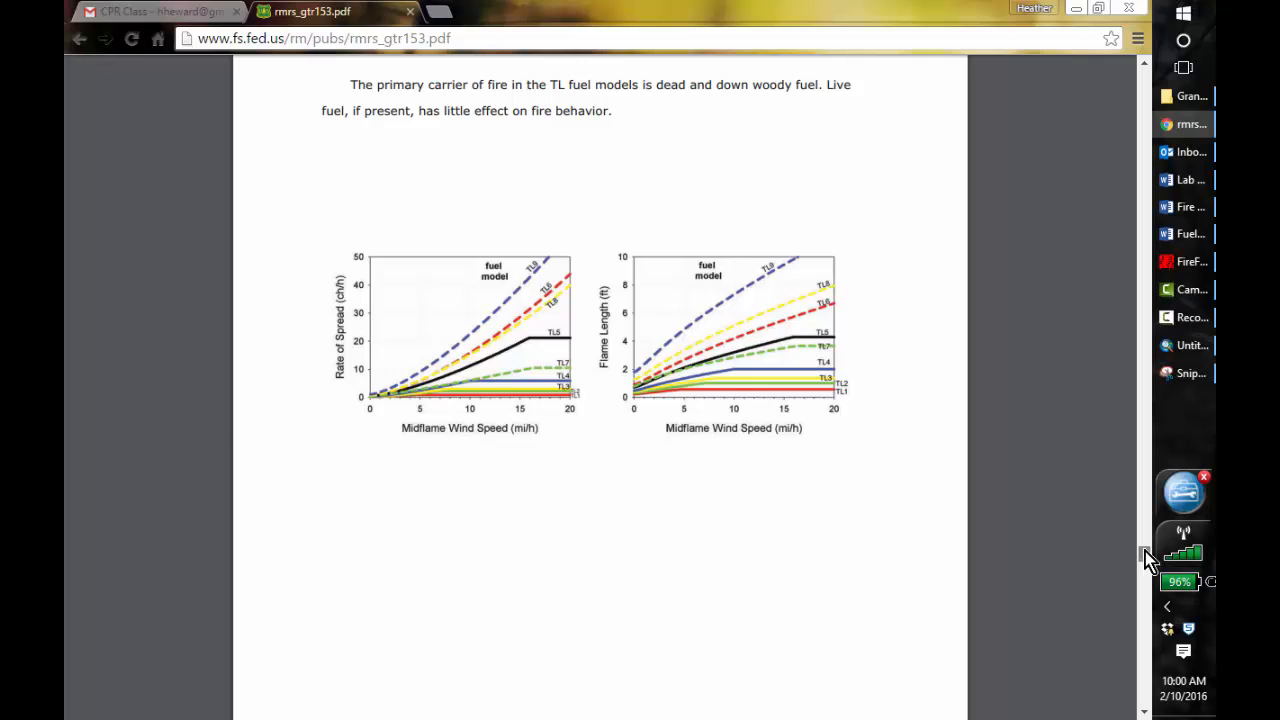
- Examine the TU5 (165) and TU4 (164) fuel model descriptions and their spread and flame length charts in the report
{"action": "scroll", "coordinate": [1145, 551], "scroll_direction": "up", "scroll_amount": 5}
{"action": "scroll", "coordinate": [1144, 550], "scroll_direction": "up", "scroll_amount": 4}
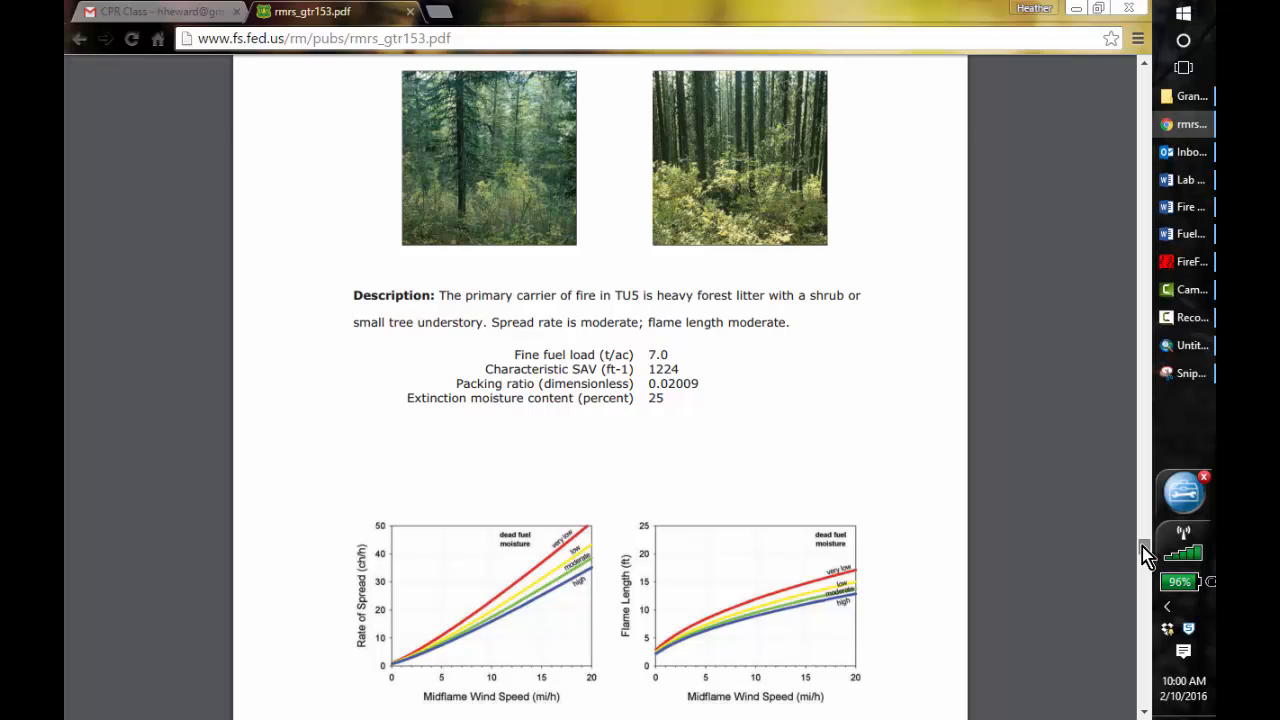
{"action": "scroll", "coordinate": [1145, 555], "scroll_direction": "up", "scroll_amount": 5}
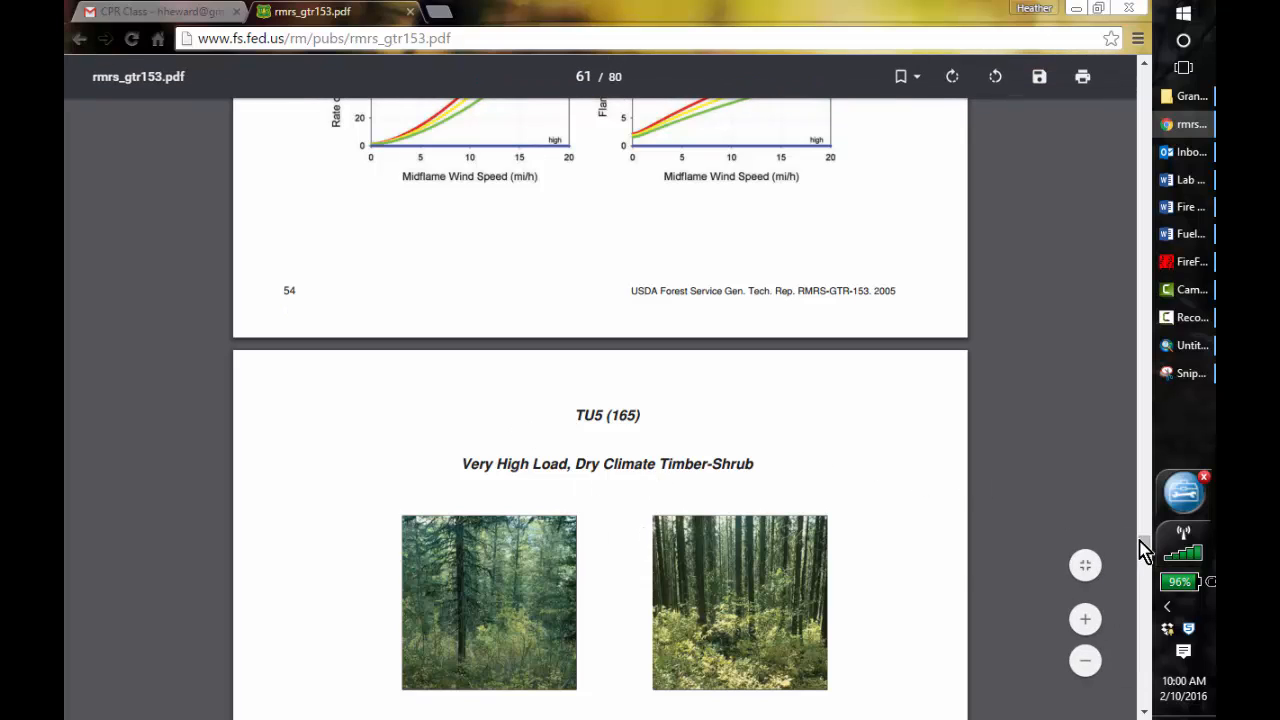
{"action": "scroll", "coordinate": [1015, 440], "scroll_direction": "up", "scroll_amount": 2}
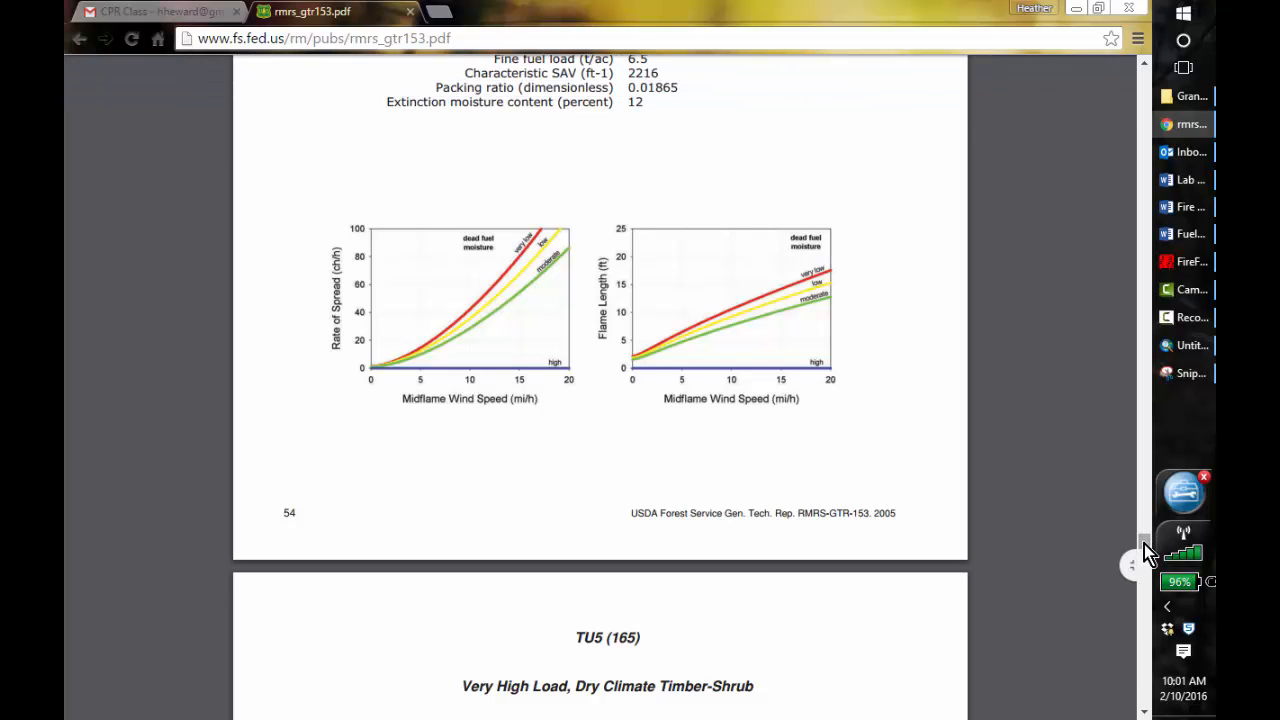
{"action": "left_click_drag", "start_coordinate": [1144, 543], "coordinate": [1144, 541]}
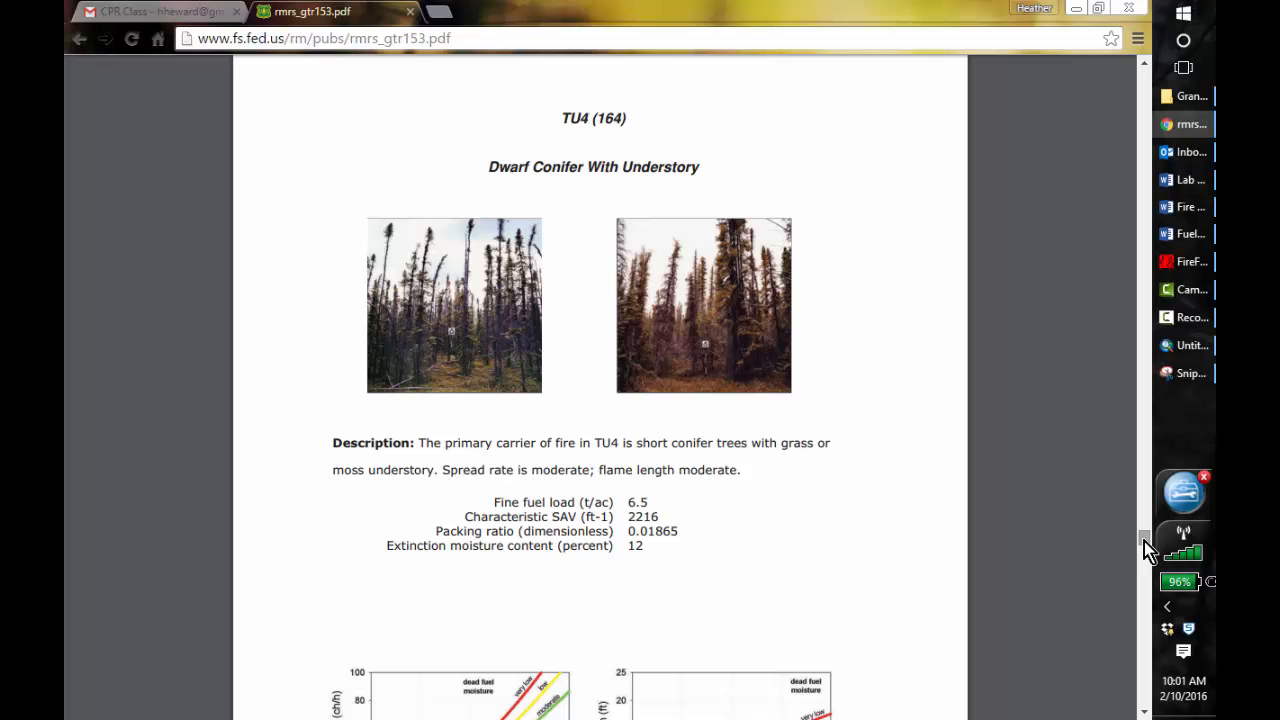
- Read the Convert Polygon to Raster instructions in the Lab 4 Fuel Treatment Planning document in Word and return to ArcMap
{"action": "left_click", "coordinate": [1172, 348]}
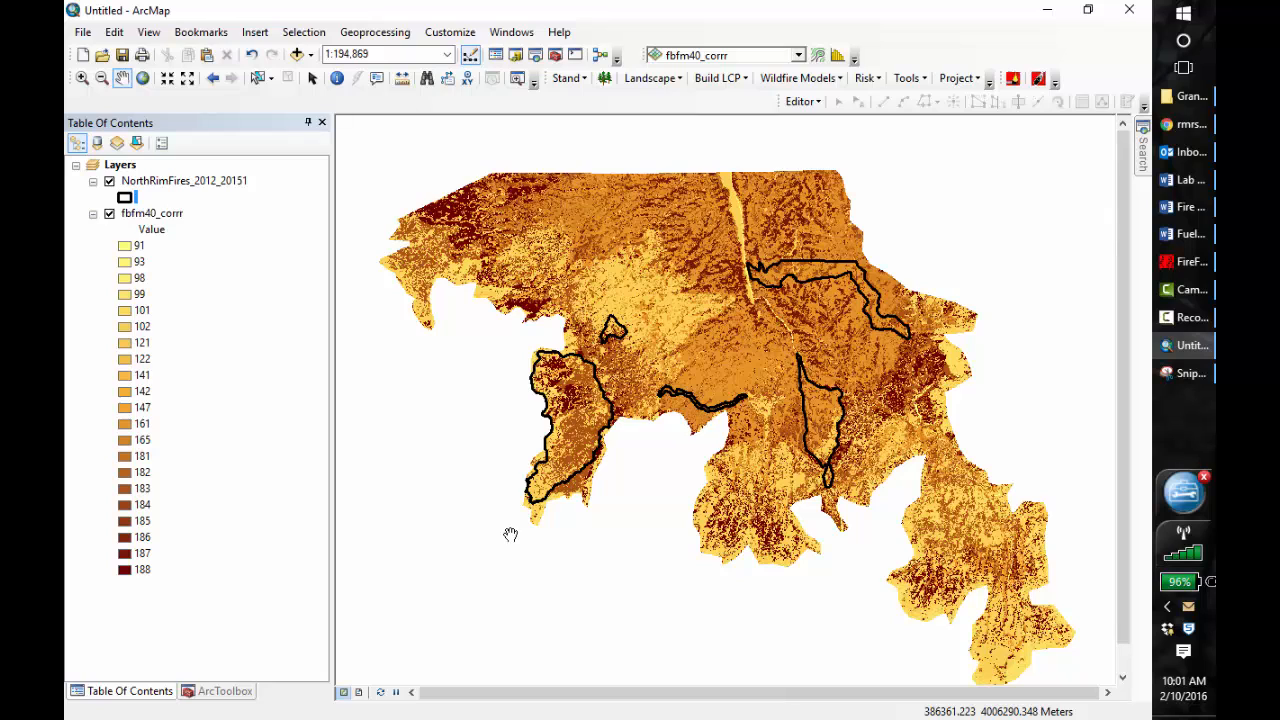
{"action": "left_click", "coordinate": [1206, 344]}
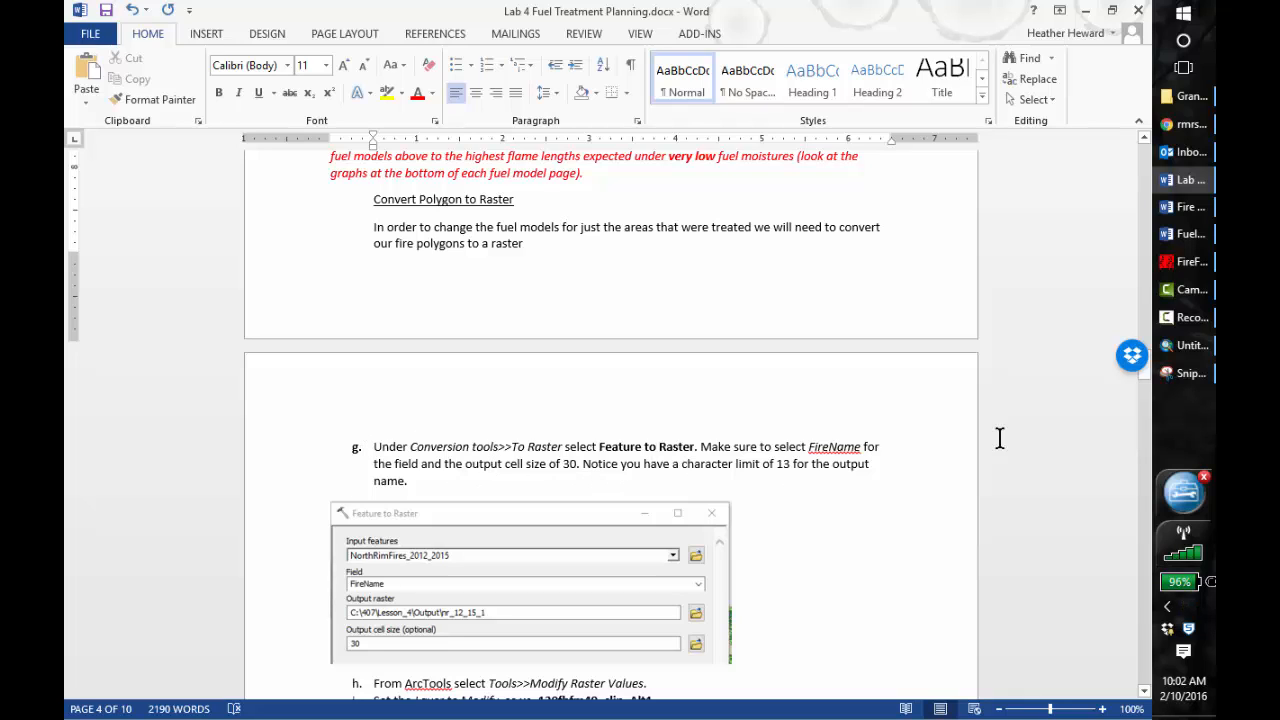
{"action": "left_click", "coordinate": [1190, 345]}
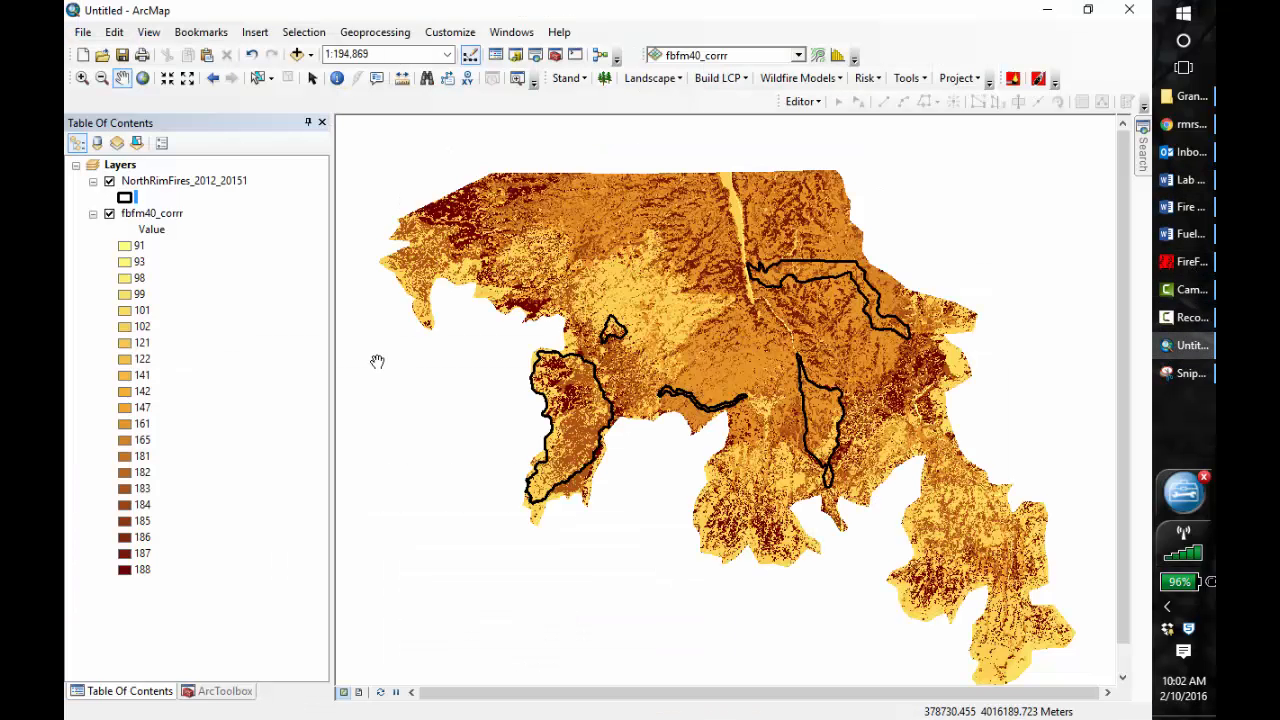
- Open the Feature to Raster conversion tool and set NorthRimFires_2012_20151 as input features with FireName as the field
{"action": "left_click", "coordinate": [210, 691]}
{"action": "left_click", "coordinate": [76, 206]}
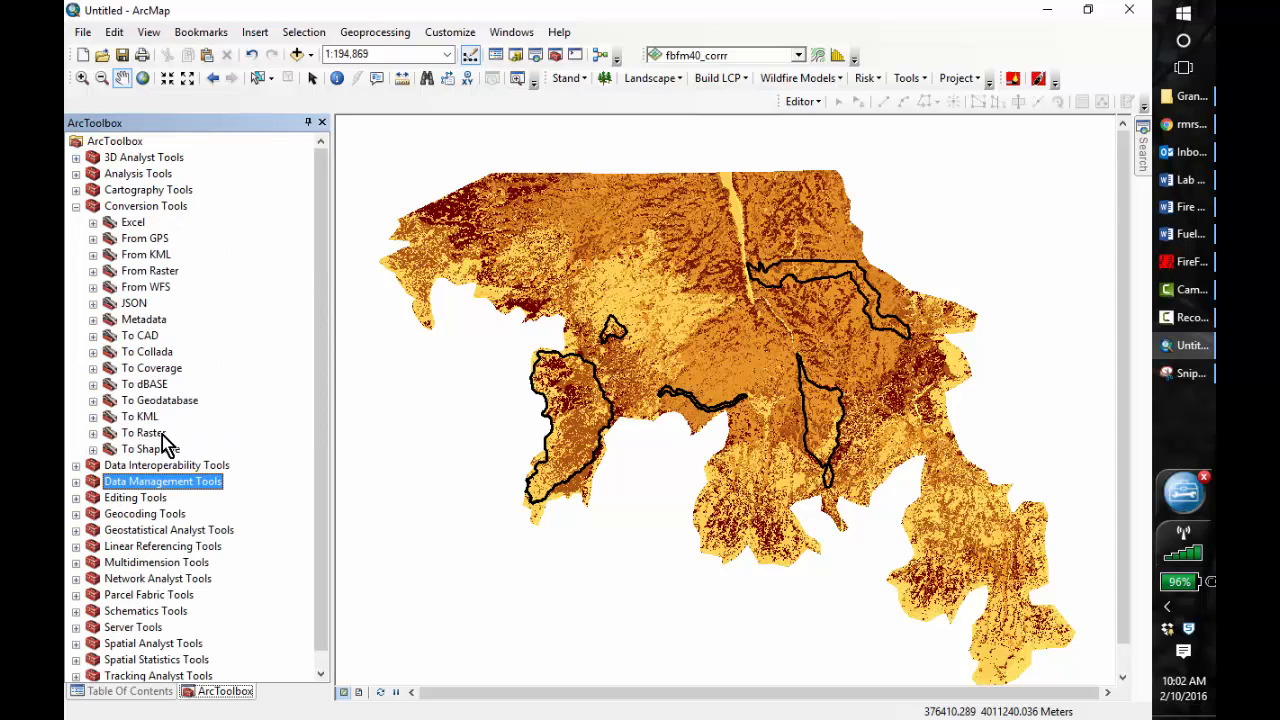
{"action": "left_click", "coordinate": [93, 434]}
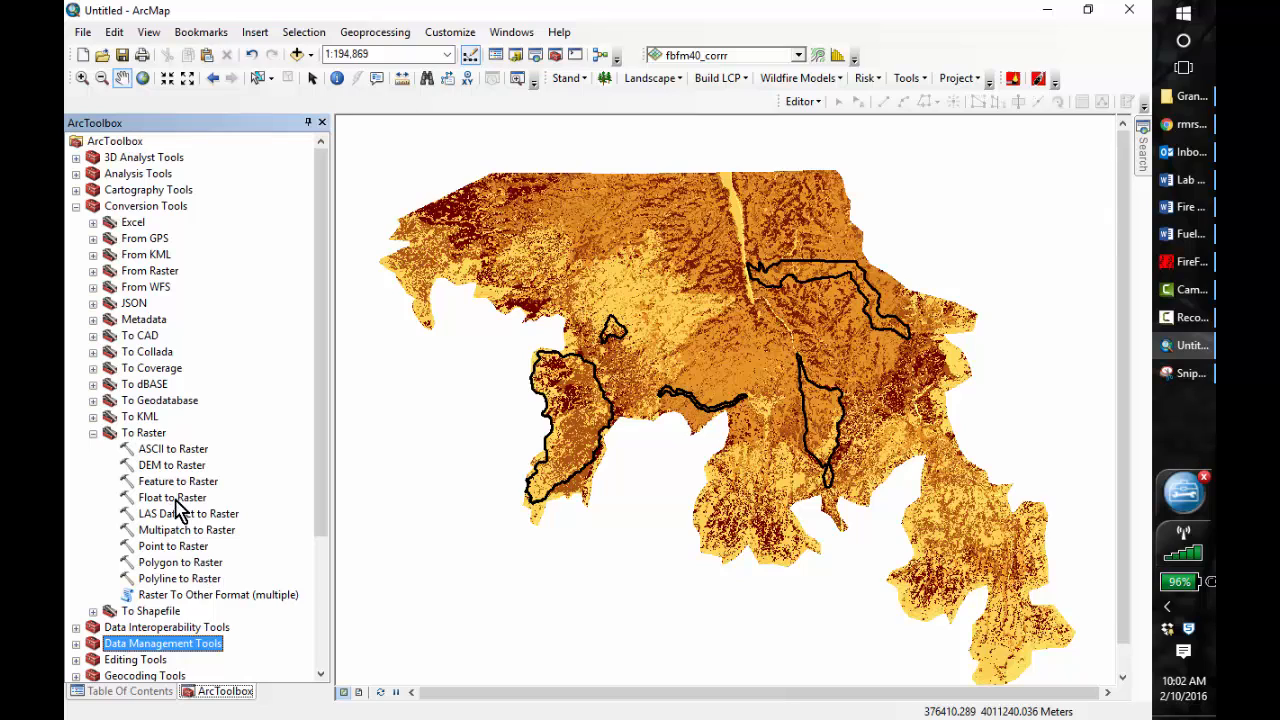
{"action": "double_click", "coordinate": [166, 481]}
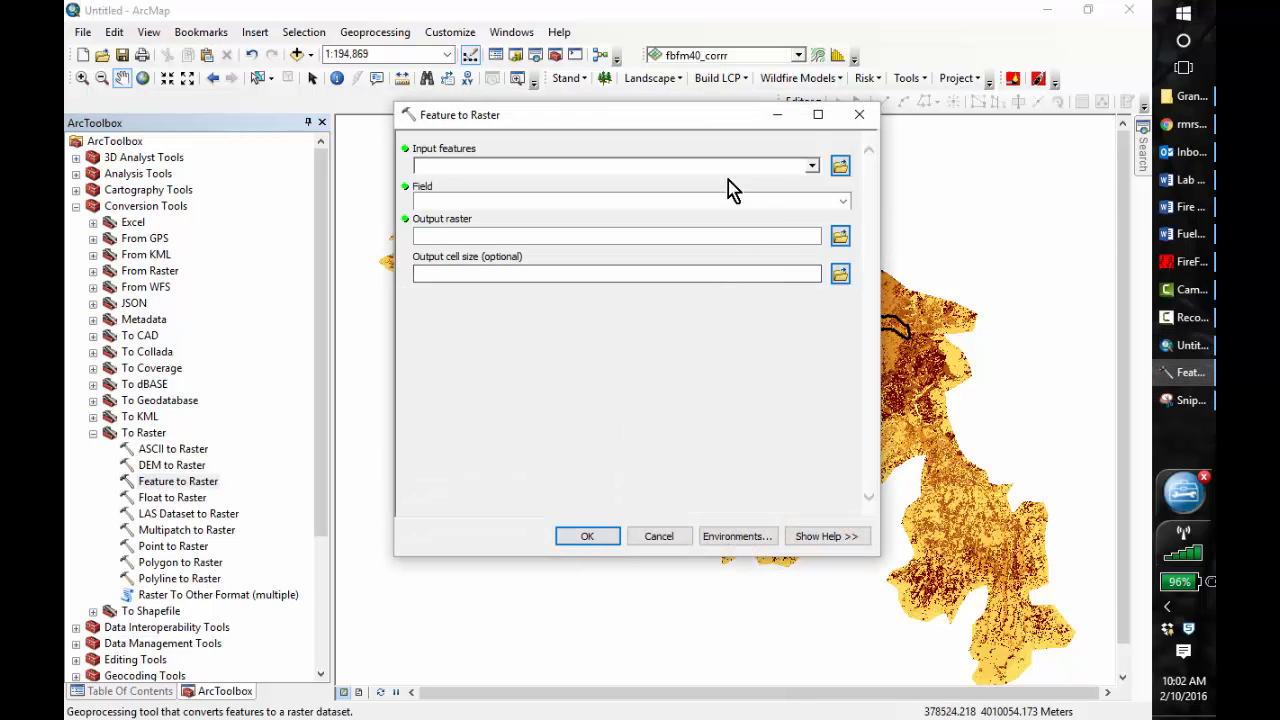
{"action": "left_click", "coordinate": [811, 166]}
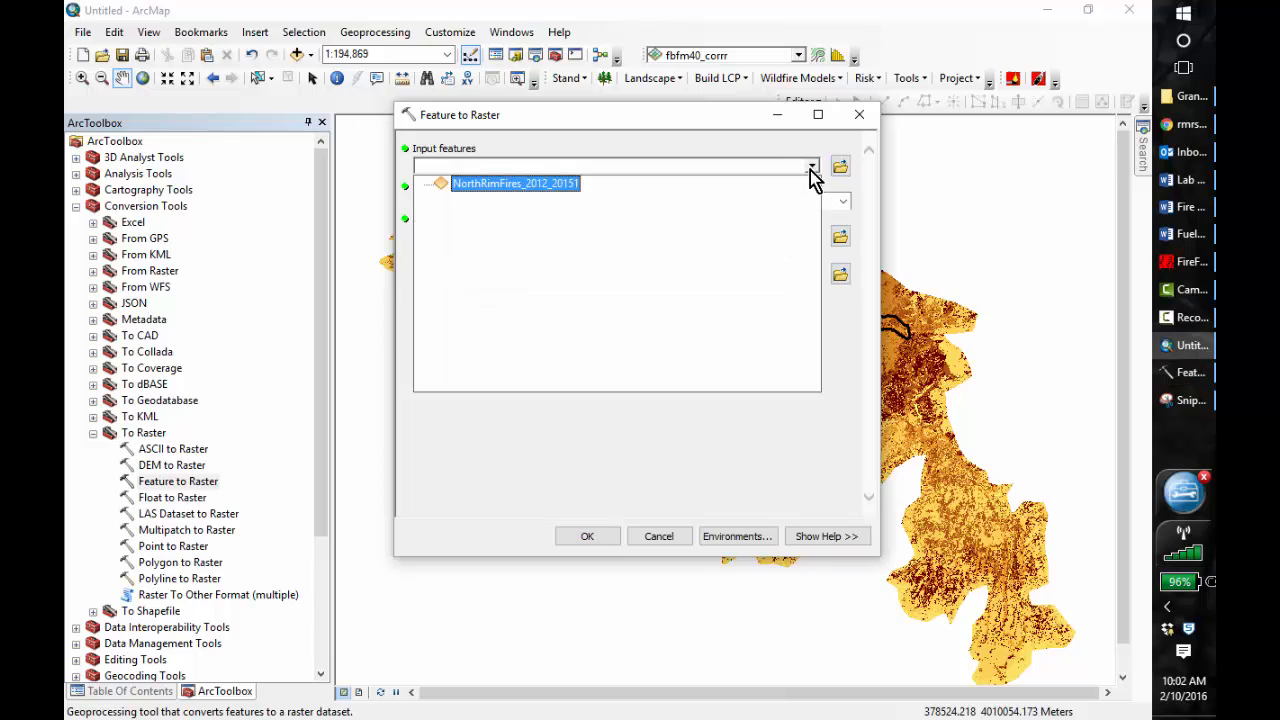
{"action": "left_click", "coordinate": [540, 191]}
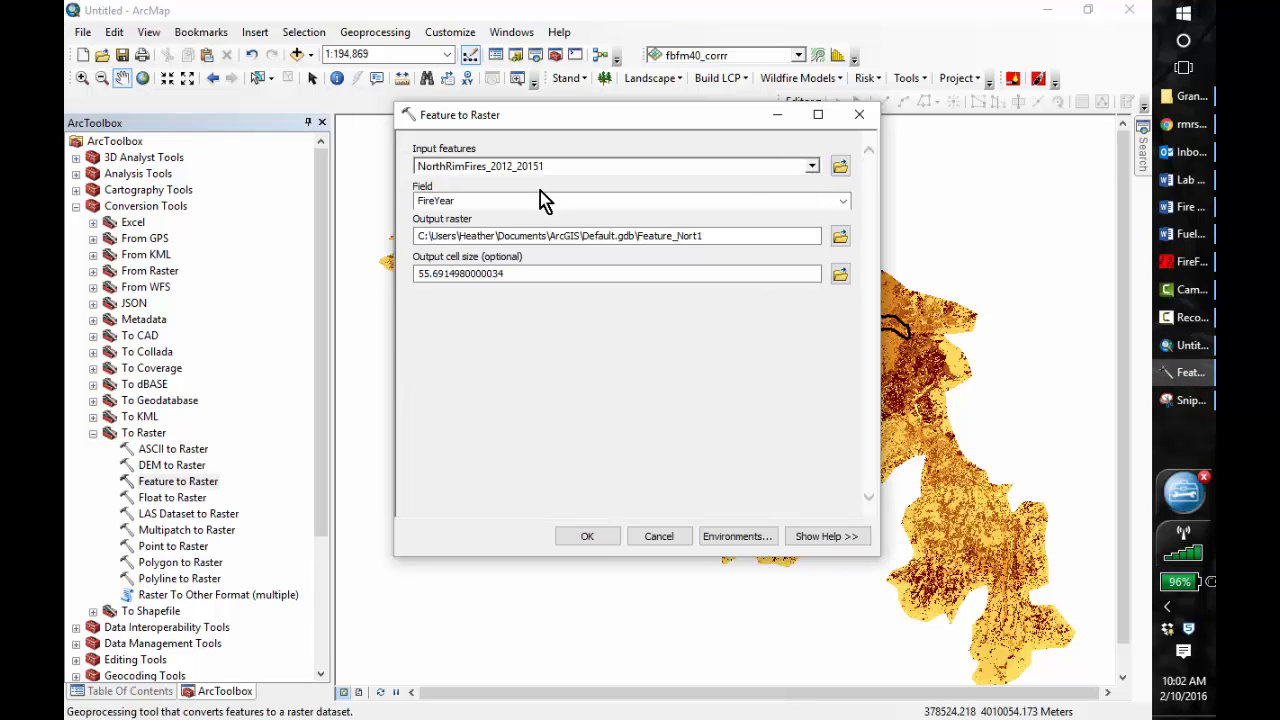
{"action": "left_click", "coordinate": [842, 203]}
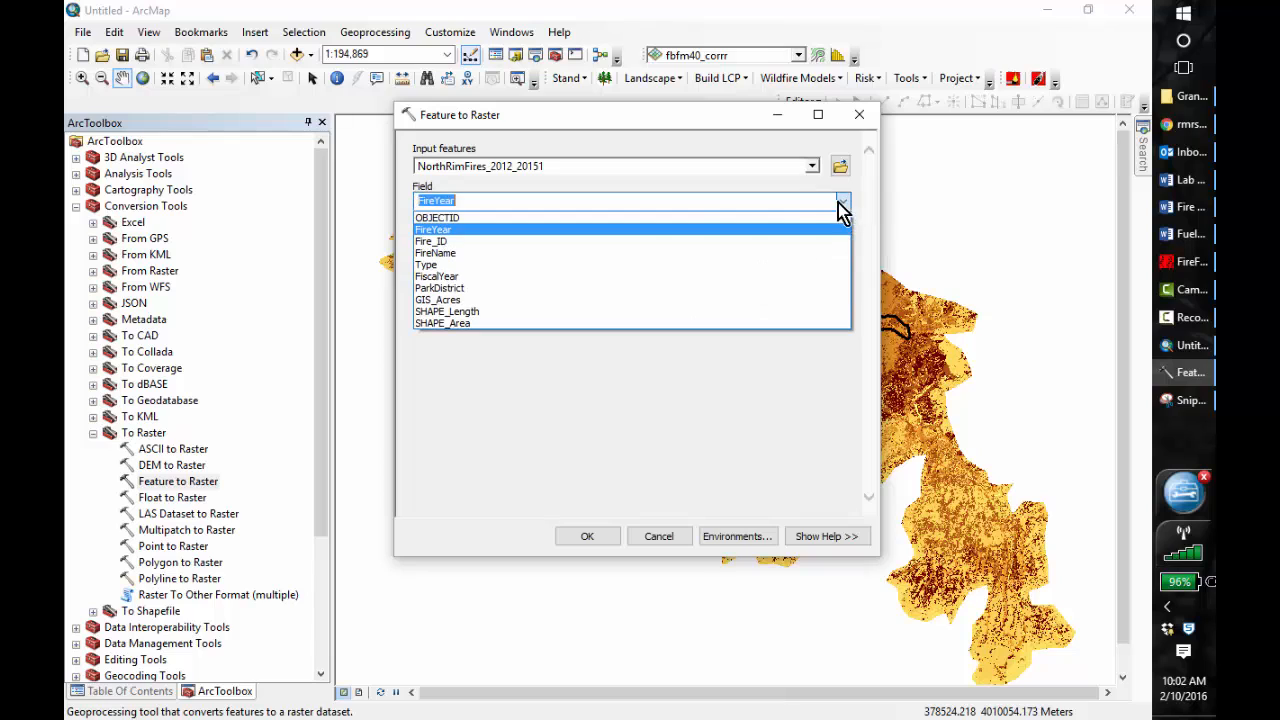
{"action": "left_click", "coordinate": [533, 255]}
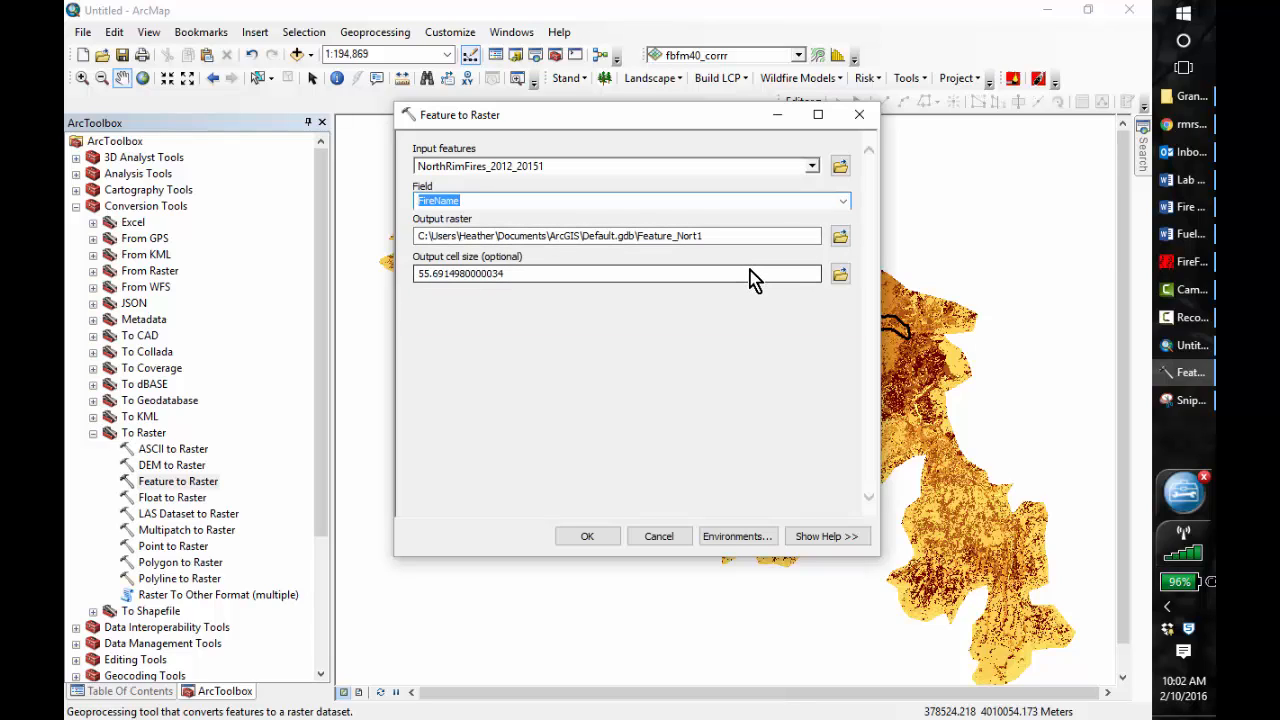
- Set the output raster to nr_12_15_2 in C:\407\Lesson_4\Output with a cell size of 30 and run the conversion
{"action": "left_click", "coordinate": [840, 238]}
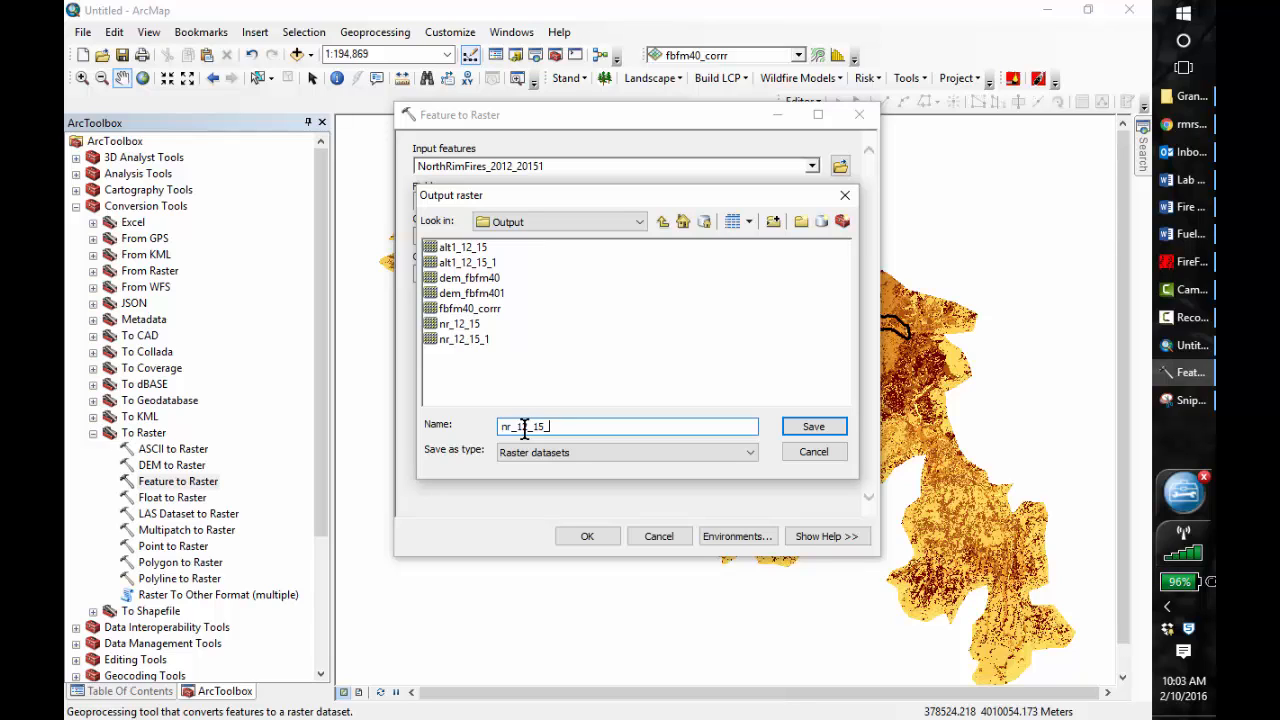
{"action": "left_click", "coordinate": [826, 432]}
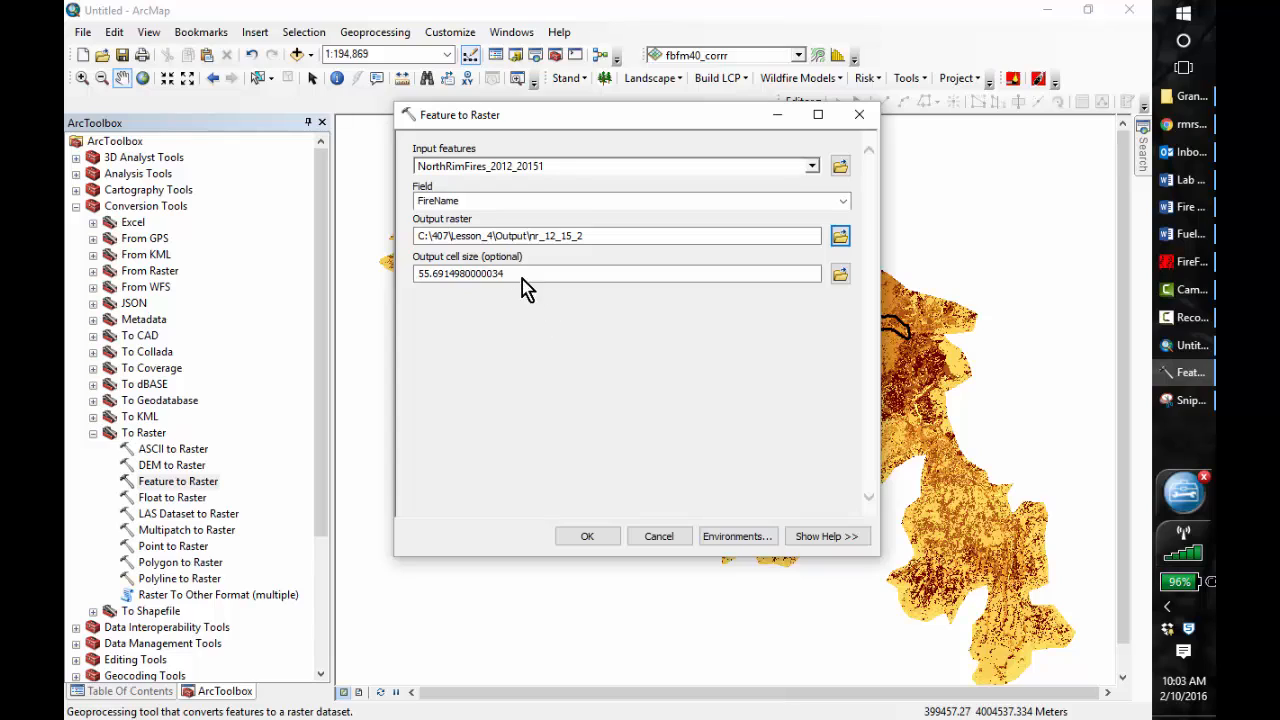
{"action": "double_click", "coordinate": [508, 280]}
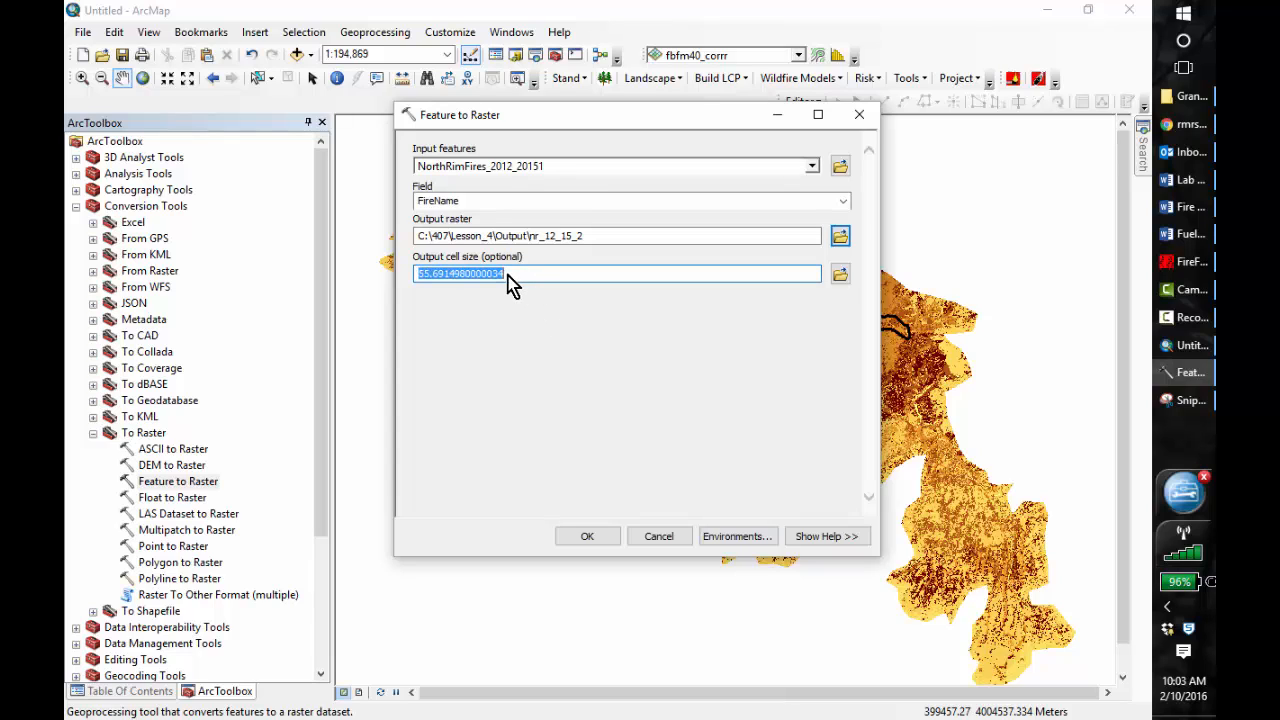
{"action": "type", "text": "30"}
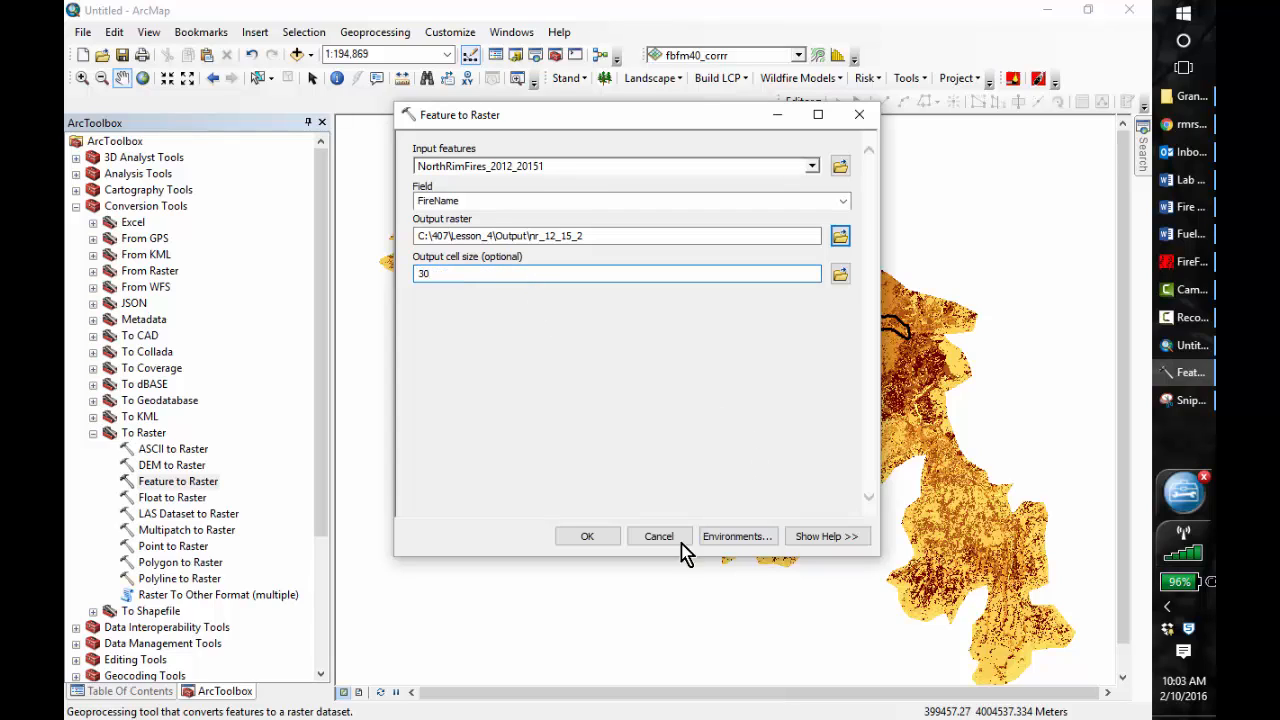
{"action": "left_click", "coordinate": [587, 540]}
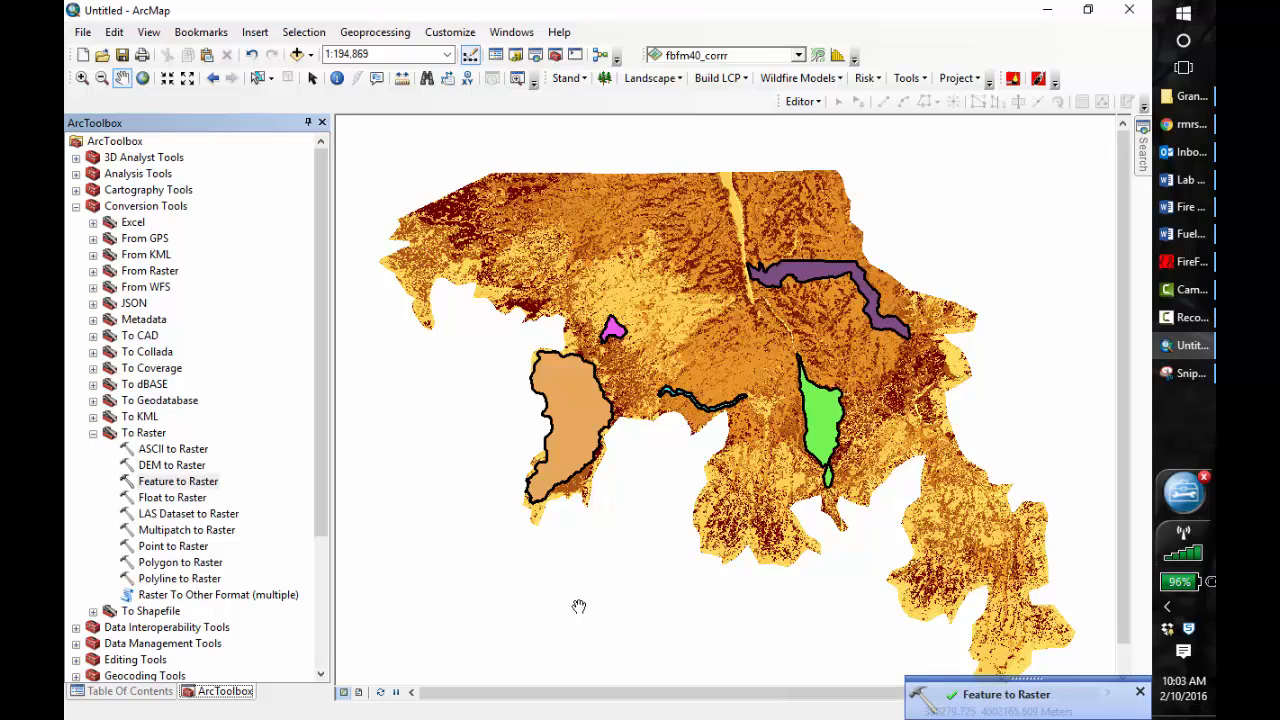
- Open the ArcFuels Modify Raster Values tool and choose fbfm40_corr as the layer to modify
{"action": "left_click", "coordinate": [220, 694]}
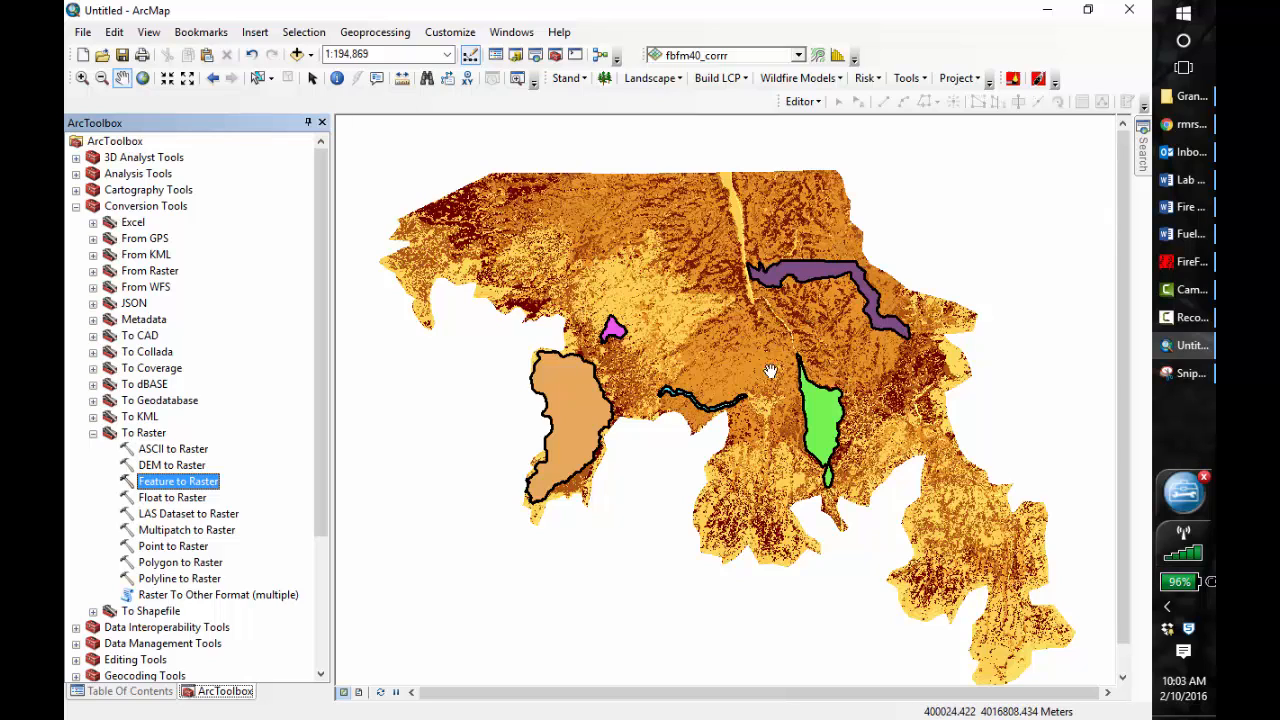
{"action": "left_click", "coordinate": [924, 80]}
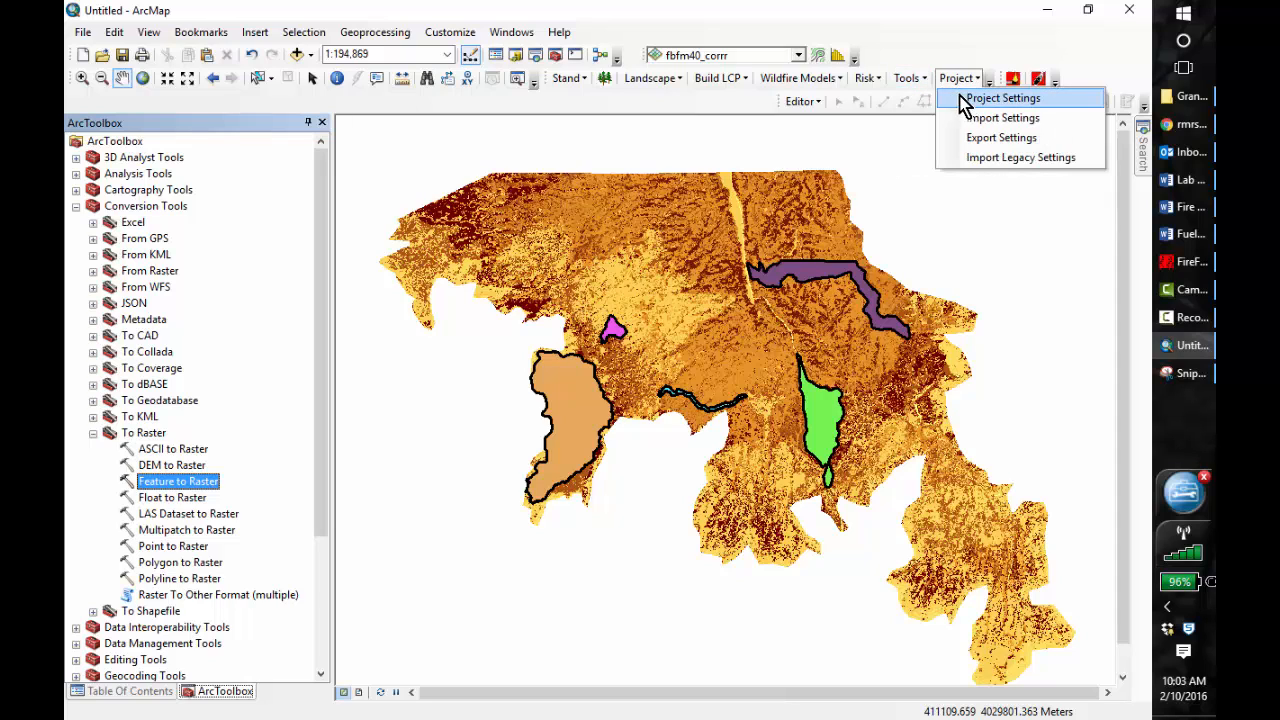
{"action": "left_click", "coordinate": [928, 99]}
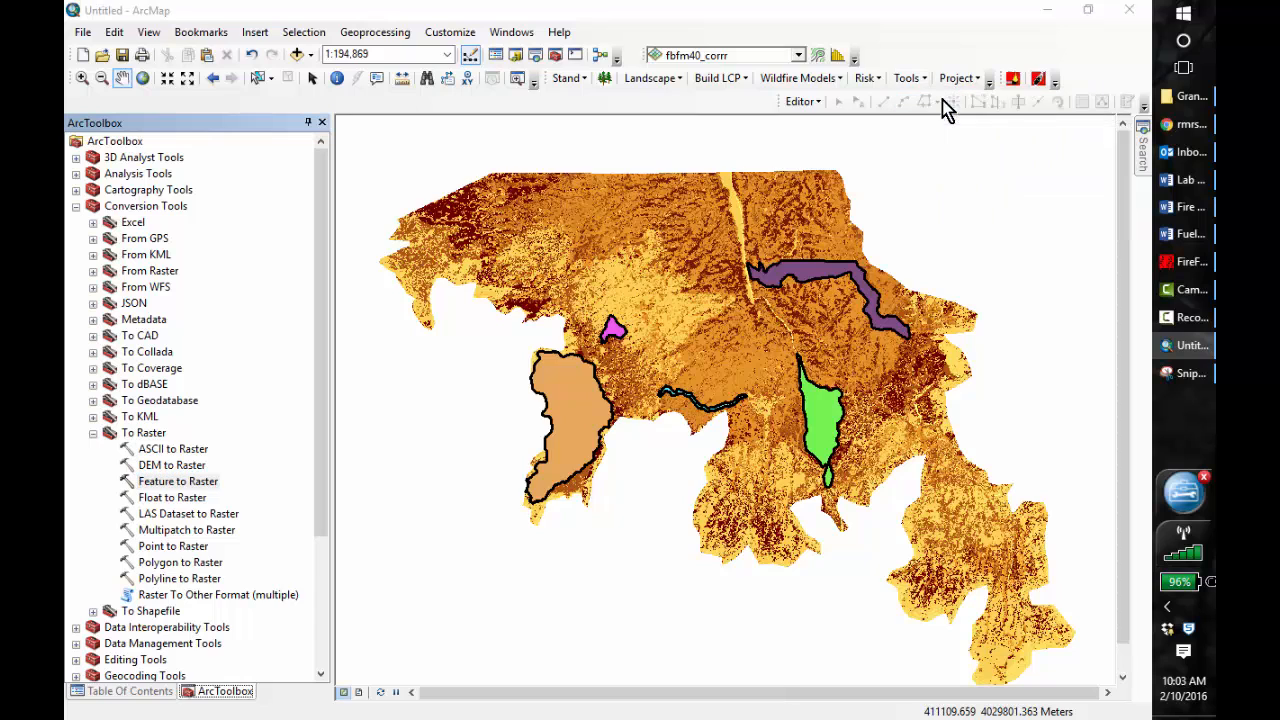
{"action": "left_click_drag", "start_coordinate": [586, 188], "coordinate": [641, 143]}
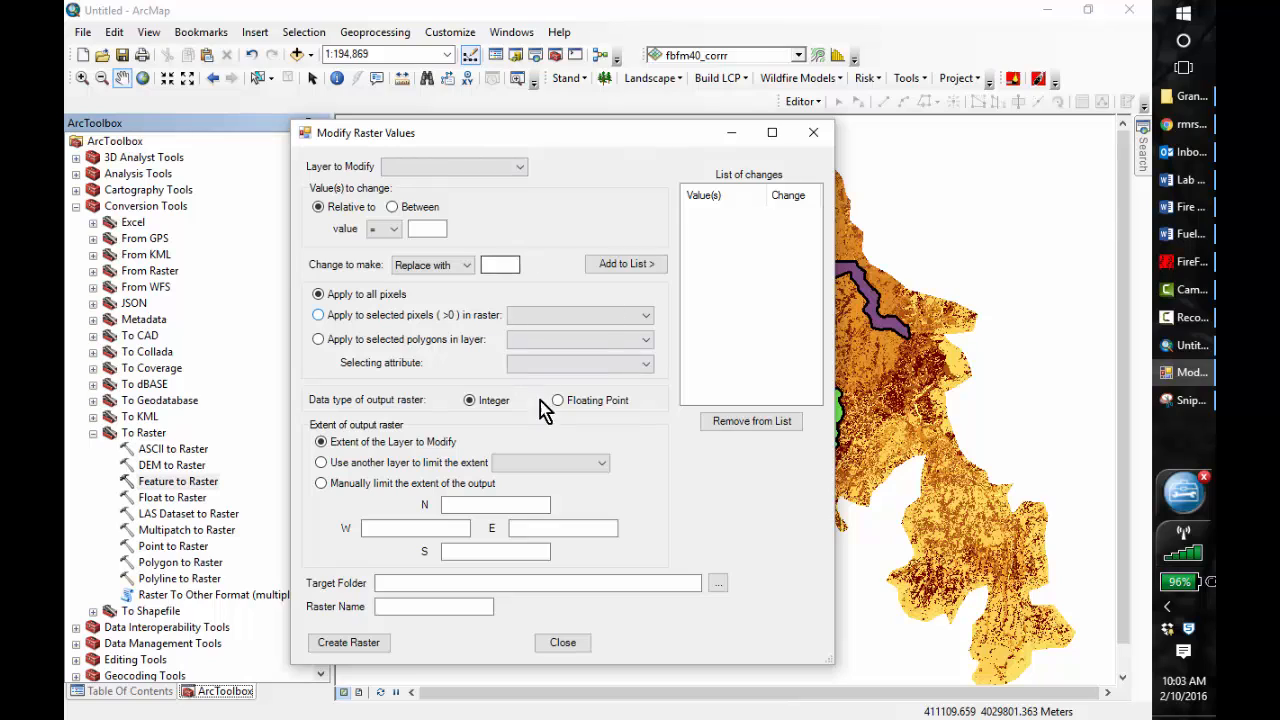
{"action": "left_click", "coordinate": [522, 170]}
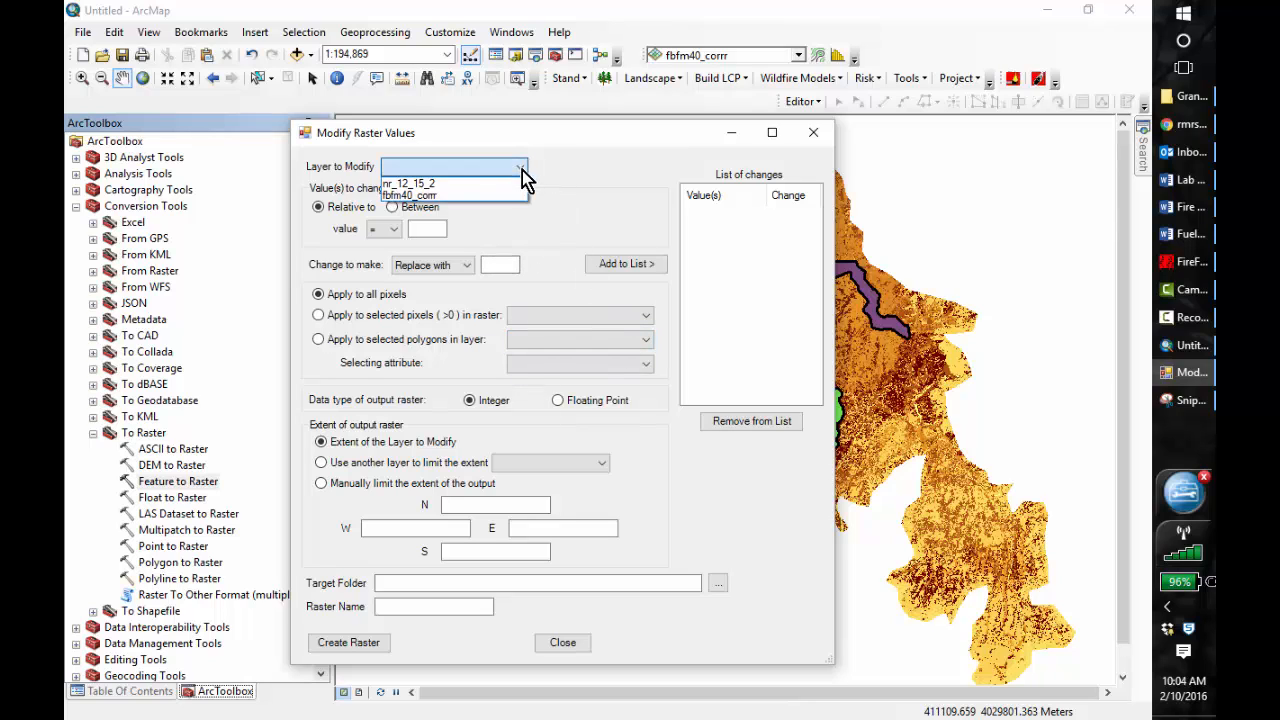
{"action": "left_click", "coordinate": [427, 195]}
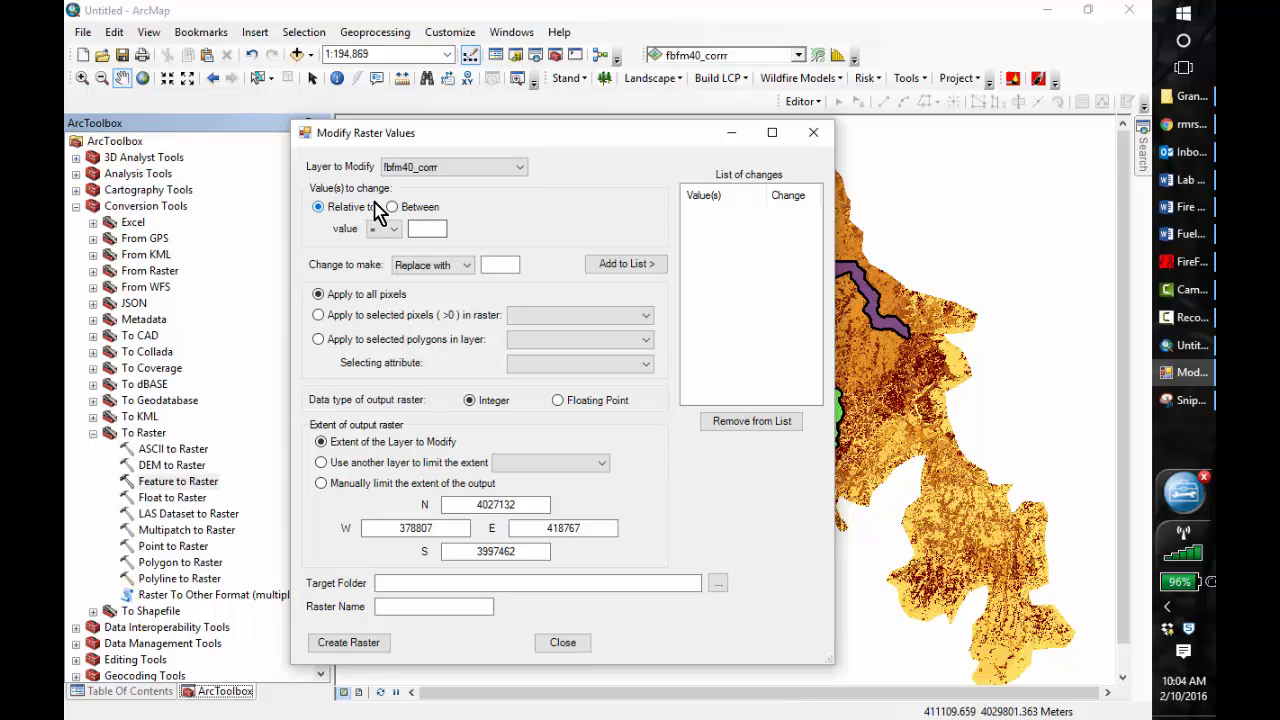
- Add a change replacing values equal to 165 with 161 to the list of changes
{"action": "left_click", "coordinate": [424, 228]}
{"action": "left_click", "coordinate": [507, 263]}
{"action": "type", "text": "161"}
{"action": "left_click", "coordinate": [645, 268]}
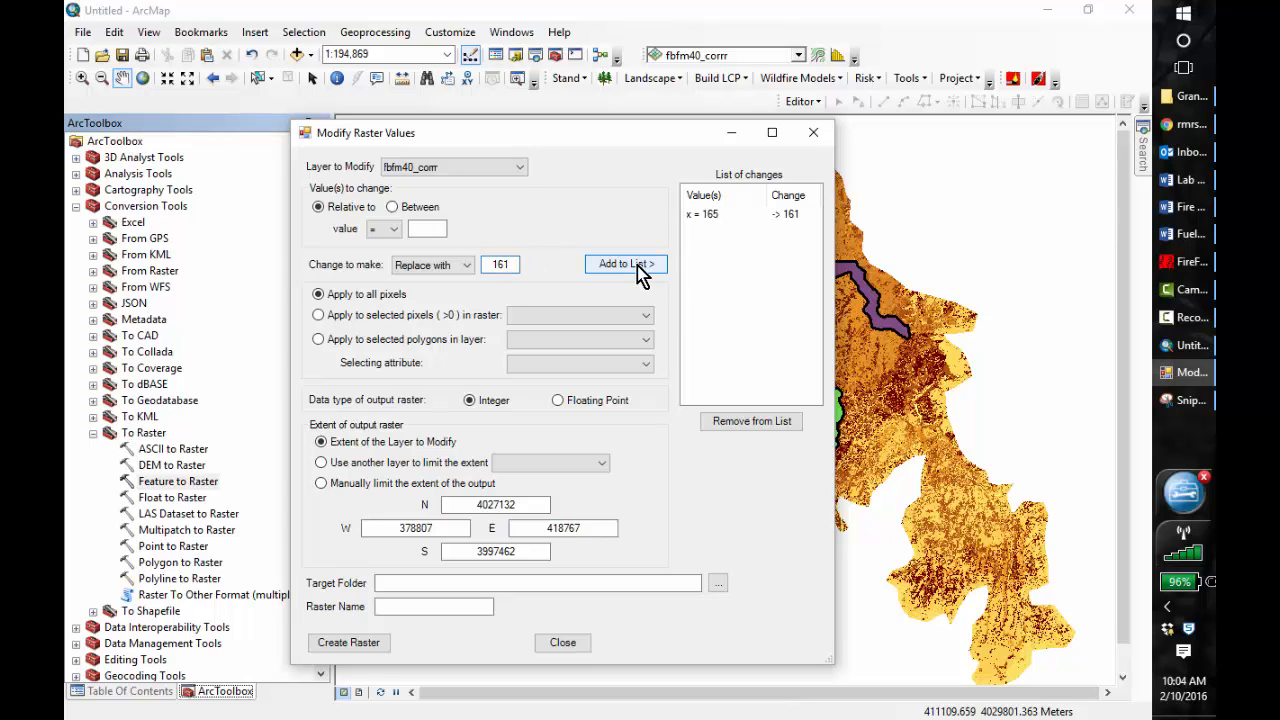
- Add changes replacing value 183 with 181 and value 188 with 183 to the list of changes
{"action": "left_click", "coordinate": [427, 229]}
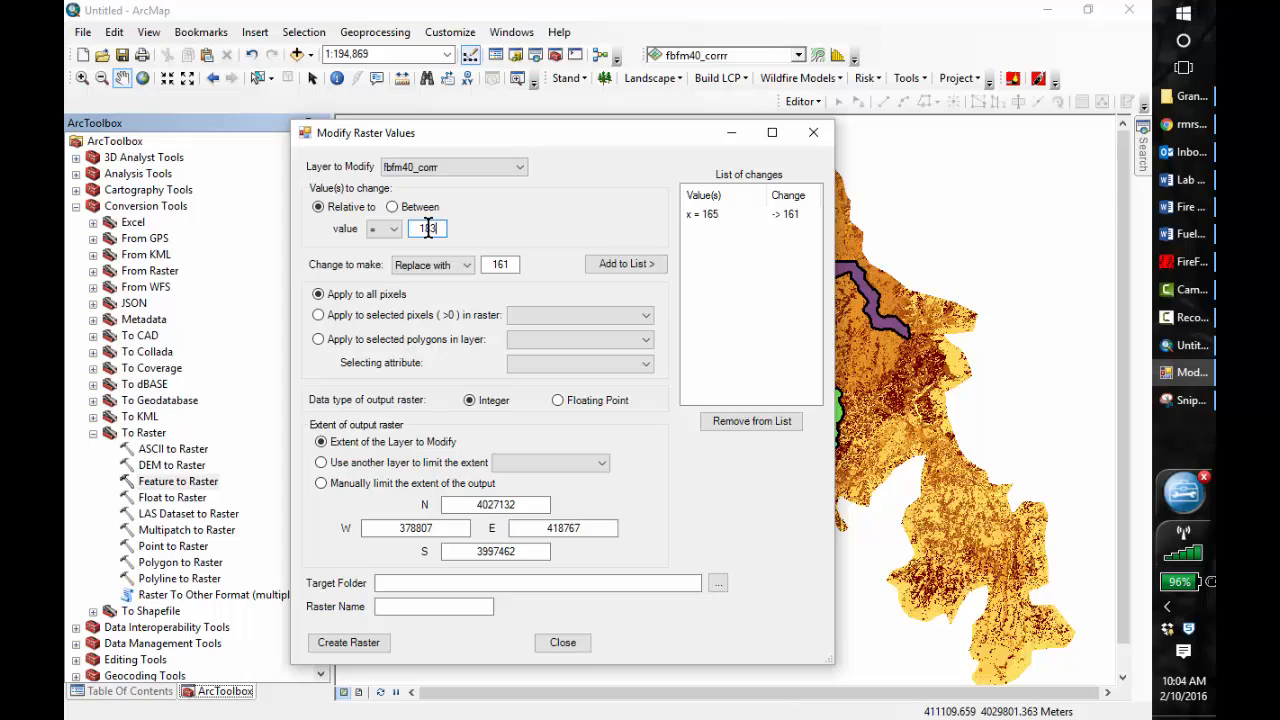
{"action": "left_click", "coordinate": [511, 263]}
{"action": "left_click", "coordinate": [626, 265]}
{"action": "left_click", "coordinate": [441, 229]}
{"action": "left_click", "coordinate": [511, 263]}
{"action": "left_click", "coordinate": [622, 267]}
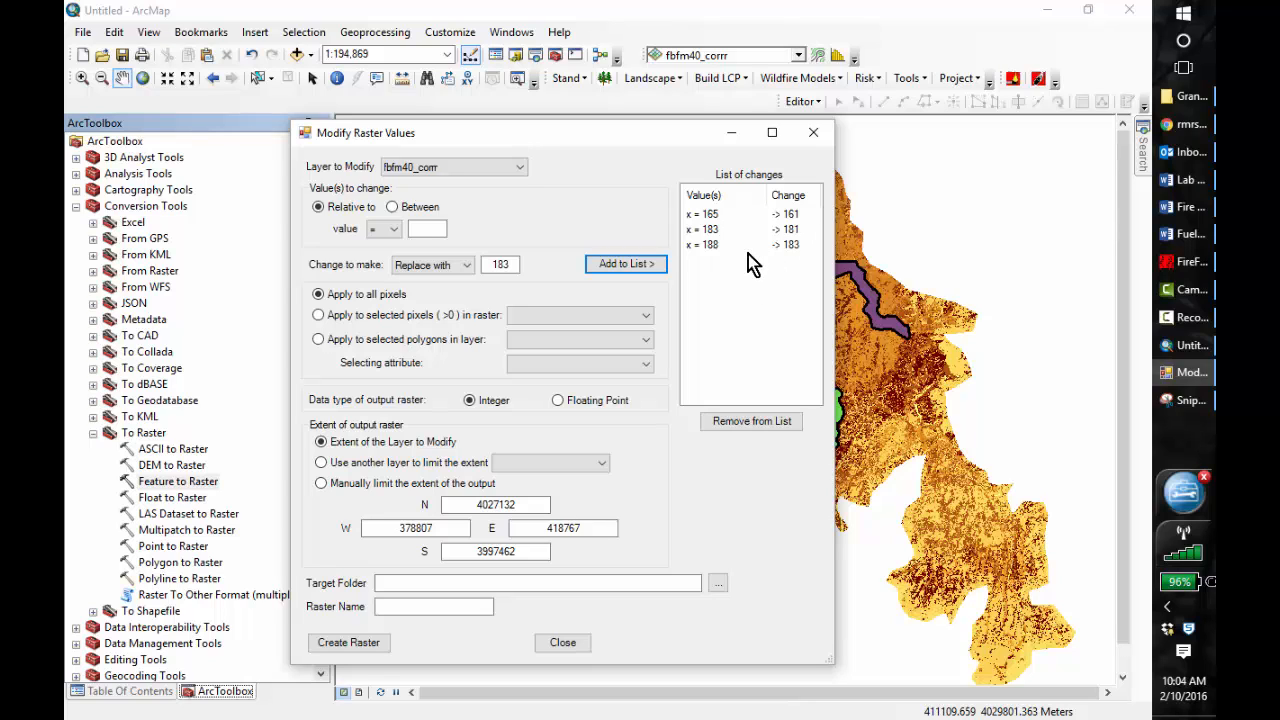
- Limit the value changes to the selected pixels greater than 0 in the nr_12_15_2 raster
{"action": "left_click", "coordinate": [318, 316]}
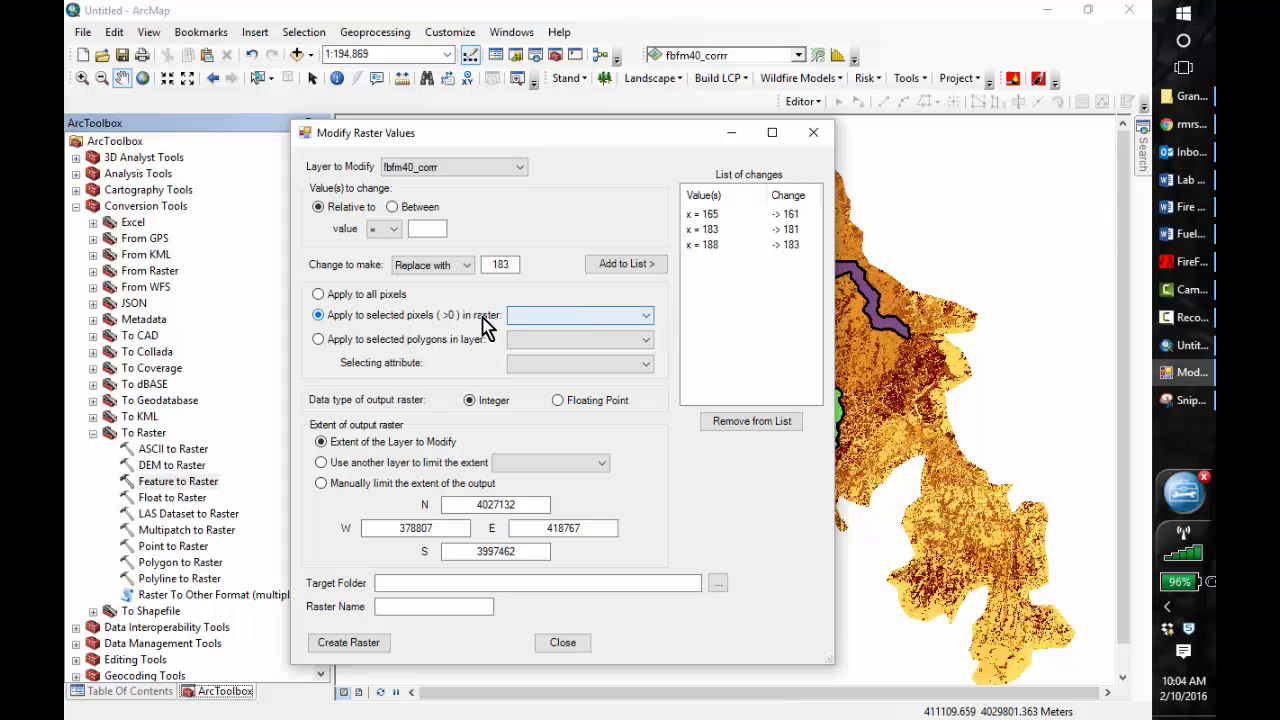
{"action": "left_click", "coordinate": [644, 316]}
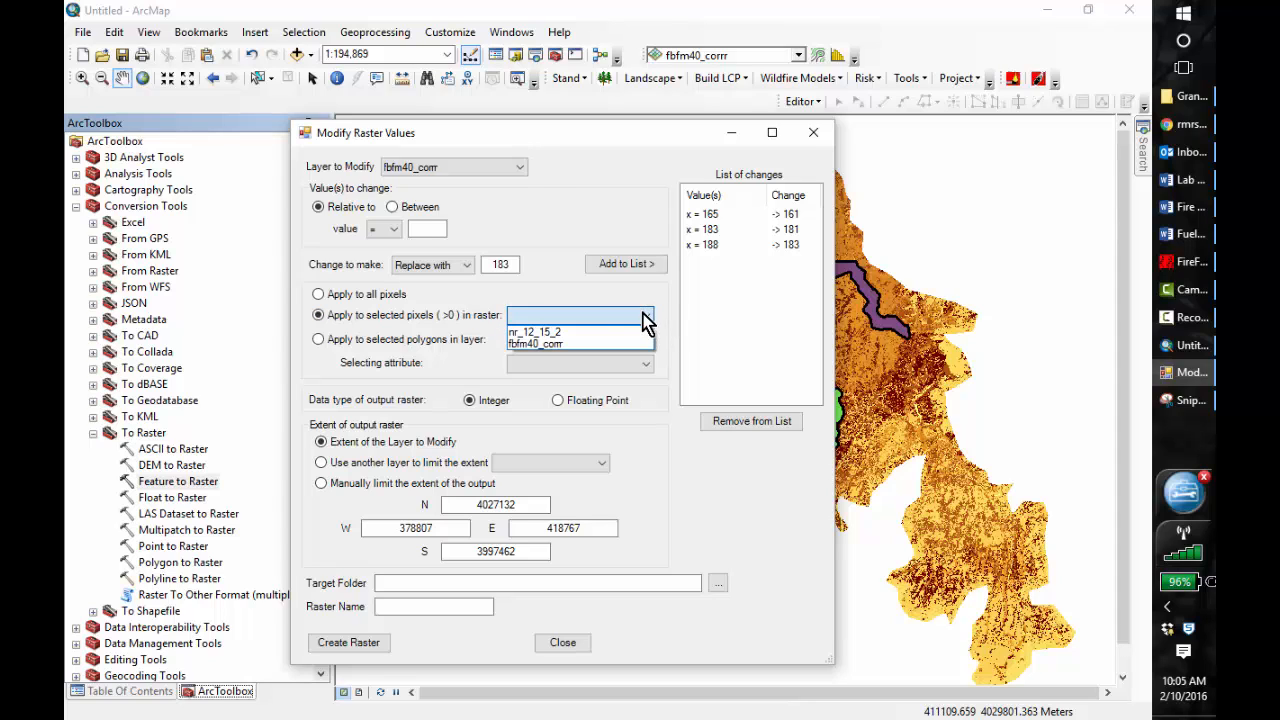
{"action": "left_click", "coordinate": [601, 335]}
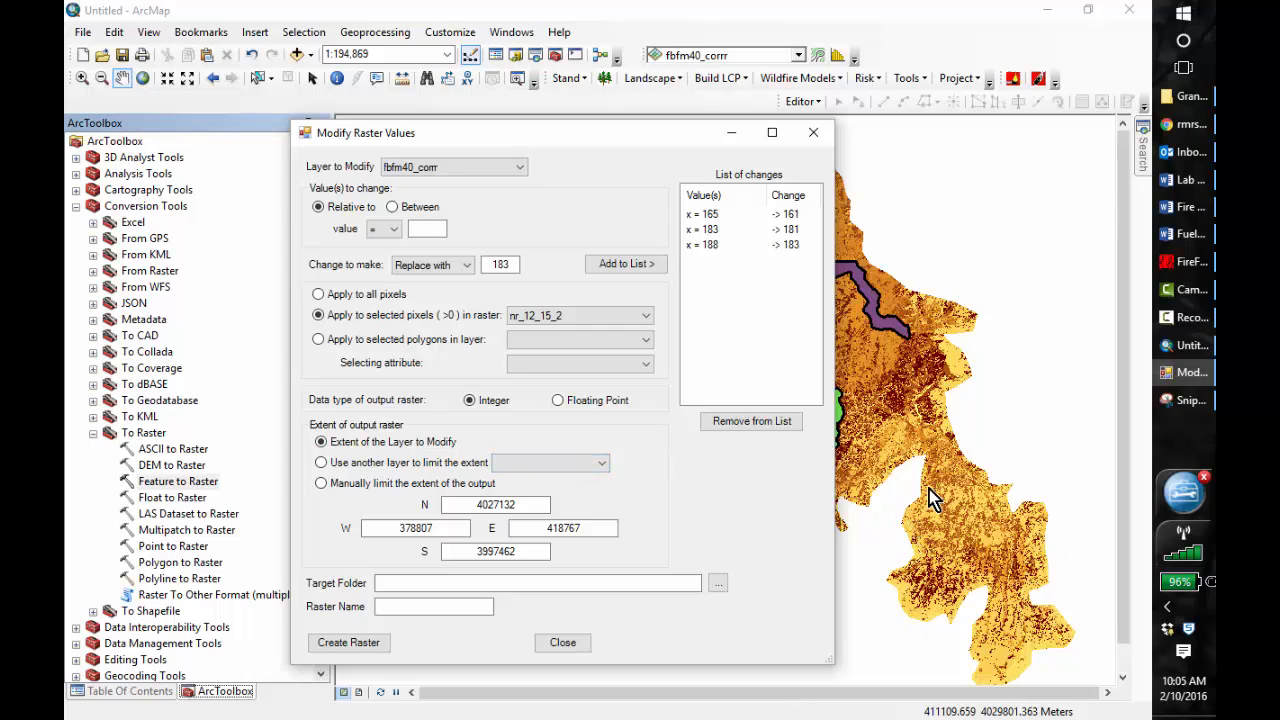
- Set the output target folder to C:\407\Lesson_4\LANDFIREData_clipped
{"action": "left_click", "coordinate": [719, 584]}
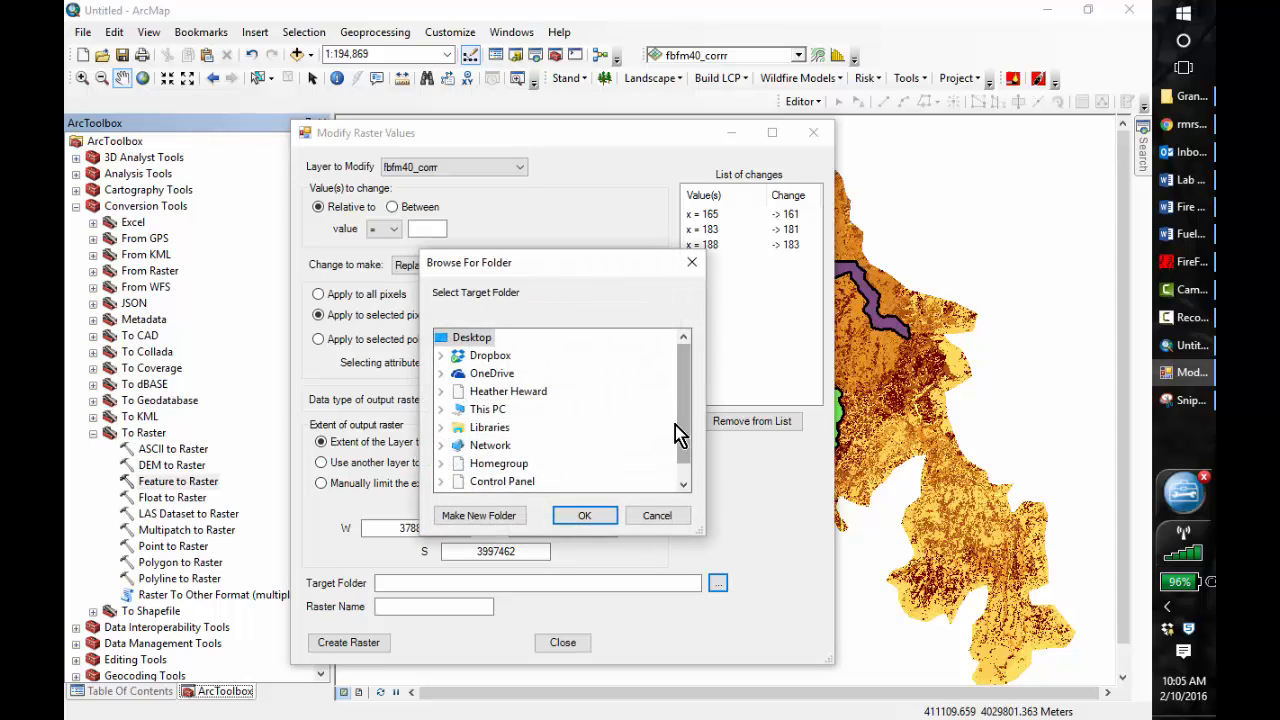
{"action": "double_click", "coordinate": [445, 409]}
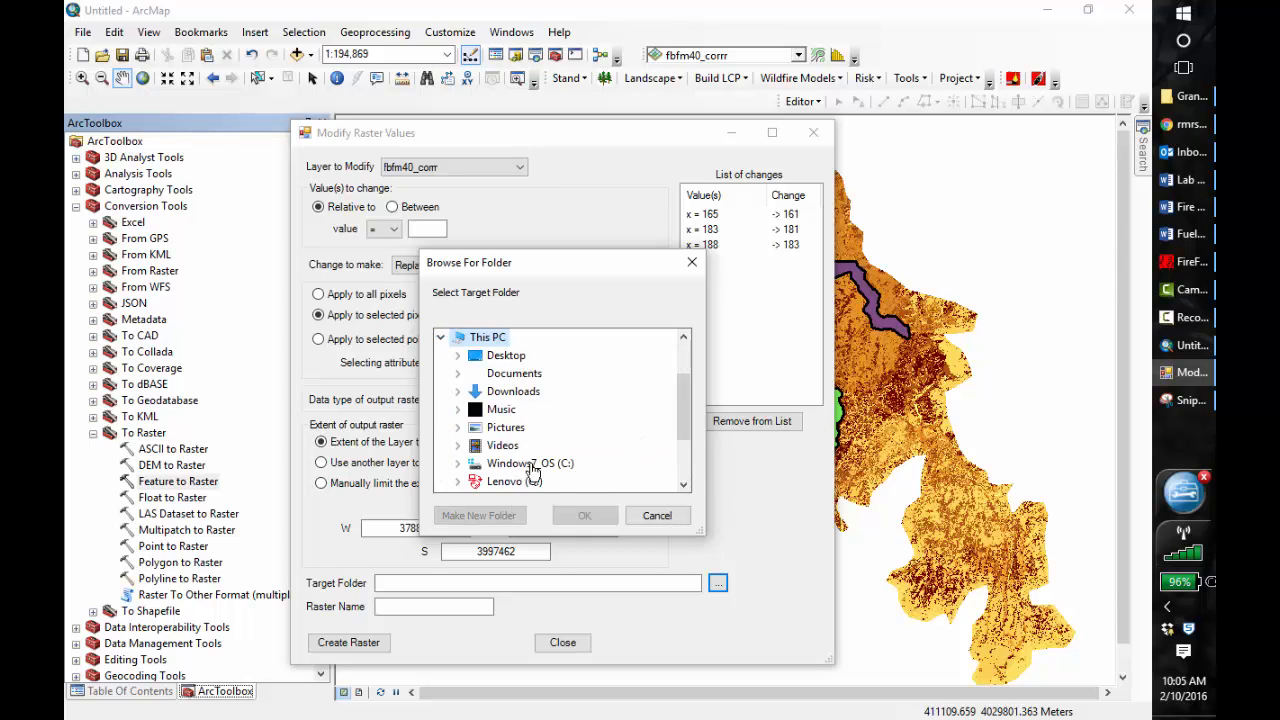
{"action": "double_click", "coordinate": [533, 464]}
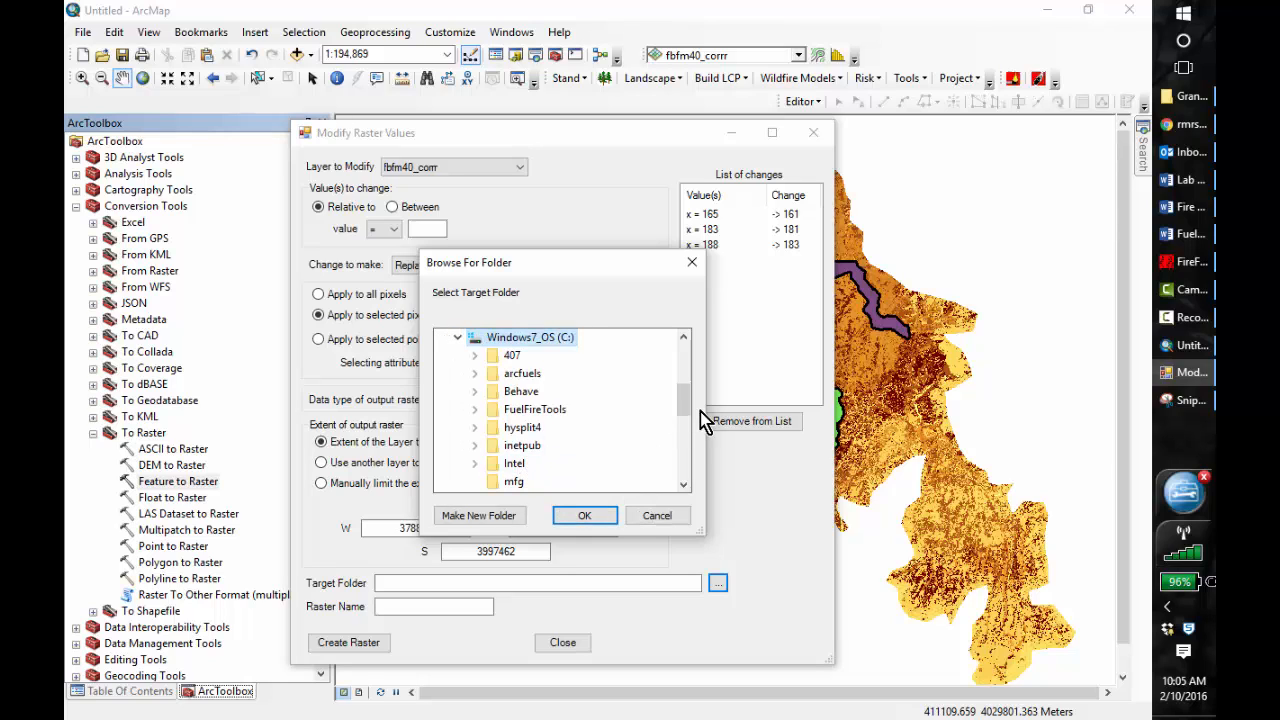
{"action": "left_click", "coordinate": [475, 355]}
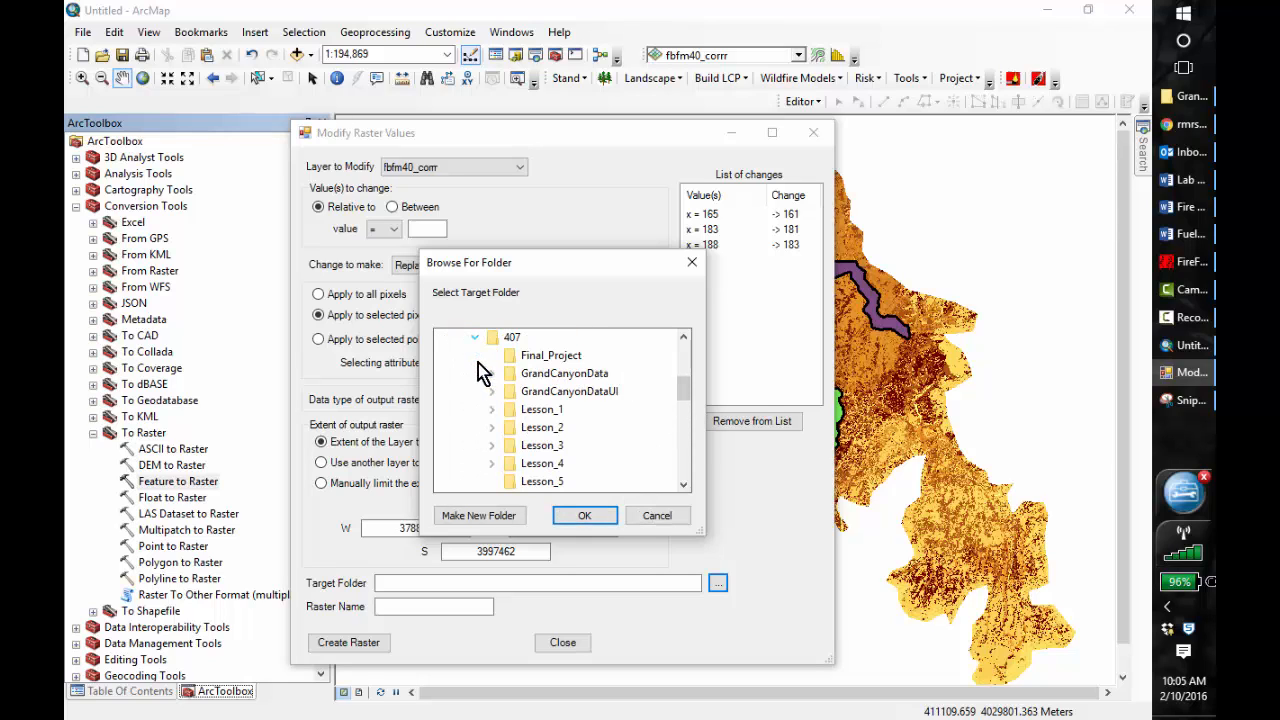
{"action": "double_click", "coordinate": [535, 464]}
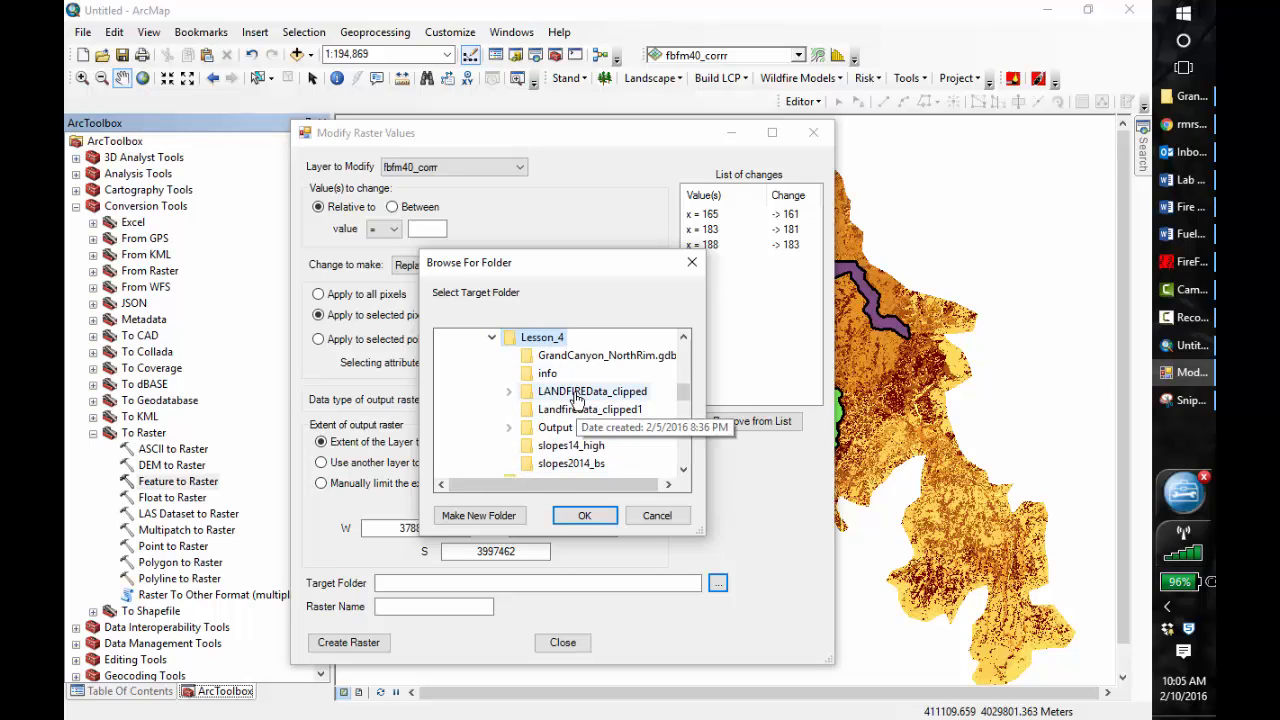
{"action": "double_click", "coordinate": [576, 397]}
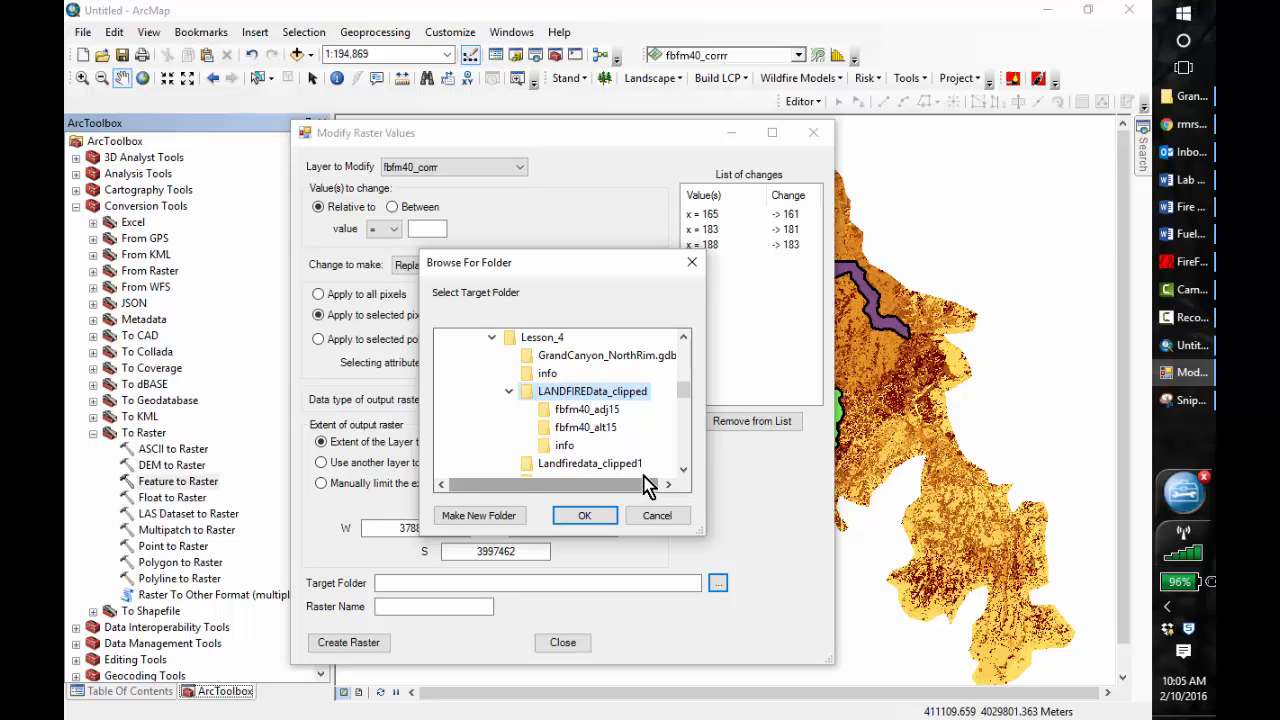
{"action": "left_click", "coordinate": [586, 521]}
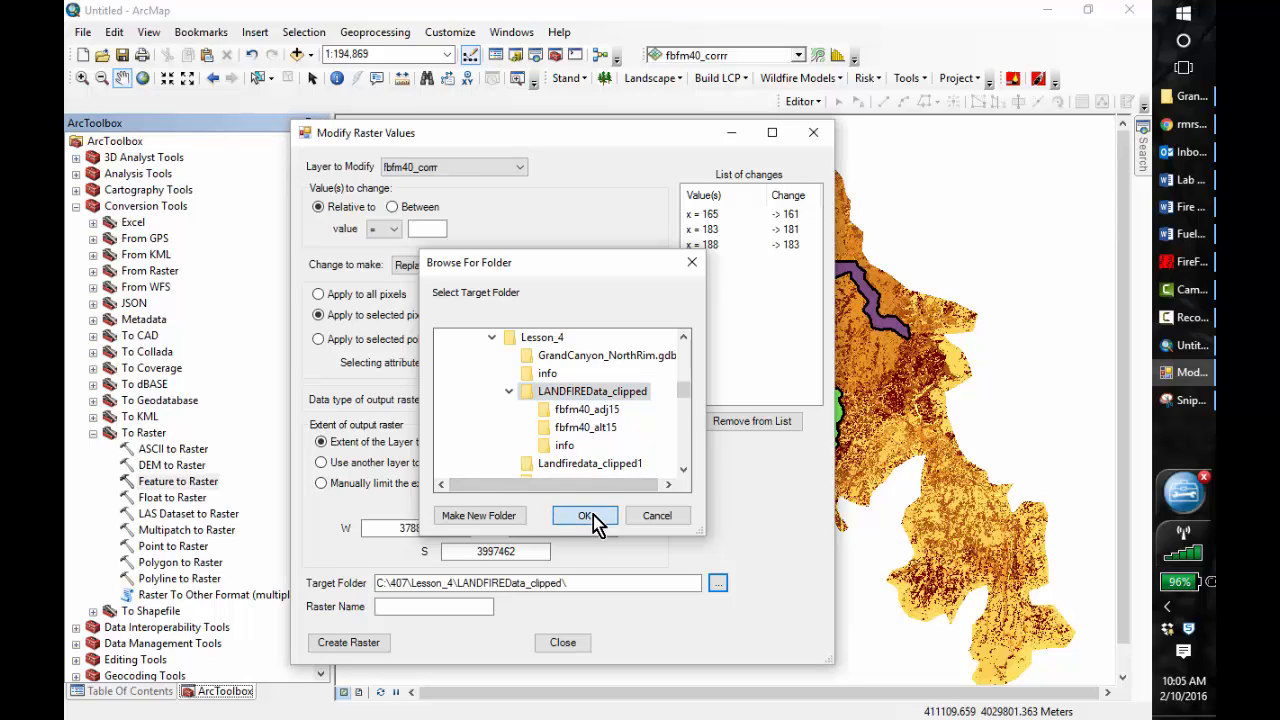
- Create the modified raster as fbfm40_adj15 in C:\407\Lesson_4\Landfiredata_clipped1 and close the Modify Raster Values tool
{"action": "left_click", "coordinate": [430, 605]}
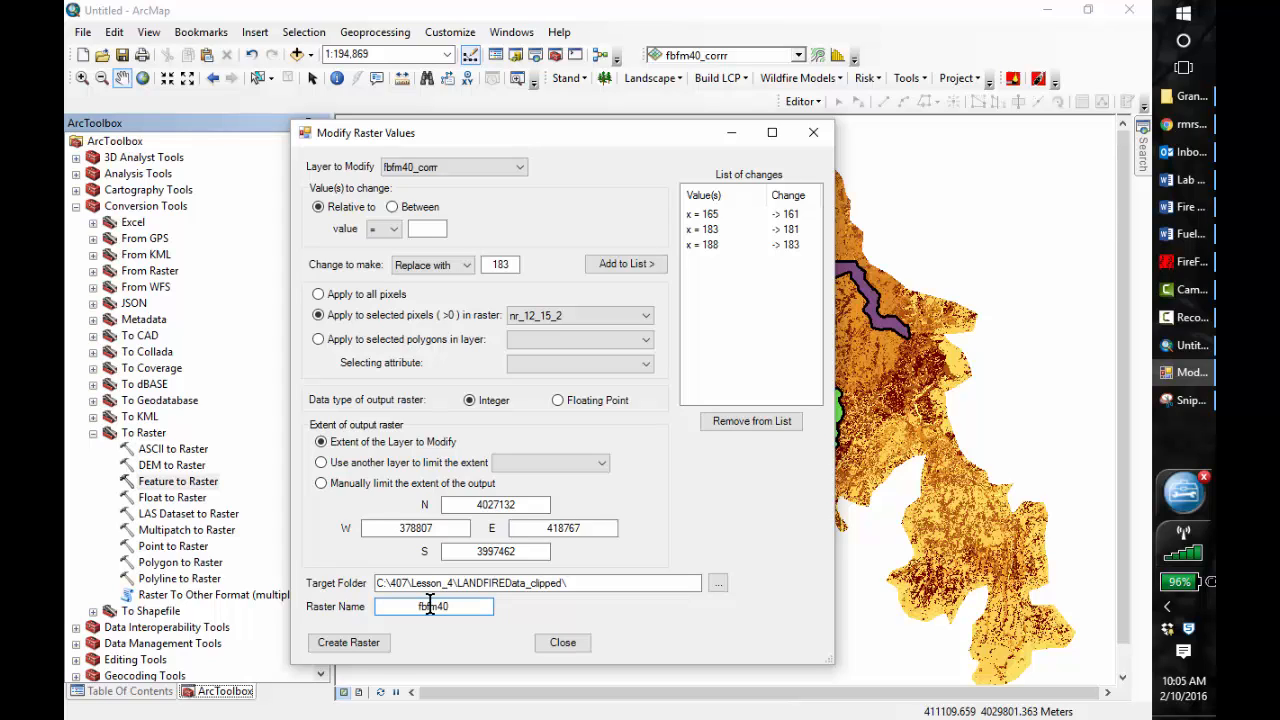
{"action": "type", "text": "dj15"}
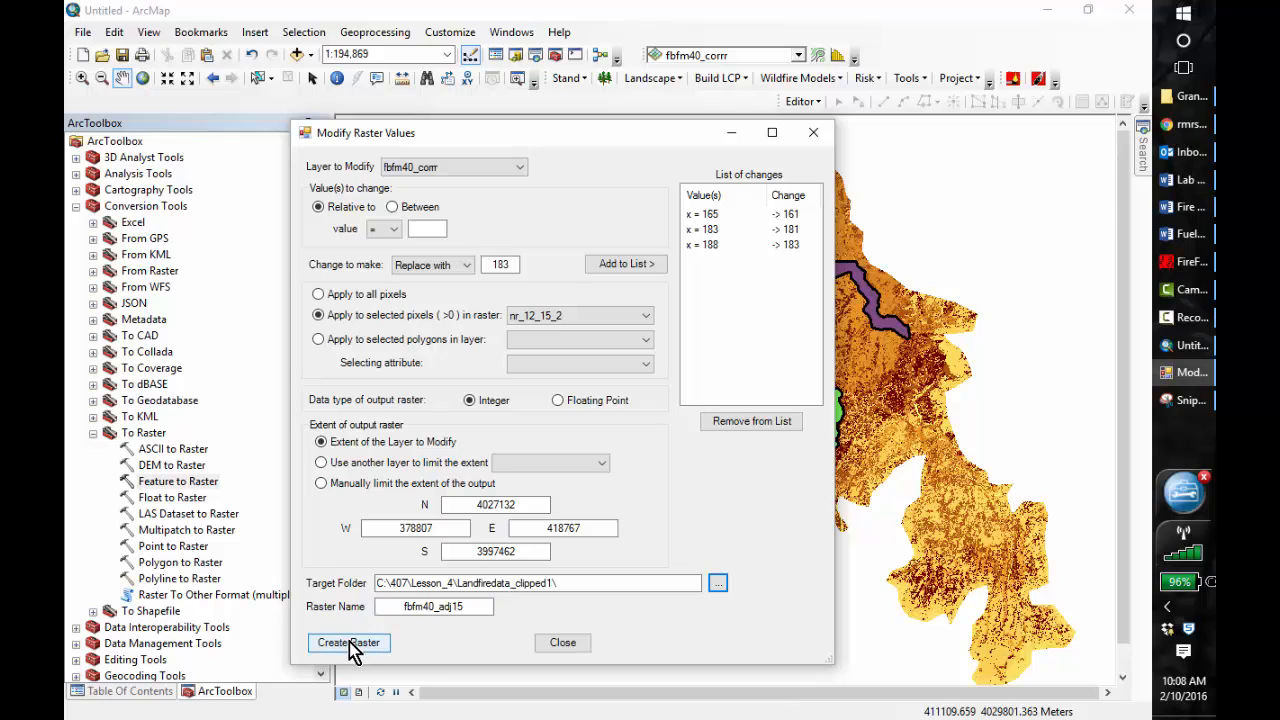
{"action": "left_click", "coordinate": [358, 648]}
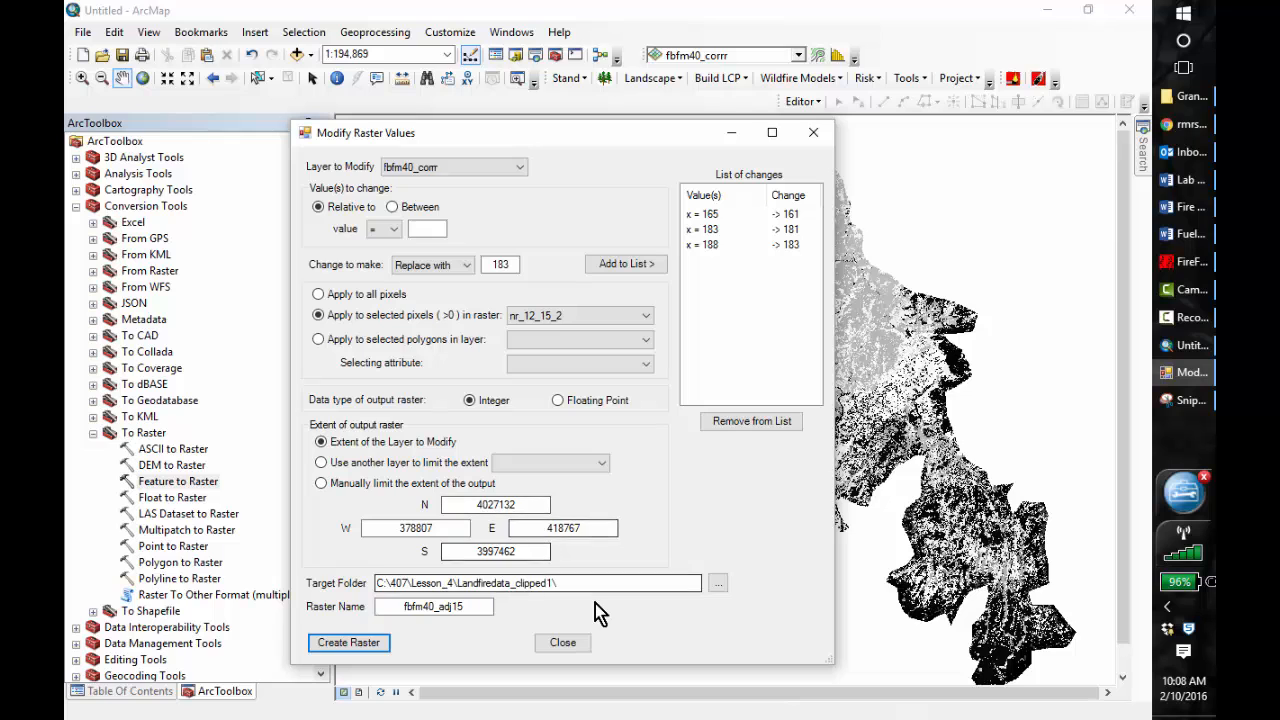
{"action": "left_click", "coordinate": [563, 643]}
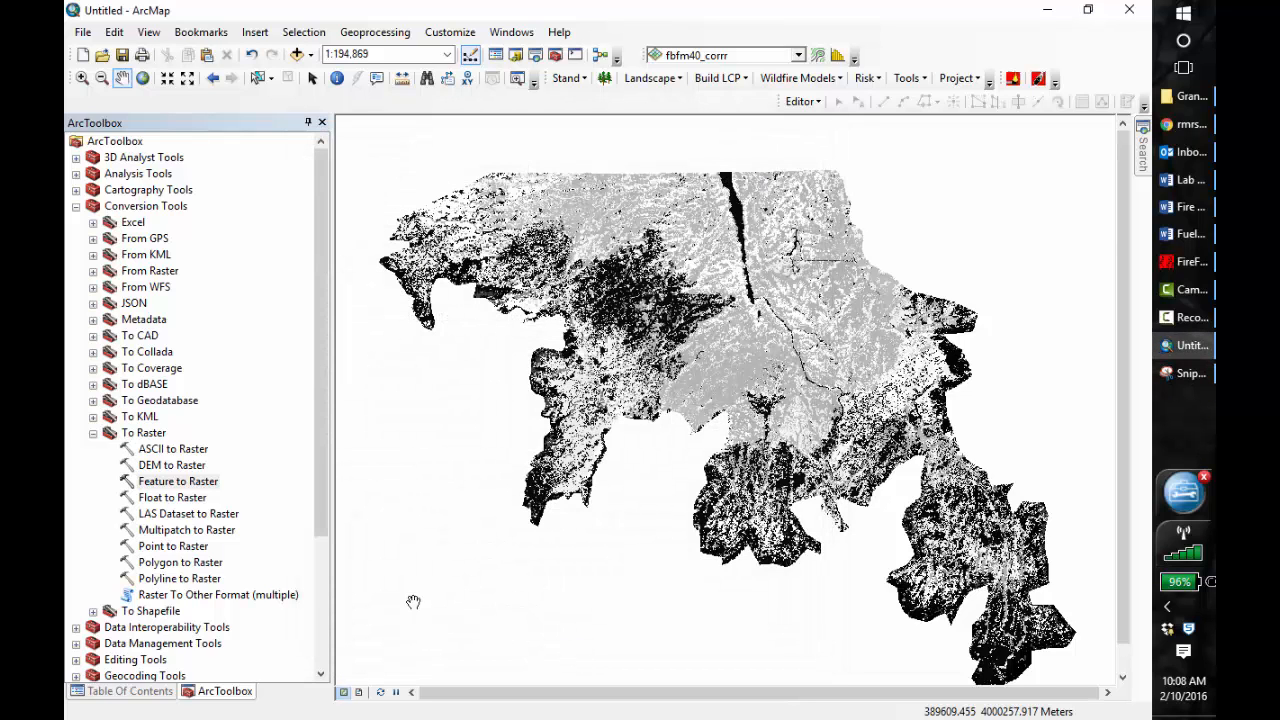
- Hide the nr_12_15_2 fire raster and toggle fbfm40_adj15 off and on to compare it with the layers beneath
{"action": "left_click", "coordinate": [155, 691]}
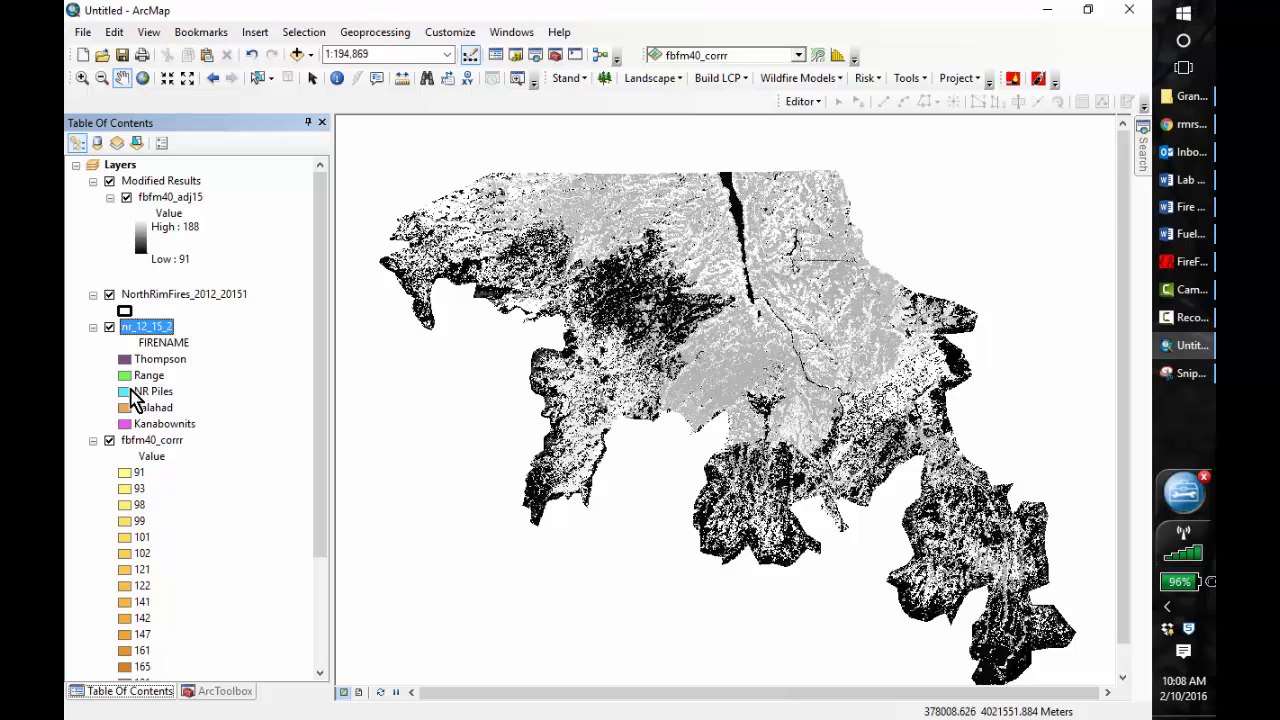
{"action": "left_click", "coordinate": [126, 198]}
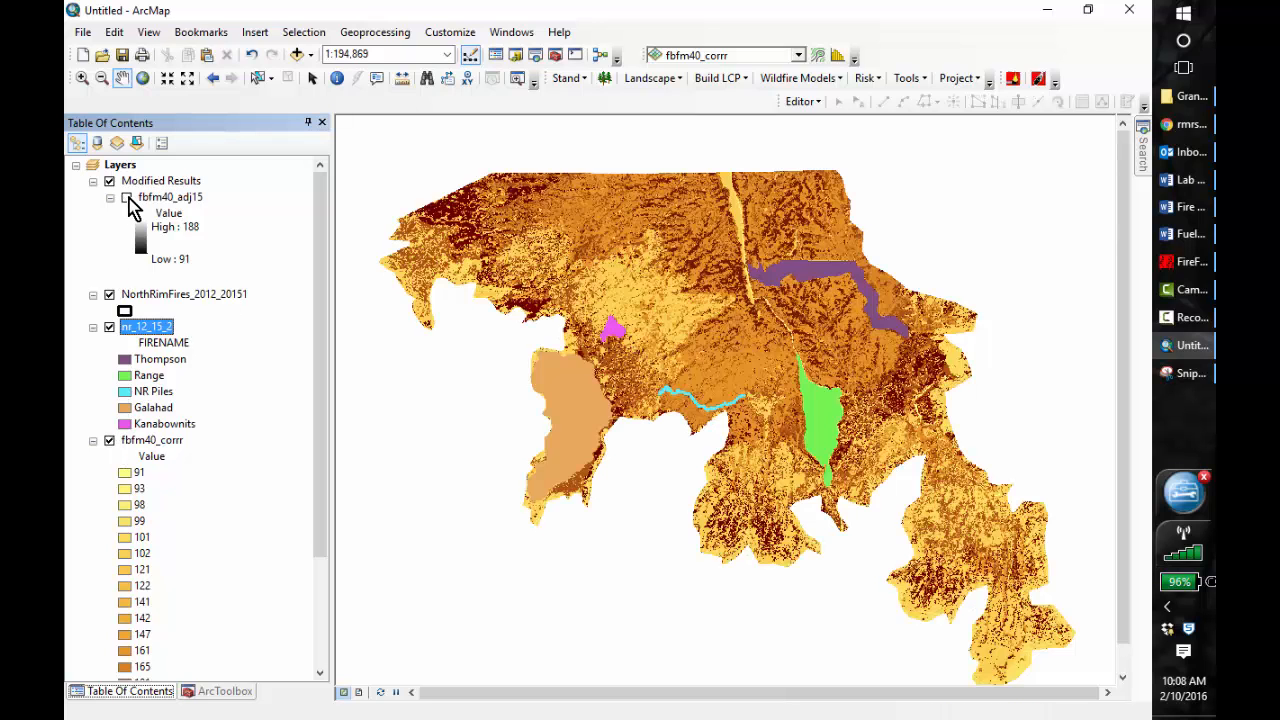
{"action": "left_click", "coordinate": [126, 198]}
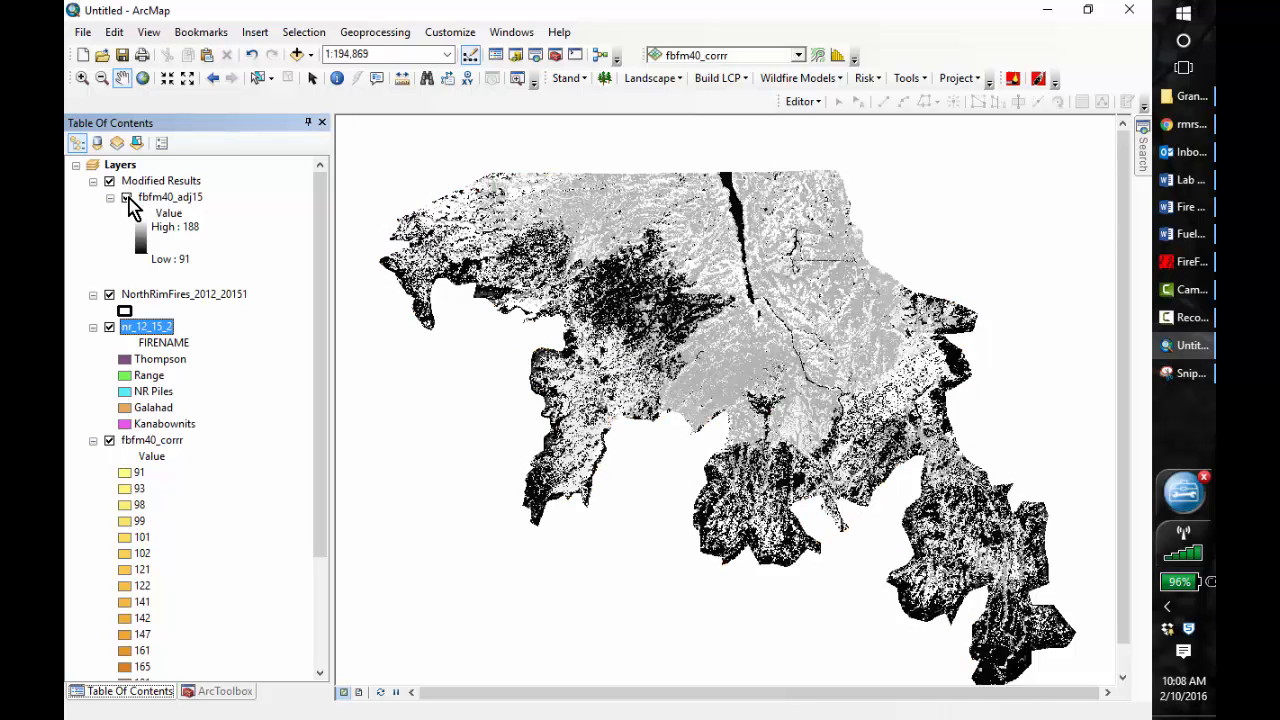
{"action": "left_click", "coordinate": [109, 327]}
{"action": "left_click", "coordinate": [126, 198]}
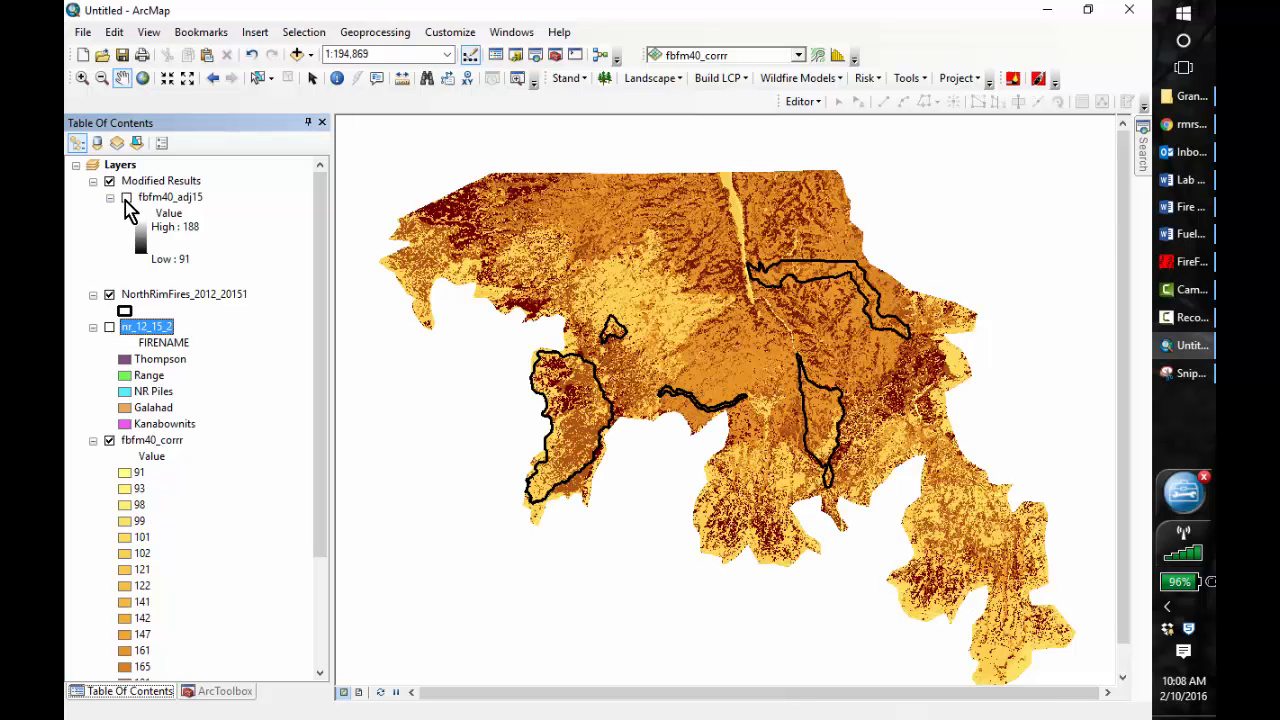
{"action": "left_click", "coordinate": [126, 198]}
- Symbolize fbfm40_adj15 by unique values, building its raster attribute table and applying the yellow-to-dark-red color ramp
{"action": "right_click", "coordinate": [176, 200]}
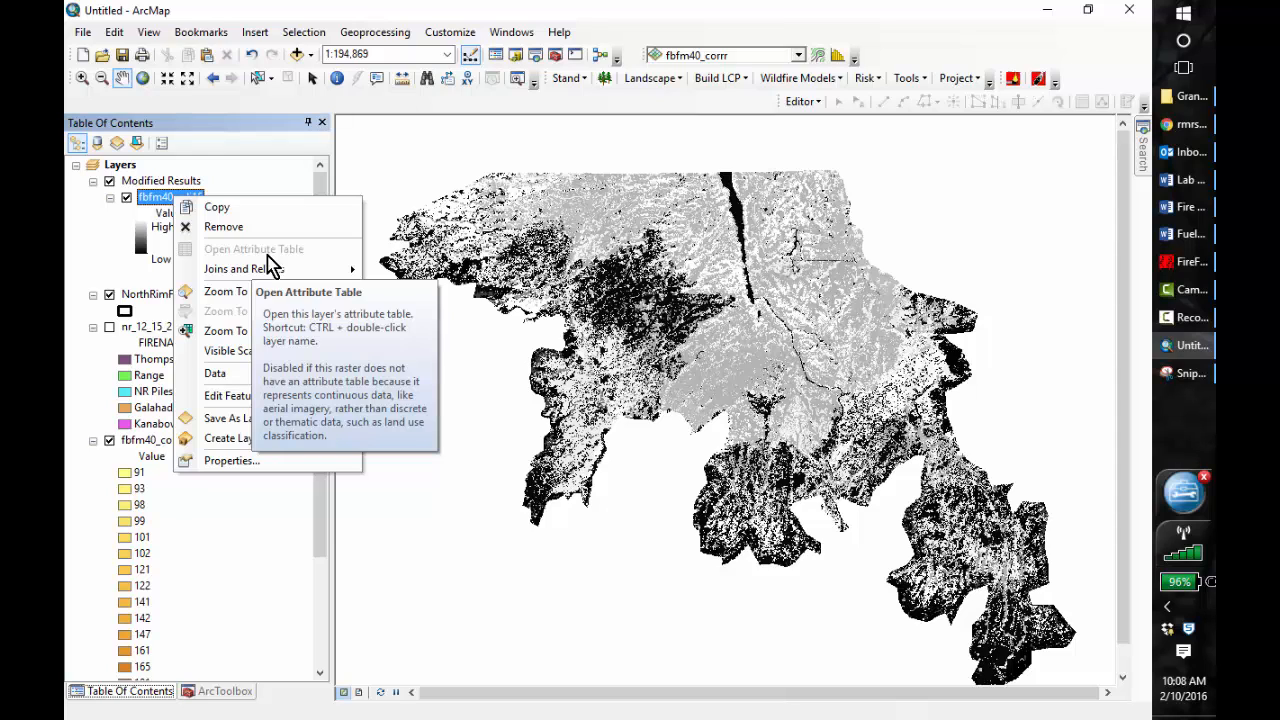
{"action": "left_click", "coordinate": [230, 462]}
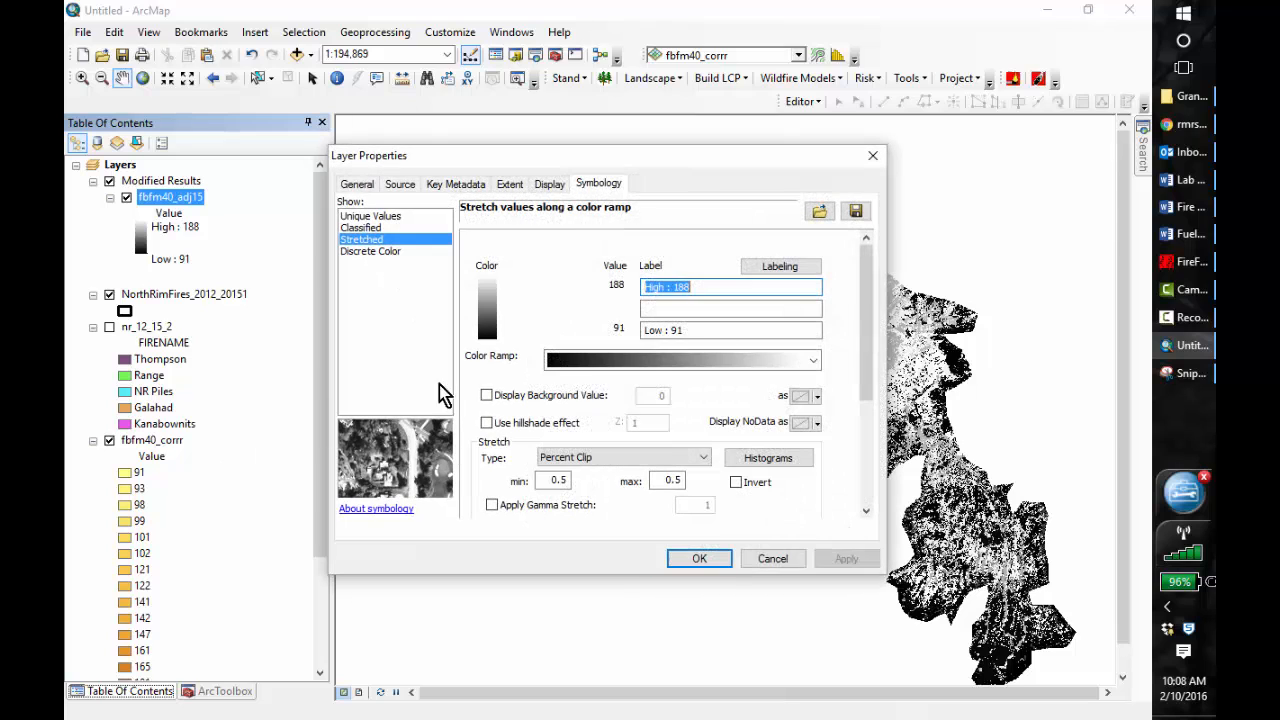
{"action": "left_click", "coordinate": [380, 217]}
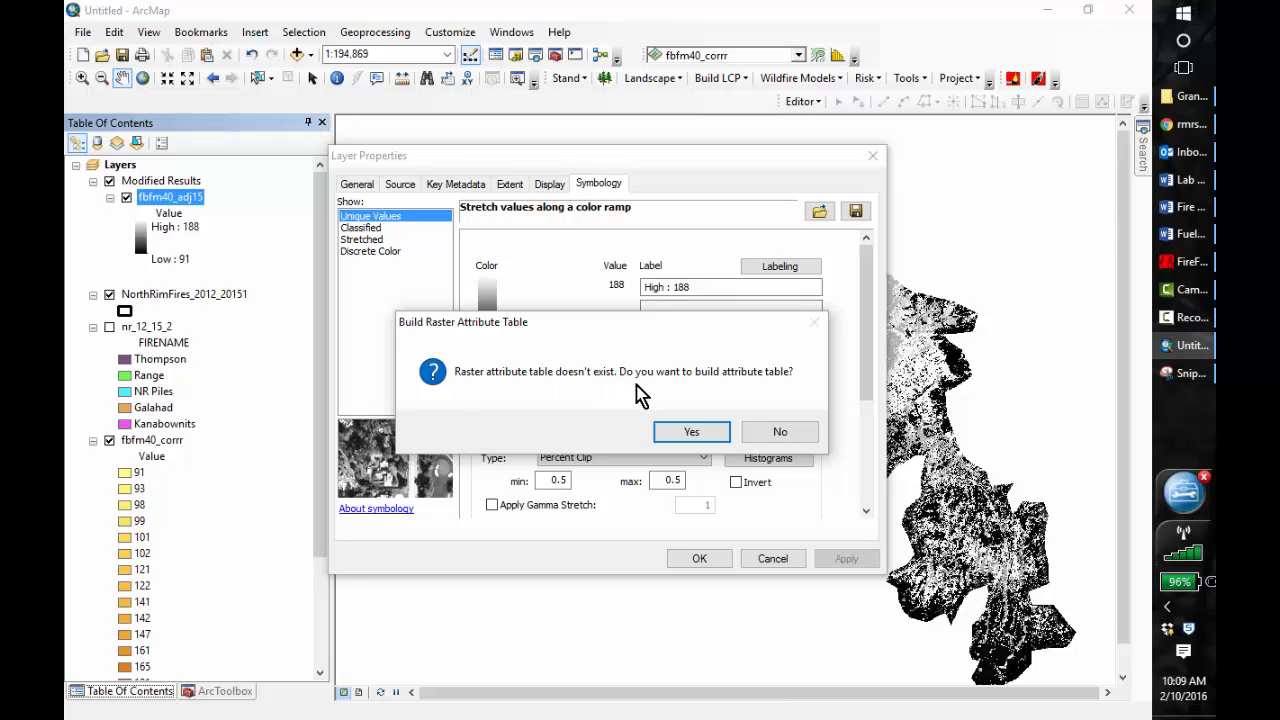
{"action": "left_click", "coordinate": [690, 440]}
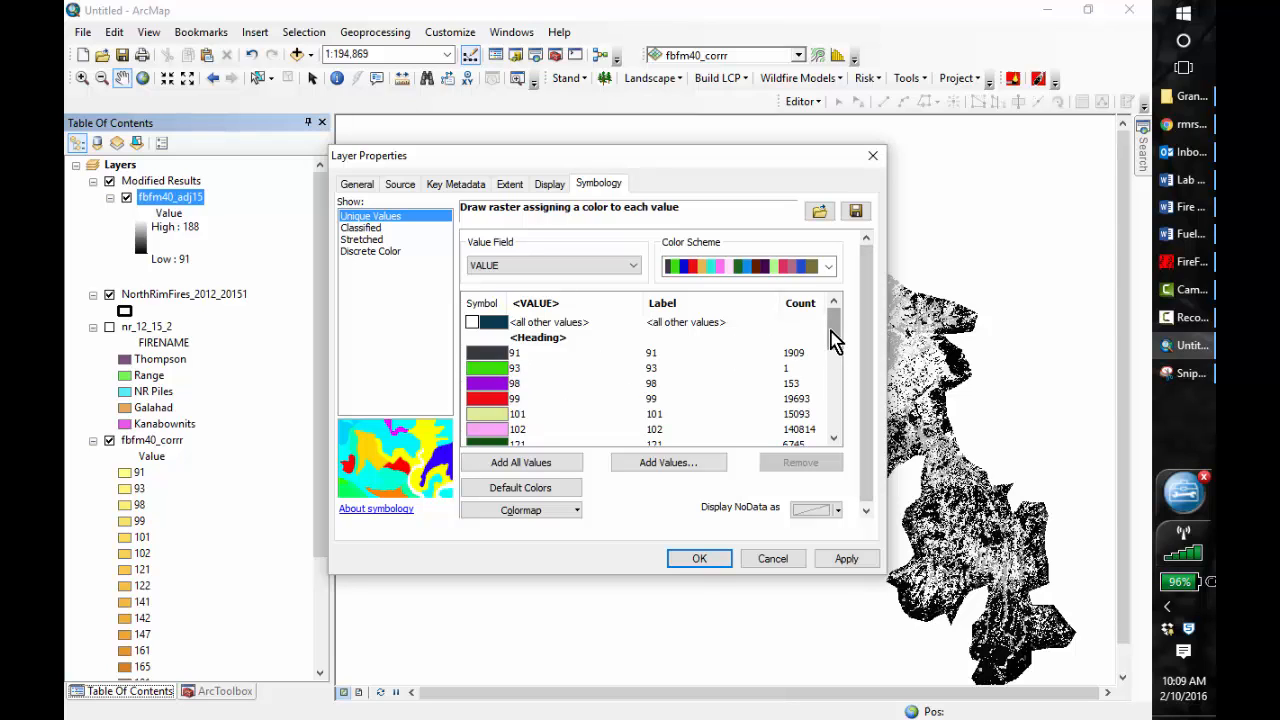
{"action": "left_click", "coordinate": [829, 266]}
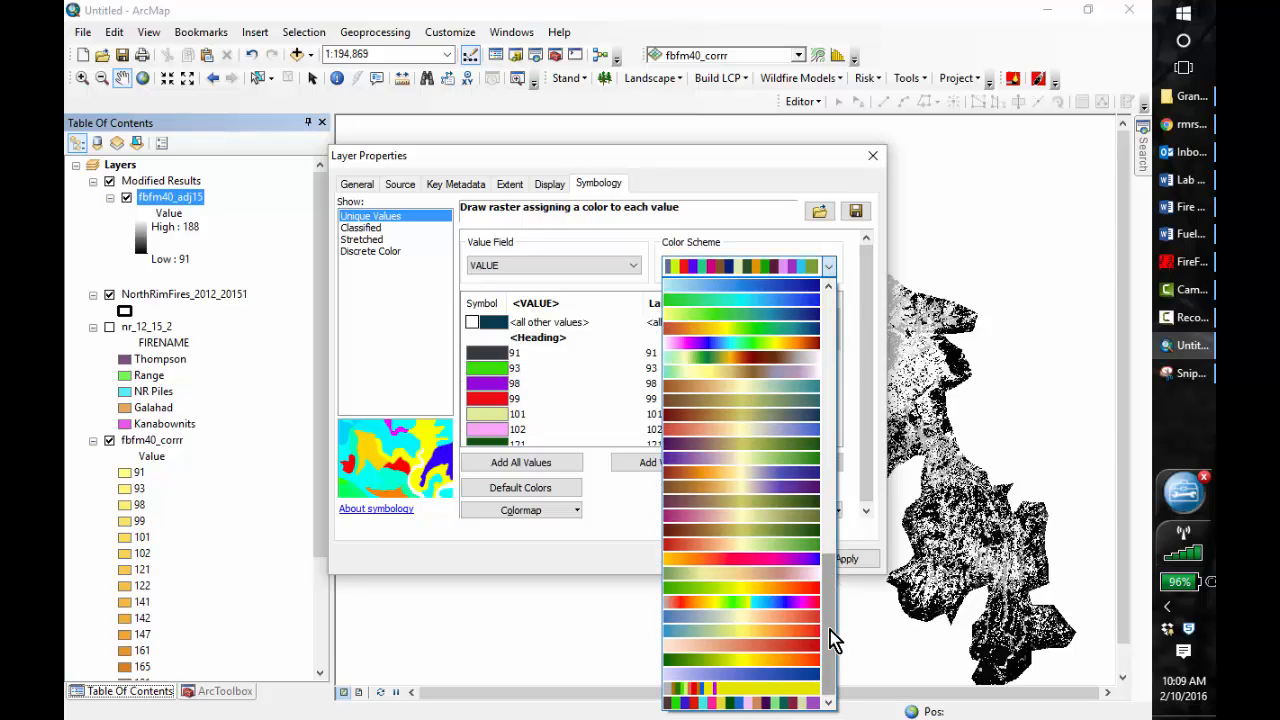
{"action": "left_click_drag", "start_coordinate": [833, 645], "coordinate": [836, 450]}
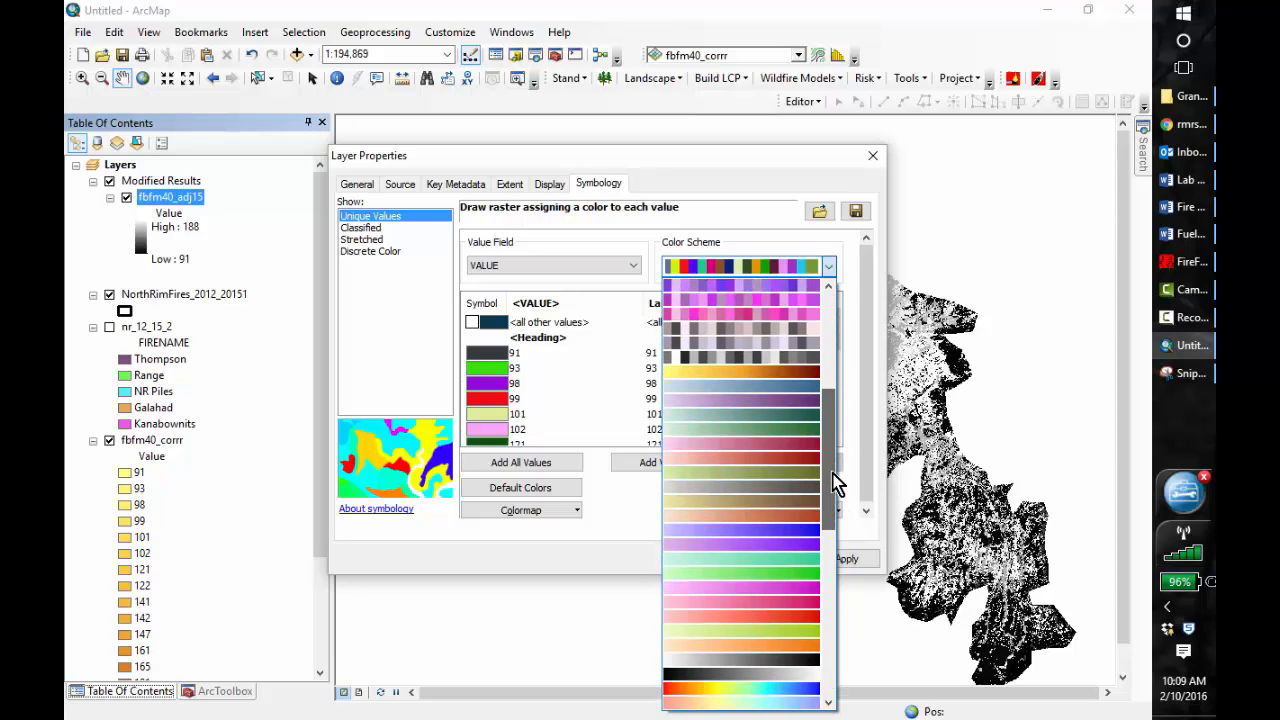
{"action": "left_click", "coordinate": [766, 372]}
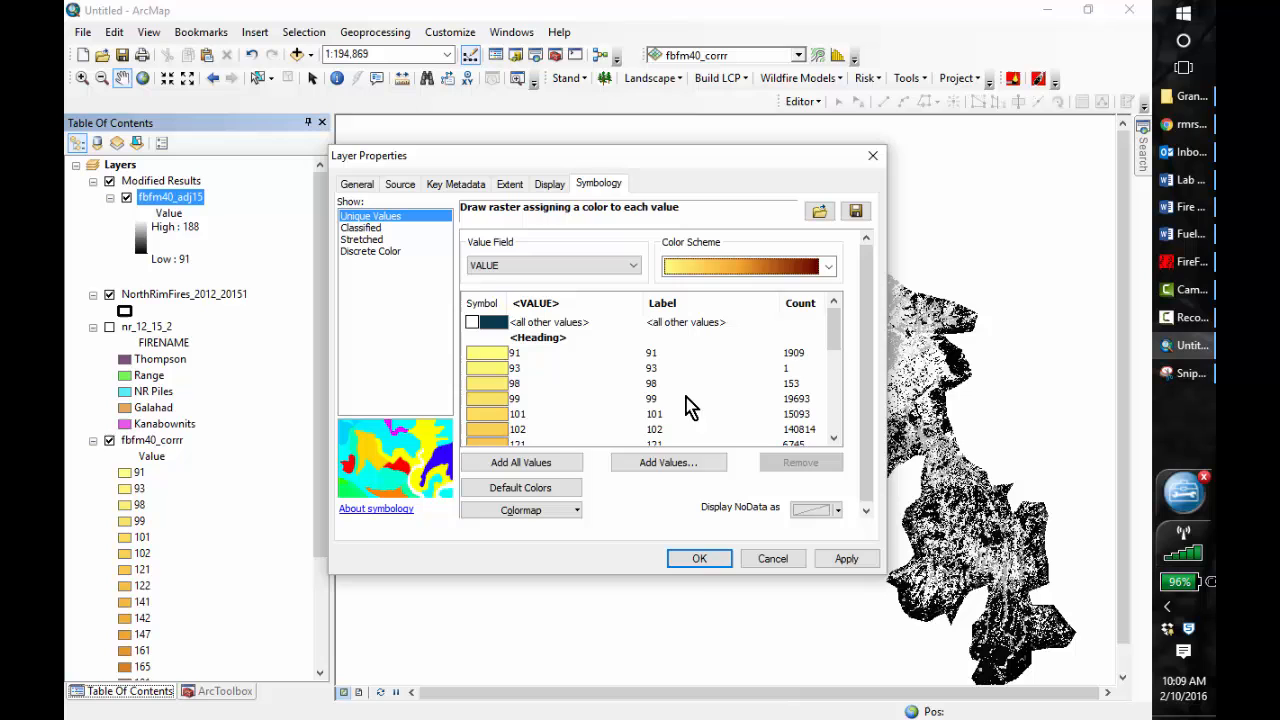
{"action": "left_click", "coordinate": [695, 559]}
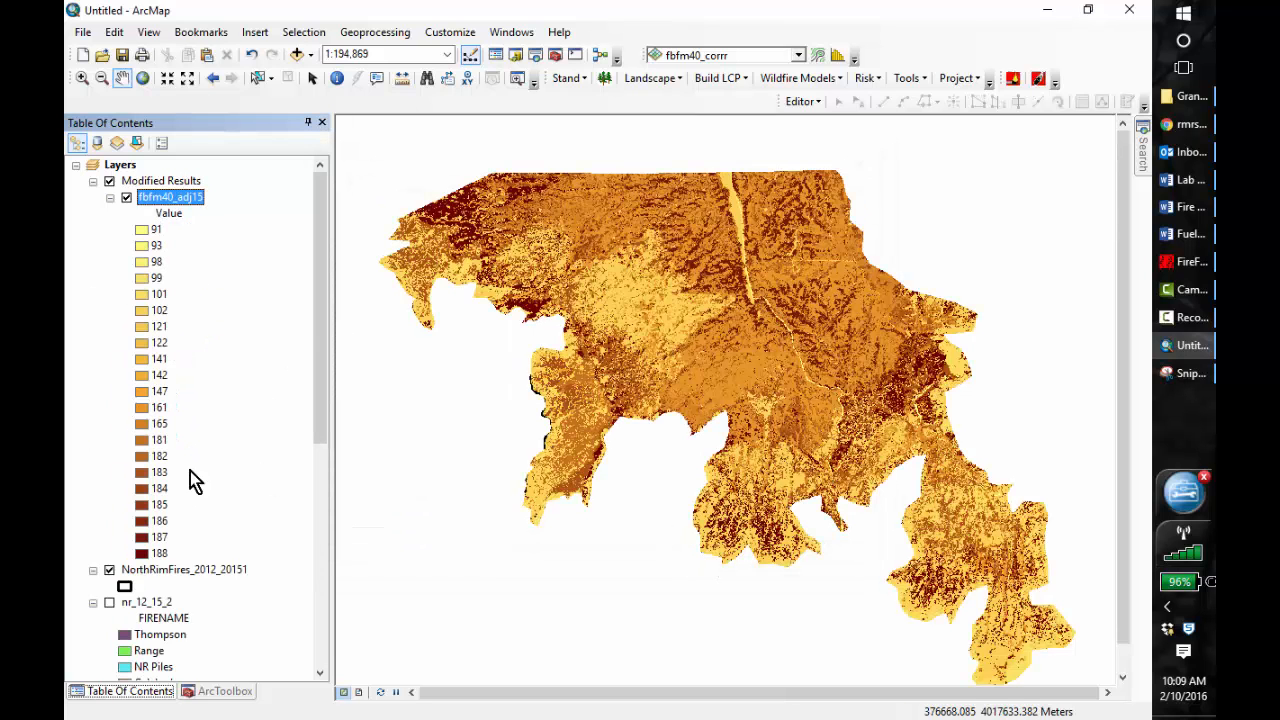
- Move NorthRimFires_2012_20151 above the Modified Results group and toggle that group to compare original and adjusted fuel models inside the perimeters
{"action": "left_click", "coordinate": [177, 569]}
{"action": "left_click", "coordinate": [177, 569]}
{"action": "left_click_drag", "start_coordinate": [170, 325], "coordinate": [164, 184]}
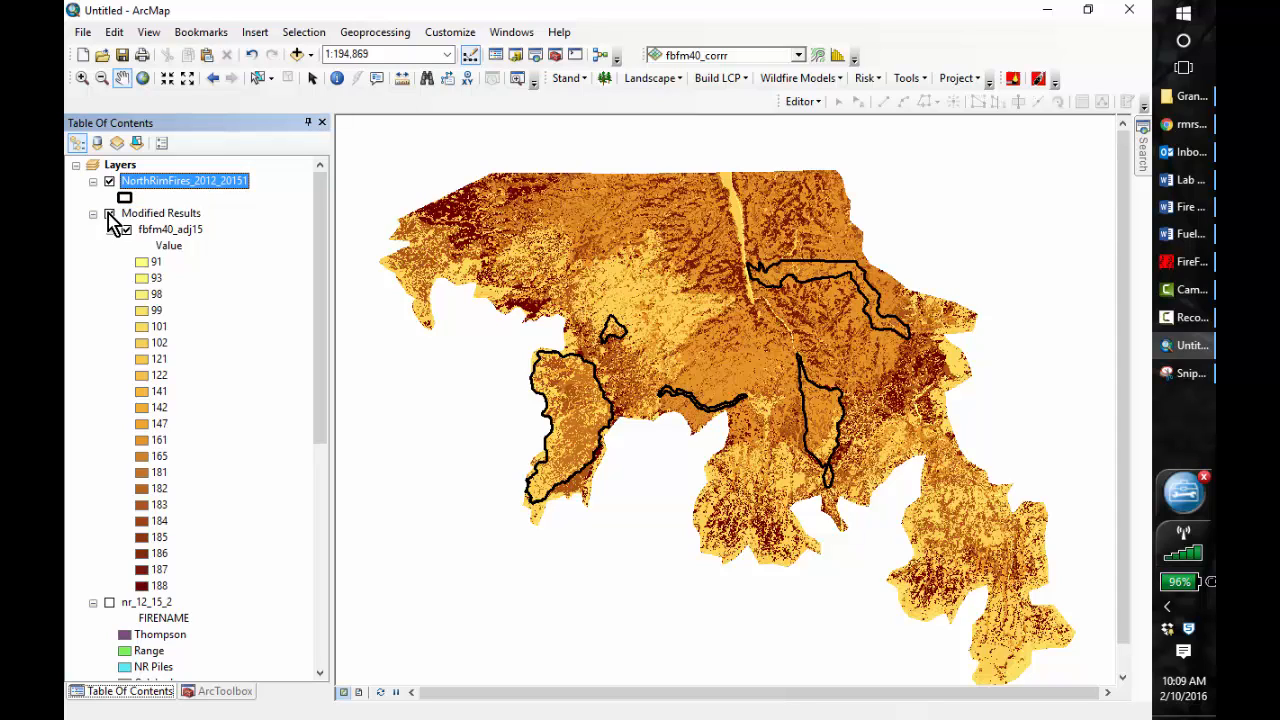
{"action": "left_click", "coordinate": [109, 214]}
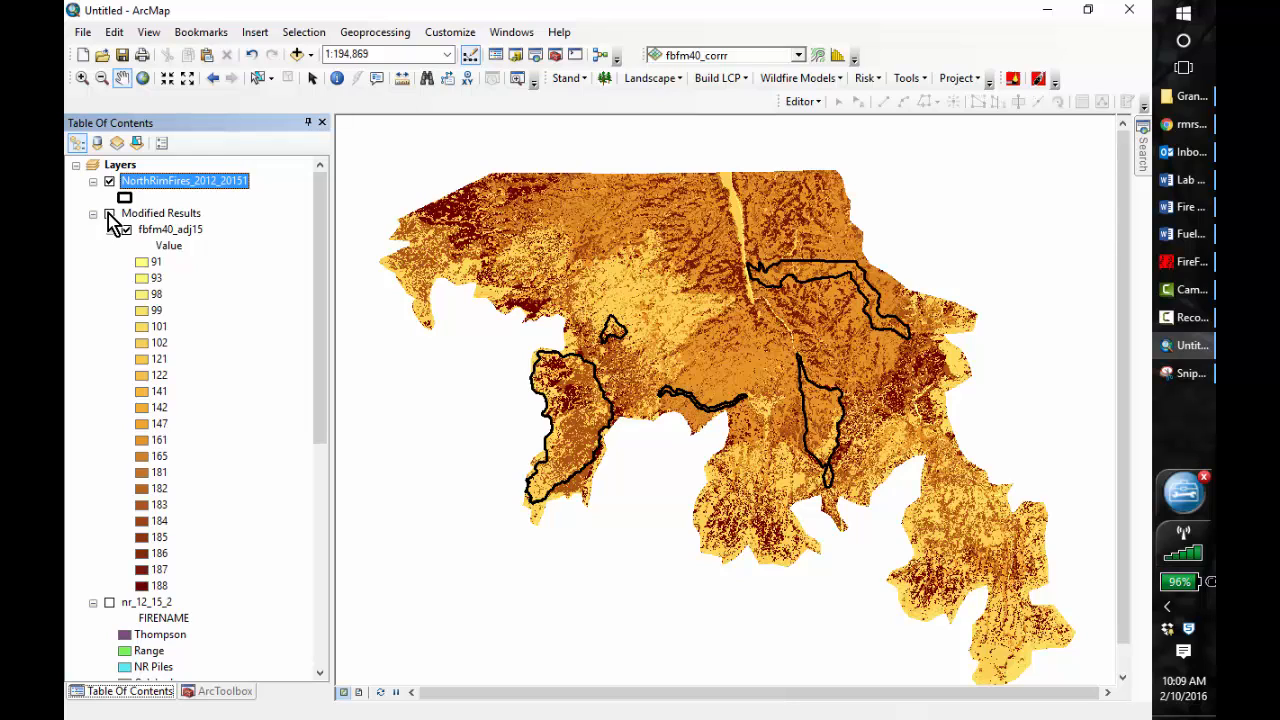
{"action": "left_click", "coordinate": [109, 214]}
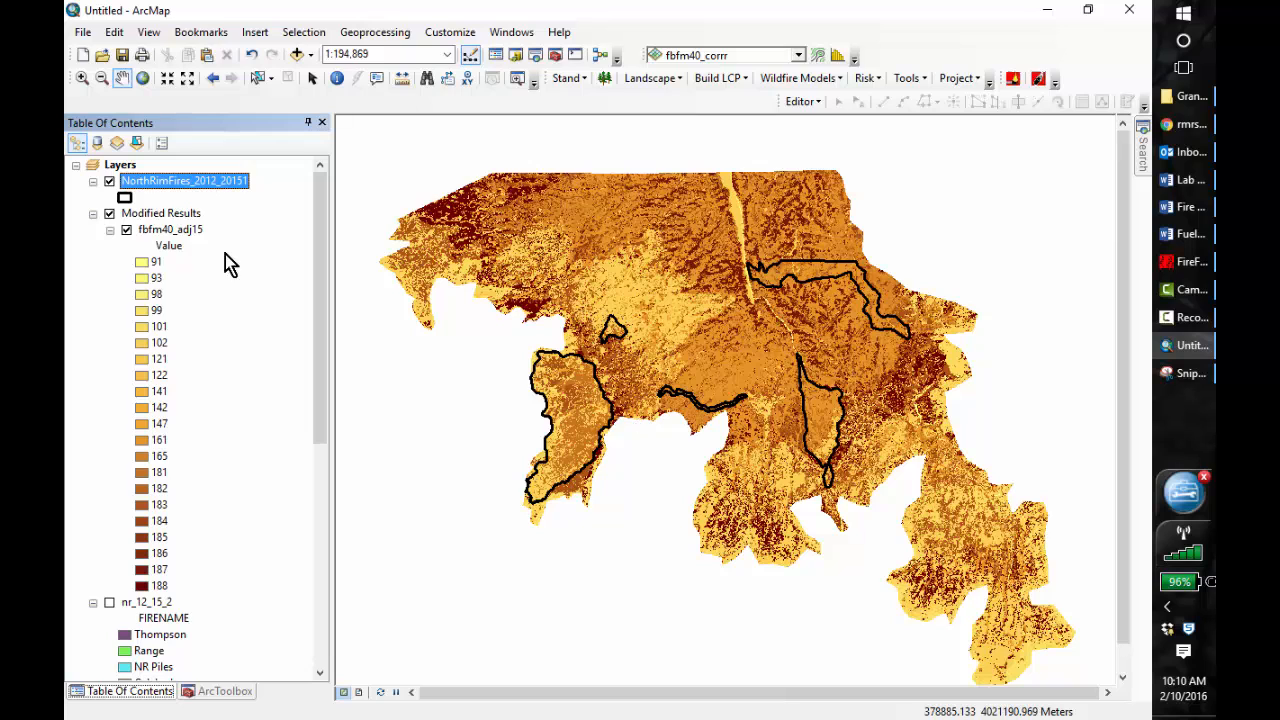
- Start a new map document from the Blank Map template
{"action": "left_click", "coordinate": [83, 55]}
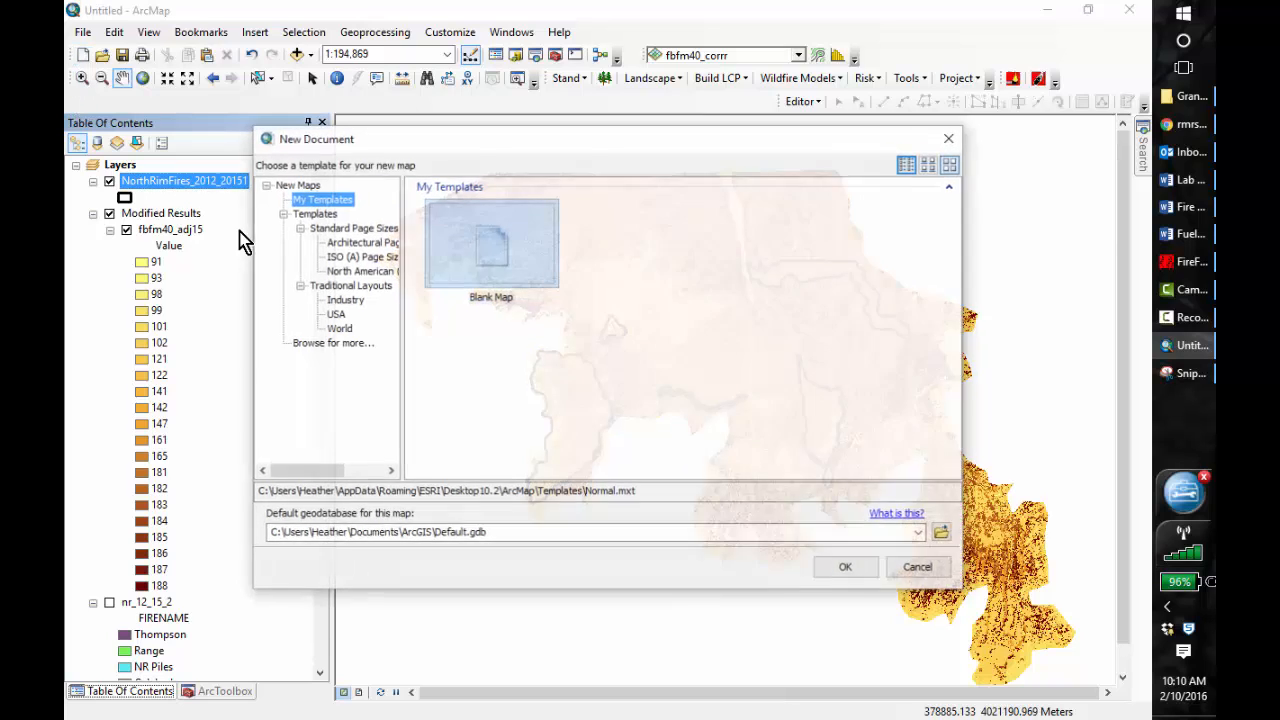
{"action": "left_click", "coordinate": [500, 258]}
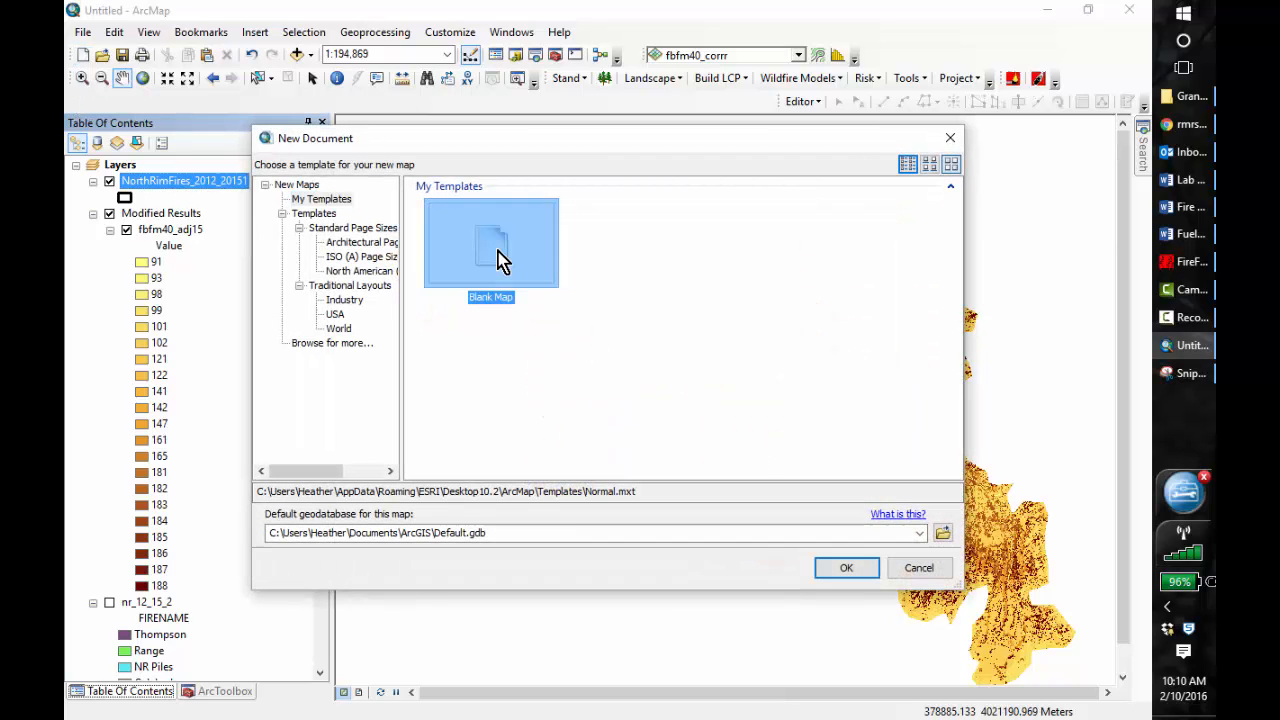
{"action": "left_click", "coordinate": [846, 567]}
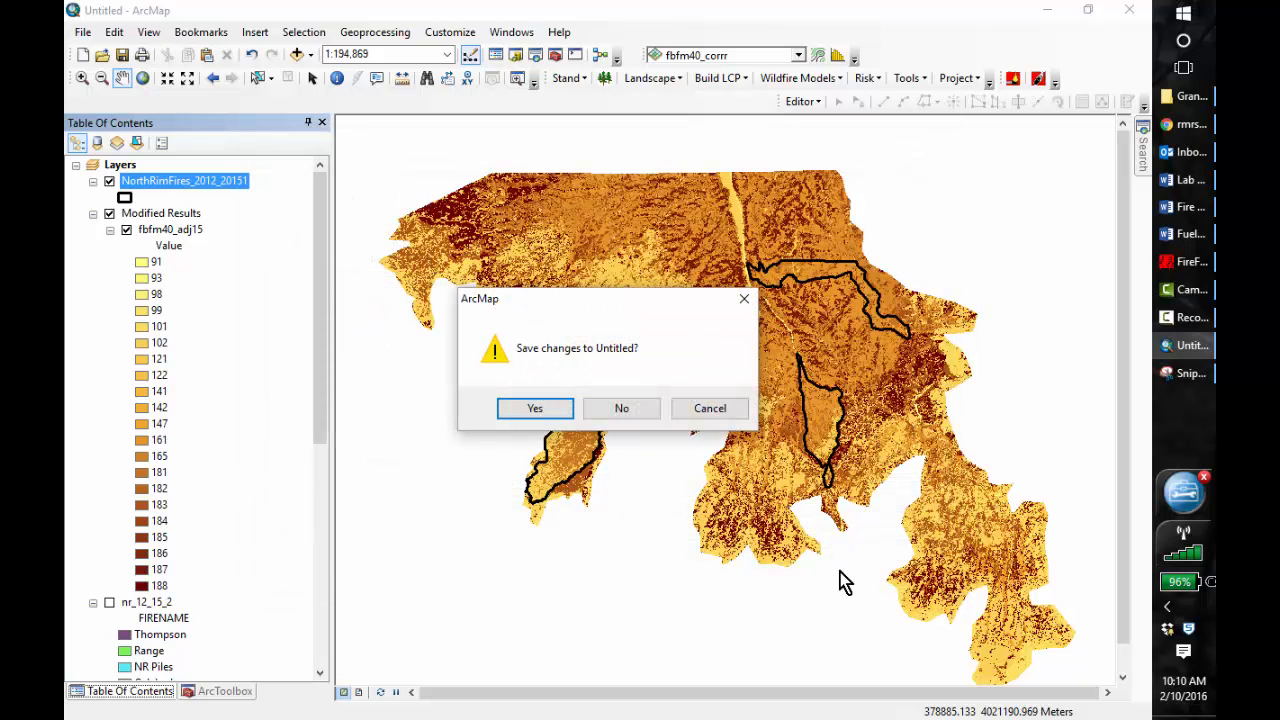
- Start a blank map without saving the old one and browse for data to add in C:\407\Lesson_4\LANDFIREData_clipped
{"action": "left_click", "coordinate": [622, 408]}
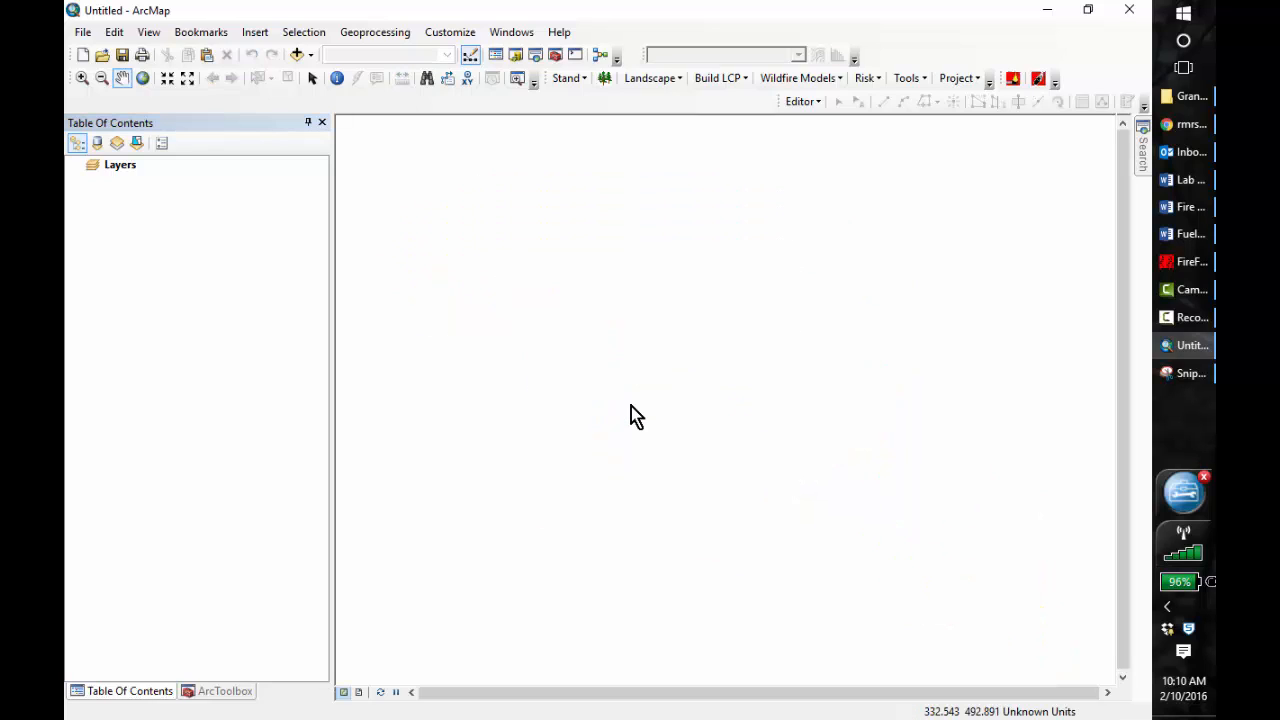
{"action": "left_click", "coordinate": [298, 57]}
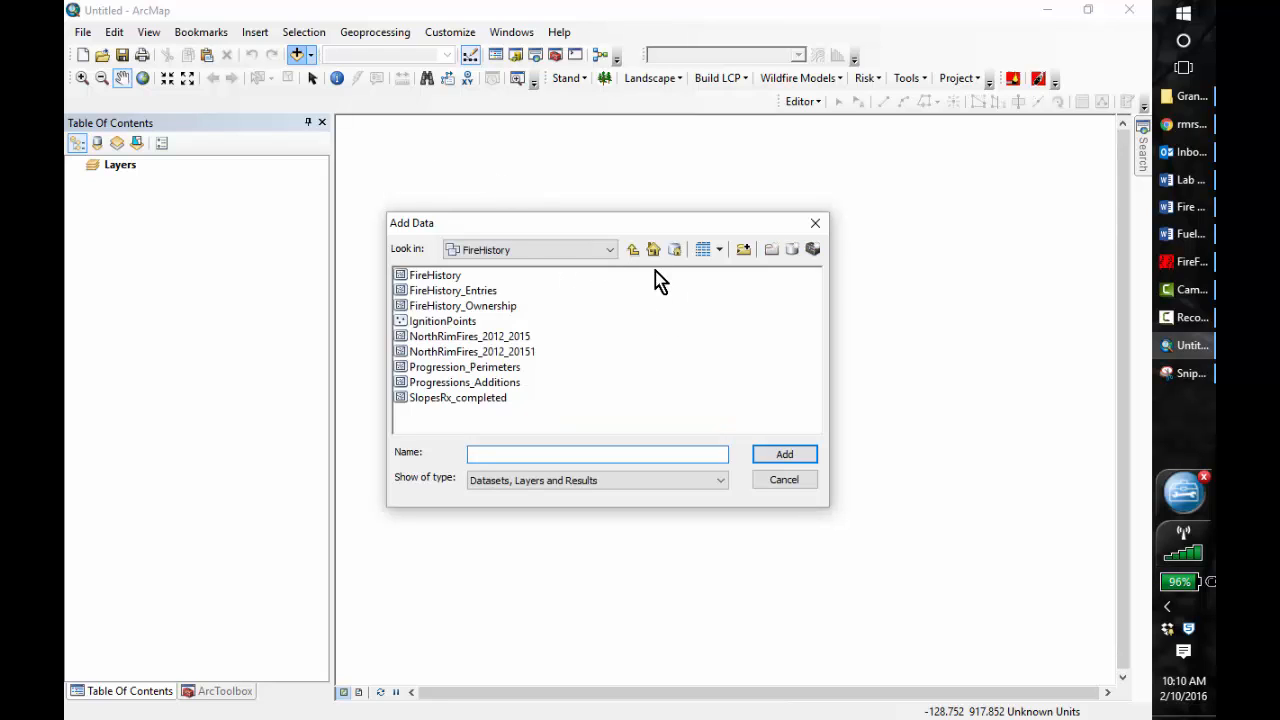
{"action": "left_click", "coordinate": [631, 248]}
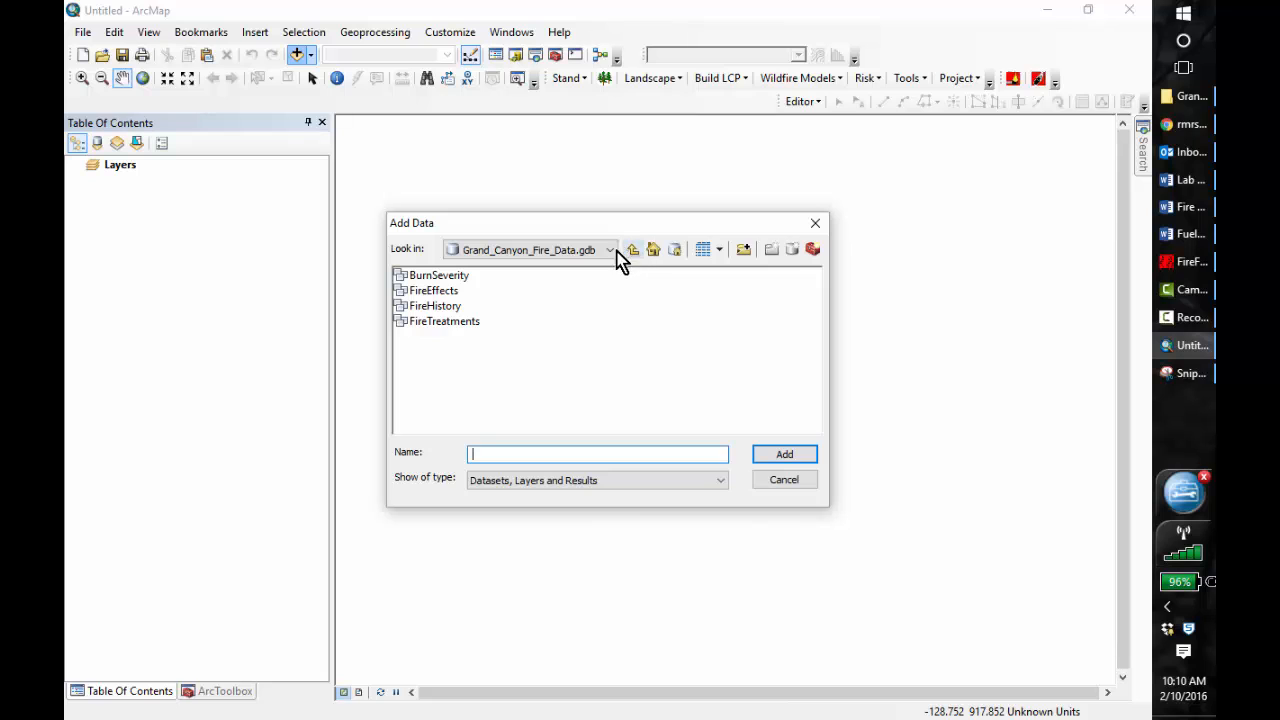
{"action": "left_click", "coordinate": [612, 250]}
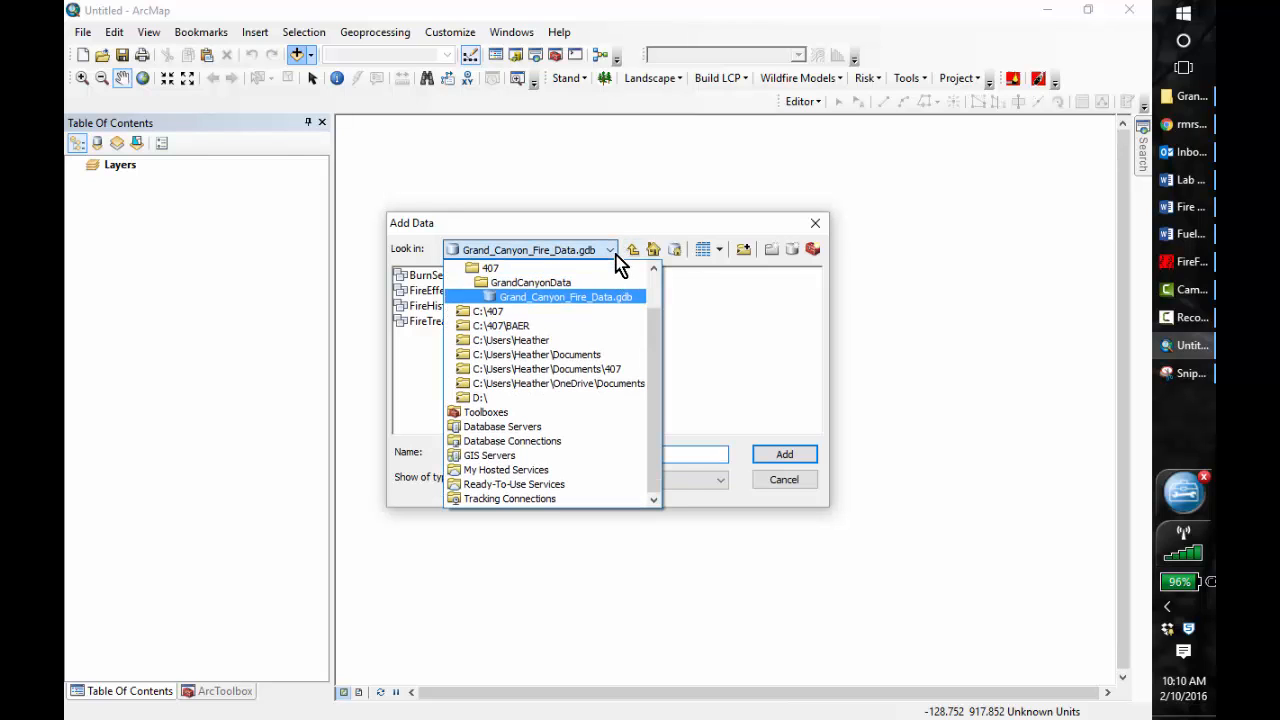
{"action": "left_click", "coordinate": [511, 311]}
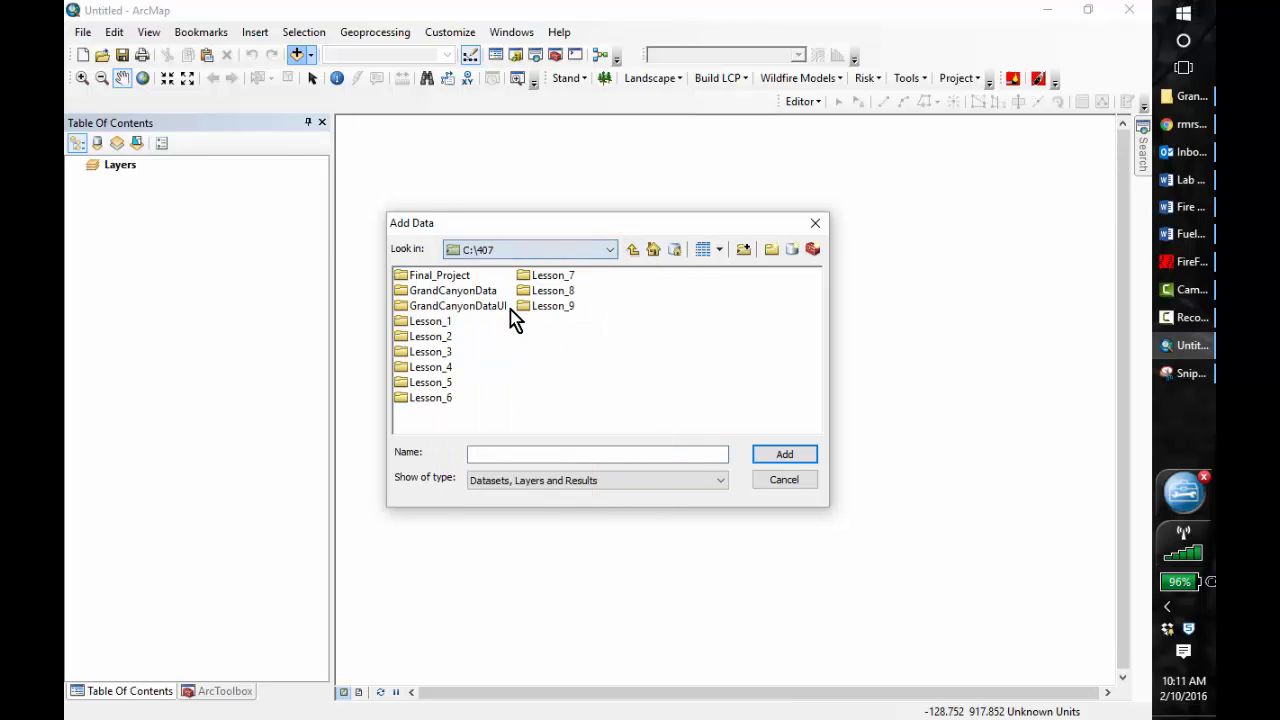
{"action": "double_click", "coordinate": [449, 366]}
{"action": "left_click", "coordinate": [450, 276]}
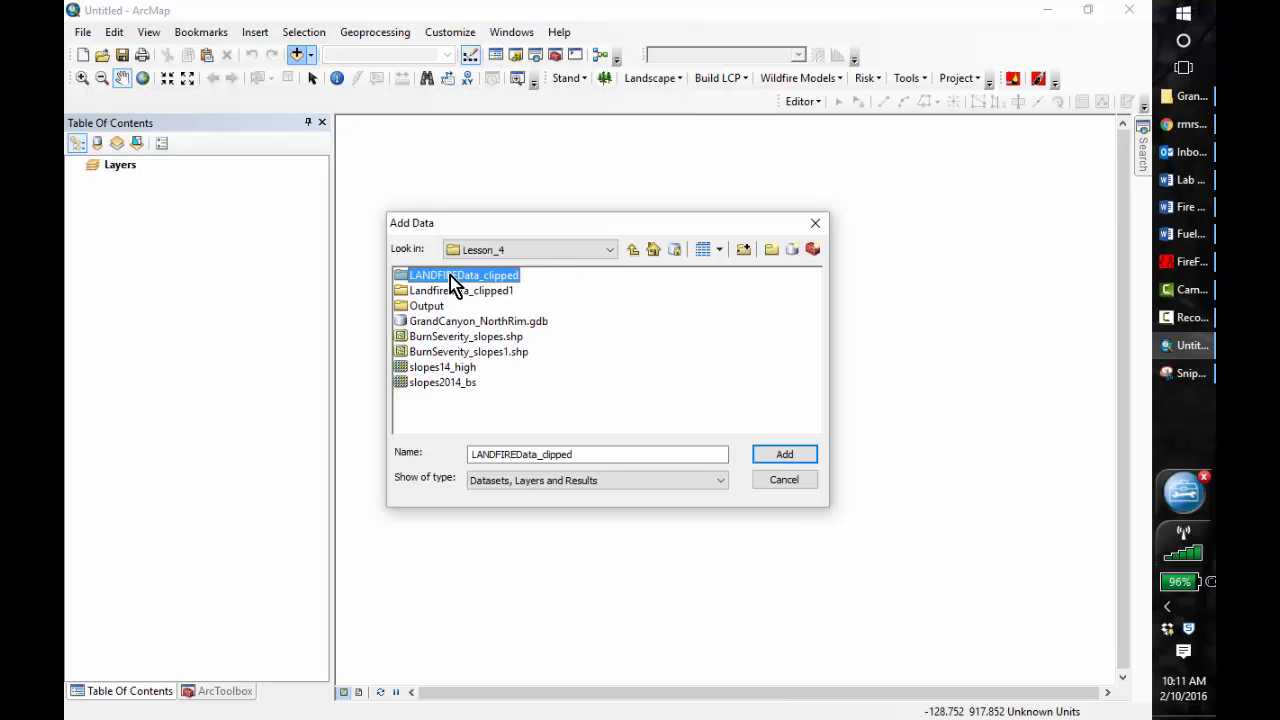
{"action": "double_click", "coordinate": [450, 276]}
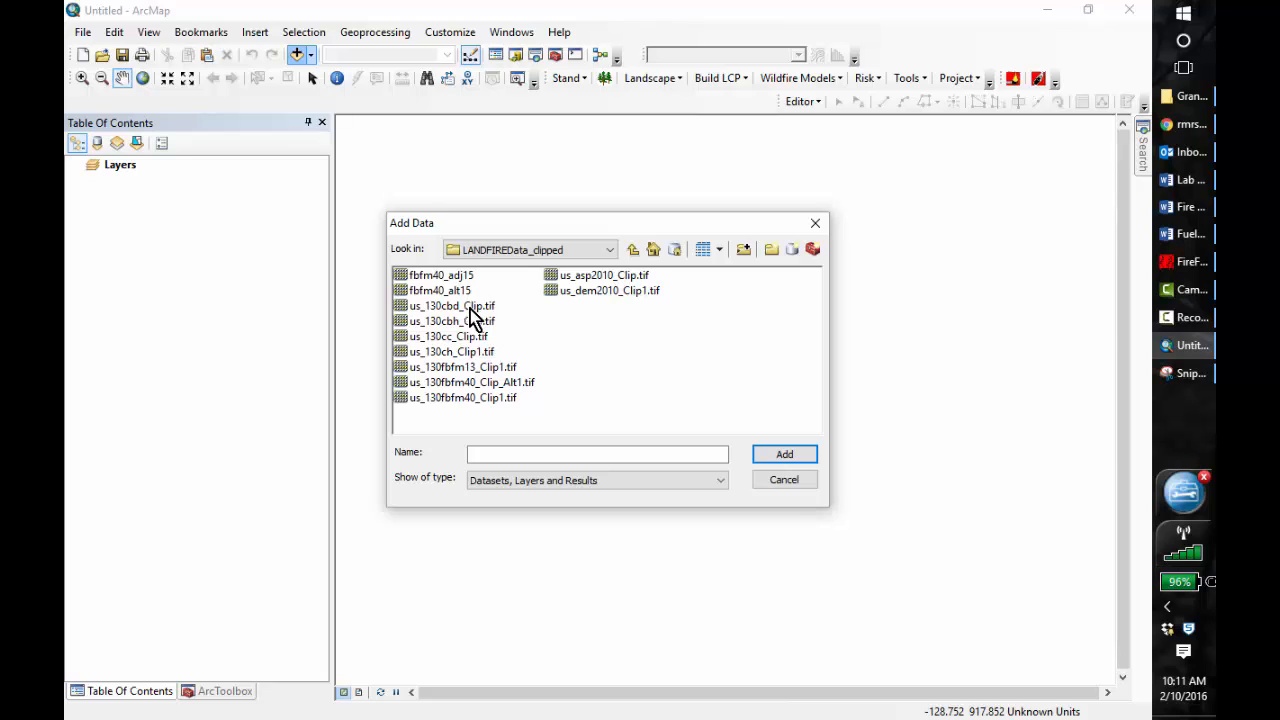
- Add the us_130 cbd, cbh, cc, ch, fbfm13 and fbfm40_Clip1 rasters plus us_asp2010_Clip.tif, us_dem2010_Clip1.tif and fbfm40_alt15 to the map
{"action": "left_click", "coordinate": [470, 307]}
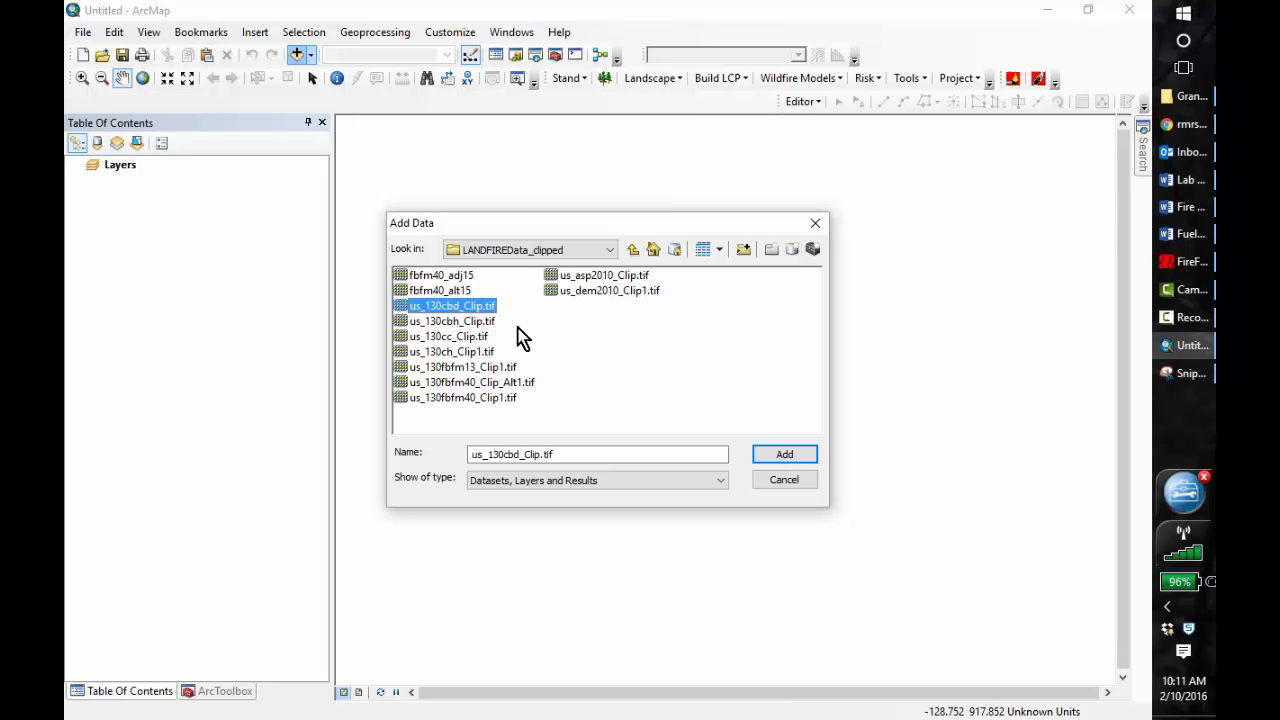
{"action": "left_click", "coordinate": [466, 322], "text": "ctrl"}
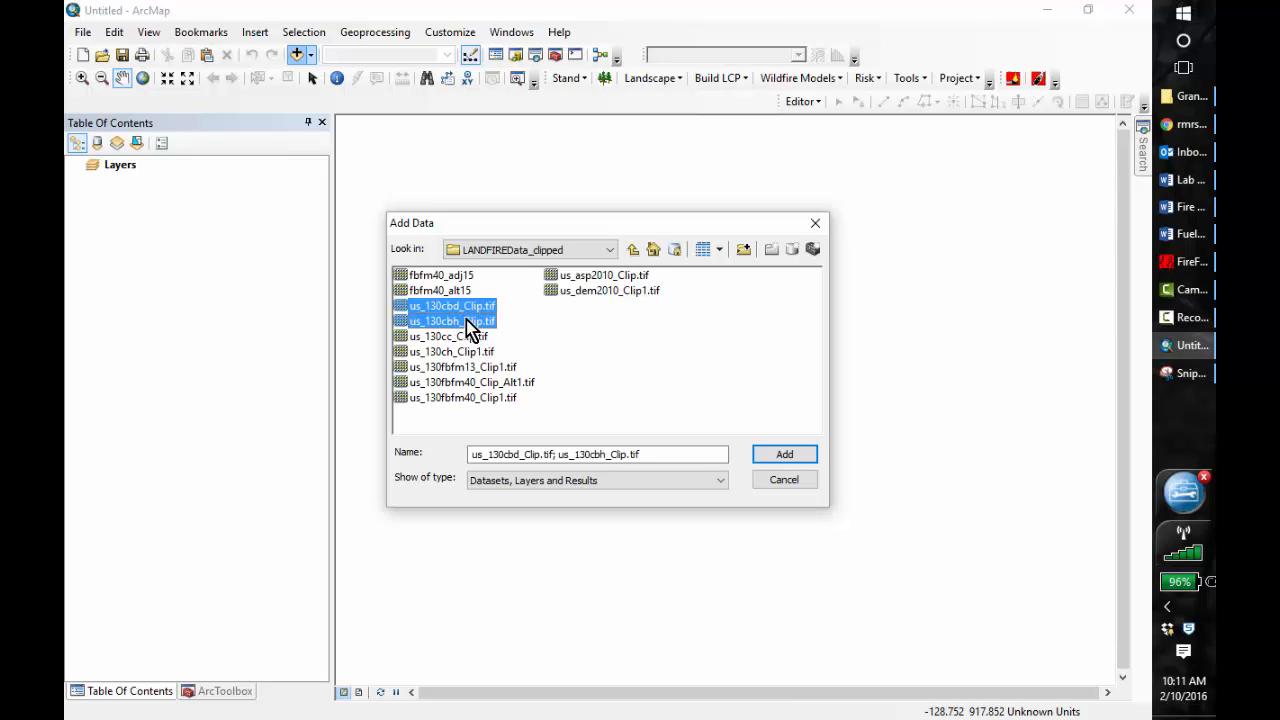
{"action": "left_click", "coordinate": [466, 338], "text": "ctrl"}
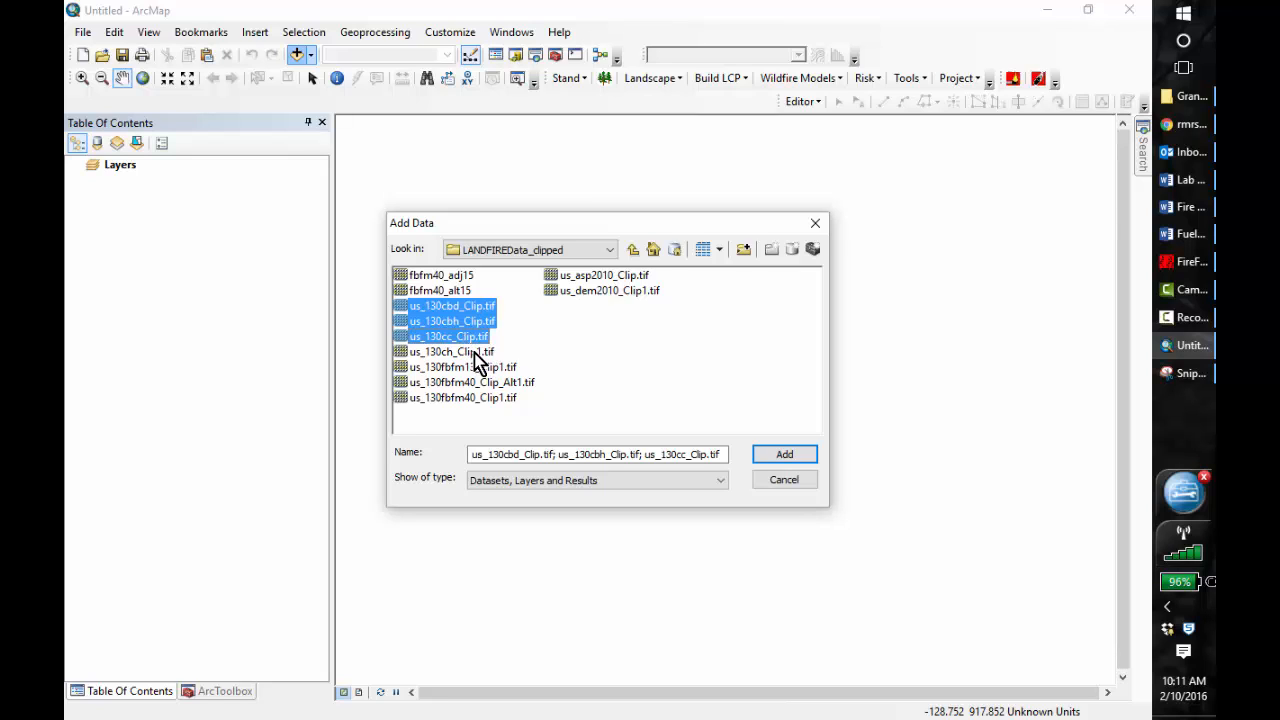
{"action": "left_click", "coordinate": [475, 352], "text": "ctrl"}
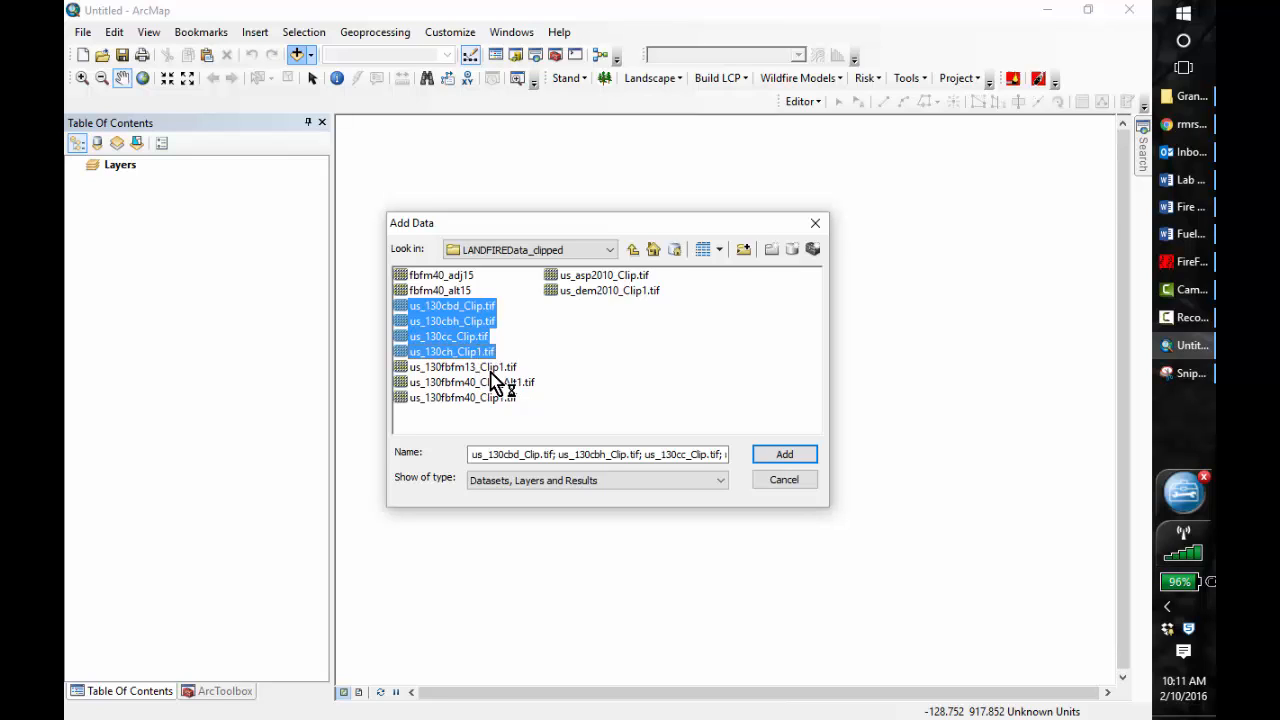
{"action": "left_click", "coordinate": [482, 368], "text": "ctrl"}
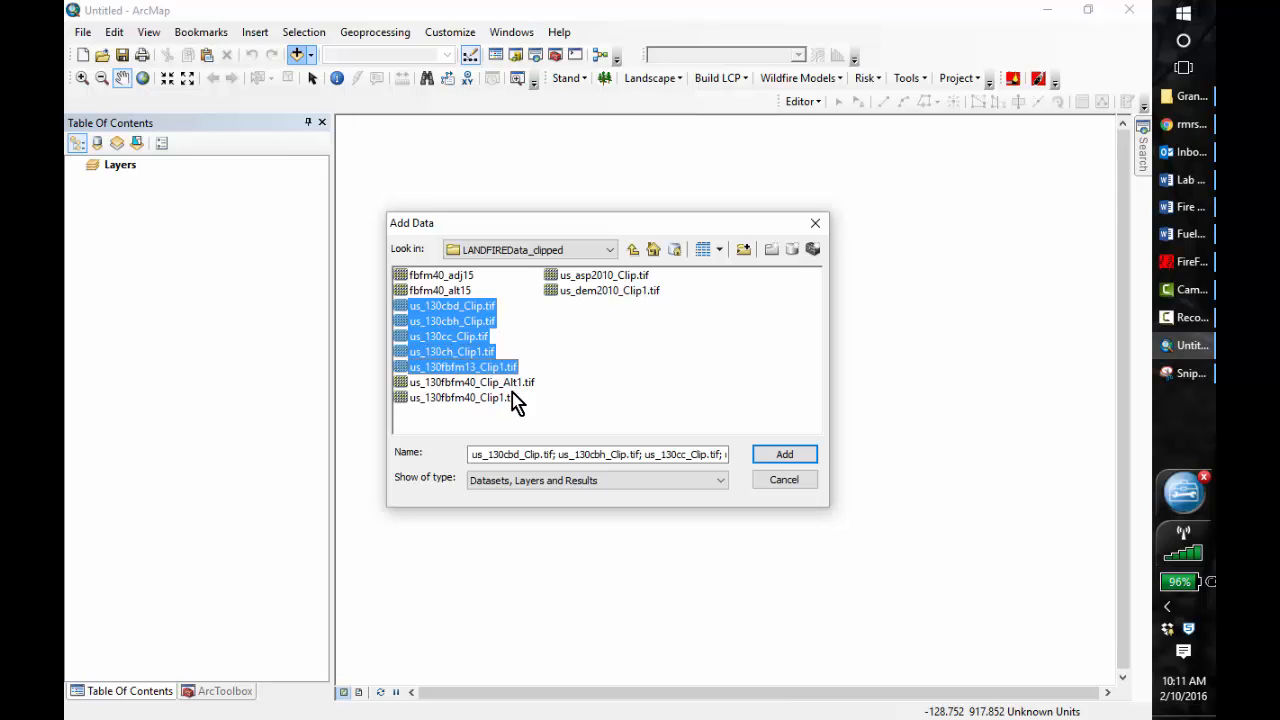
{"action": "left_click", "coordinate": [497, 384], "text": "ctrl"}
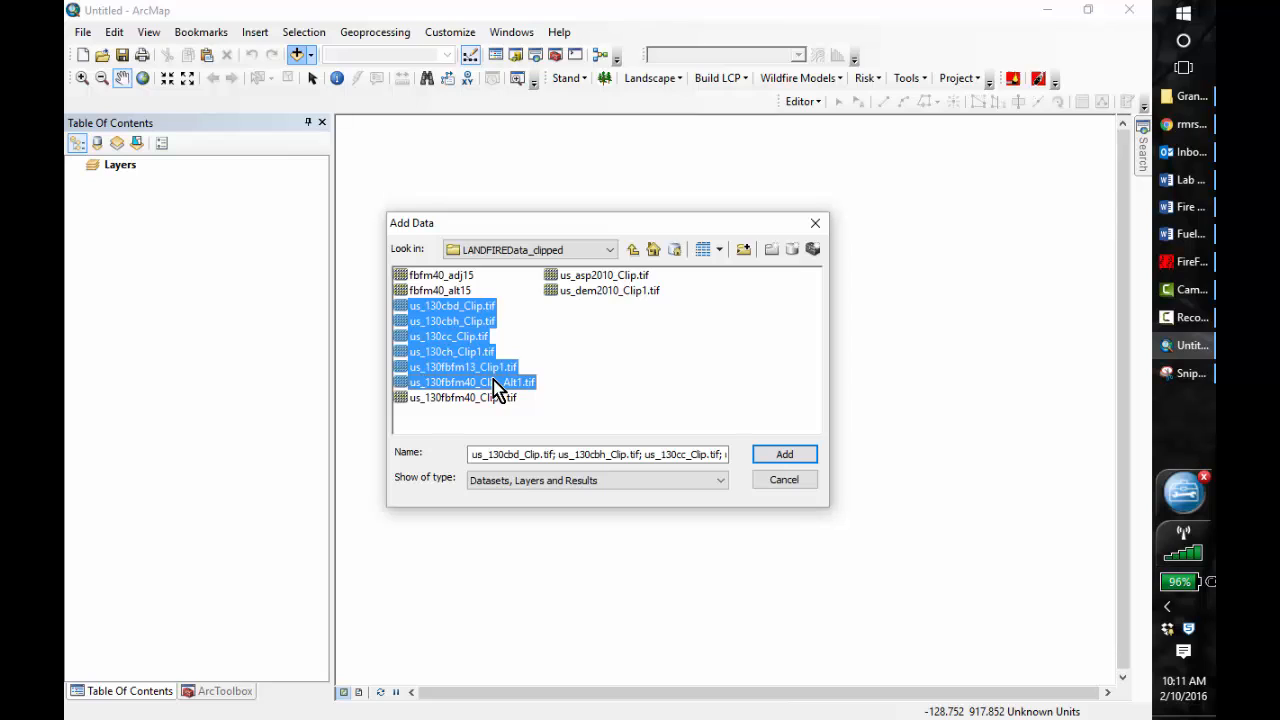
{"action": "left_click", "coordinate": [497, 384], "text": "ctrl"}
{"action": "left_click", "coordinate": [470, 398], "text": "ctrl"}
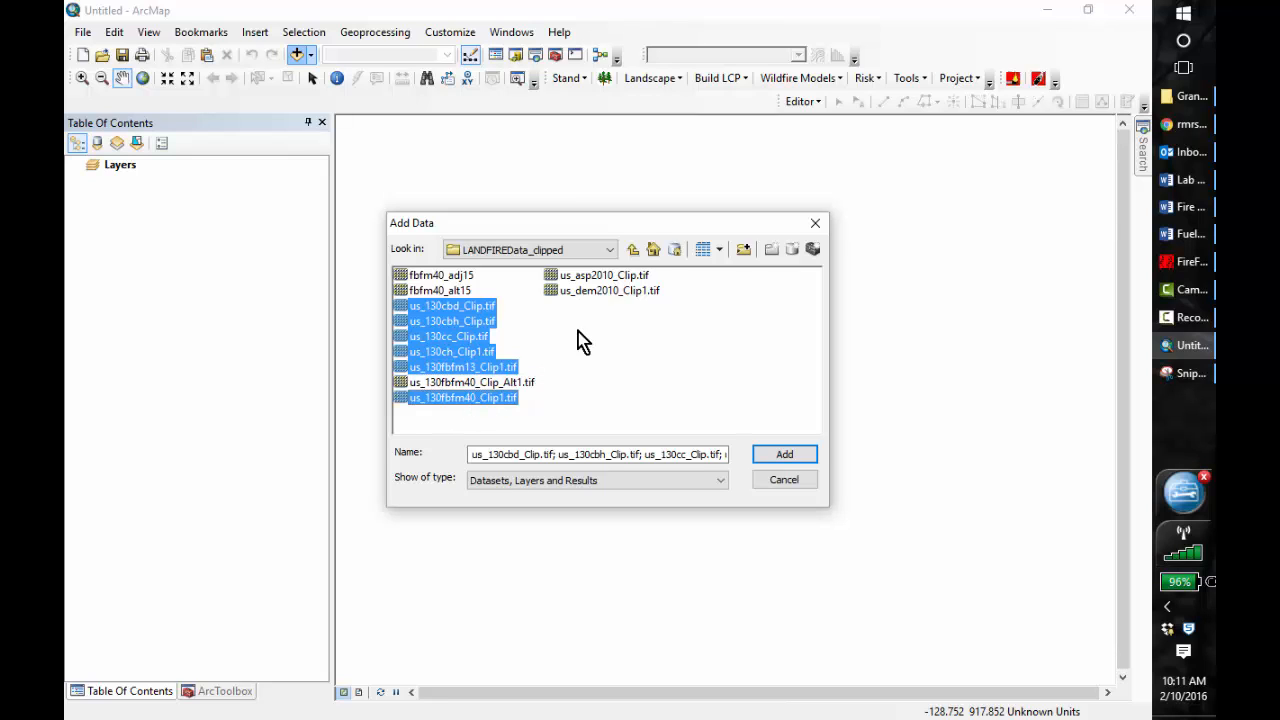
{"action": "left_click", "coordinate": [591, 276], "text": "ctrl"}
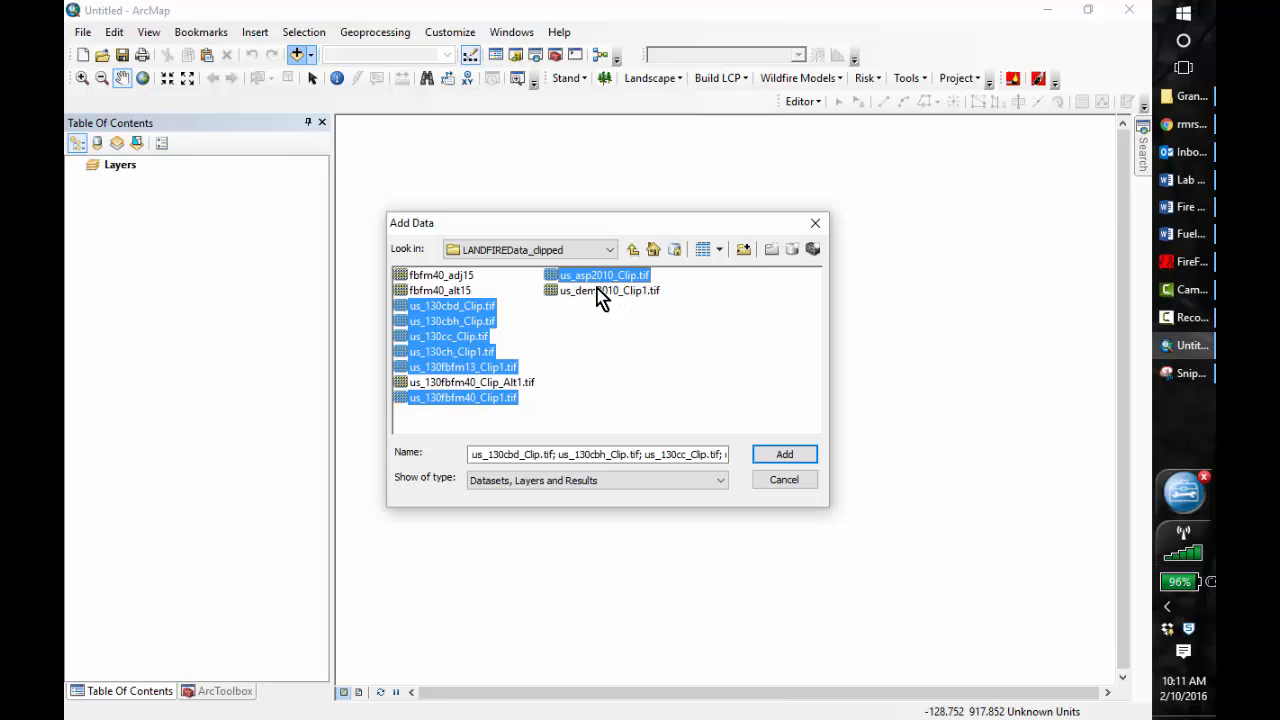
{"action": "left_click", "coordinate": [590, 291], "text": "ctrl"}
{"action": "left_click", "coordinate": [437, 291], "text": "ctrl"}
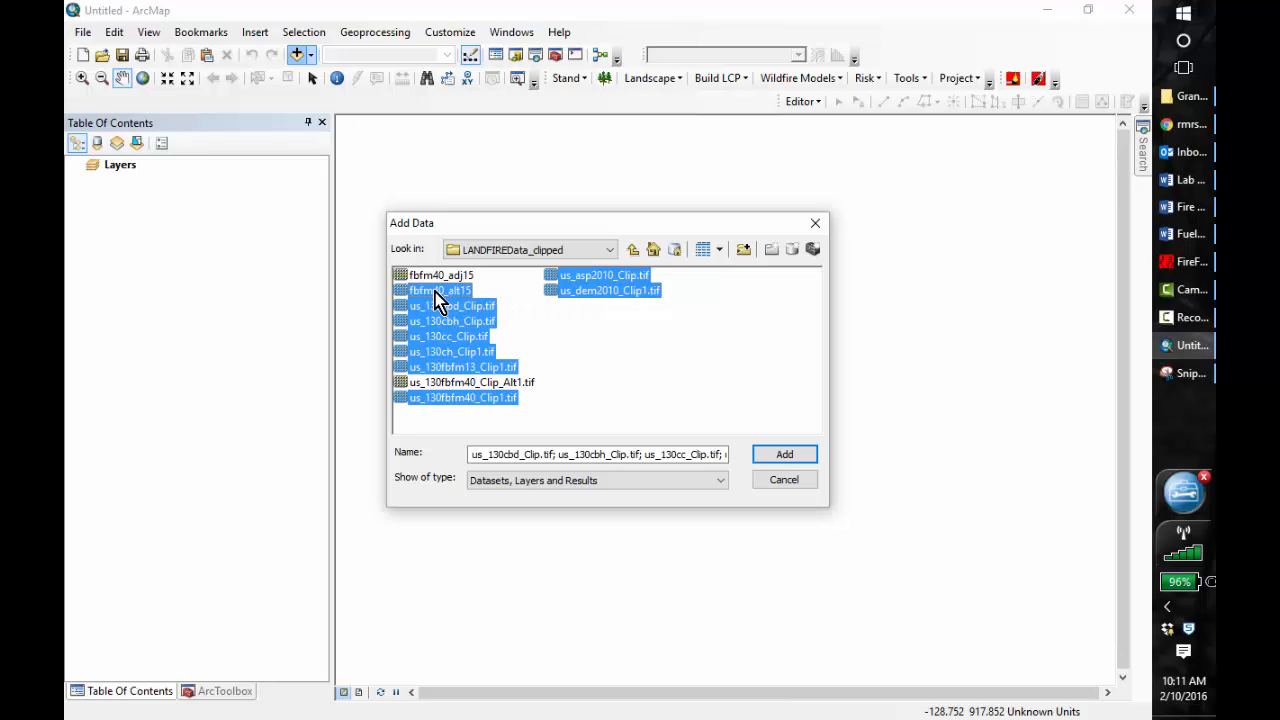
{"action": "left_click", "coordinate": [786, 458]}
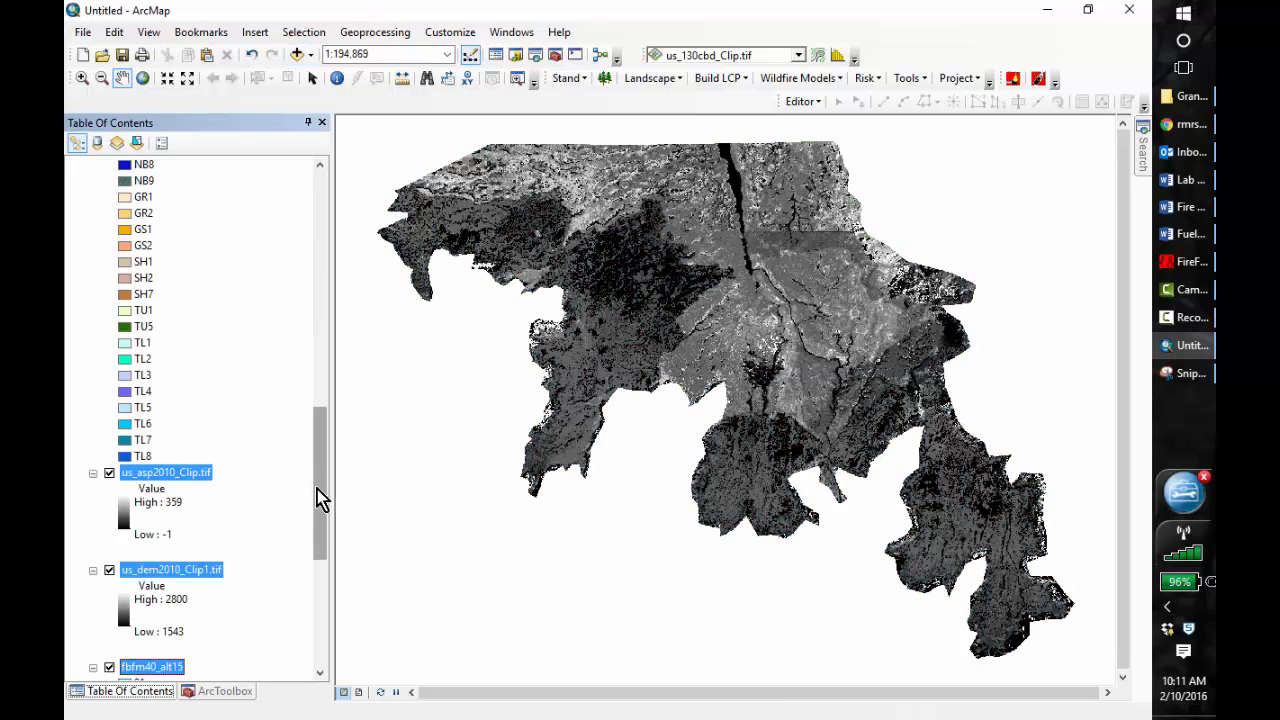
{"action": "left_click_drag", "start_coordinate": [317, 489], "coordinate": [323, 429]}
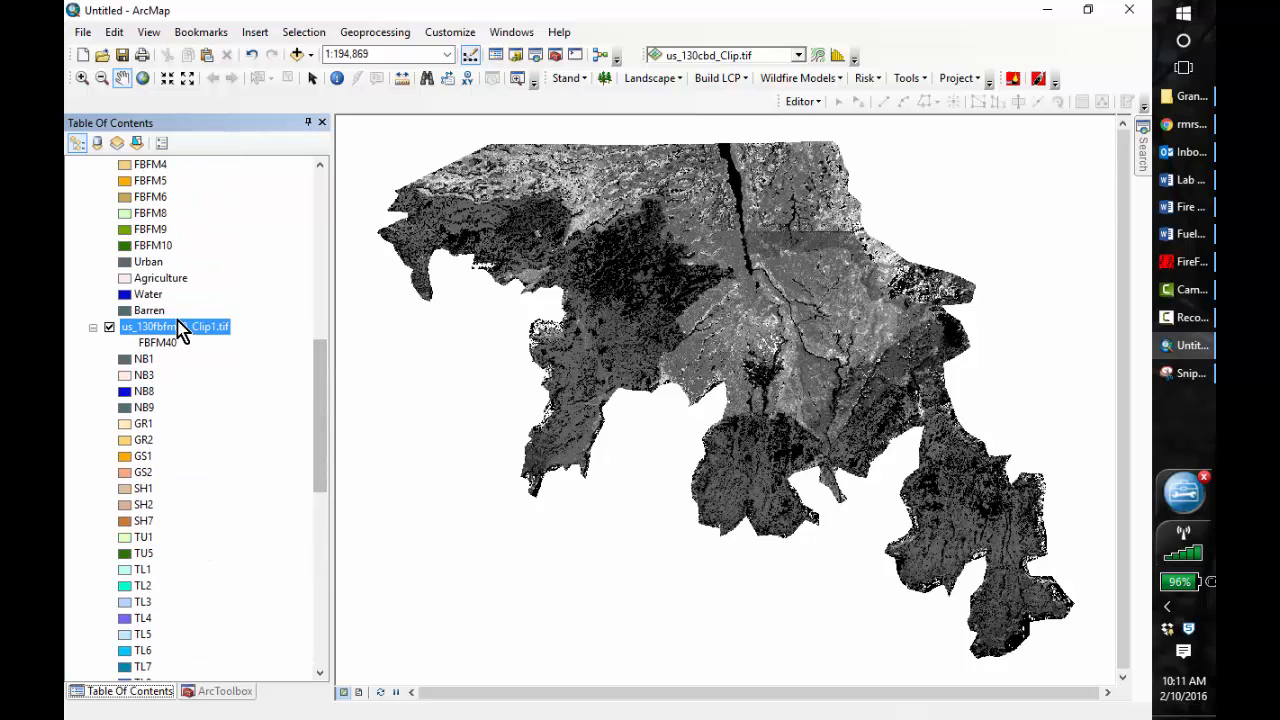
{"action": "right_click", "coordinate": [181, 331]}
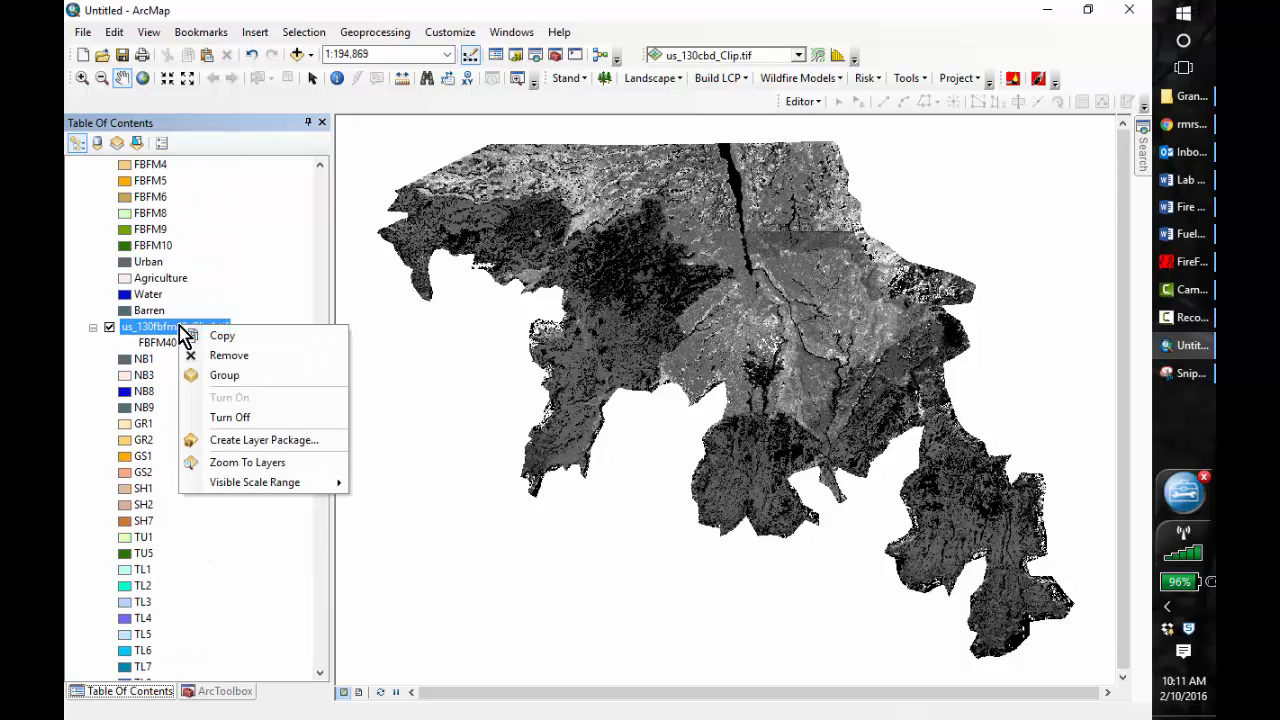
{"action": "left_click", "coordinate": [228, 357]}
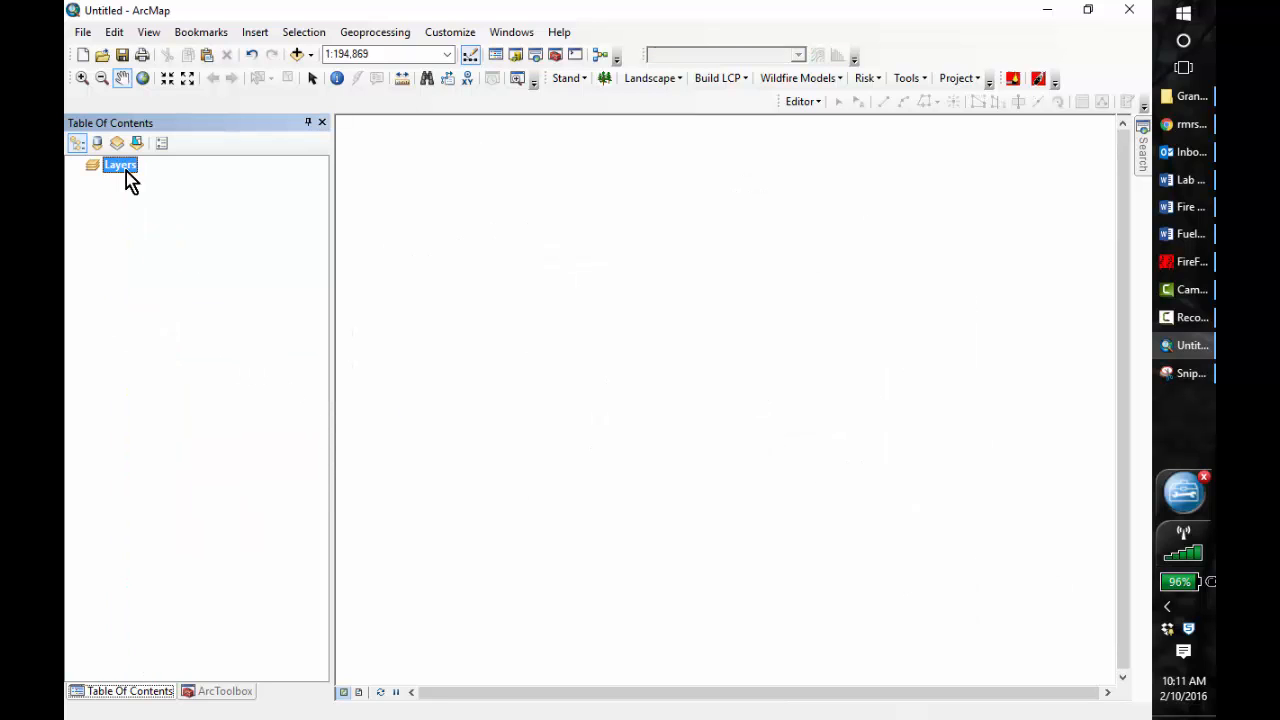
{"action": "left_click", "coordinate": [251, 54]}
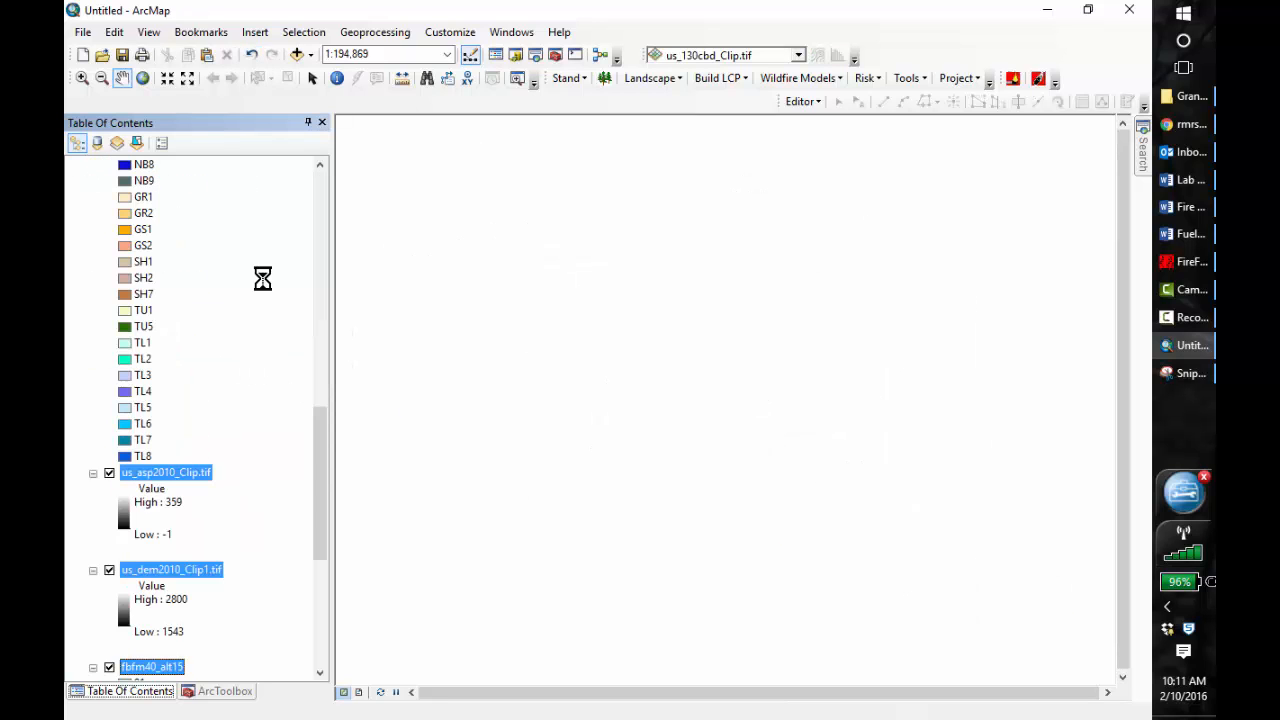
- Deselect the added layers and remove only the us_130fbfm40_Clip1.tif layer from the map
{"action": "left_click", "coordinate": [266, 504]}
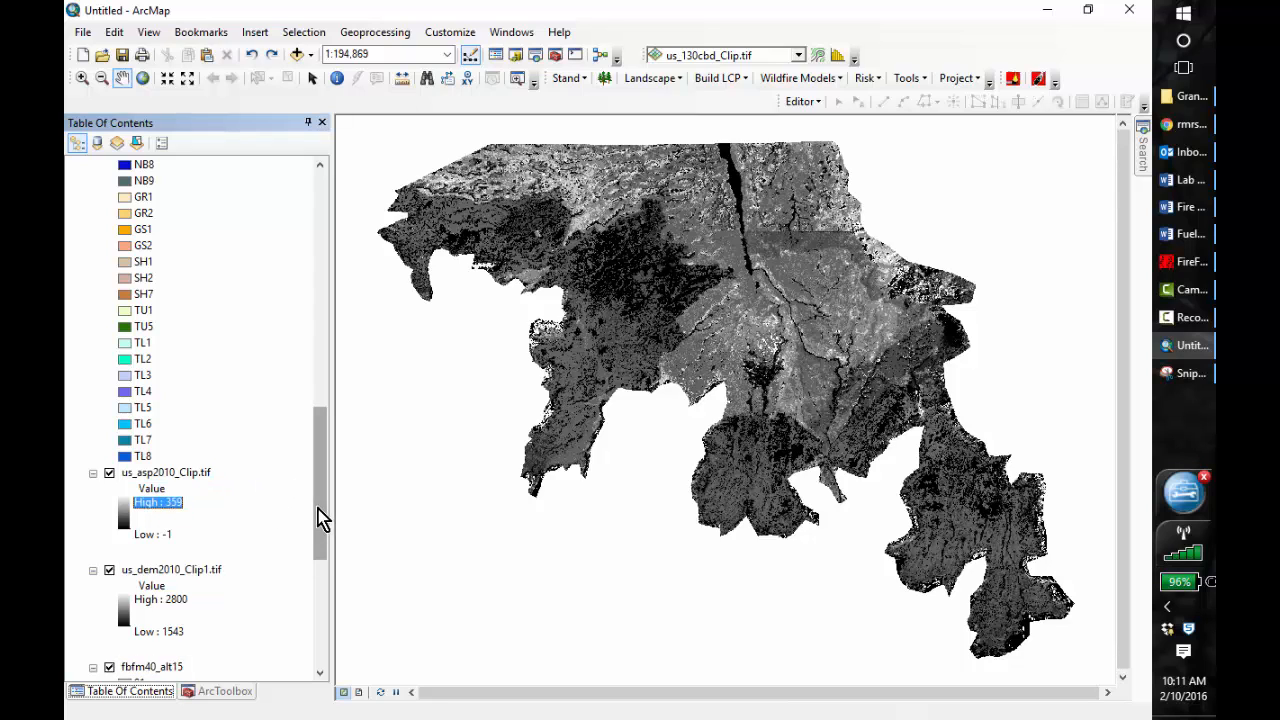
{"action": "left_click_drag", "start_coordinate": [320, 514], "coordinate": [320, 463]}
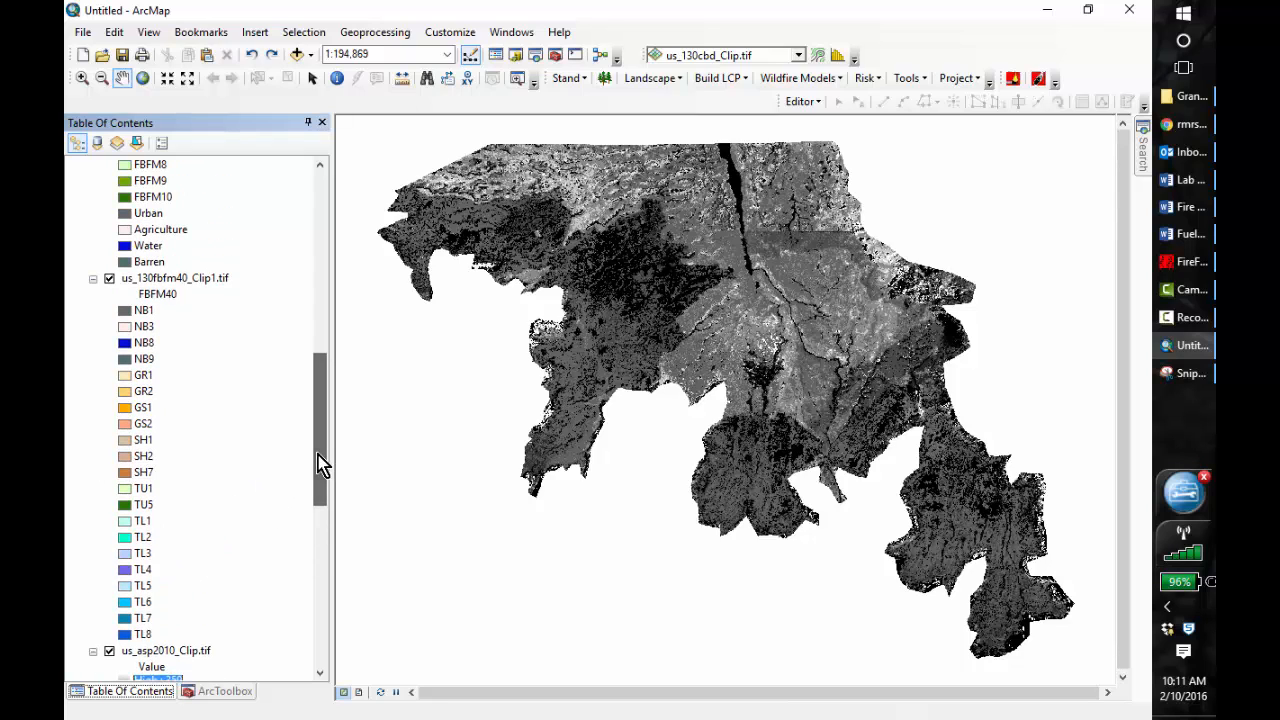
{"action": "right_click", "coordinate": [194, 278]}
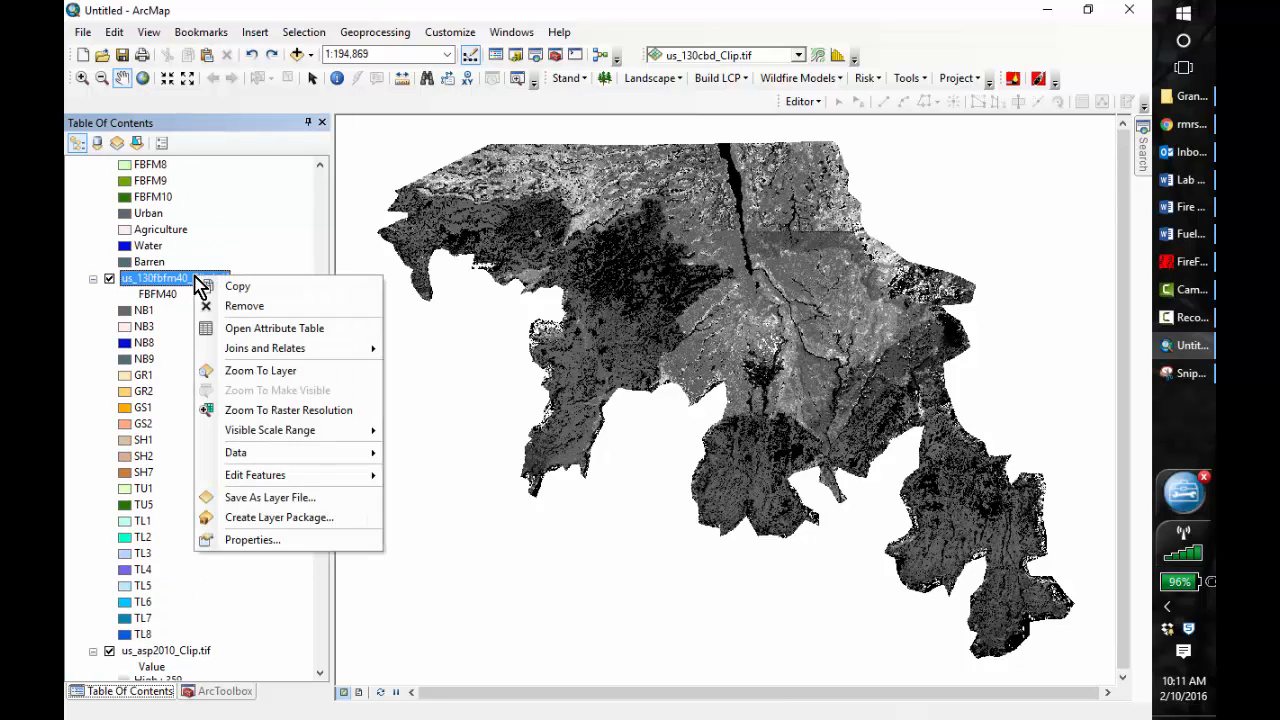
{"action": "left_click", "coordinate": [255, 308]}
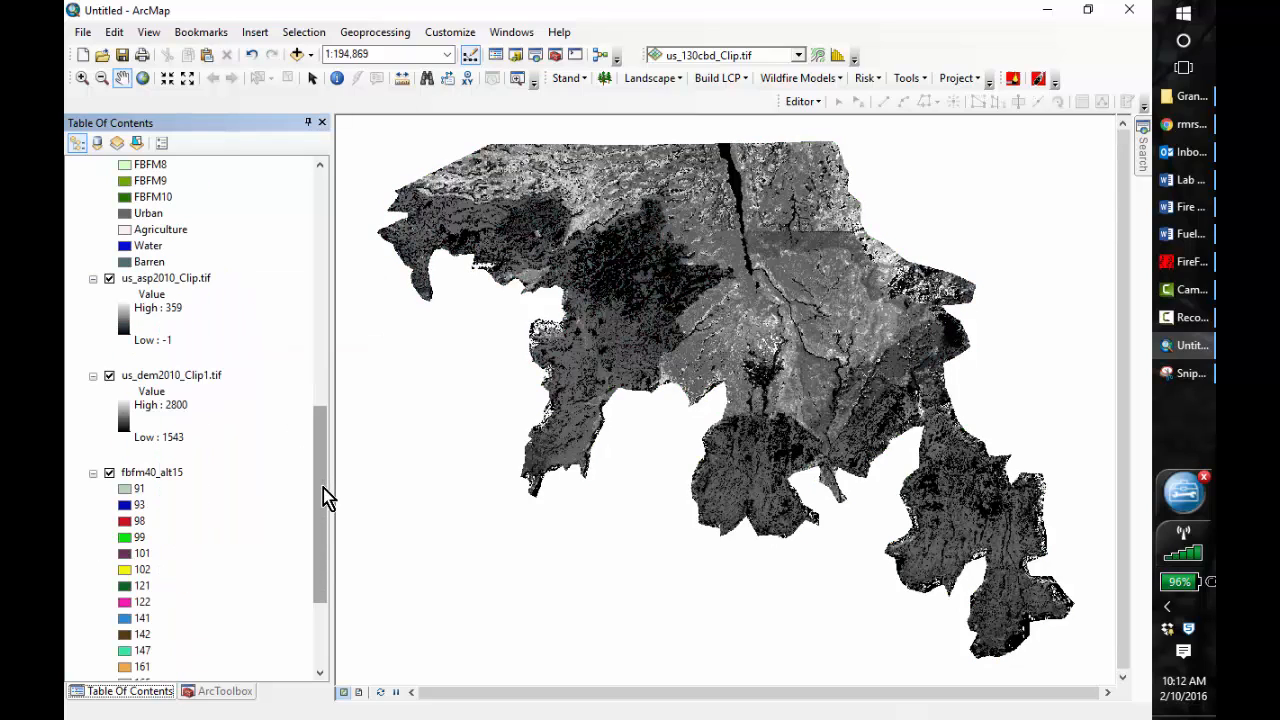
- Open the ArcFuels form for building a landscape file (LCP) using raster data
{"action": "left_click_drag", "start_coordinate": [319, 487], "coordinate": [322, 430]}
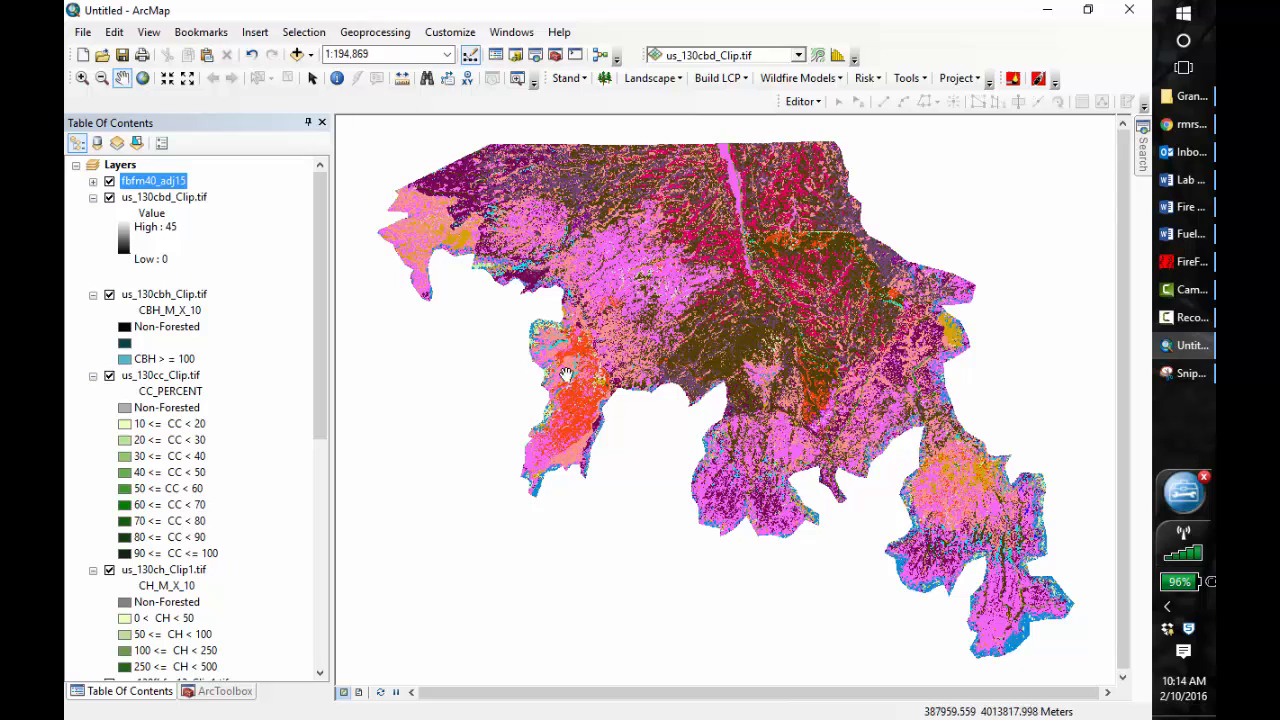
{"action": "left_click", "coordinate": [746, 78]}
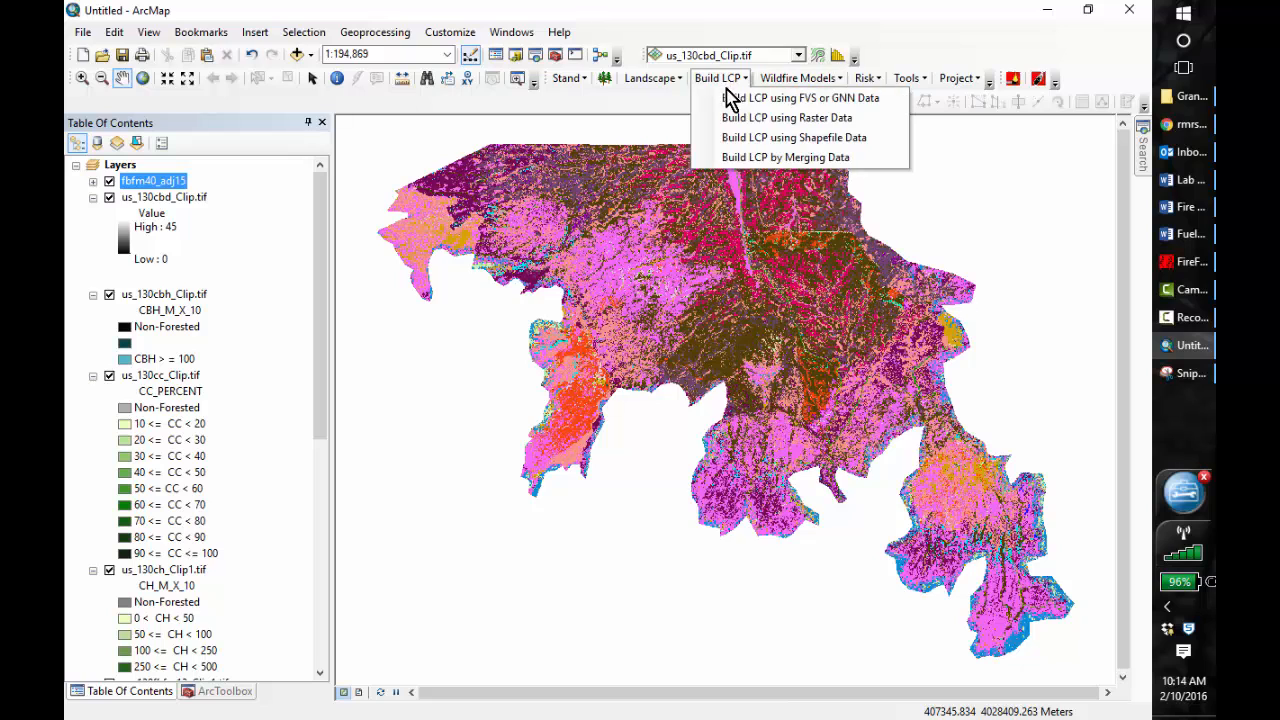
{"action": "left_click", "coordinate": [741, 118]}
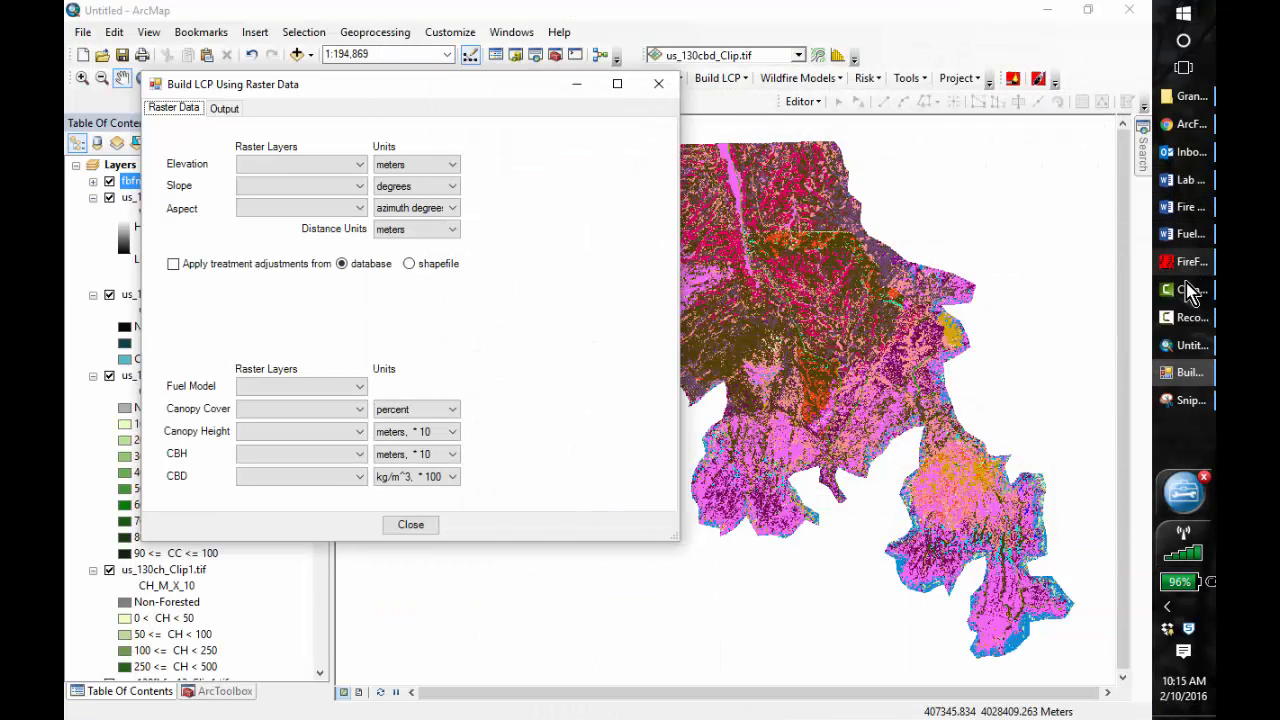
- Switch to the ArcFuels10 help in the browser and examine the raster-only no-treatment LCP exercise for the Raster Data layer and unit settings
{"action": "left_click", "coordinate": [1183, 128]}
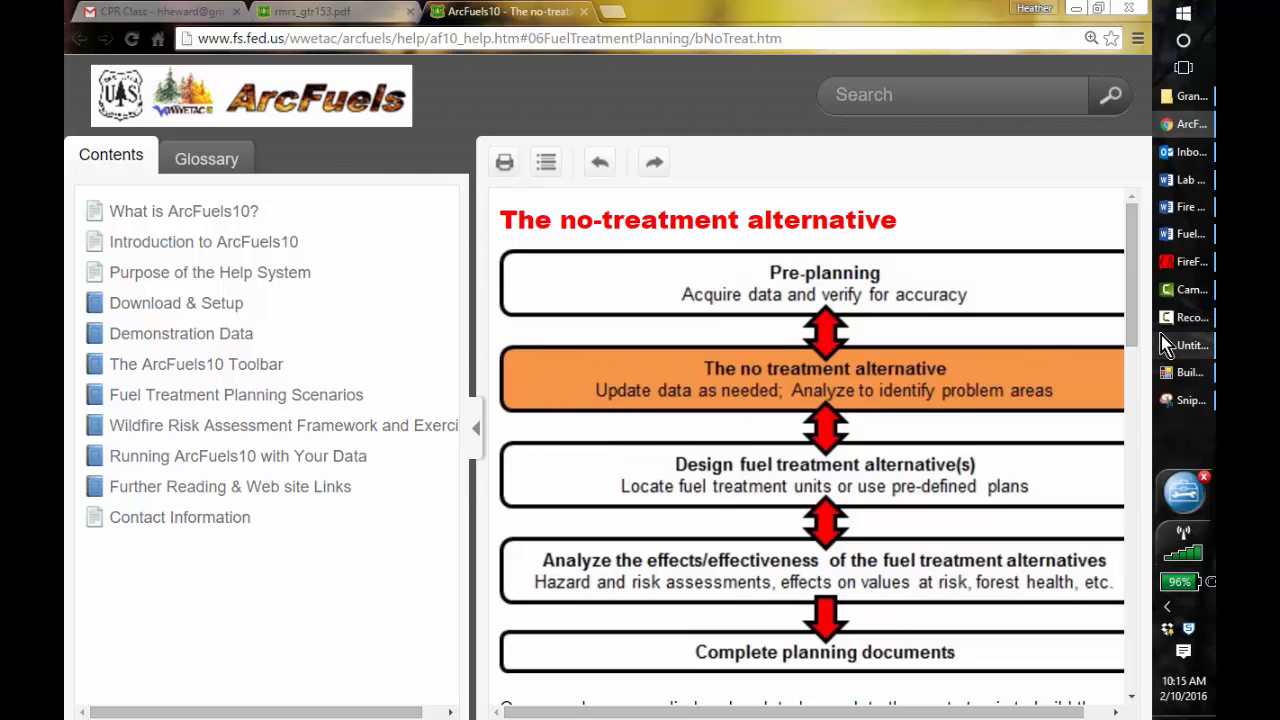
{"action": "left_click_drag", "start_coordinate": [1130, 313], "coordinate": [1143, 470]}
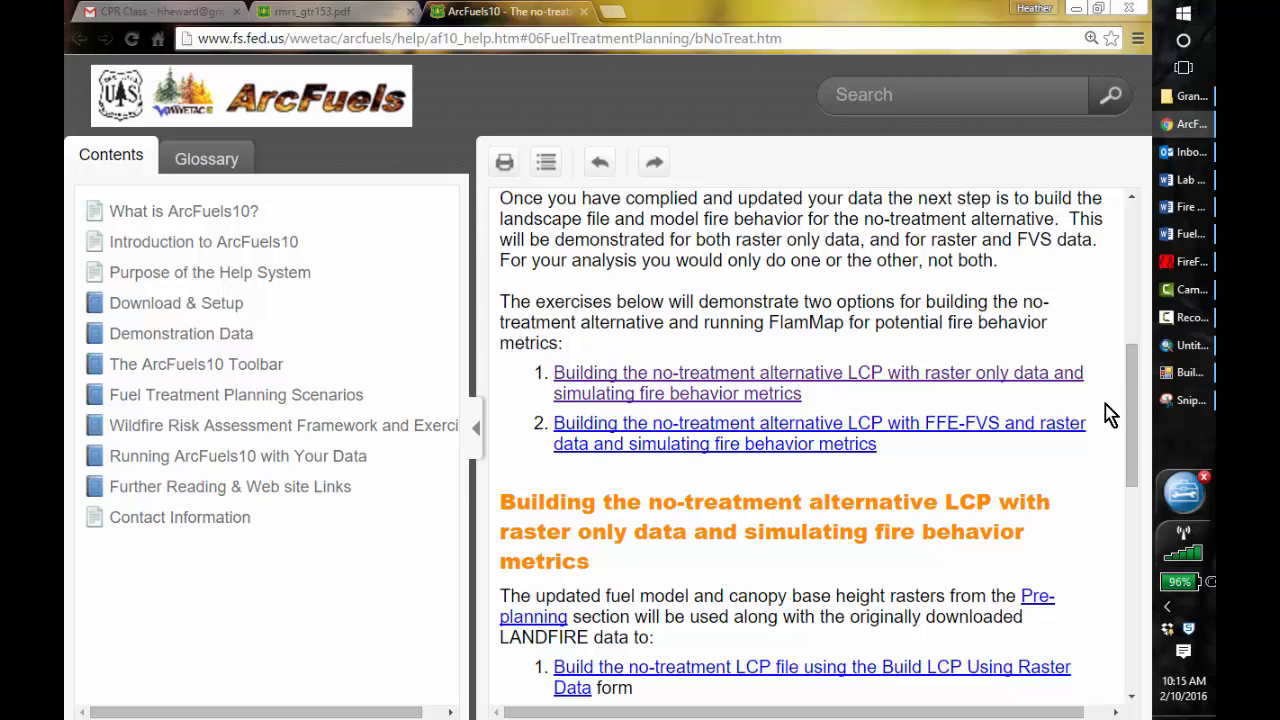
{"action": "left_click_drag", "start_coordinate": [1133, 415], "coordinate": [1140, 527]}
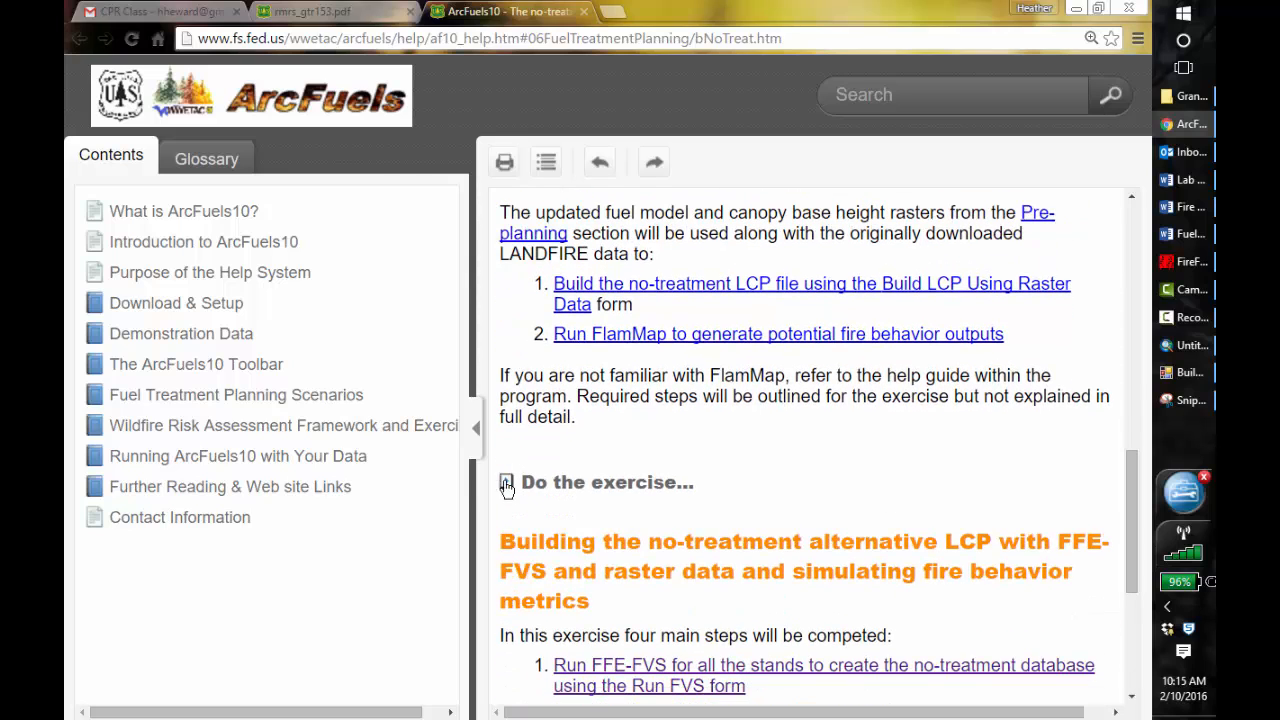
{"action": "left_click", "coordinate": [542, 488]}
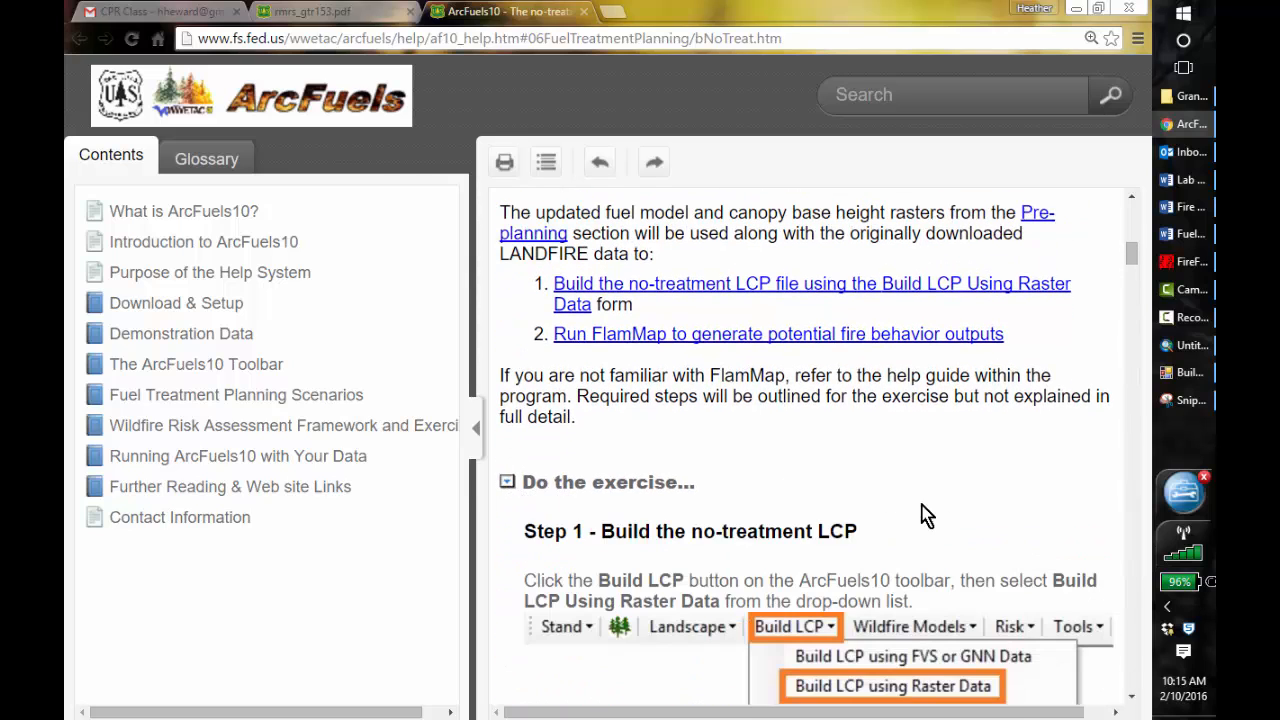
{"action": "left_click_drag", "start_coordinate": [1134, 258], "coordinate": [1137, 278]}
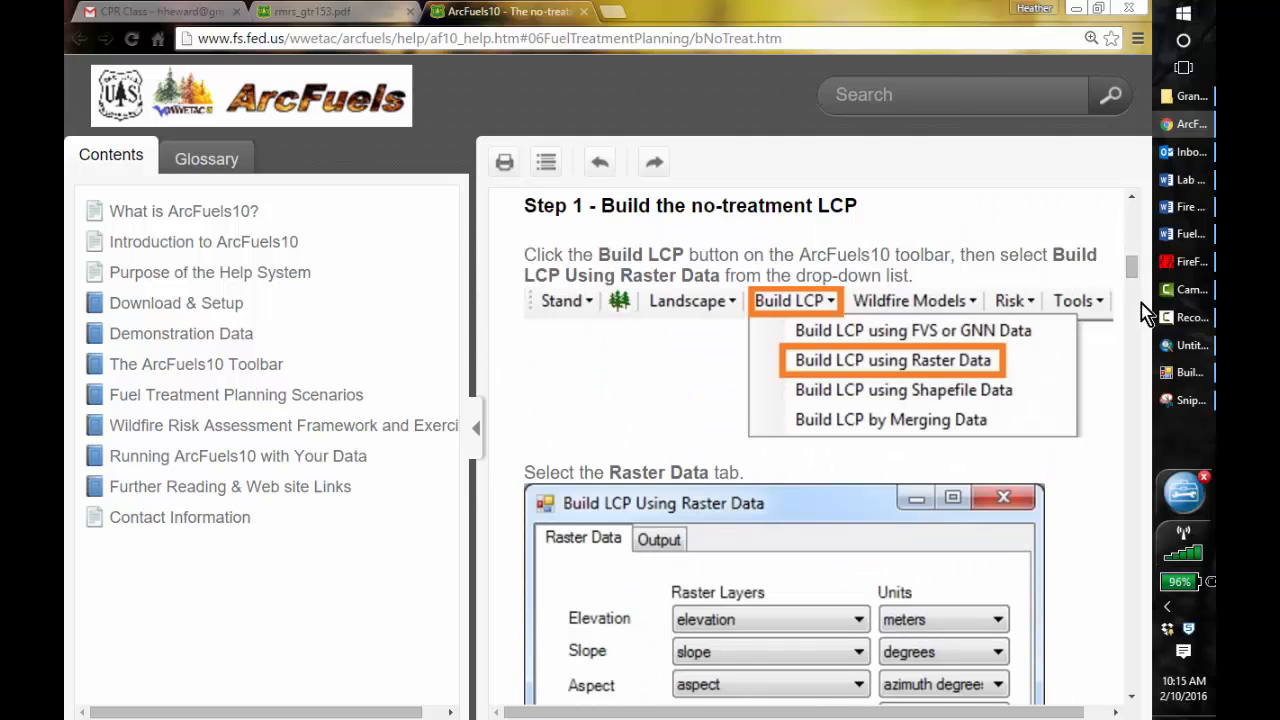
{"action": "left_click_drag", "start_coordinate": [1134, 280], "coordinate": [1136, 295]}
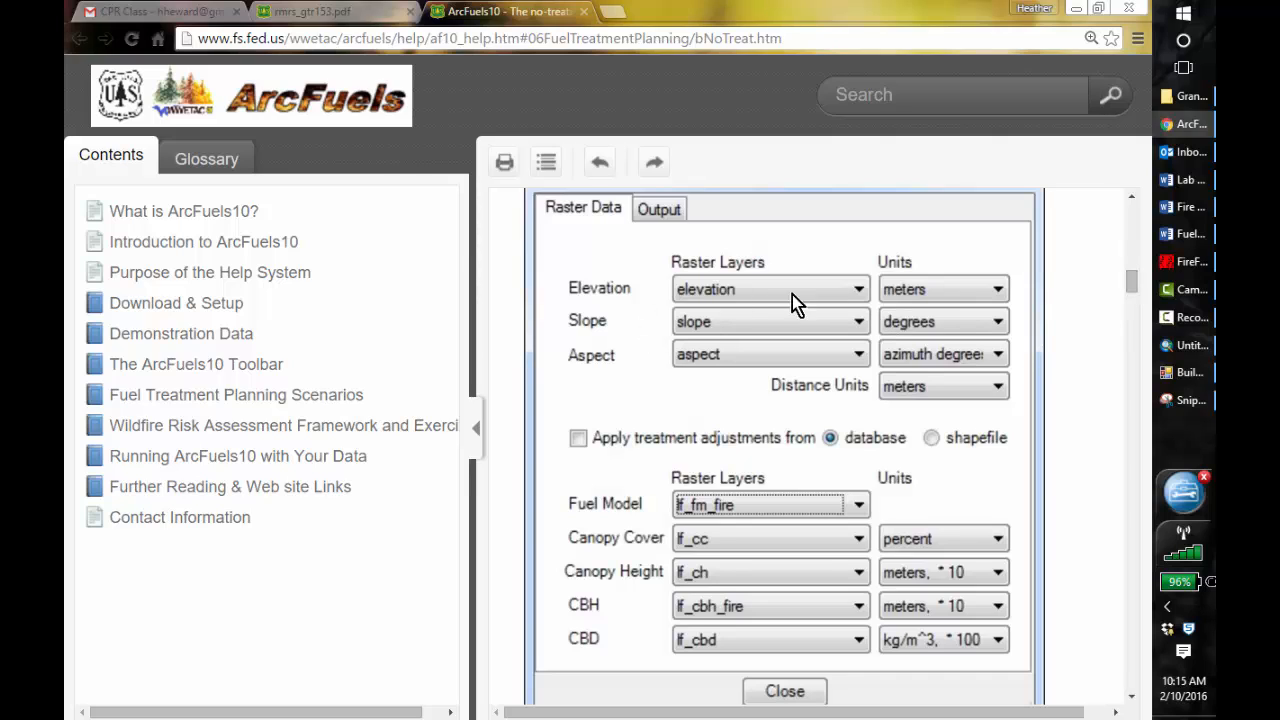
{"action": "mouse_move", "coordinate": [1181, 345]}
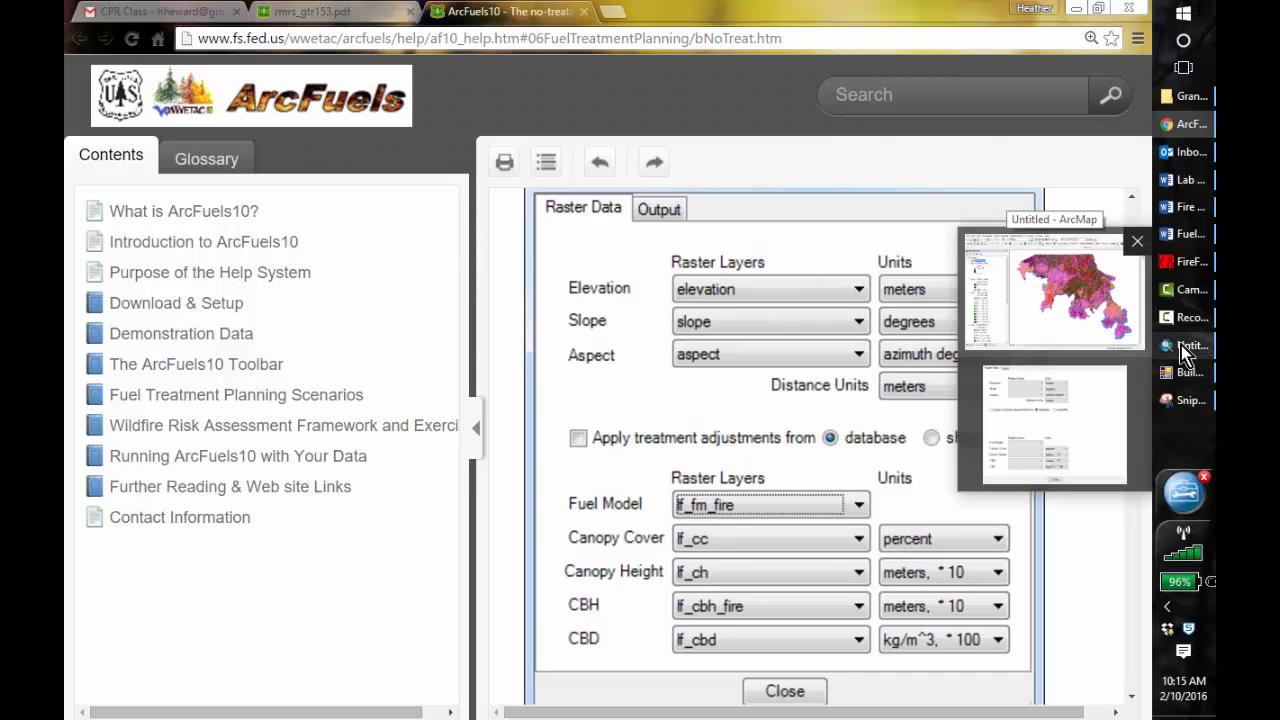
- Return to the LCP form in ArcMap and assign us_dem2010_Clip1.tif as Elevation, us_slp_clip1 as Slope and us_asp2010_Clip.tif as Aspect
{"action": "left_click", "coordinate": [1182, 345]}
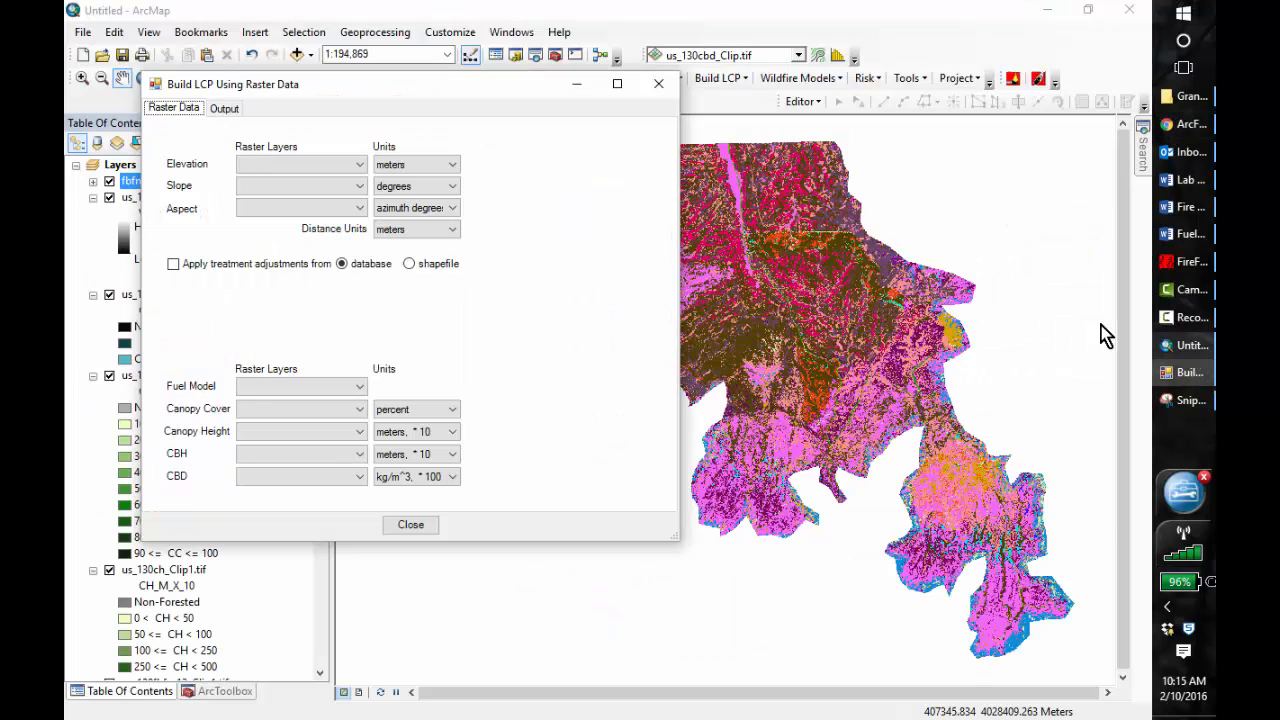
{"action": "left_click", "coordinate": [360, 164]}
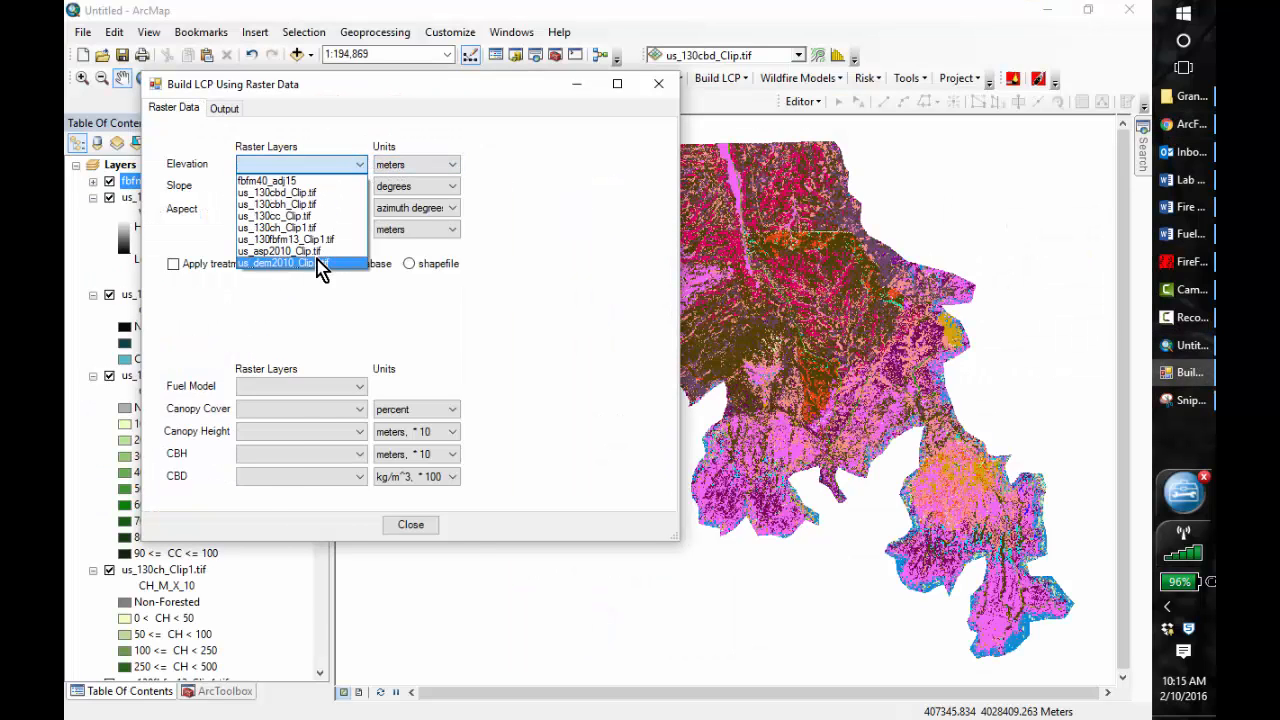
{"action": "left_click", "coordinate": [322, 261]}
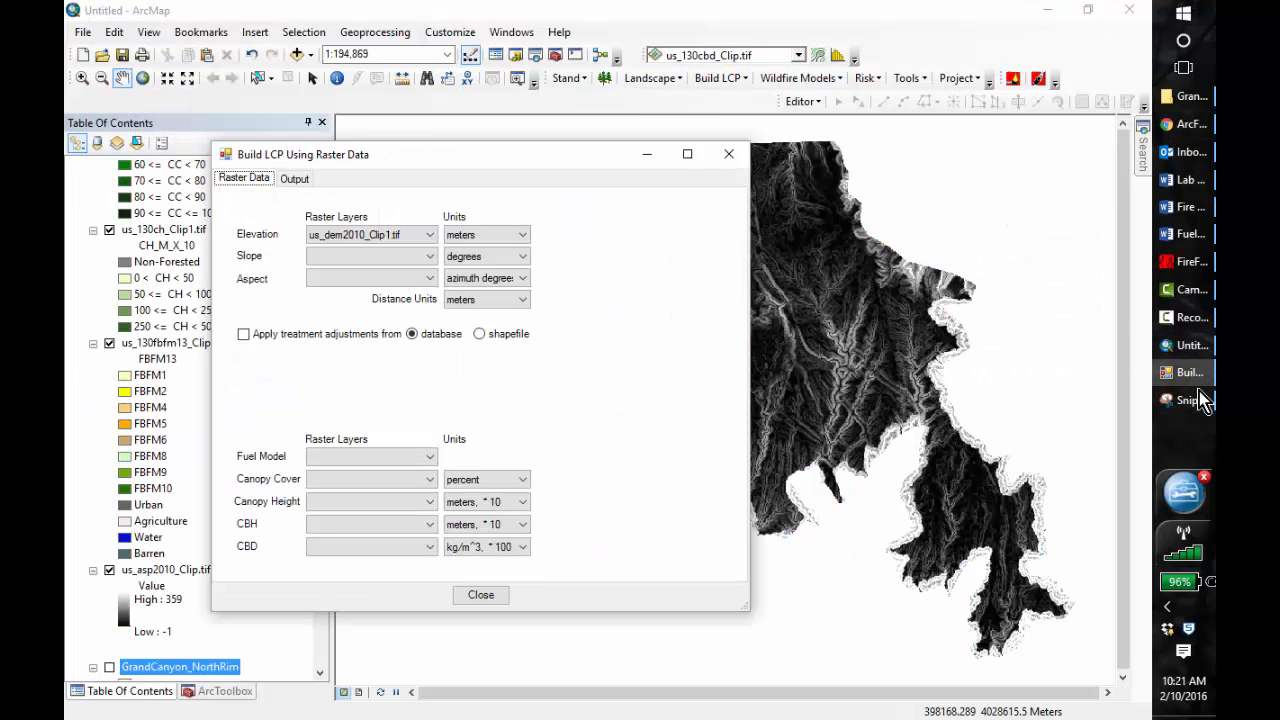
{"action": "left_click", "coordinate": [431, 262]}
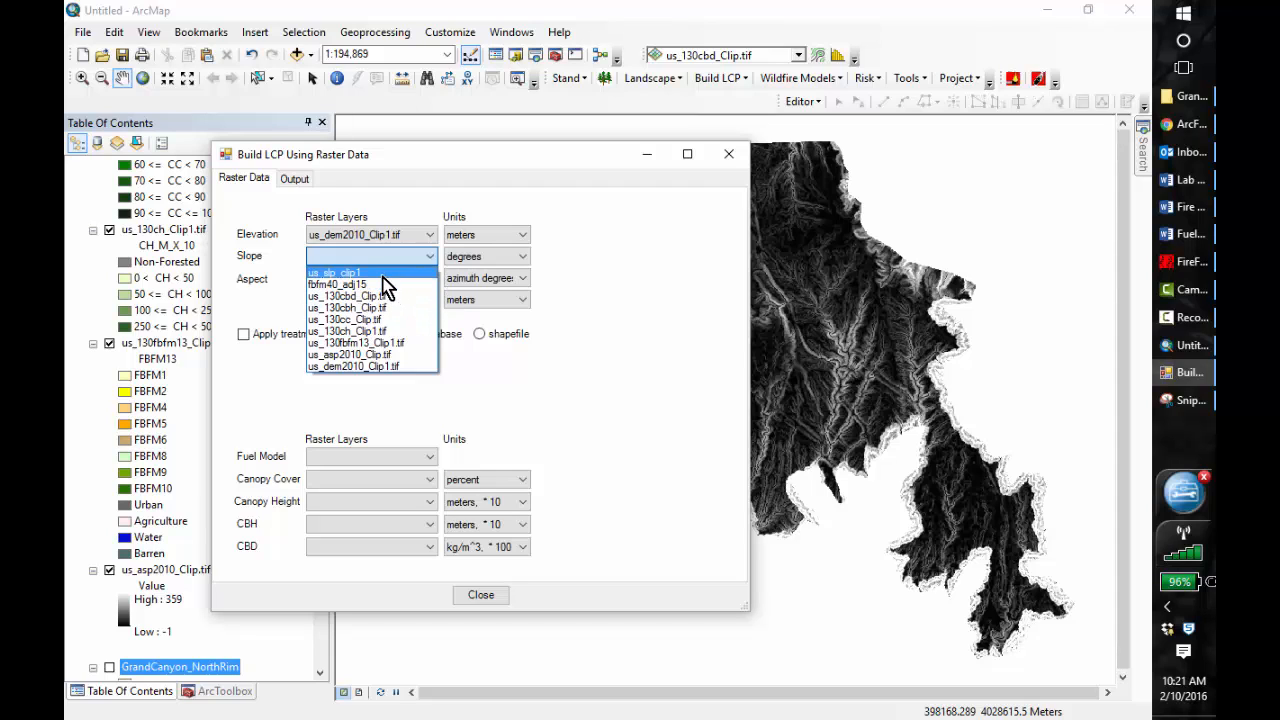
{"action": "left_click", "coordinate": [383, 276]}
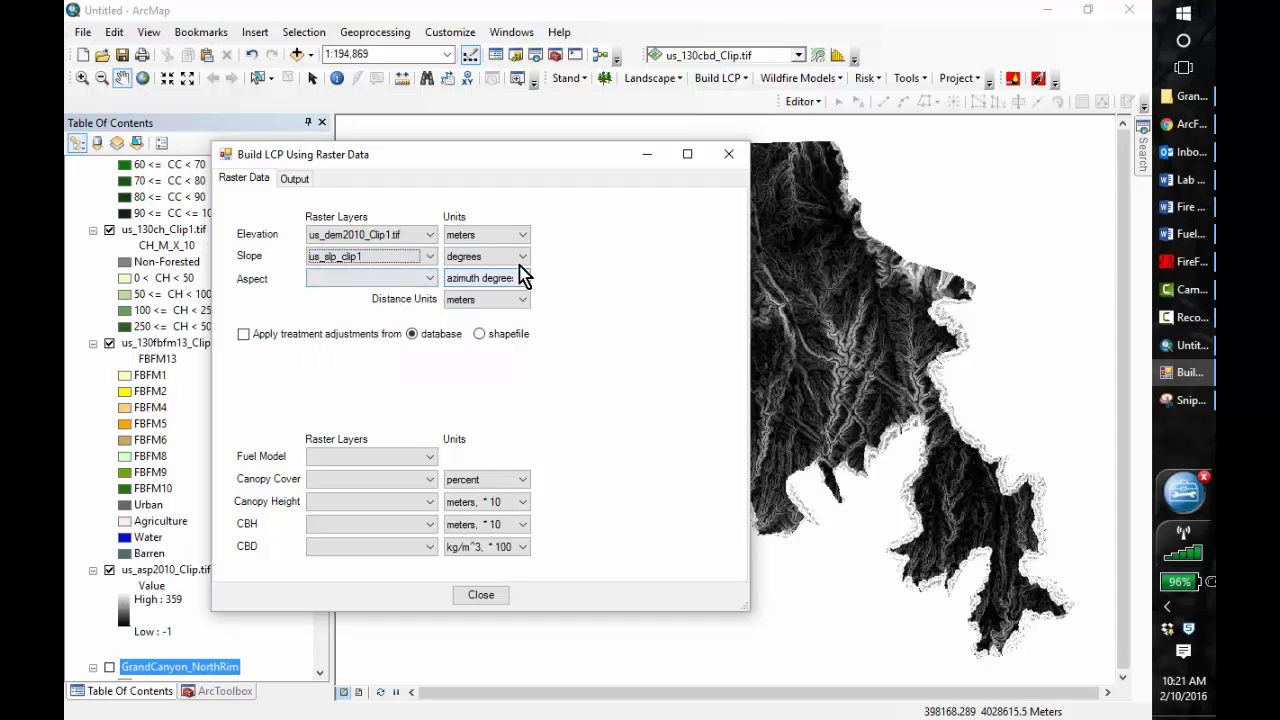
{"action": "left_click", "coordinate": [427, 281]}
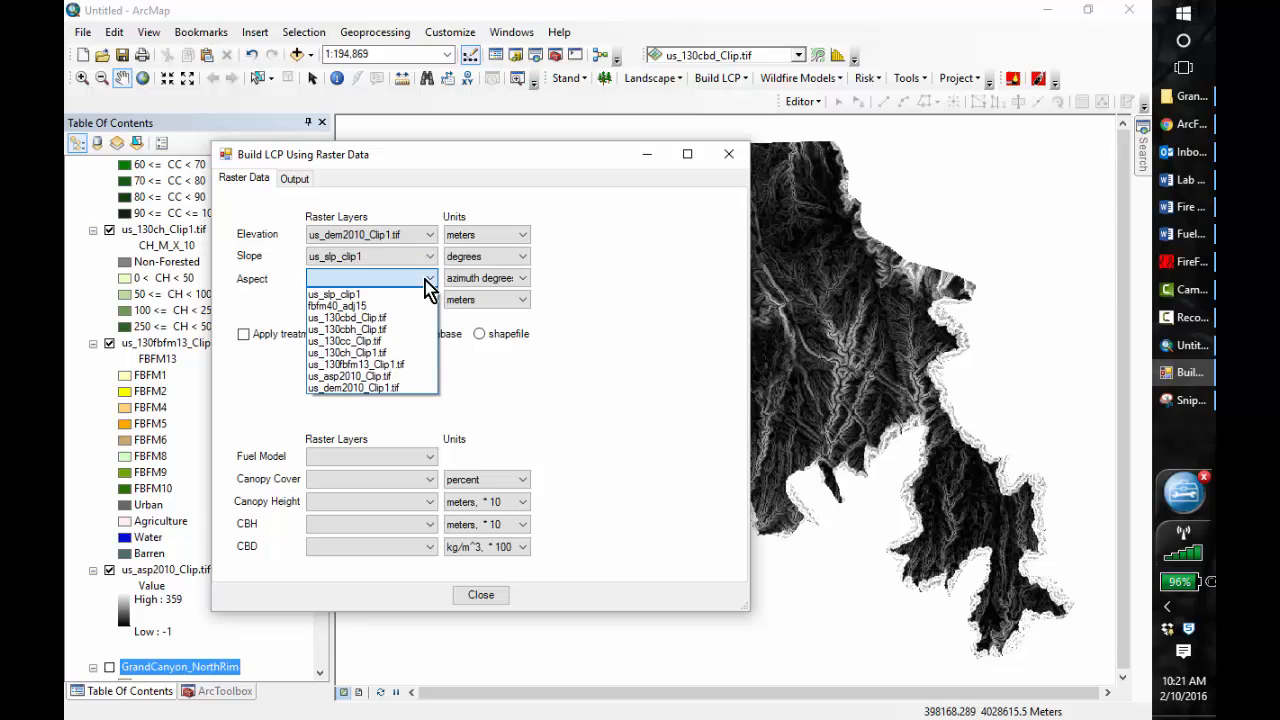
{"action": "left_click", "coordinate": [415, 376]}
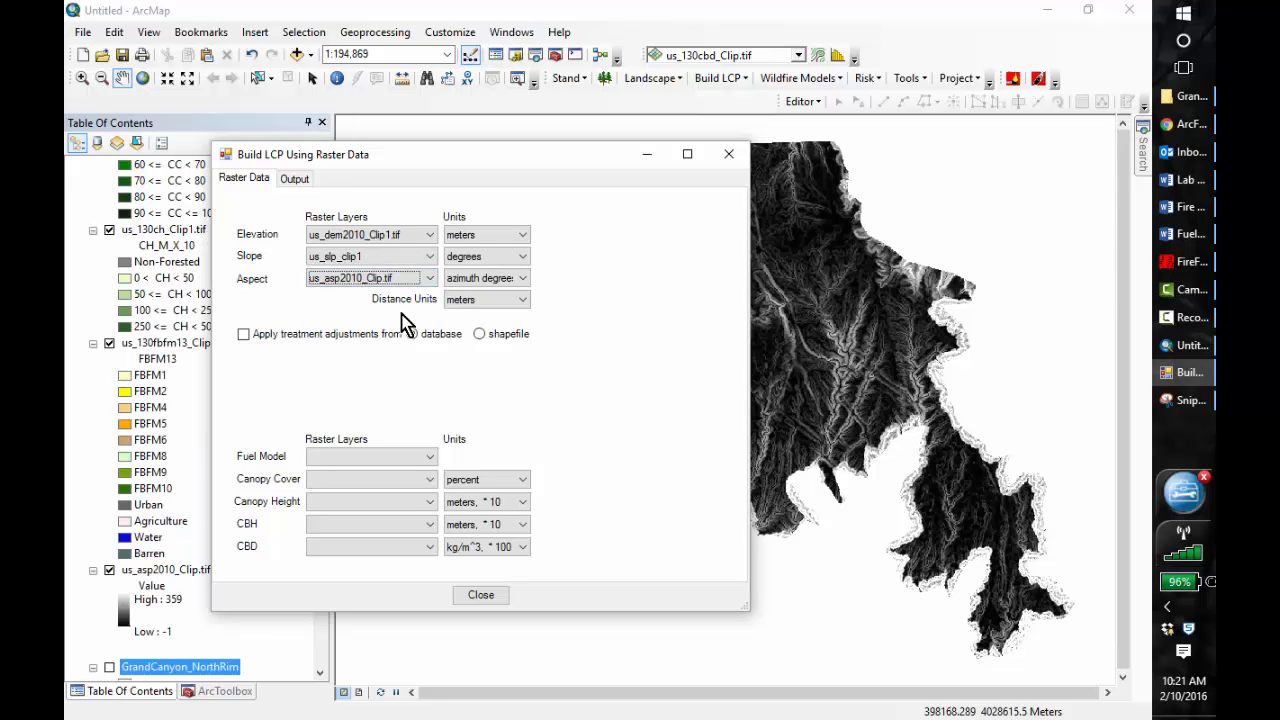
- Assign fbfm40_adj15 as the Fuel Model, us_130cc_Clip.tif as Canopy Cover and us_130ch_Clip1.tif as Canopy Height
{"action": "left_click", "coordinate": [425, 461]}
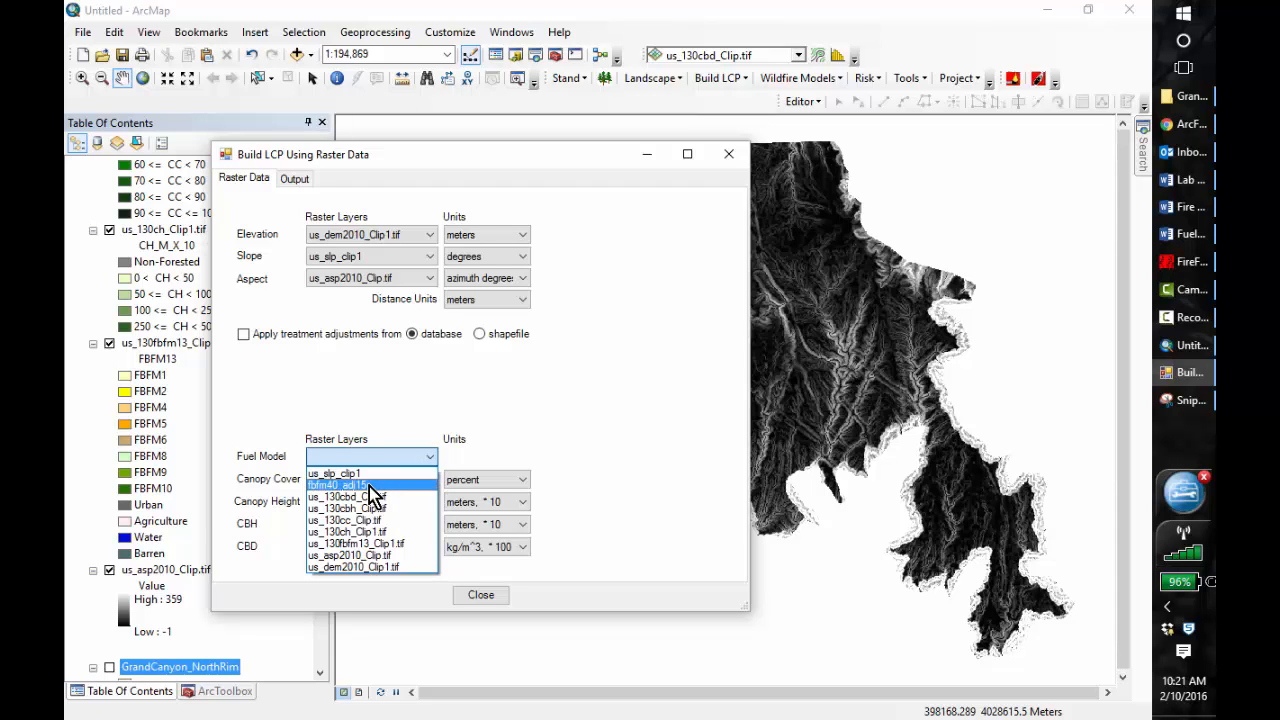
{"action": "left_click", "coordinate": [369, 486]}
{"action": "left_click", "coordinate": [433, 481]}
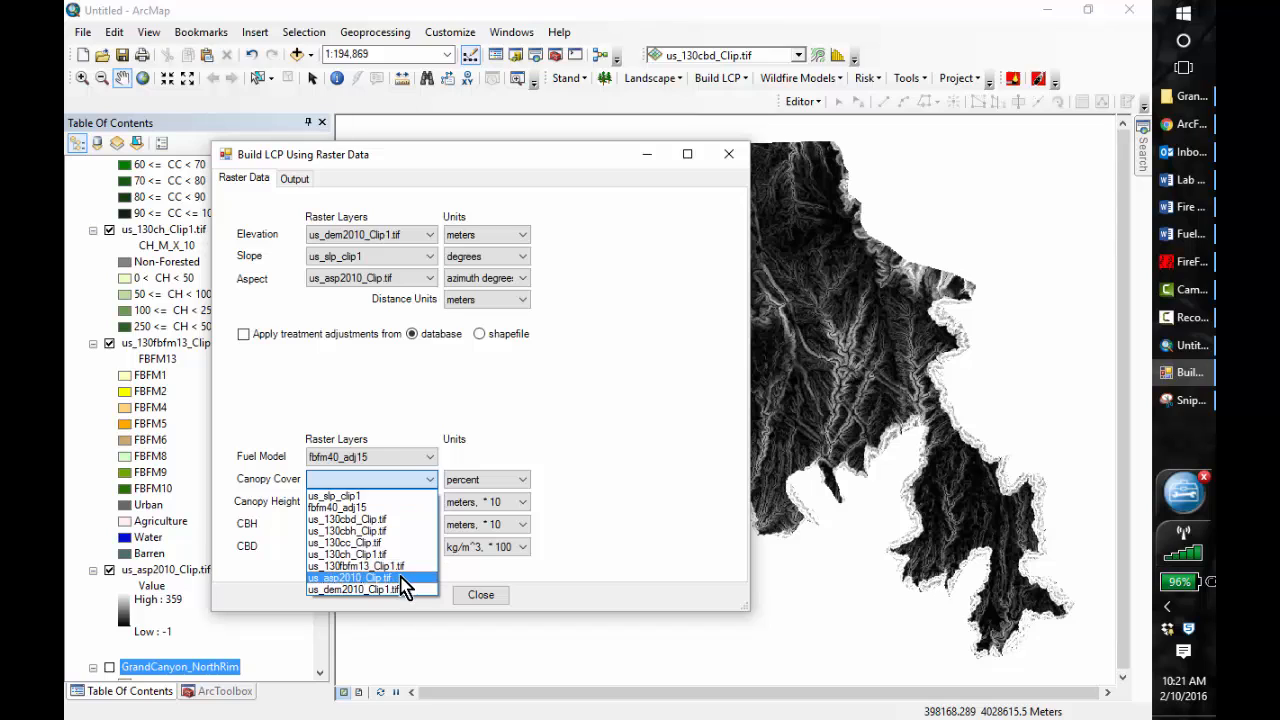
{"action": "left_click", "coordinate": [390, 542]}
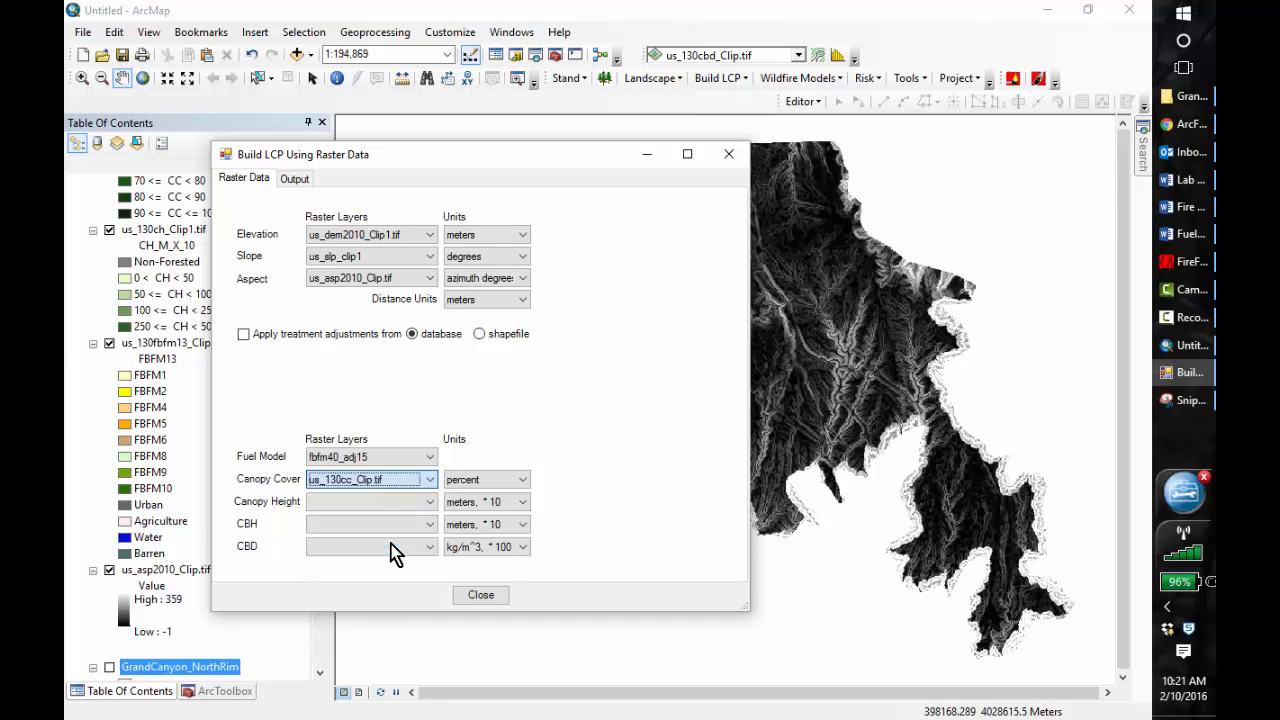
{"action": "left_click", "coordinate": [430, 501]}
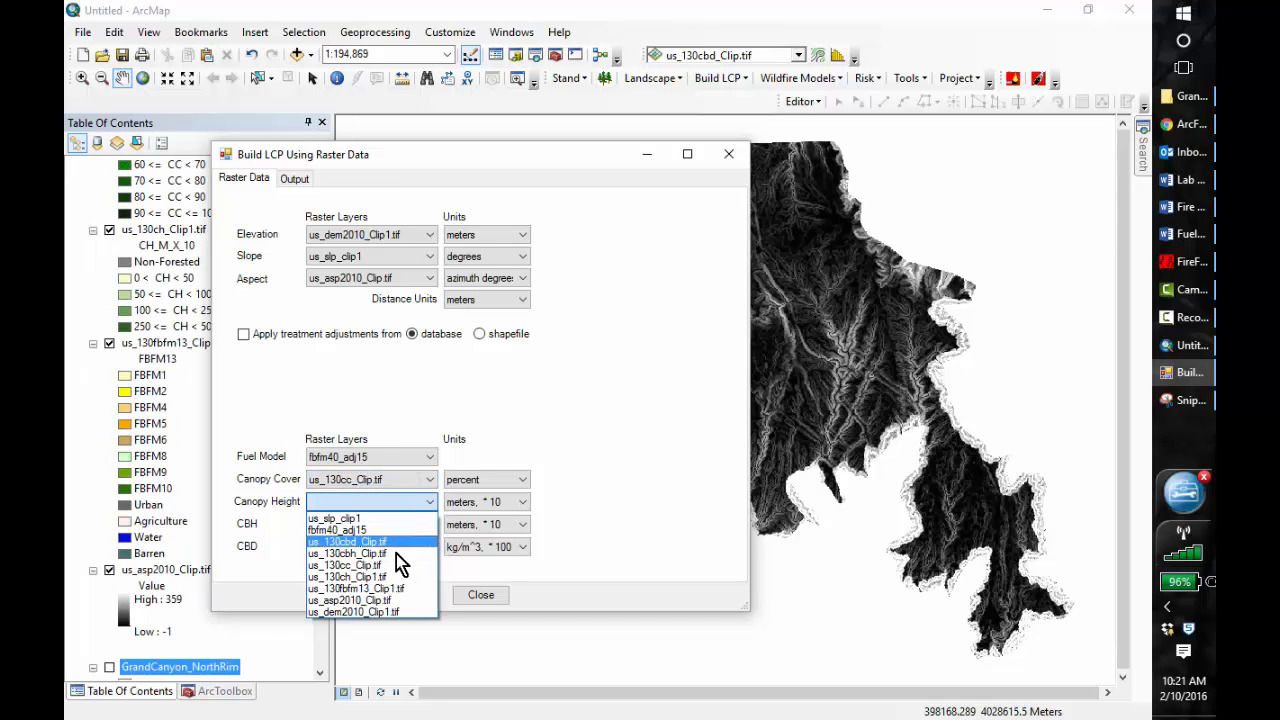
{"action": "left_click", "coordinate": [387, 577]}
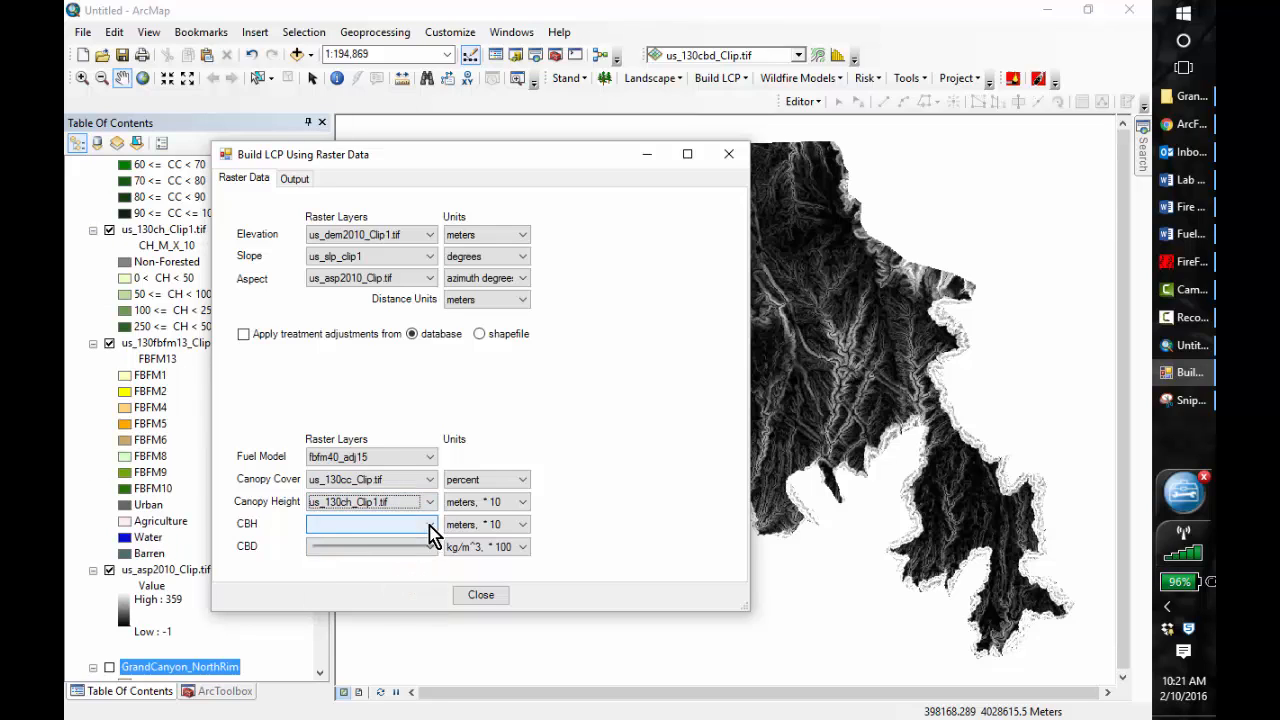
- Assign us_130cbh_Clip.tif as the CBH raster and us_130cbd_Clip.tif as the CBD raster
{"action": "left_click", "coordinate": [430, 524]}
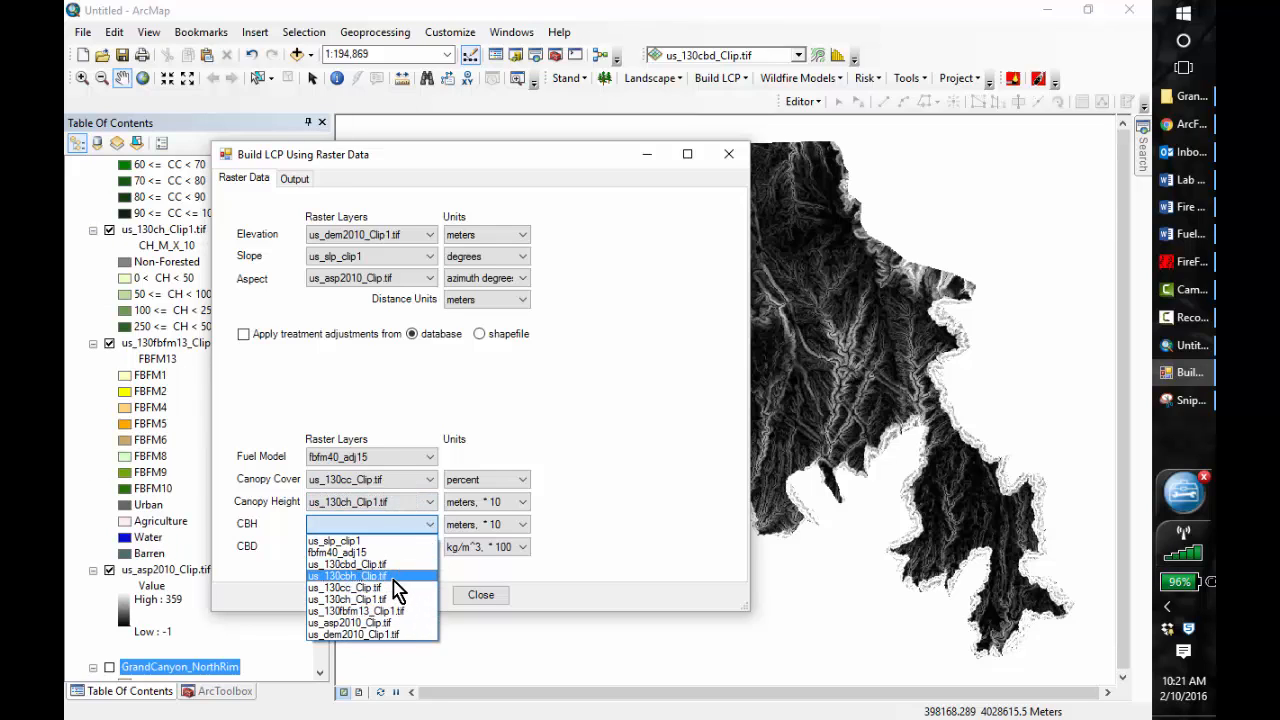
{"action": "left_click", "coordinate": [393, 578]}
{"action": "left_click", "coordinate": [427, 547]}
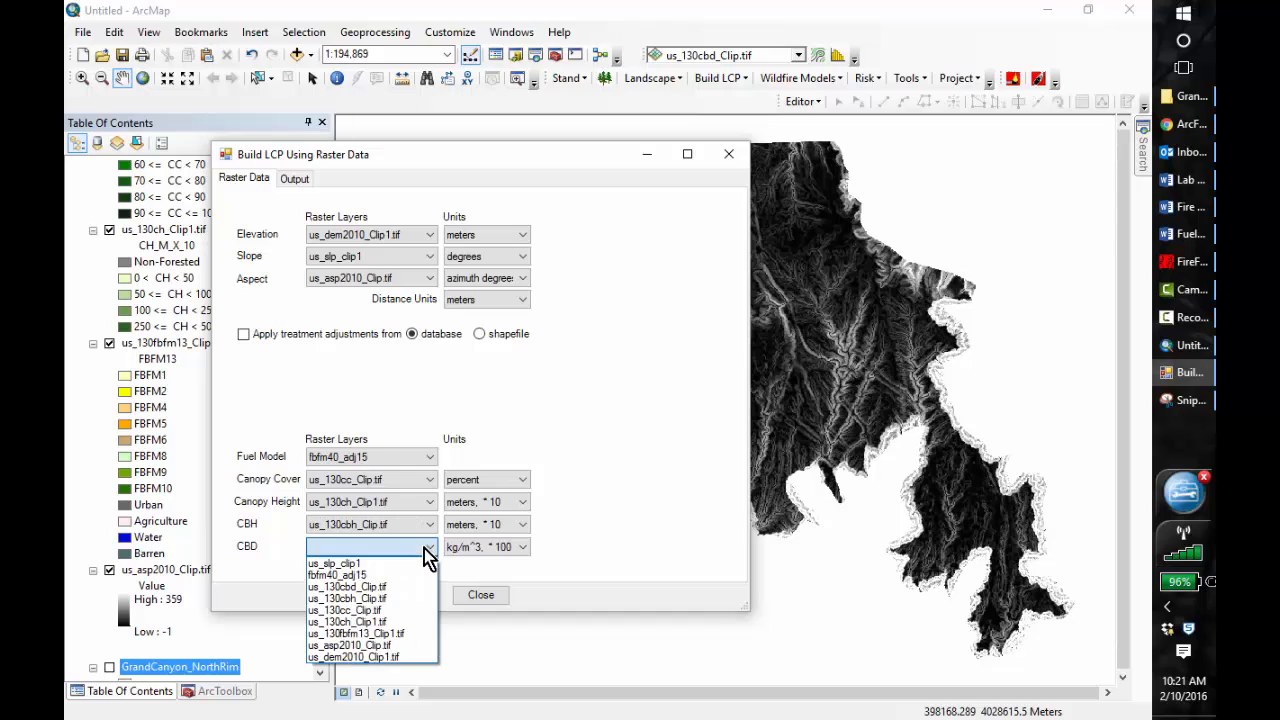
{"action": "left_click", "coordinate": [398, 587]}
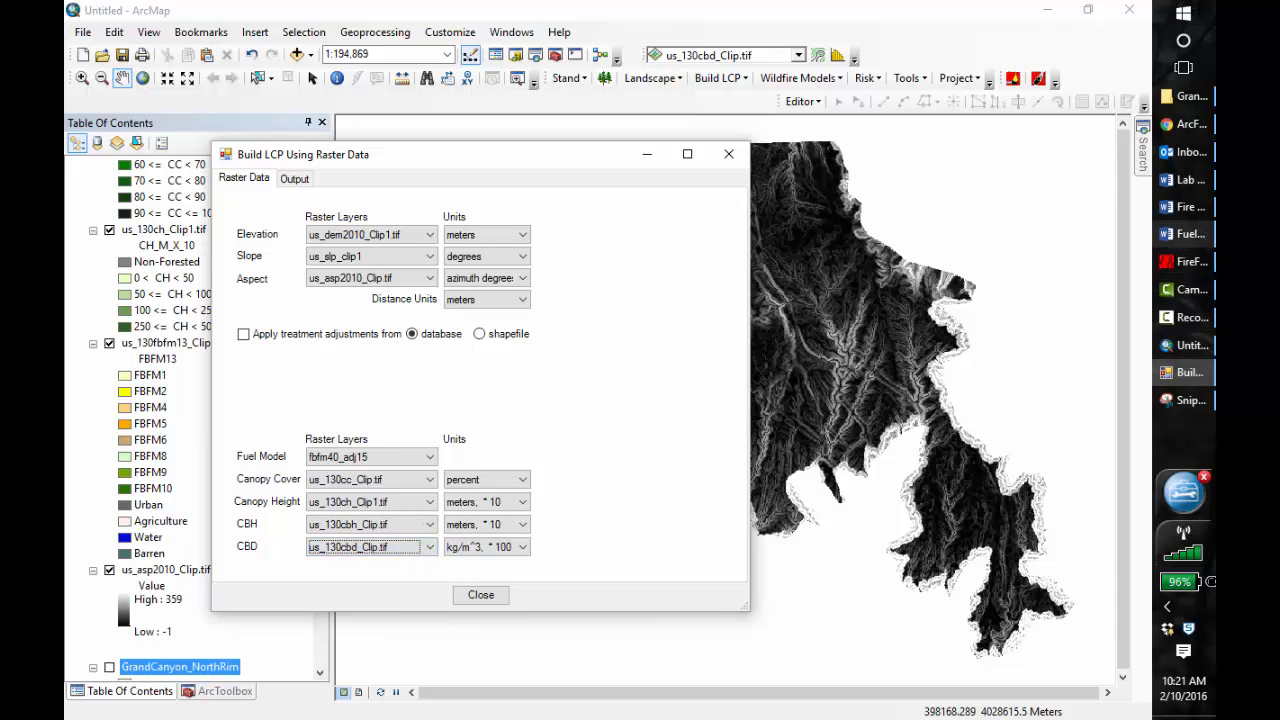
- Compare the form's raster units and output settings with the example in the ArcFuels10 help, ending on the form's output settings in ArcMap
{"action": "left_click", "coordinate": [1188, 125]}
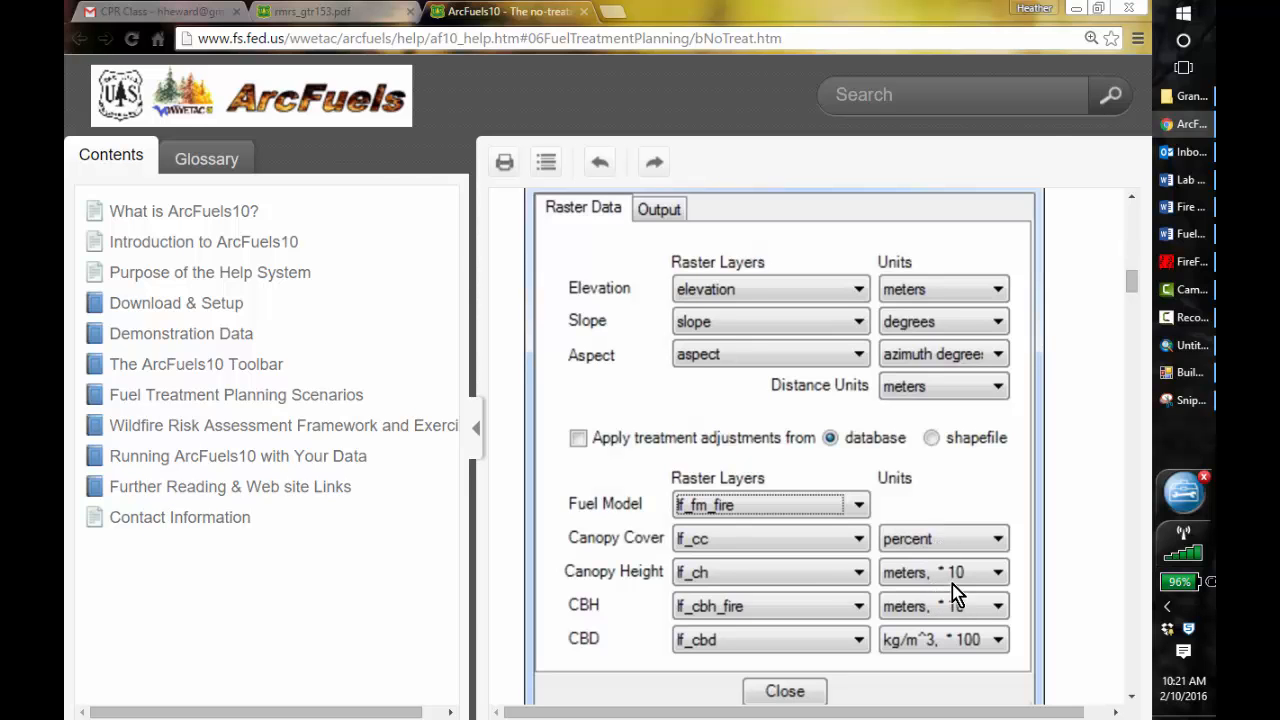
{"action": "key", "text": "alt+Tab"}
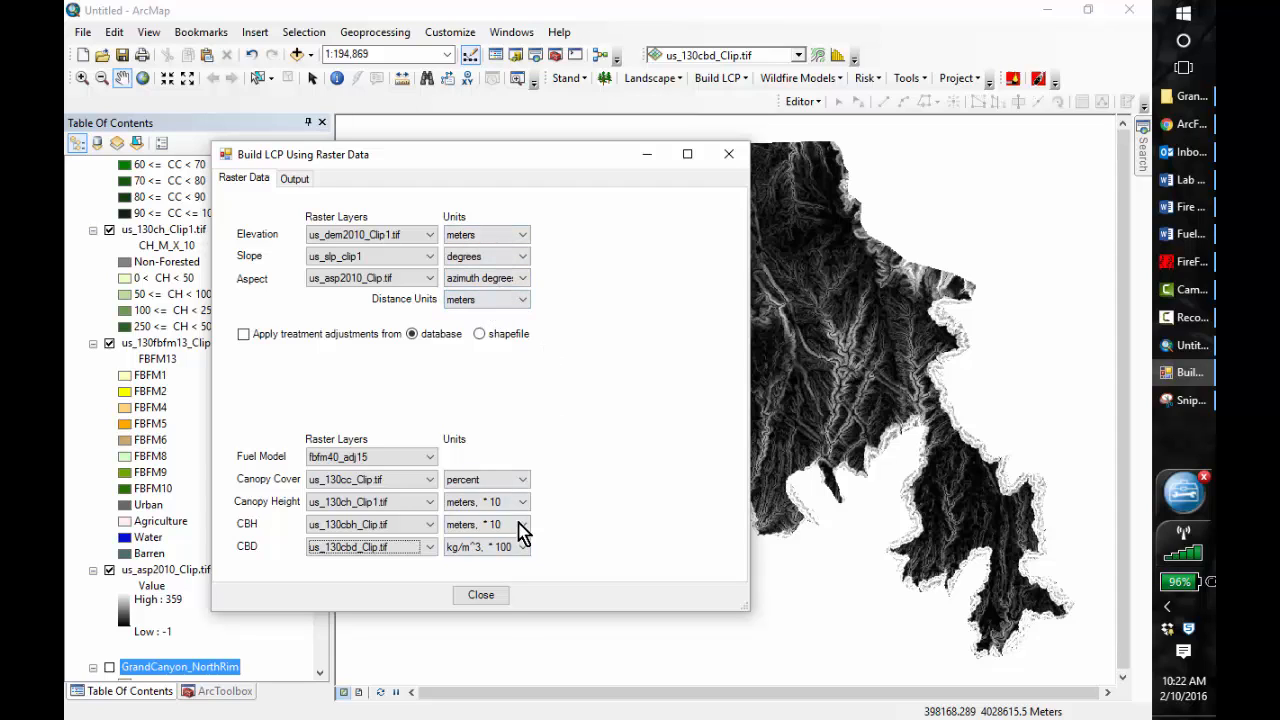
{"action": "left_click", "coordinate": [296, 180]}
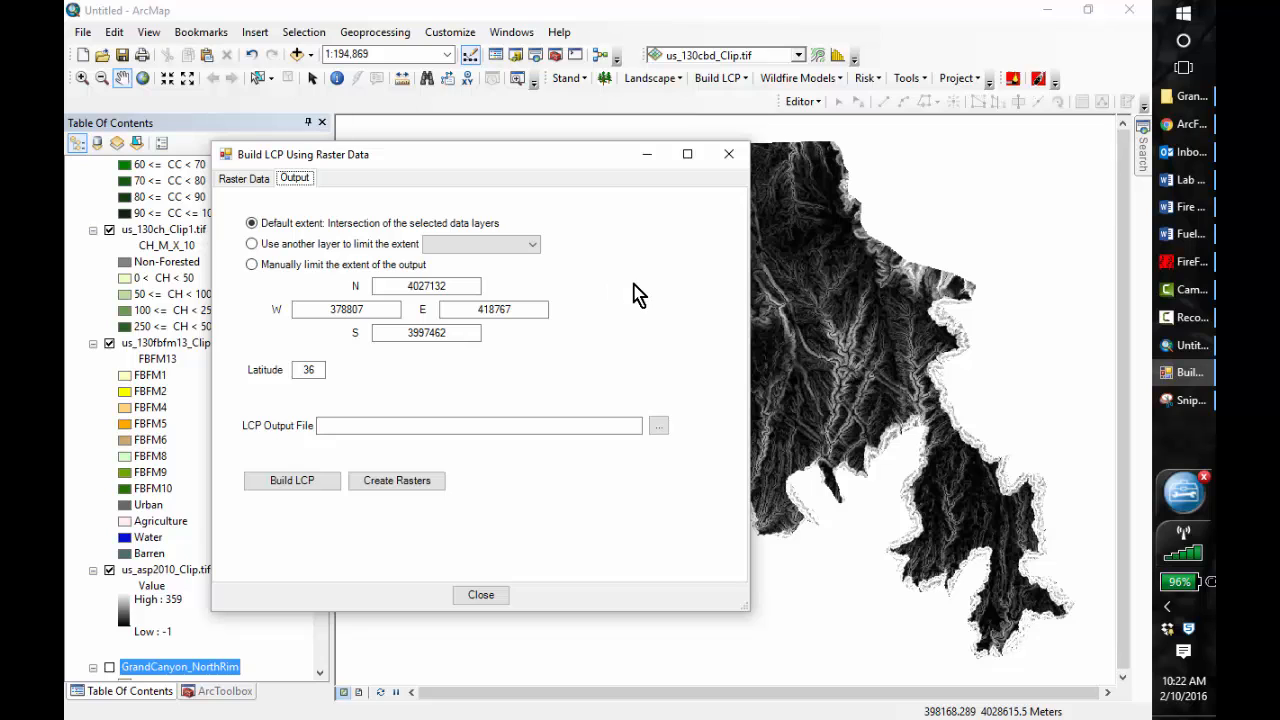
{"action": "key", "text": "alt+Tab"}
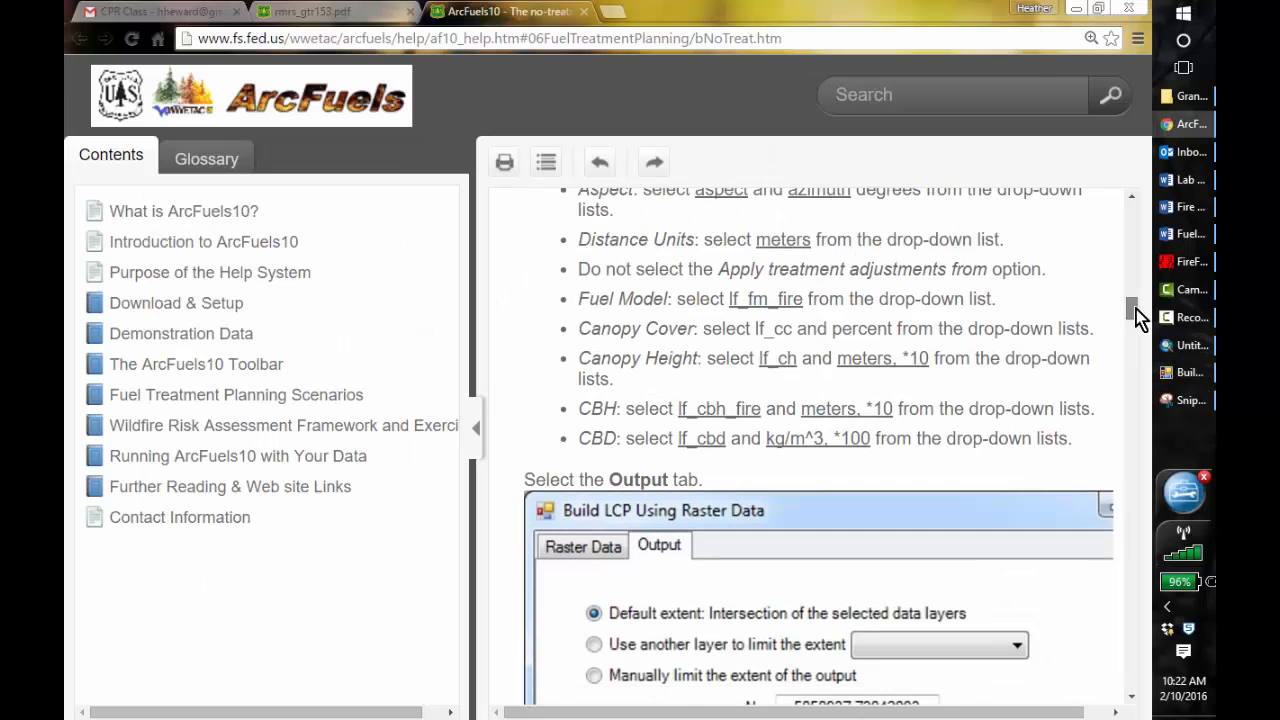
{"action": "left_click_drag", "start_coordinate": [1136, 309], "coordinate": [1140, 329]}
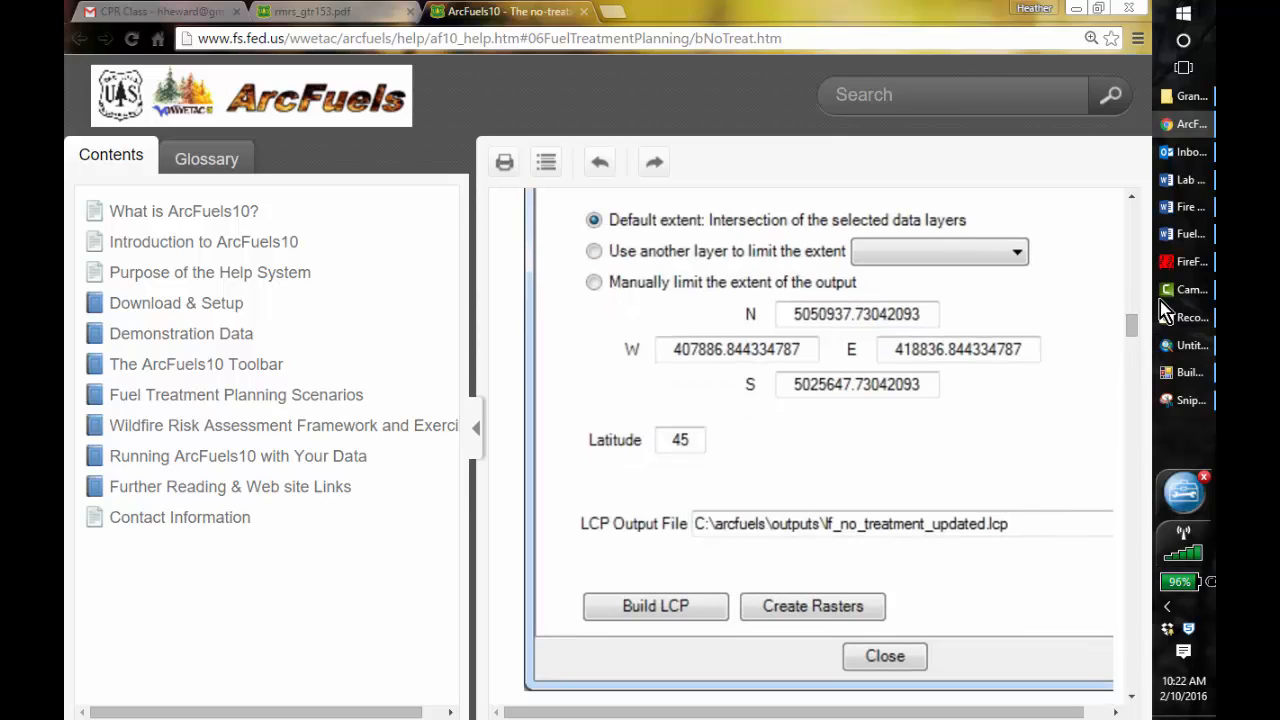
{"action": "left_click", "coordinate": [1180, 347]}
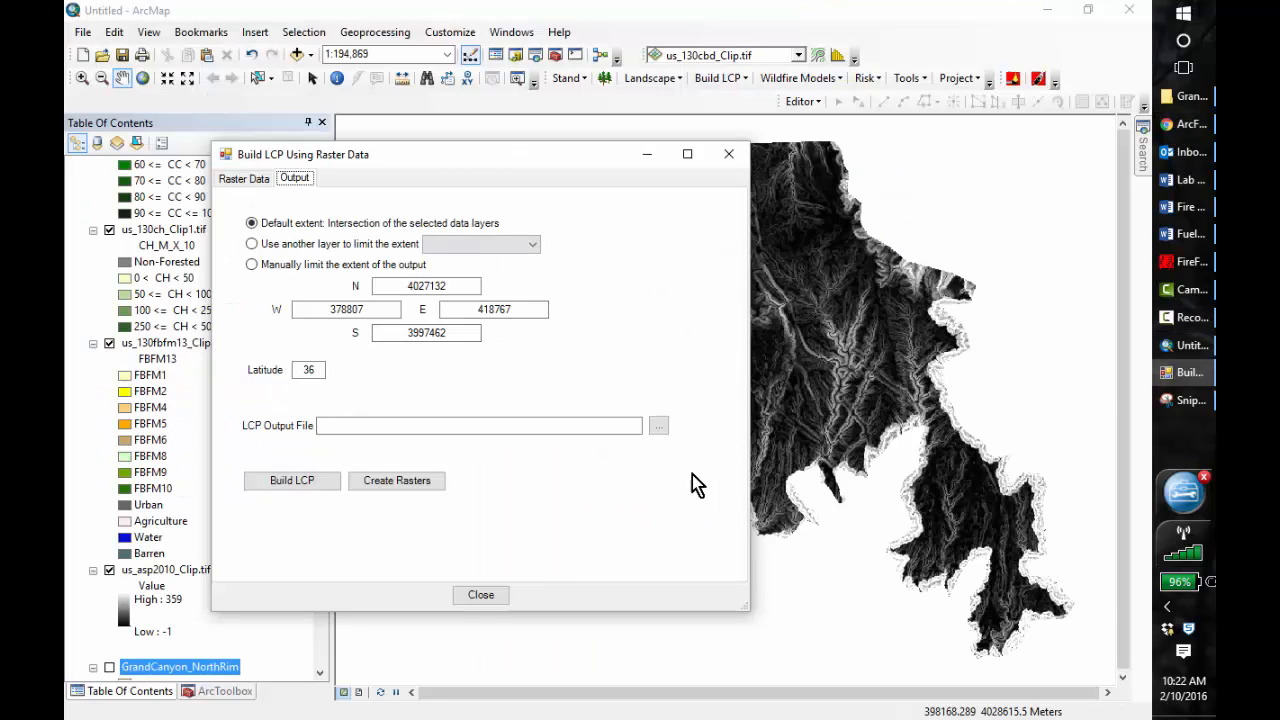
- Set the LCP output file to LCP_Corrected_2015 in the C:\407\Lesson_4\Output folder
{"action": "left_click", "coordinate": [658, 426]}
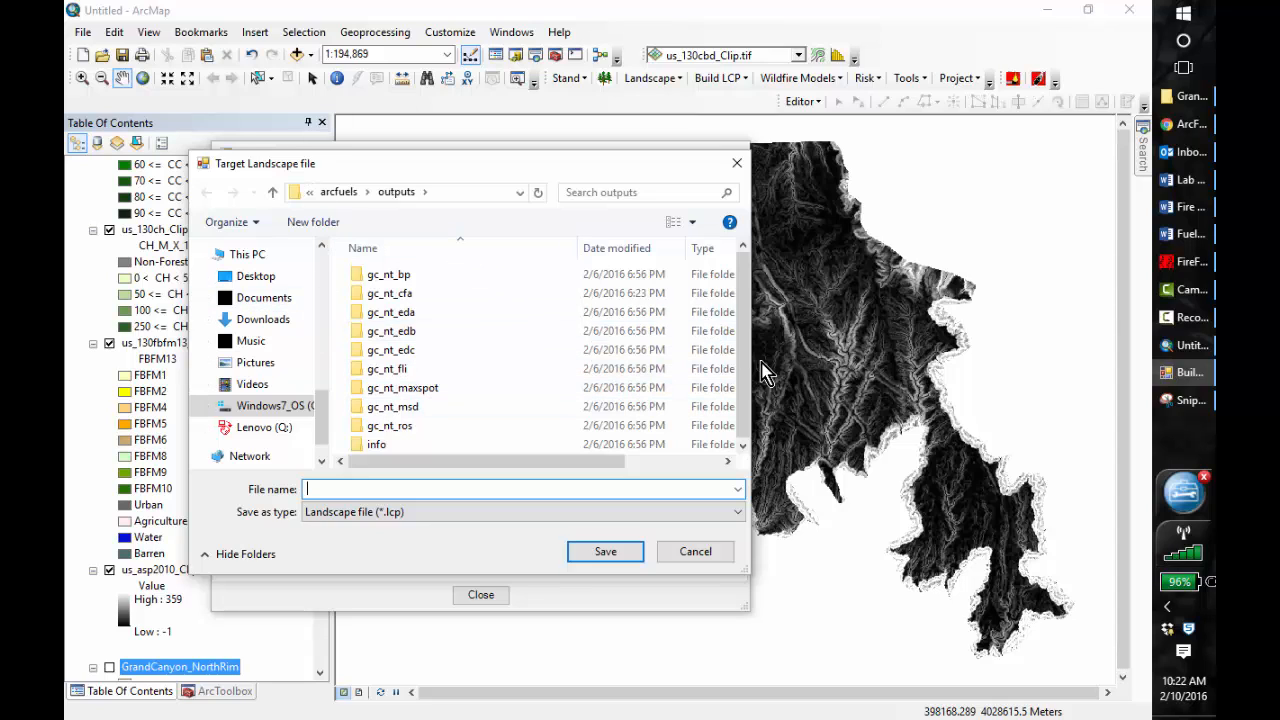
{"action": "left_click_drag", "start_coordinate": [741, 382], "coordinate": [741, 416]}
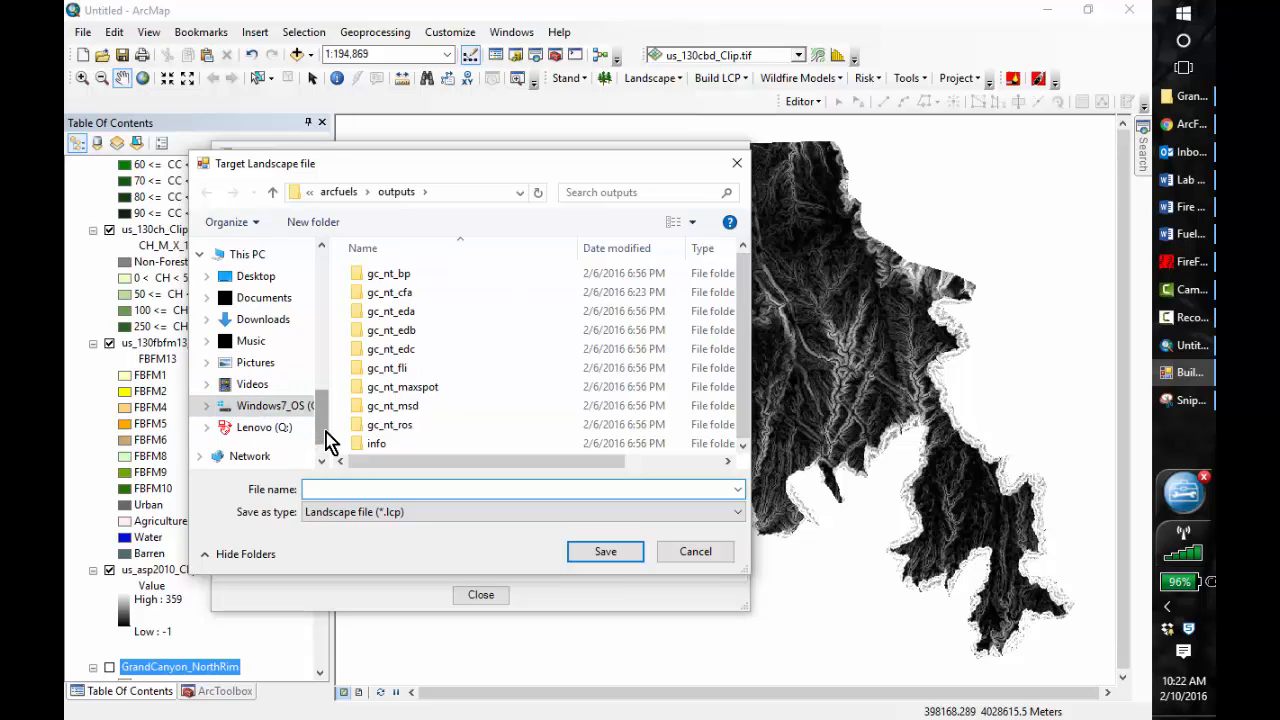
{"action": "left_click", "coordinate": [262, 406]}
{"action": "double_click", "coordinate": [365, 284]}
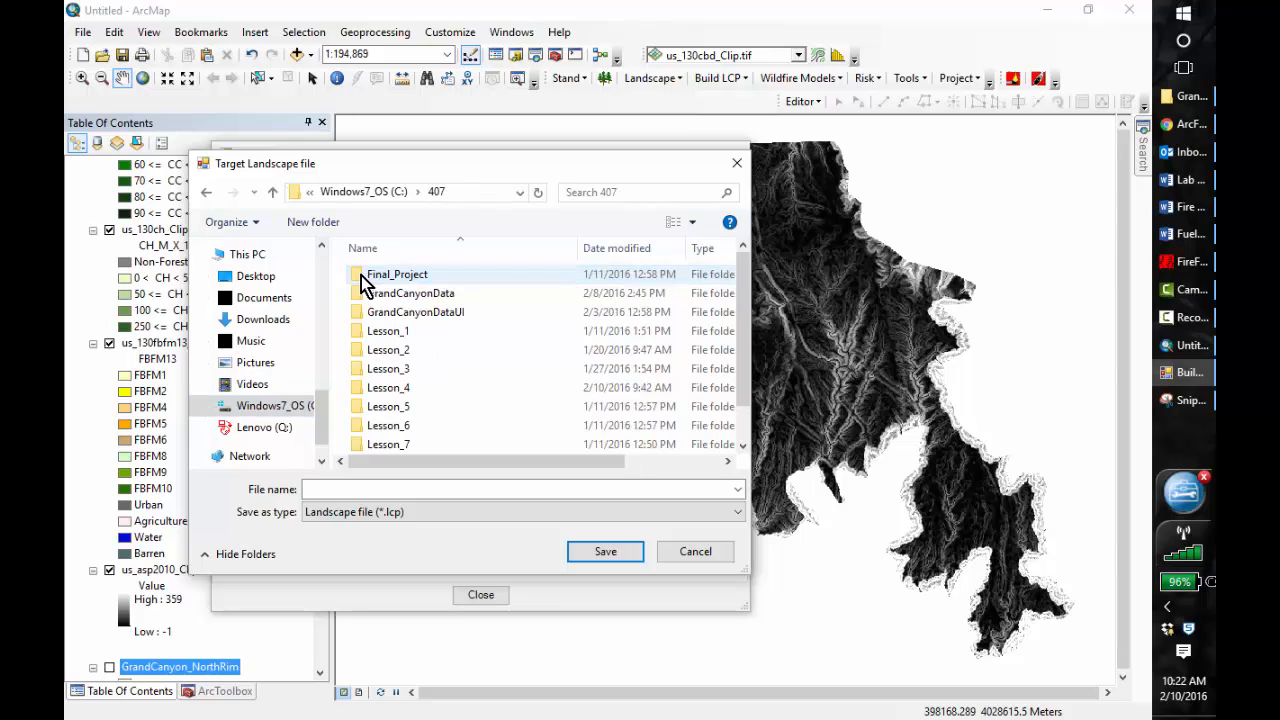
{"action": "double_click", "coordinate": [405, 386]}
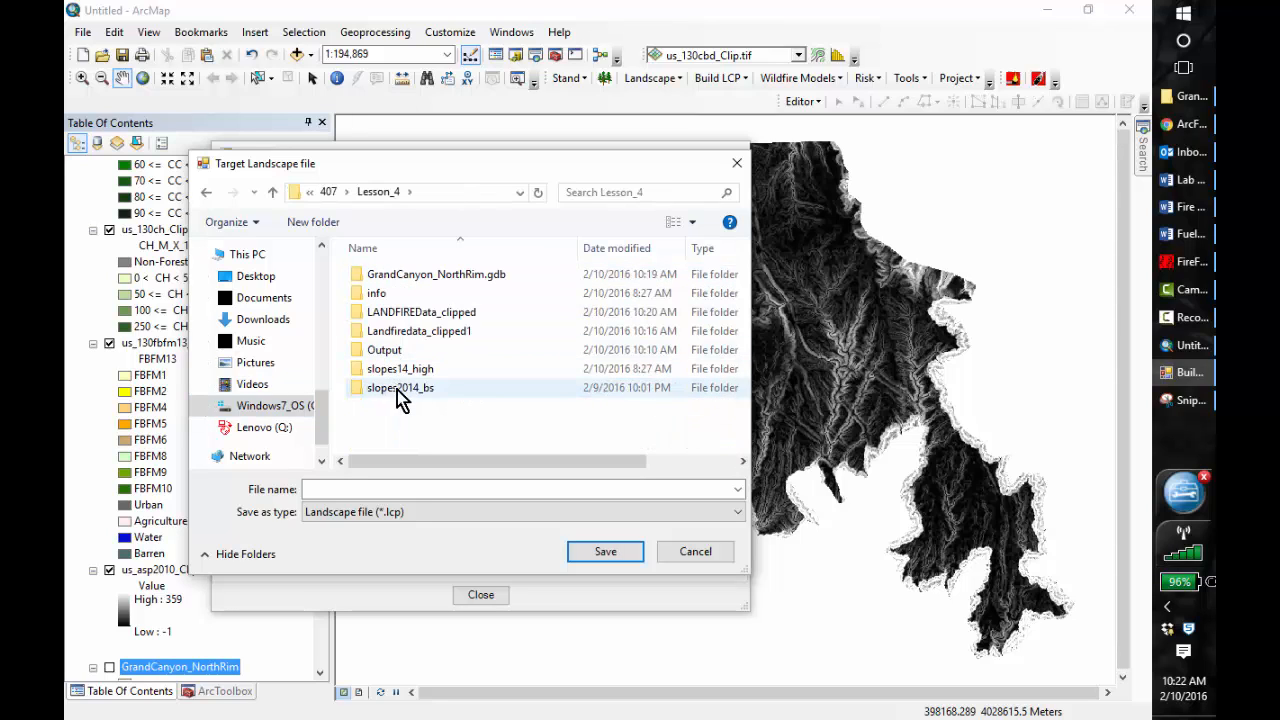
{"action": "double_click", "coordinate": [384, 350]}
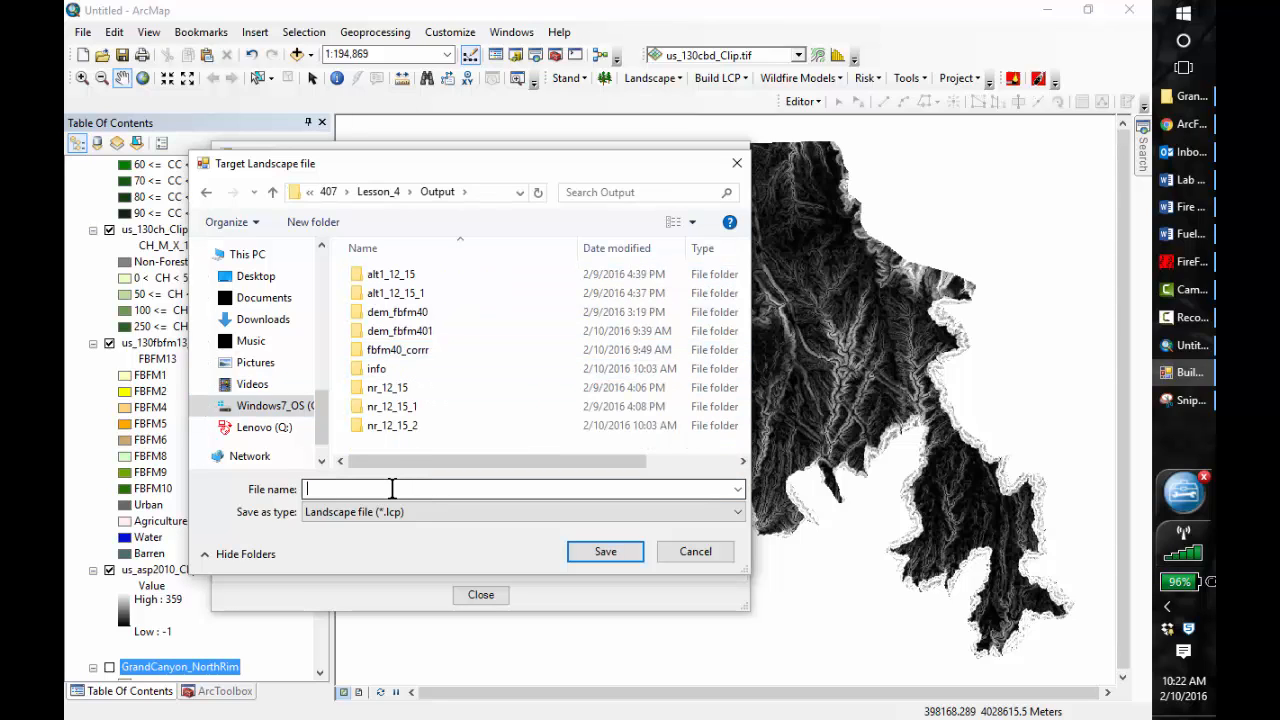
{"action": "type", "text": "LCP_Corrected_2015"}
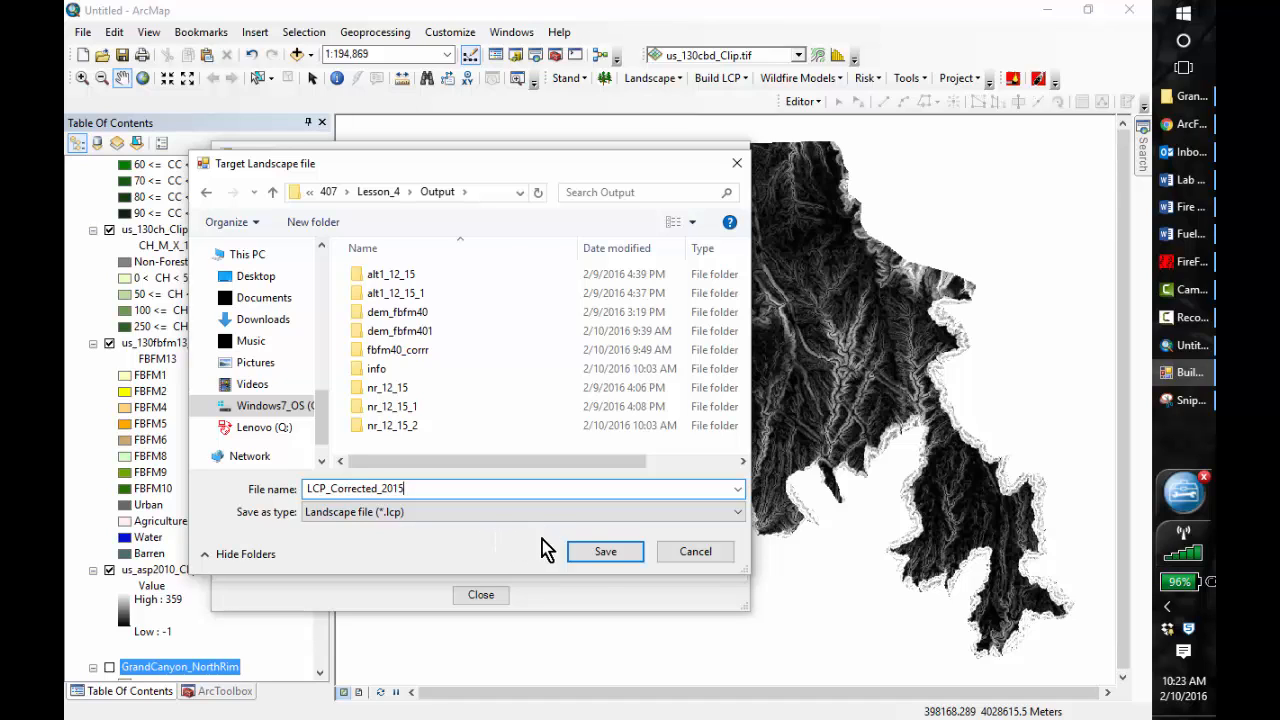
{"action": "left_click", "coordinate": [604, 556]}
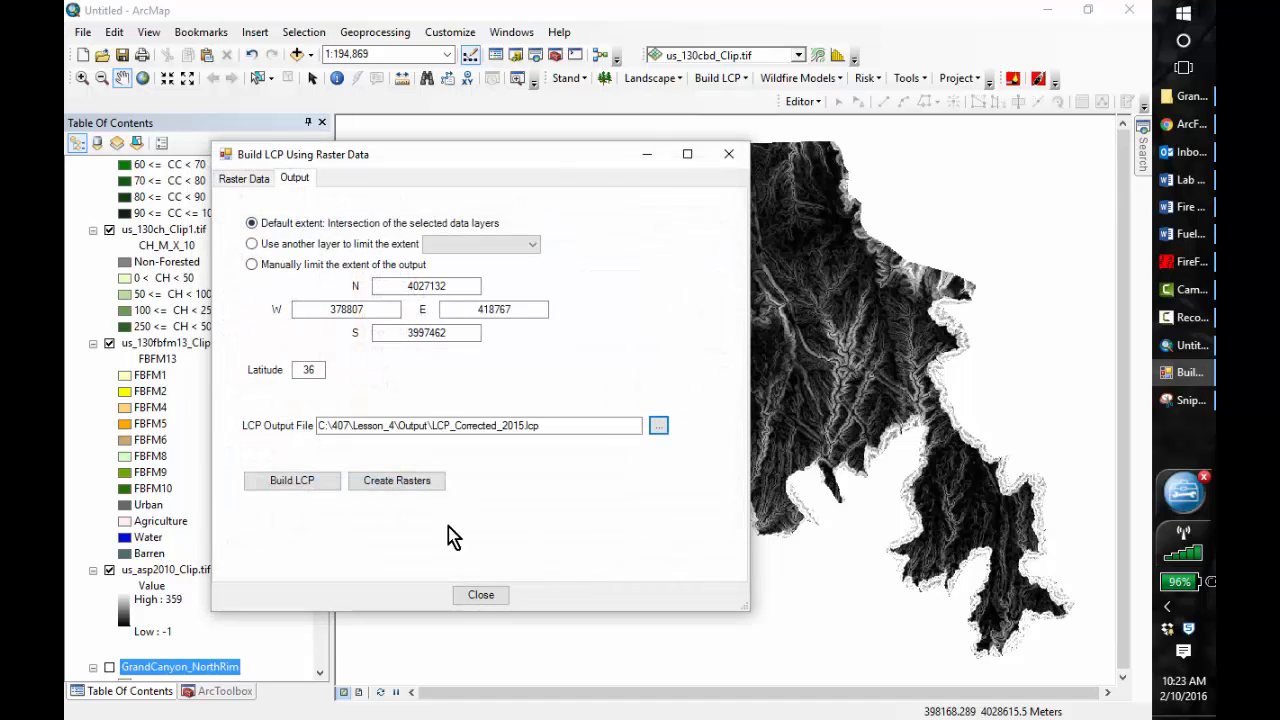
- Build the LCP file with the default extent and close the form once it has been written
{"action": "left_click", "coordinate": [318, 488]}
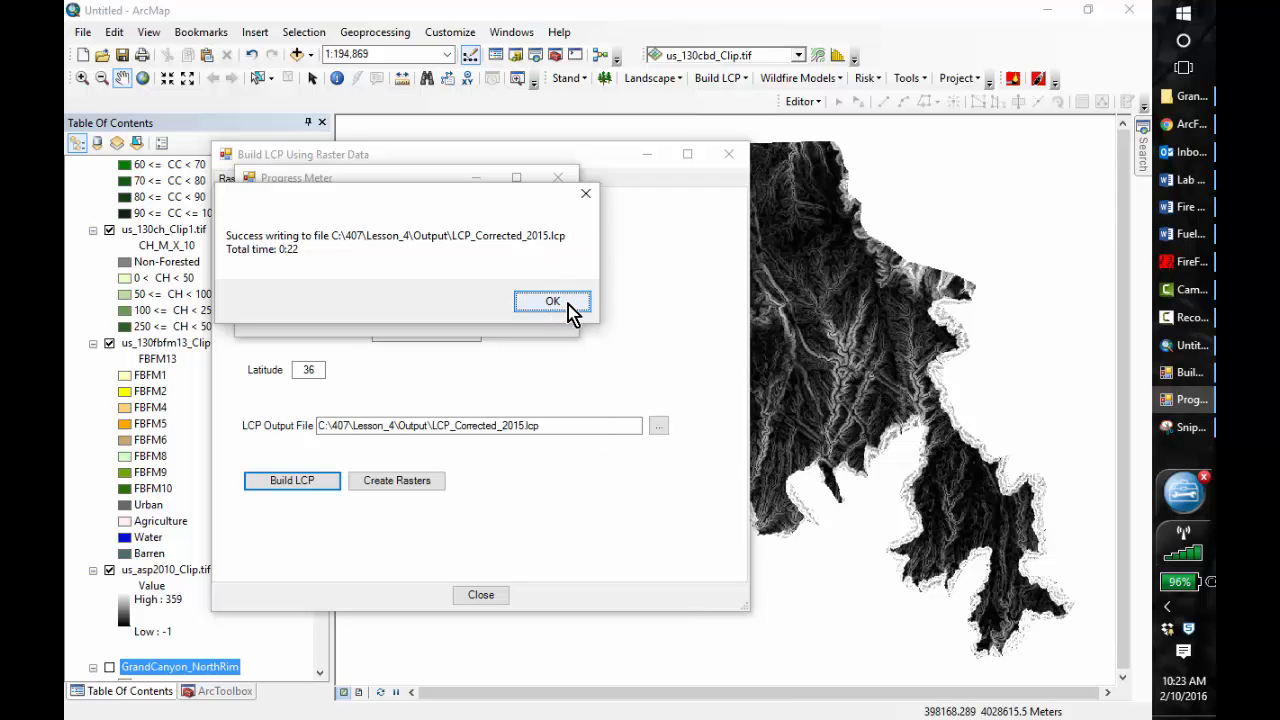
{"action": "left_click", "coordinate": [553, 302]}
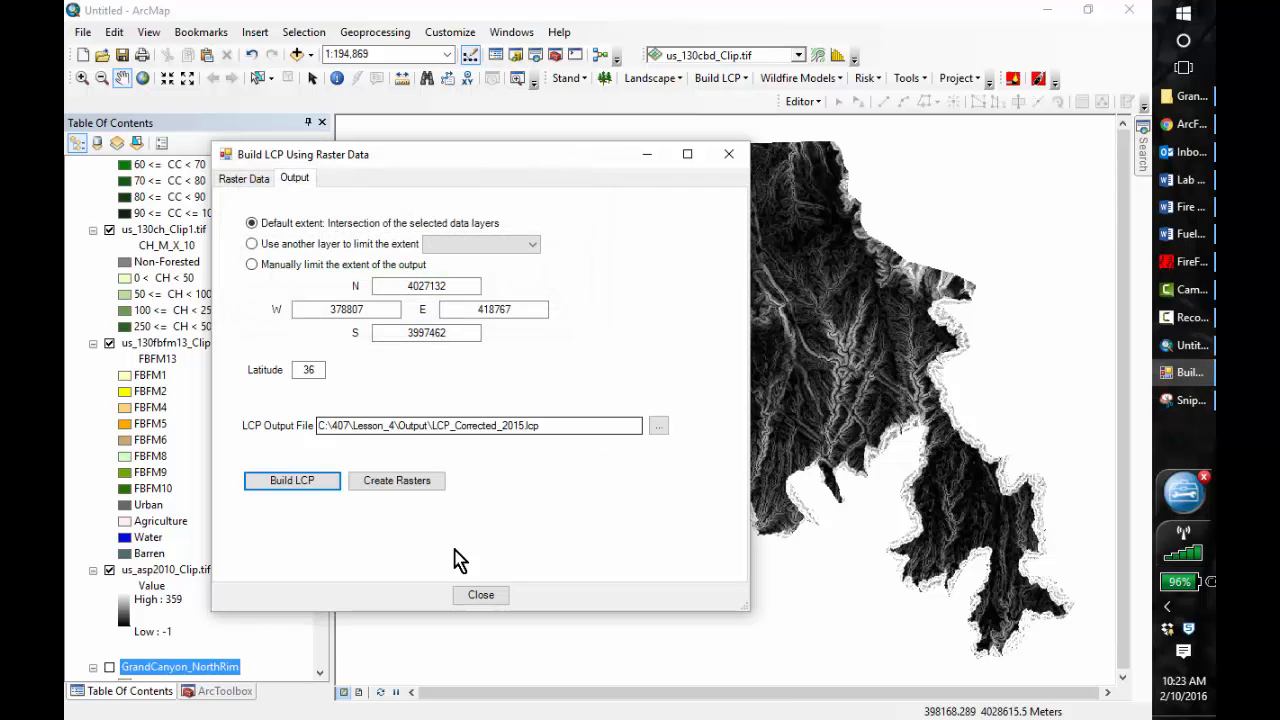
{"action": "left_click", "coordinate": [489, 598]}
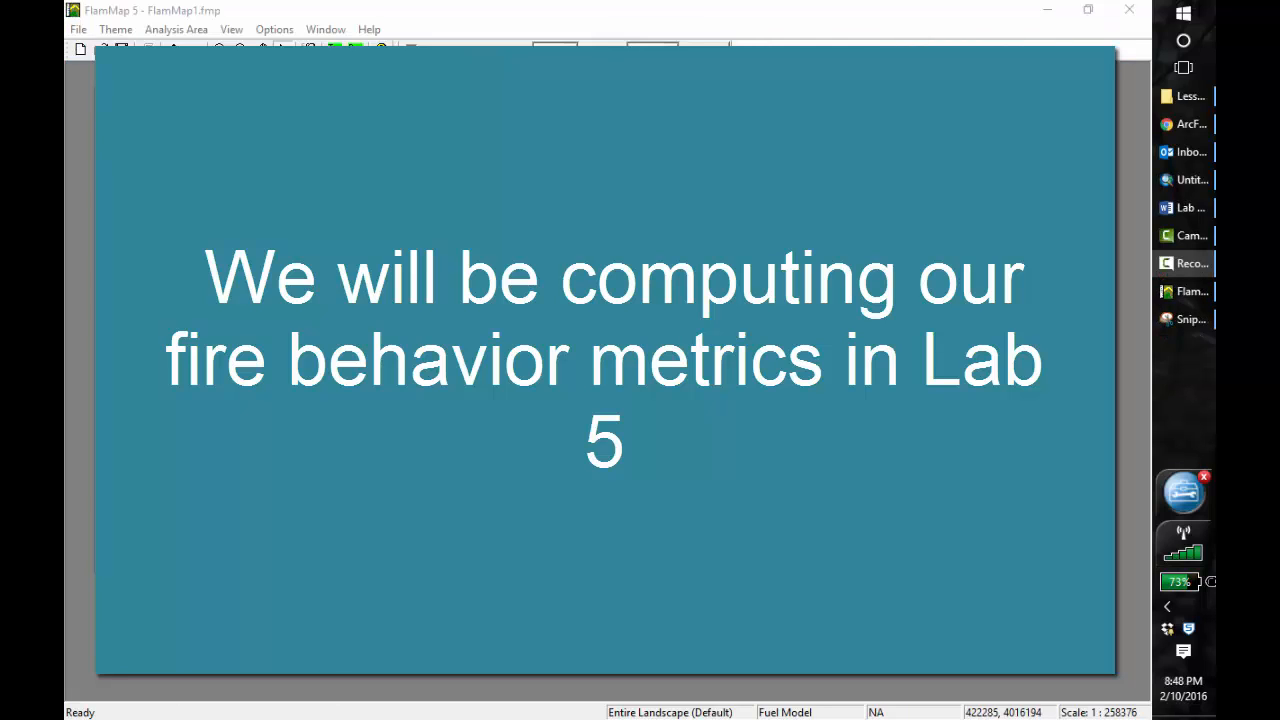
- Switch to ArcMap and add BurnSeverity_Entries from the BurnSeverity dataset of GrandCanyonData's Grand_Canyon_Fire_Data.gdb to the blank map
{"action": "mouse_move", "coordinate": [1187, 192]}
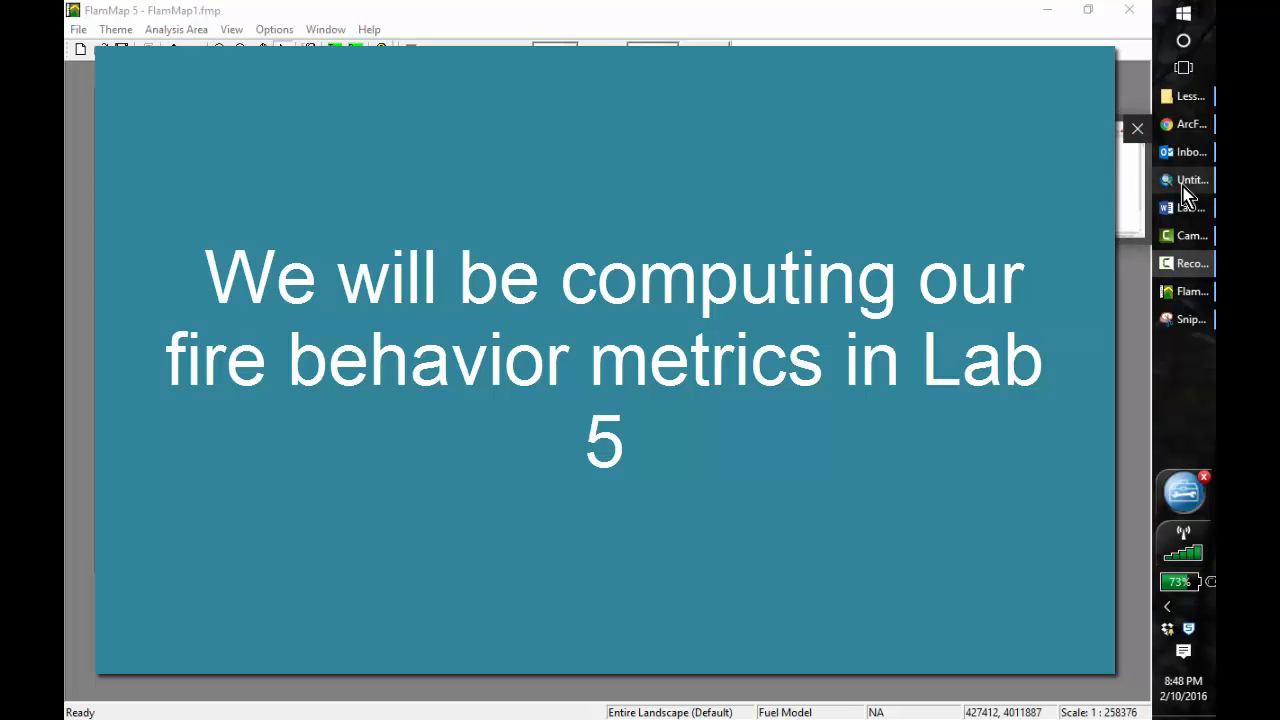
{"action": "left_click", "coordinate": [1185, 185]}
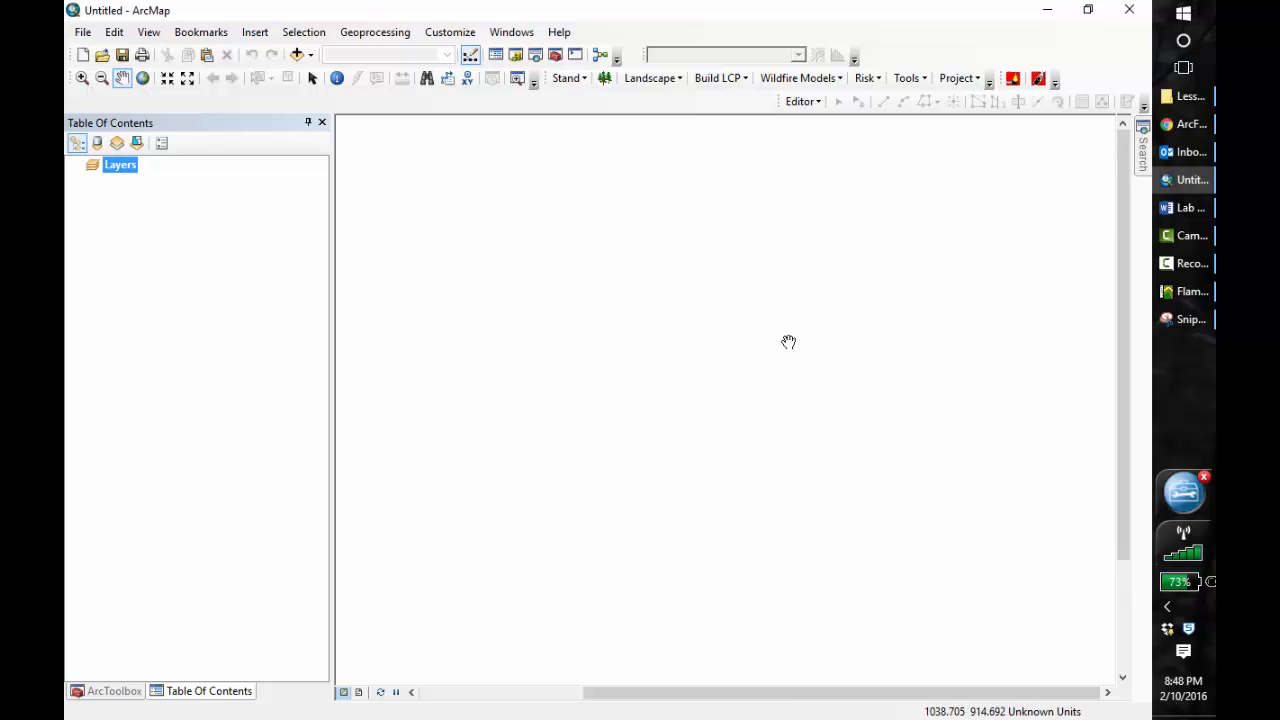
{"action": "left_click", "coordinate": [298, 56]}
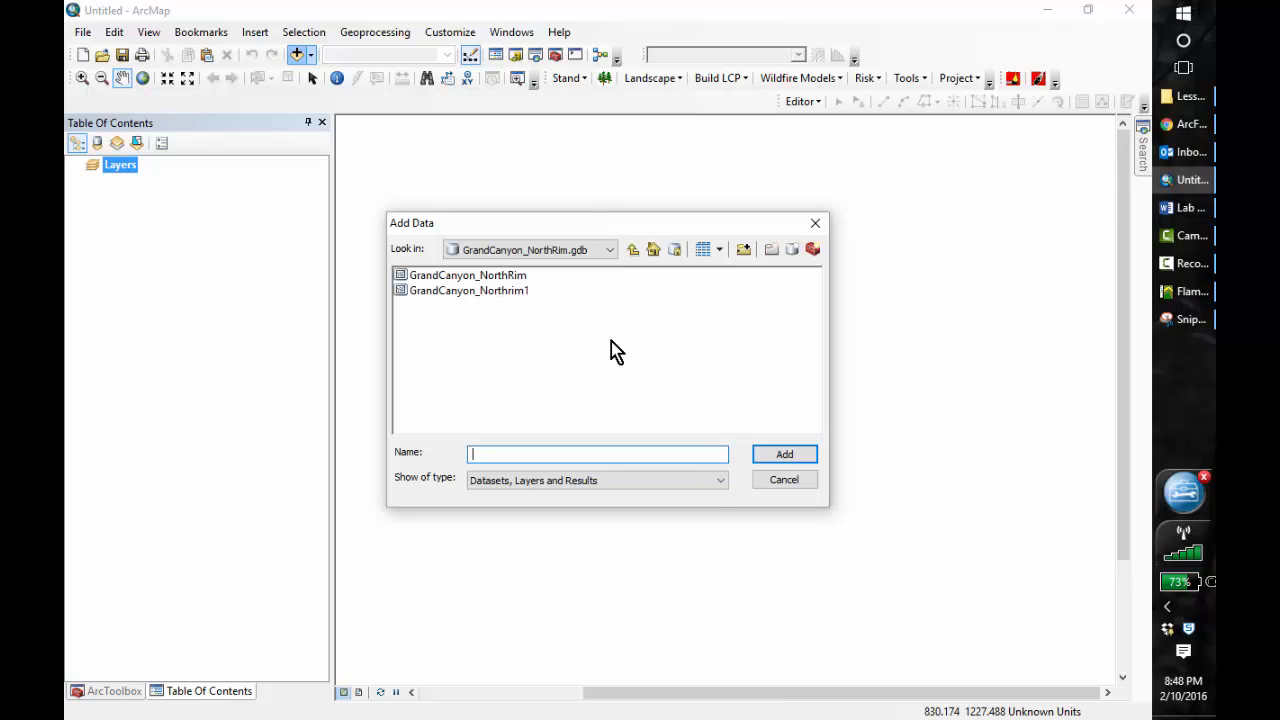
{"action": "left_click", "coordinate": [634, 250]}
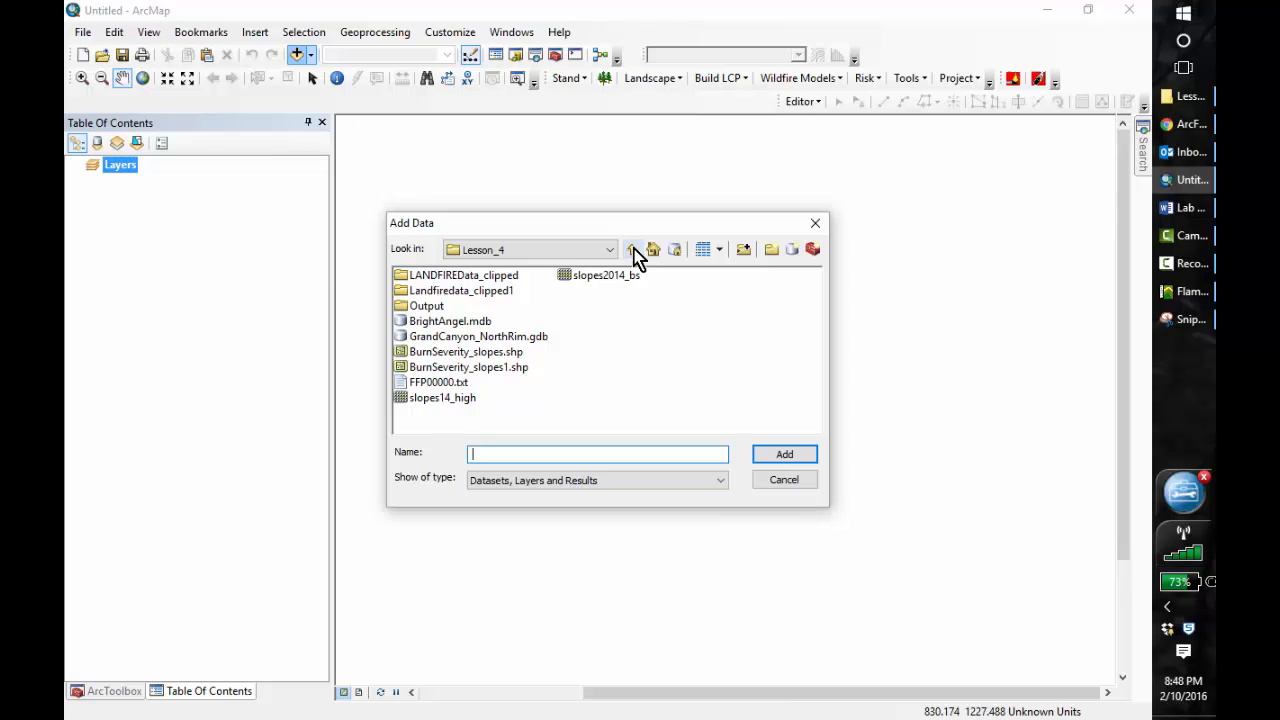
{"action": "left_click", "coordinate": [634, 251]}
{"action": "double_click", "coordinate": [474, 292]}
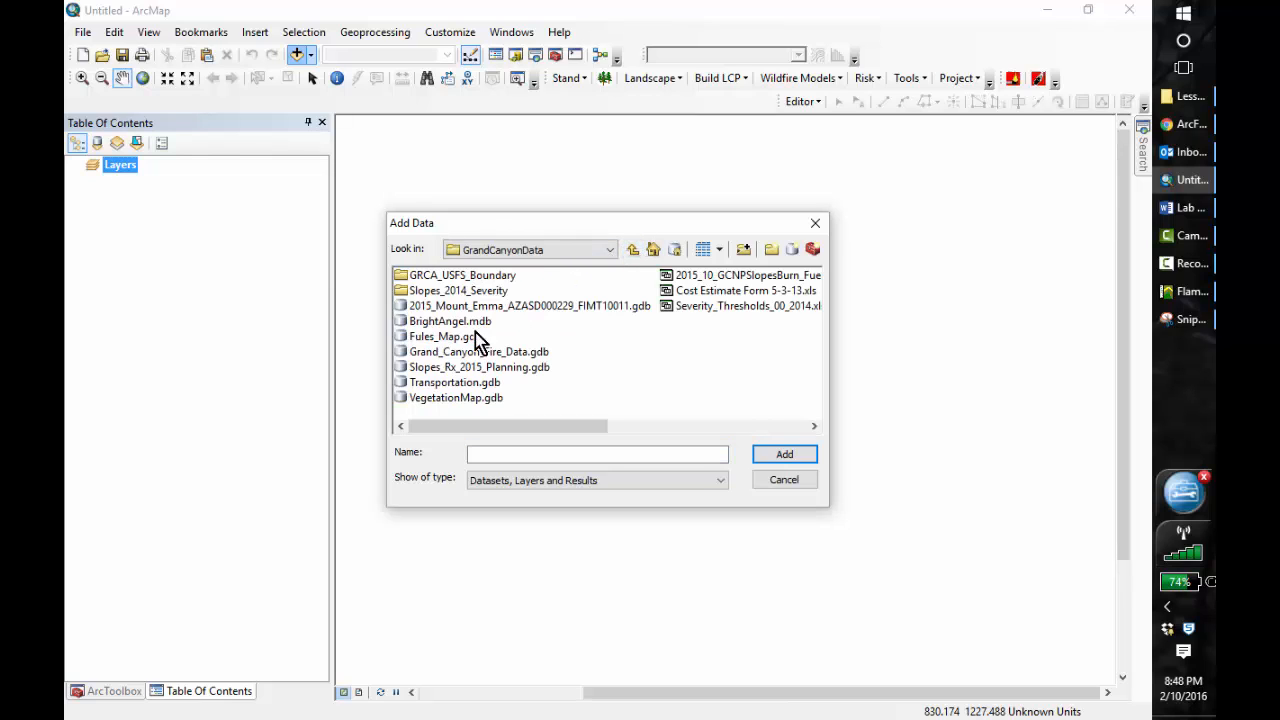
{"action": "double_click", "coordinate": [477, 352]}
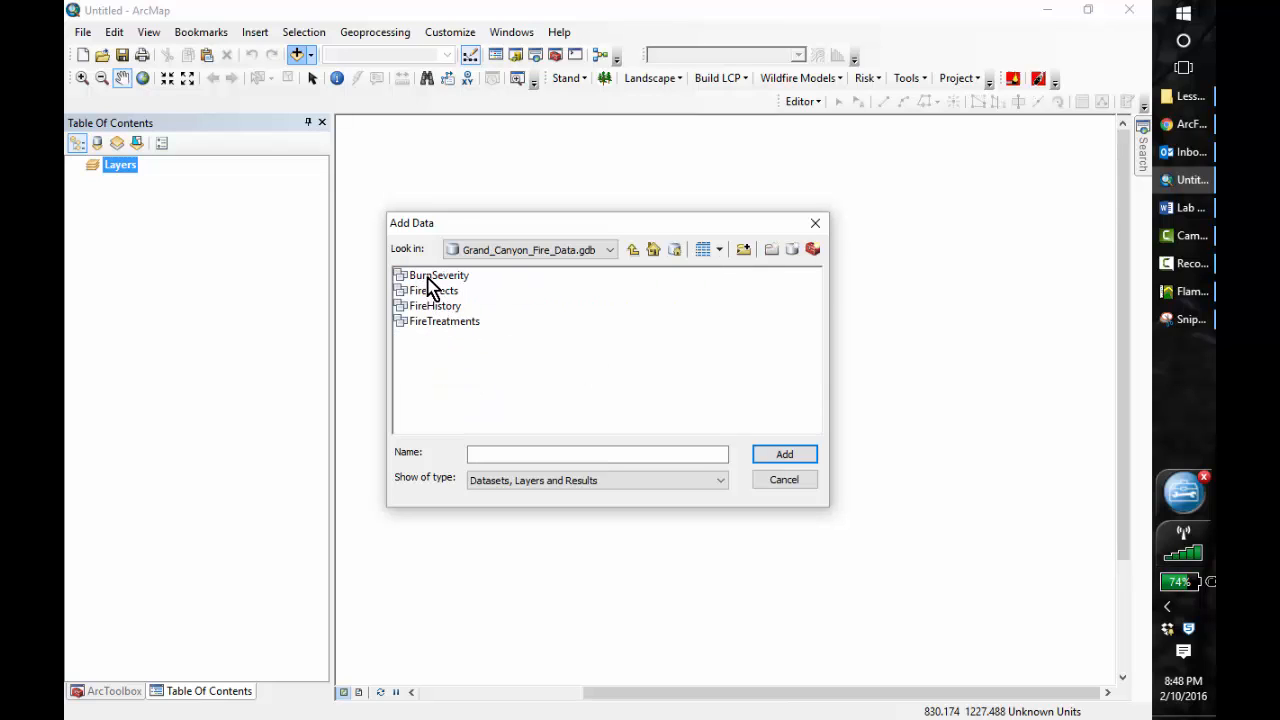
{"action": "double_click", "coordinate": [425, 276]}
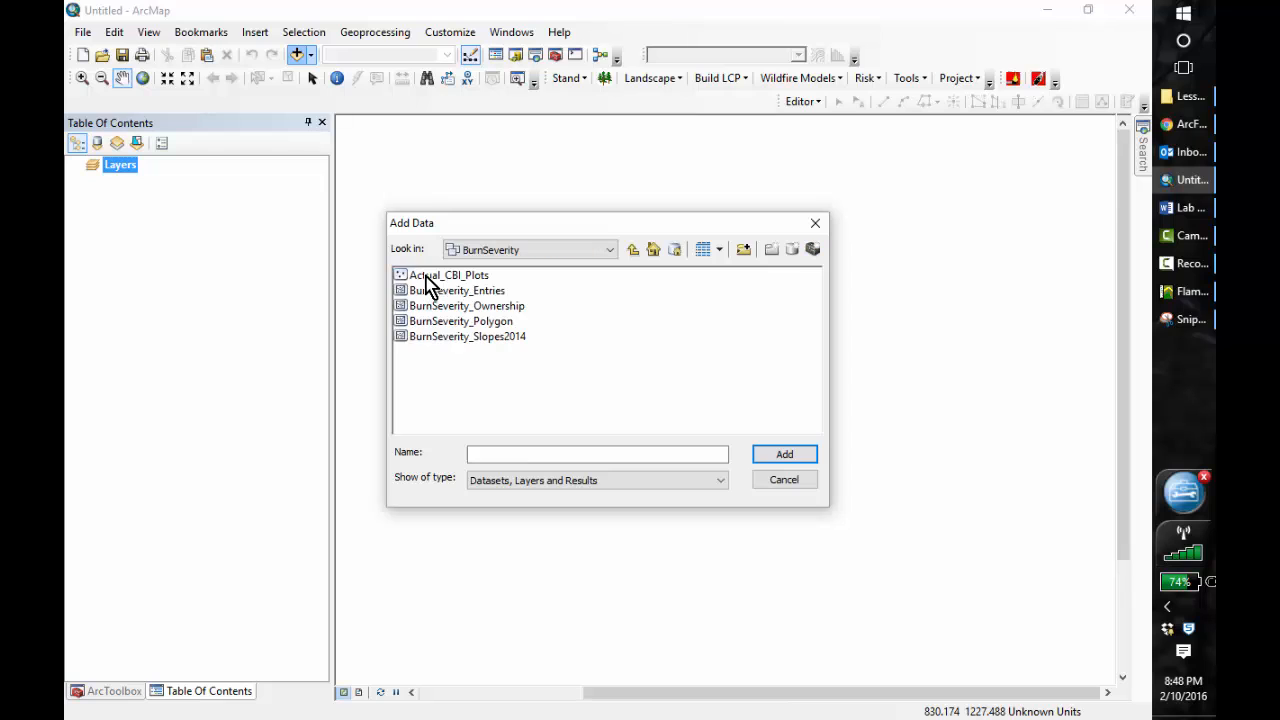
{"action": "left_click", "coordinate": [460, 291]}
{"action": "left_click", "coordinate": [784, 456]}
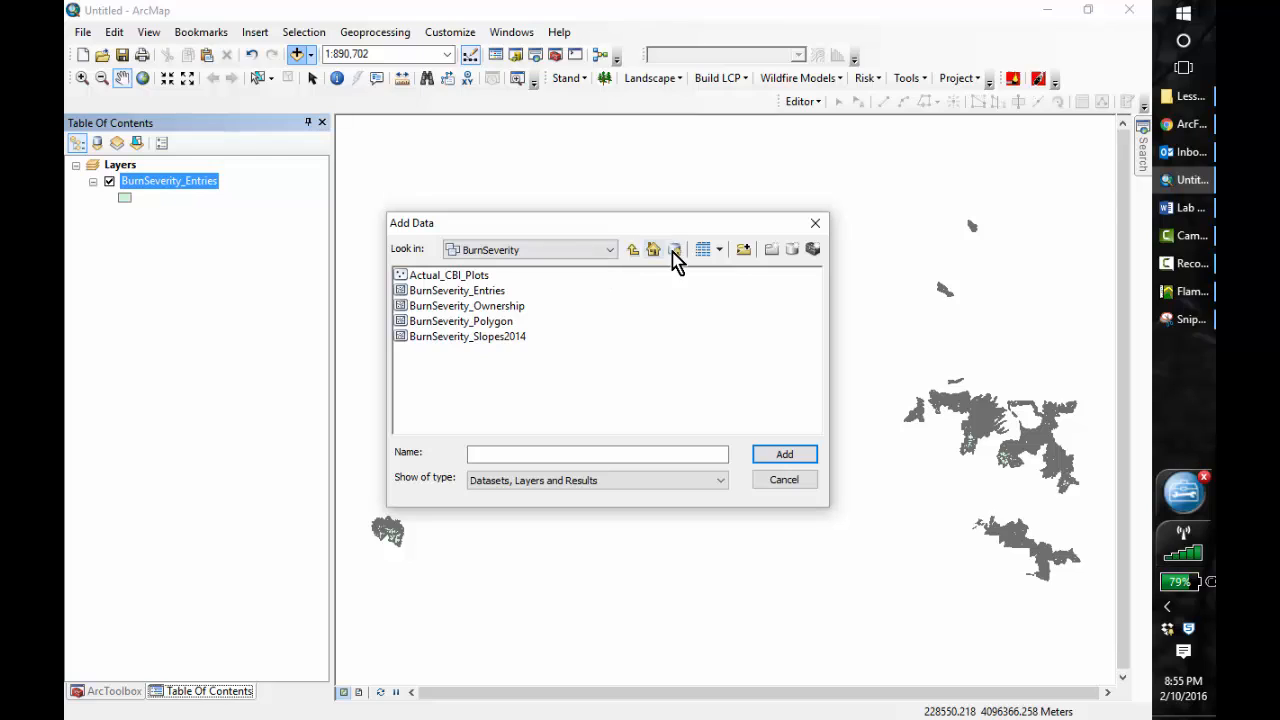
- Add the SlopesRx_completed feature class from the FireHistory dataset of Grand_Canyon_Fire_Data.gdb to the map
{"action": "left_click", "coordinate": [632, 250]}
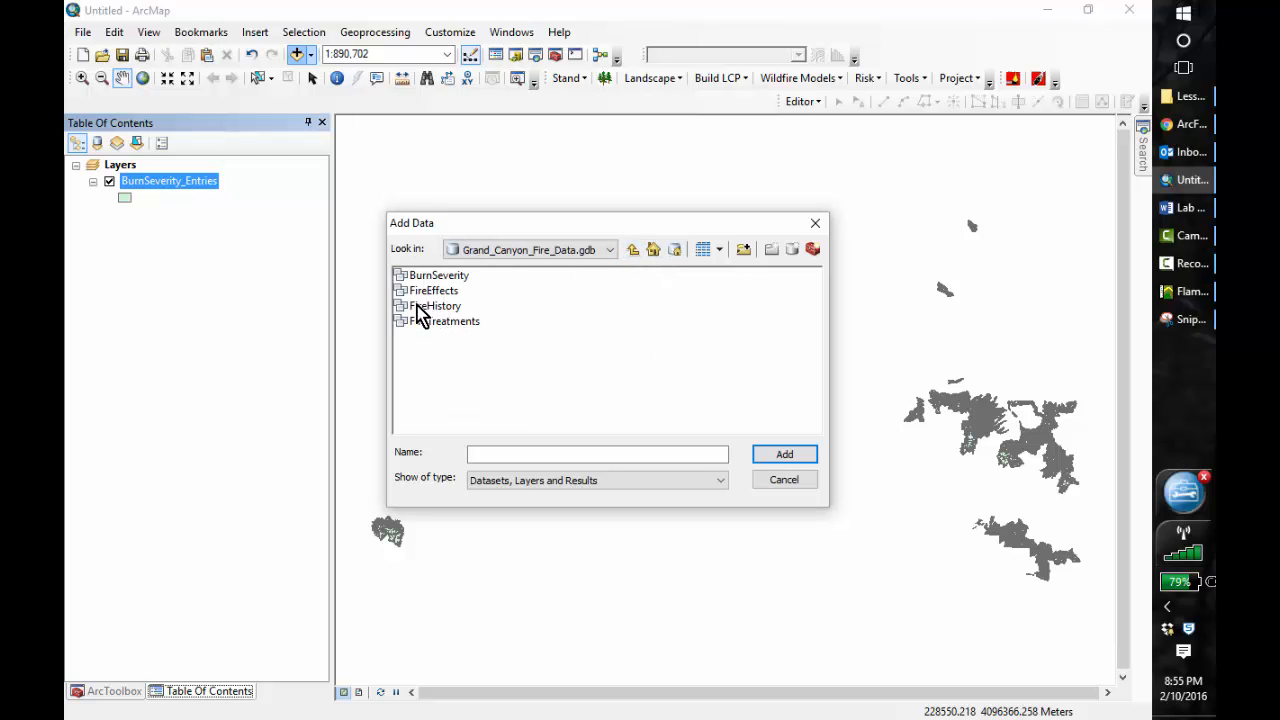
{"action": "double_click", "coordinate": [418, 308]}
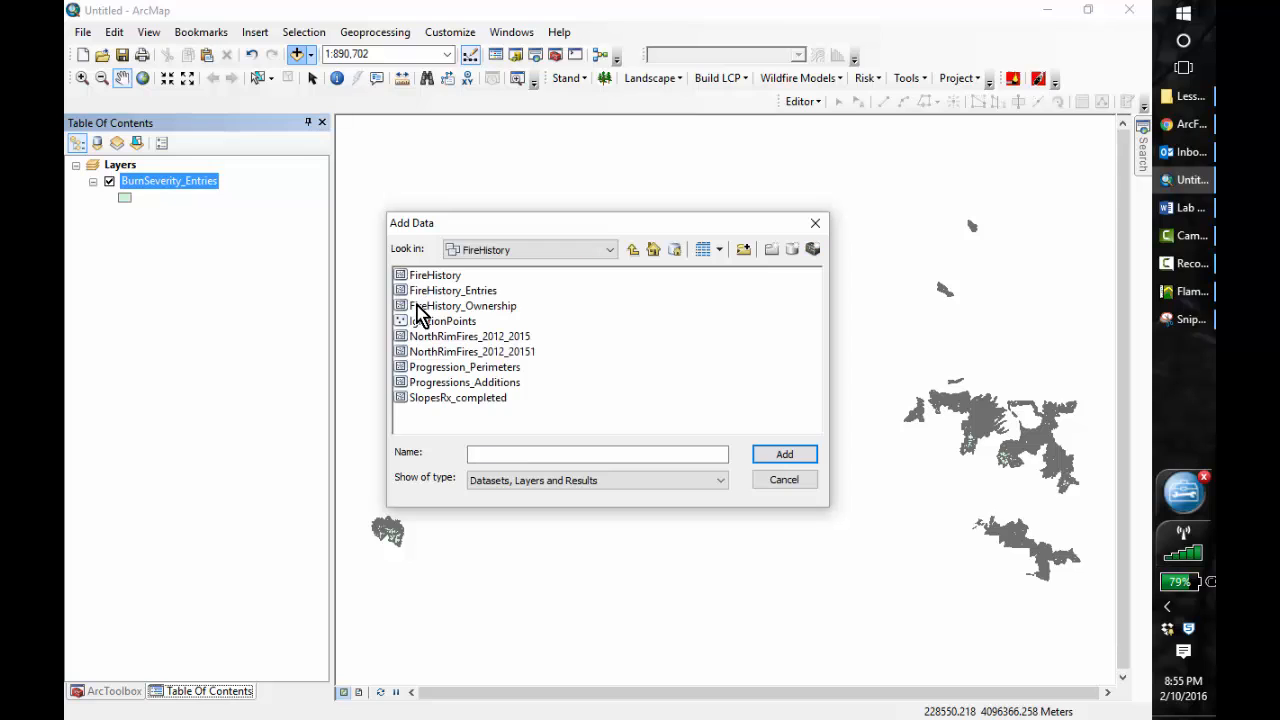
{"action": "left_click", "coordinate": [456, 399]}
{"action": "left_click", "coordinate": [783, 458]}
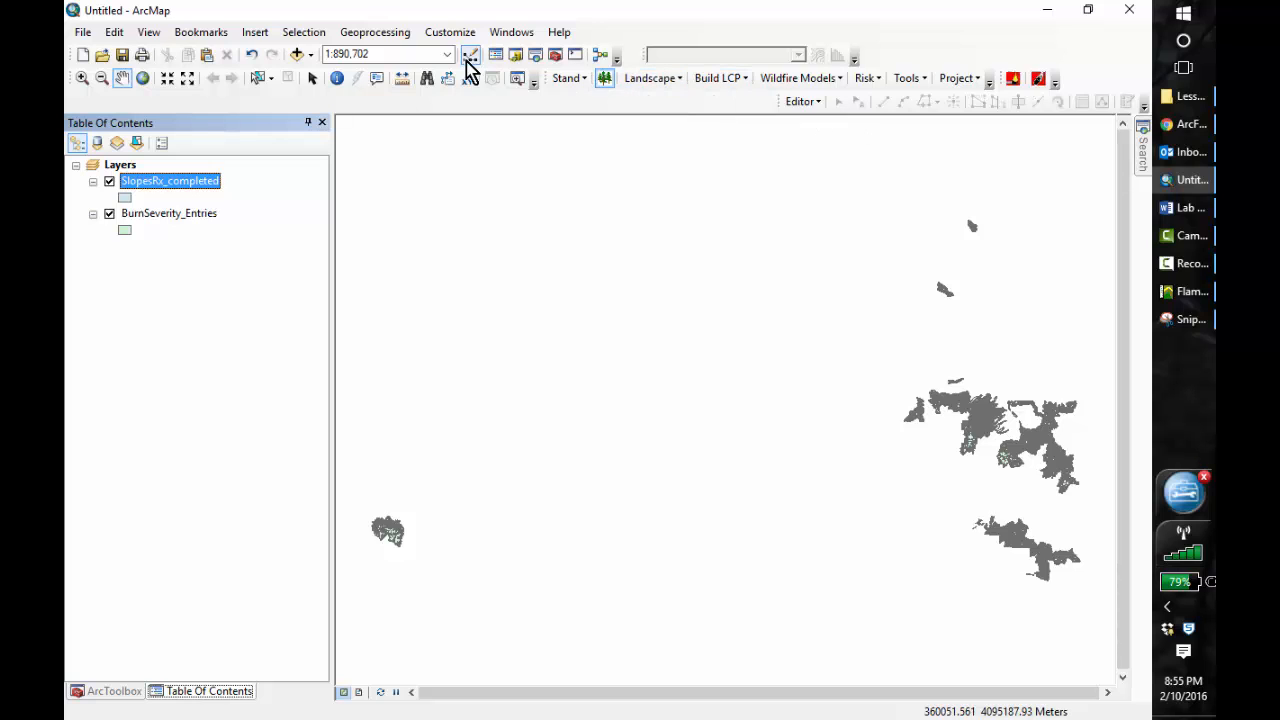
- Add the fbfm40_adj15 raster from the LANDFIREData_clipped folder in Lesson_4 to the map
{"action": "left_click", "coordinate": [298, 55]}
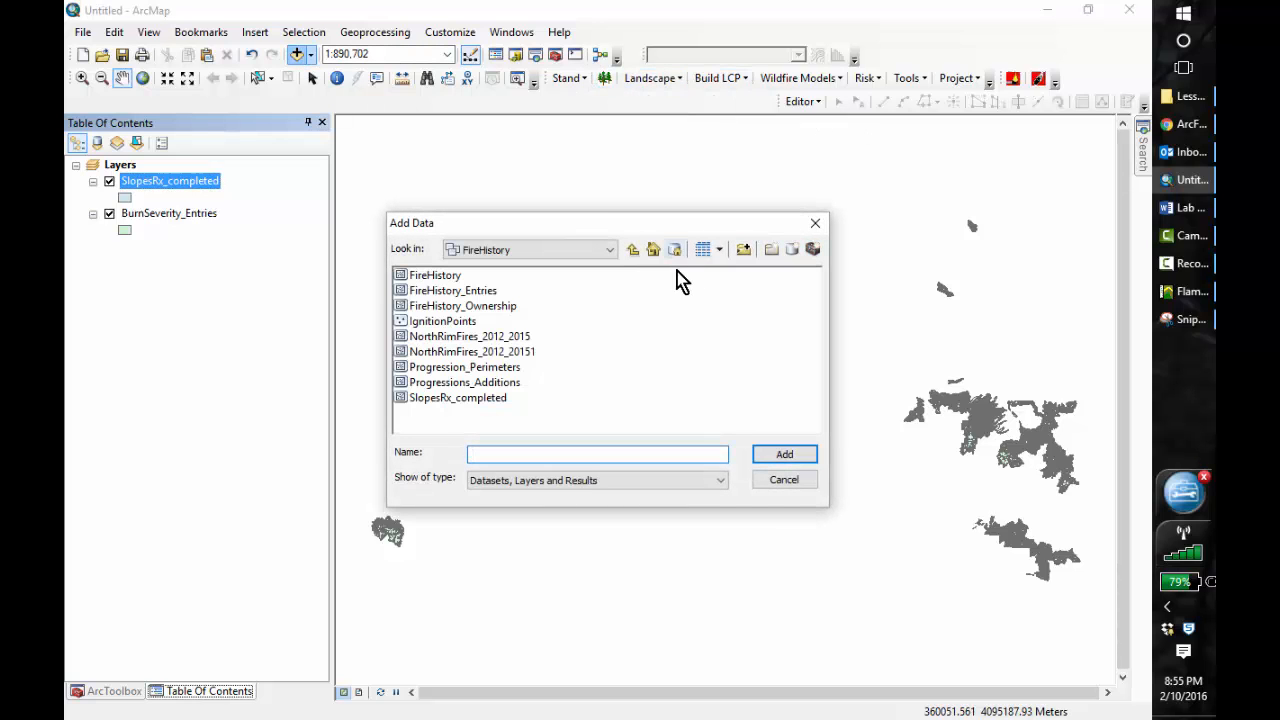
{"action": "left_click", "coordinate": [633, 250]}
{"action": "left_click", "coordinate": [633, 250]}
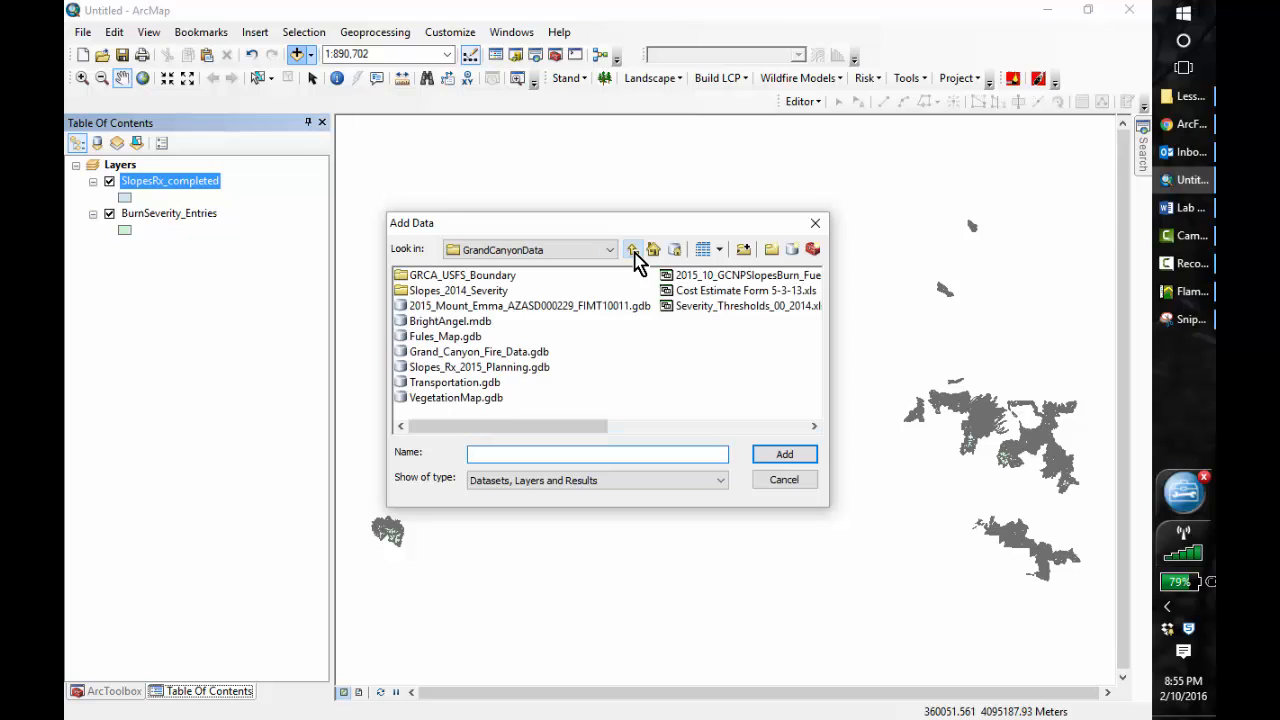
{"action": "left_click", "coordinate": [633, 250]}
{"action": "double_click", "coordinate": [430, 367]}
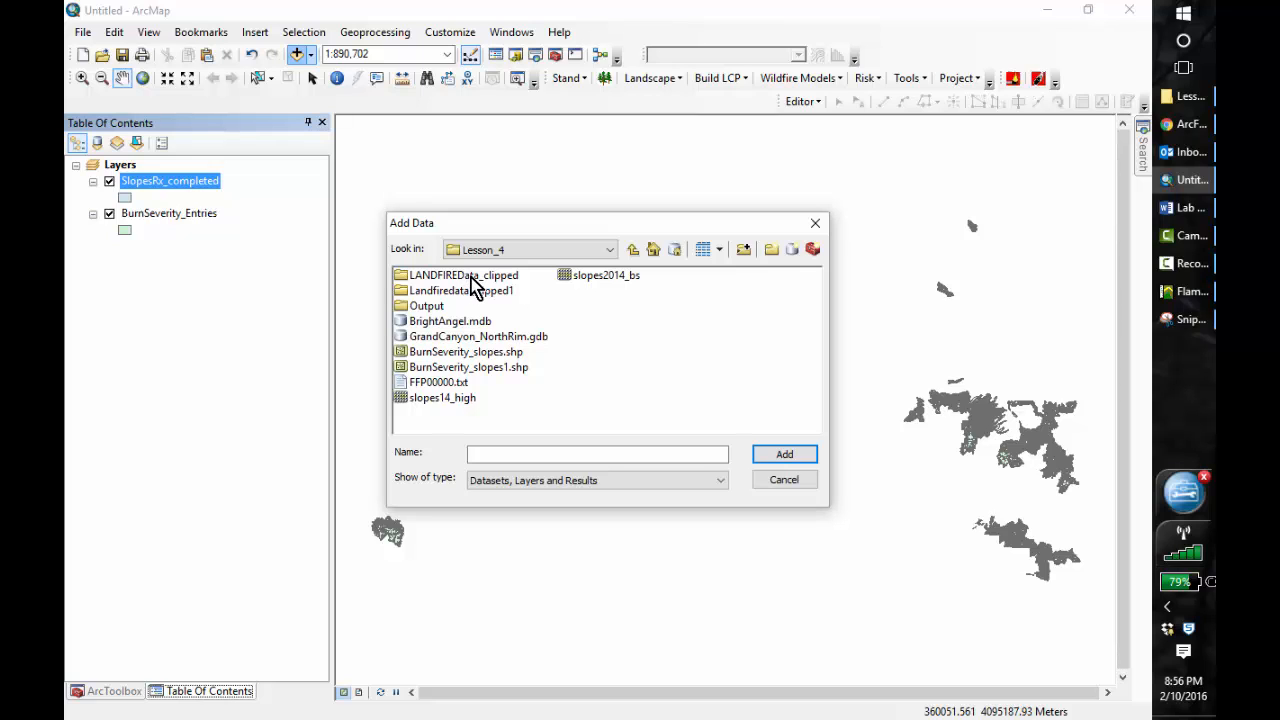
{"action": "double_click", "coordinate": [471, 279]}
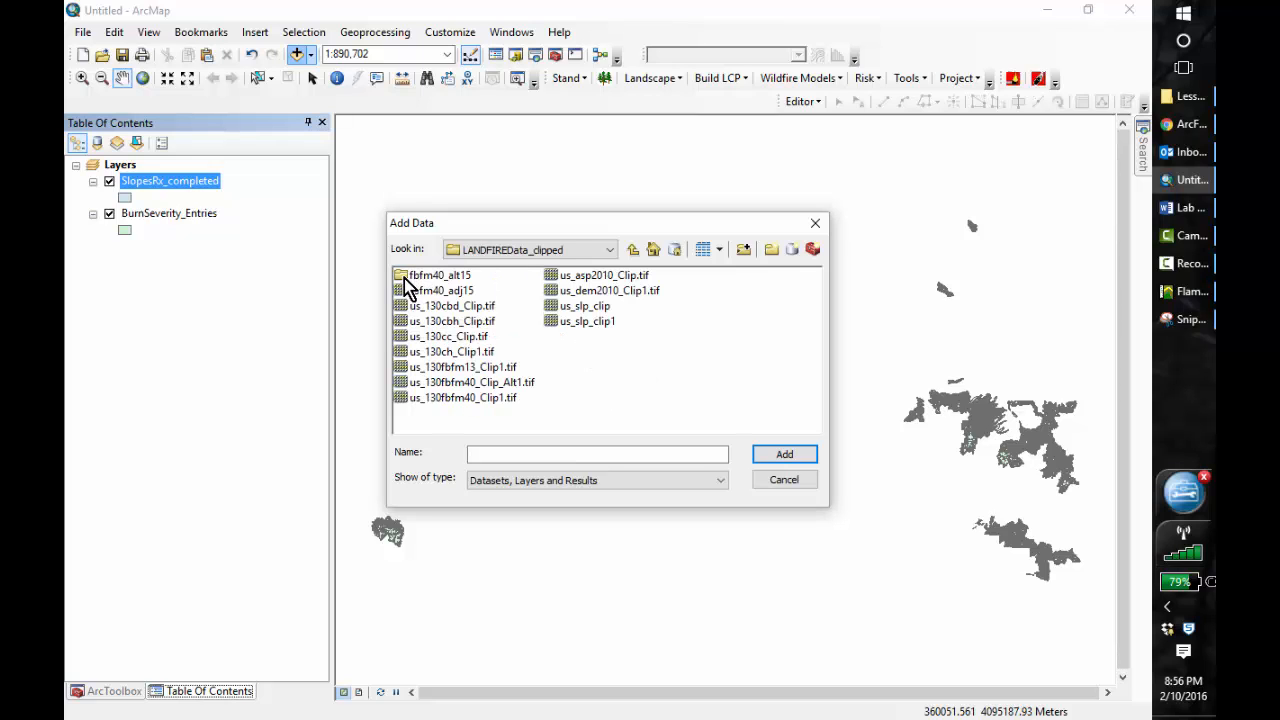
{"action": "left_click", "coordinate": [444, 294]}
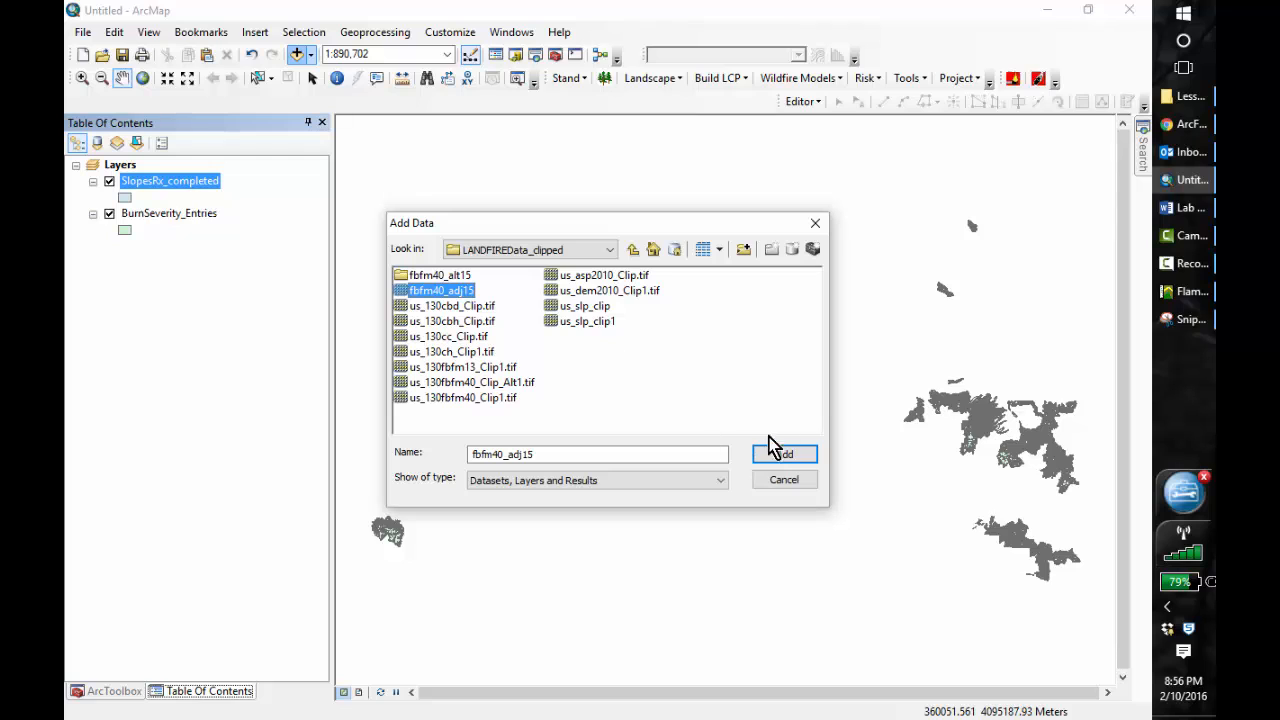
{"action": "left_click", "coordinate": [792, 458]}
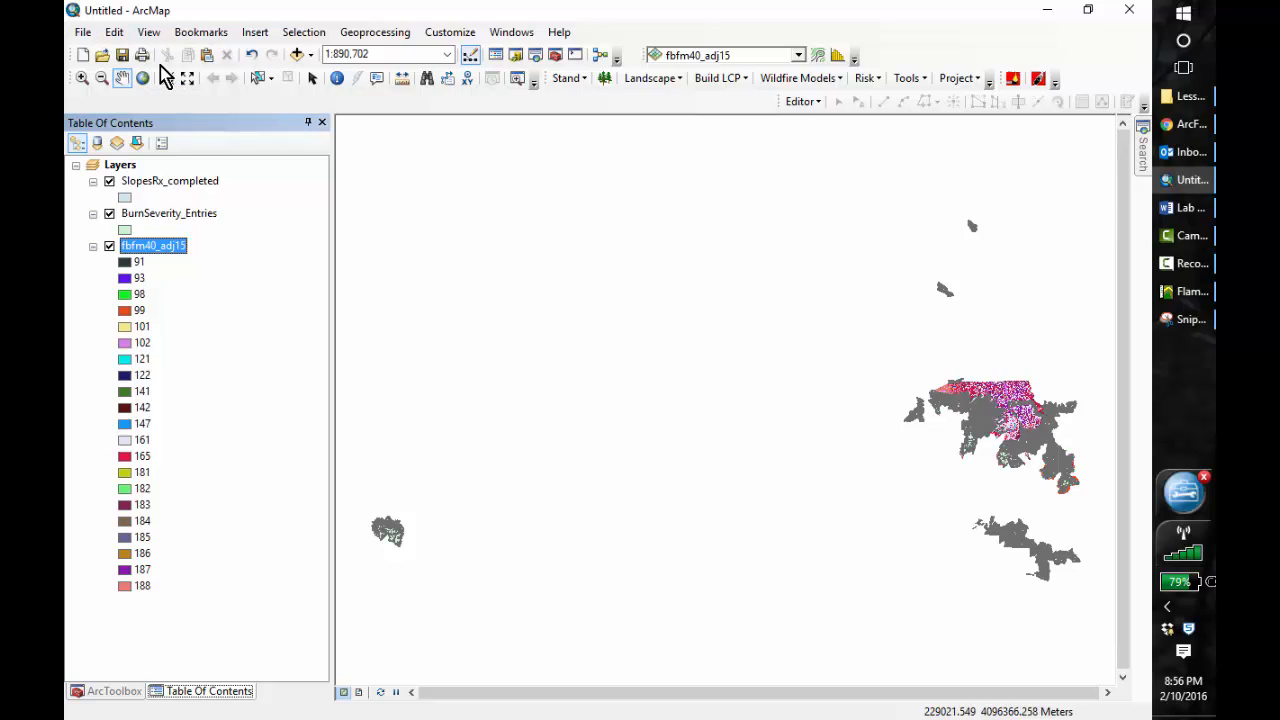
- Open the BurnSeverity_Entries attribute table over the fuel model raster's area and widen it to show the Type and Severity columns
{"action": "left_click", "coordinate": [82, 78]}
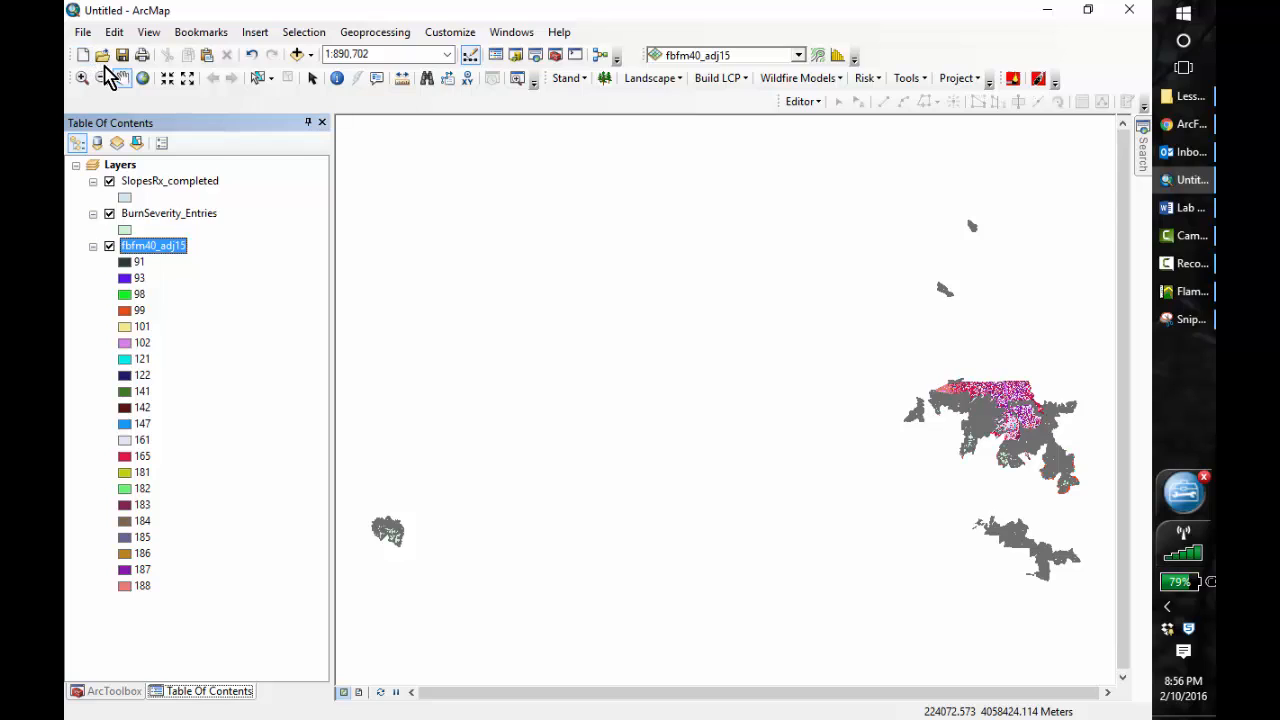
{"action": "left_click", "coordinate": [81, 80]}
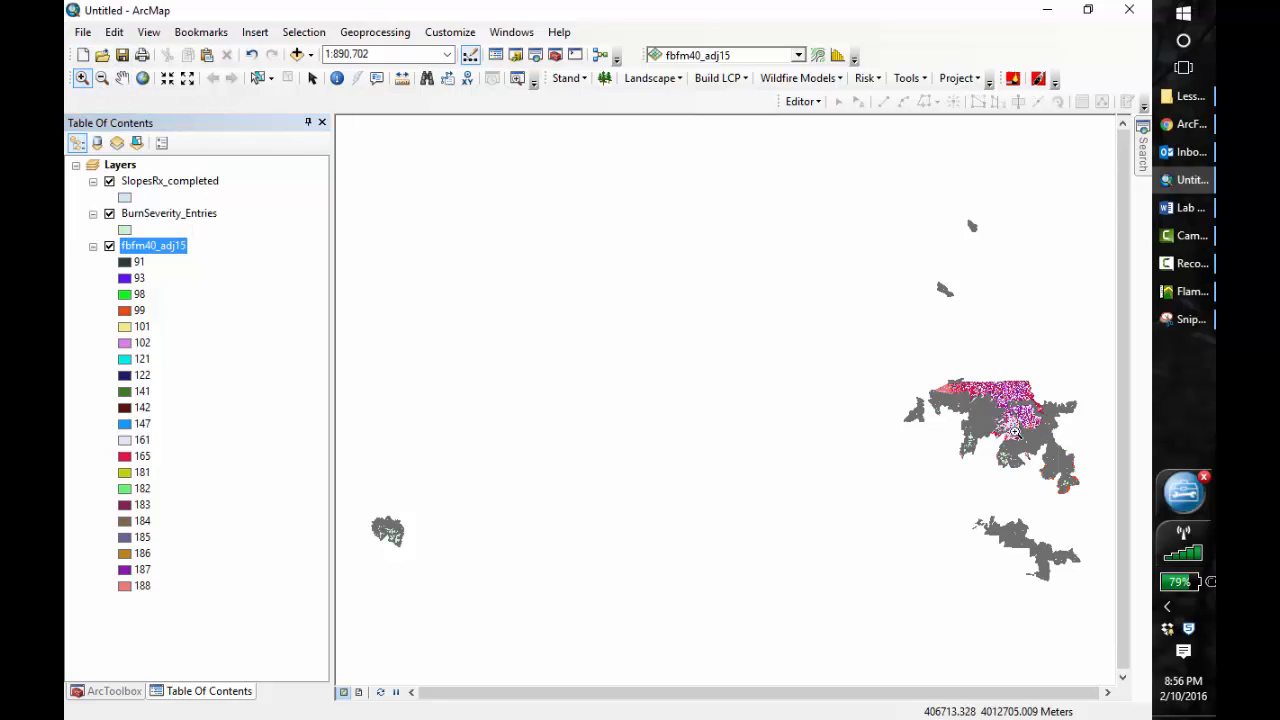
{"action": "left_click_drag", "start_coordinate": [922, 350], "coordinate": [1062, 460]}
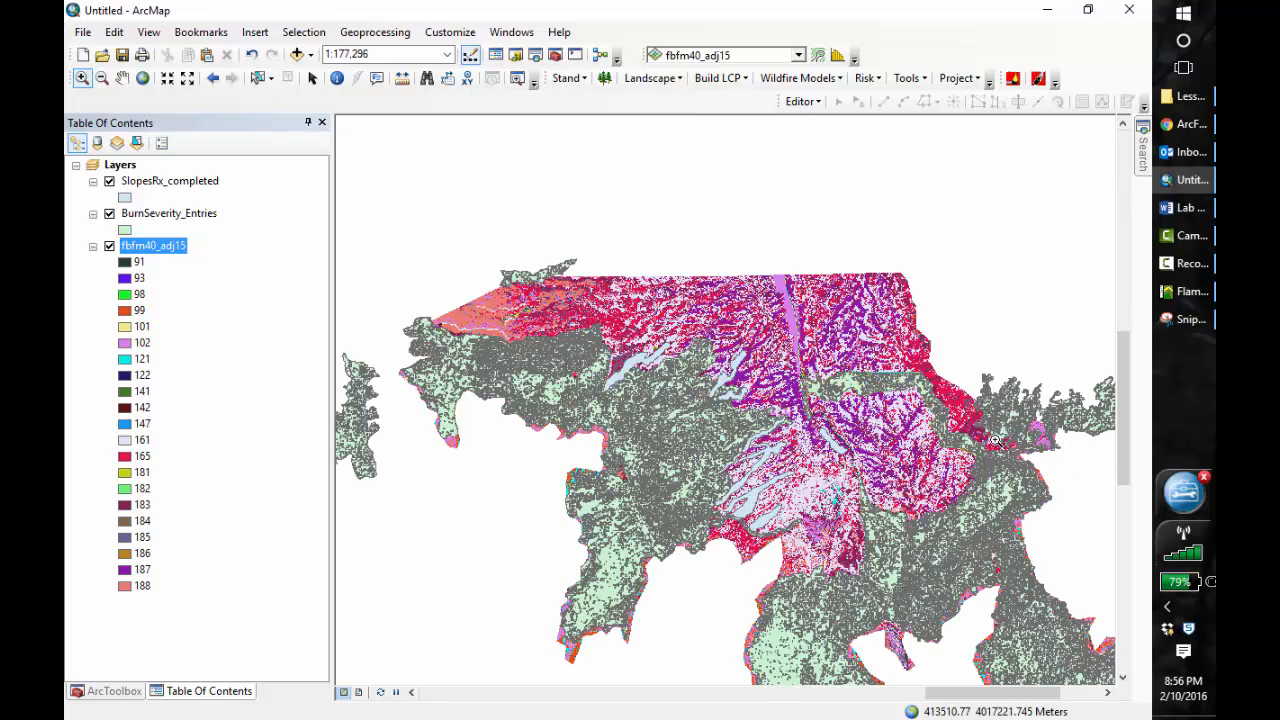
{"action": "left_click", "coordinate": [121, 78]}
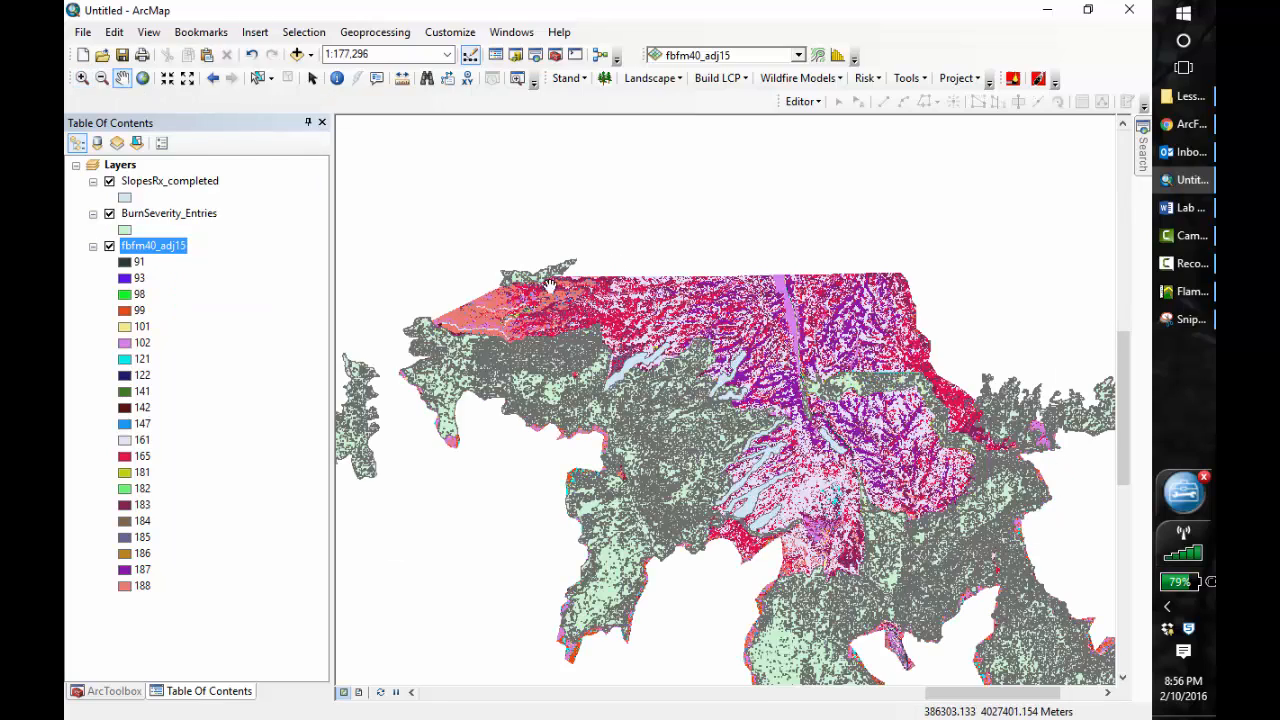
{"action": "left_click_drag", "start_coordinate": [666, 433], "coordinate": [618, 339]}
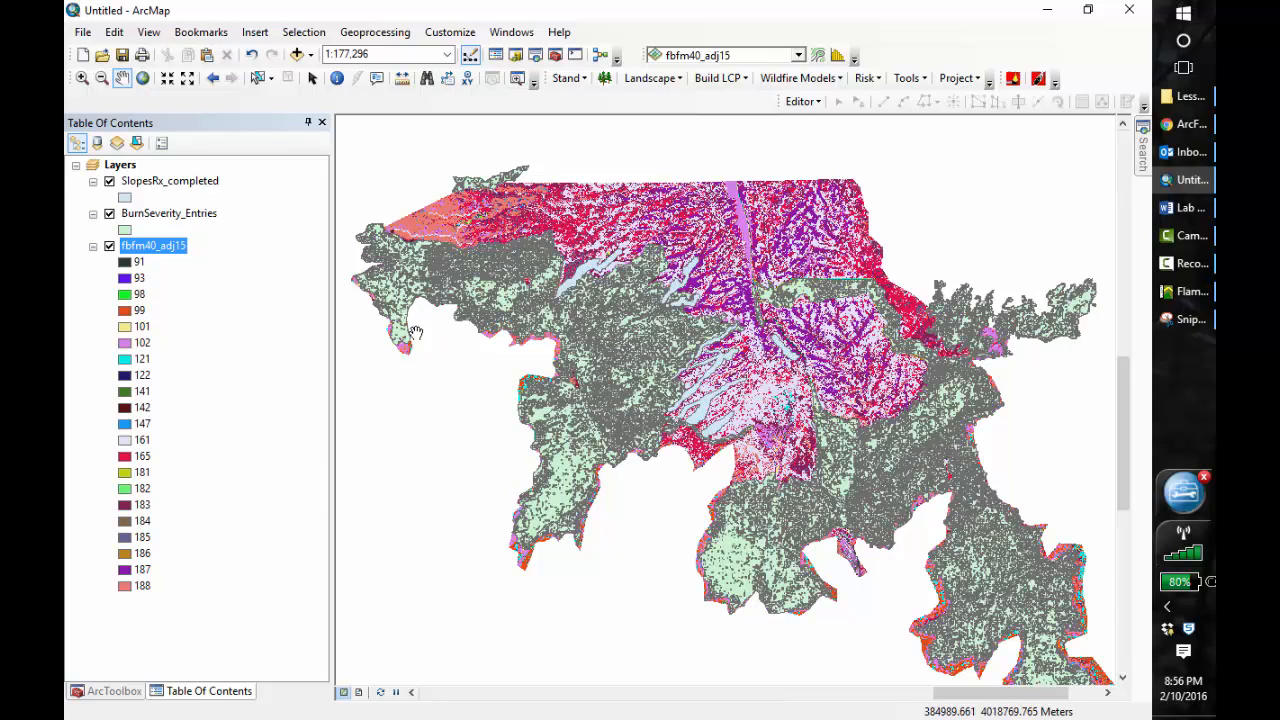
{"action": "right_click", "coordinate": [168, 214]}
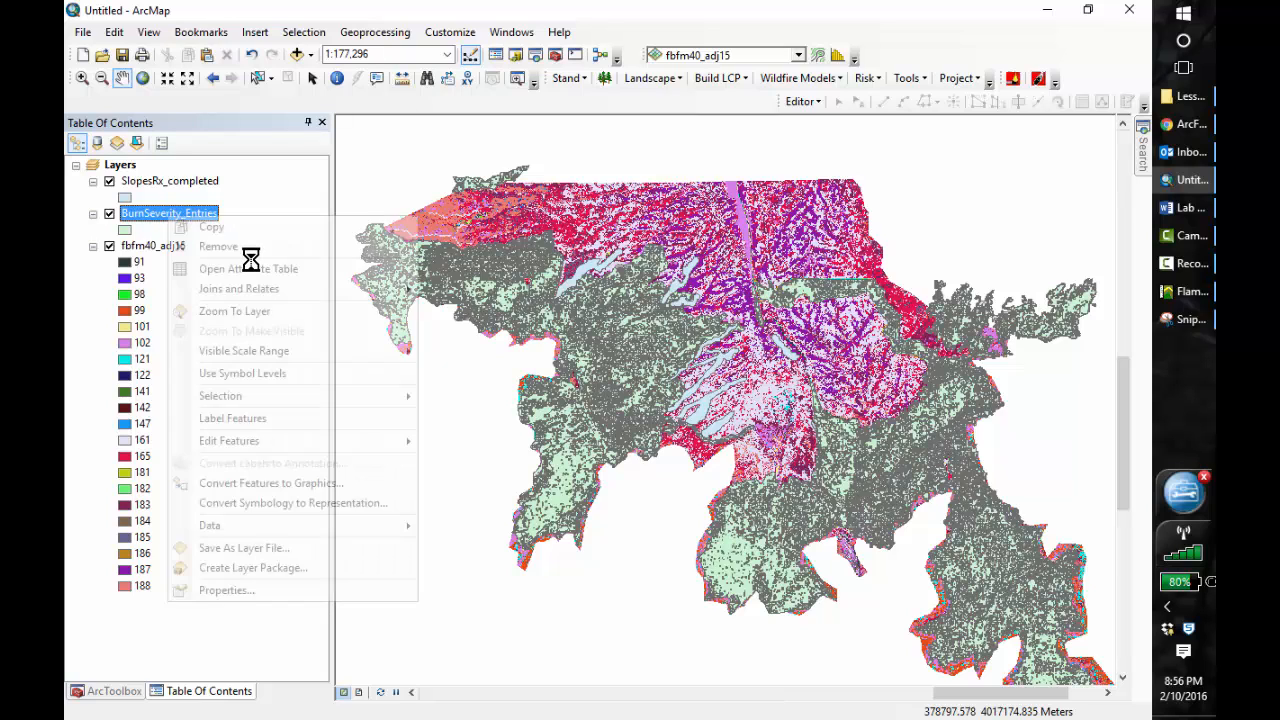
{"action": "left_click", "coordinate": [252, 269]}
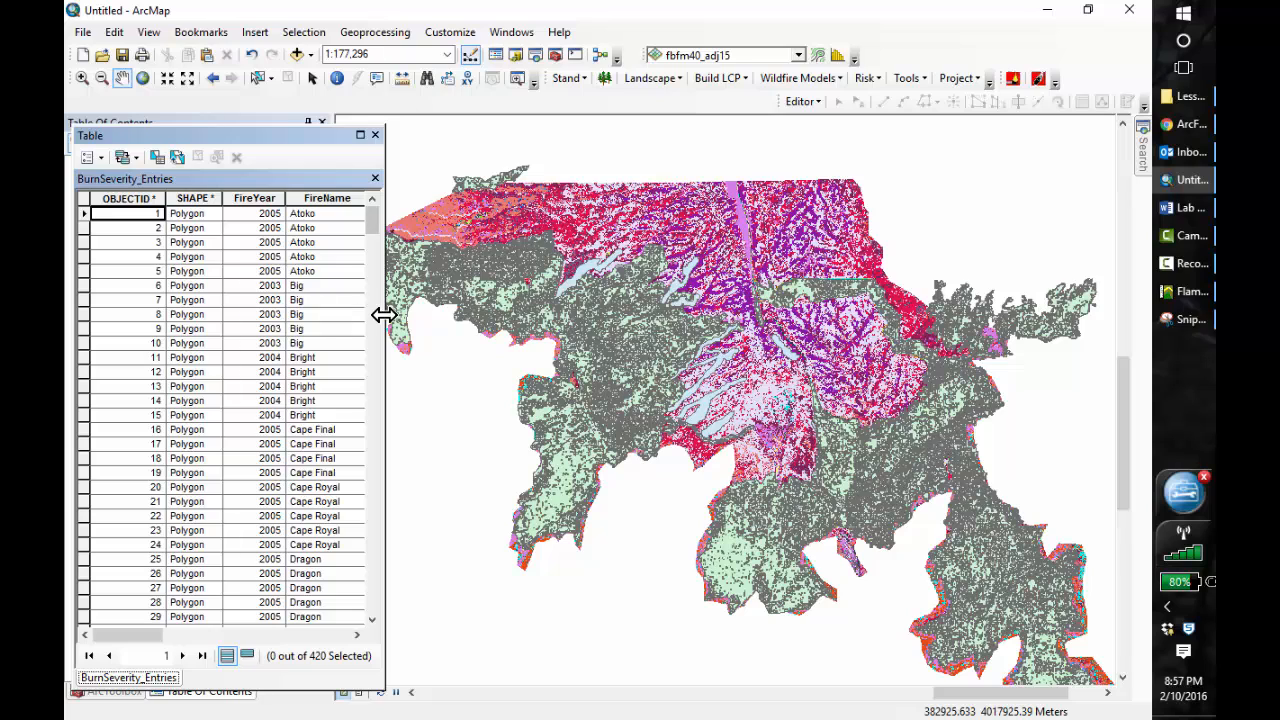
{"action": "left_click_drag", "start_coordinate": [384, 314], "coordinate": [585, 318]}
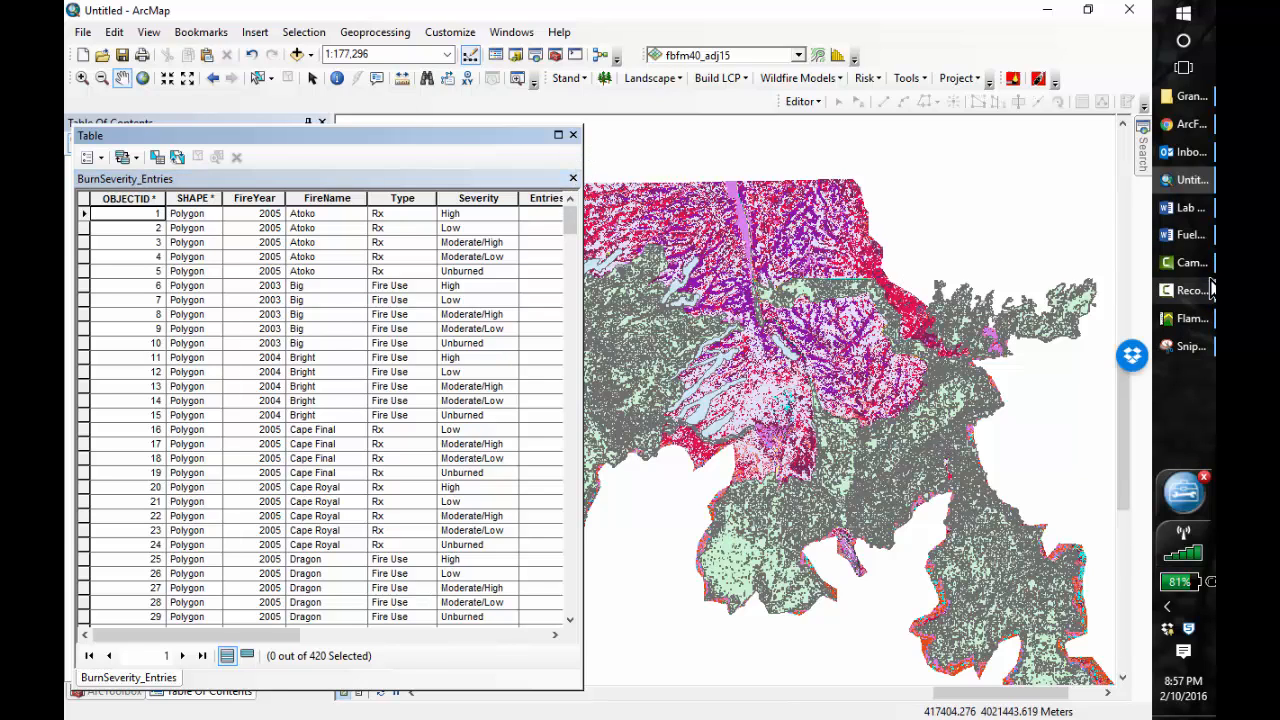
- Examine the pre- and post-fire fuel models by severity in Word's Fuels in the Slopes Unit.docx, ending in ArcMap with the table clear of the layer list
{"action": "left_click", "coordinate": [1190, 234]}
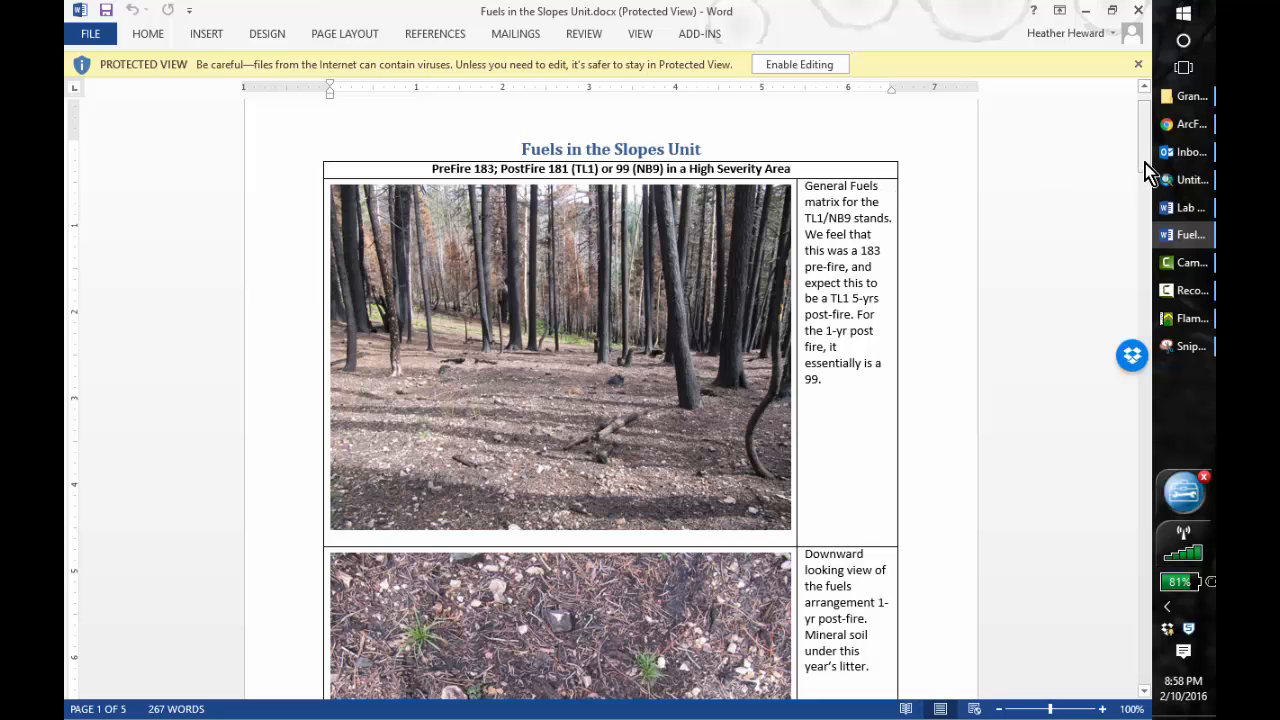
{"action": "left_click_drag", "start_coordinate": [1148, 155], "coordinate": [1154, 256]}
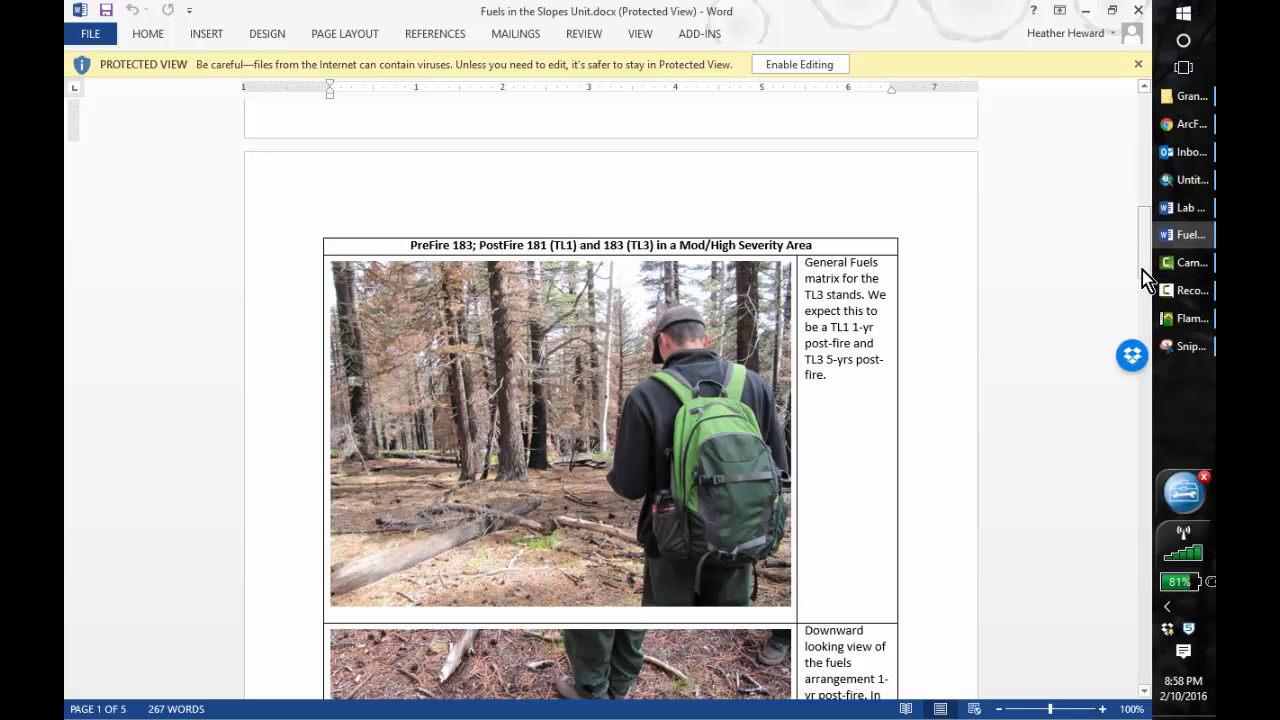
{"action": "left_click_drag", "start_coordinate": [1142, 270], "coordinate": [1160, 404]}
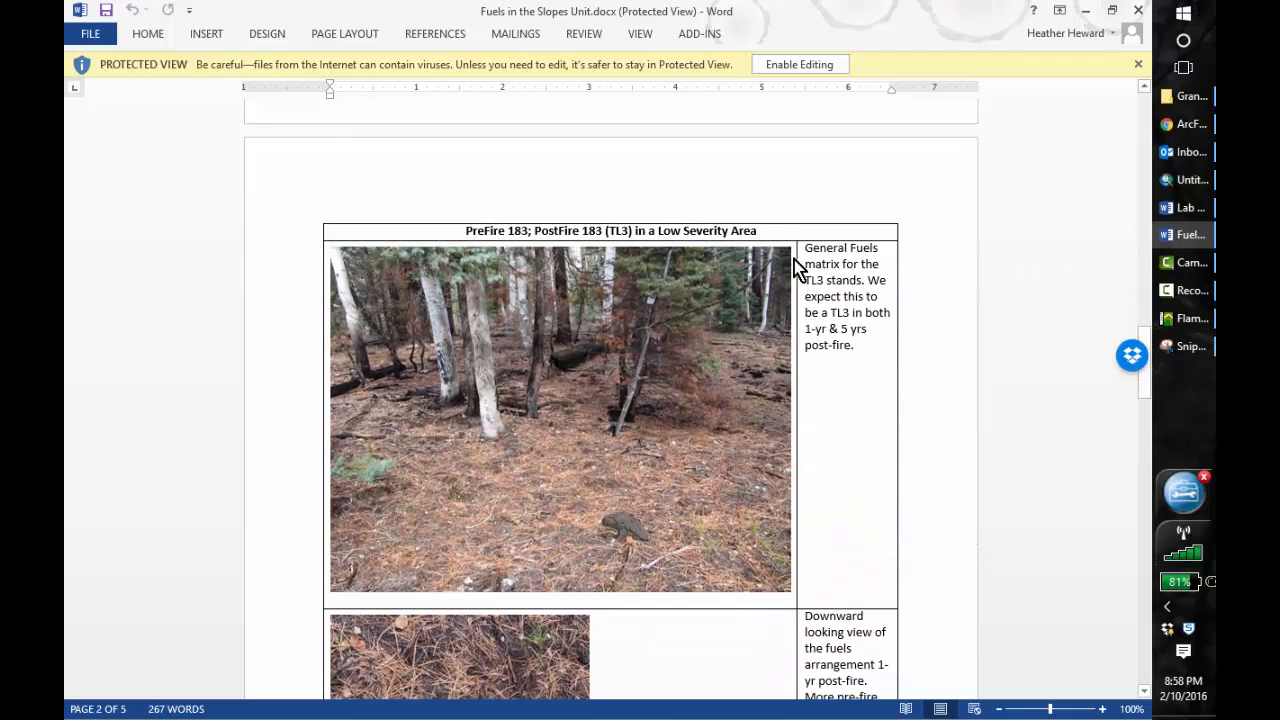
{"action": "left_click_drag", "start_coordinate": [1144, 392], "coordinate": [1146, 410]}
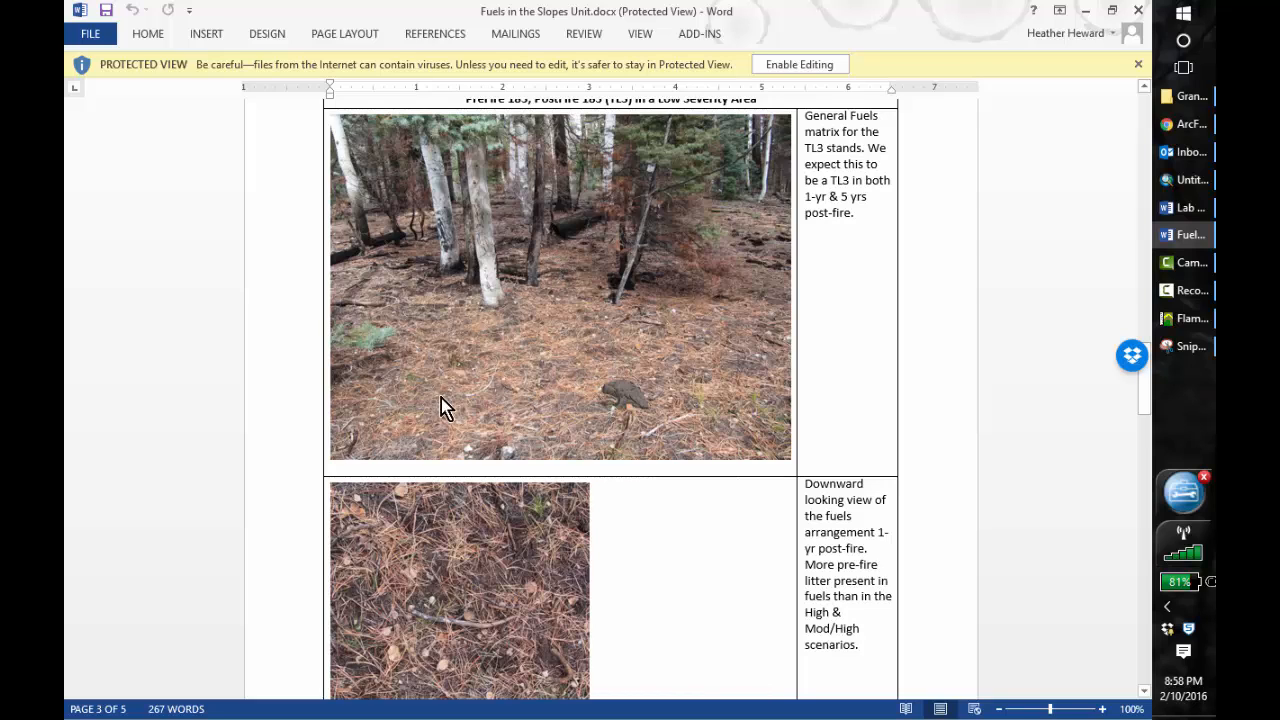
{"action": "mouse_move", "coordinate": [1144, 399]}
{"action": "left_mouse_down"}
{"action": "mouse_move", "coordinate": [1145, 418]}
{"action": "mouse_move", "coordinate": [1141, 394]}
{"action": "left_mouse_up"}
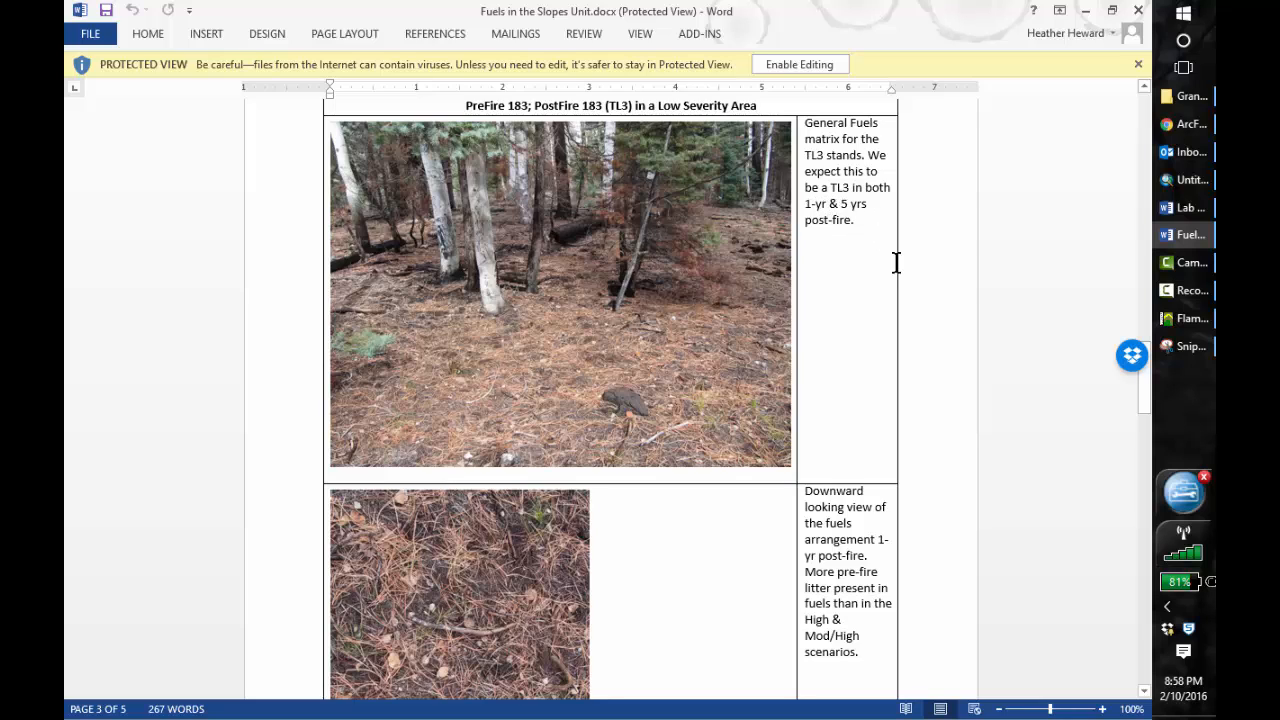
{"action": "left_click", "coordinate": [1146, 392]}
{"action": "left_click_drag", "start_coordinate": [1146, 392], "coordinate": [1142, 502]}
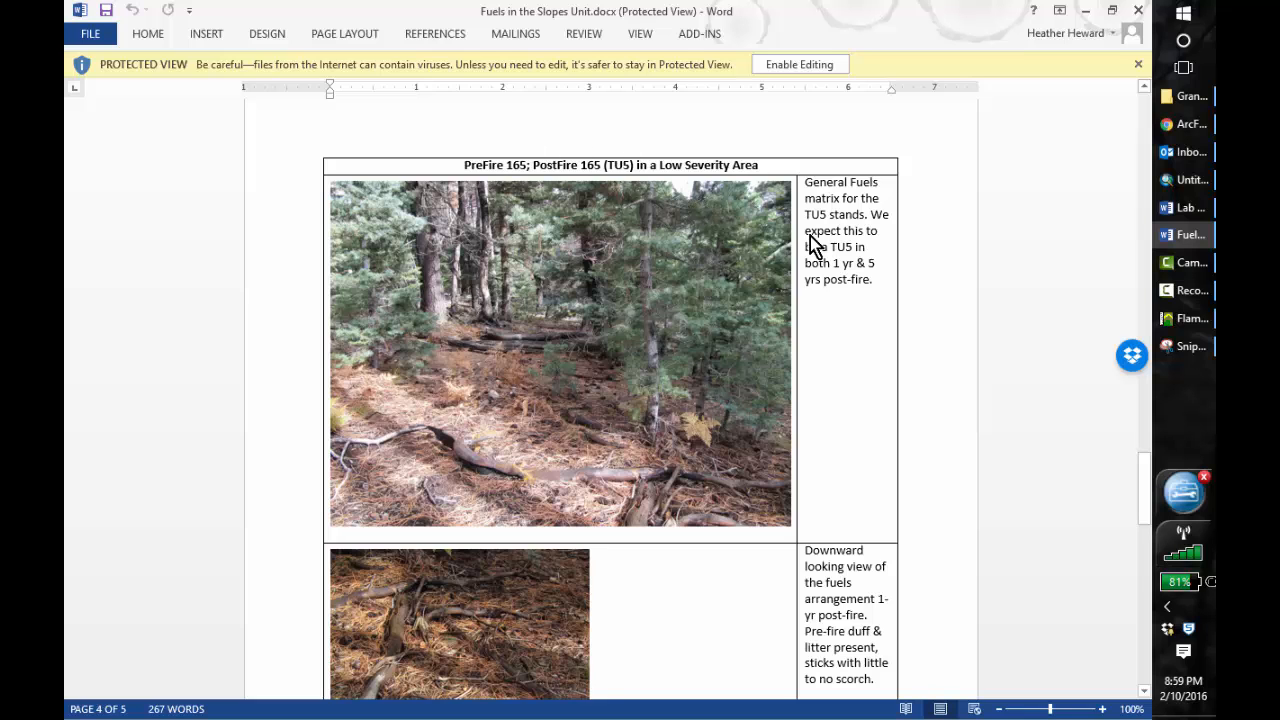
{"action": "left_click_drag", "start_coordinate": [1145, 485], "coordinate": [1155, 610]}
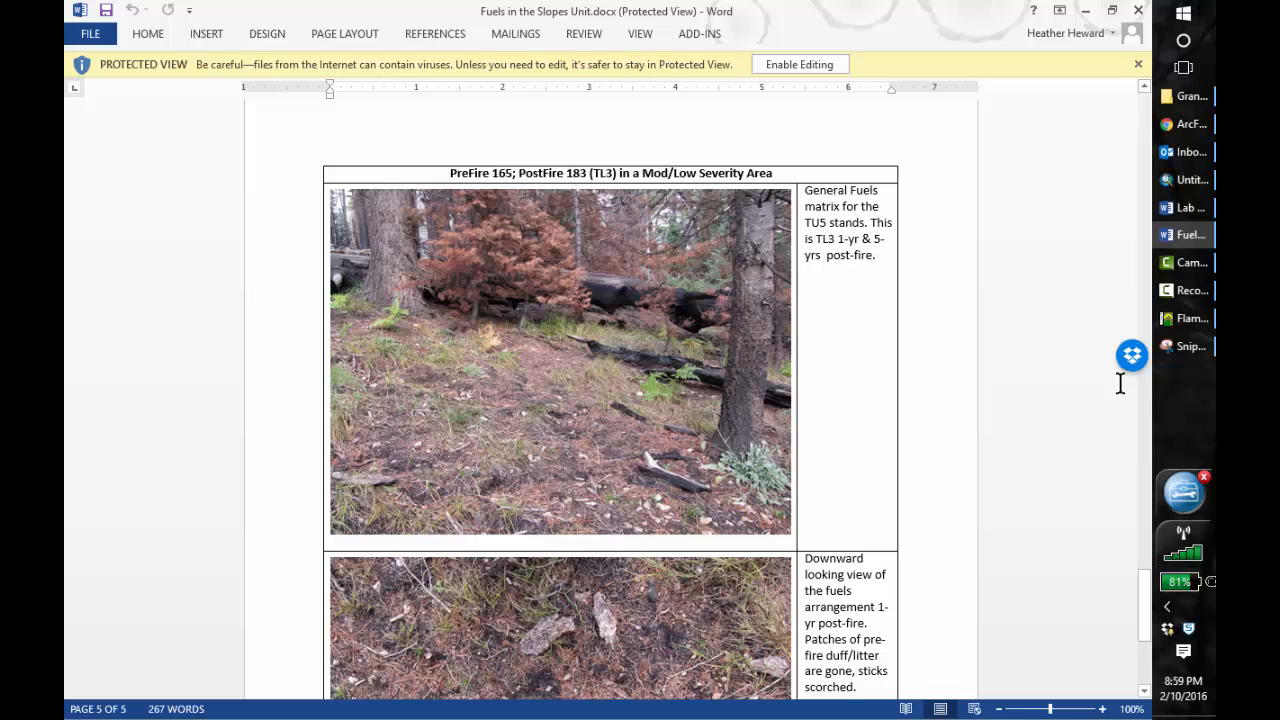
{"action": "left_click_drag", "start_coordinate": [1147, 604], "coordinate": [1150, 640]}
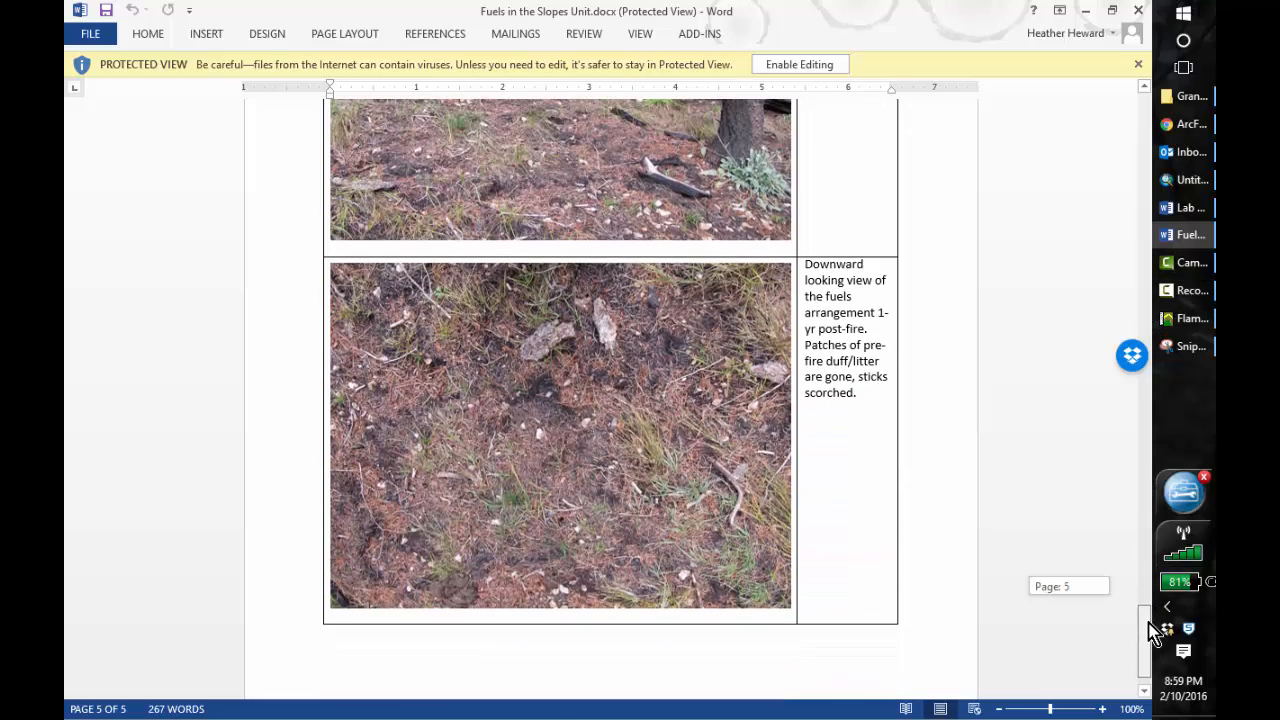
{"action": "left_click", "coordinate": [1086, 12]}
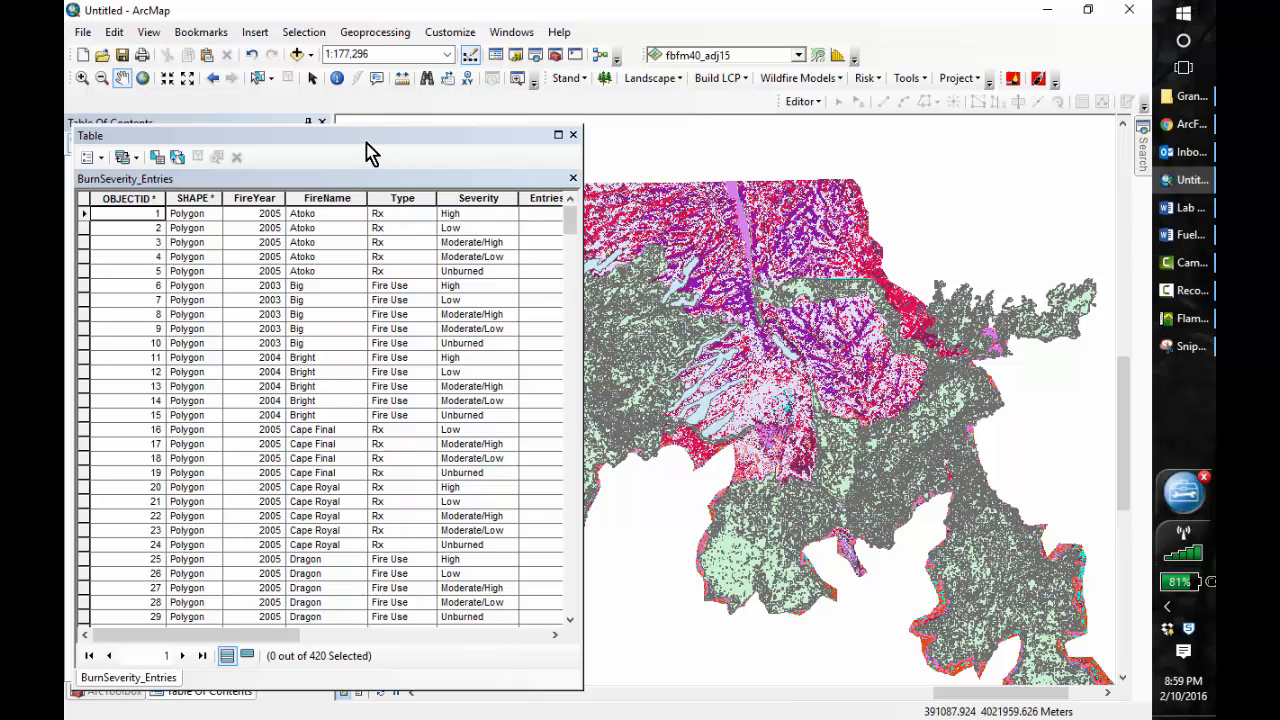
{"action": "left_click_drag", "start_coordinate": [365, 150], "coordinate": [545, 150]}
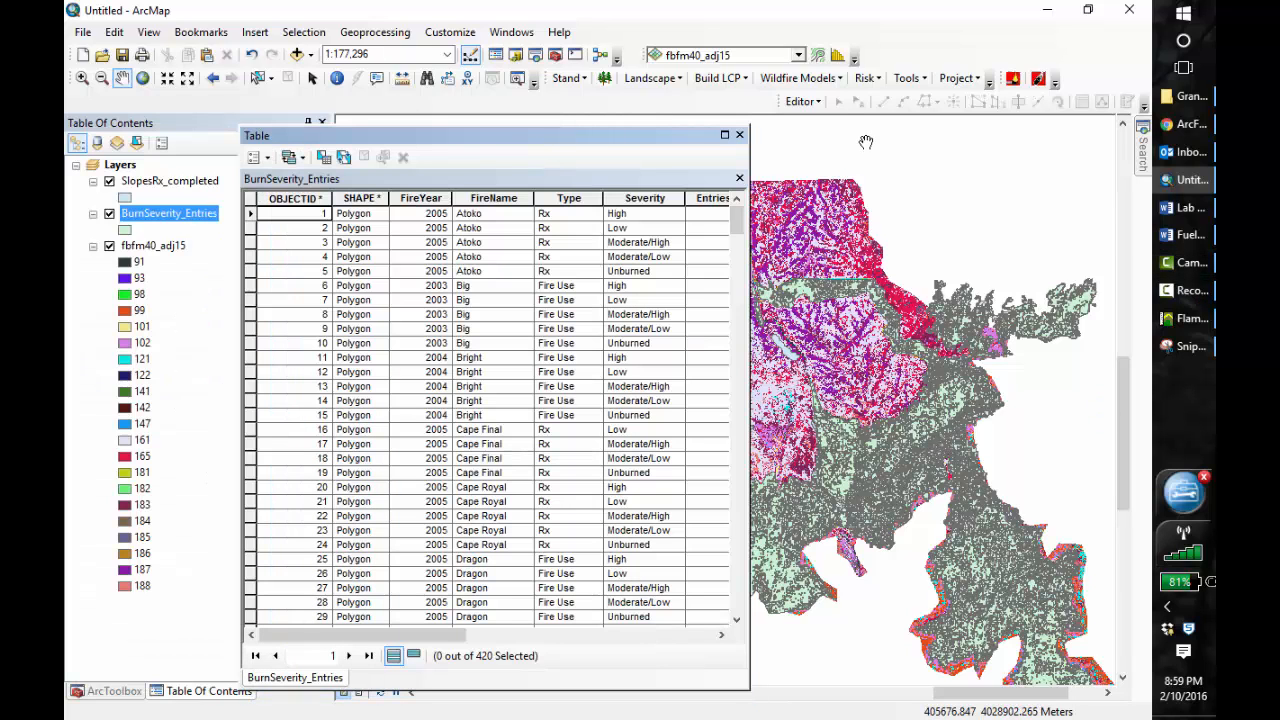
{"action": "left_click", "coordinate": [917, 80]}
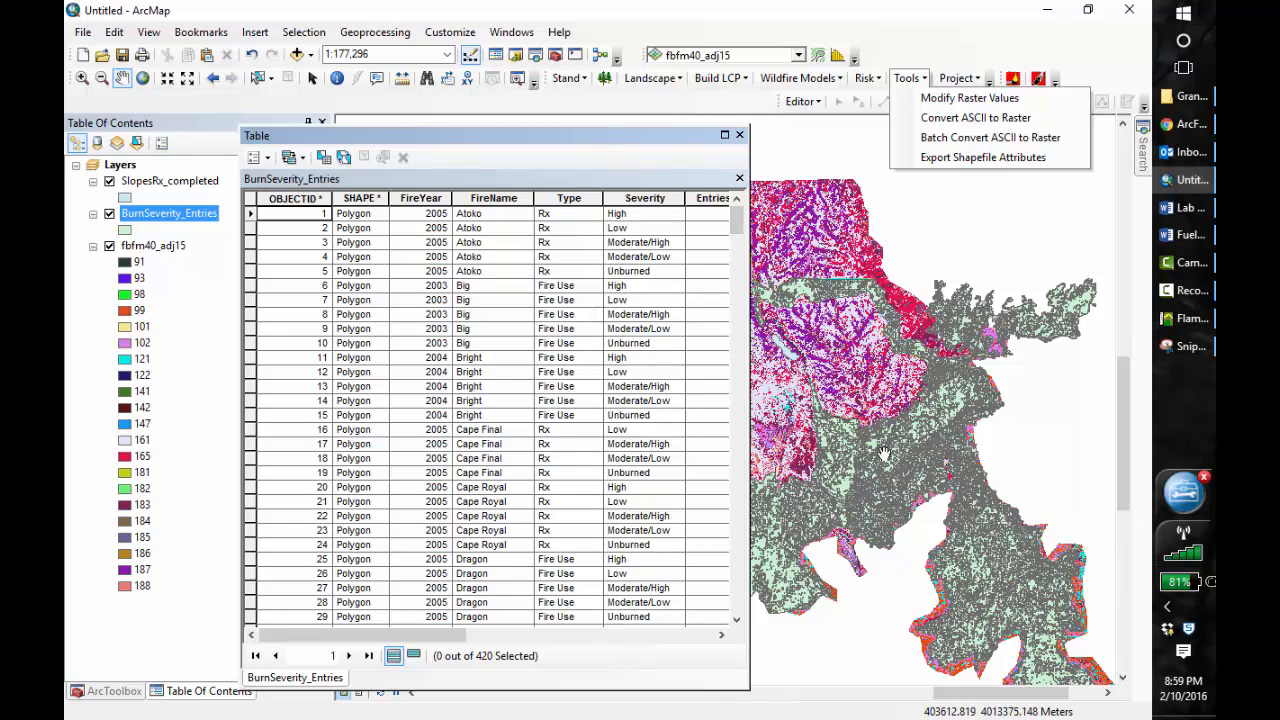
{"action": "left_click", "coordinate": [625, 380]}
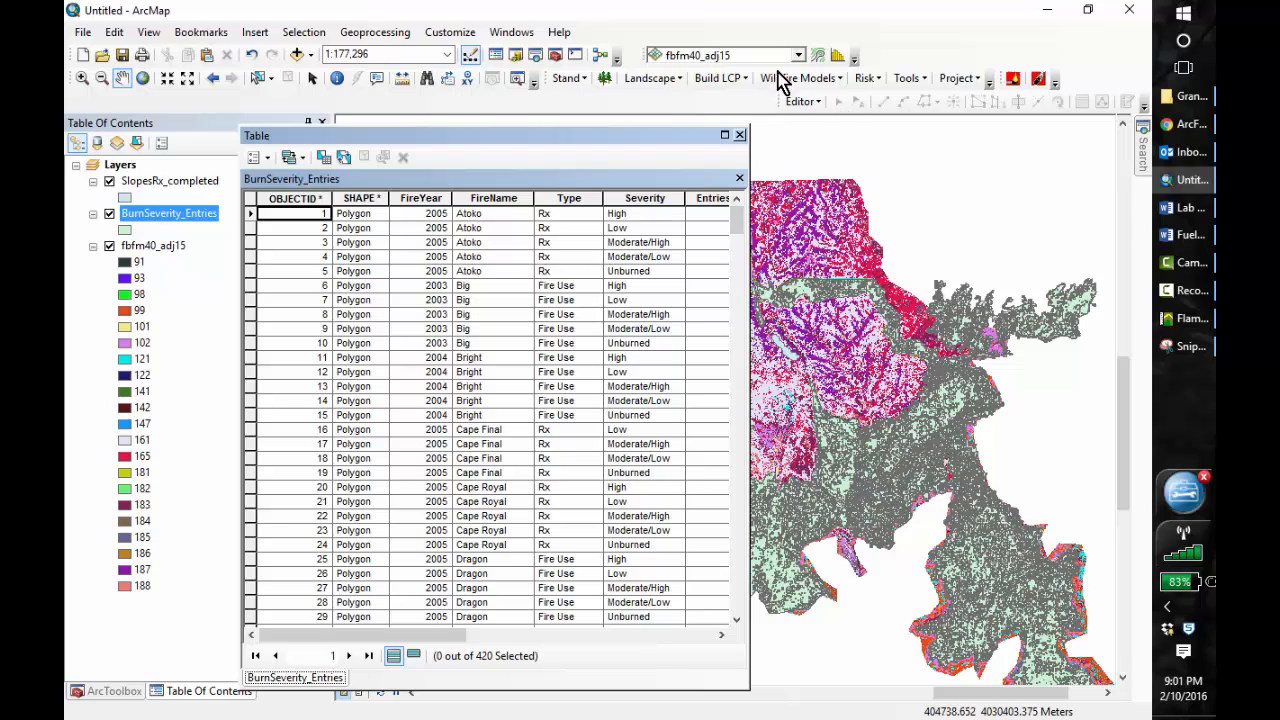
{"action": "left_click", "coordinate": [925, 87]}
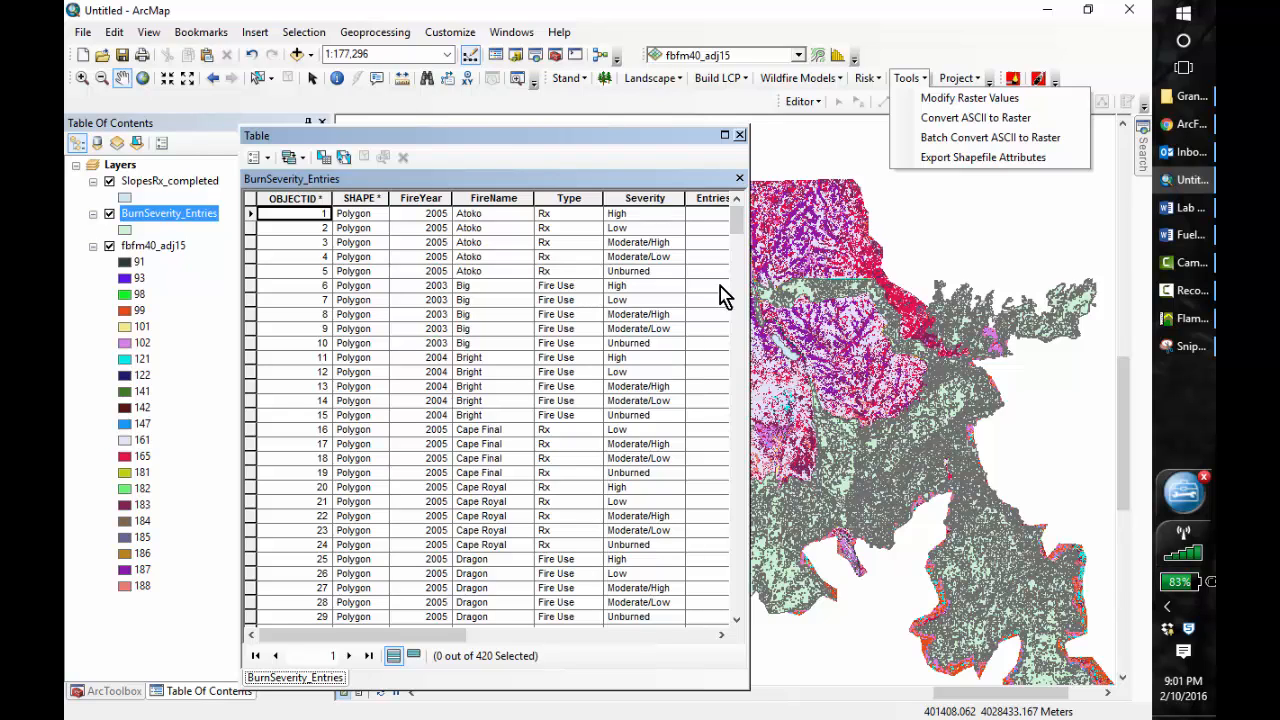
- Sort the BurnSeverity_Entries table ascending by FireName and, at the Slopes records, widen it to show the Entries and GIS_Acres columns
{"action": "left_click", "coordinate": [492, 199]}
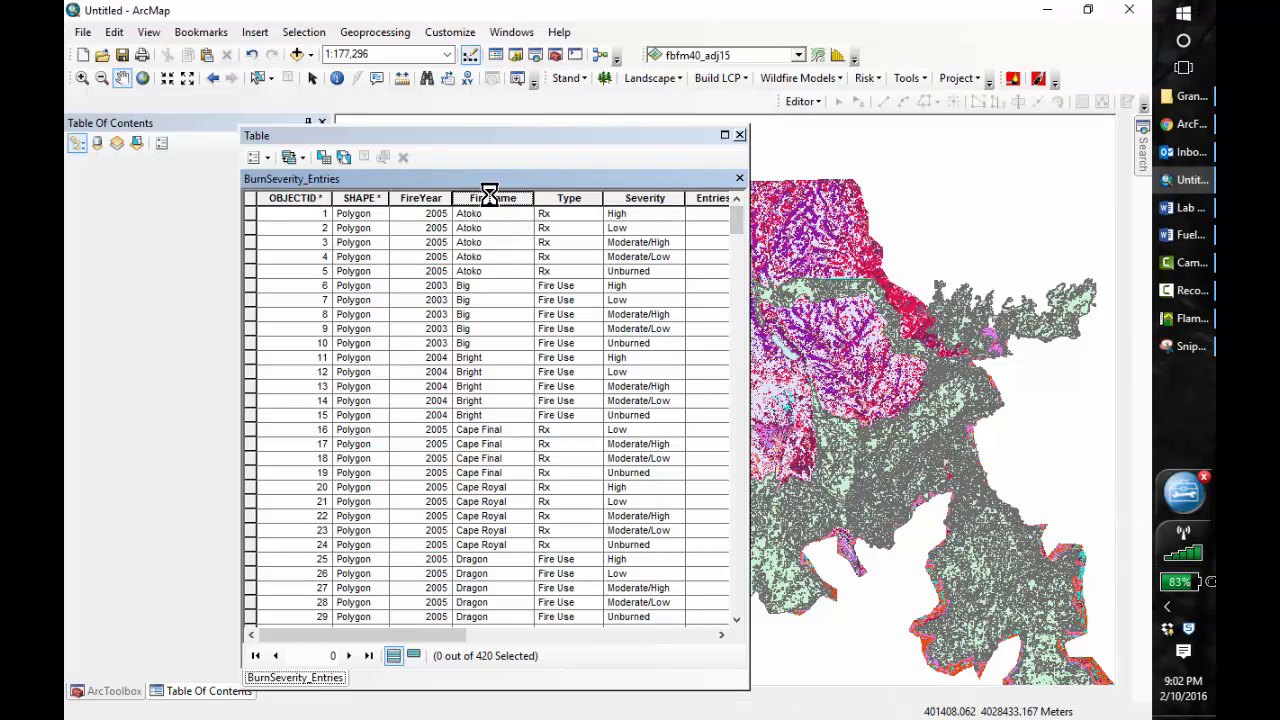
{"action": "right_click", "coordinate": [489, 195]}
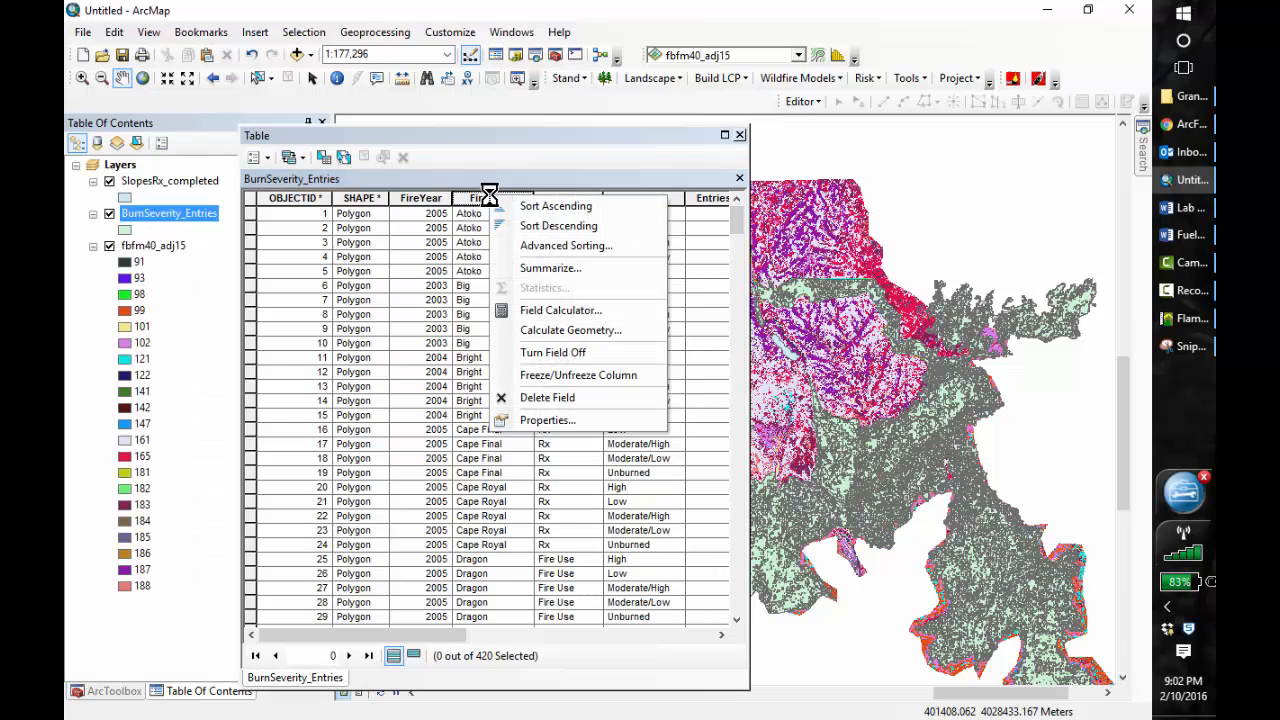
{"action": "left_click", "coordinate": [537, 210]}
{"action": "left_click_drag", "start_coordinate": [736, 216], "coordinate": [760, 514]}
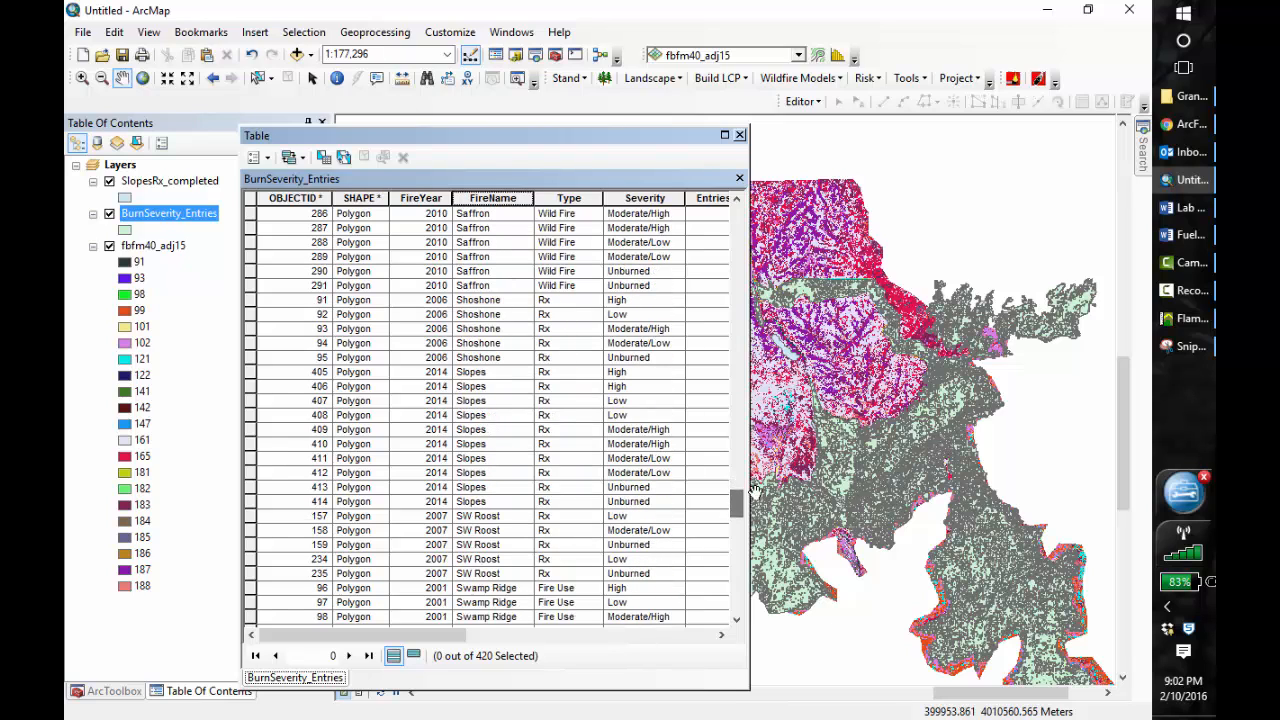
{"action": "left_click_drag", "start_coordinate": [749, 464], "coordinate": [820, 465]}
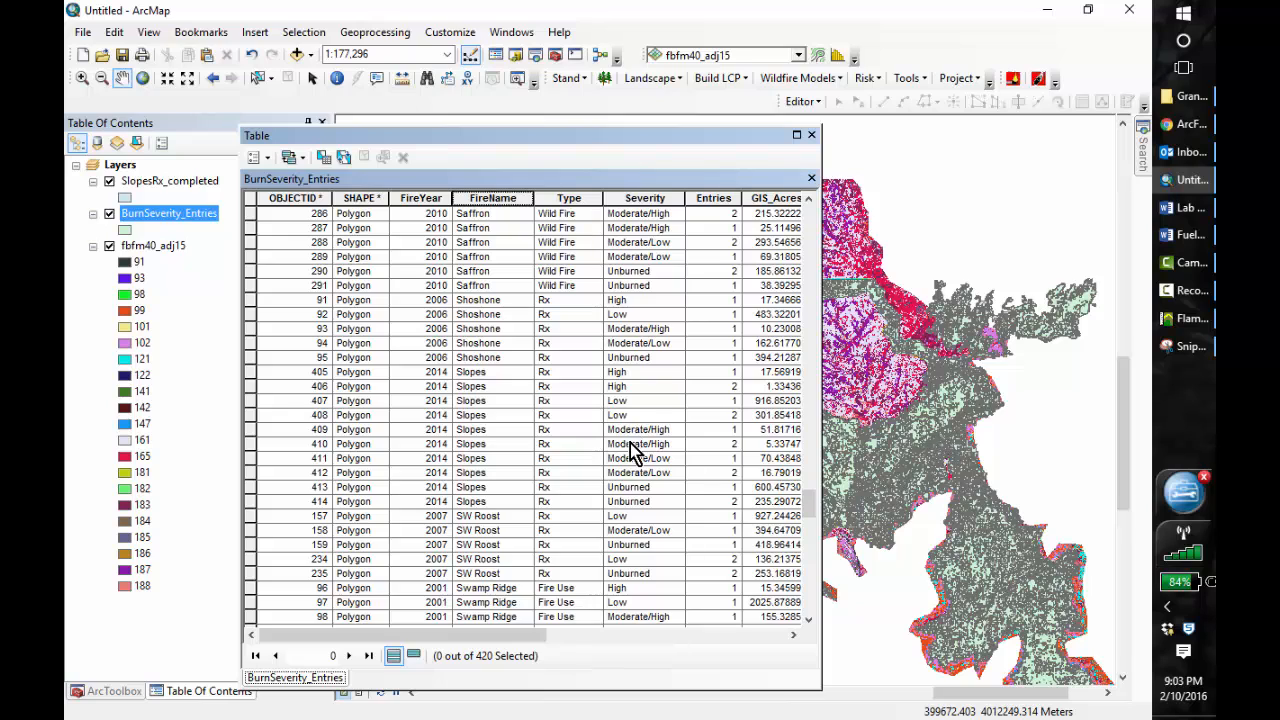
- Select the four 2014 Slopes records with High and Moderate/High severity in the BurnSeverity_Entries table
{"action": "left_click", "coordinate": [251, 374]}
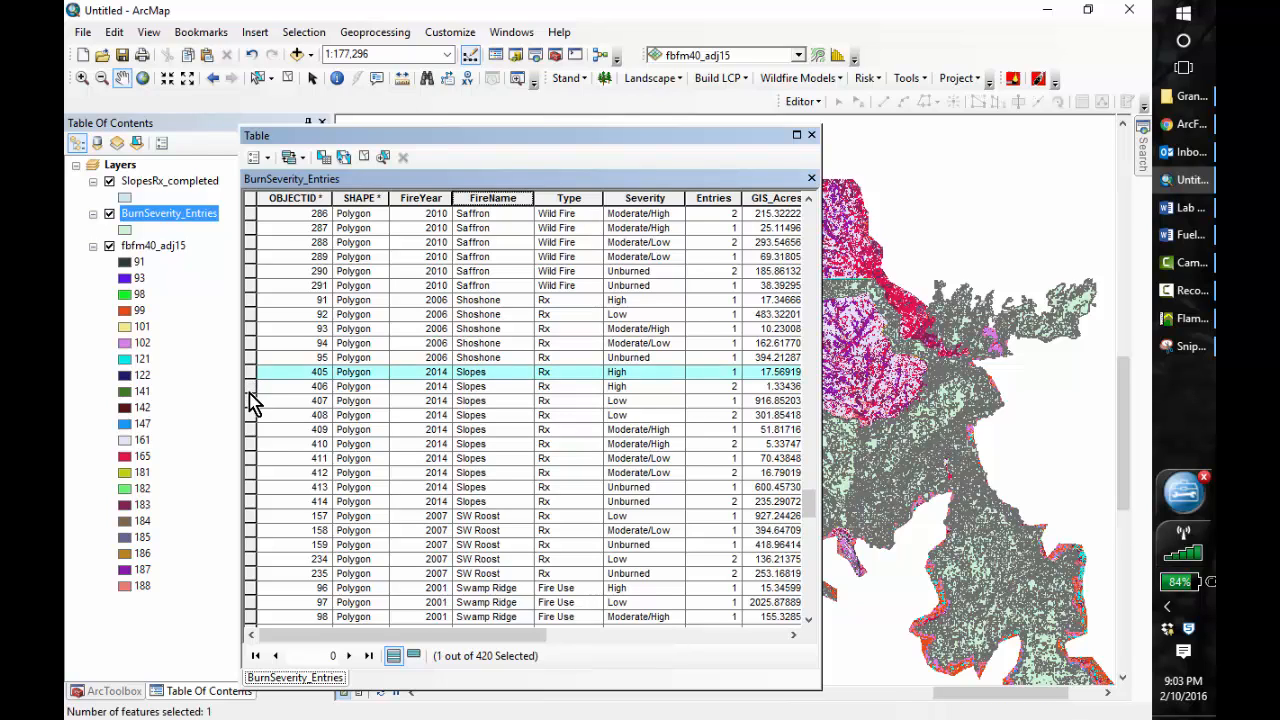
{"action": "left_click", "coordinate": [251, 388], "text": "ctrl"}
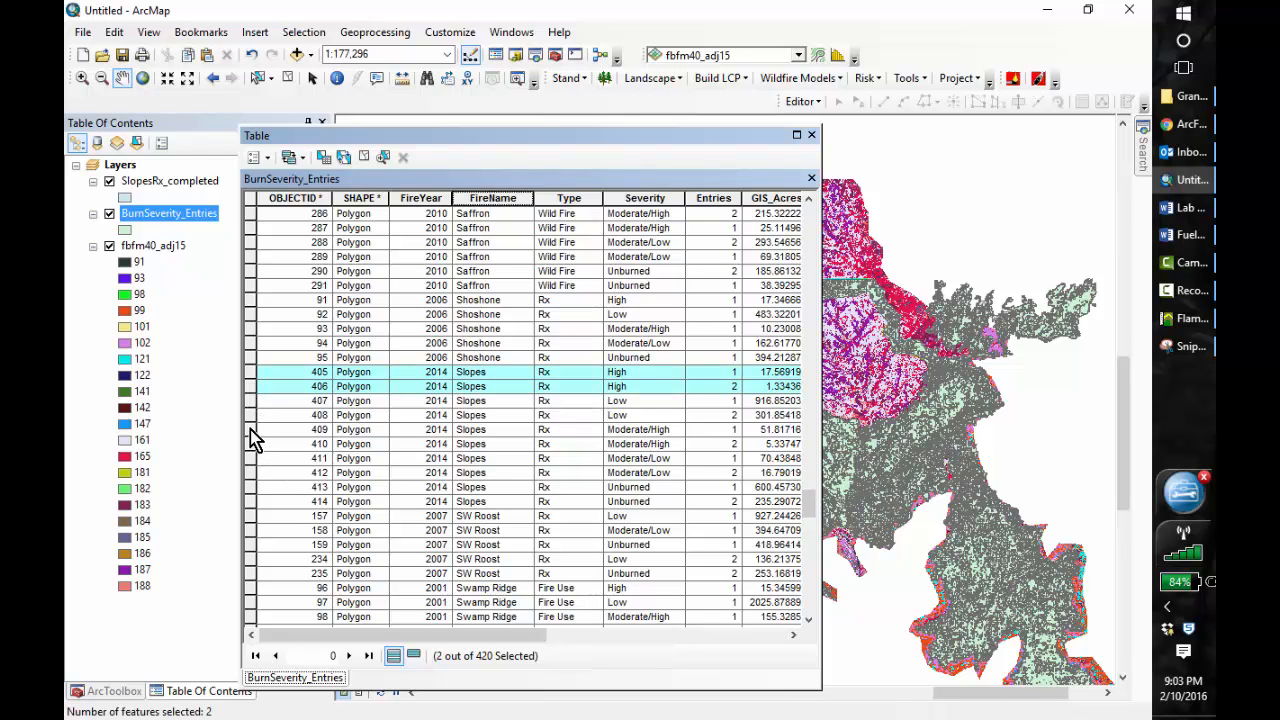
{"action": "left_click", "coordinate": [251, 430], "text": "ctrl"}
{"action": "left_click", "coordinate": [251, 445], "text": "ctrl"}
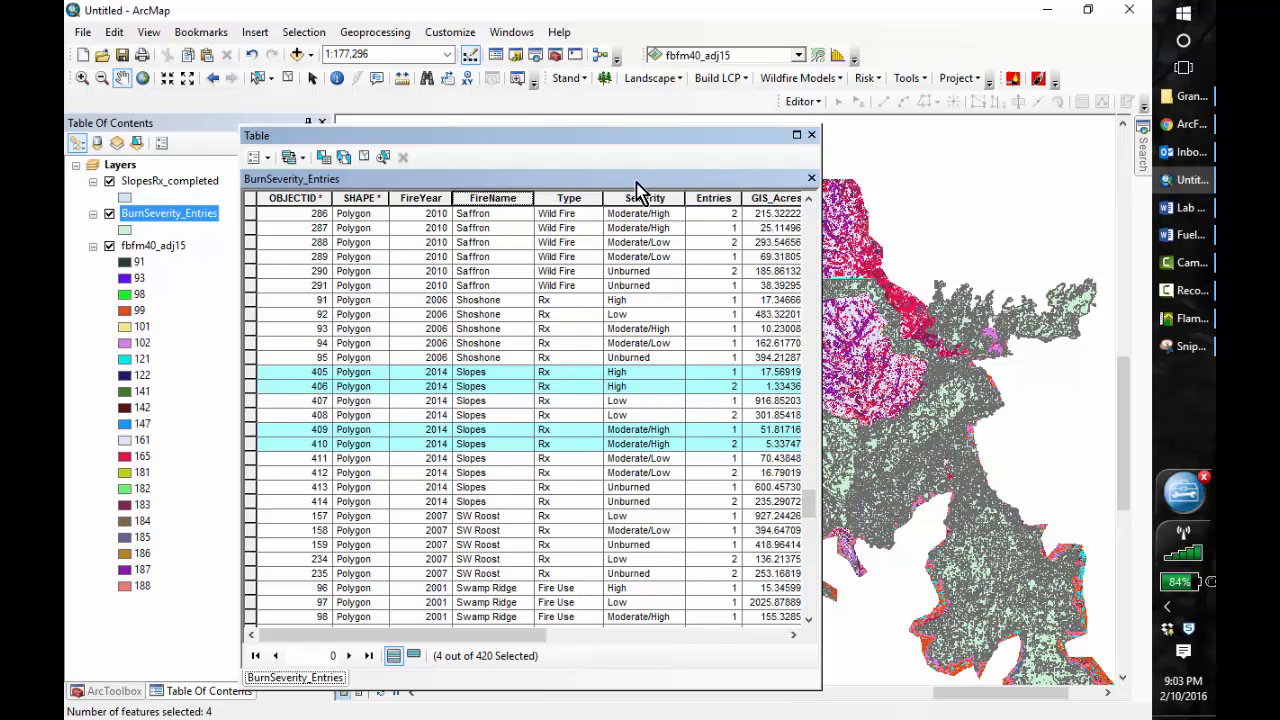
- Zoom the map in on the selected Slopes polygons, hide the SlopesRx_completed layer and keep the table clear of them
{"action": "left_click_drag", "start_coordinate": [500, 265], "coordinate": [535, 192]}
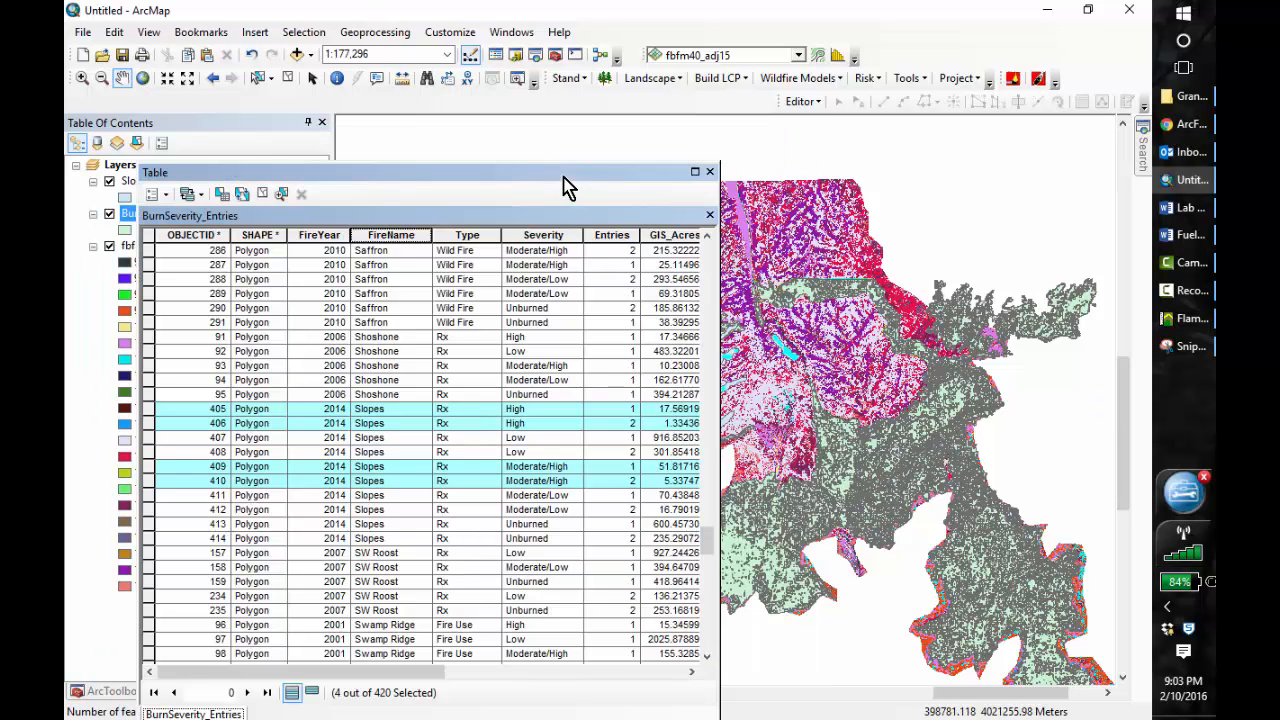
{"action": "left_click_drag", "start_coordinate": [534, 171], "coordinate": [488, 148]}
{"action": "left_click", "coordinate": [80, 78]}
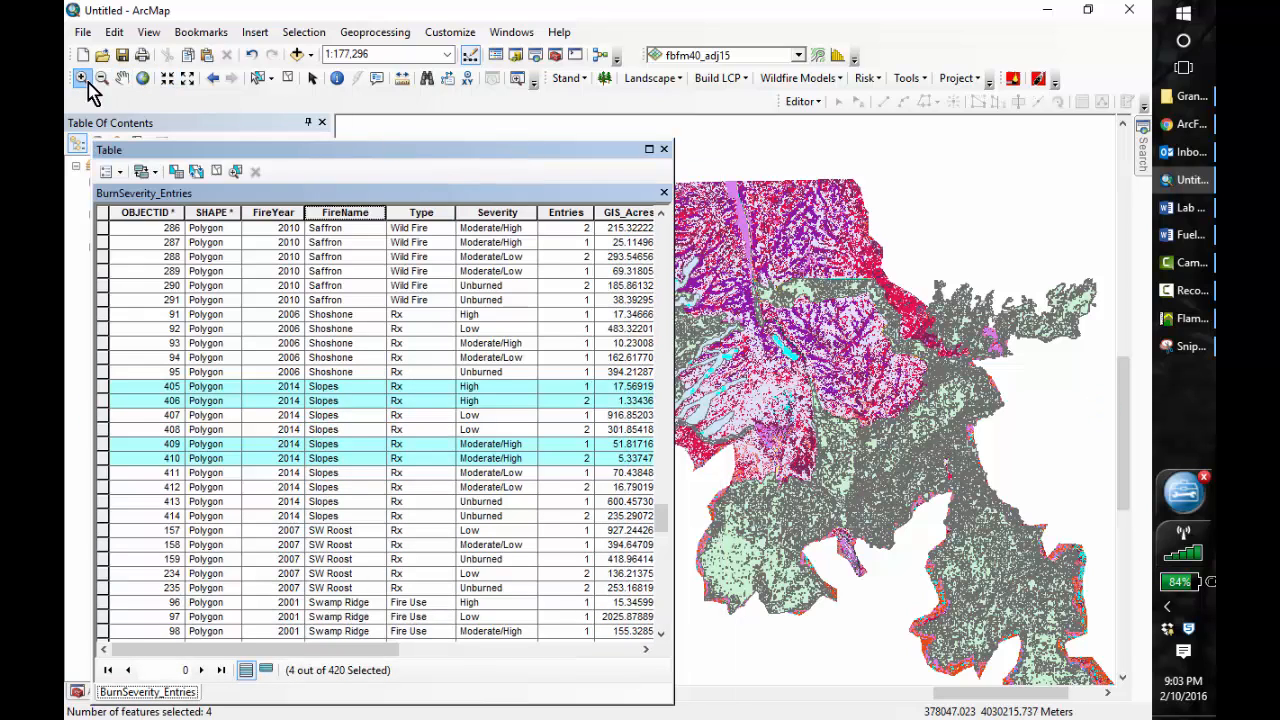
{"action": "left_click_drag", "start_coordinate": [760, 320], "coordinate": [845, 392]}
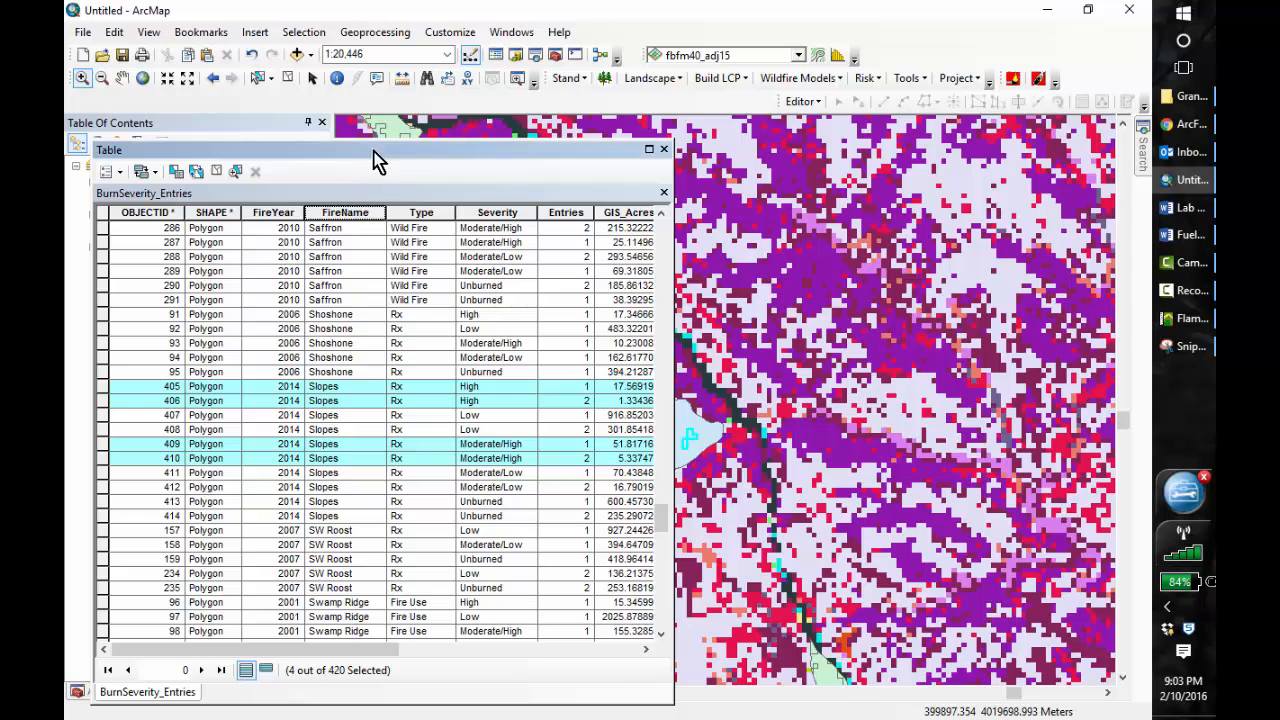
{"action": "left_click_drag", "start_coordinate": [371, 157], "coordinate": [468, 430]}
{"action": "left_click", "coordinate": [109, 181]}
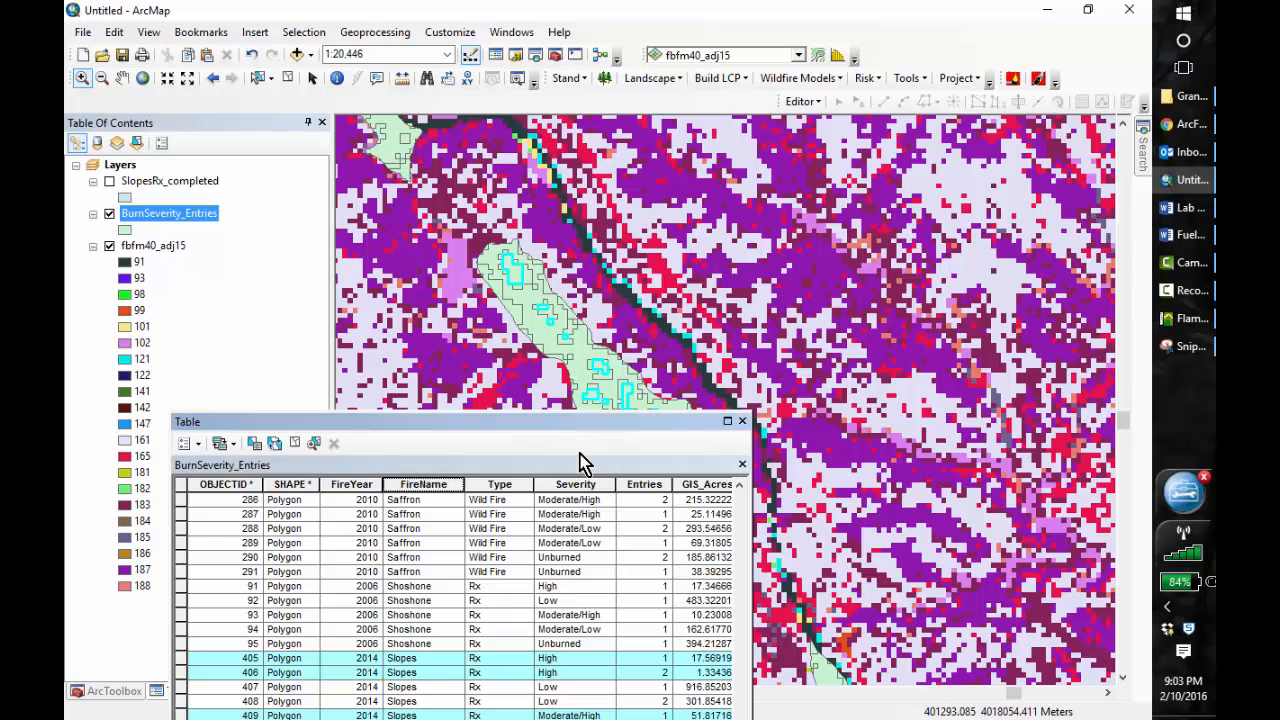
{"action": "left_click_drag", "start_coordinate": [580, 454], "coordinate": [580, 471]}
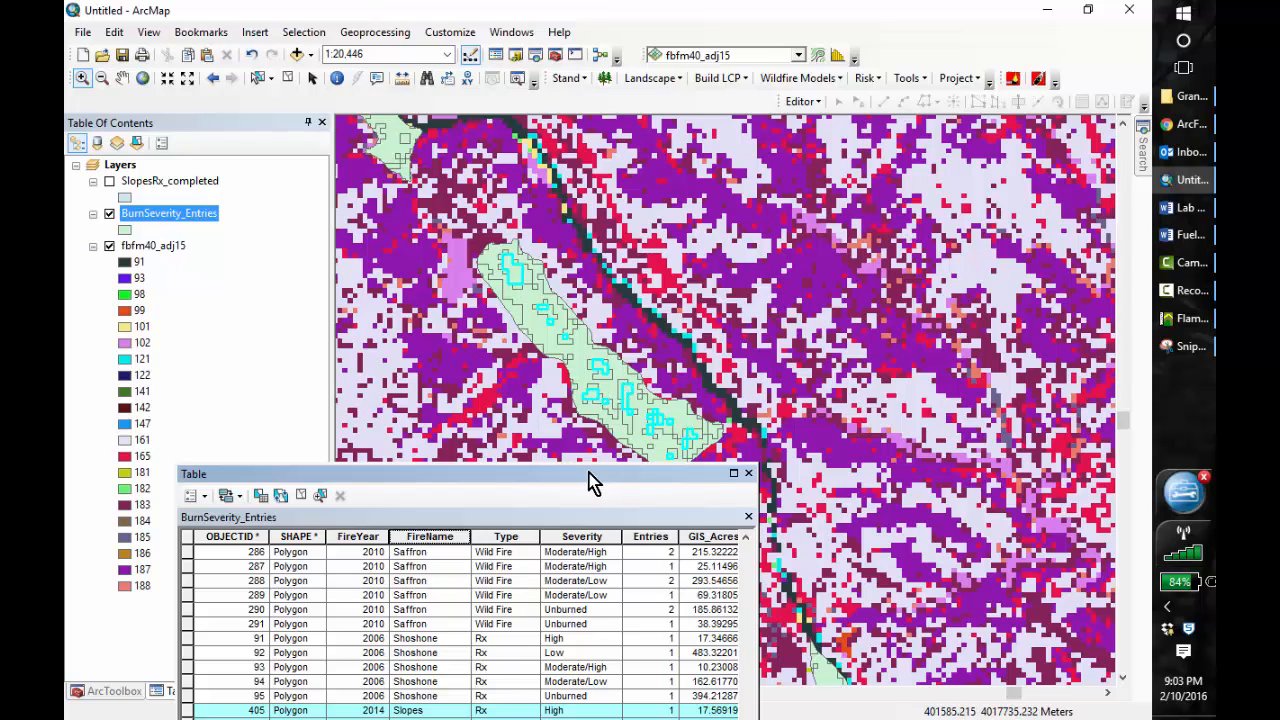
- Start the Feature to Raster conversion tool with BurnSeverity_Entries as the input features and Severity as the field
{"action": "left_click_drag", "start_coordinate": [590, 482], "coordinate": [603, 195]}
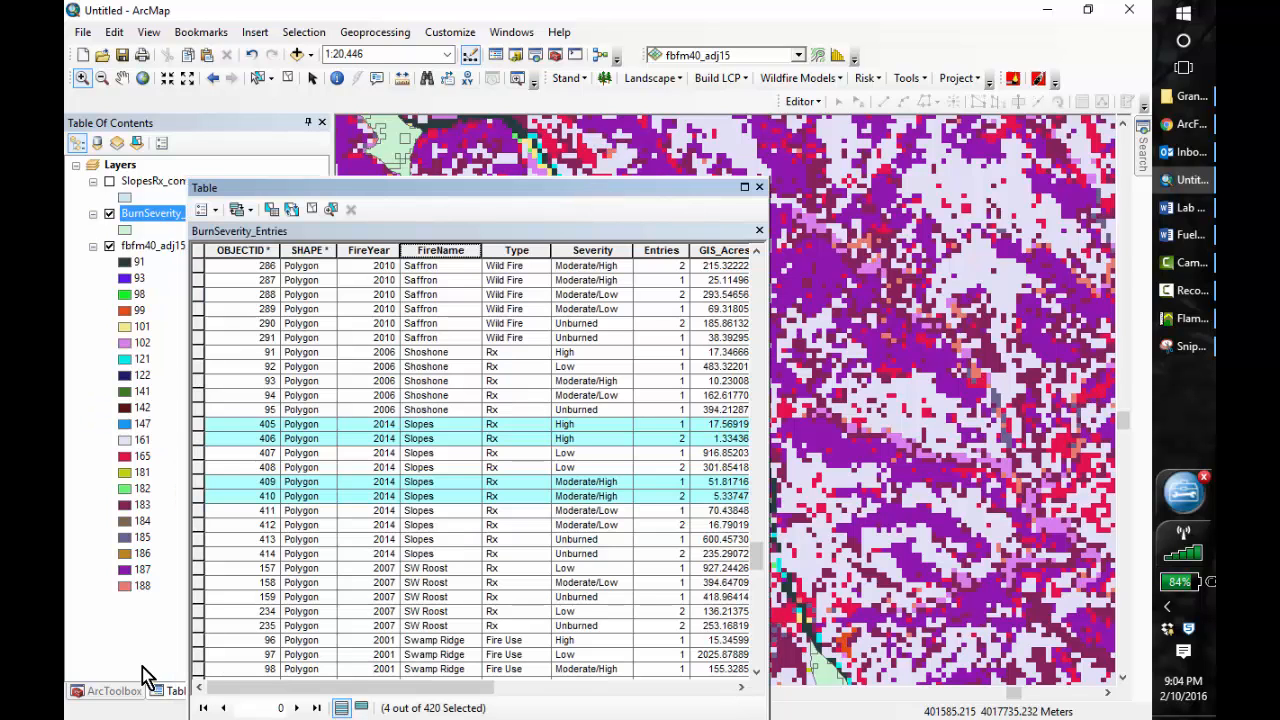
{"action": "left_click", "coordinate": [118, 692]}
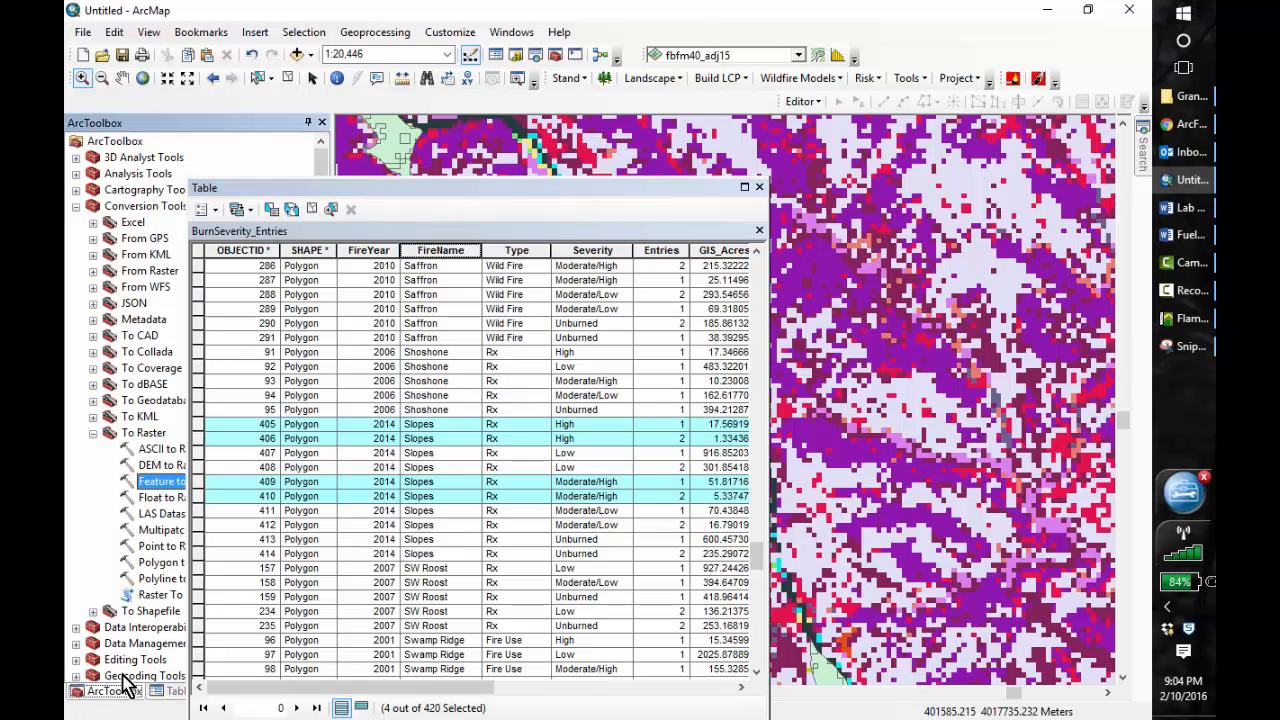
{"action": "left_click_drag", "start_coordinate": [648, 188], "coordinate": [830, 150]}
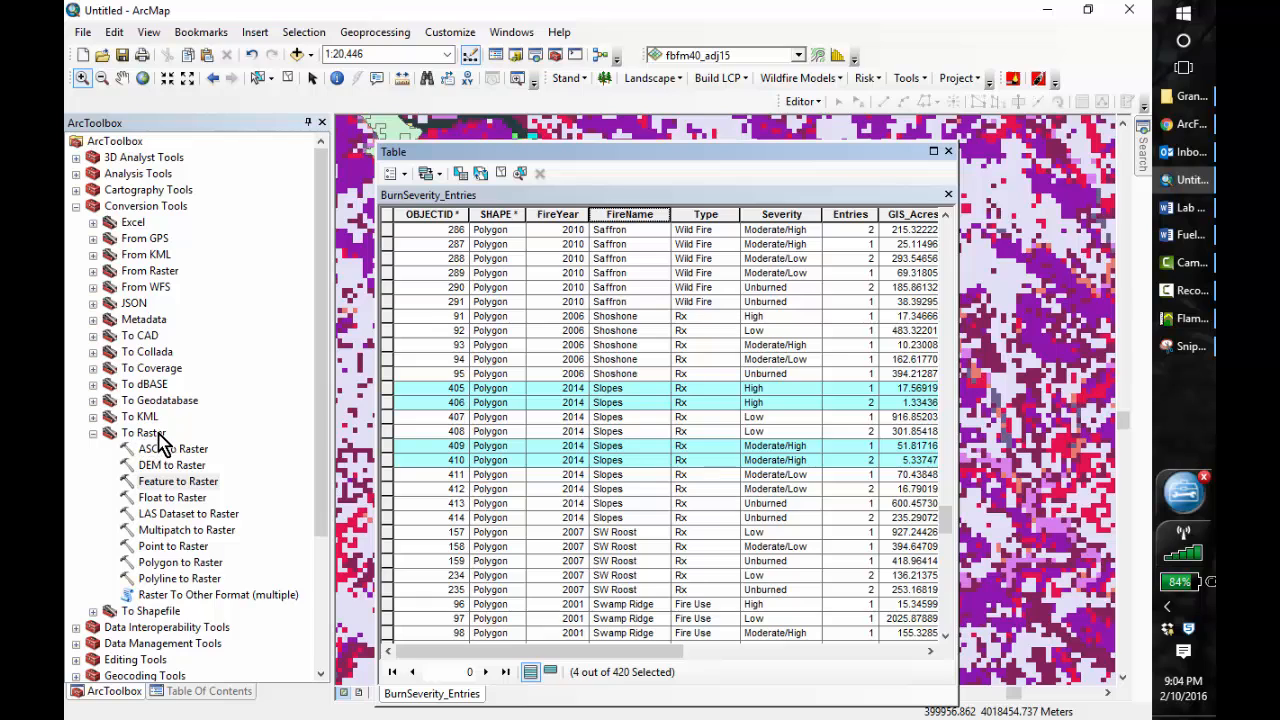
{"action": "double_click", "coordinate": [172, 483]}
{"action": "left_click", "coordinate": [812, 166]}
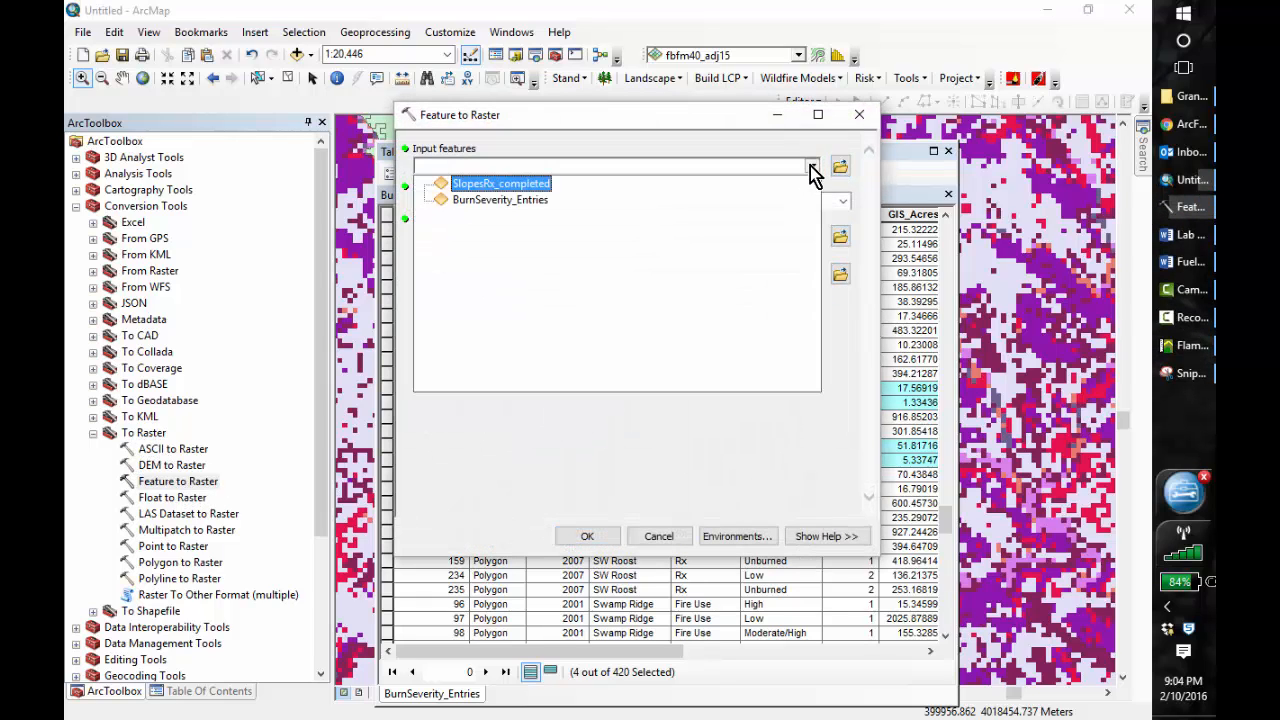
{"action": "left_click", "coordinate": [523, 204]}
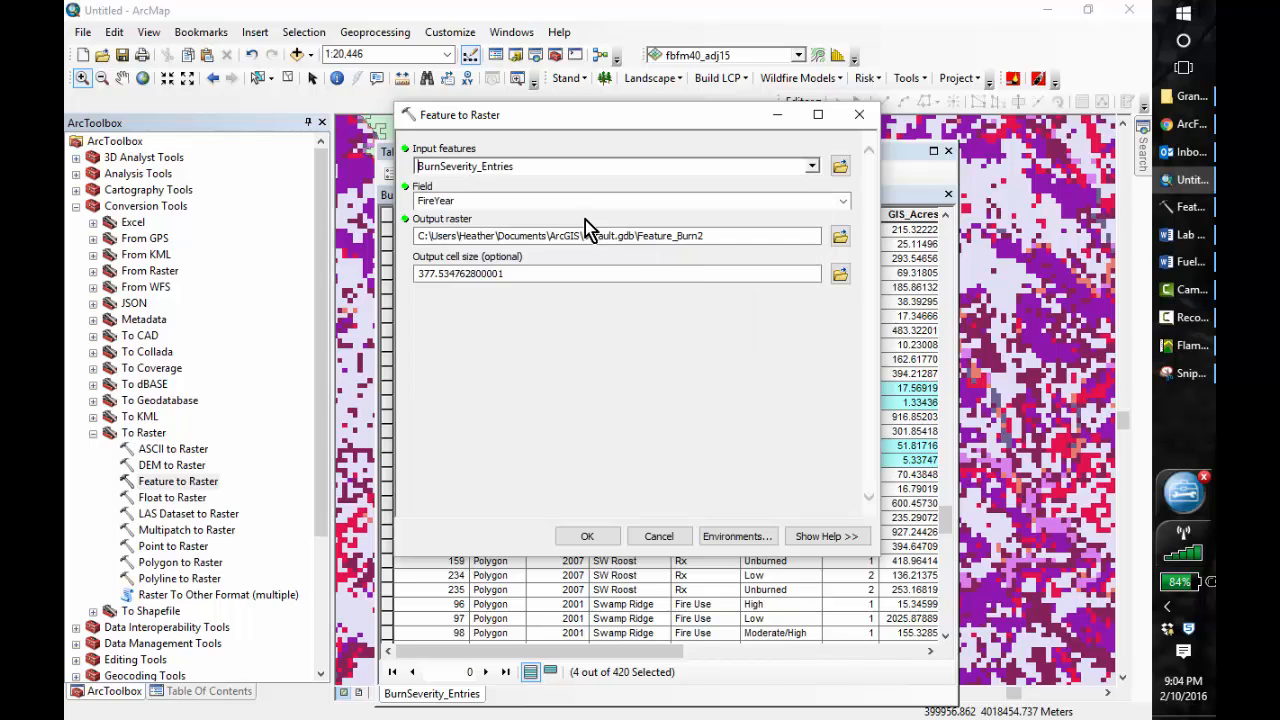
{"action": "left_click", "coordinate": [845, 202]}
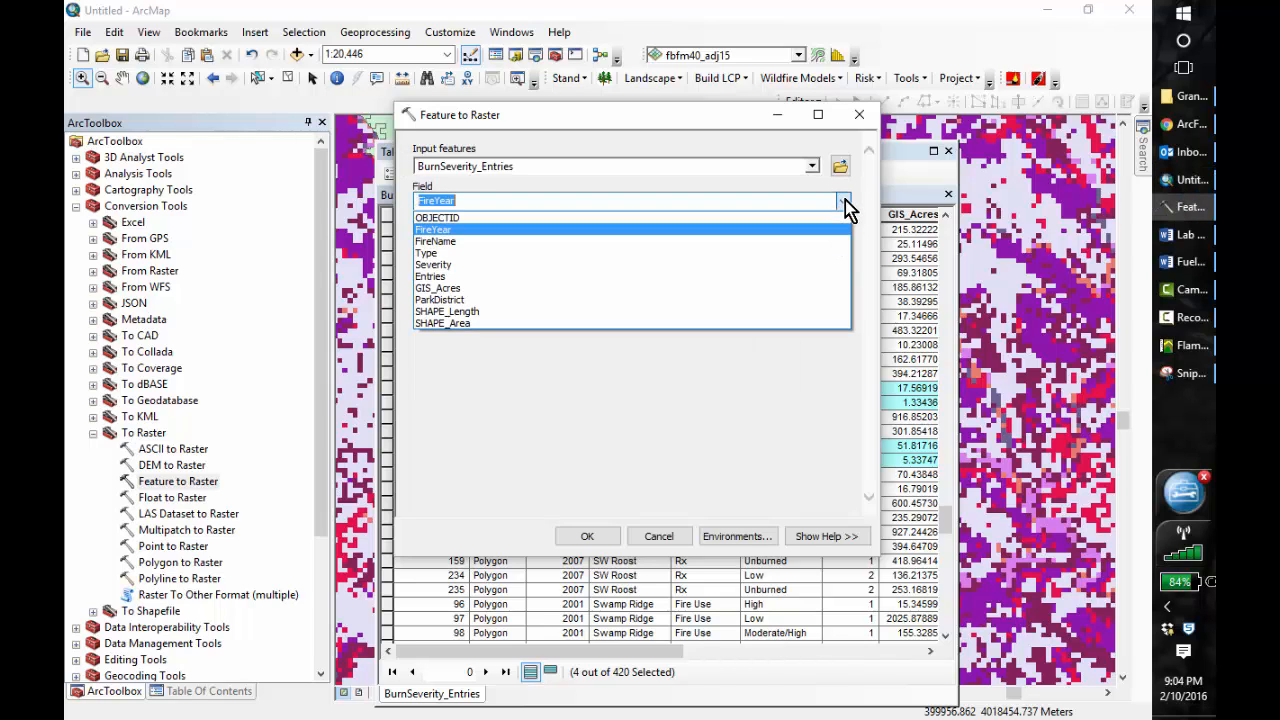
{"action": "left_click", "coordinate": [645, 265]}
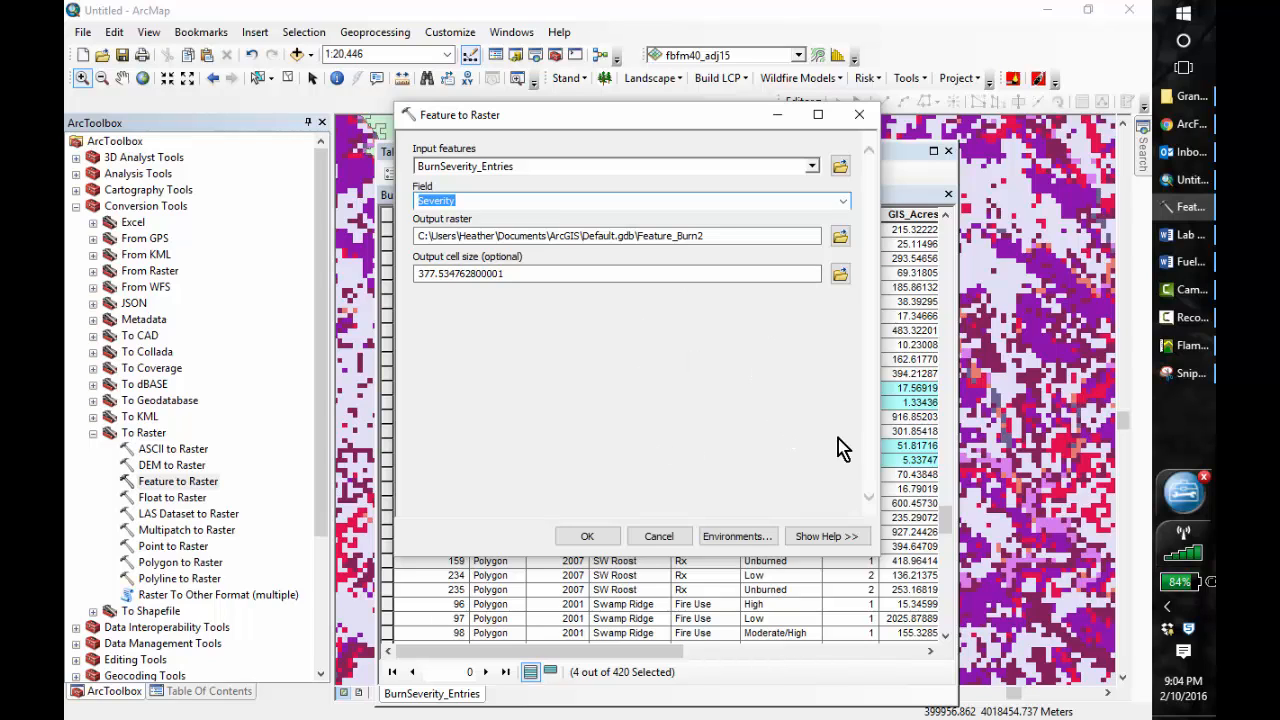
- Set the output raster to Slopes14_HM in the Output folder of Lesson_4
{"action": "left_click", "coordinate": [838, 240]}
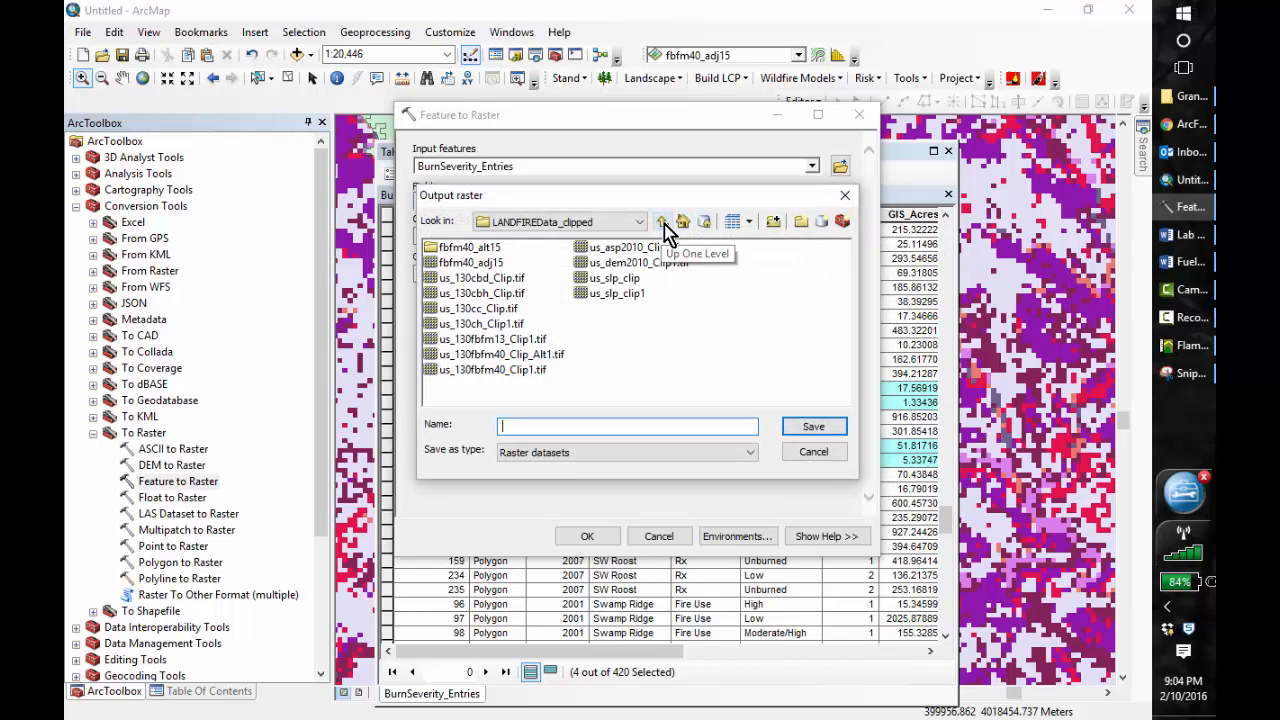
{"action": "left_click", "coordinate": [662, 222]}
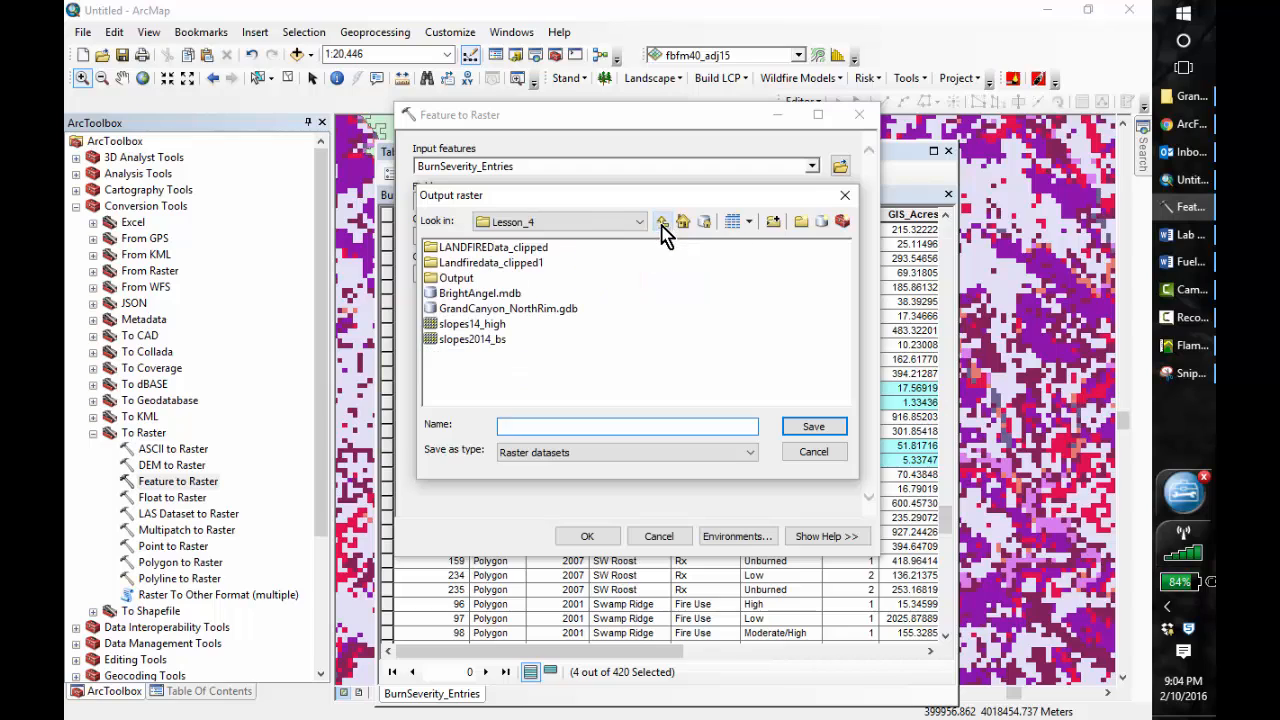
{"action": "double_click", "coordinate": [452, 278]}
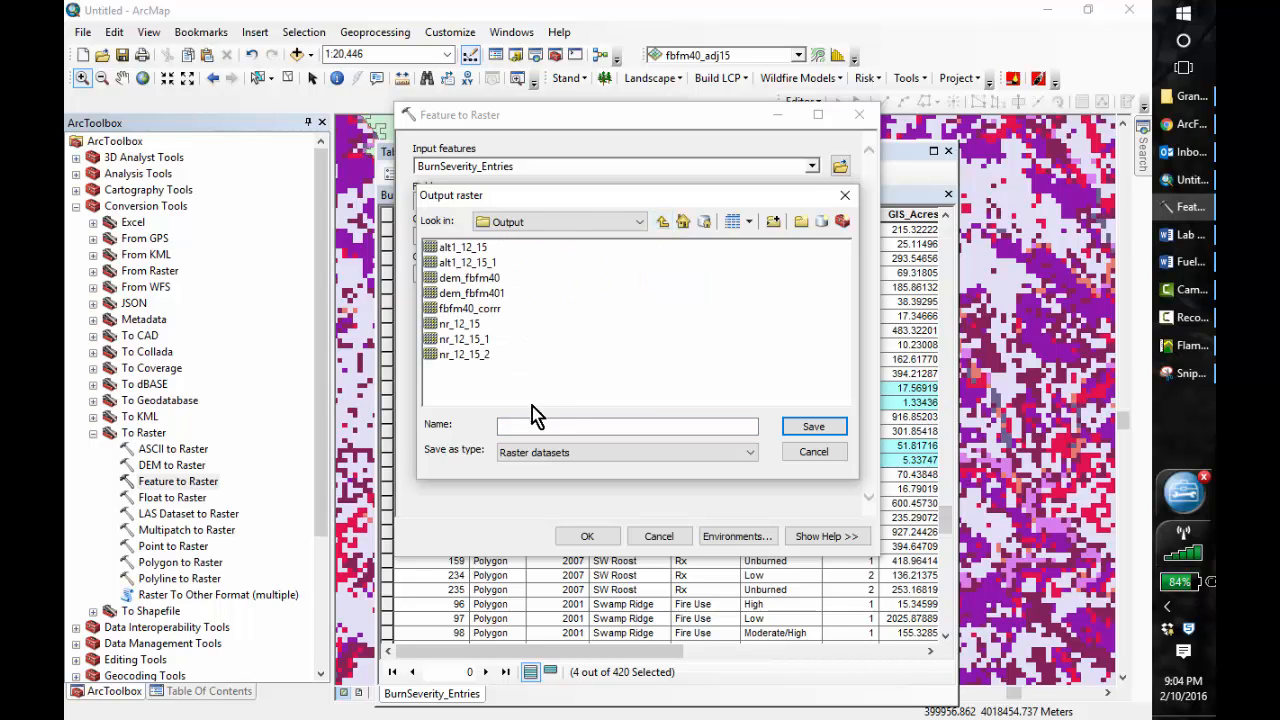
{"action": "left_click", "coordinate": [562, 426]}
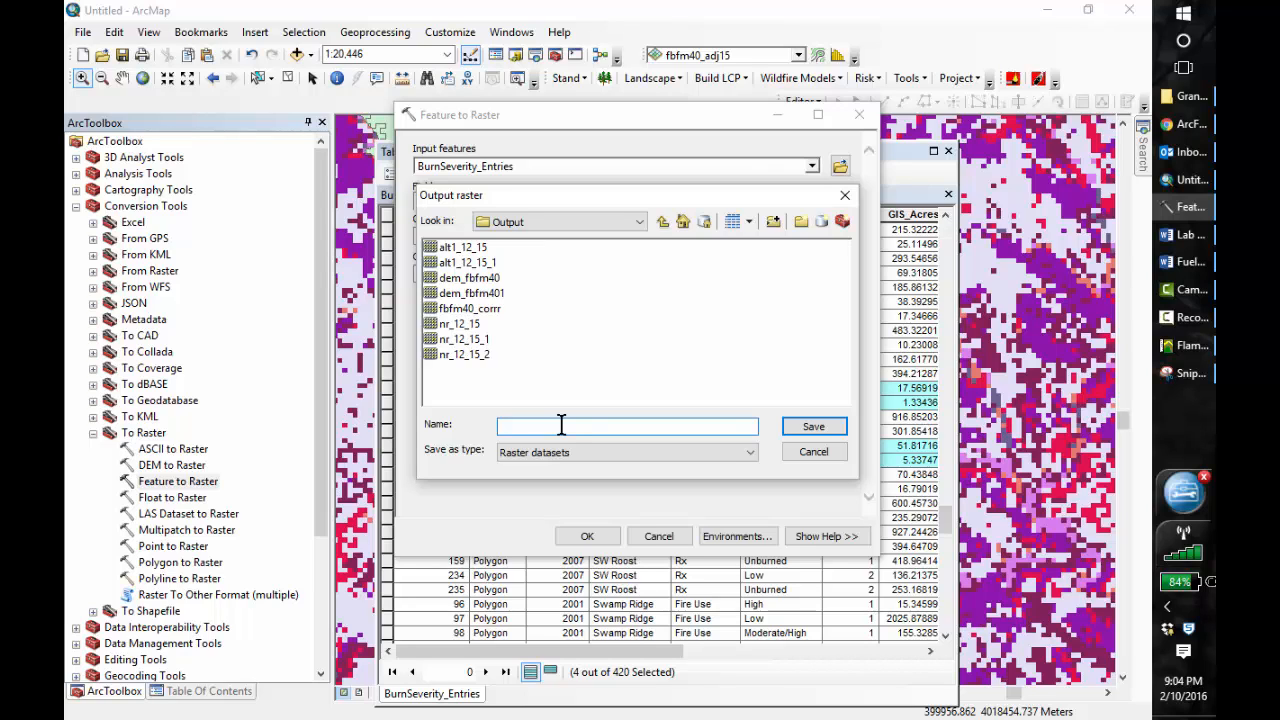
{"action": "left_click", "coordinate": [663, 221]}
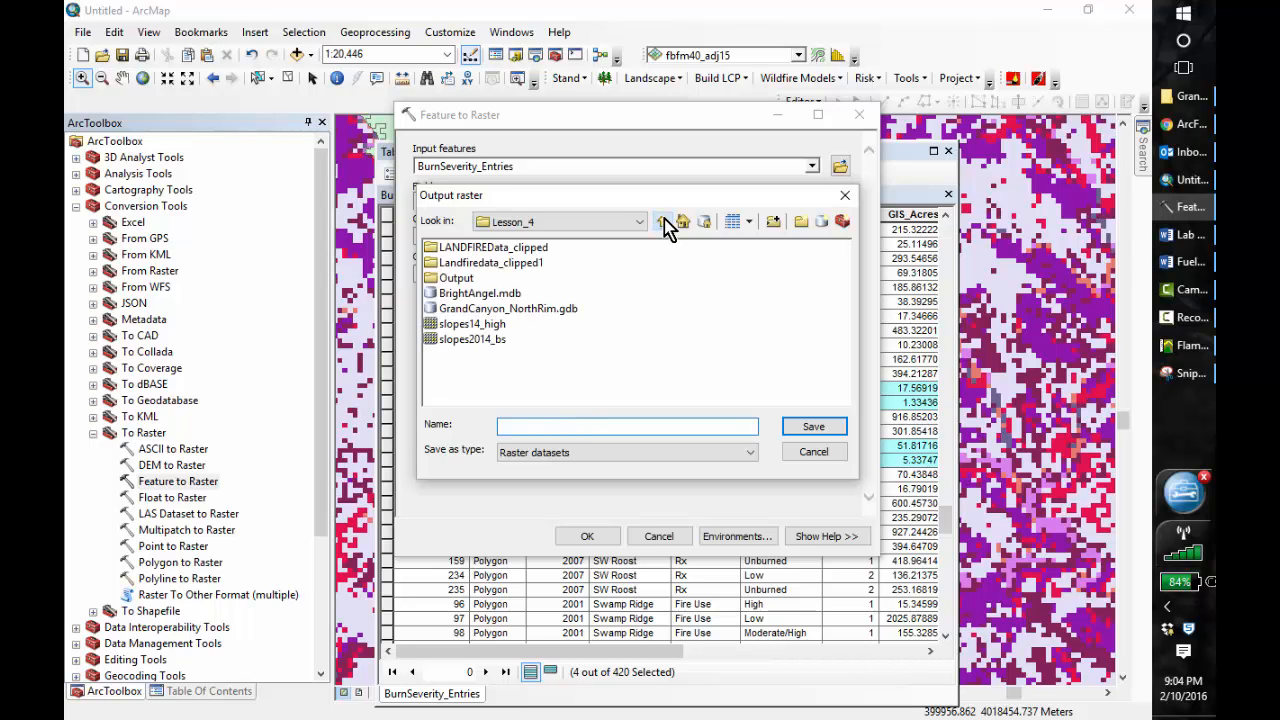
{"action": "double_click", "coordinate": [455, 279]}
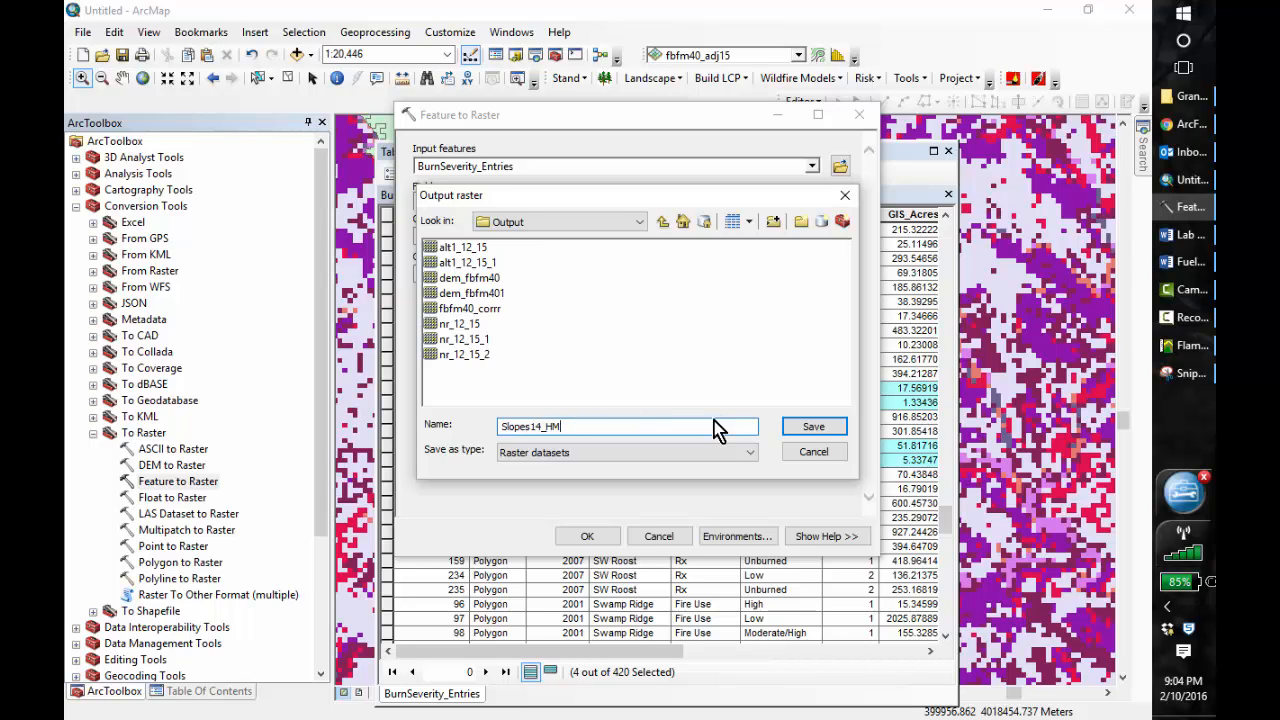
{"action": "left_click", "coordinate": [814, 428]}
- Set the output cell size to 30 and try to run the Feature to Raster conversion
{"action": "left_click", "coordinate": [480, 275]}
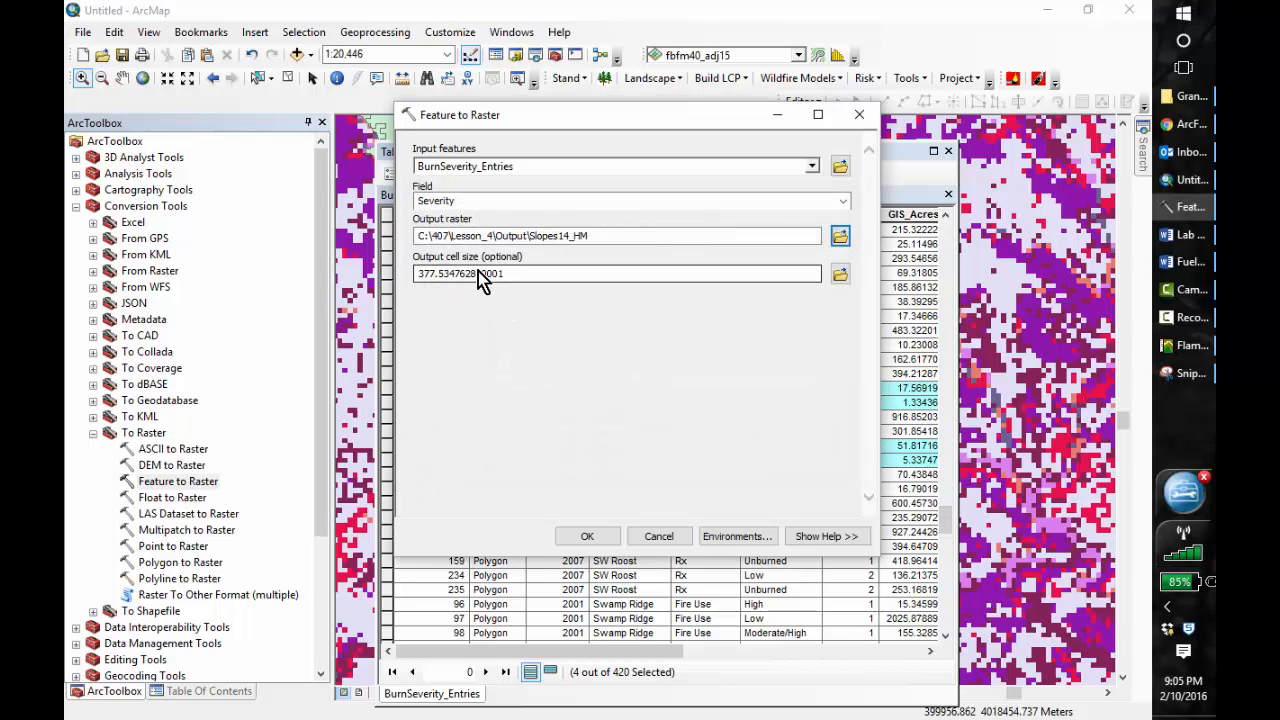
{"action": "double_click", "coordinate": [520, 285]}
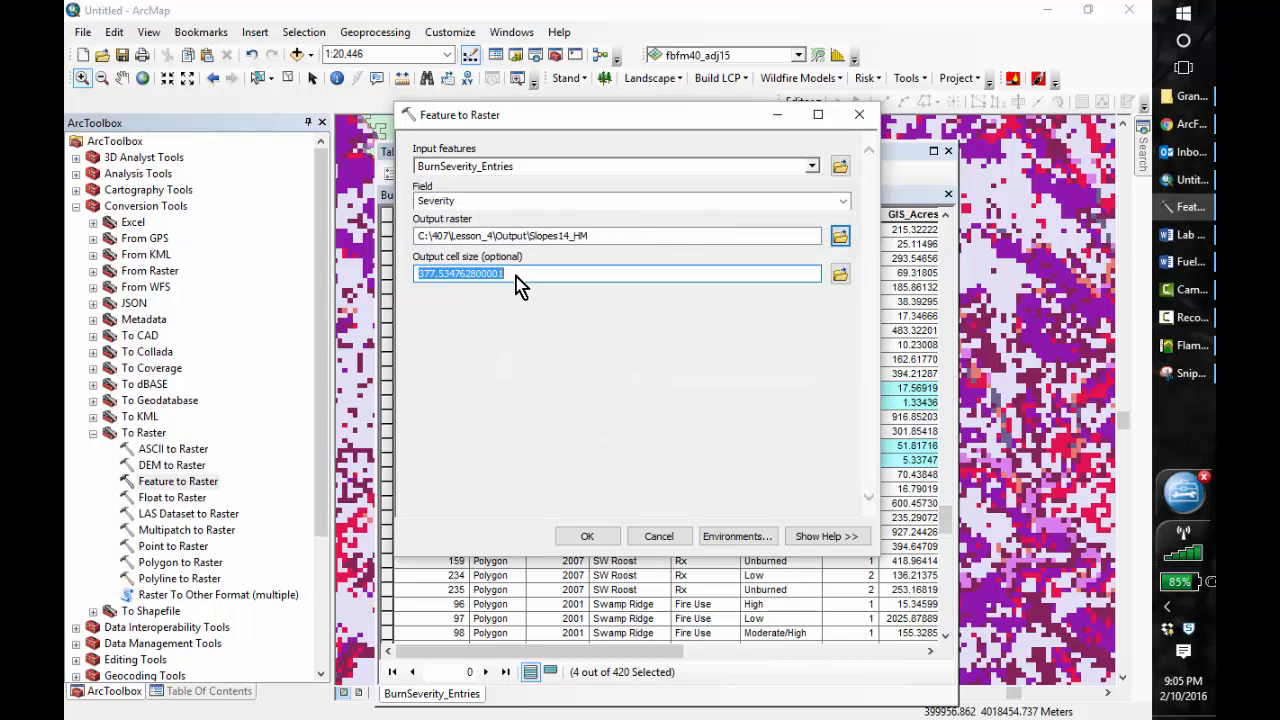
{"action": "type", "text": "30"}
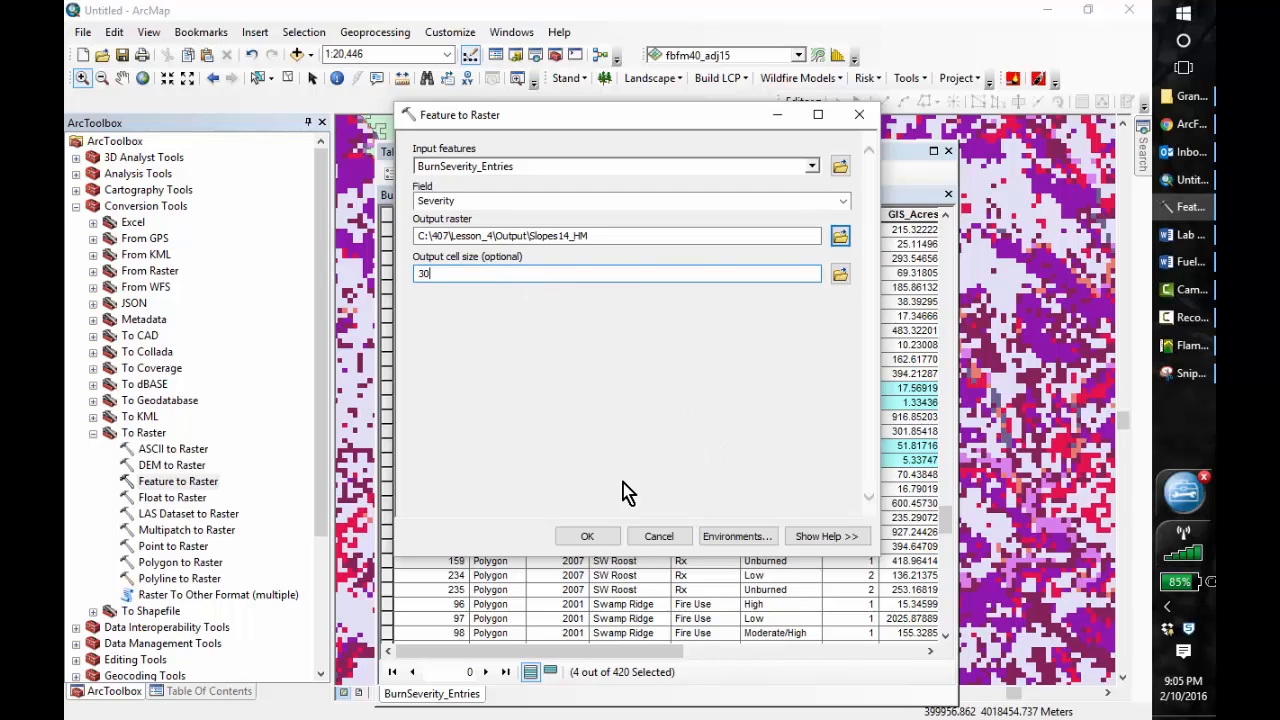
{"action": "left_click", "coordinate": [600, 533]}
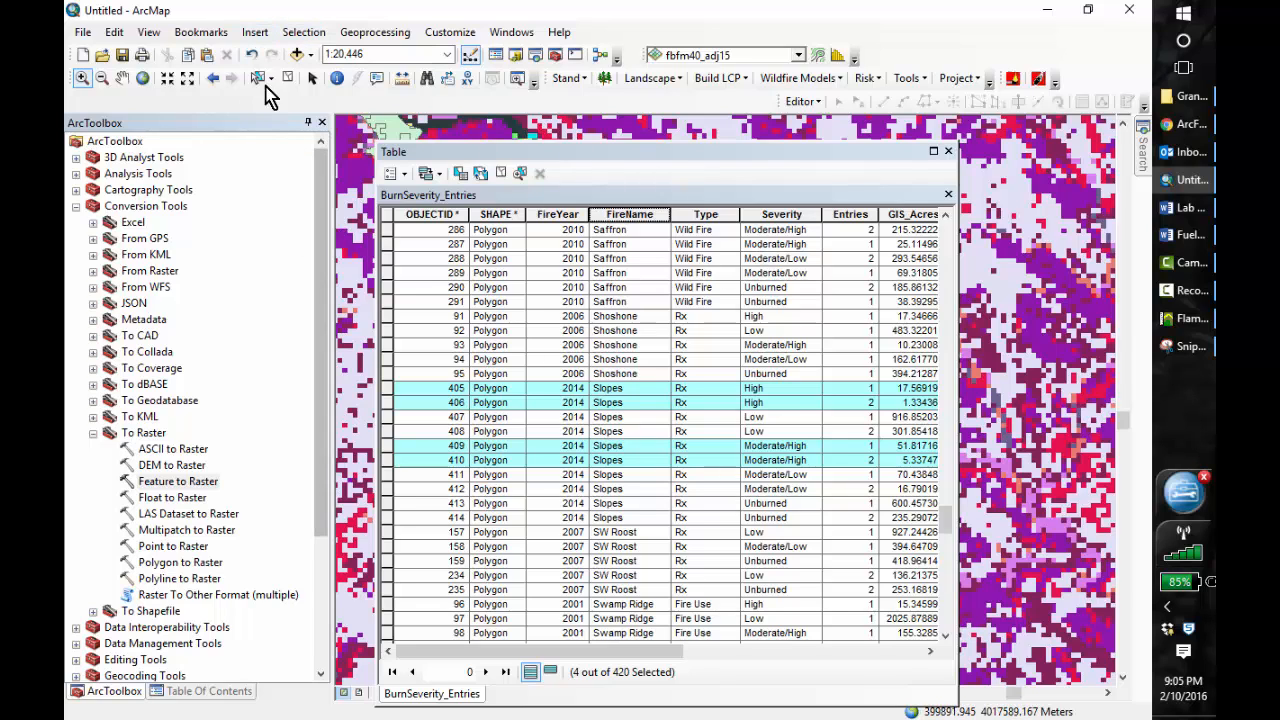
- Examine the messages of the Feature to Raster run in the geoprocessing results of the current session
{"action": "left_click", "coordinate": [375, 34]}
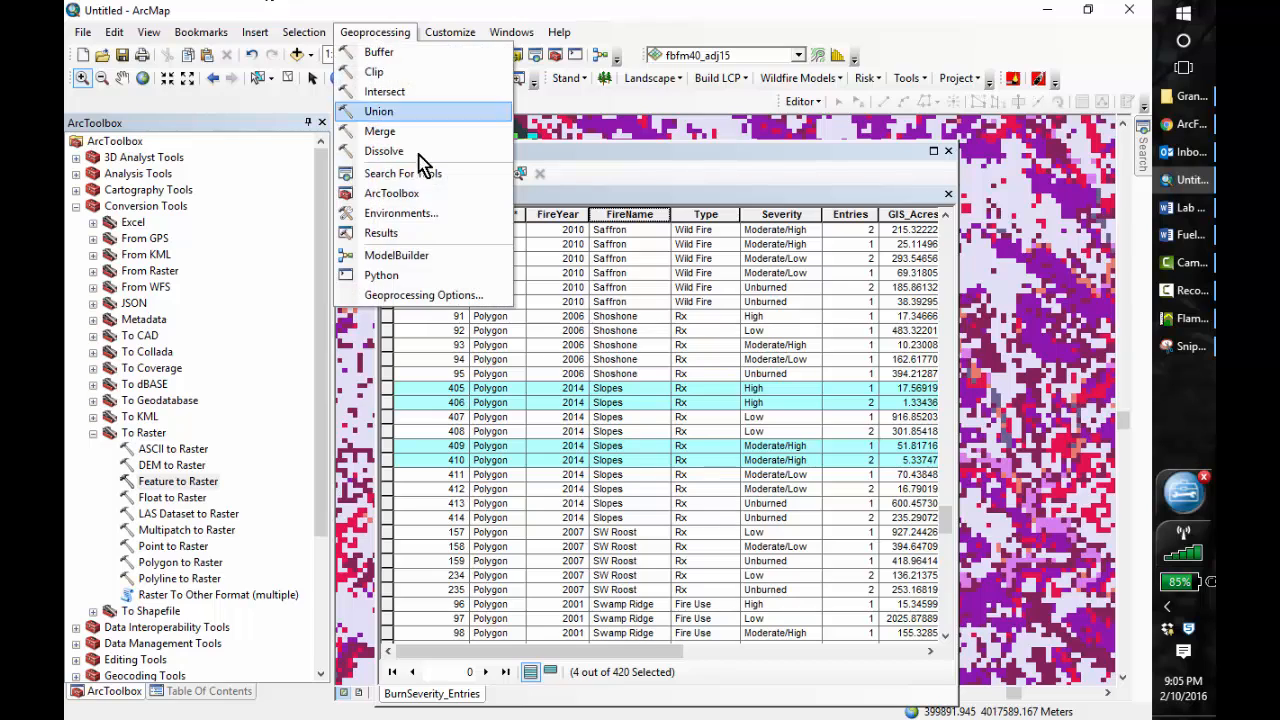
{"action": "left_click", "coordinate": [383, 233]}
{"action": "left_click", "coordinate": [272, 143]}
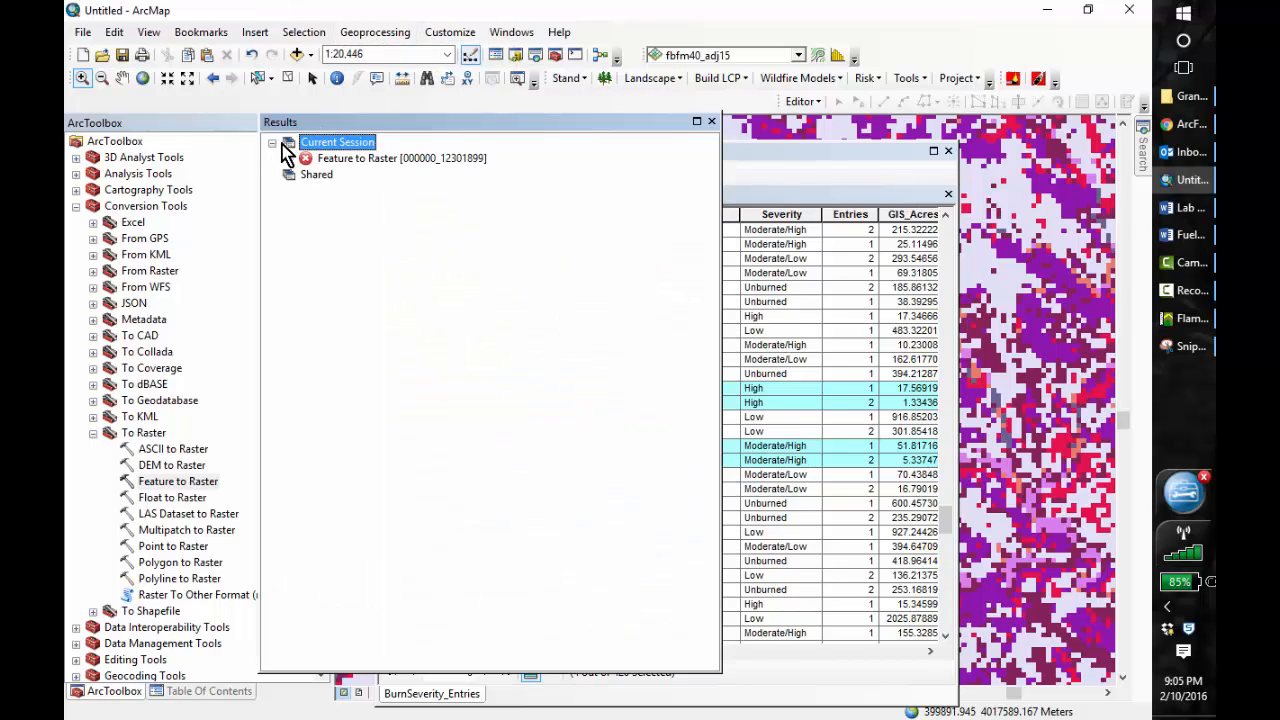
{"action": "left_click", "coordinate": [309, 158]}
{"action": "left_click", "coordinate": [289, 159]}
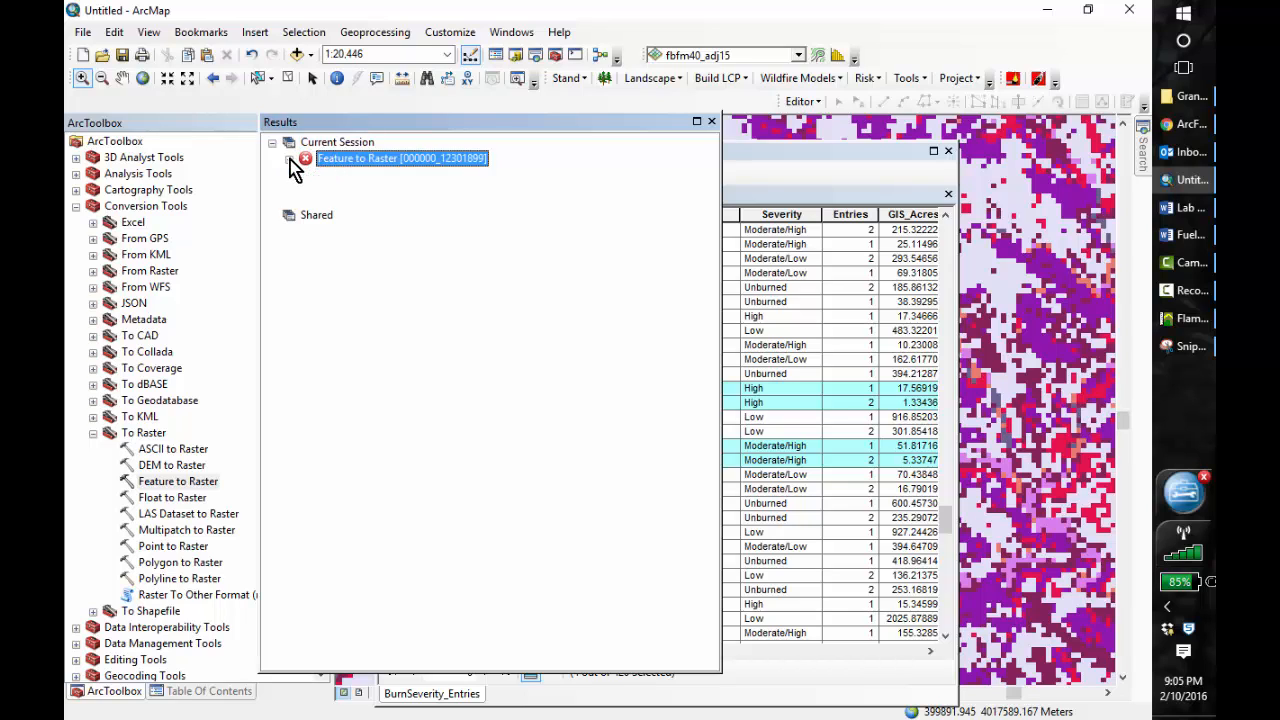
{"action": "left_click", "coordinate": [307, 223]}
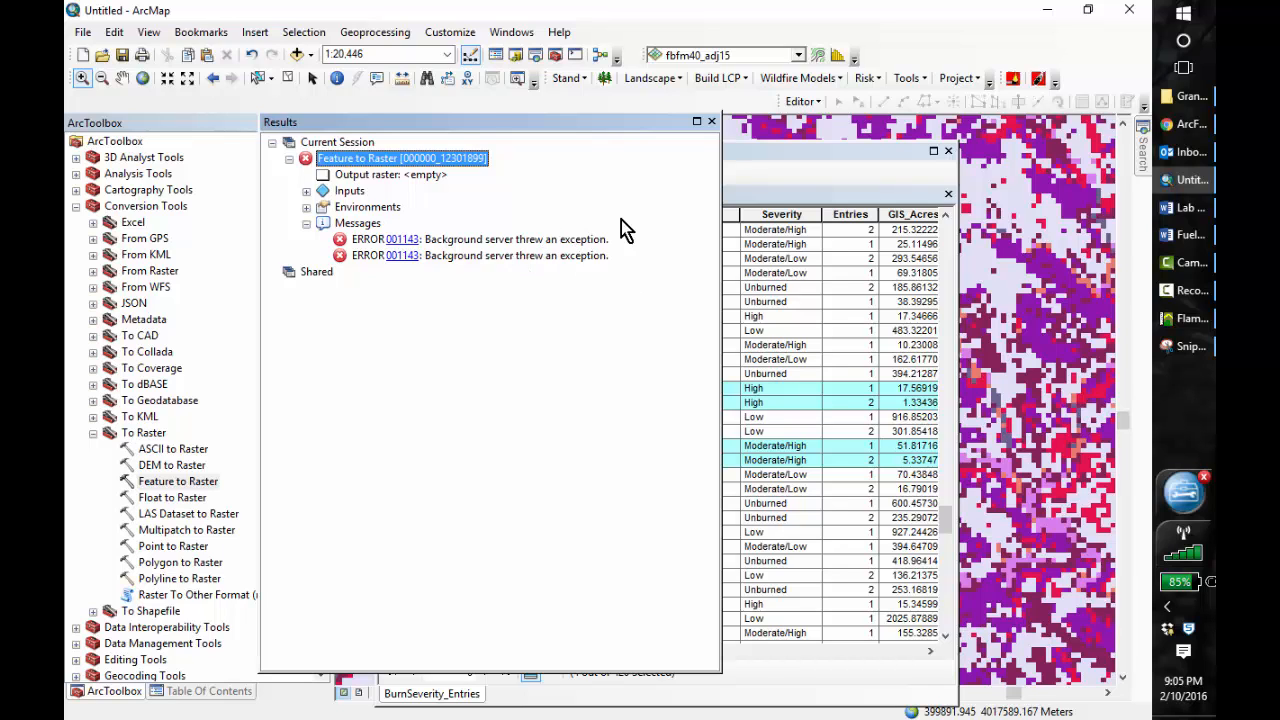
{"action": "left_click", "coordinate": [711, 122]}
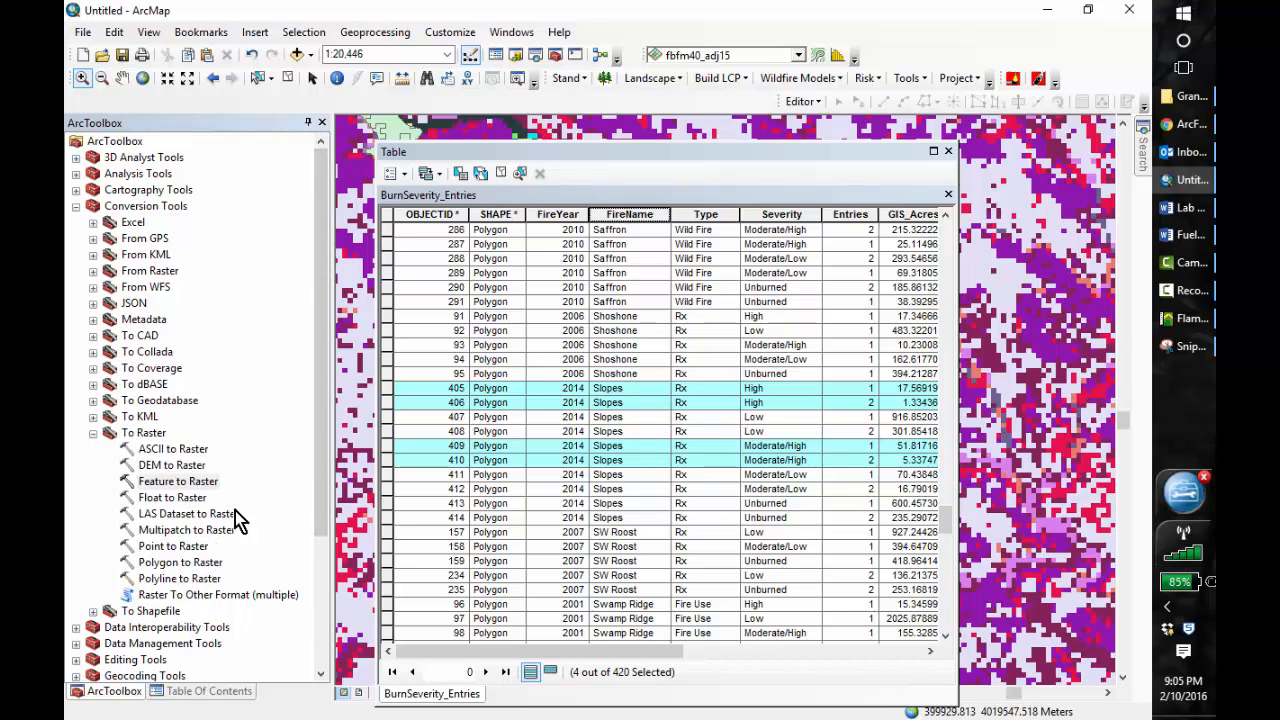
- Set up Feature to Raster again with BurnSeverity_Entries as input, Severity as the field and slopes14_hm in the Output folder as the output raster
{"action": "double_click", "coordinate": [200, 484]}
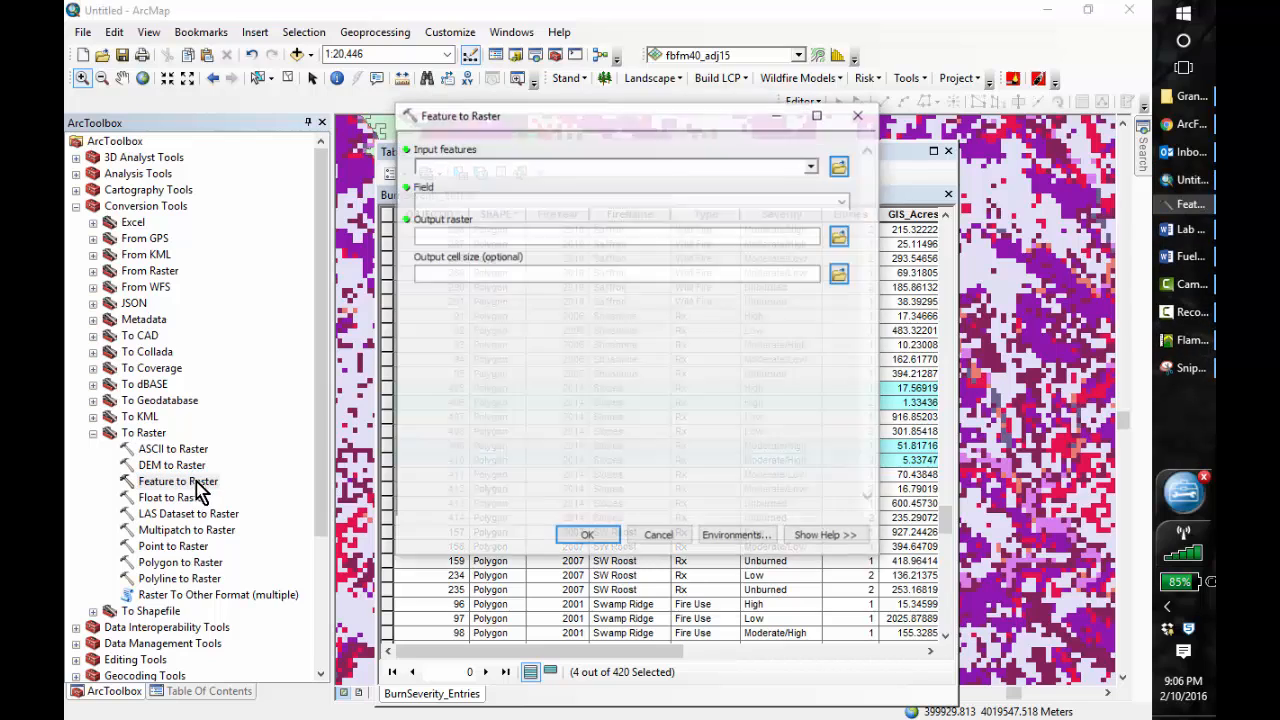
{"action": "left_click", "coordinate": [812, 166]}
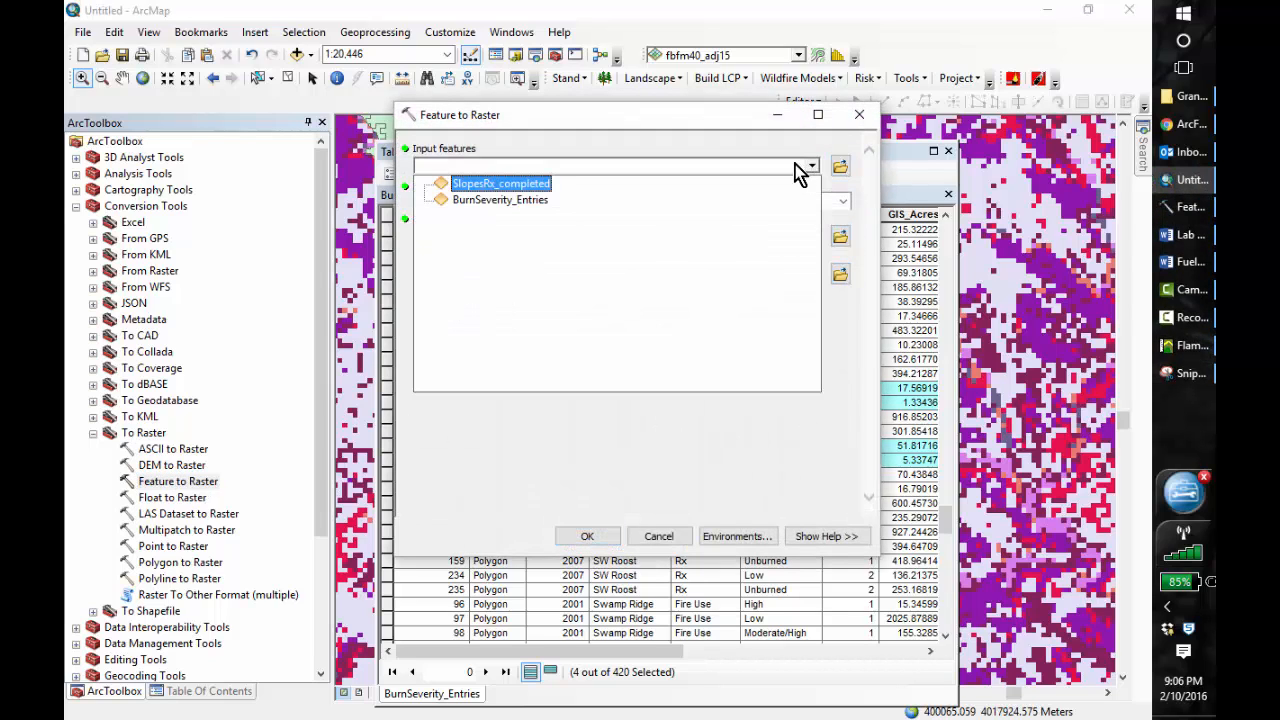
{"action": "left_click", "coordinate": [527, 205]}
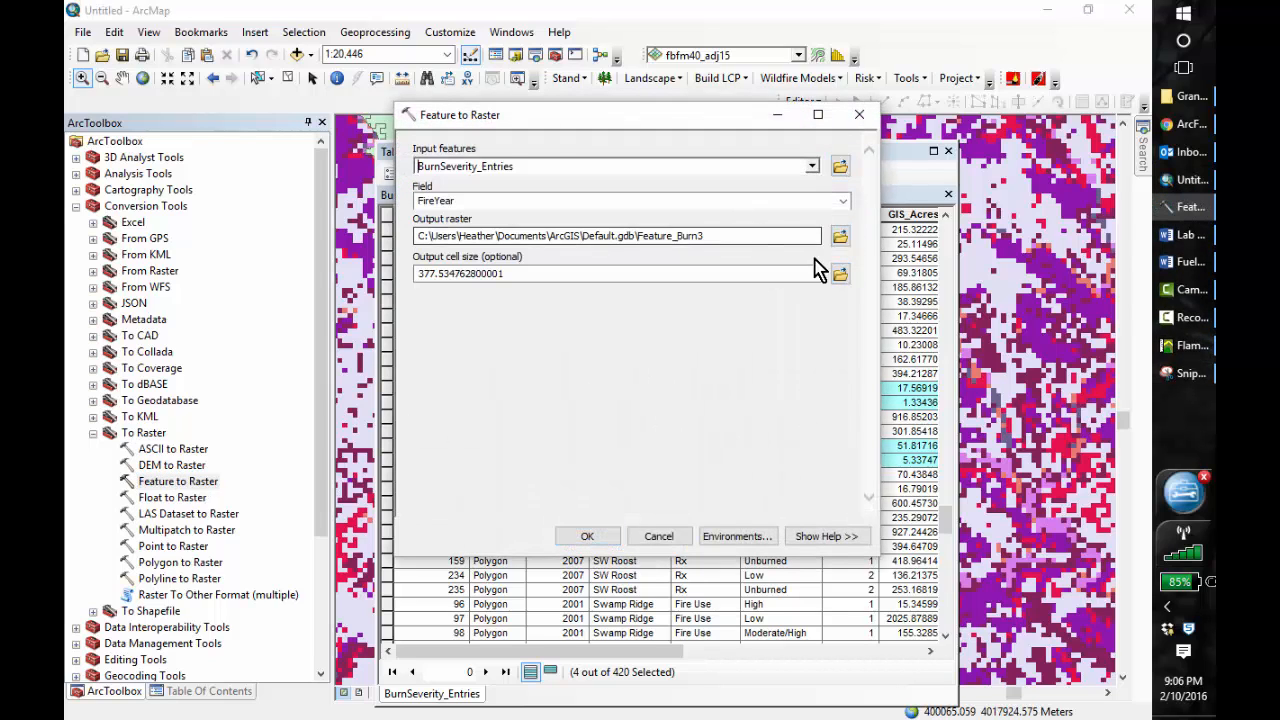
{"action": "left_click", "coordinate": [843, 202]}
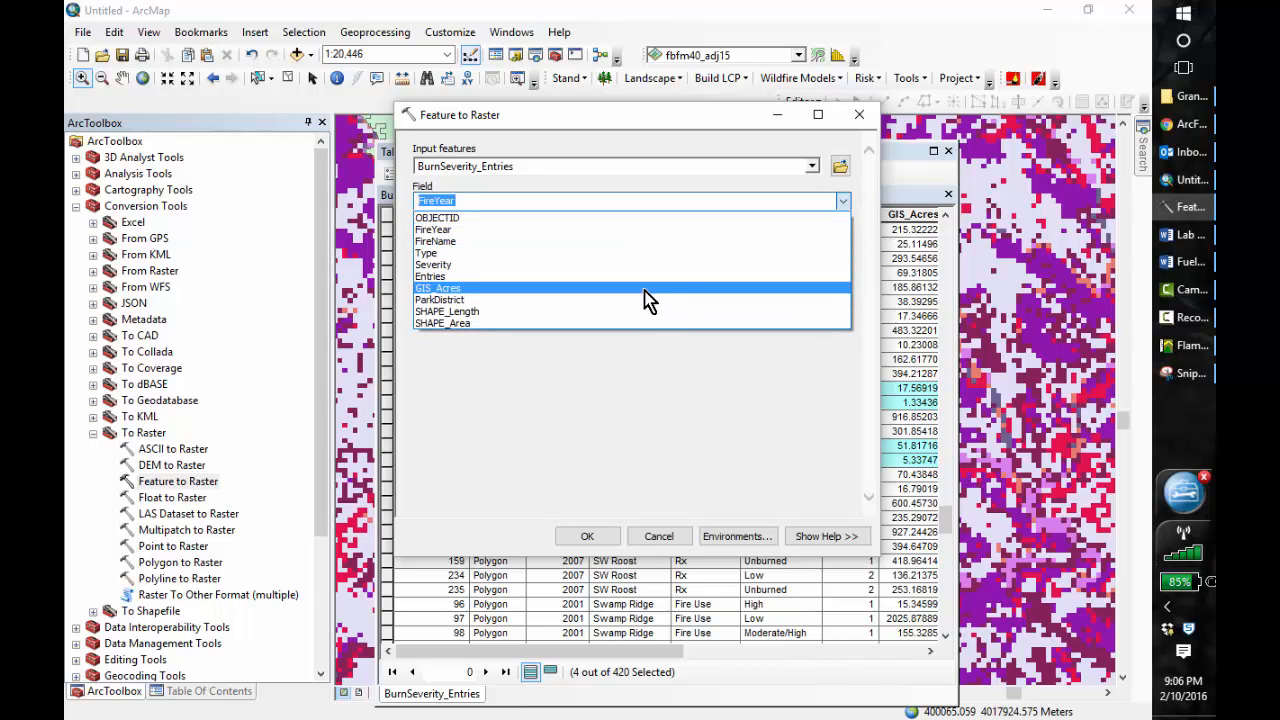
{"action": "left_click", "coordinate": [643, 265]}
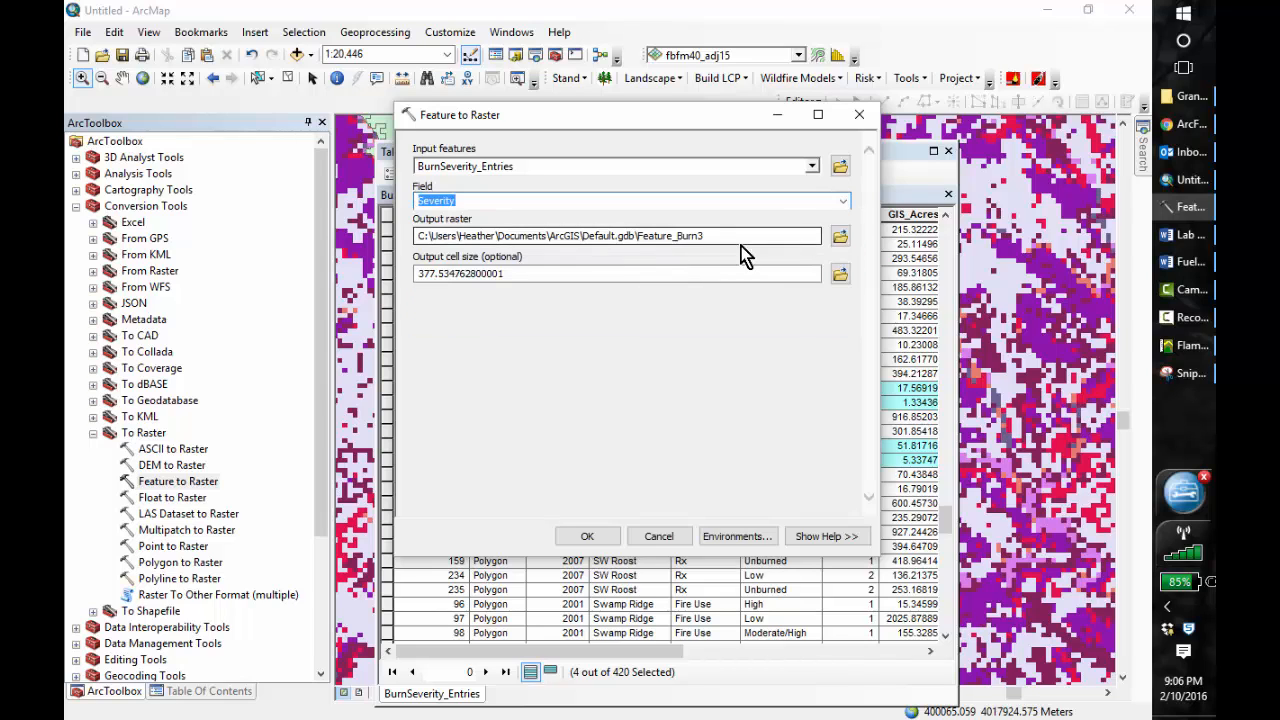
{"action": "left_click", "coordinate": [839, 235]}
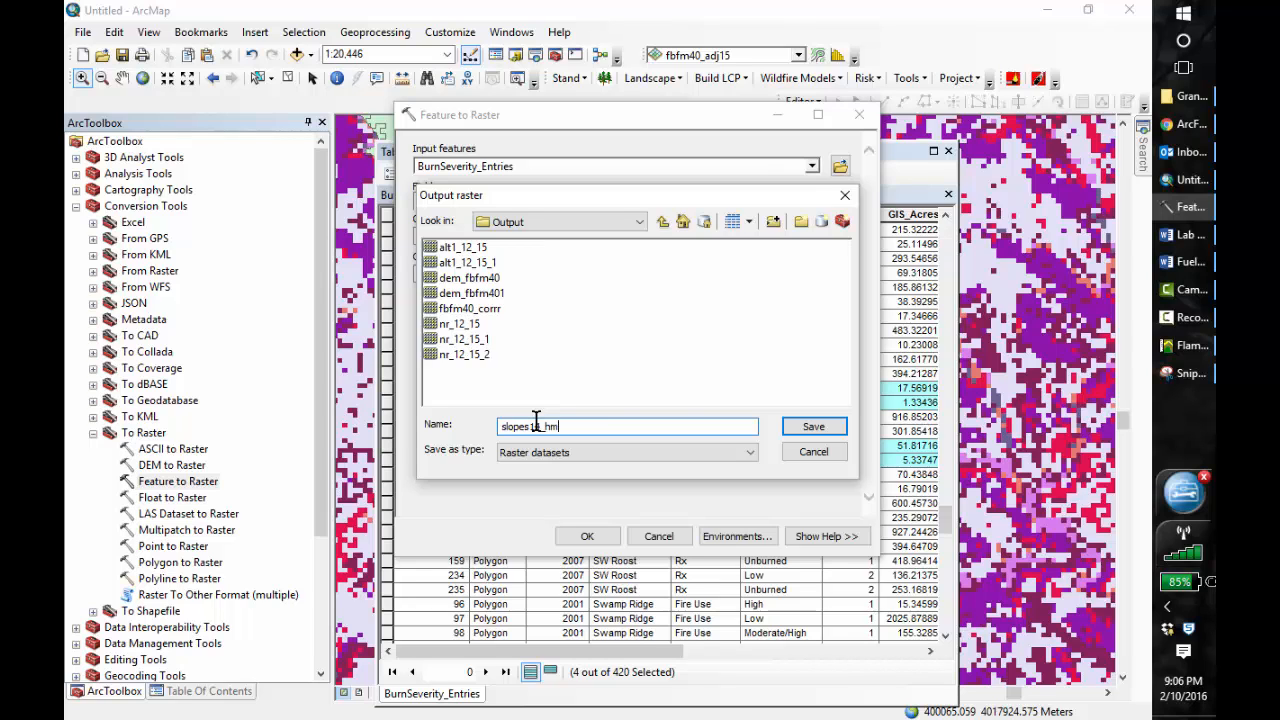
{"action": "left_click", "coordinate": [813, 427]}
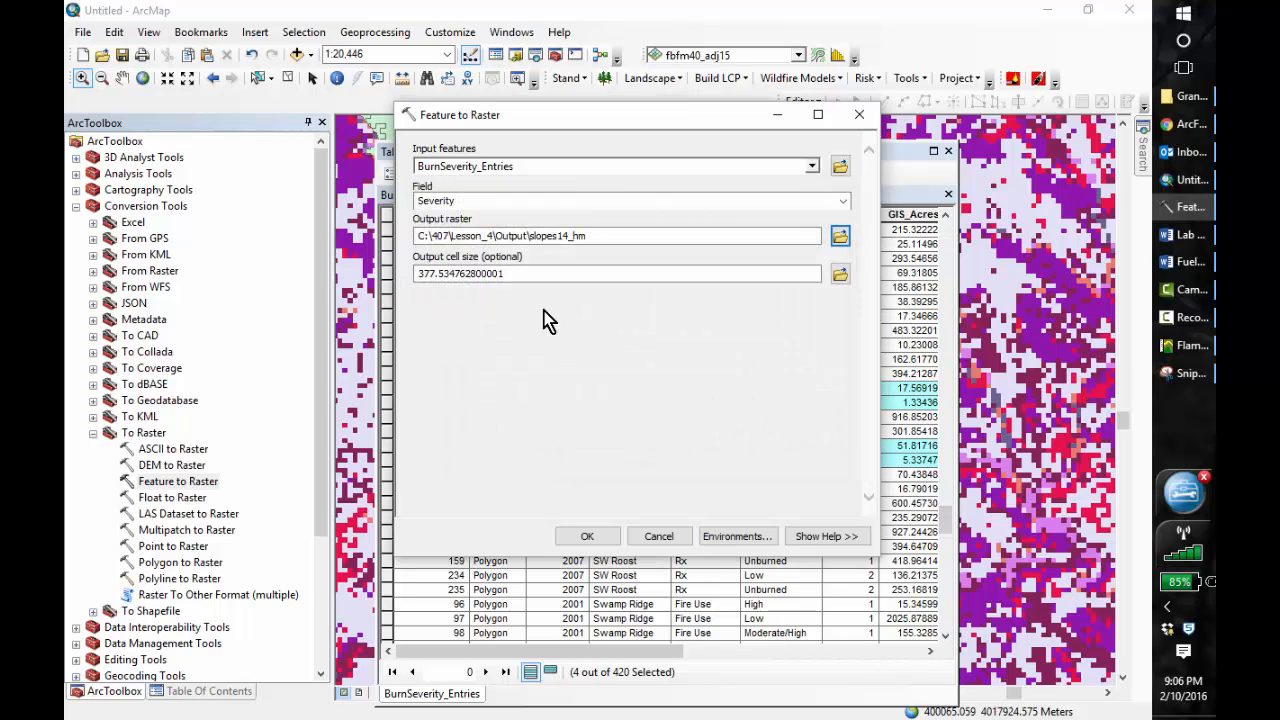
- Set the output cell size to 30, run the Feature to Raster conversion and dismiss the license expiration notice
{"action": "left_click", "coordinate": [492, 285]}
{"action": "double_click", "coordinate": [475, 276]}
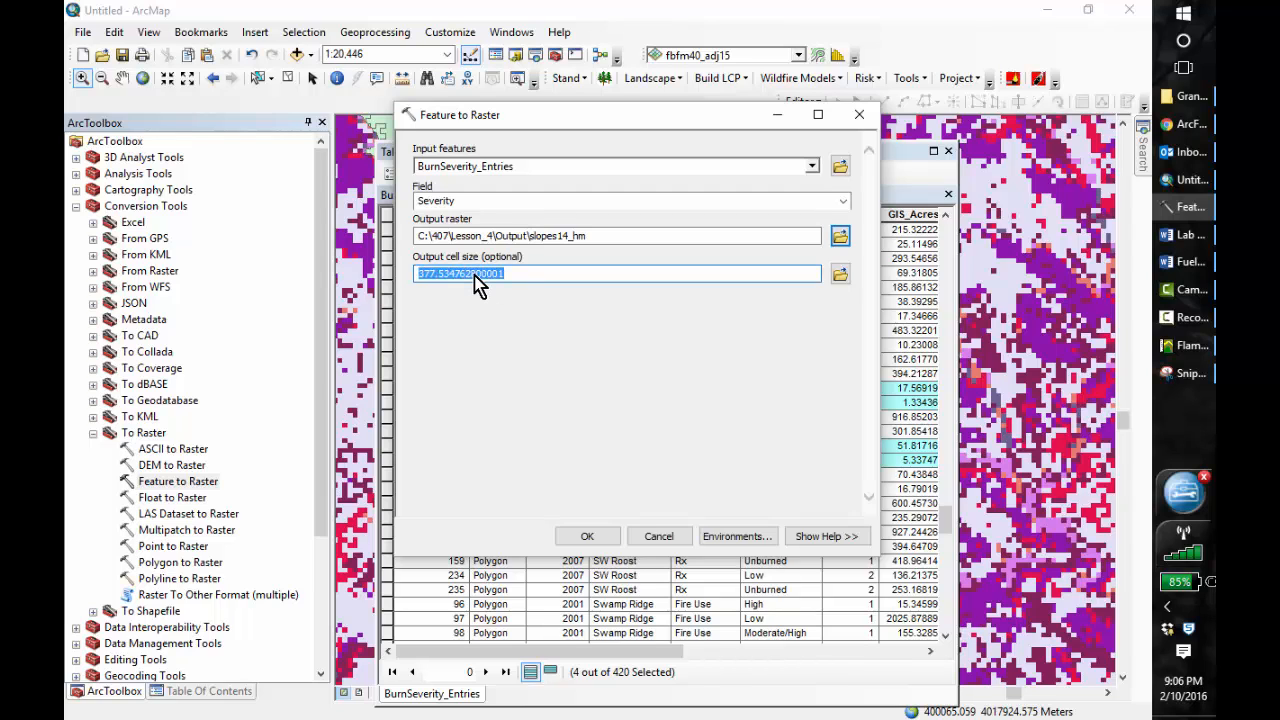
{"action": "type", "text": "30"}
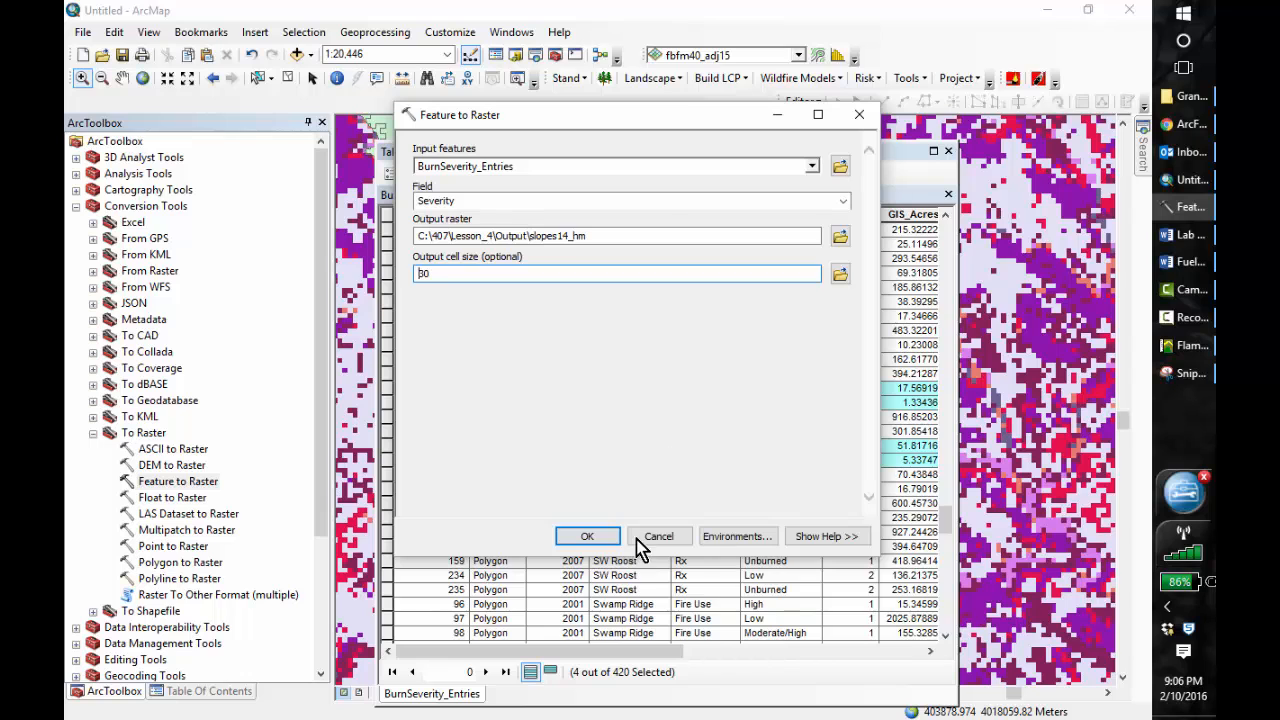
{"action": "left_click", "coordinate": [605, 538]}
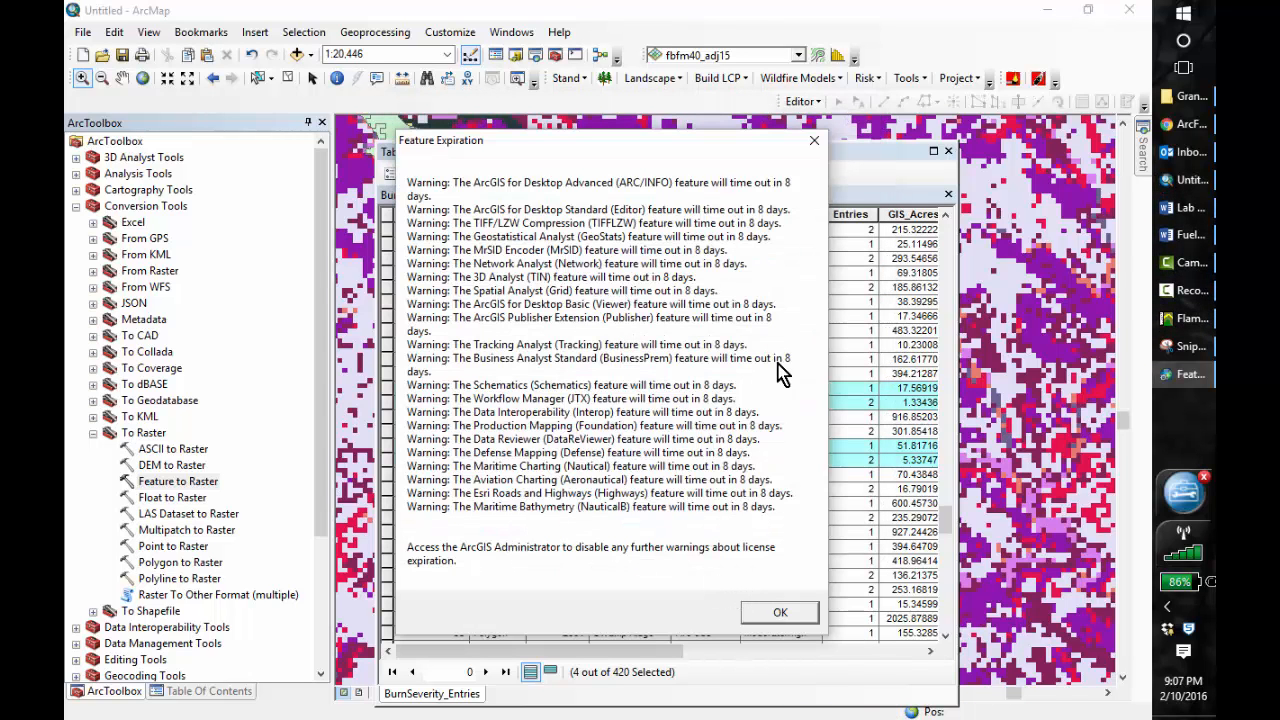
{"action": "left_click", "coordinate": [790, 610]}
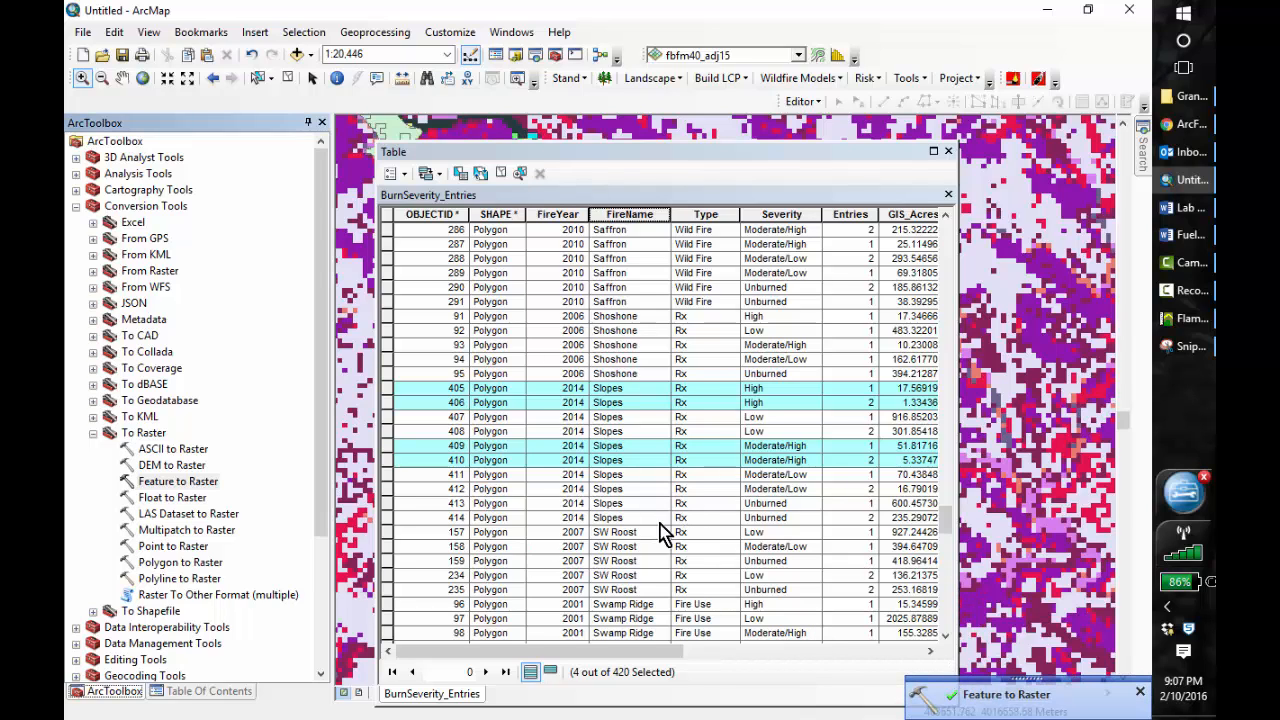
- Close the BurnSeverity_Entries table and hide the BurnSeverity_Entries and fbfm40_adj15 layers so only slopes14_hm is drawn
{"action": "left_click", "coordinate": [205, 691]}
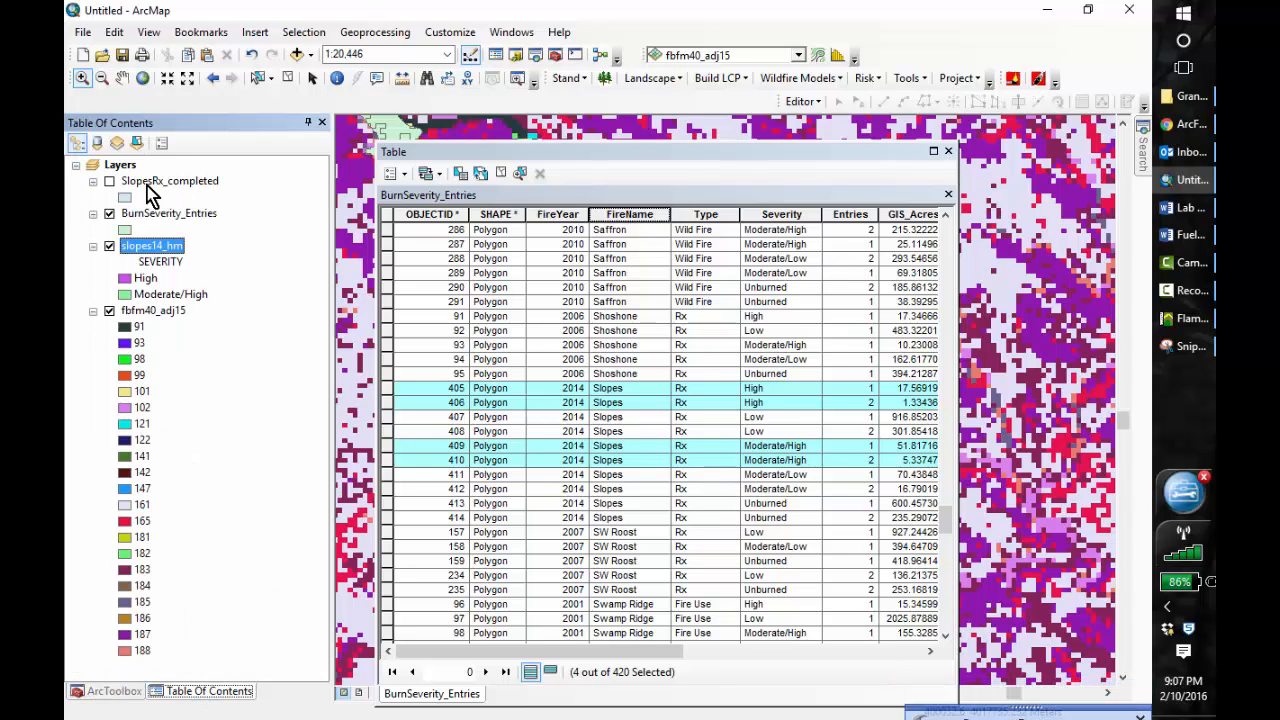
{"action": "left_click", "coordinate": [948, 153]}
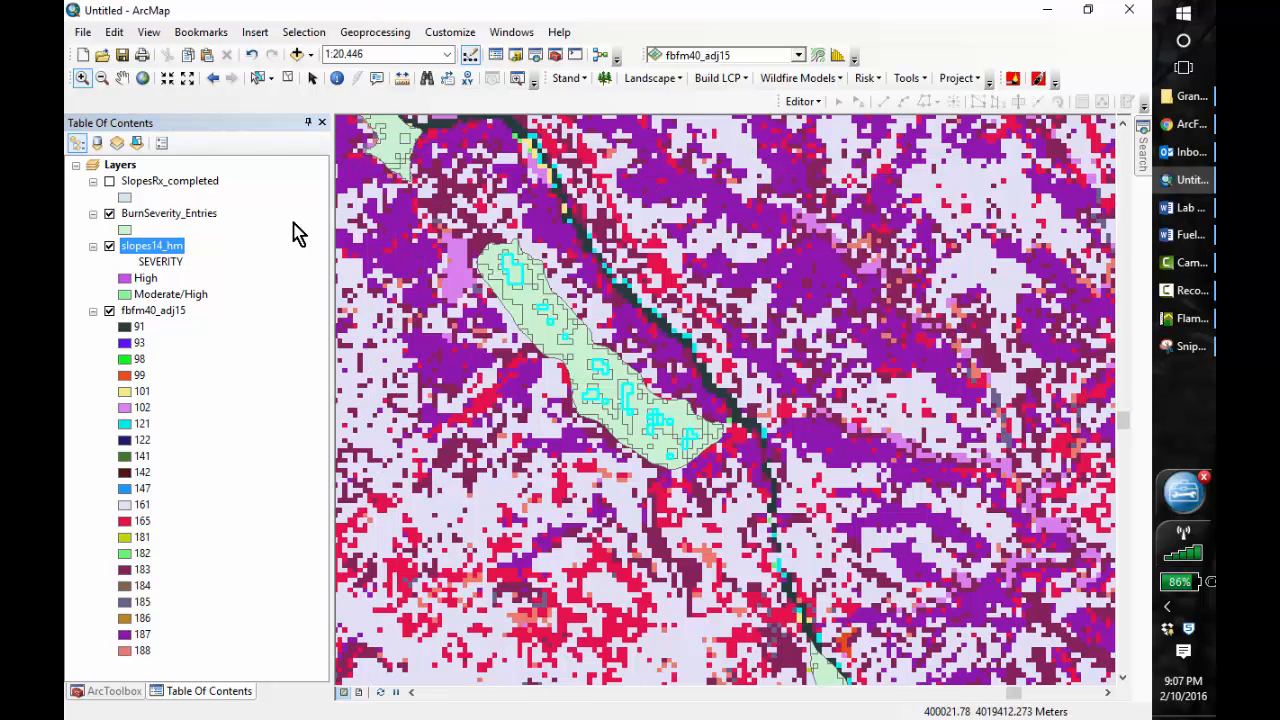
{"action": "left_click", "coordinate": [109, 213]}
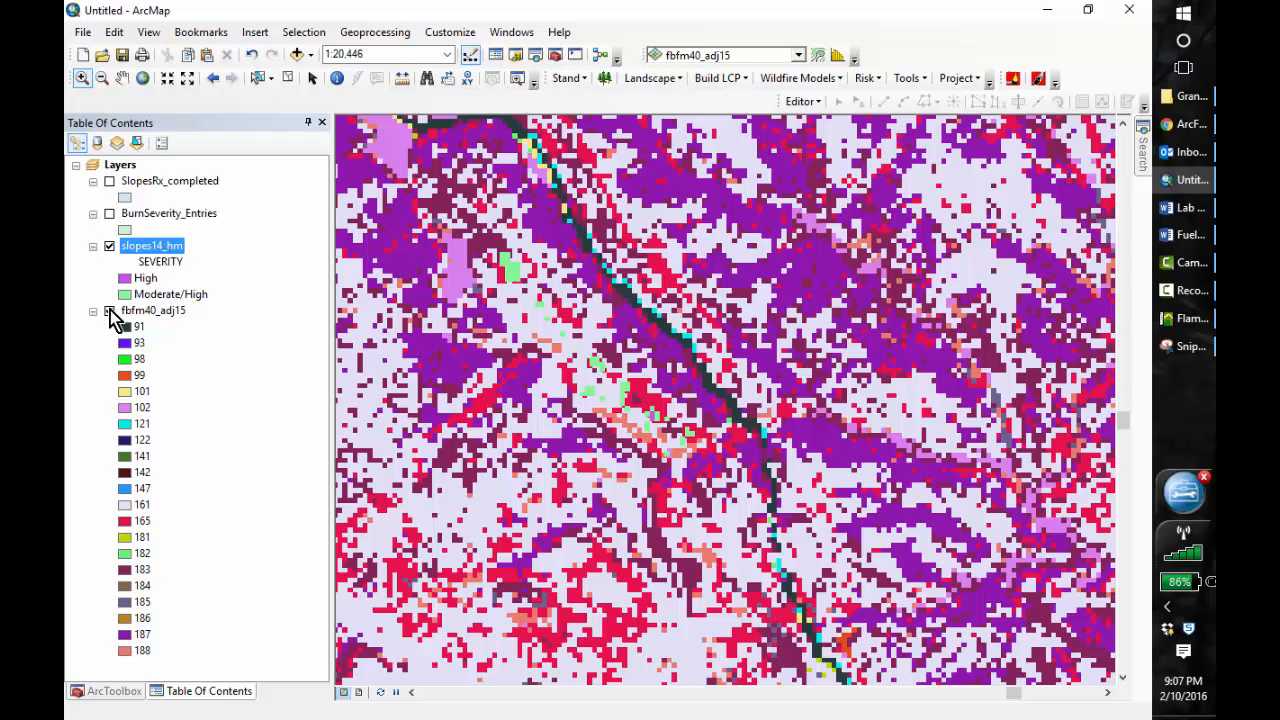
{"action": "left_click", "coordinate": [109, 311]}
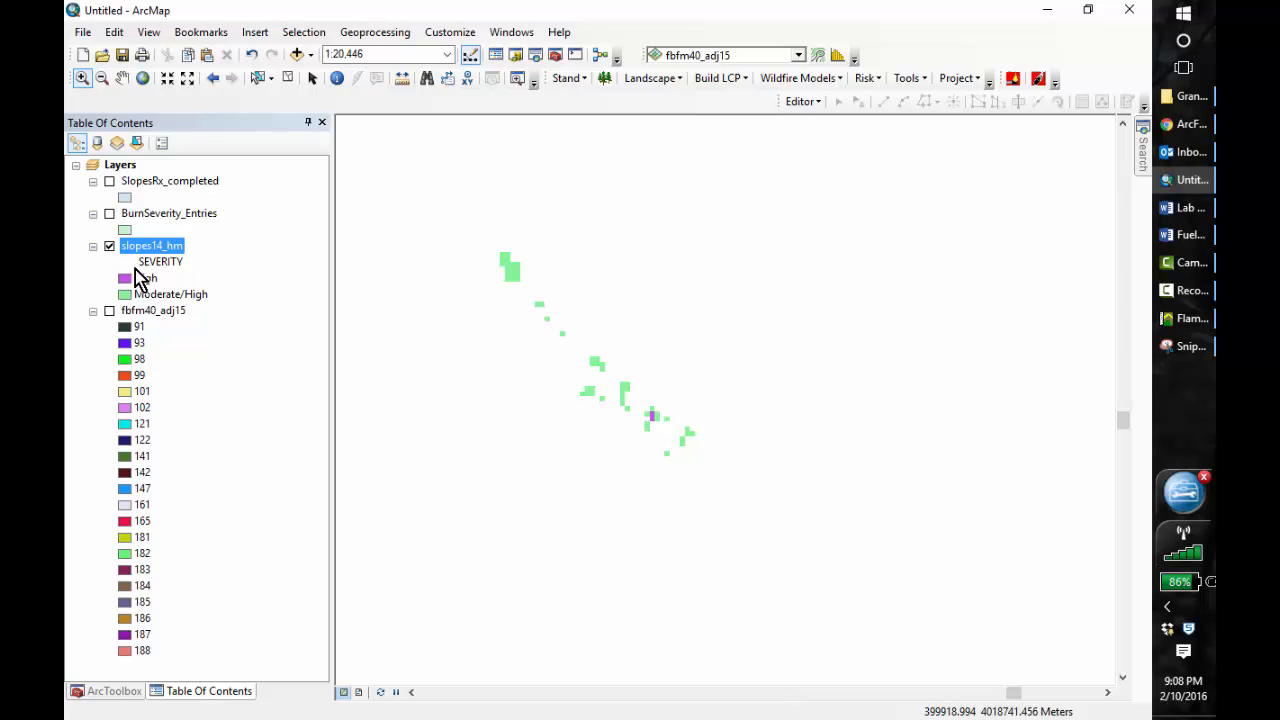
- Review the severity classes in the attribute table of the slopes14_hm raster, and close the table
{"action": "right_click", "coordinate": [159, 252]}
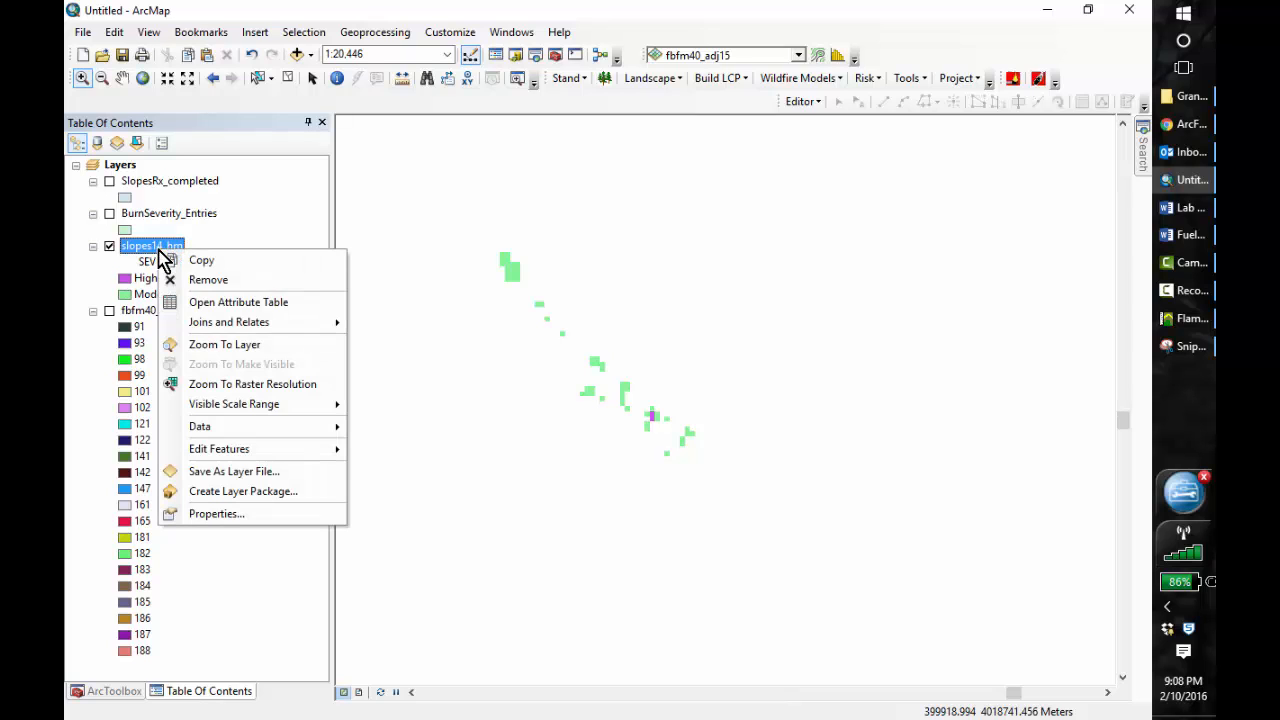
{"action": "left_click", "coordinate": [216, 299]}
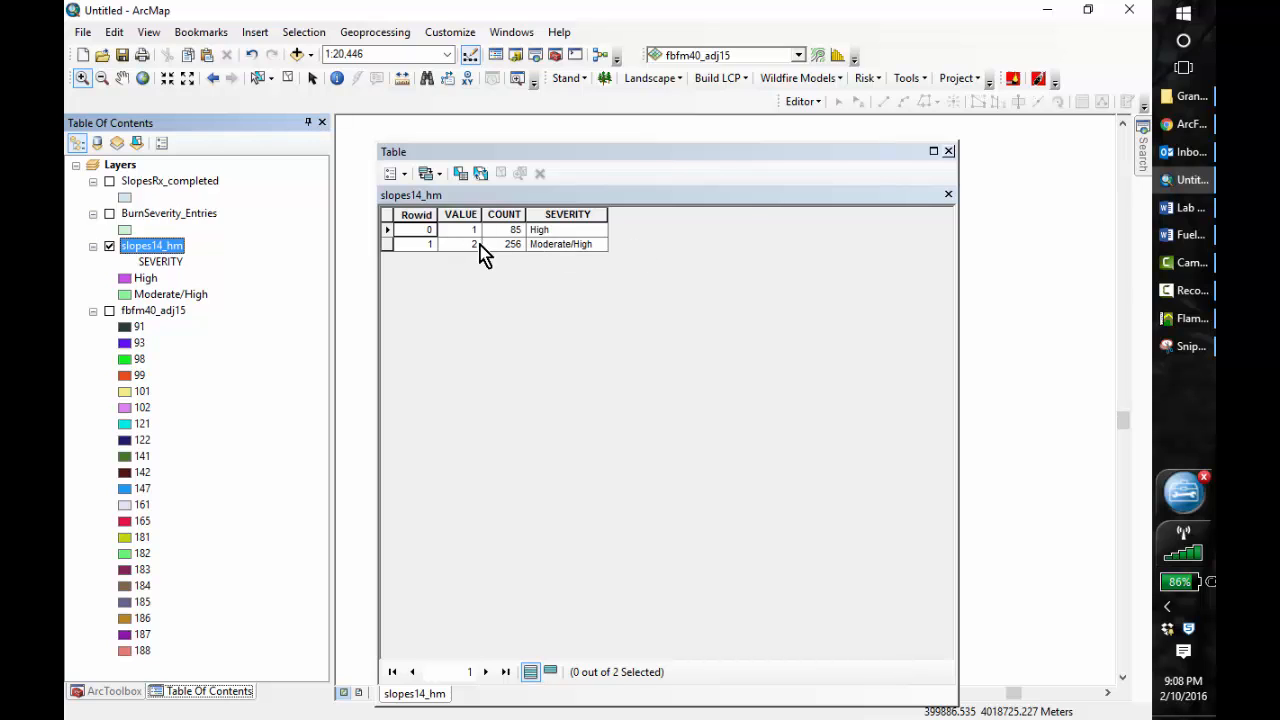
{"action": "left_click", "coordinate": [948, 152]}
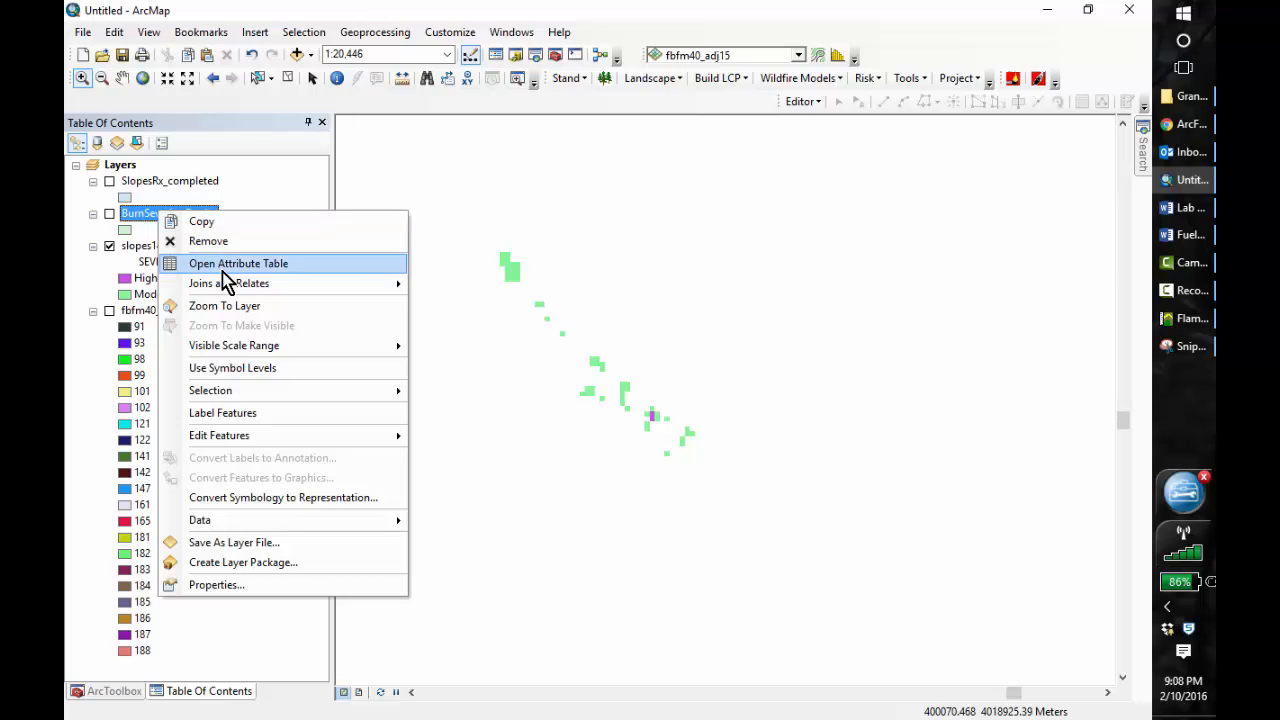
- Open the BurnSeverity_Entries attribute table, sort it ascending by FireName and go to the Slopes records
{"action": "left_click", "coordinate": [223, 265]}
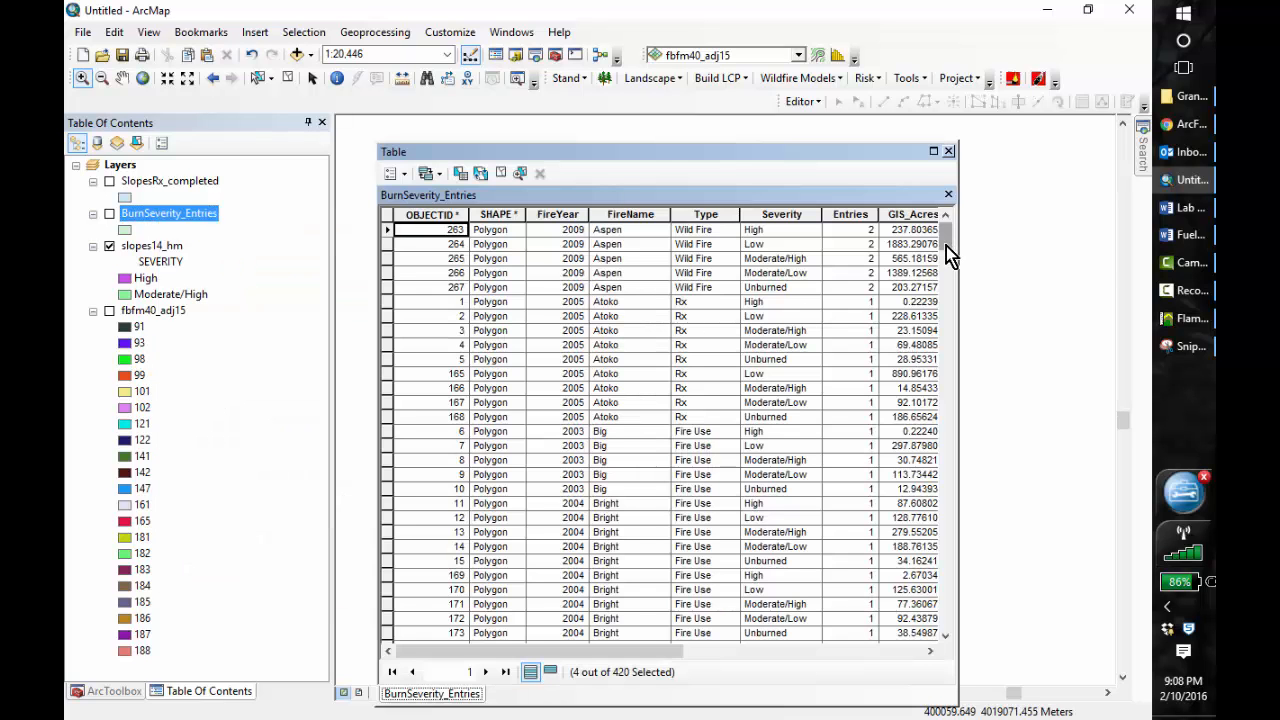
{"action": "left_click", "coordinate": [640, 216]}
{"action": "right_click", "coordinate": [641, 215]}
{"action": "left_click", "coordinate": [700, 224]}
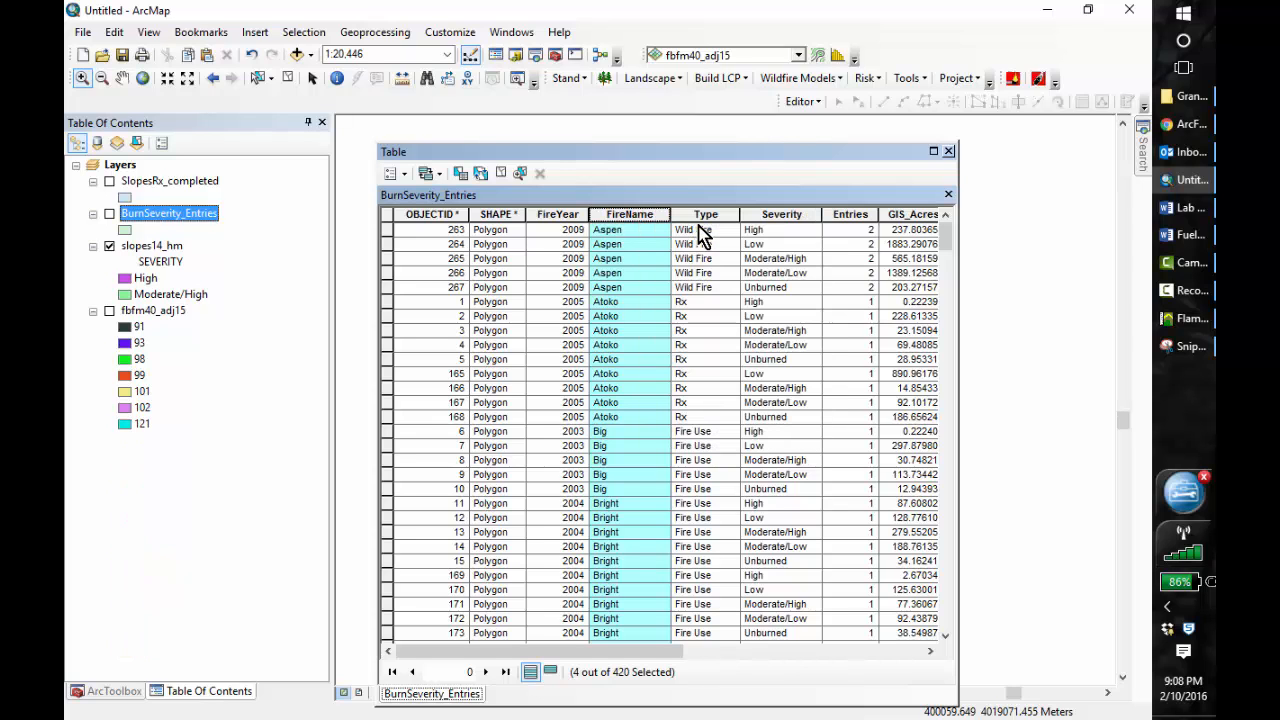
{"action": "left_click_drag", "start_coordinate": [944, 236], "coordinate": [946, 528]}
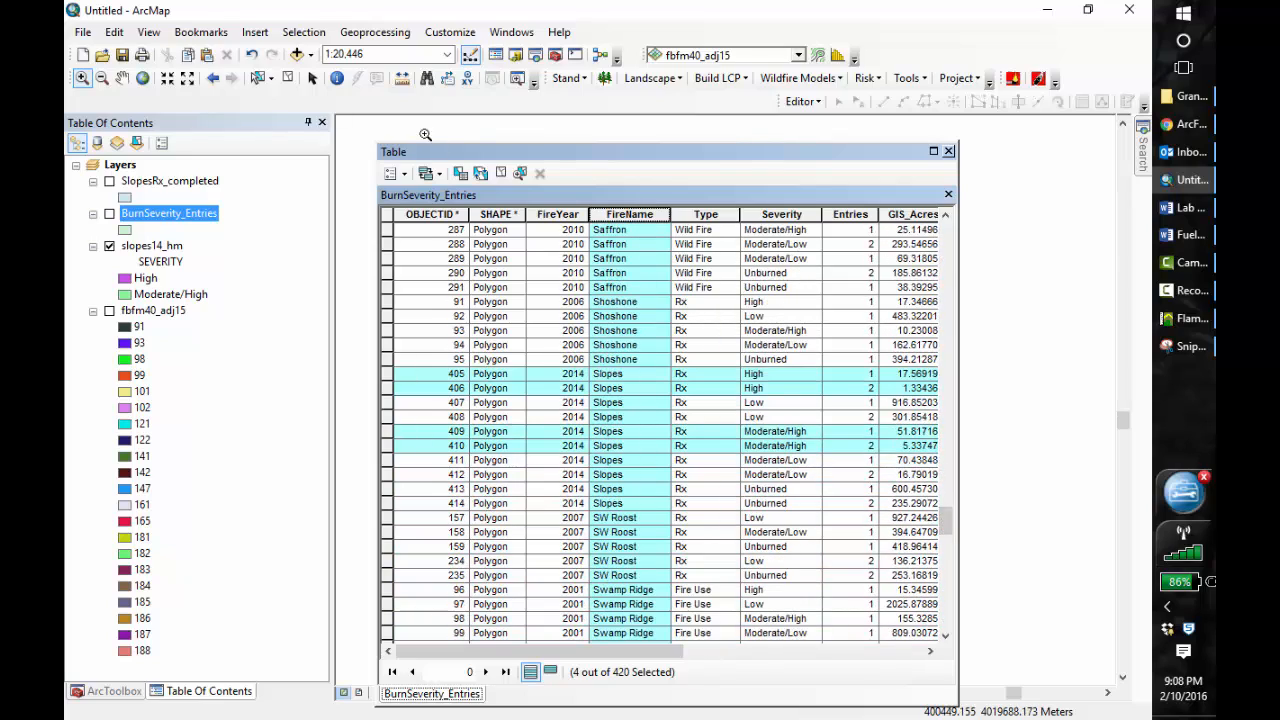
- Clear the current selection and select the two 2014 Slopes records with Moderate/Low severity
{"action": "left_click", "coordinate": [287, 79]}
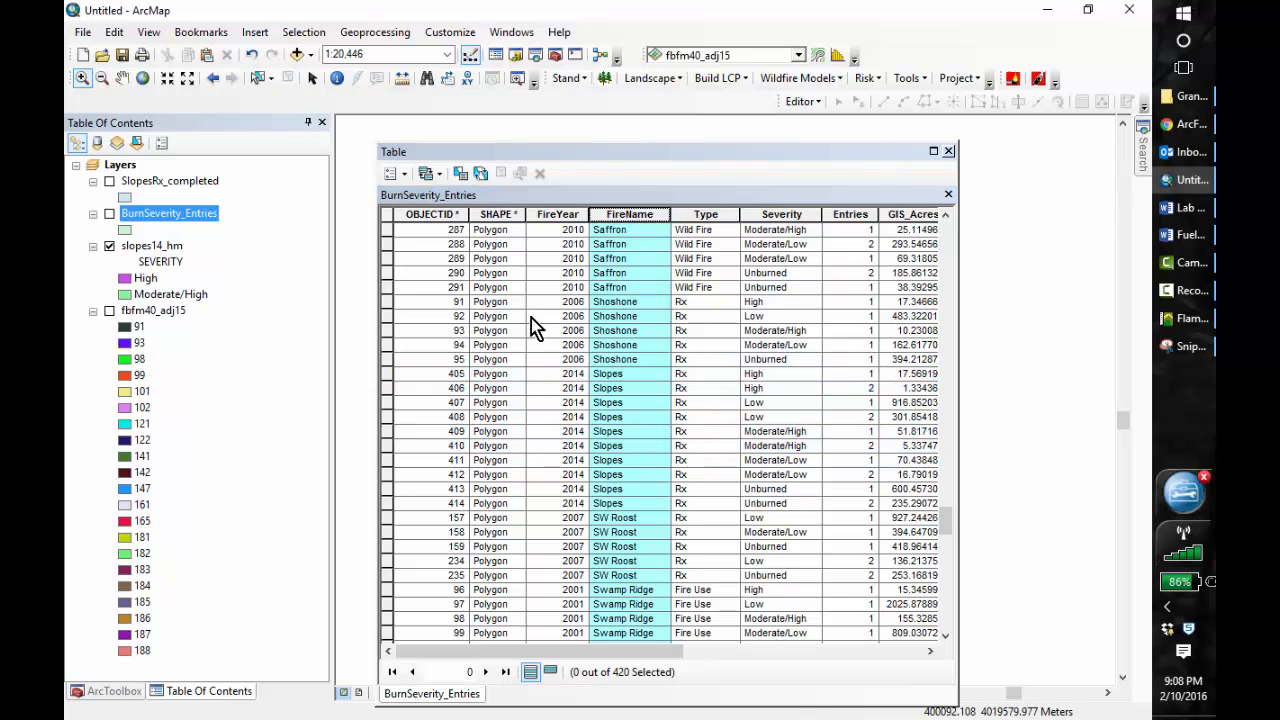
{"action": "left_click", "coordinate": [388, 447]}
{"action": "left_click_drag", "start_coordinate": [389, 461], "coordinate": [389, 475]}
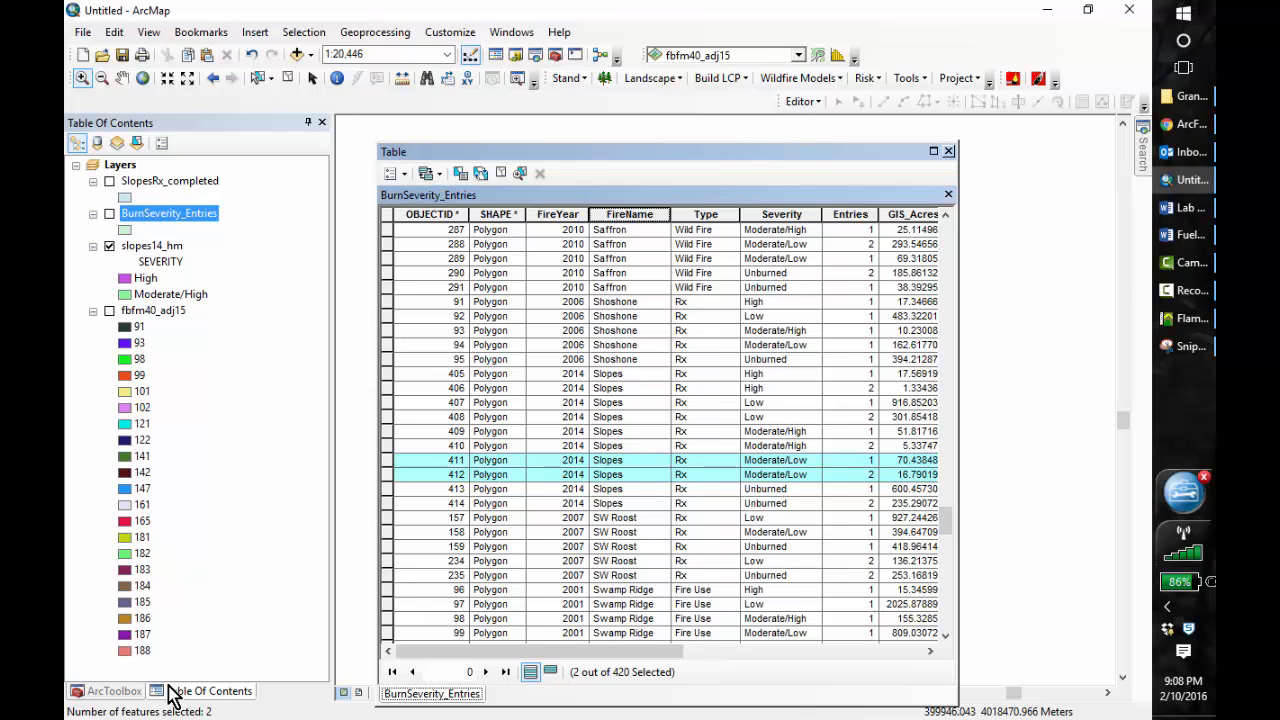
- Start Feature to Raster for the selected Moderate/Low polygons with BurnSeverity_Entries as the input features and Severity as the field
{"action": "left_click", "coordinate": [126, 691]}
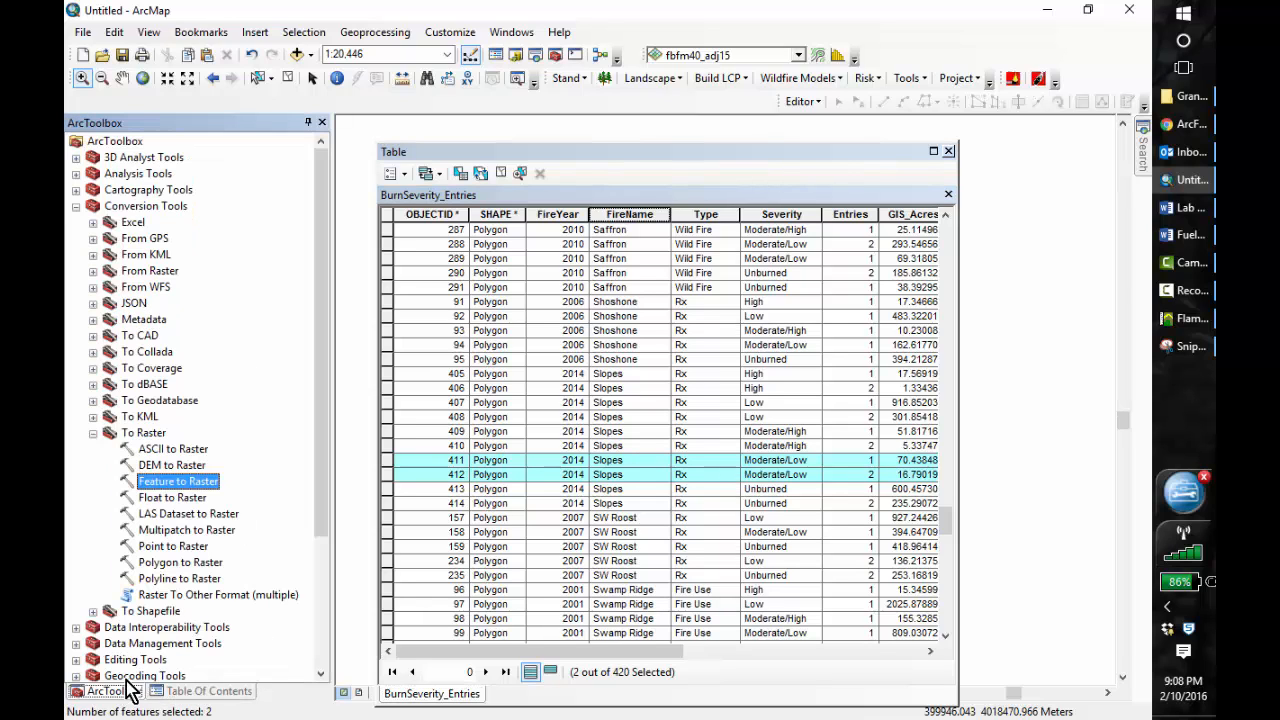
{"action": "double_click", "coordinate": [170, 485]}
{"action": "left_click", "coordinate": [812, 167]}
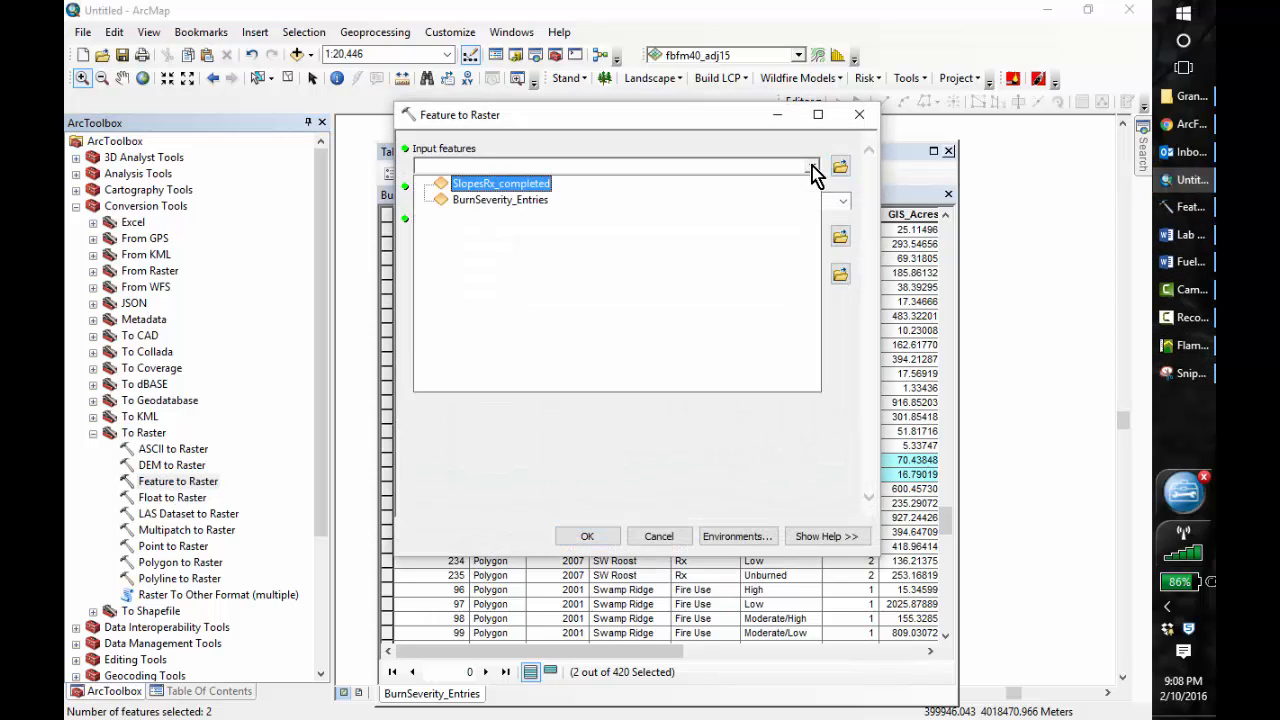
{"action": "left_click", "coordinate": [515, 200]}
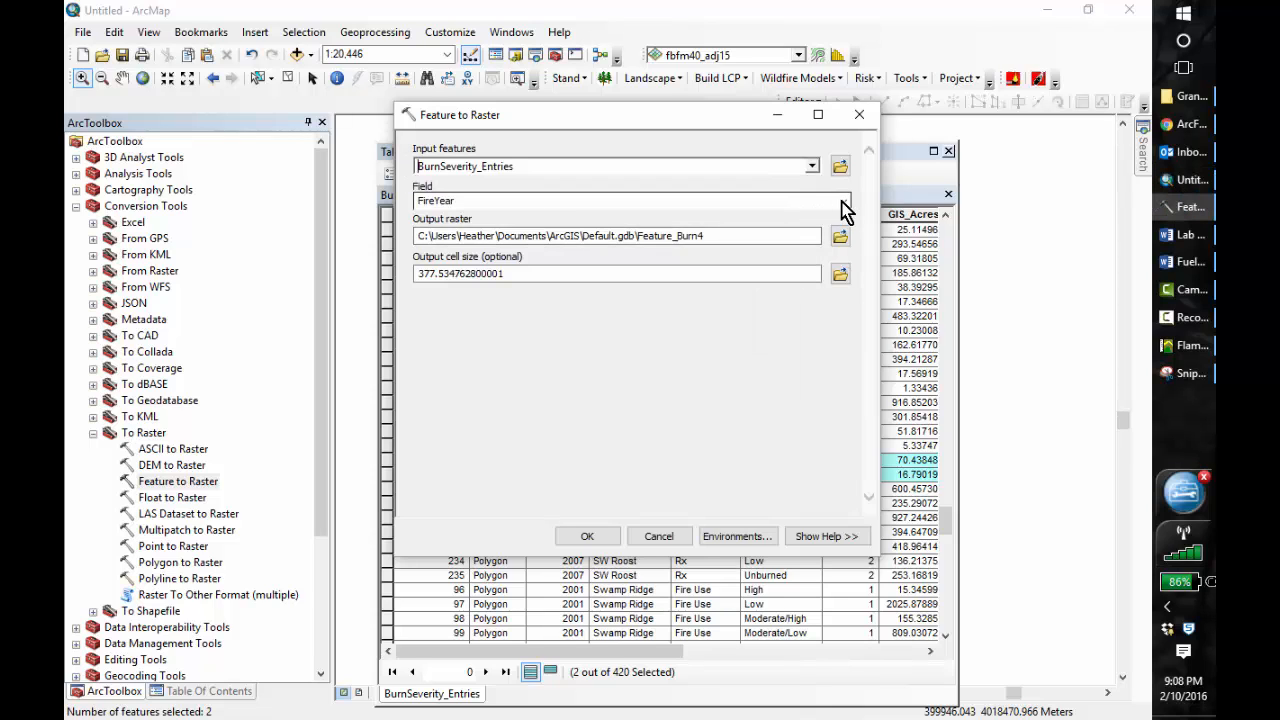
{"action": "left_click", "coordinate": [842, 202]}
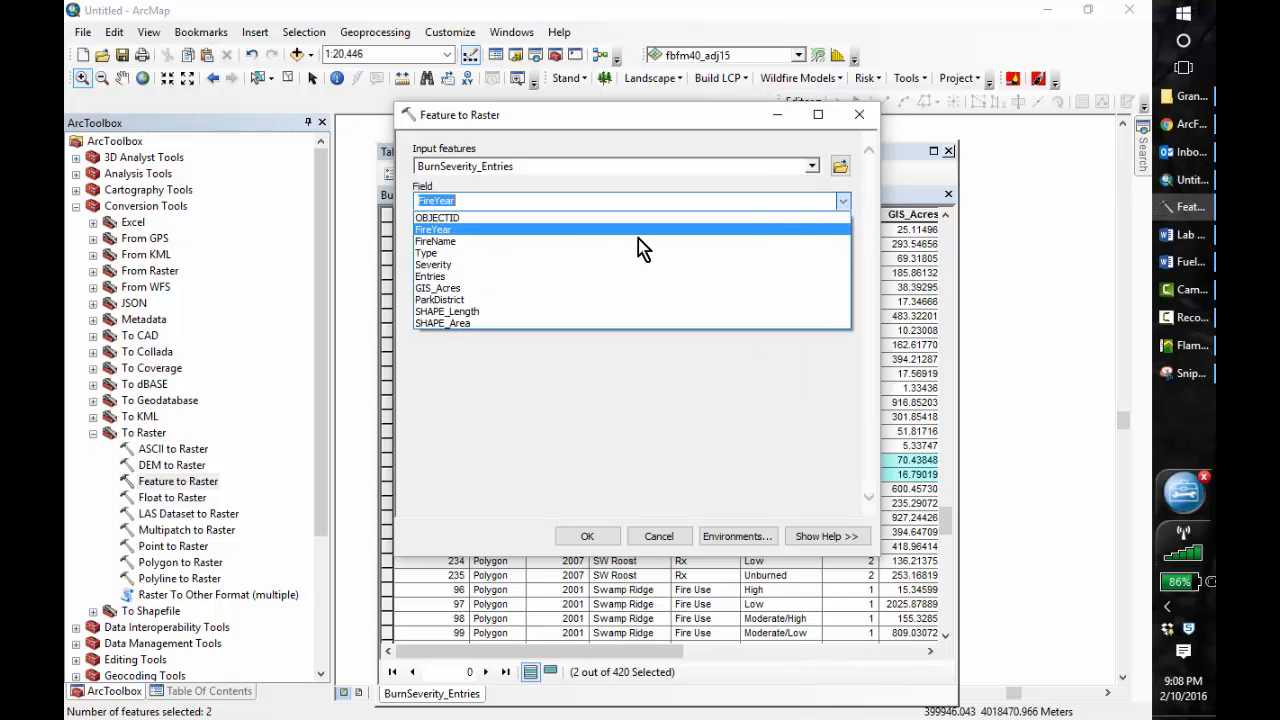
{"action": "left_click", "coordinate": [540, 265]}
- Convert the selected polygons to a raster named slopes14_ml in the Output folder with cell size 30, and close the attribute table
{"action": "left_click", "coordinate": [840, 237]}
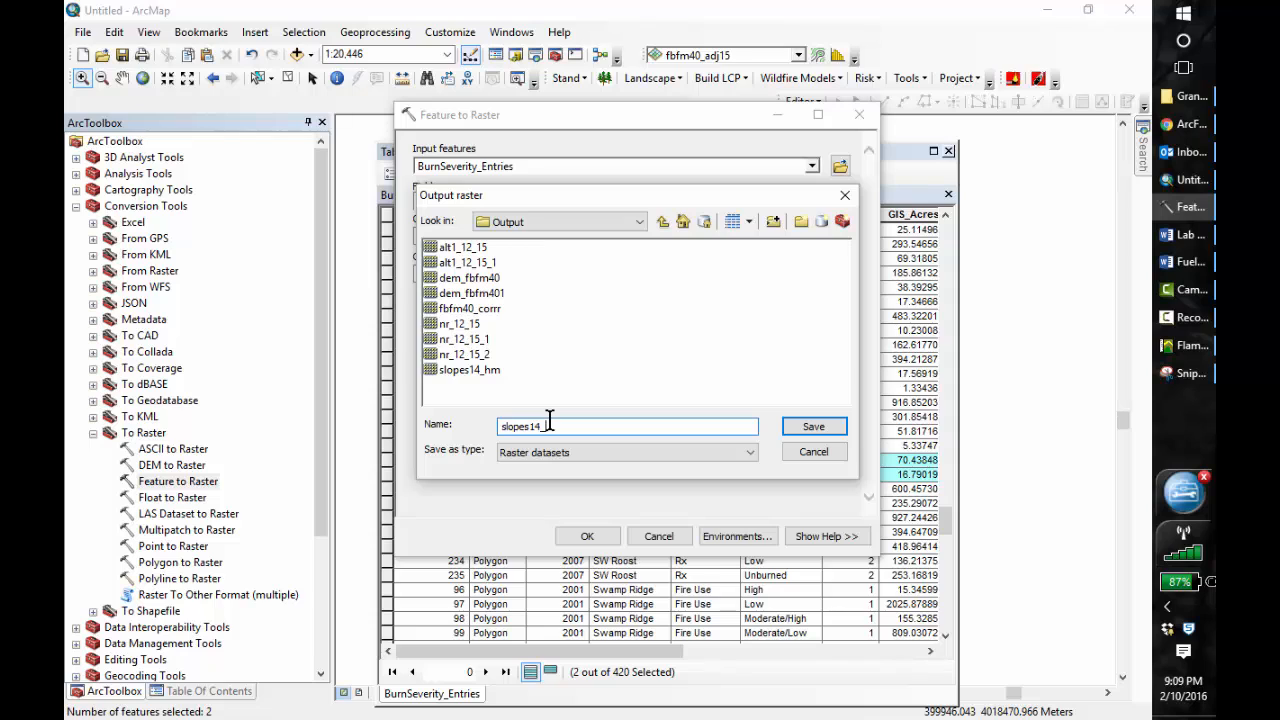
{"action": "type", "text": "slopes14_ml"}
{"action": "left_click", "coordinate": [811, 429]}
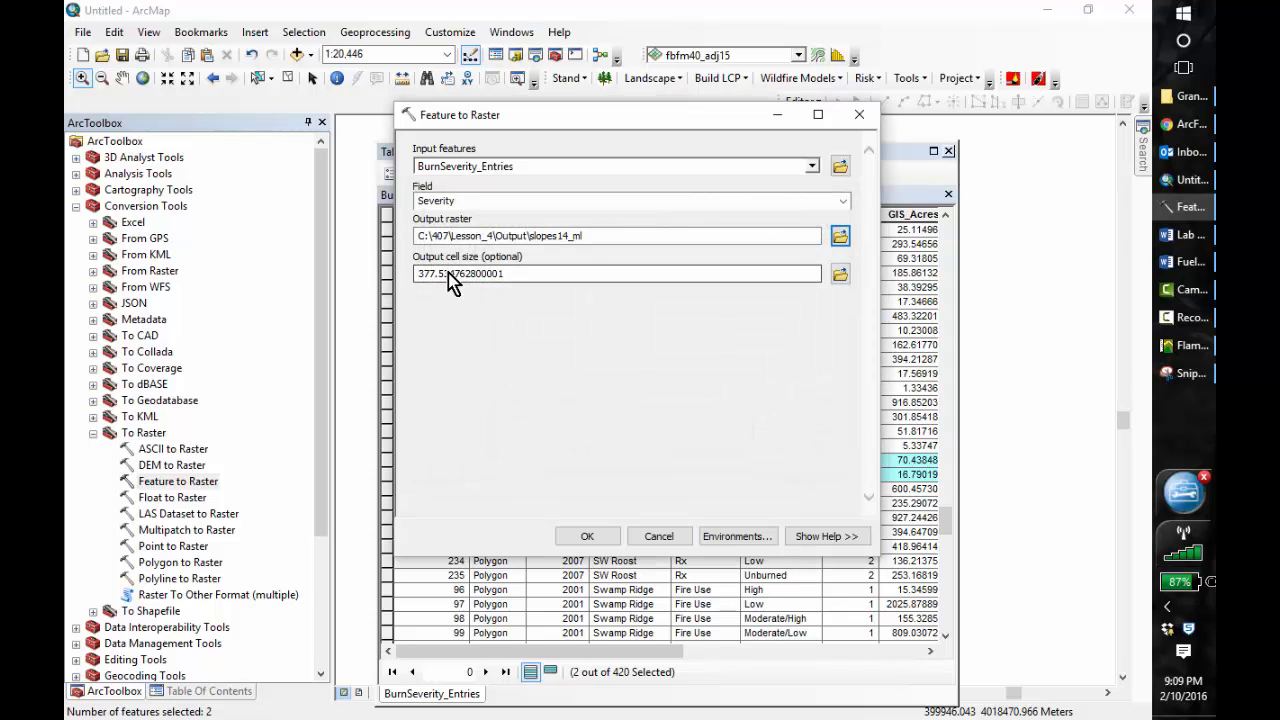
{"action": "double_click", "coordinate": [477, 279]}
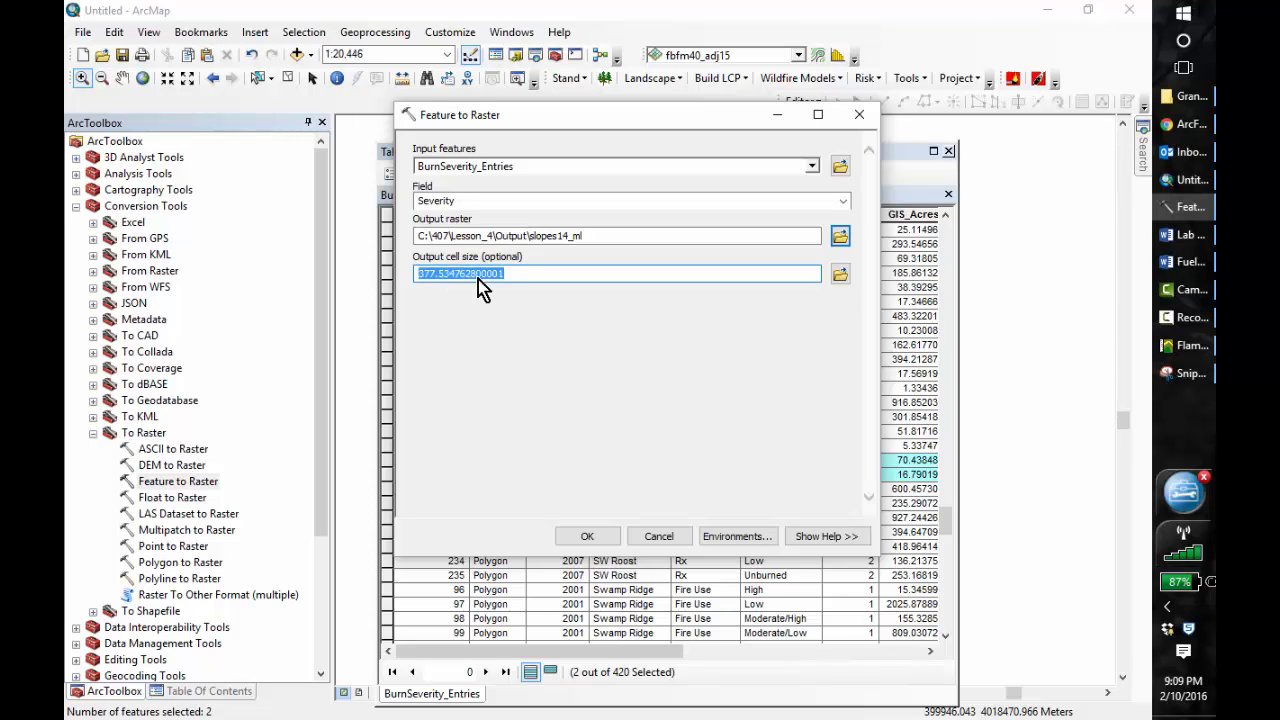
{"action": "type", "text": "30"}
{"action": "left_click", "coordinate": [587, 537]}
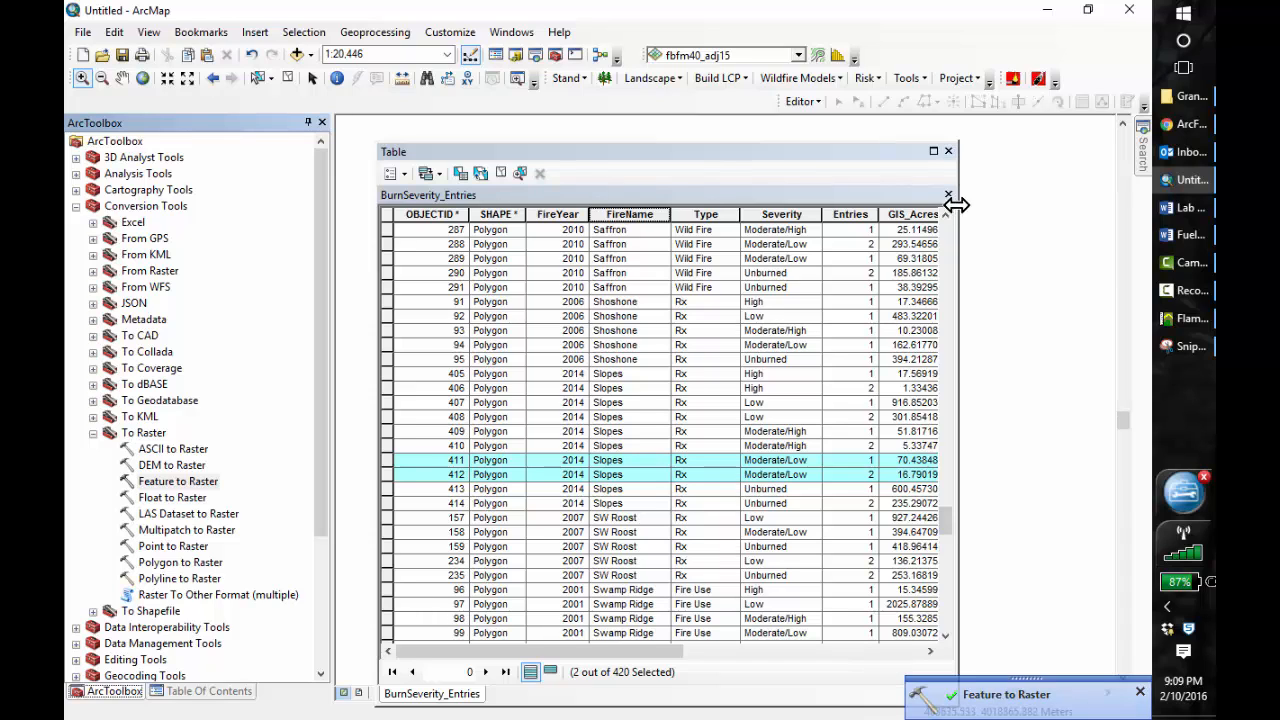
{"action": "left_click", "coordinate": [948, 151]}
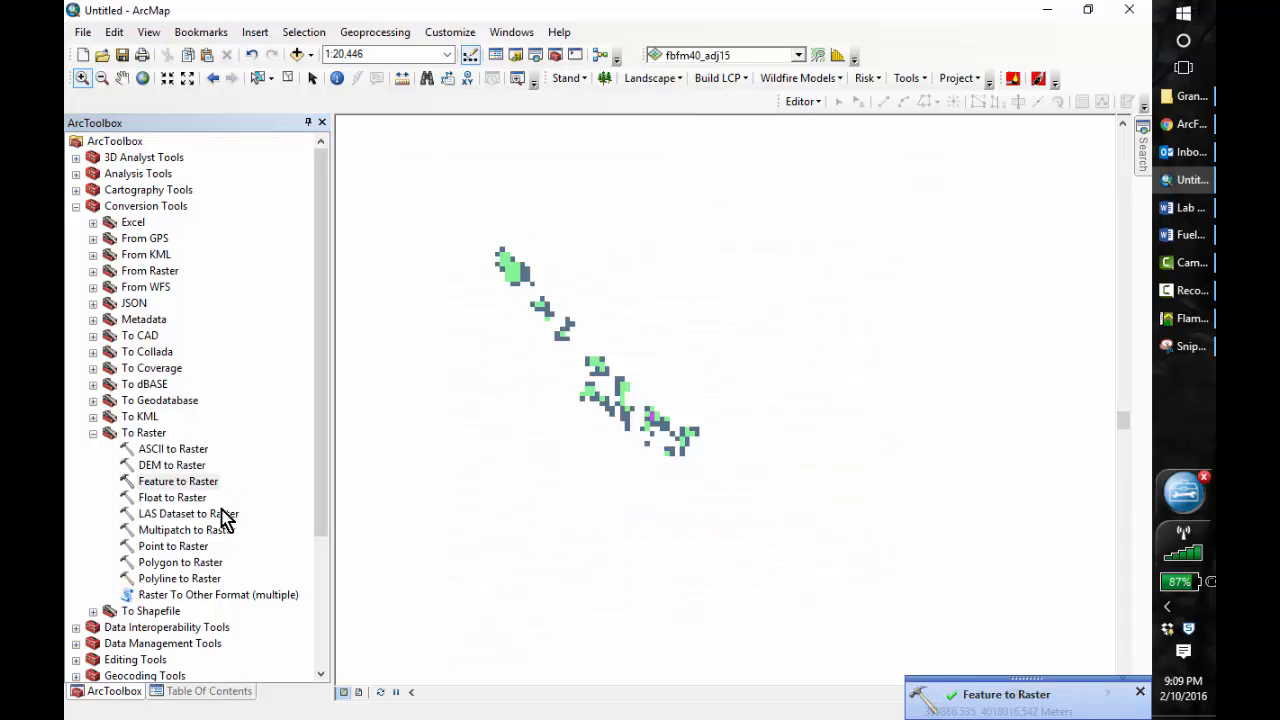
{"action": "left_click", "coordinate": [215, 691]}
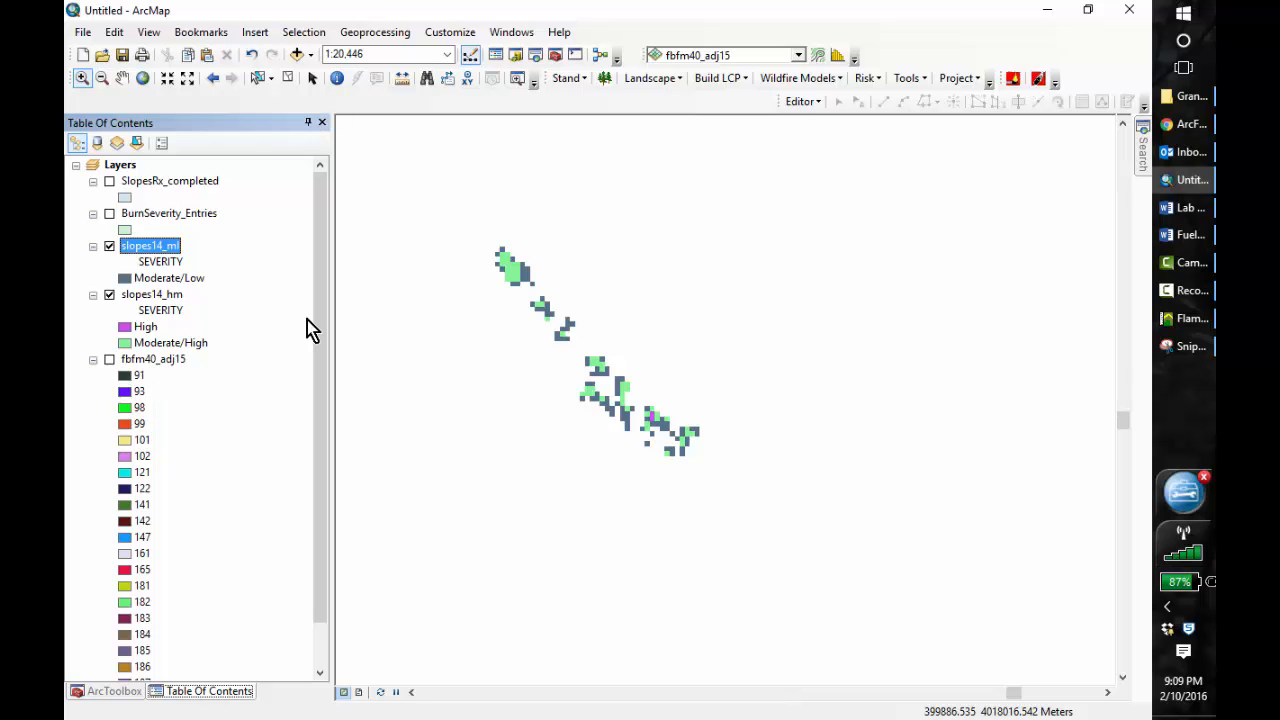
- Start Modify Raster Values with fbfm40_adj15 as the layer to modify
{"action": "left_click", "coordinate": [908, 80]}
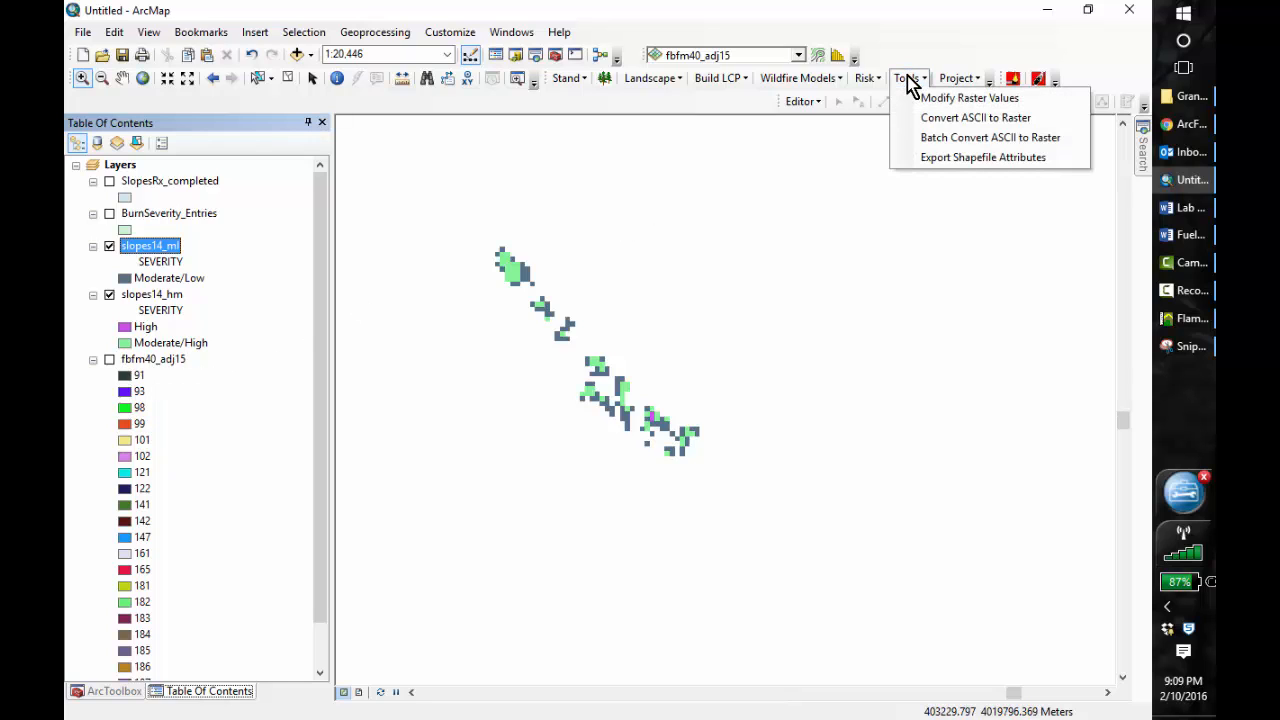
{"action": "left_click", "coordinate": [940, 101]}
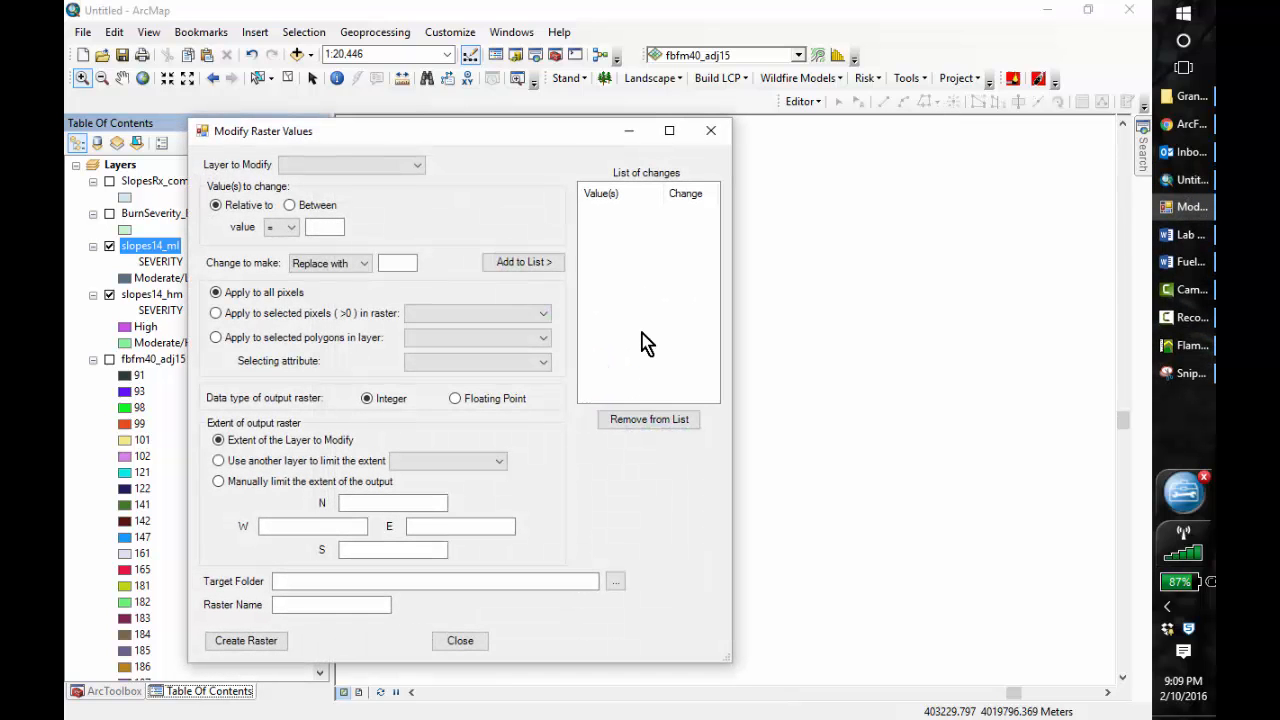
{"action": "left_click", "coordinate": [421, 166]}
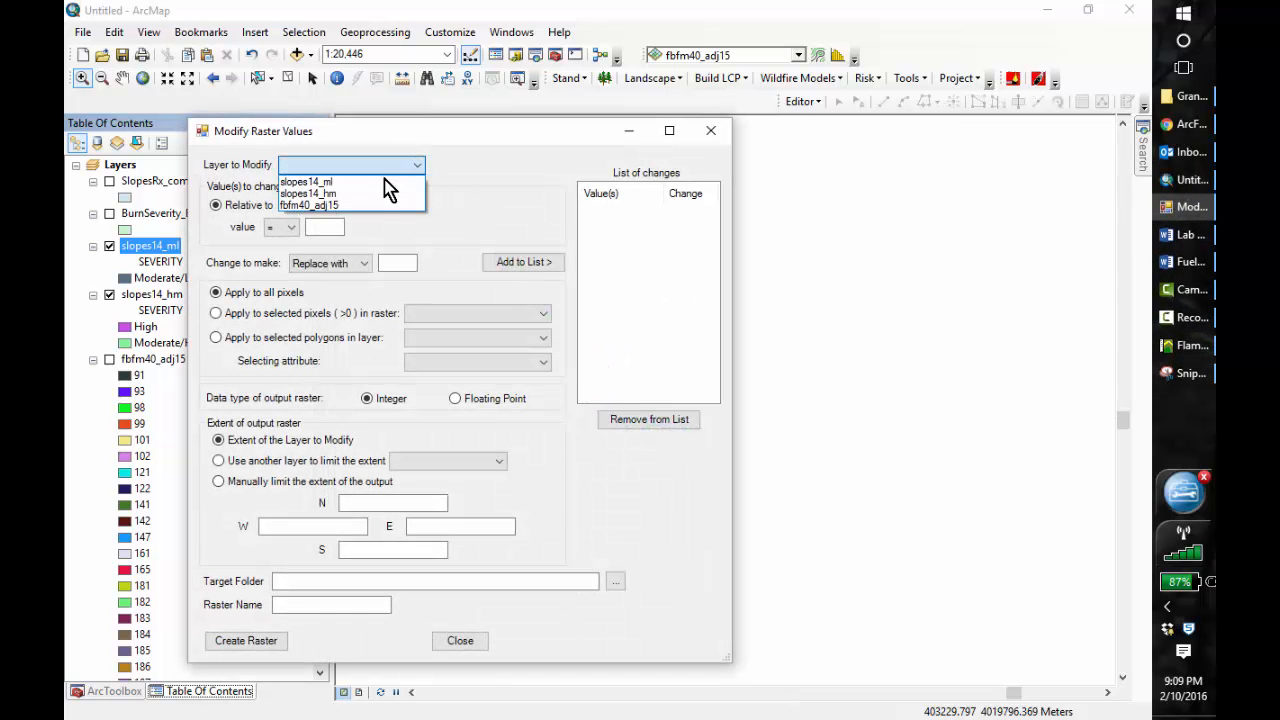
{"action": "left_click", "coordinate": [348, 206]}
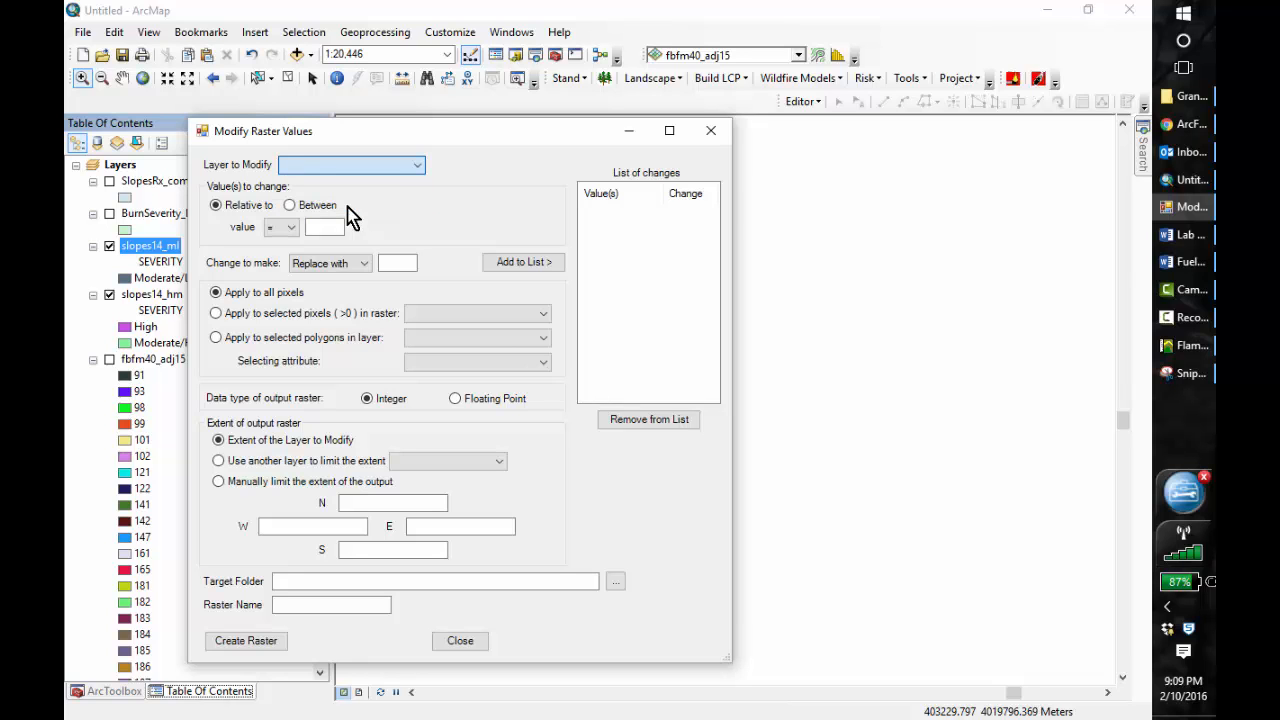
{"action": "left_click_drag", "start_coordinate": [487, 137], "coordinate": [656, 161]}
- Limit the change to selected pixels in slopes14_hm, and add the replacement of value 183 with 181 to the list of changes
{"action": "left_click", "coordinate": [483, 249]}
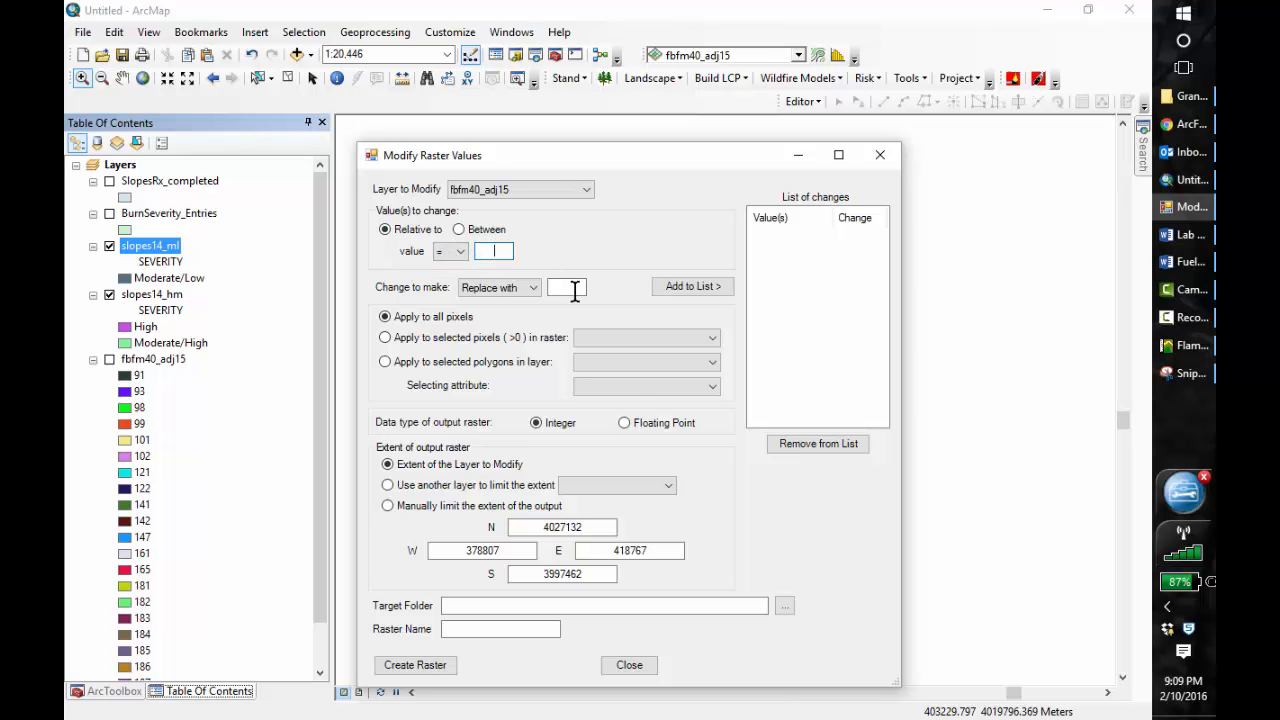
{"action": "left_click", "coordinate": [714, 345]}
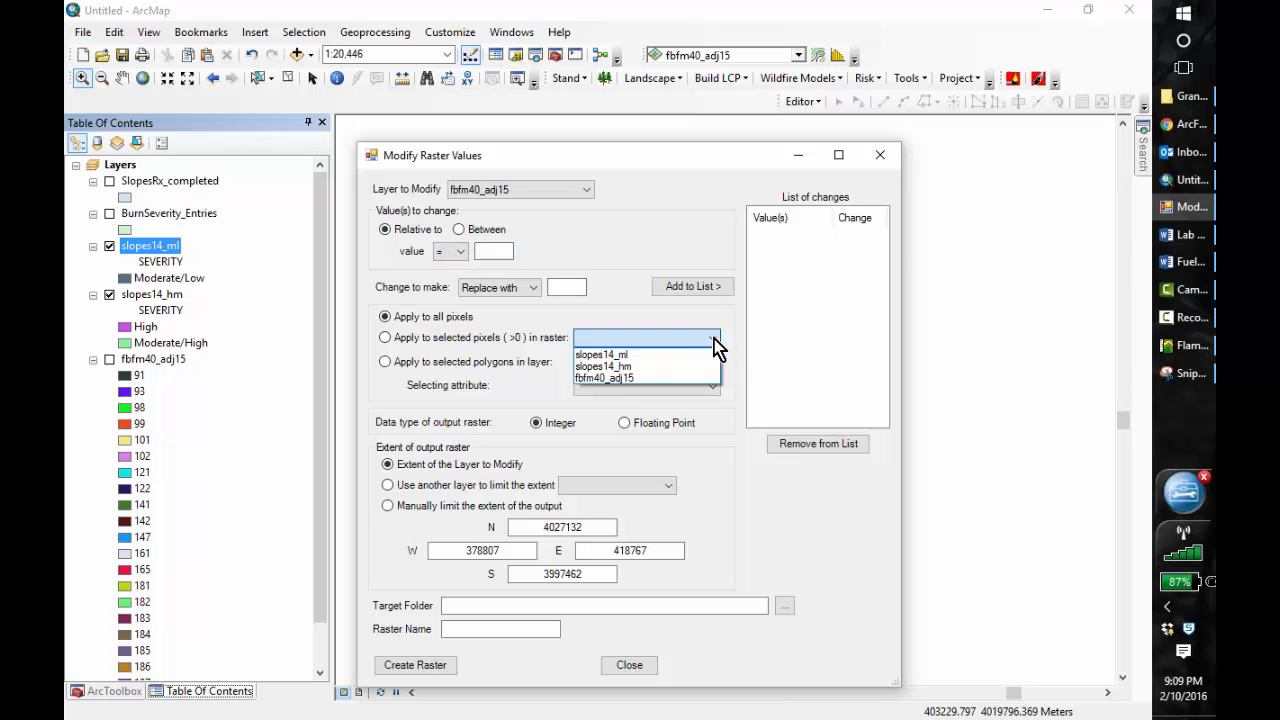
{"action": "left_click", "coordinate": [640, 367]}
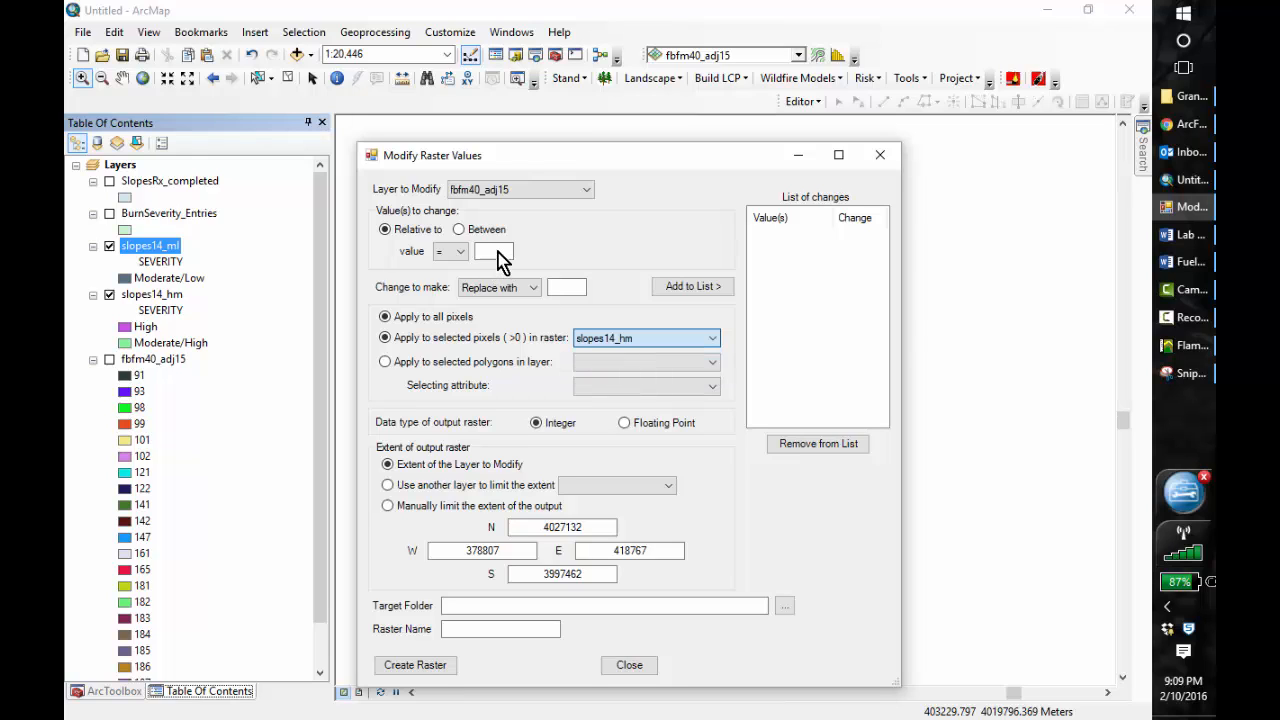
{"action": "left_click", "coordinate": [484, 251]}
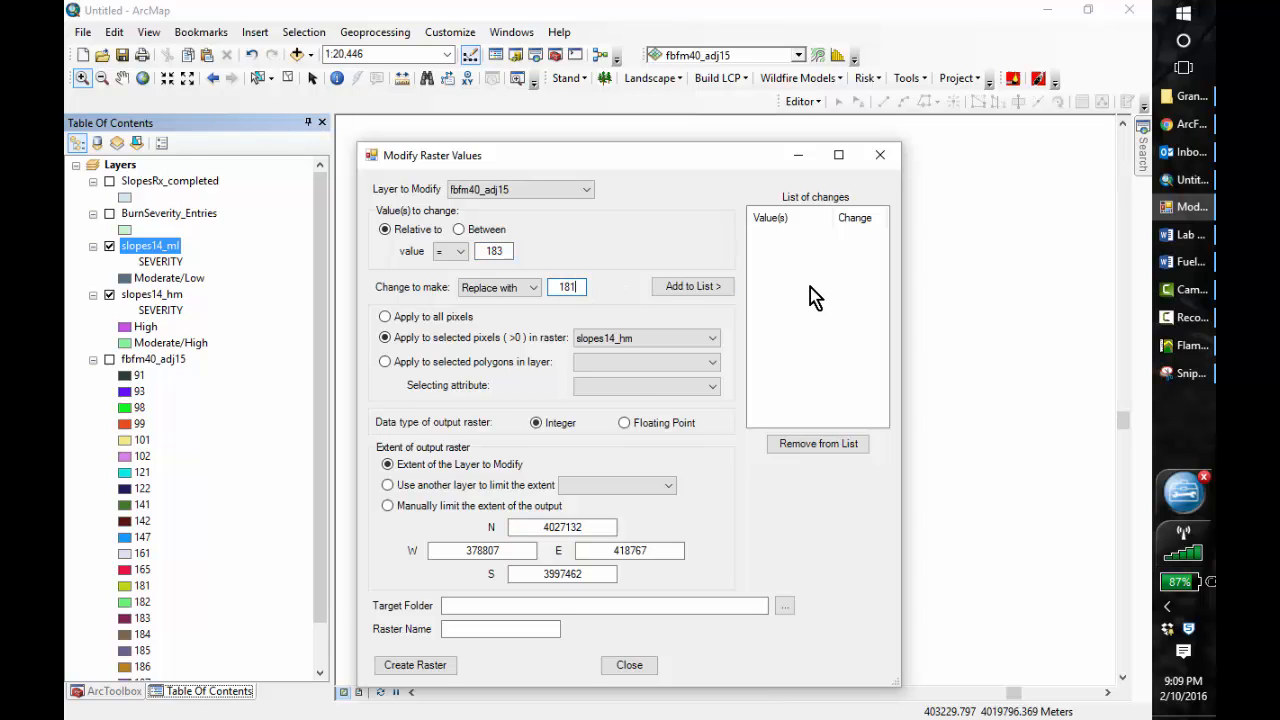
{"action": "left_click", "coordinate": [692, 286]}
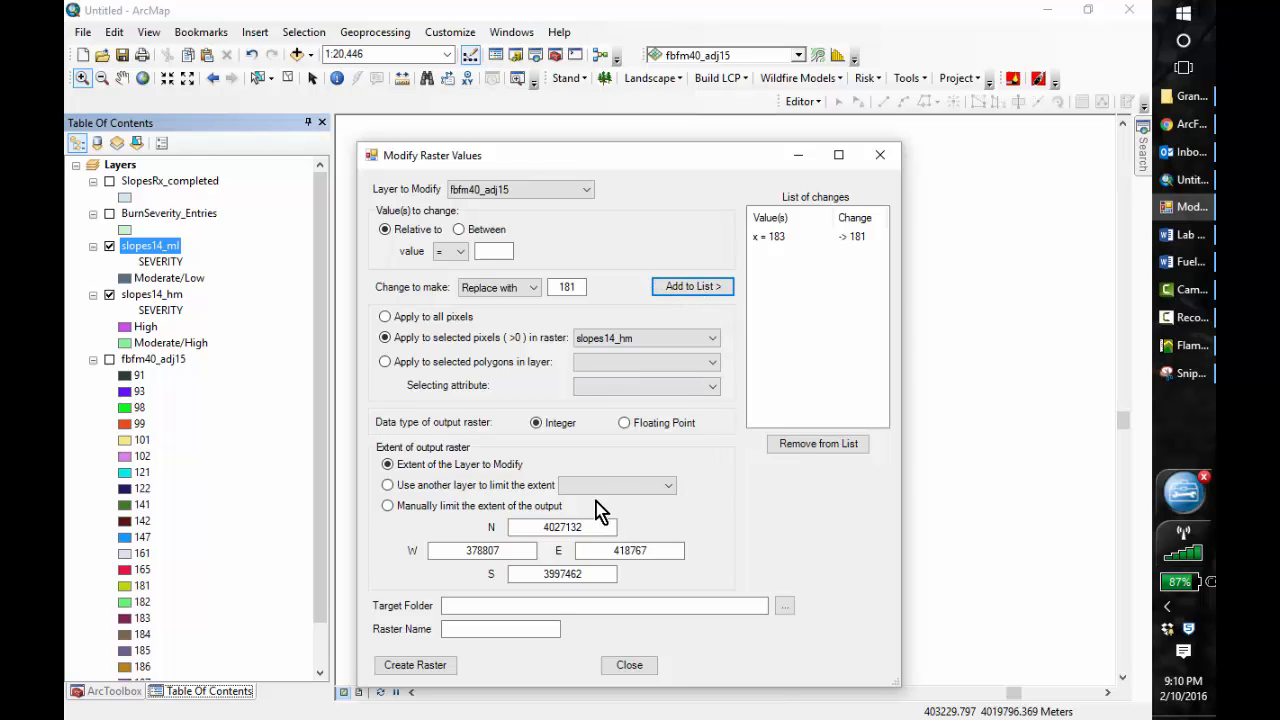
- Browse for the target folder and expand the tree to C:\407\Lesson_4
{"action": "left_click", "coordinate": [784, 609]}
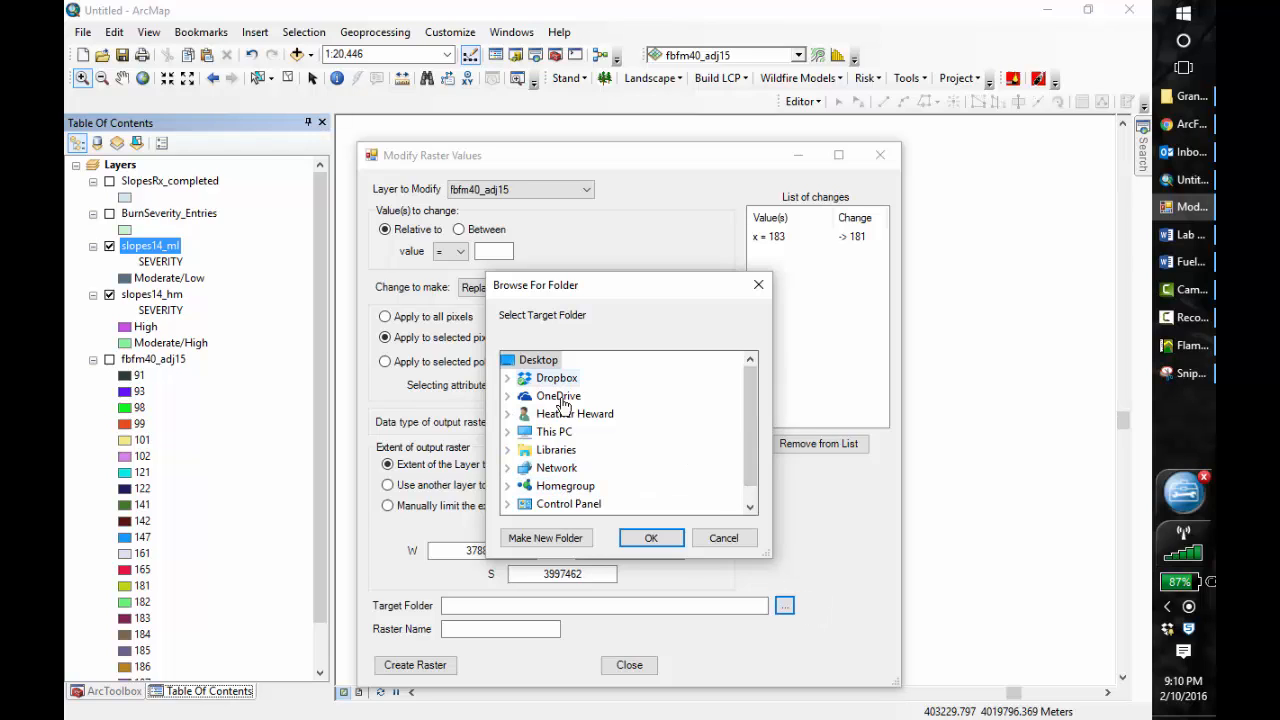
{"action": "left_click", "coordinate": [508, 432]}
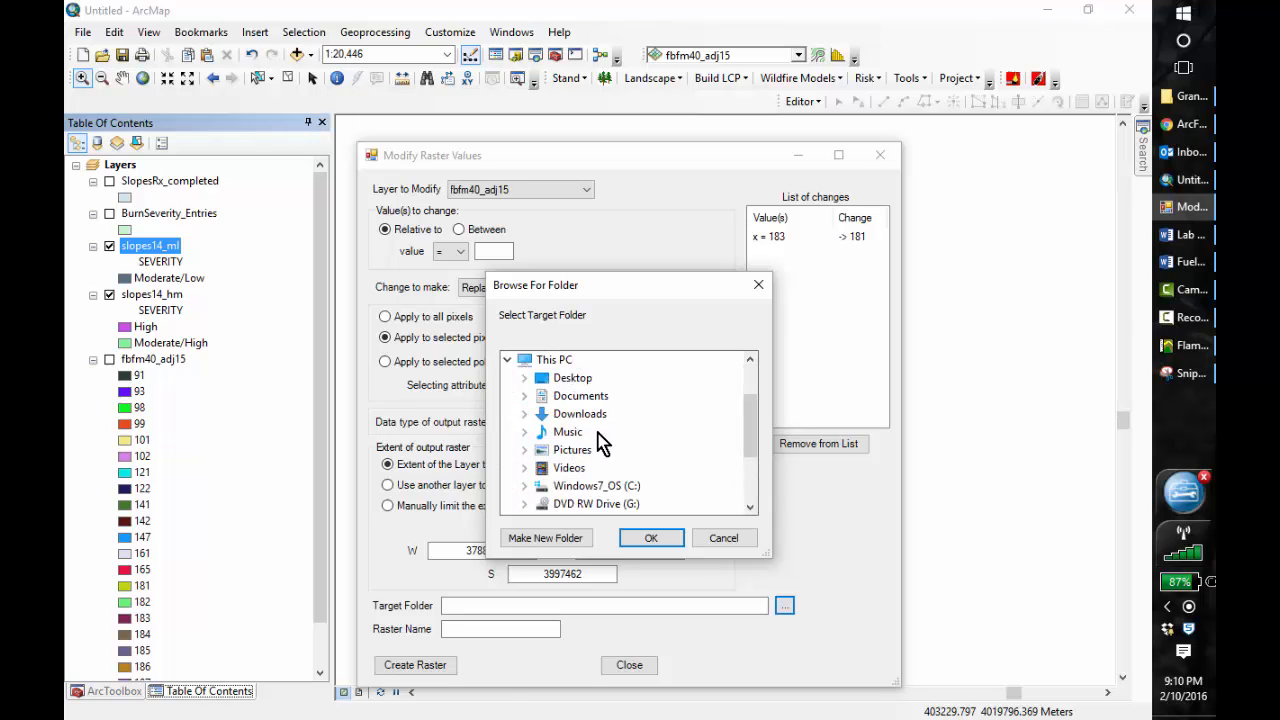
{"action": "double_click", "coordinate": [602, 492]}
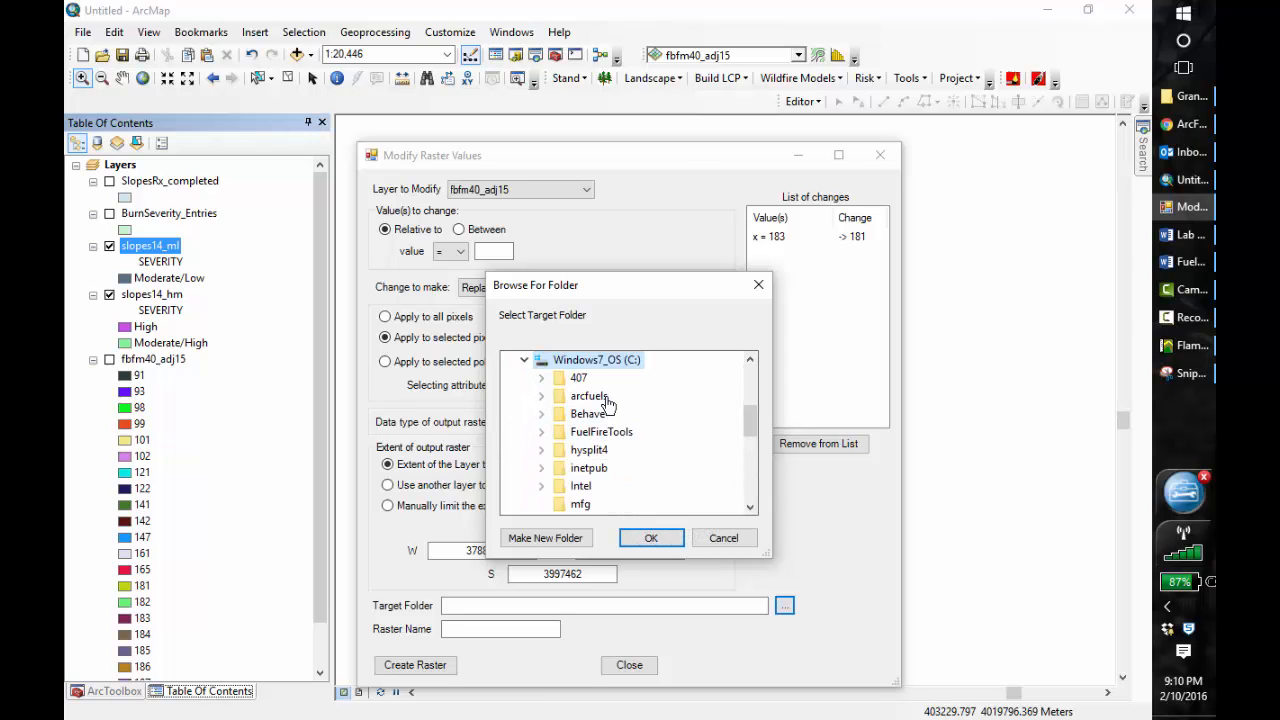
{"action": "double_click", "coordinate": [572, 382]}
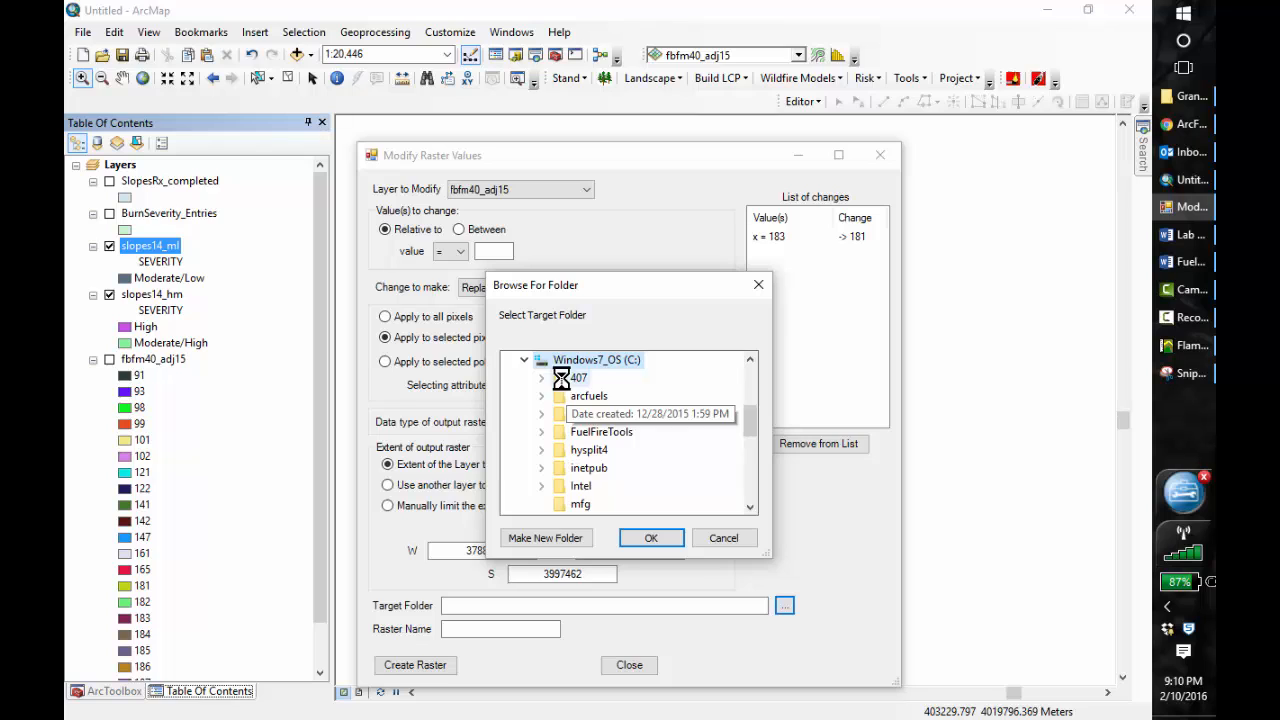
{"action": "double_click", "coordinate": [608, 486]}
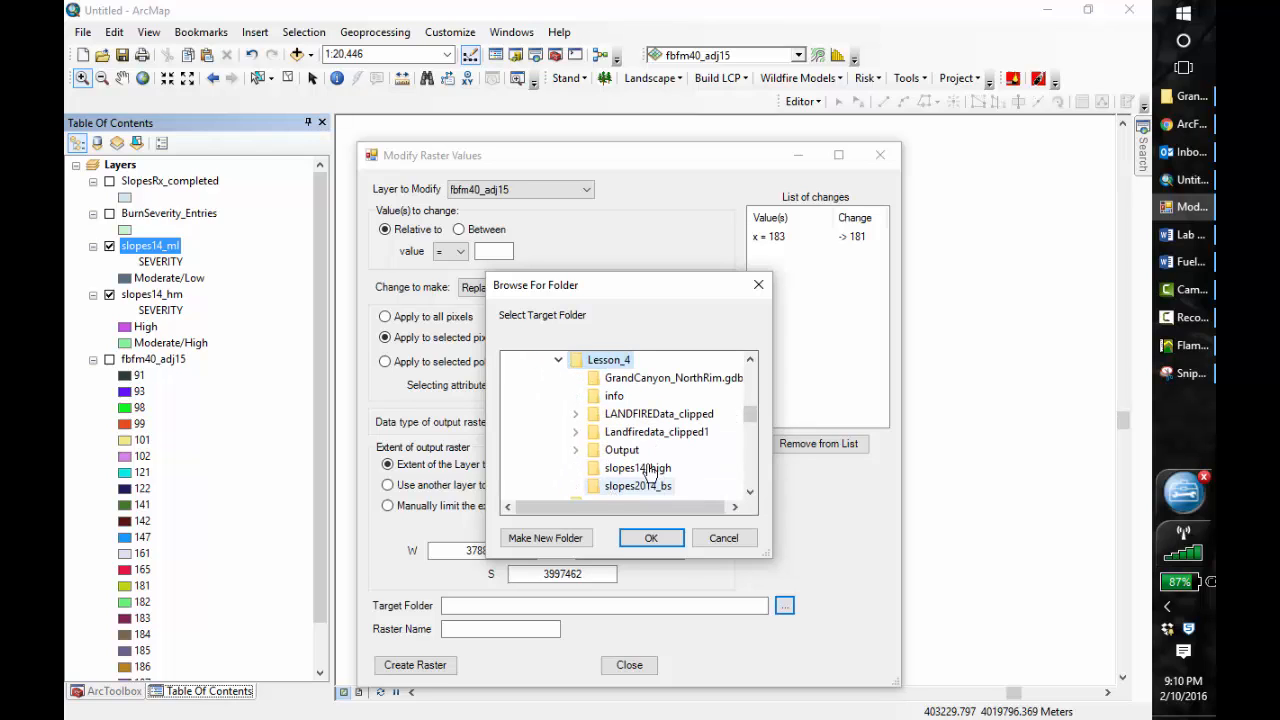
- Try to create a new folder for the Slopes results inside the Output folder
{"action": "left_click_drag", "start_coordinate": [758, 416], "coordinate": [750, 418]}
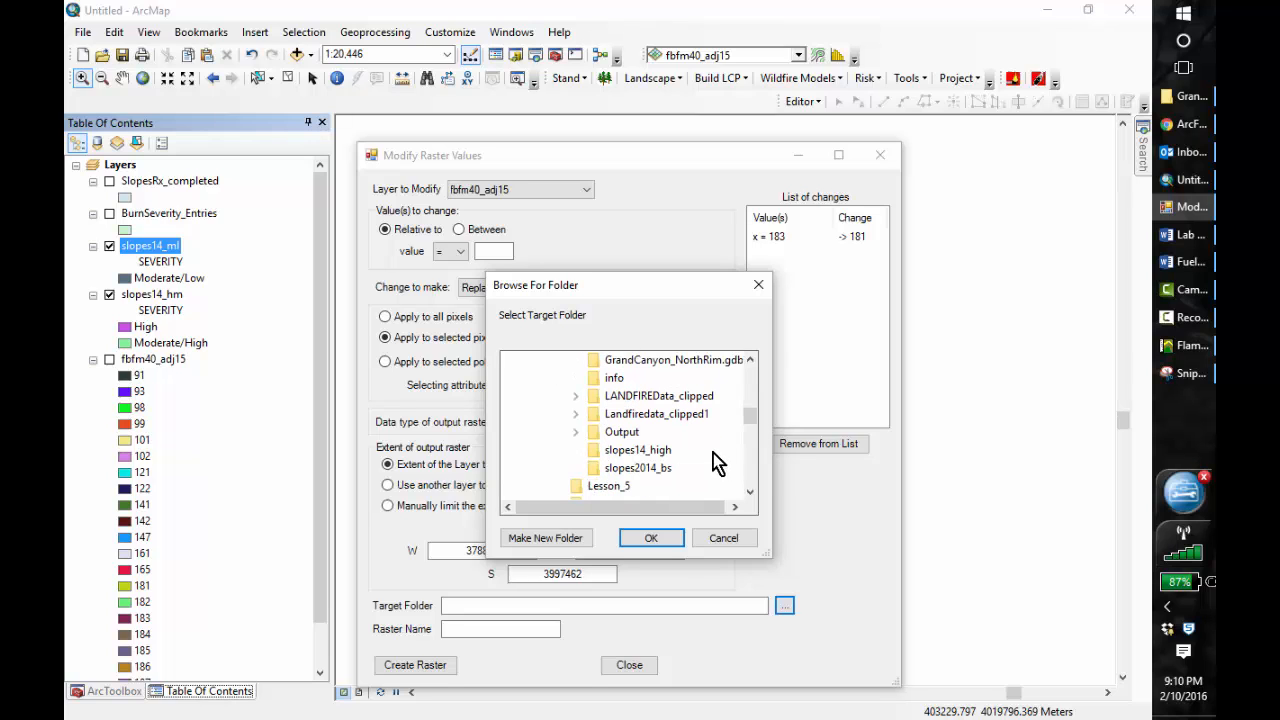
{"action": "double_click", "coordinate": [600, 433]}
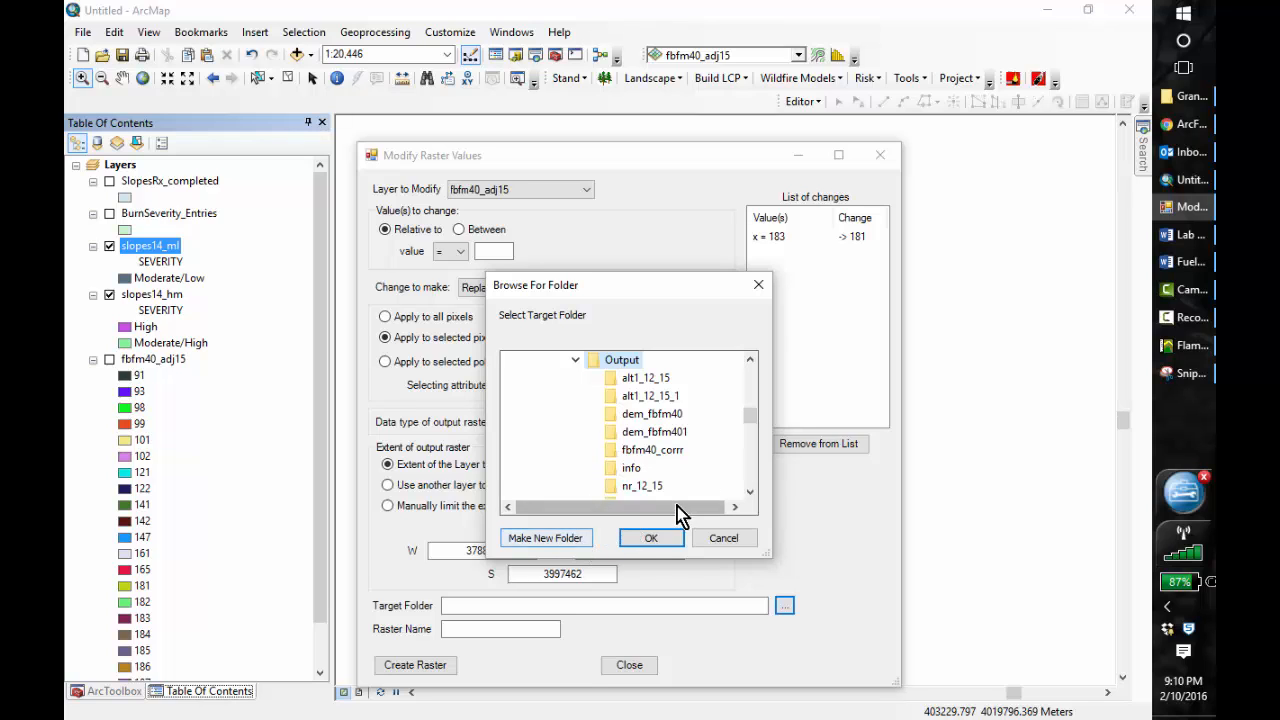
{"action": "left_click", "coordinate": [576, 361]}
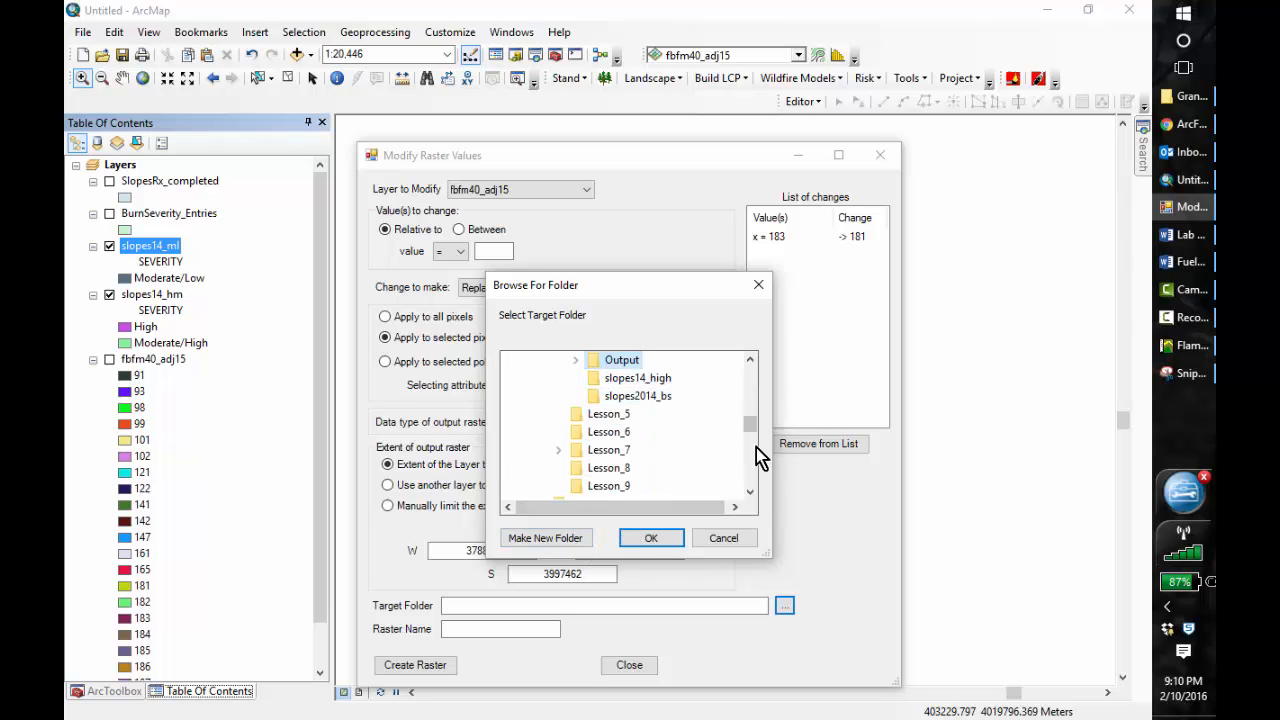
{"action": "left_click_drag", "start_coordinate": [751, 431], "coordinate": [752, 429]}
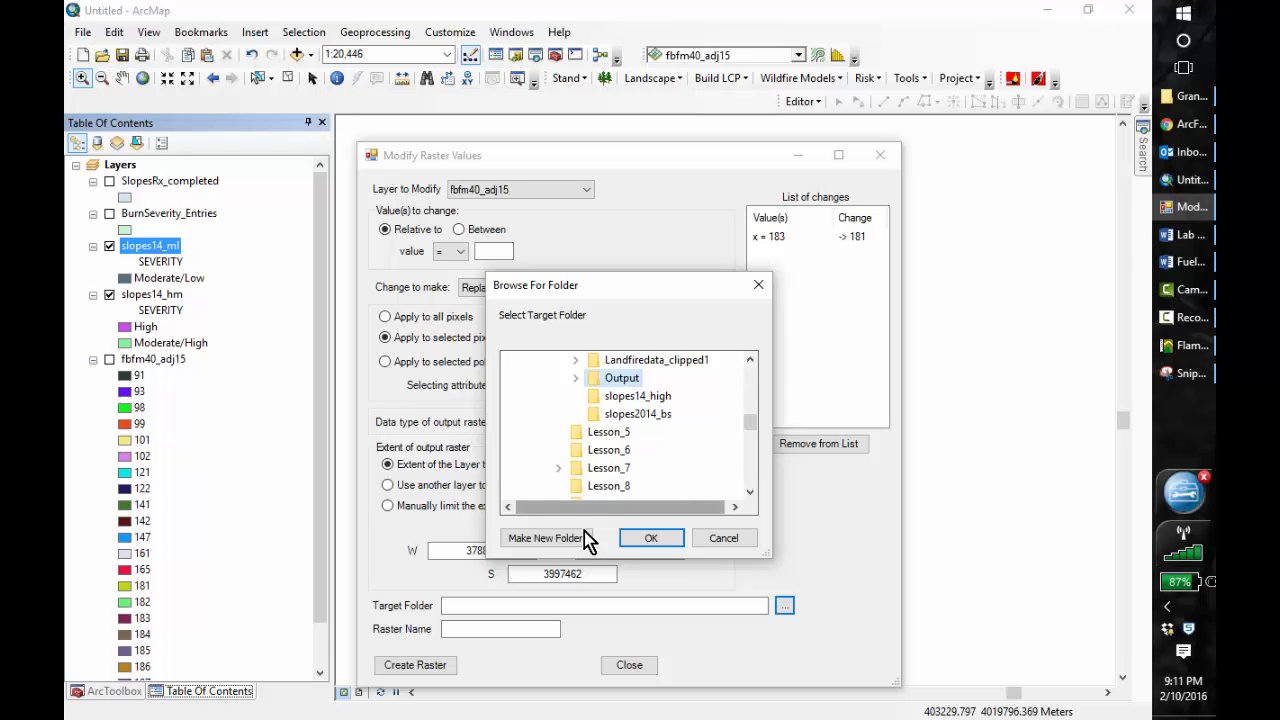
{"action": "left_click", "coordinate": [545, 538]}
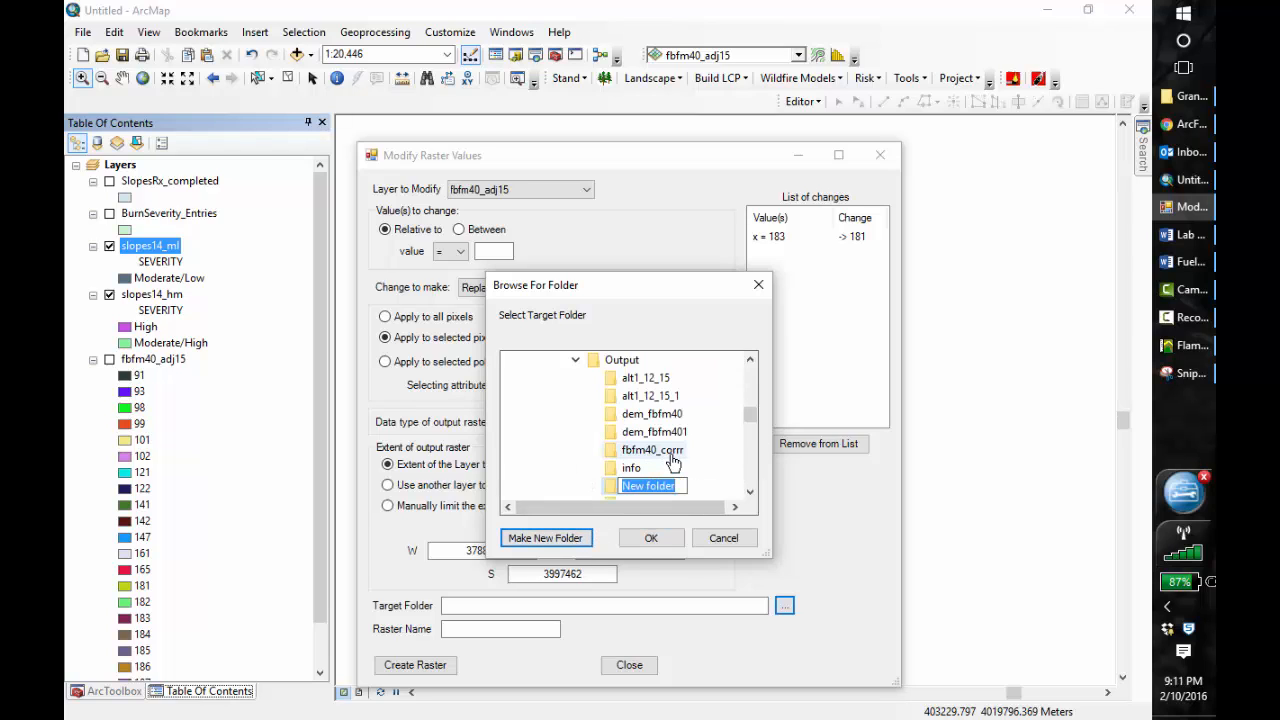
{"action": "type", "text": "Sko"}
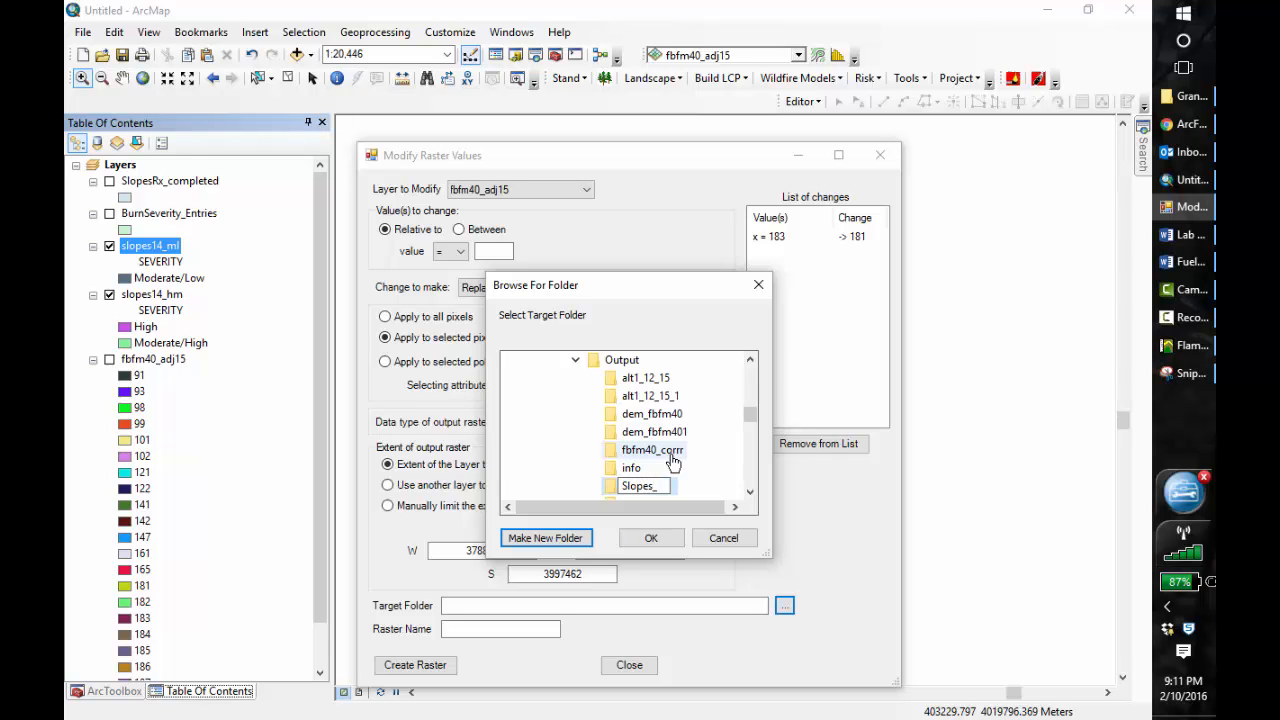
{"action": "type", "text": "pes_ad"}
{"action": "key", "text": "BackSpace"}
{"action": "key", "text": "Return"}
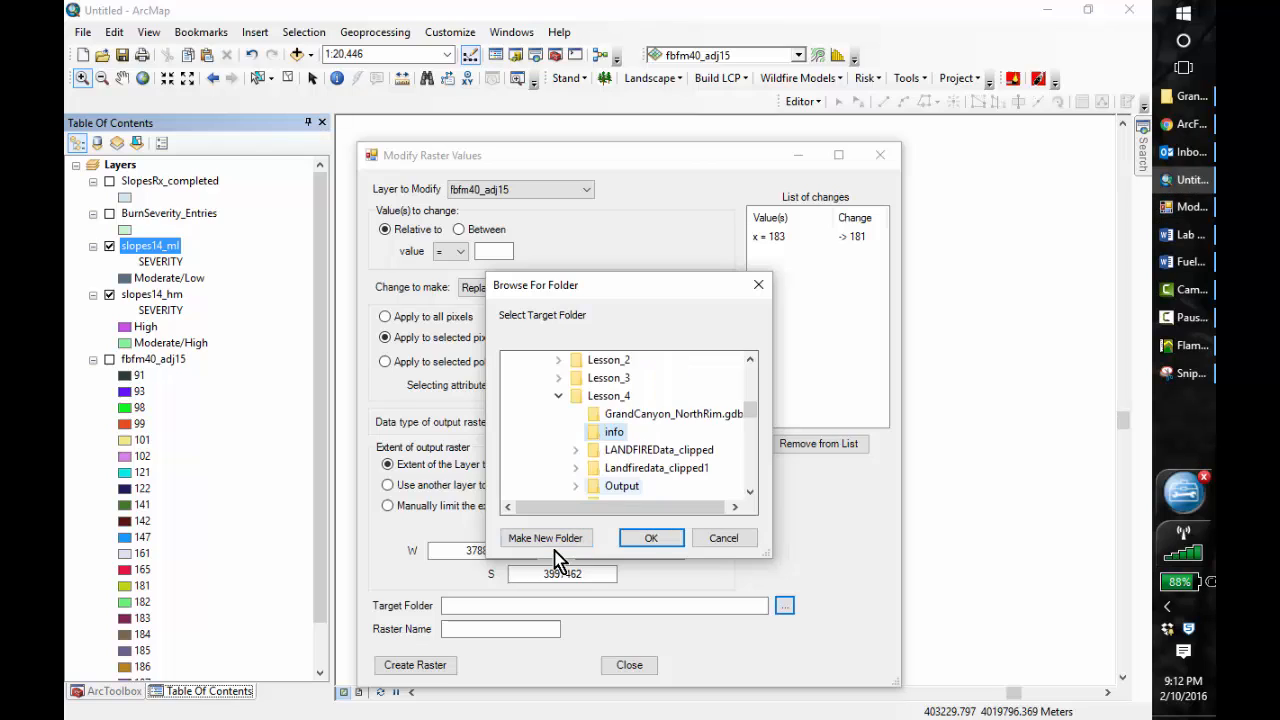
- Create a new folder named Slopes in Lesson_4 and set it as the target folder
{"action": "left_click", "coordinate": [595, 403]}
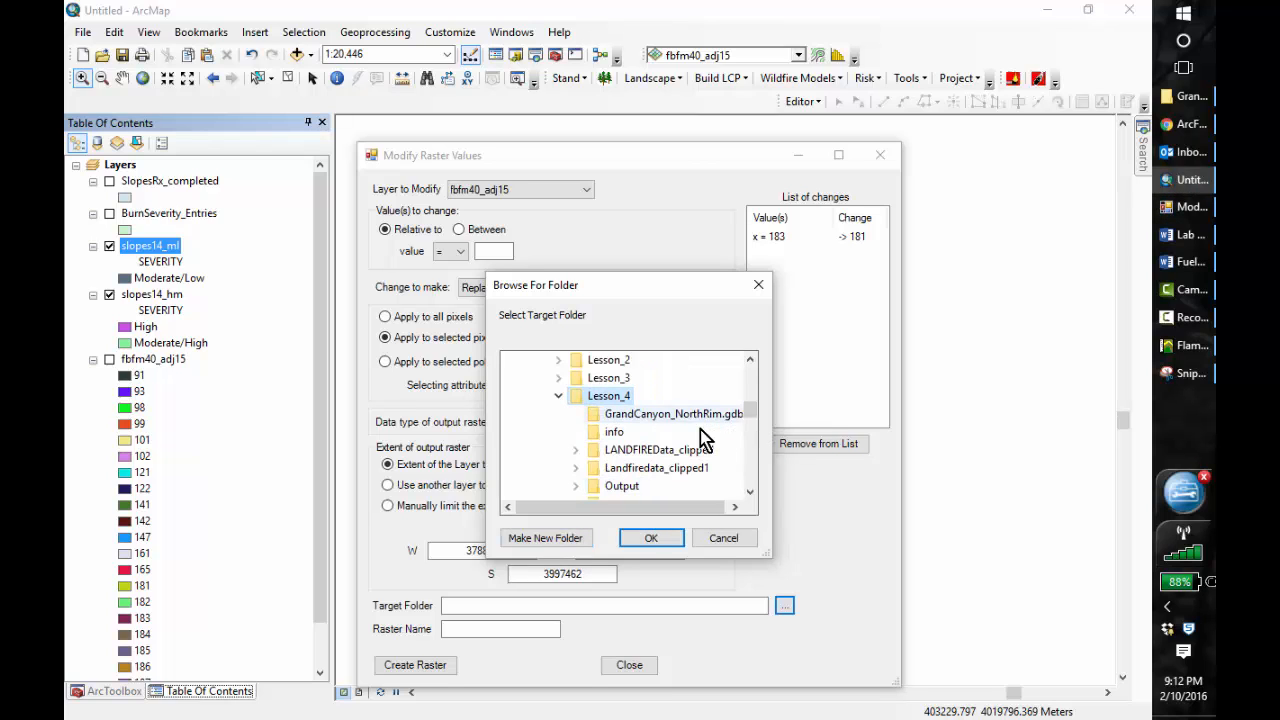
{"action": "left_click", "coordinate": [553, 537]}
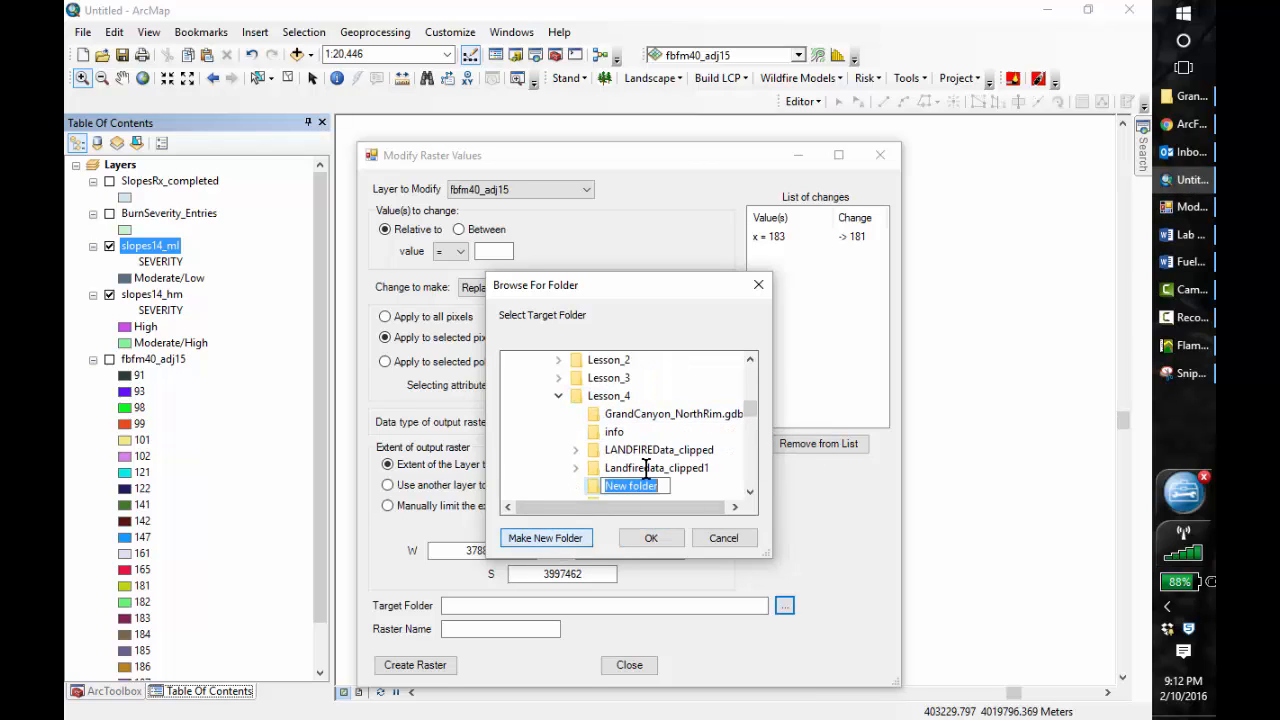
{"action": "type", "text": "Slopes"}
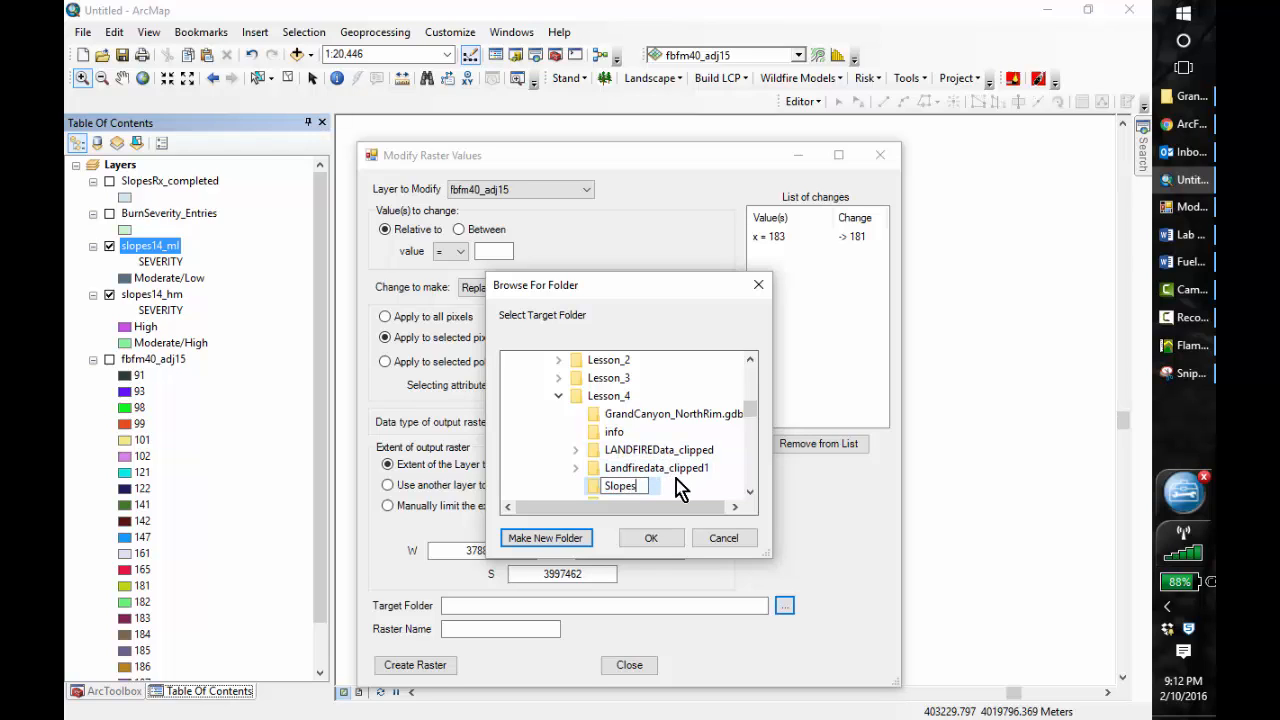
{"action": "key", "text": "Return"}
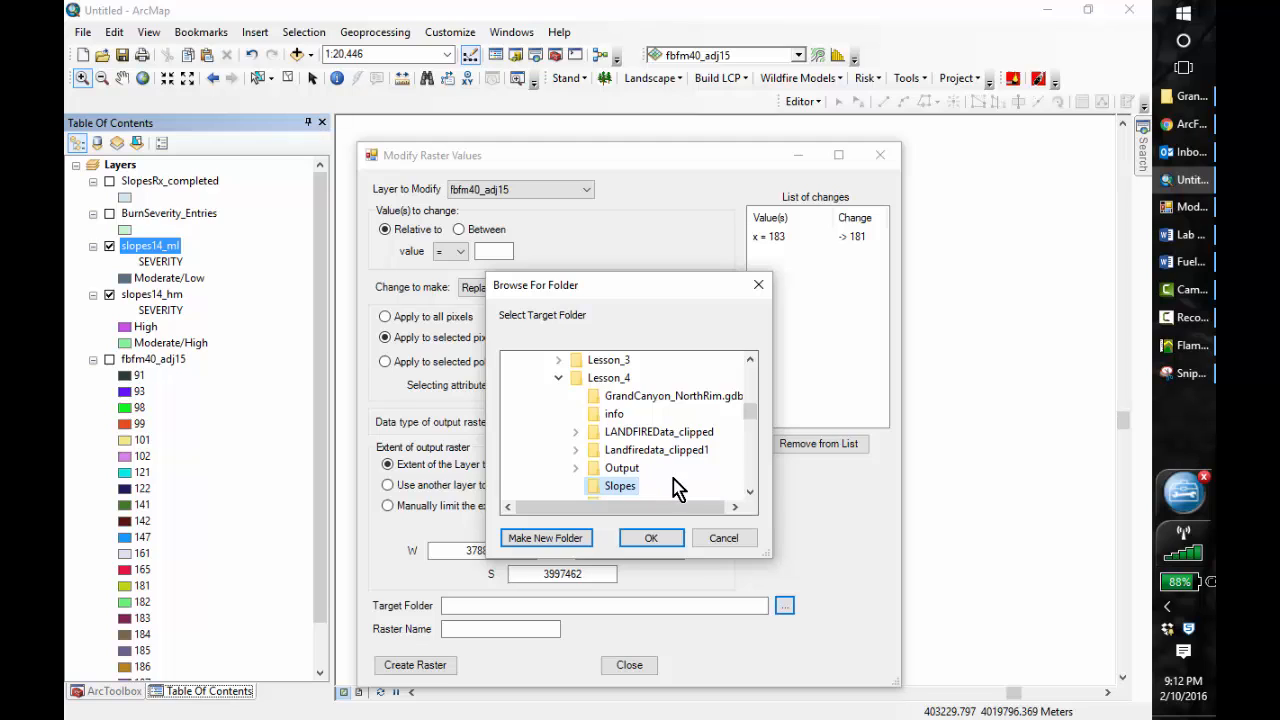
{"action": "left_click", "coordinate": [672, 544]}
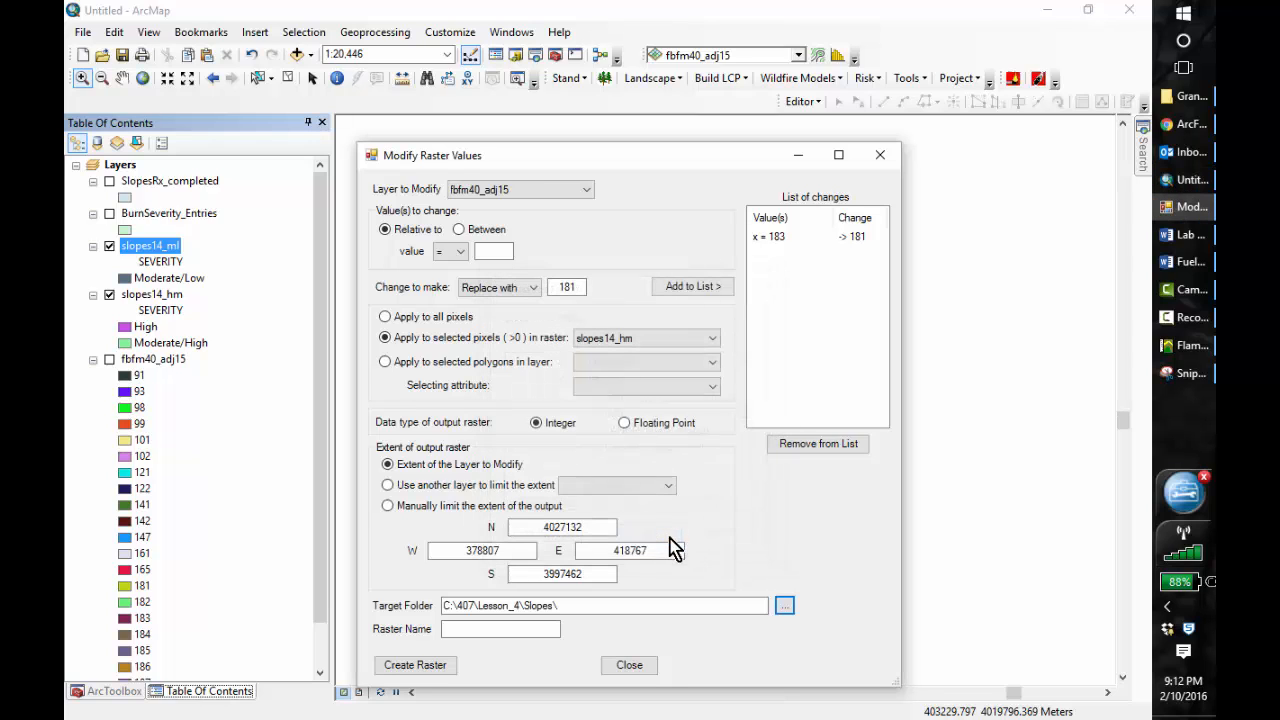
- Name the output raster FBFM40_hm, create it, and close the Modify Raster Values dialog
{"action": "left_click", "coordinate": [490, 629]}
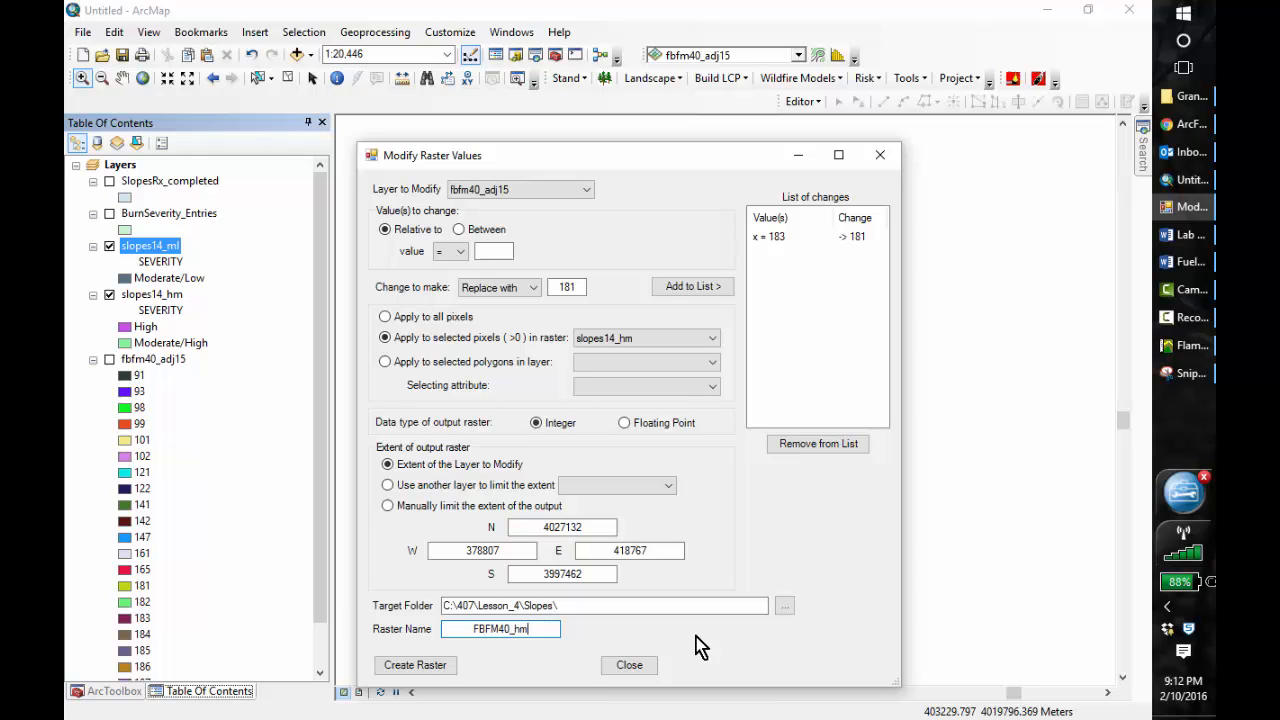
{"action": "left_click", "coordinate": [445, 666]}
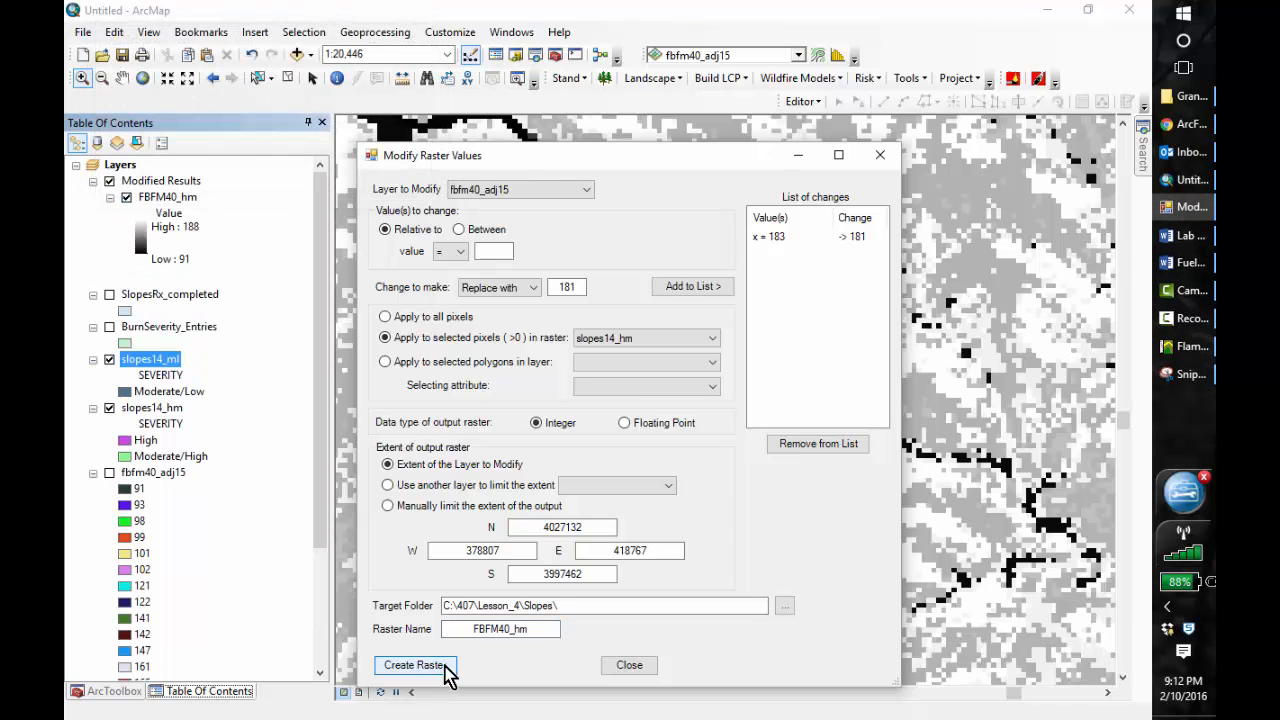
{"action": "left_click", "coordinate": [880, 158]}
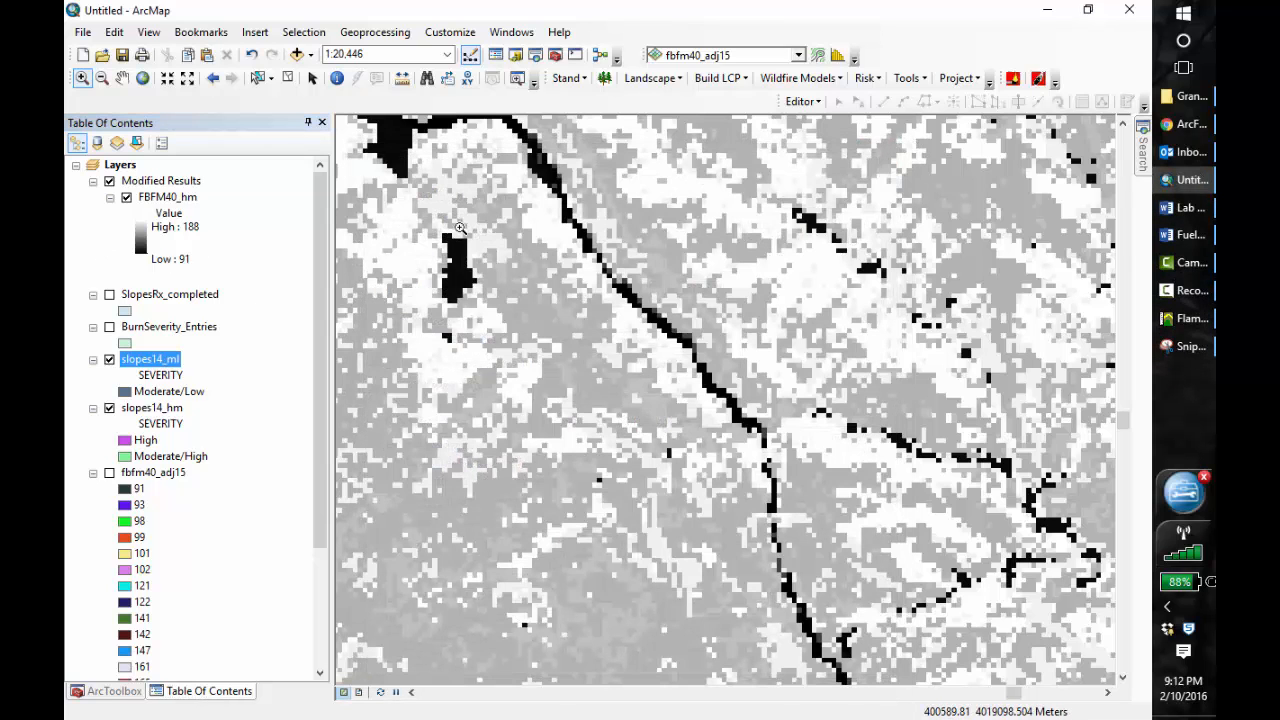
- Set up Modify Raster Values on FBFM40_hm to replace value 165 with 183 only in the selected pixels of slopes14_ml
{"action": "left_click", "coordinate": [912, 80]}
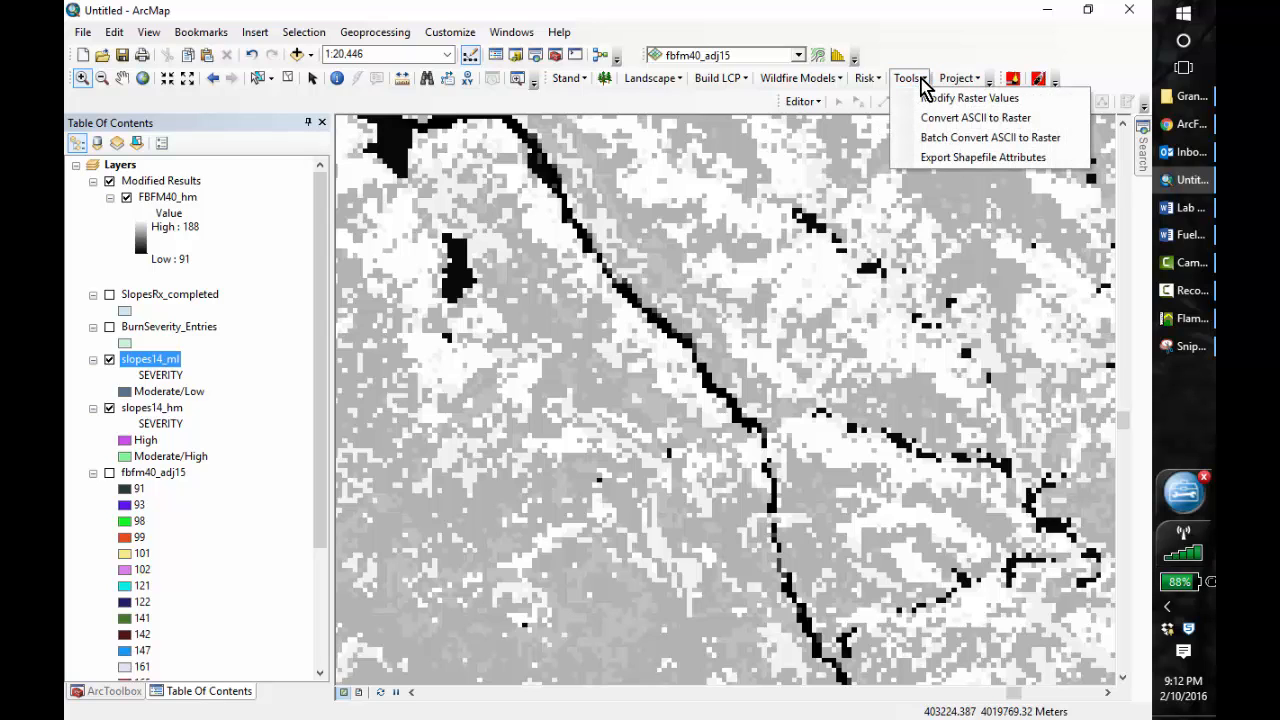
{"action": "left_click", "coordinate": [945, 102]}
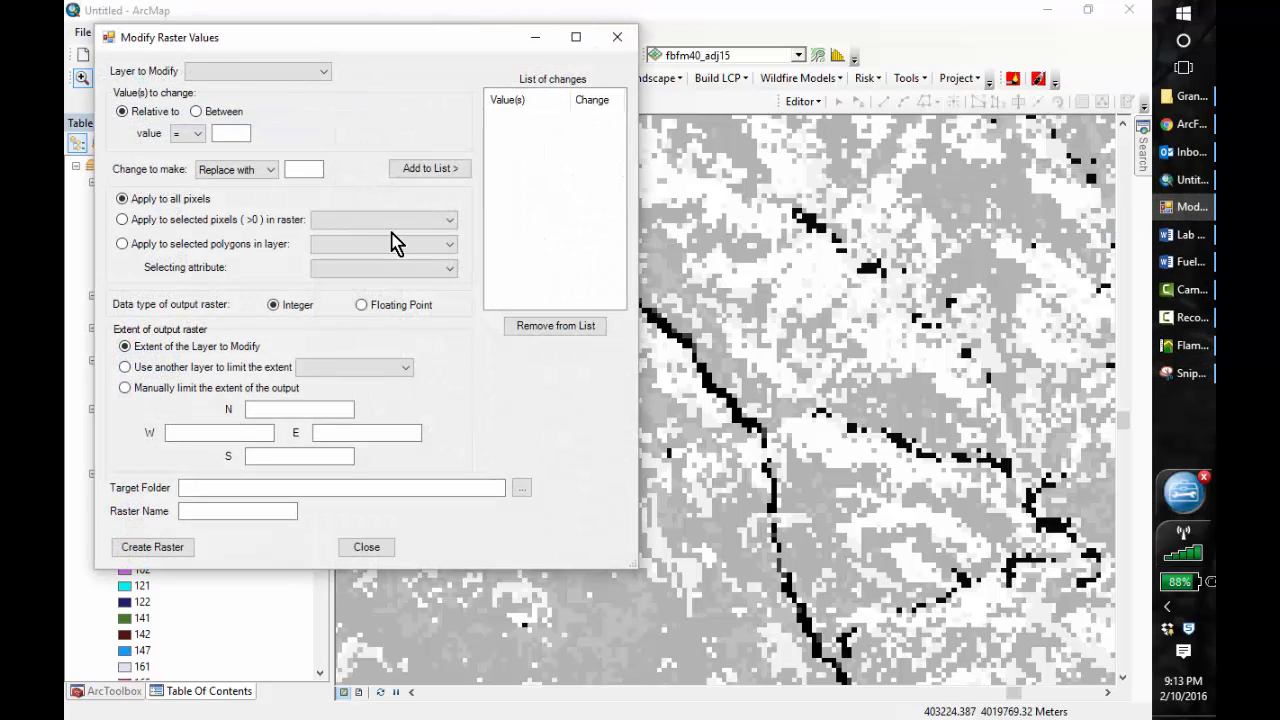
{"action": "left_click", "coordinate": [298, 72]}
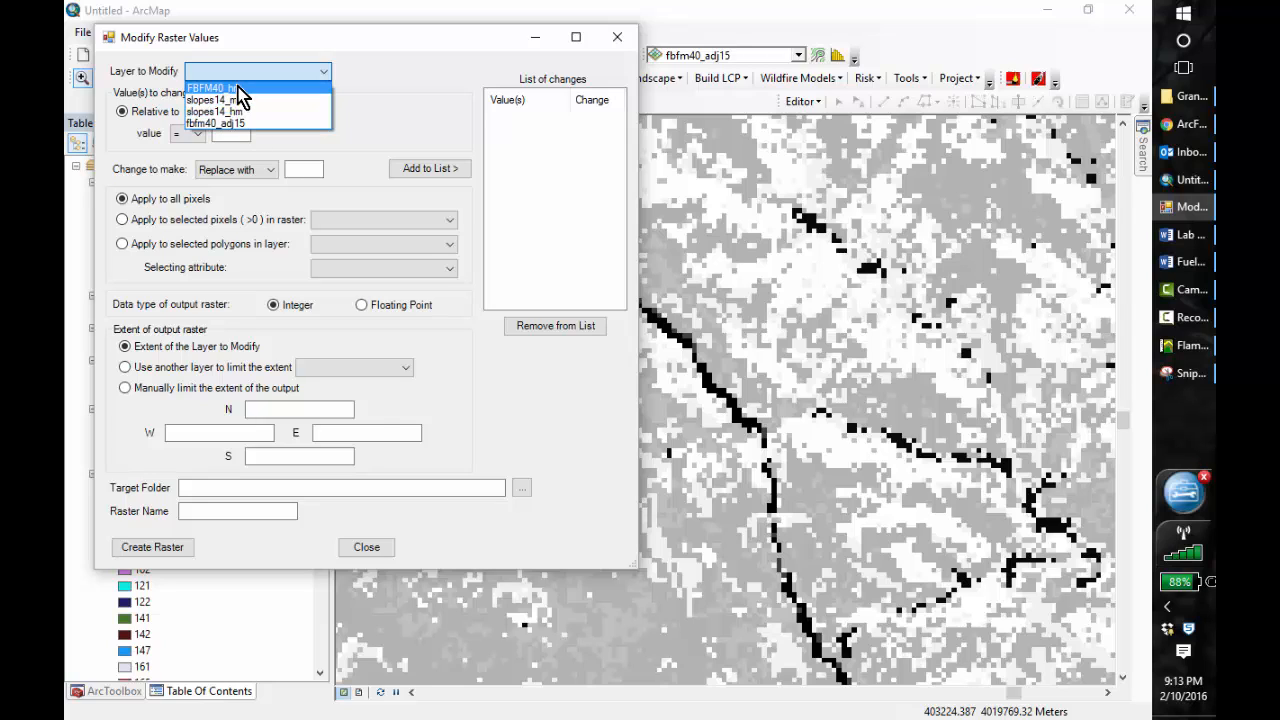
{"action": "left_click", "coordinate": [239, 88]}
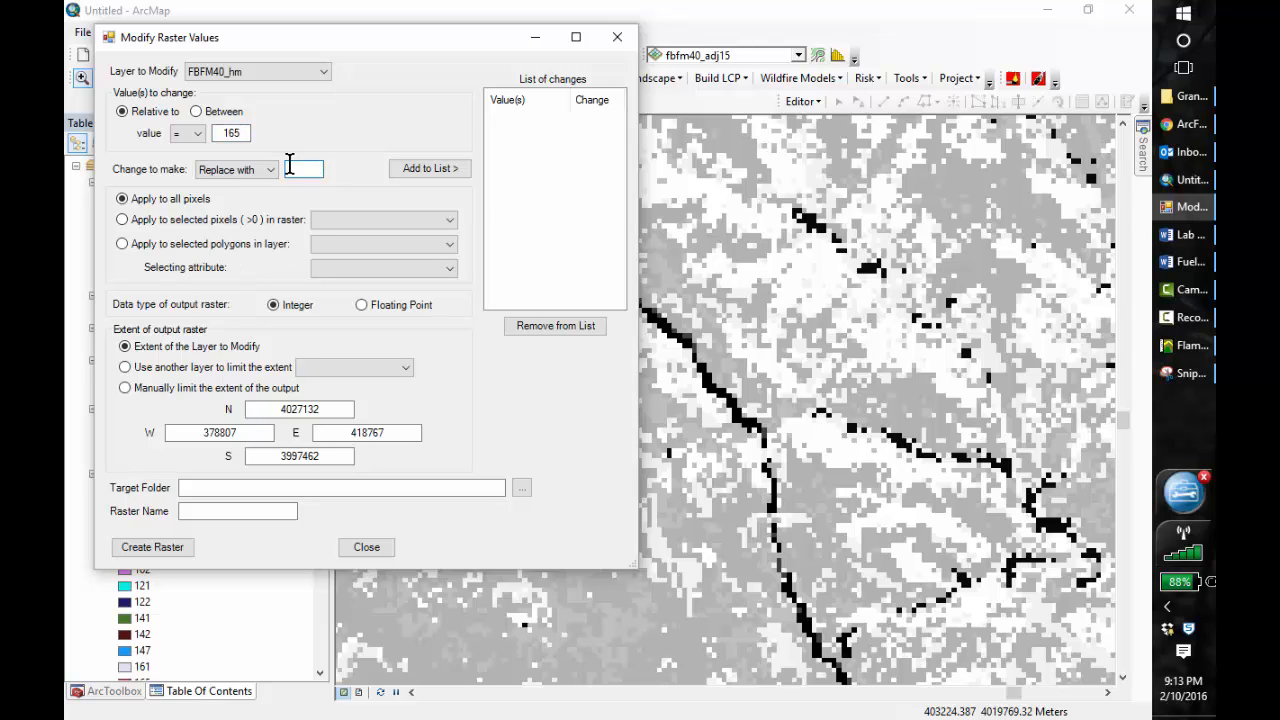
{"action": "left_click", "coordinate": [449, 220]}
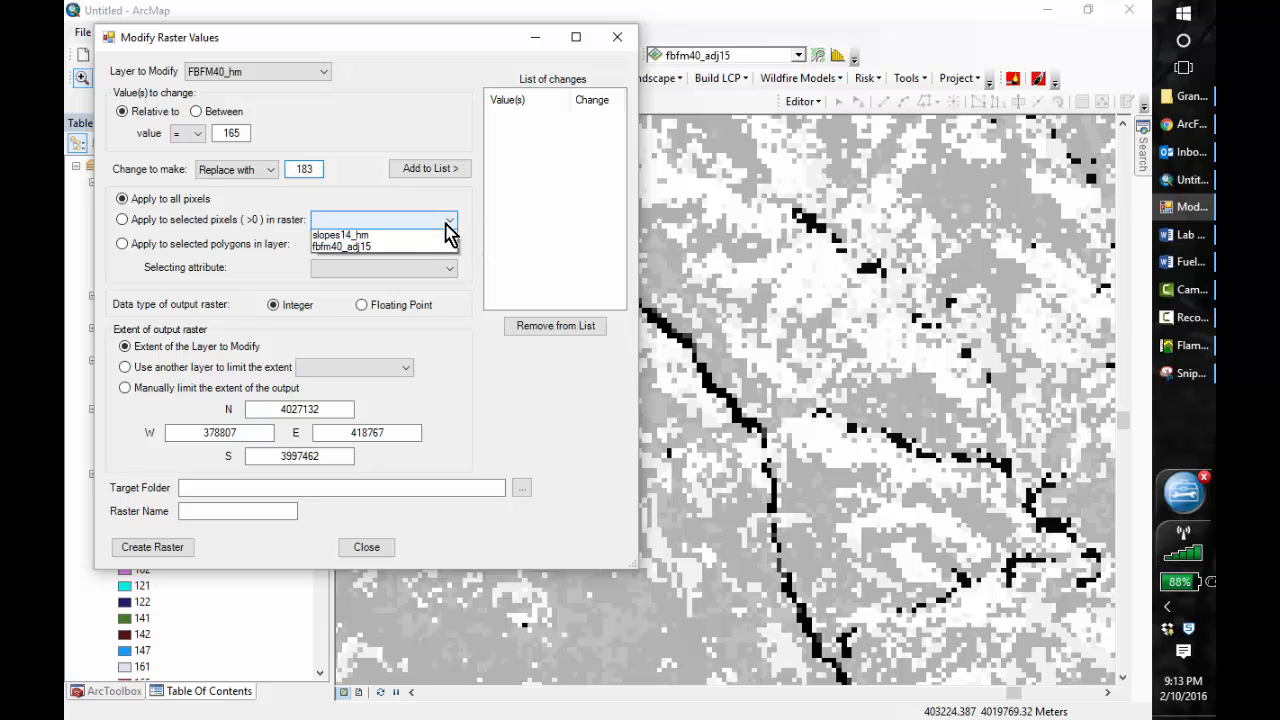
{"action": "left_click", "coordinate": [410, 249]}
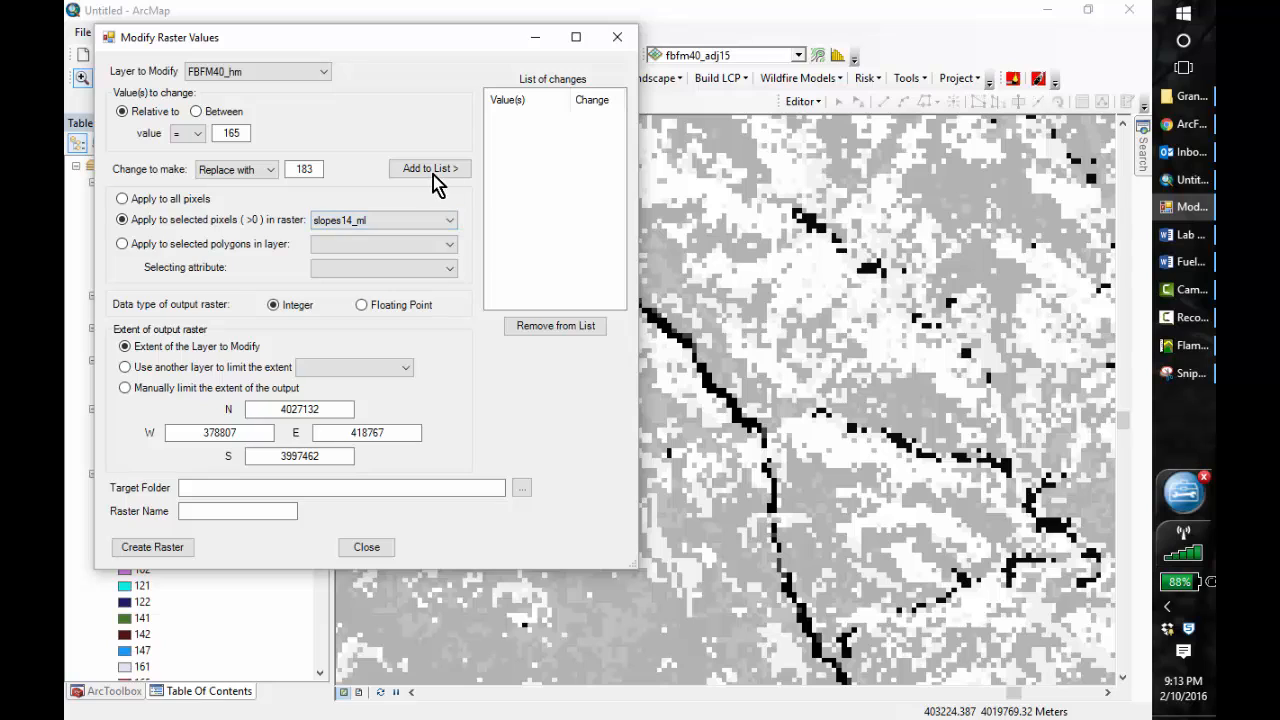
- Set the target folder for the modified raster to C:\407\Lesson_4\Slopes
{"action": "left_click", "coordinate": [522, 489]}
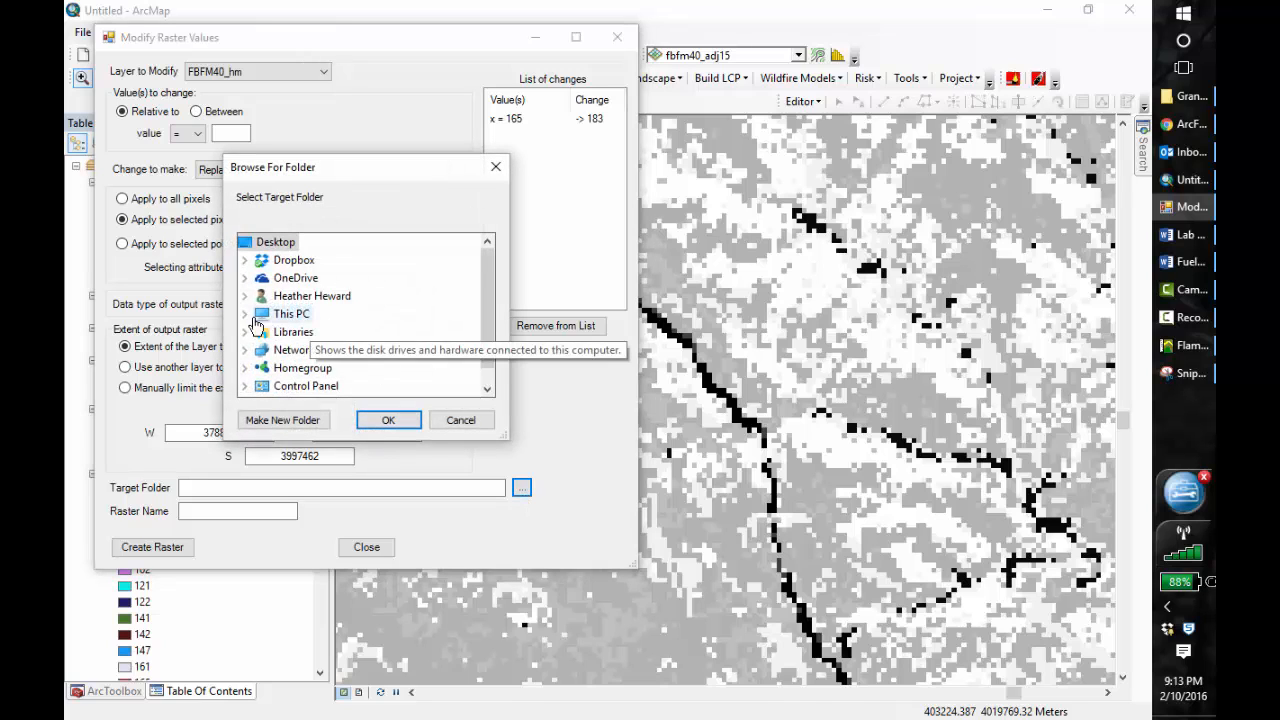
{"action": "left_click", "coordinate": [244, 314]}
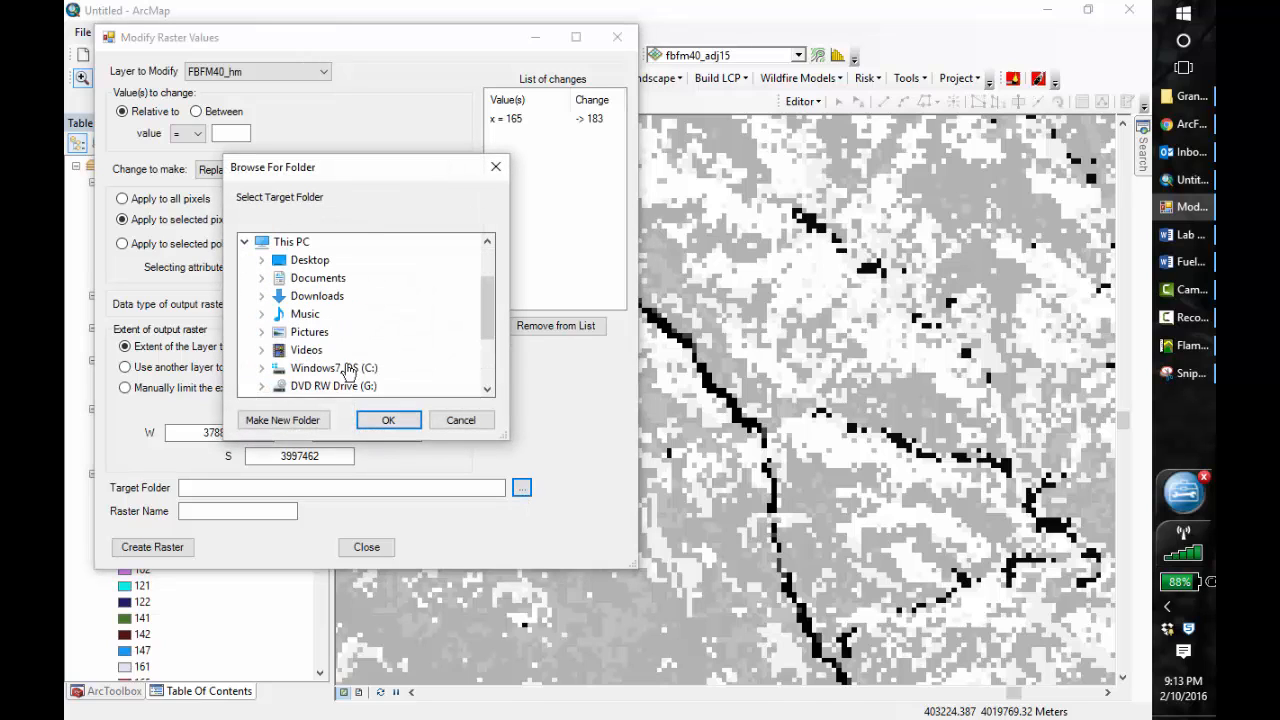
{"action": "left_click", "coordinate": [261, 368]}
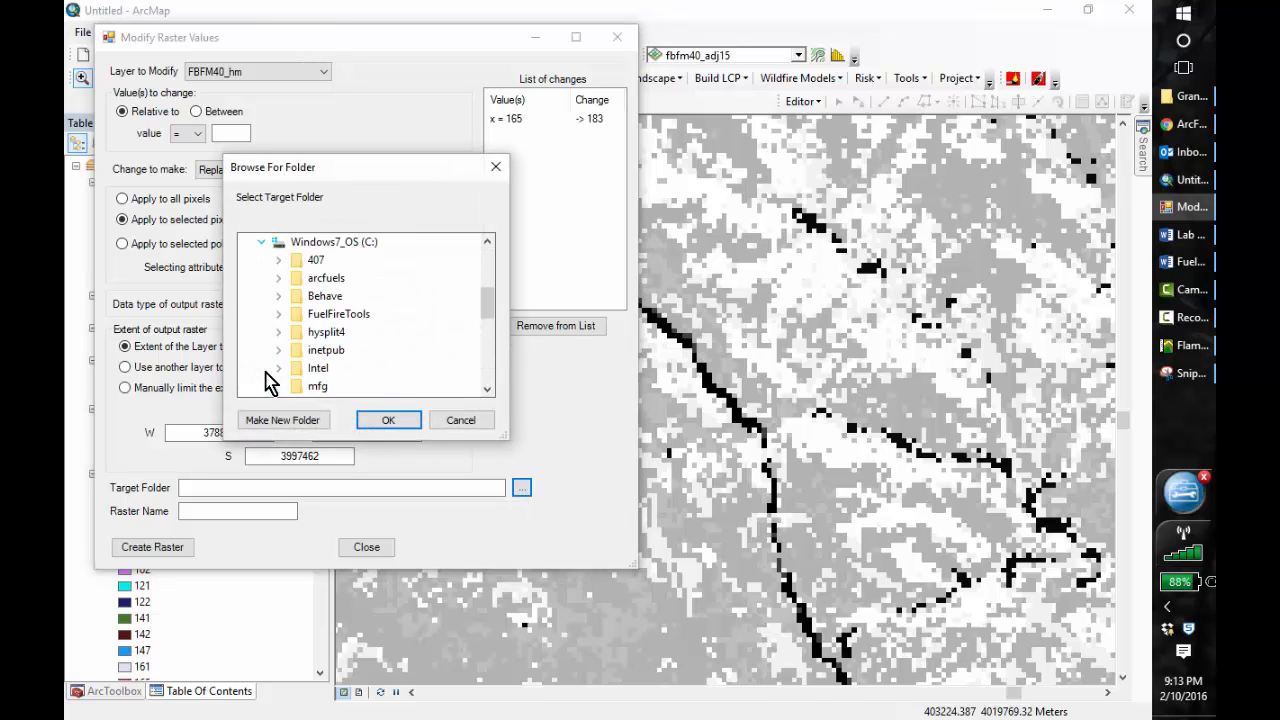
{"action": "left_click", "coordinate": [282, 262]}
{"action": "double_click", "coordinate": [346, 368]}
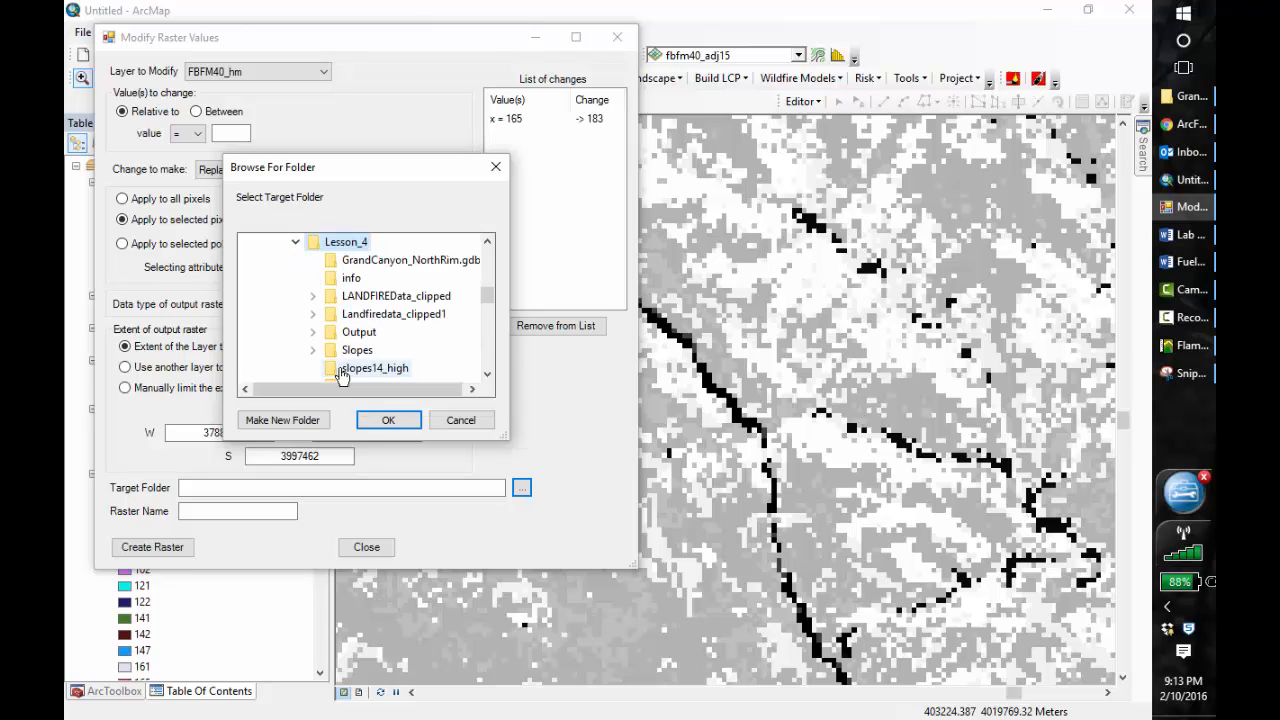
{"action": "double_click", "coordinate": [358, 352]}
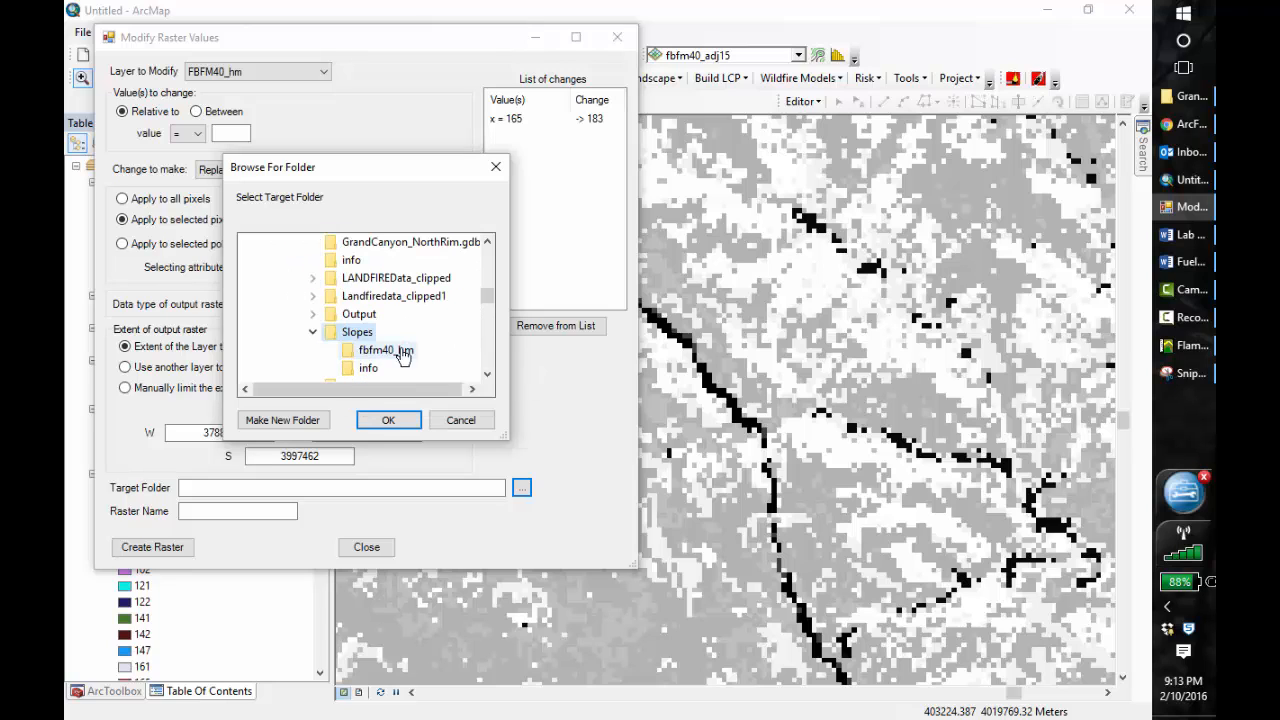
{"action": "left_click", "coordinate": [406, 428]}
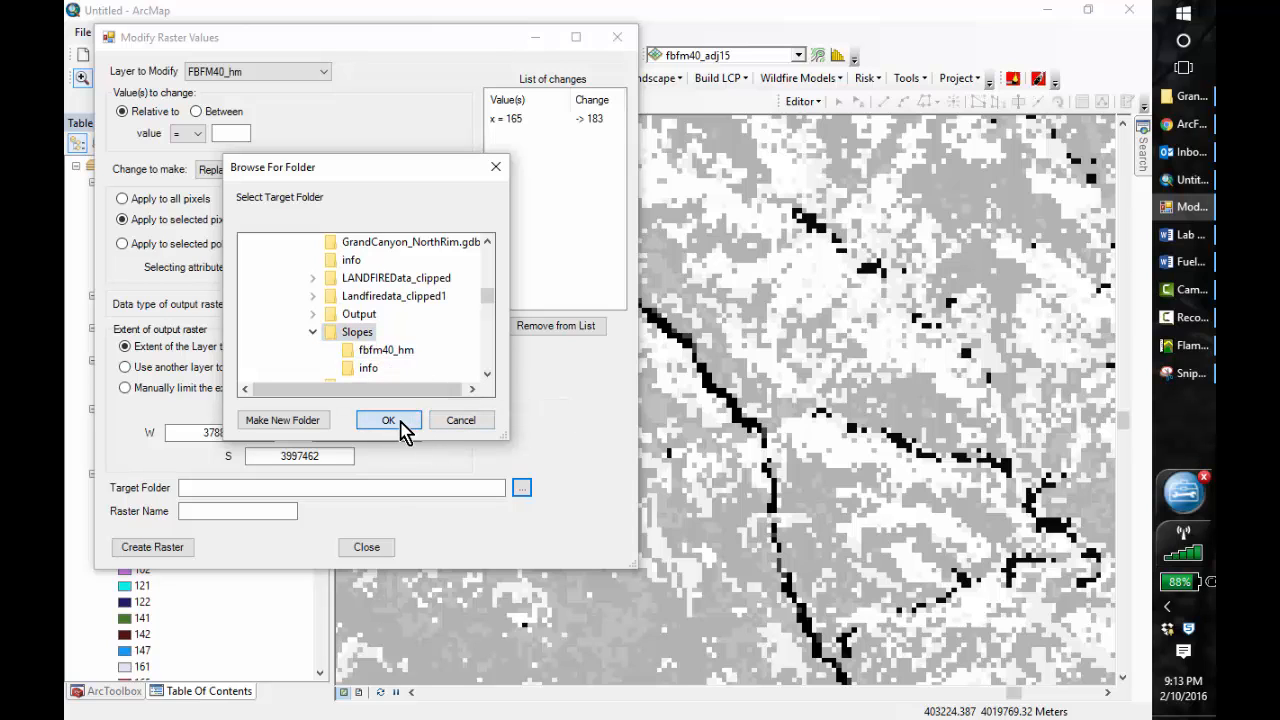
- Name the output raster fbfm40_Sl14, create it, and close the Modify Raster Values dialog
{"action": "left_click", "coordinate": [239, 511]}
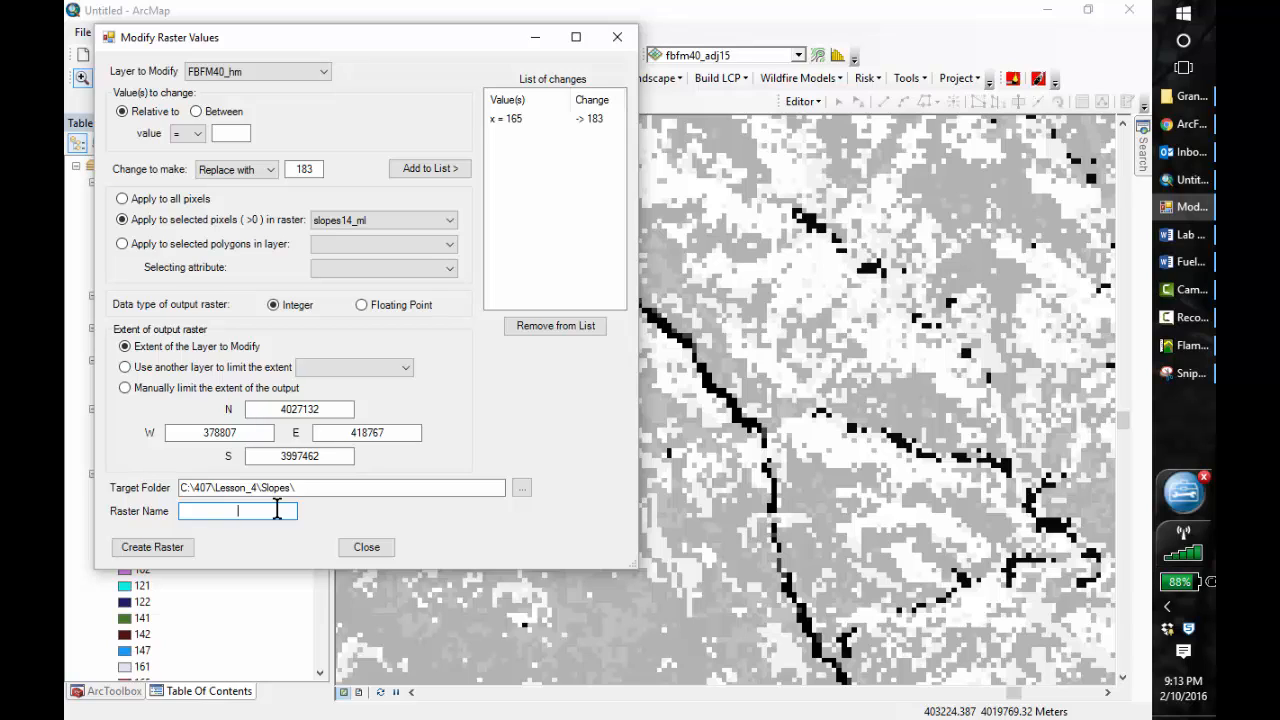
{"action": "type", "text": "40_Sl14"}
{"action": "left_click", "coordinate": [152, 547]}
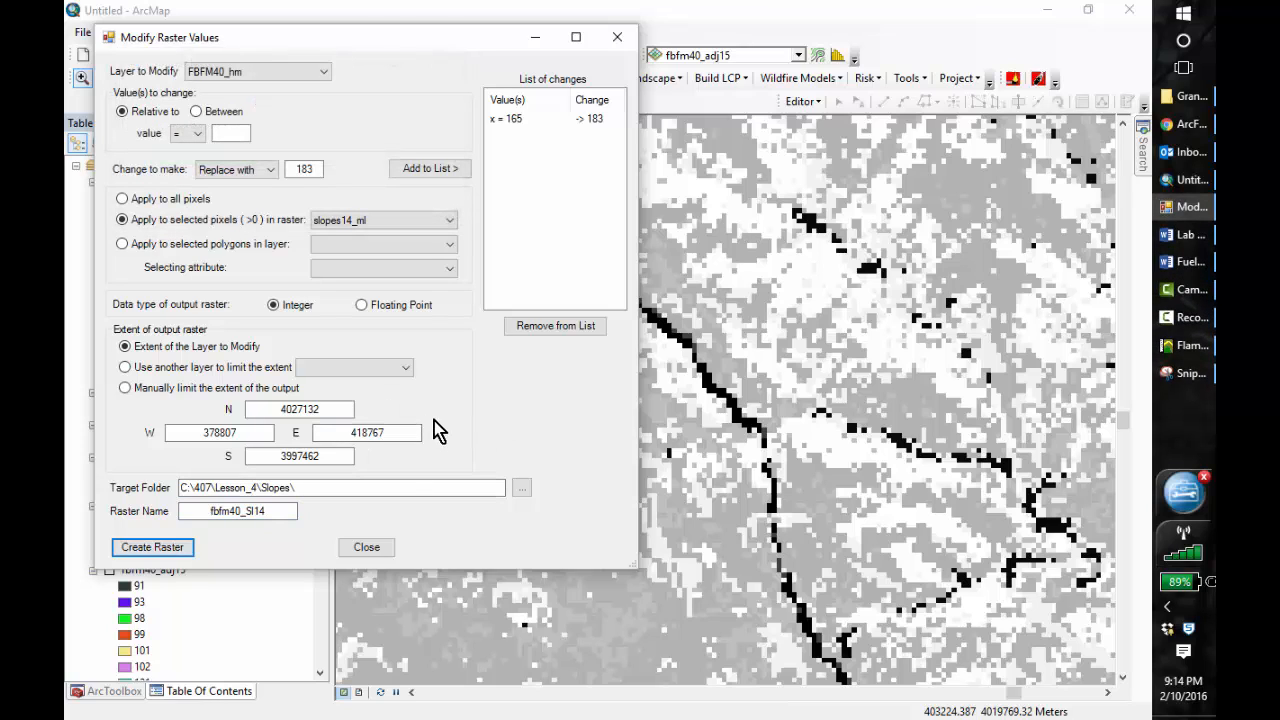
{"action": "left_click", "coordinate": [366, 547]}
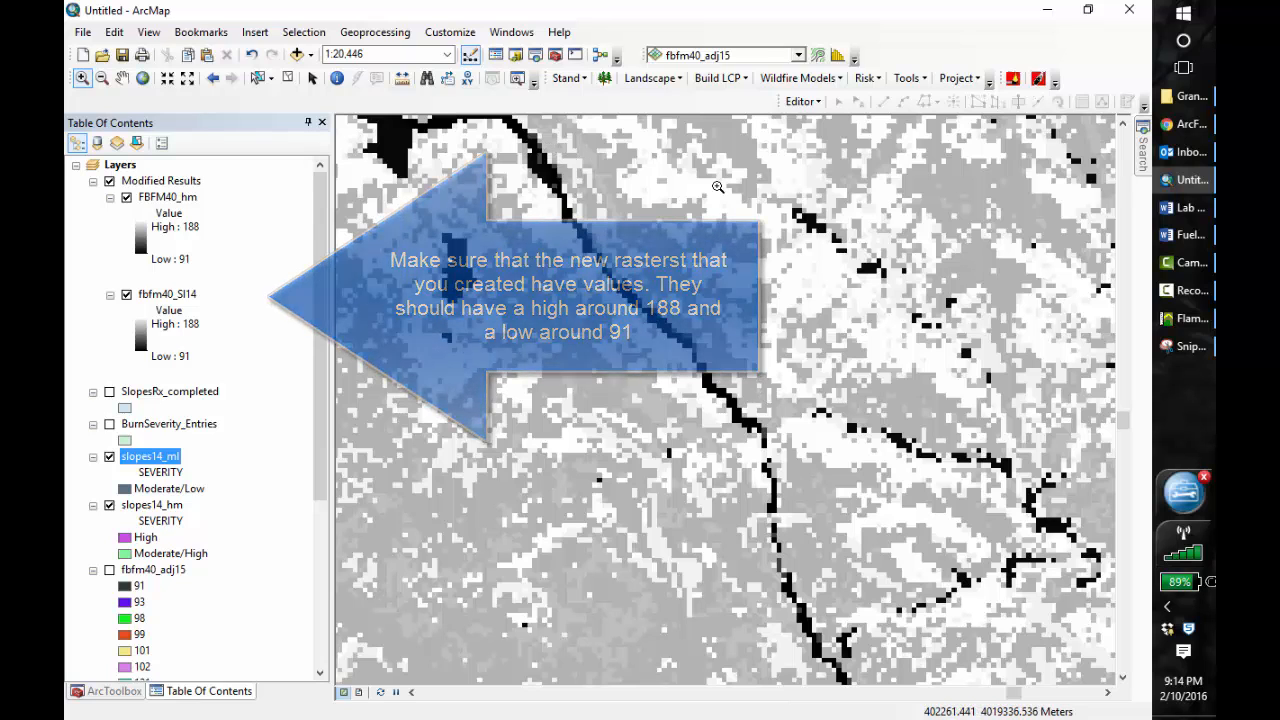
- Open the Catalog, refresh the C:\407 folder connection, and expand its Lesson_4 folder
{"action": "left_click", "coordinate": [516, 56]}
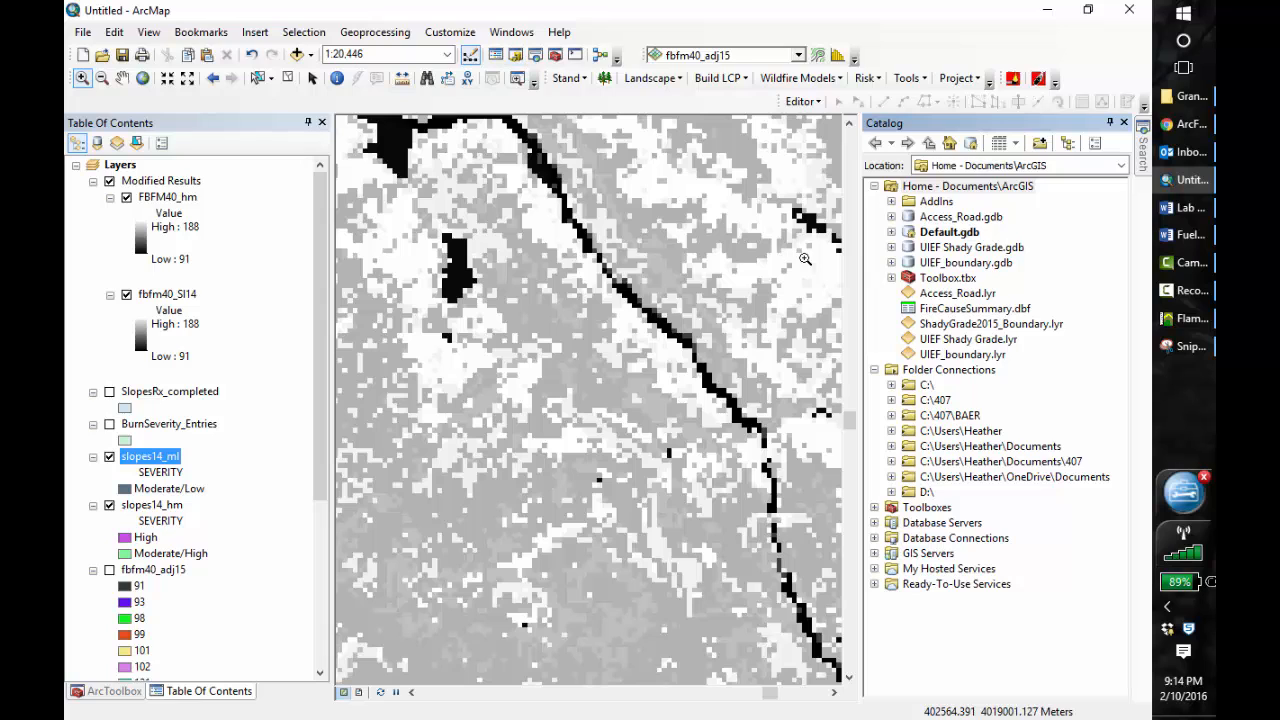
{"action": "double_click", "coordinate": [905, 402]}
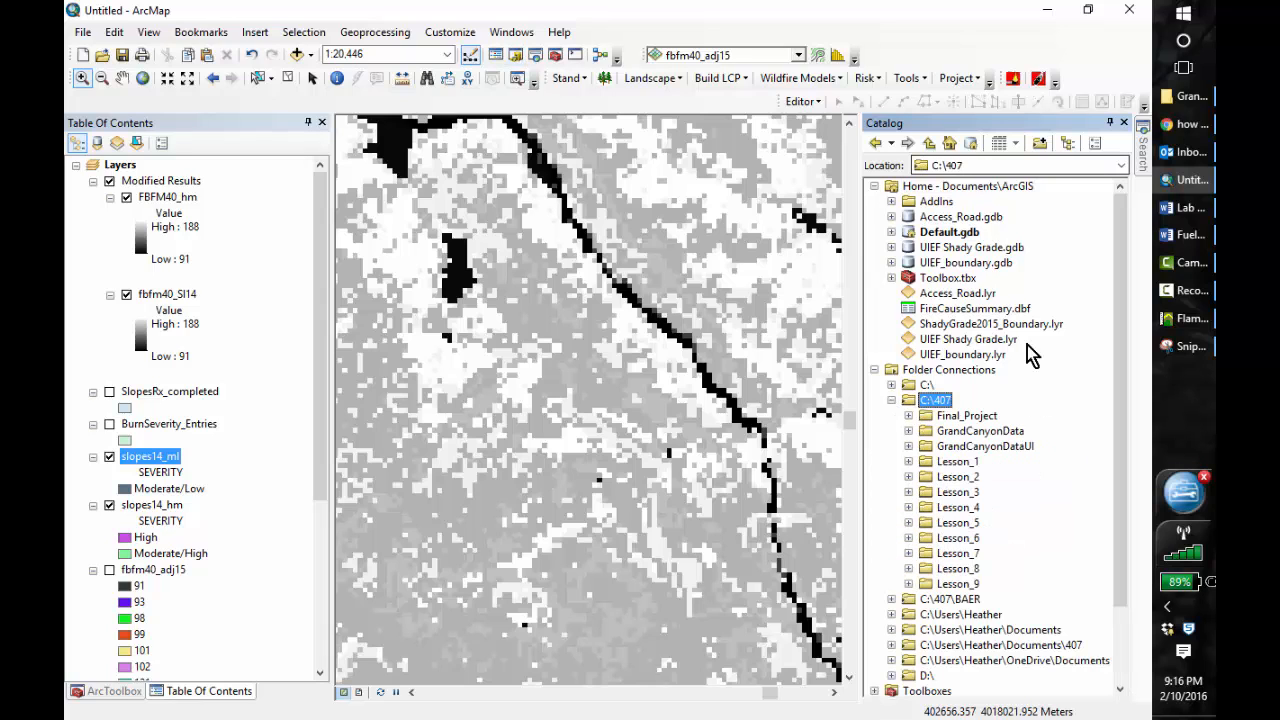
{"action": "left_click", "coordinate": [908, 508]}
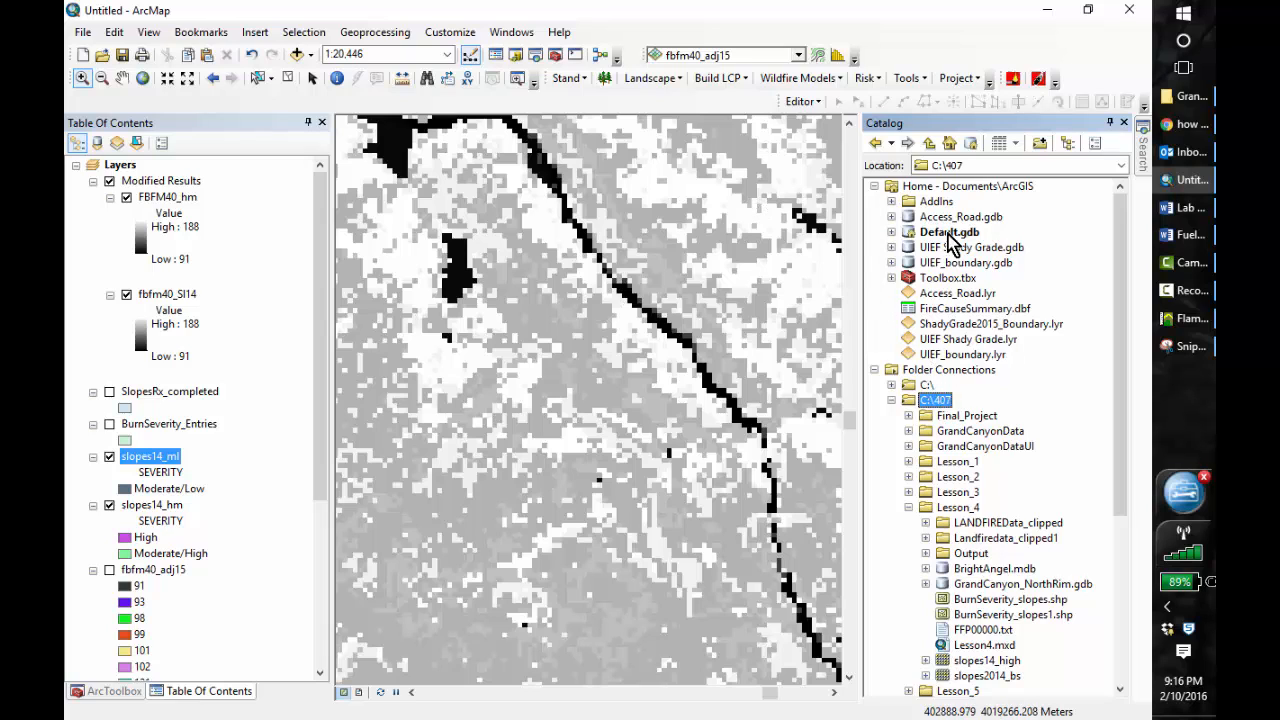
{"action": "right_click", "coordinate": [934, 404]}
{"action": "left_click", "coordinate": [970, 491]}
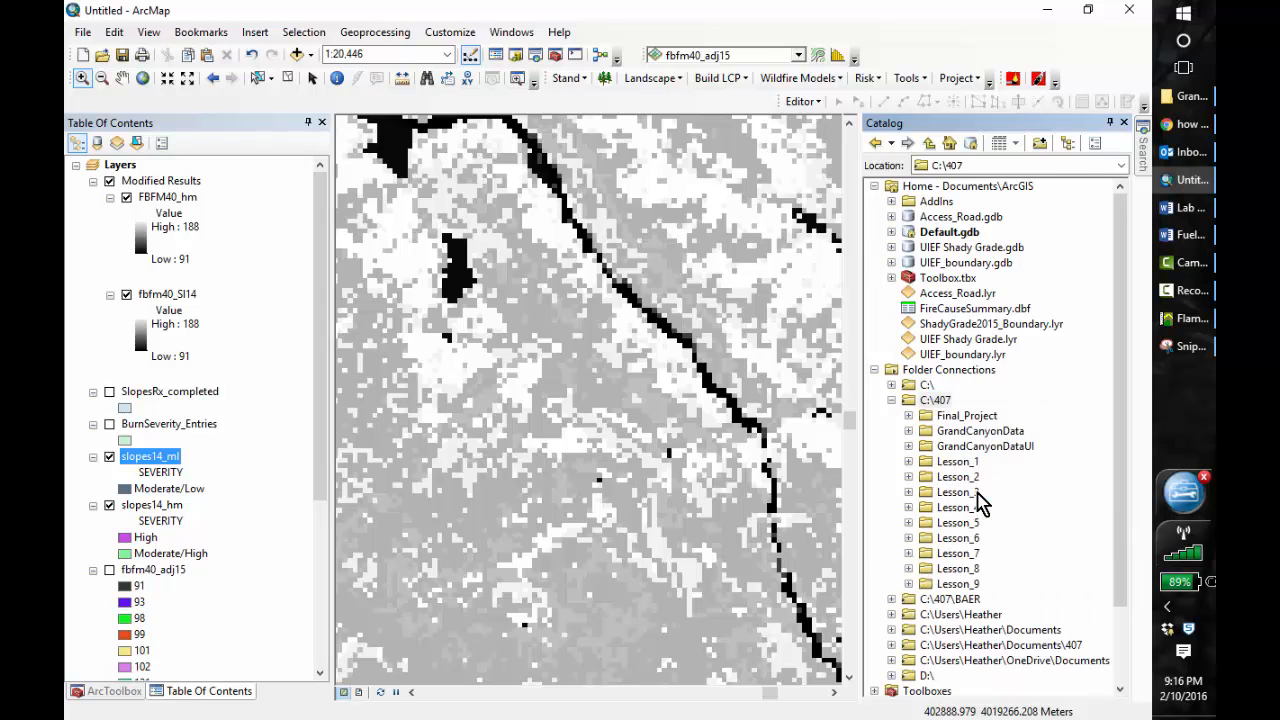
{"action": "left_click", "coordinate": [908, 507]}
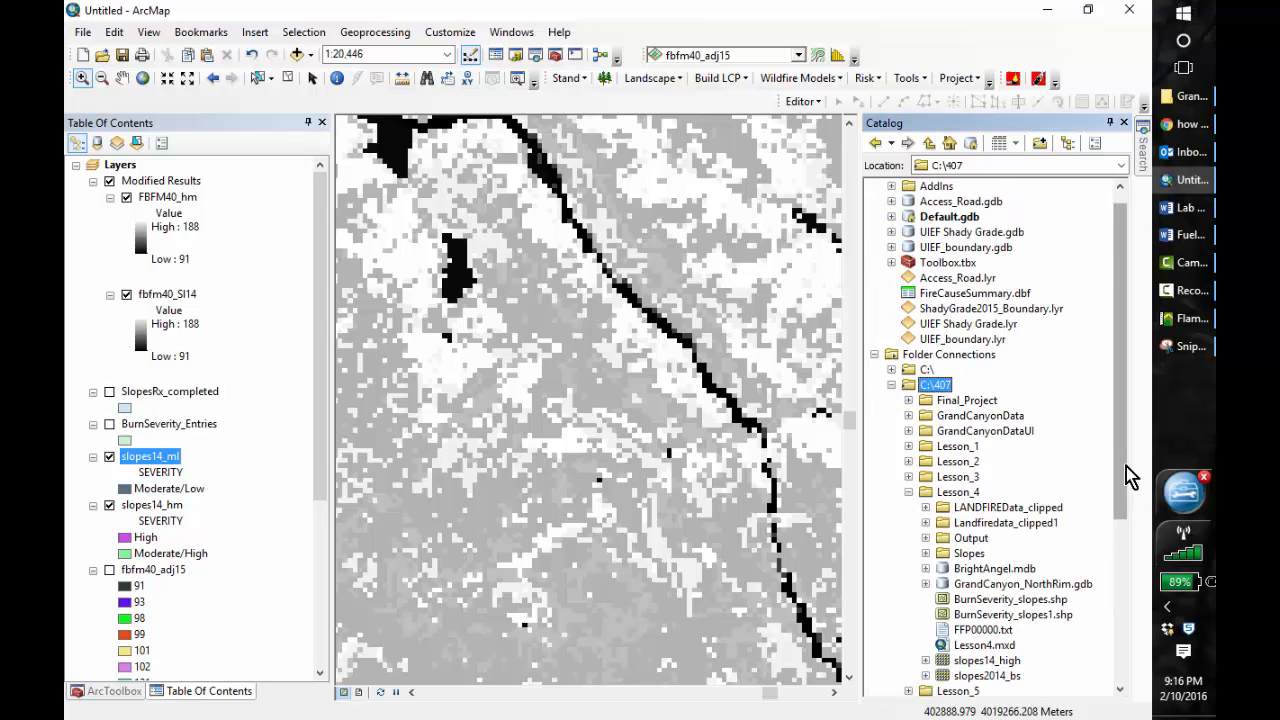
- Move the fbfm40_hm raster from the Slopes folder into the Output folder of Lesson_4
{"action": "left_click_drag", "start_coordinate": [1120, 477], "coordinate": [1126, 535]}
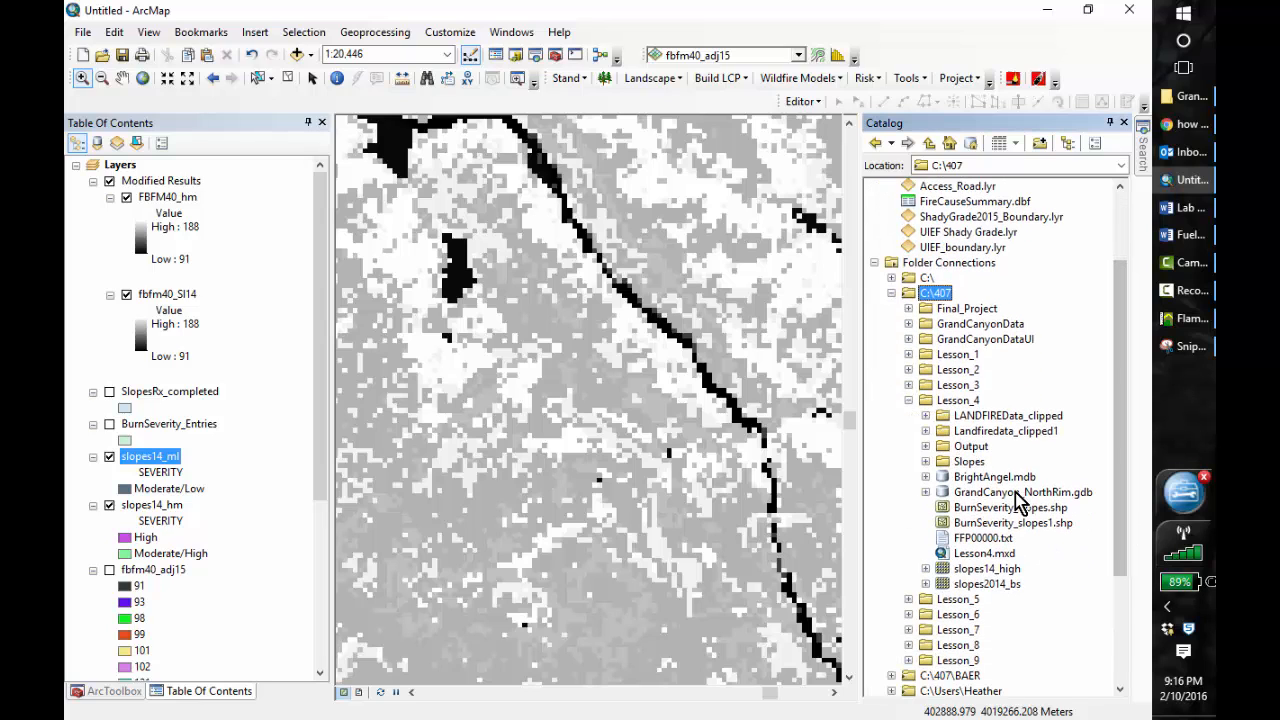
{"action": "left_click", "coordinate": [925, 461]}
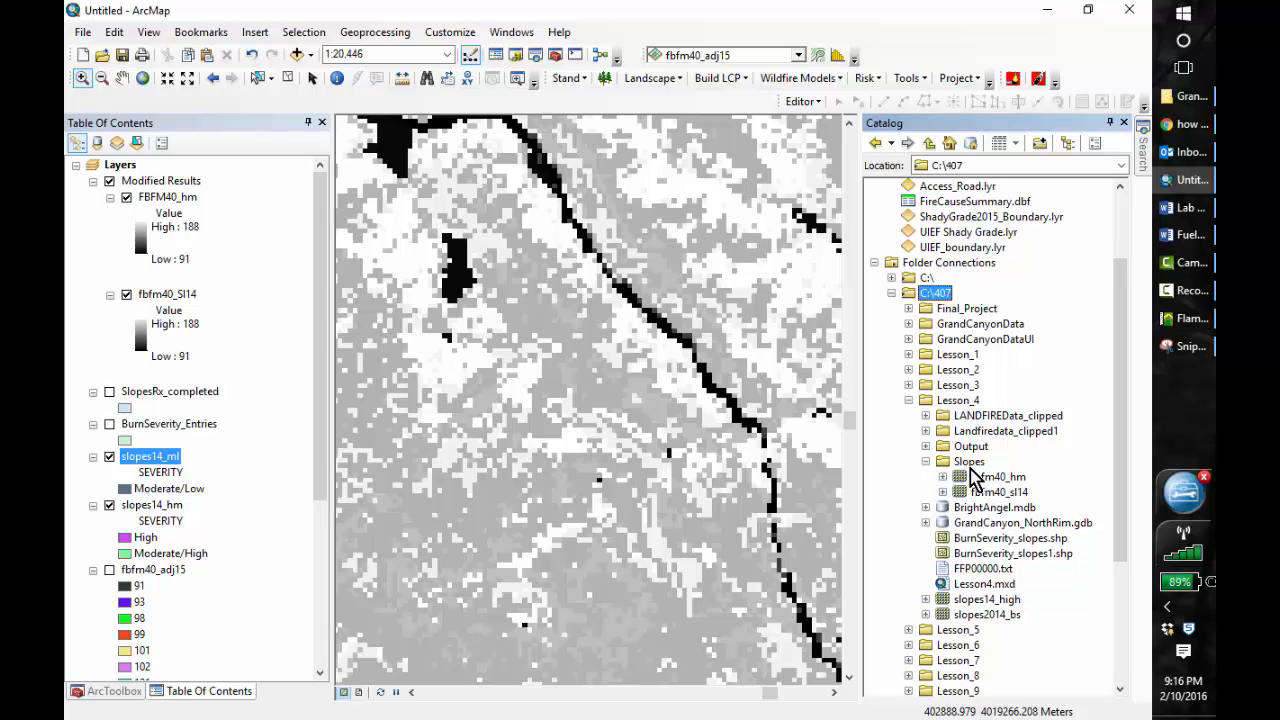
{"action": "left_click", "coordinate": [966, 480]}
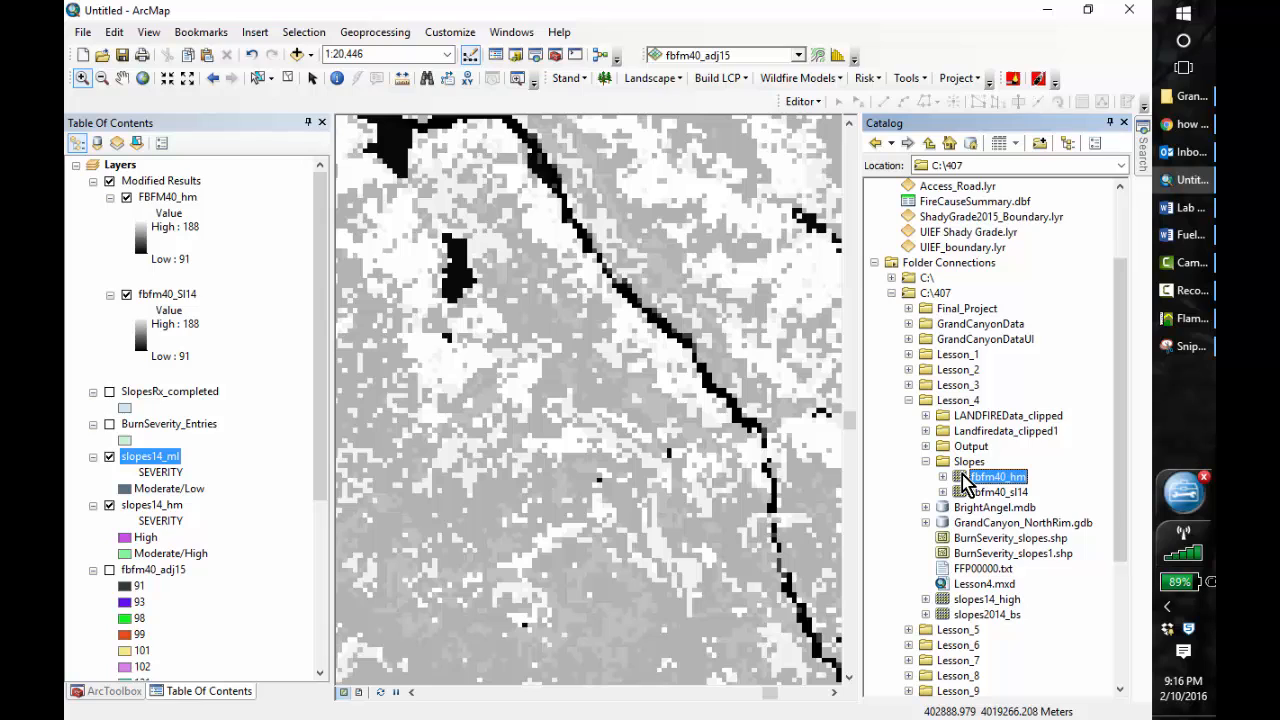
{"action": "left_click_drag", "start_coordinate": [966, 482], "coordinate": [944, 451]}
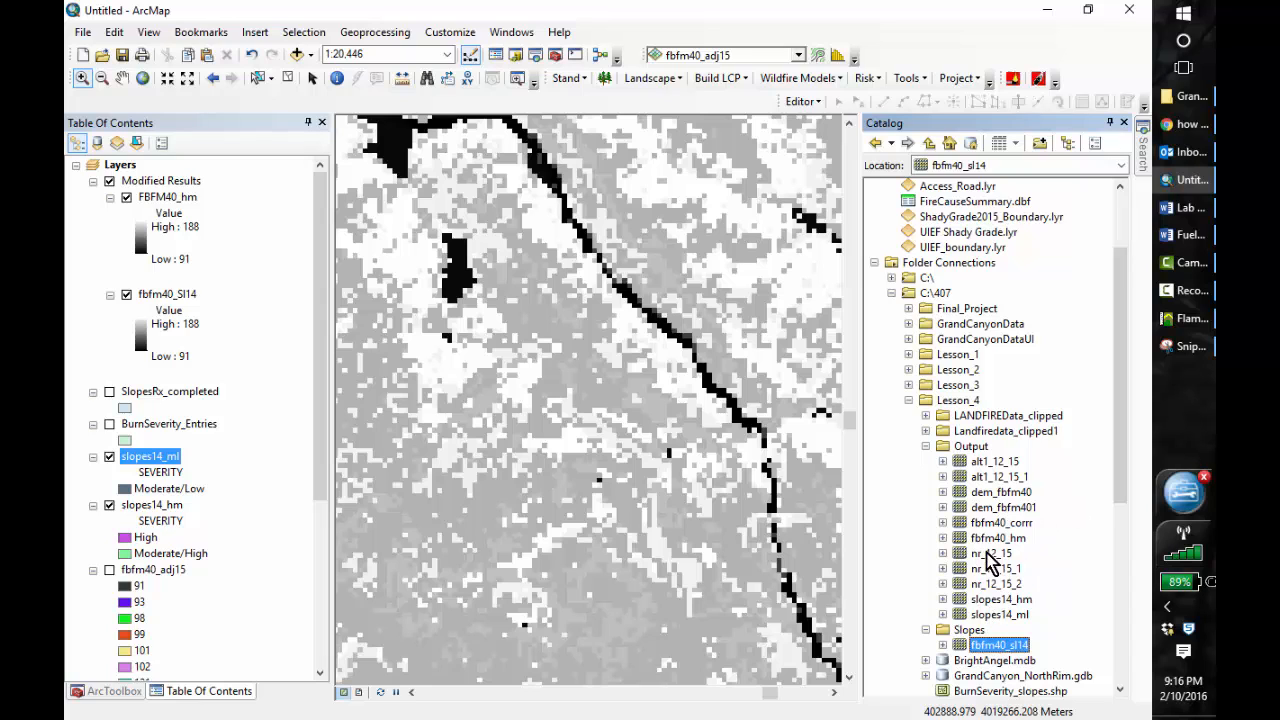
- Delete the Landfiredata_clipped1 folder from Lesson_4 and confirm moving it to the Recycle Bin
{"action": "scroll", "coordinate": [1123, 487], "scroll_direction": "down", "scroll_amount": 2}
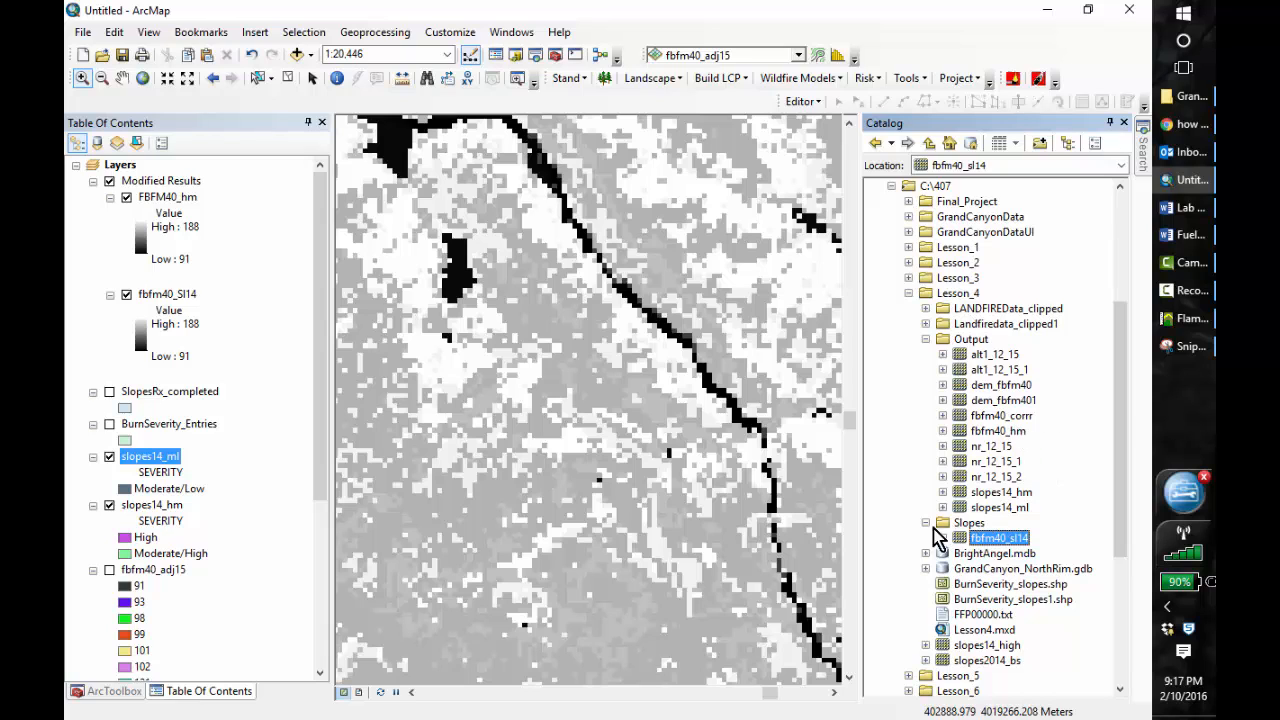
{"action": "right_click", "coordinate": [946, 325]}
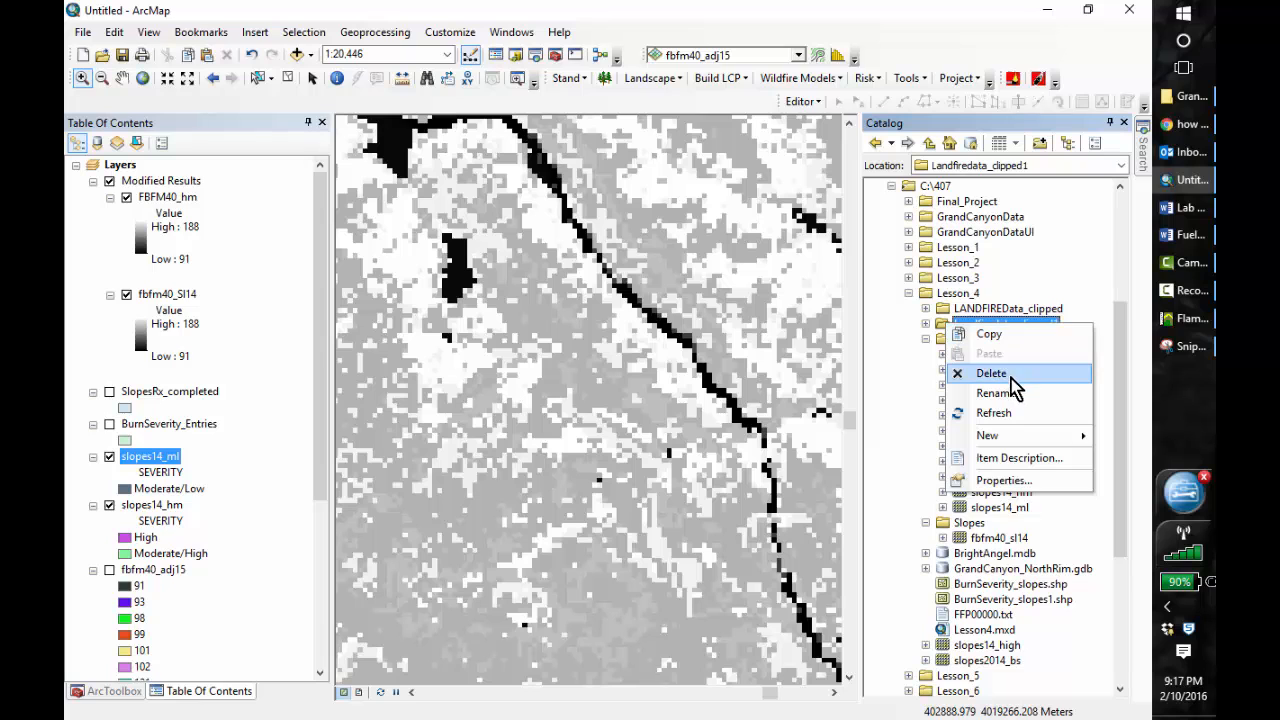
{"action": "left_click", "coordinate": [998, 377]}
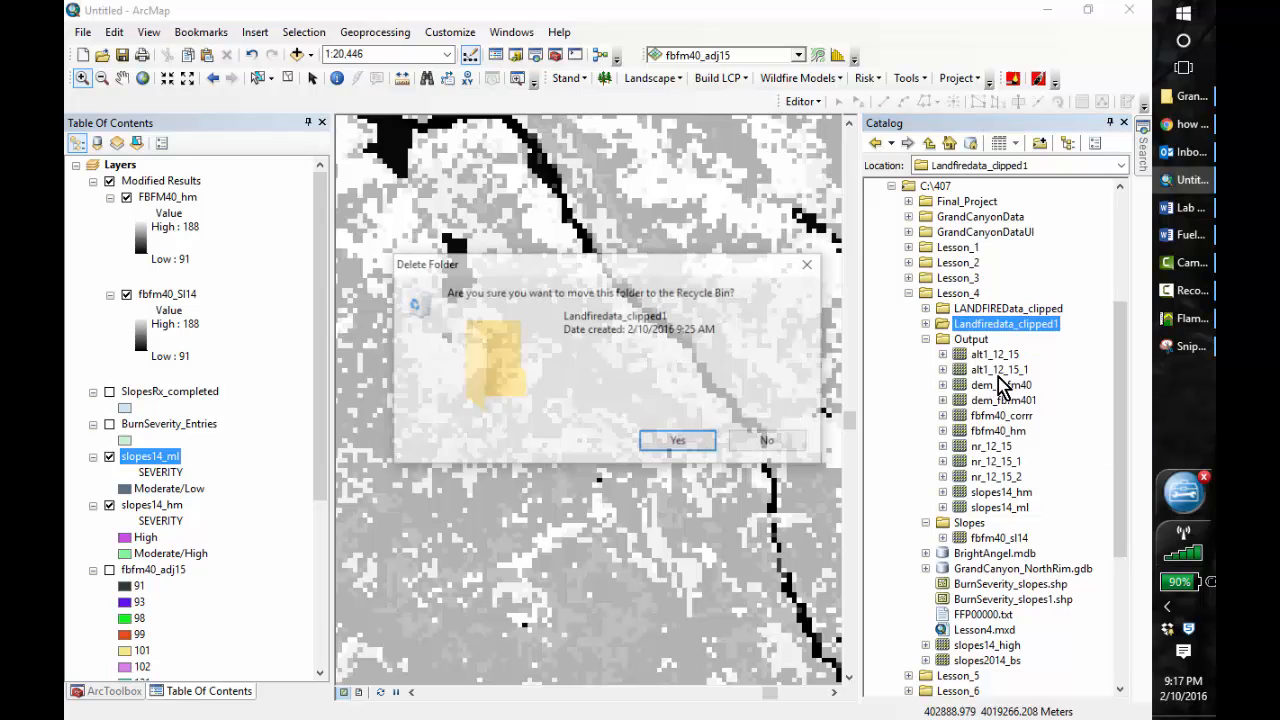
{"action": "left_click", "coordinate": [677, 441]}
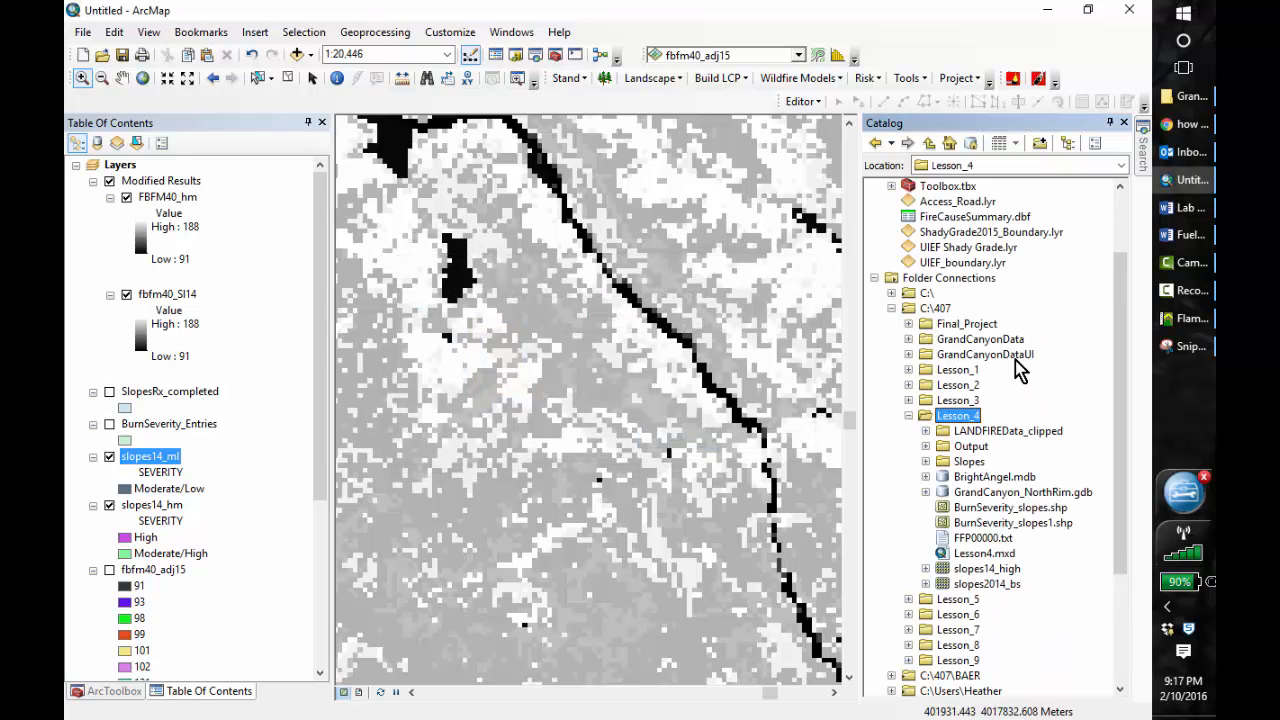
- Delete the us_slp_clip raster from the LANDFIREData_clipped folder
{"action": "left_click", "coordinate": [926, 431]}
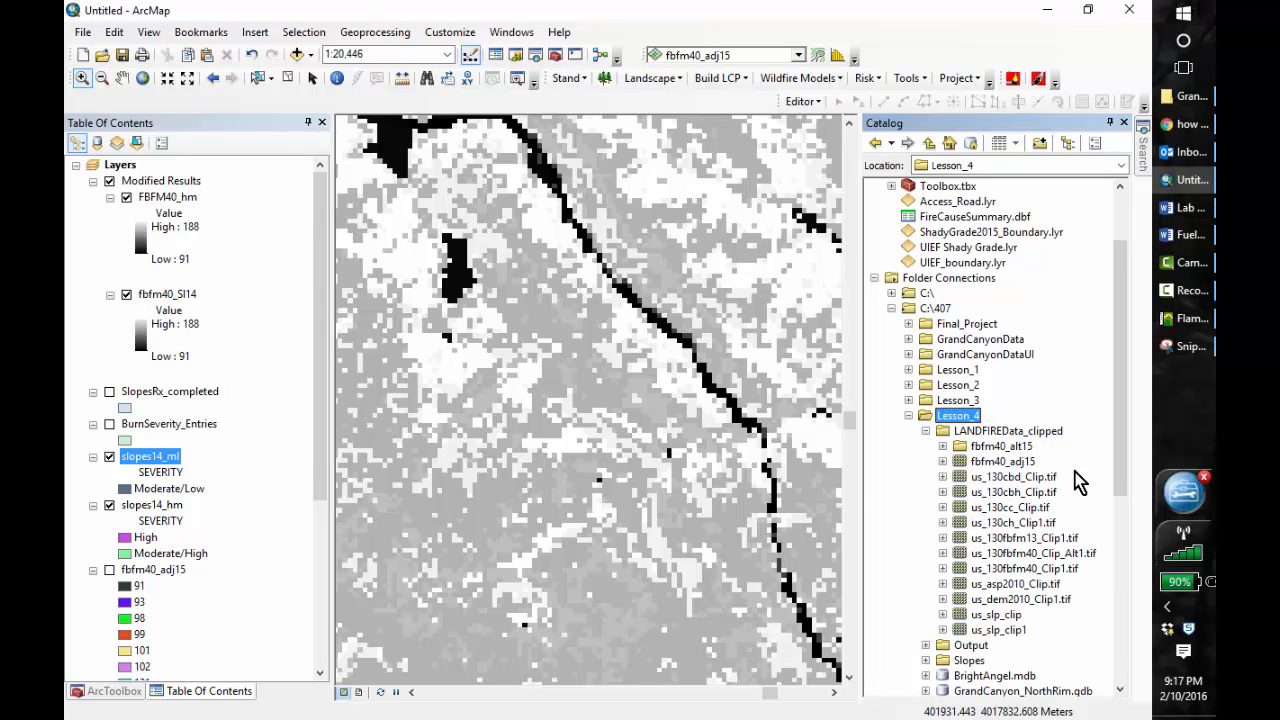
{"action": "left_click_drag", "start_coordinate": [1118, 468], "coordinate": [1122, 527]}
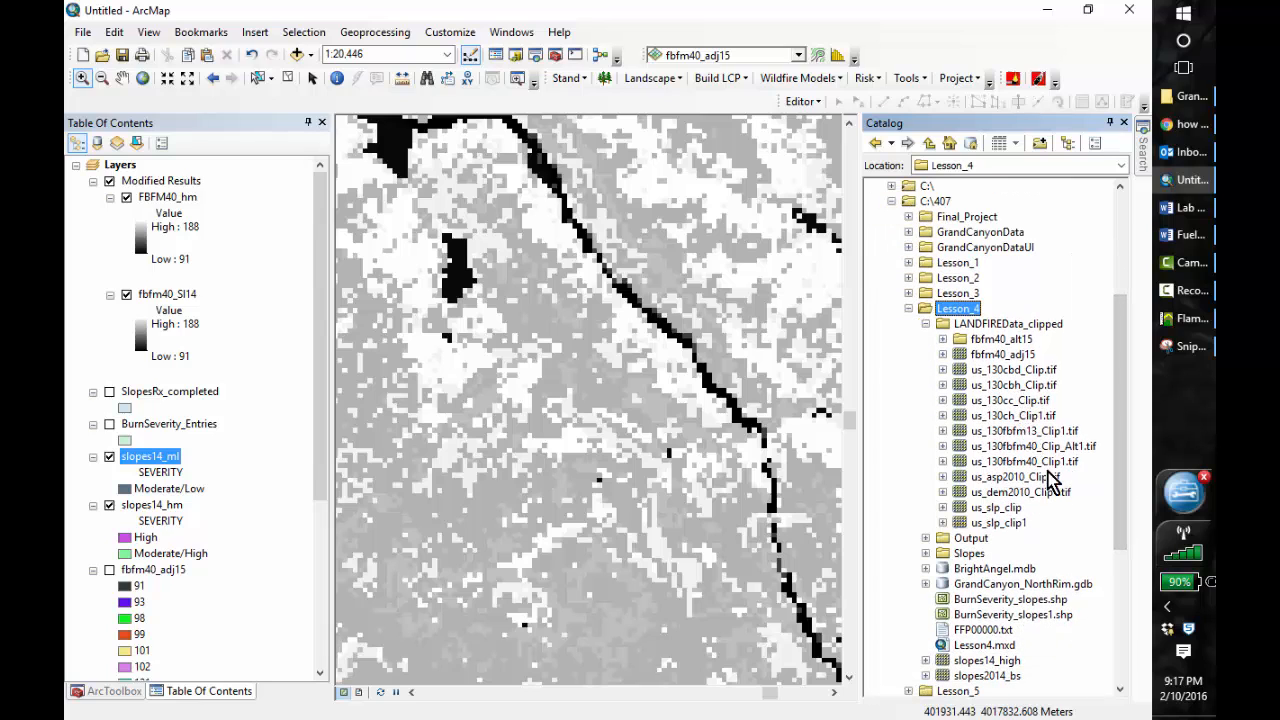
{"action": "left_click", "coordinate": [1003, 512]}
{"action": "right_click", "coordinate": [1003, 512]}
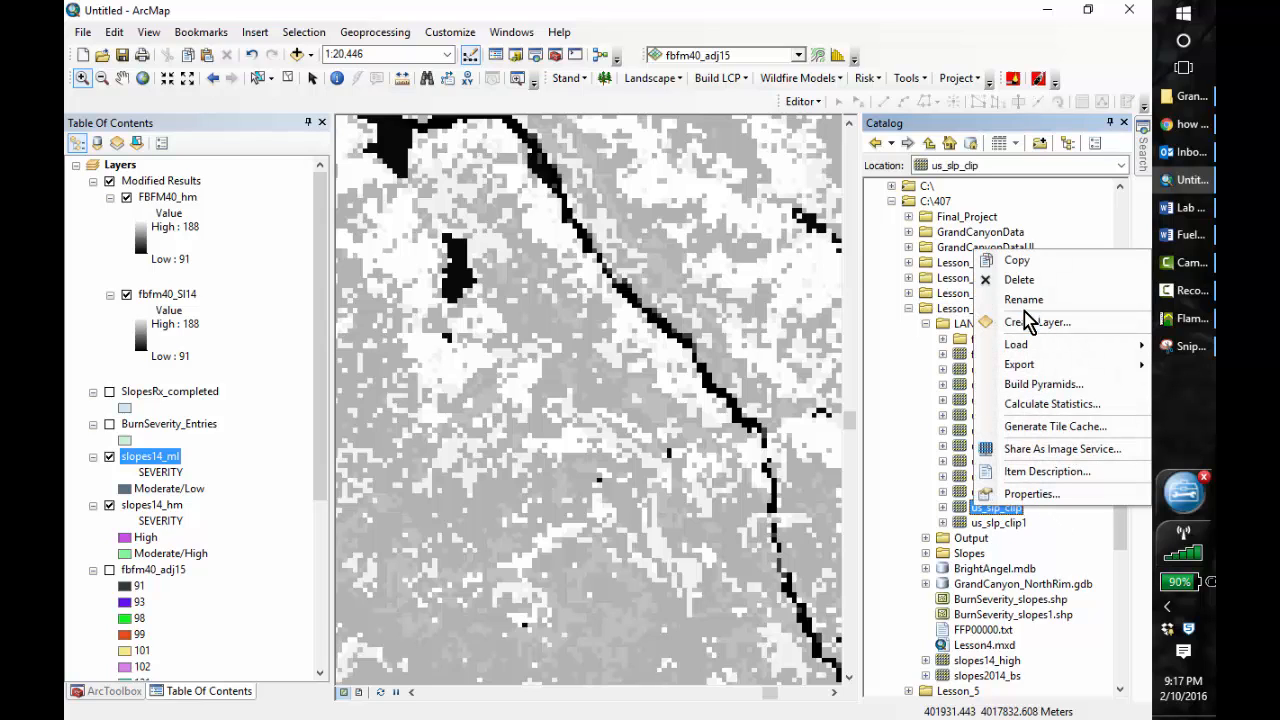
{"action": "left_click", "coordinate": [1016, 281]}
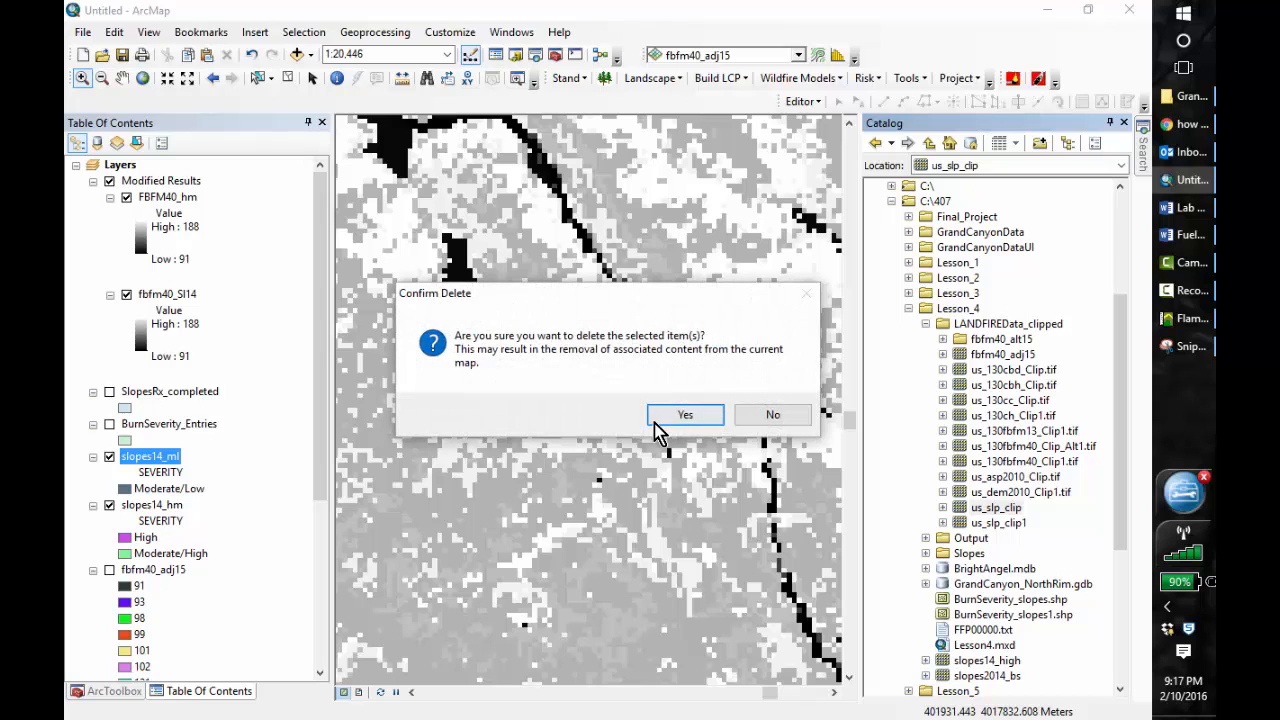
{"action": "left_click", "coordinate": [686, 418]}
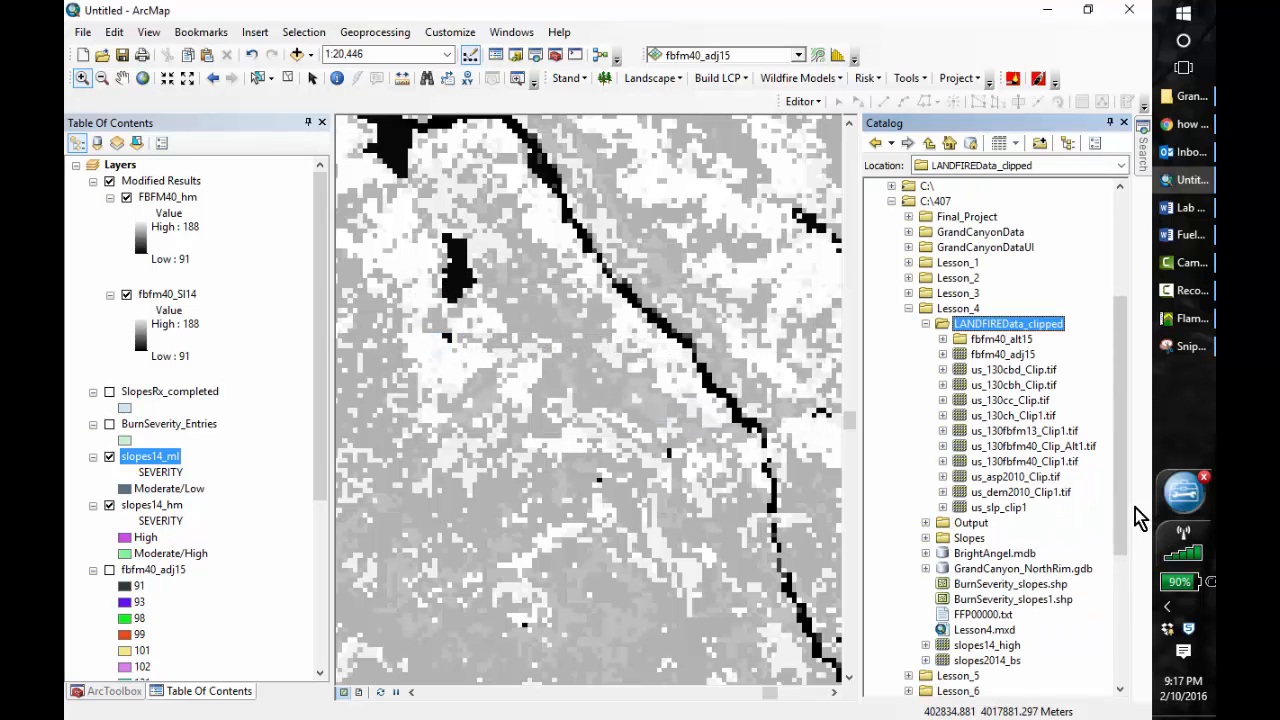
- Delete the slopes2014_bs raster from the Lesson_4 folder and confirm the deletion
{"action": "left_click_drag", "start_coordinate": [1122, 517], "coordinate": [1137, 579]}
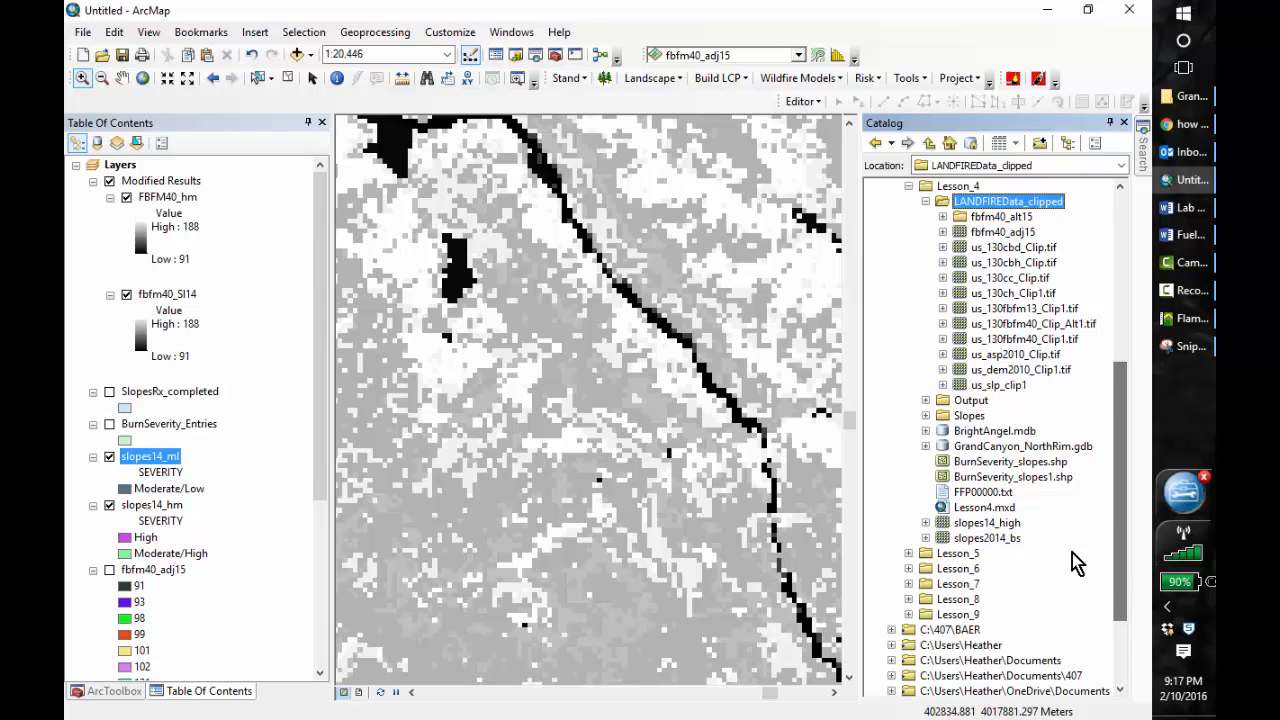
{"action": "left_click", "coordinate": [985, 523]}
{"action": "left_click", "coordinate": [978, 538]}
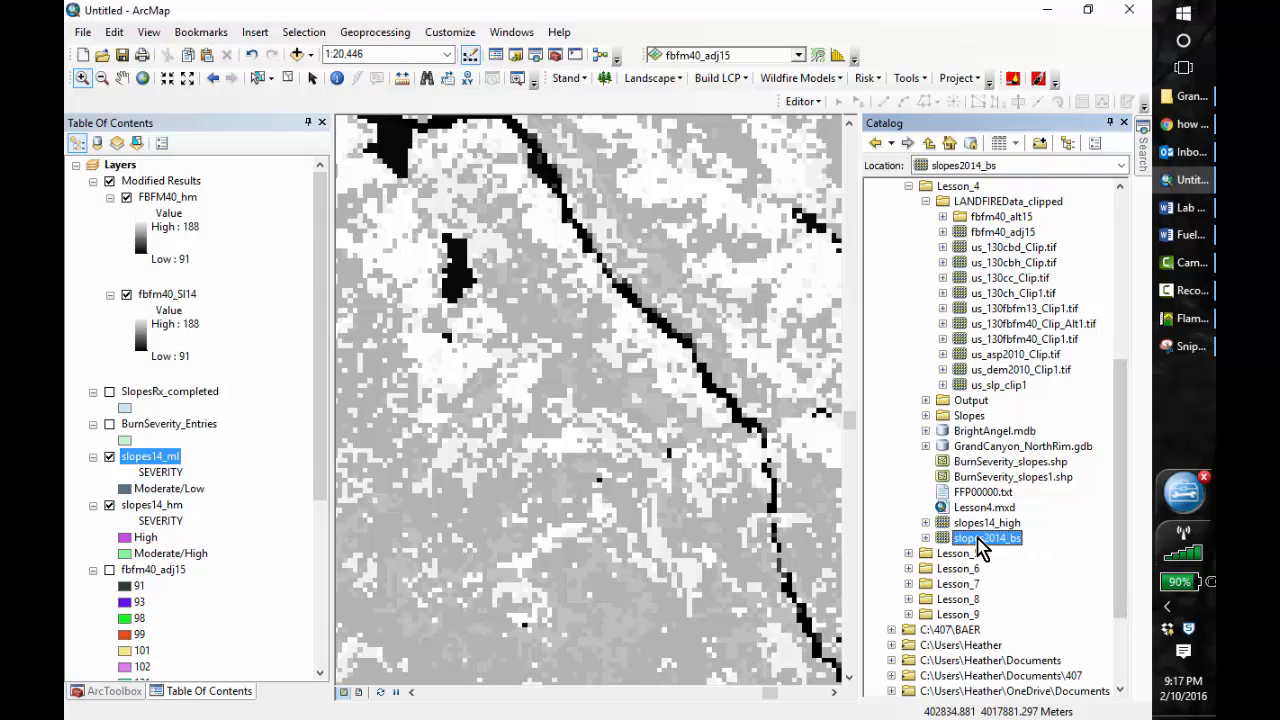
{"action": "right_click", "coordinate": [982, 545]}
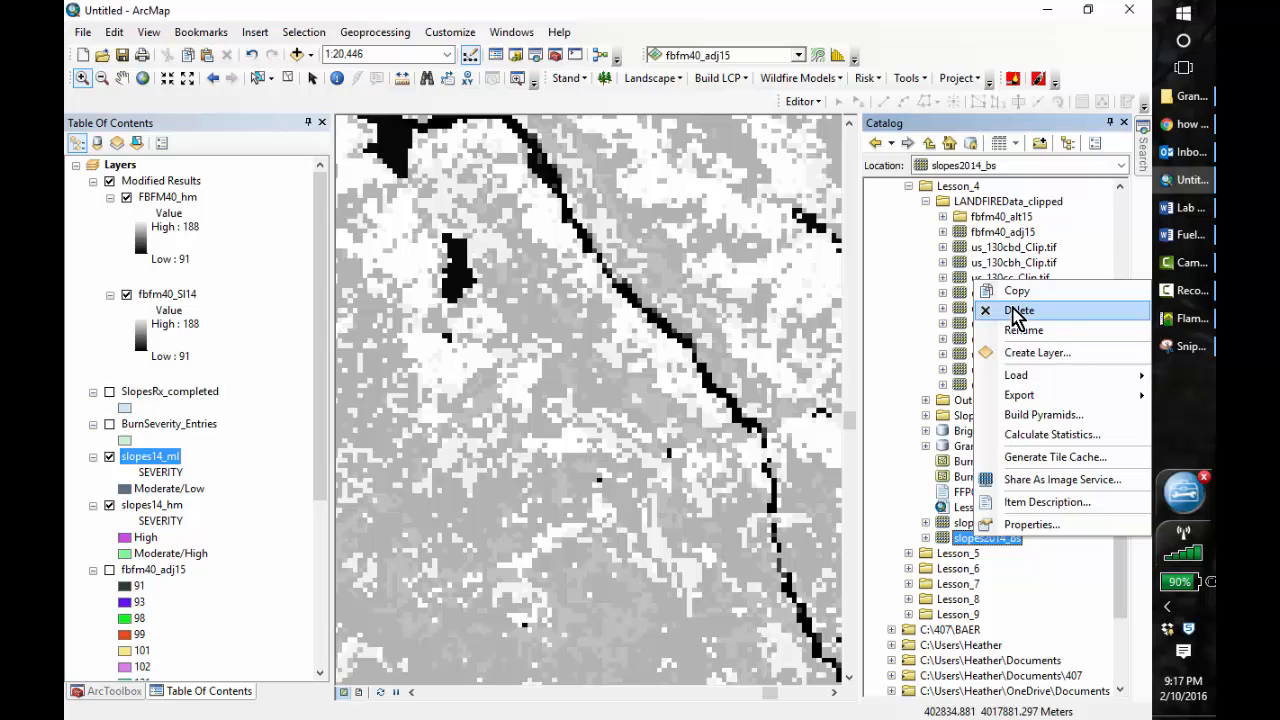
{"action": "left_click", "coordinate": [1018, 312]}
{"action": "left_click", "coordinate": [686, 420]}
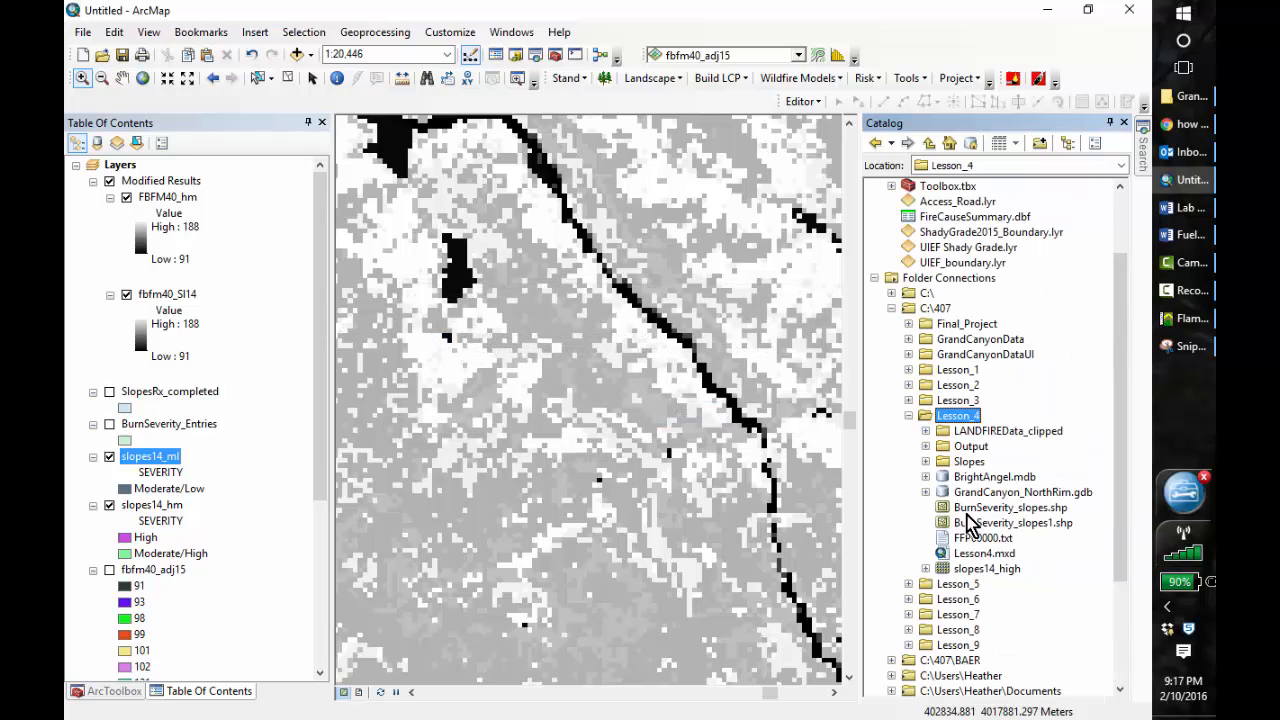
- Delete the slopes14_high raster from the Lesson_4 folder, confirm the deletion, and close the Catalog
{"action": "right_click", "coordinate": [975, 575]}
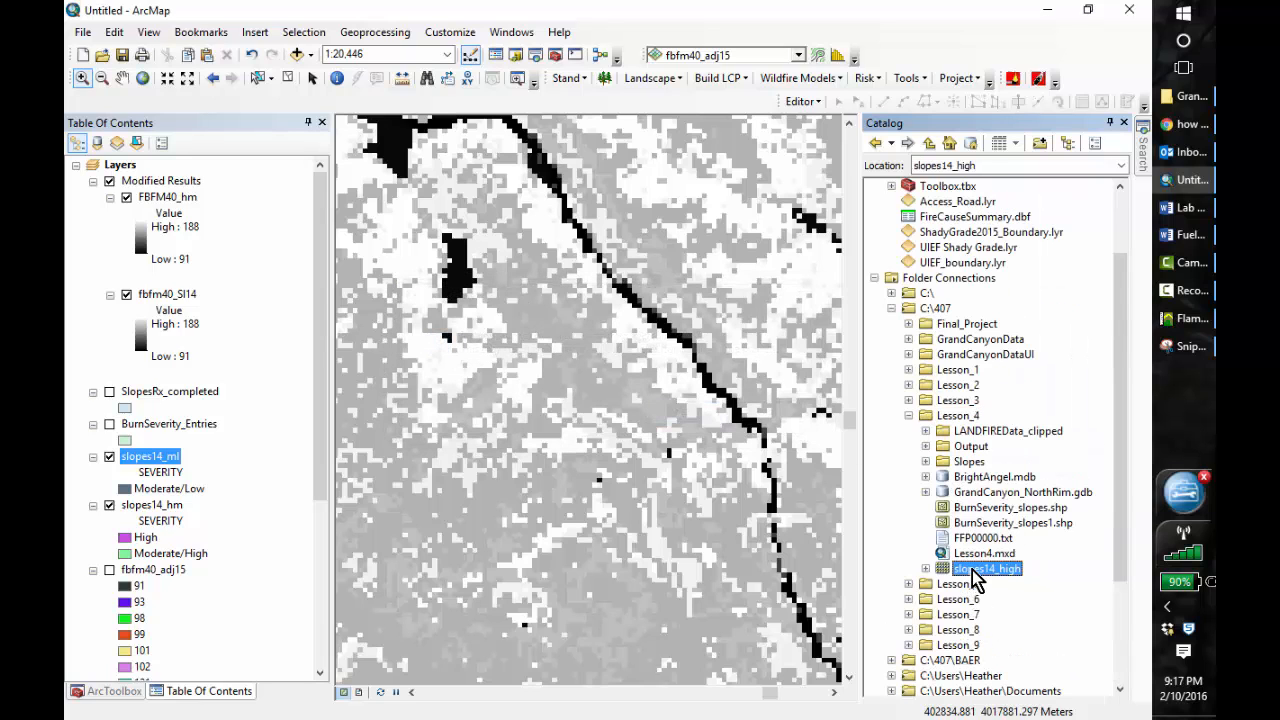
{"action": "left_click", "coordinate": [1018, 345]}
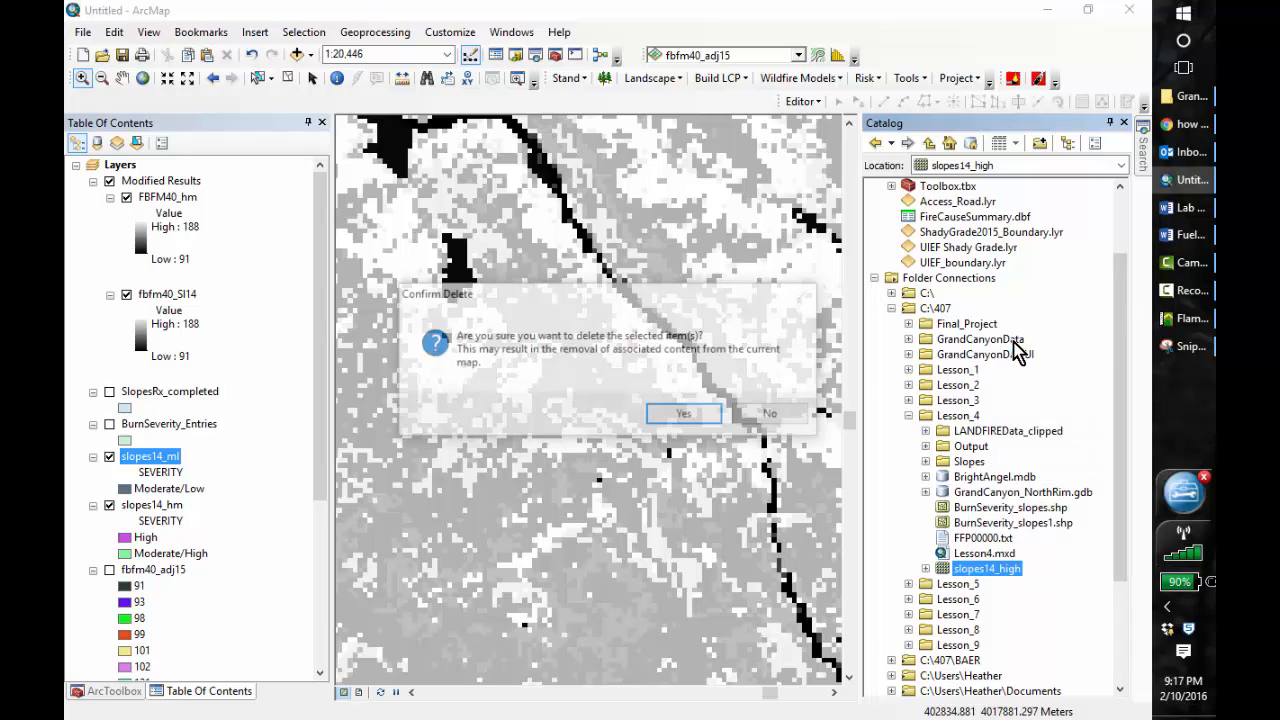
{"action": "left_click", "coordinate": [678, 418]}
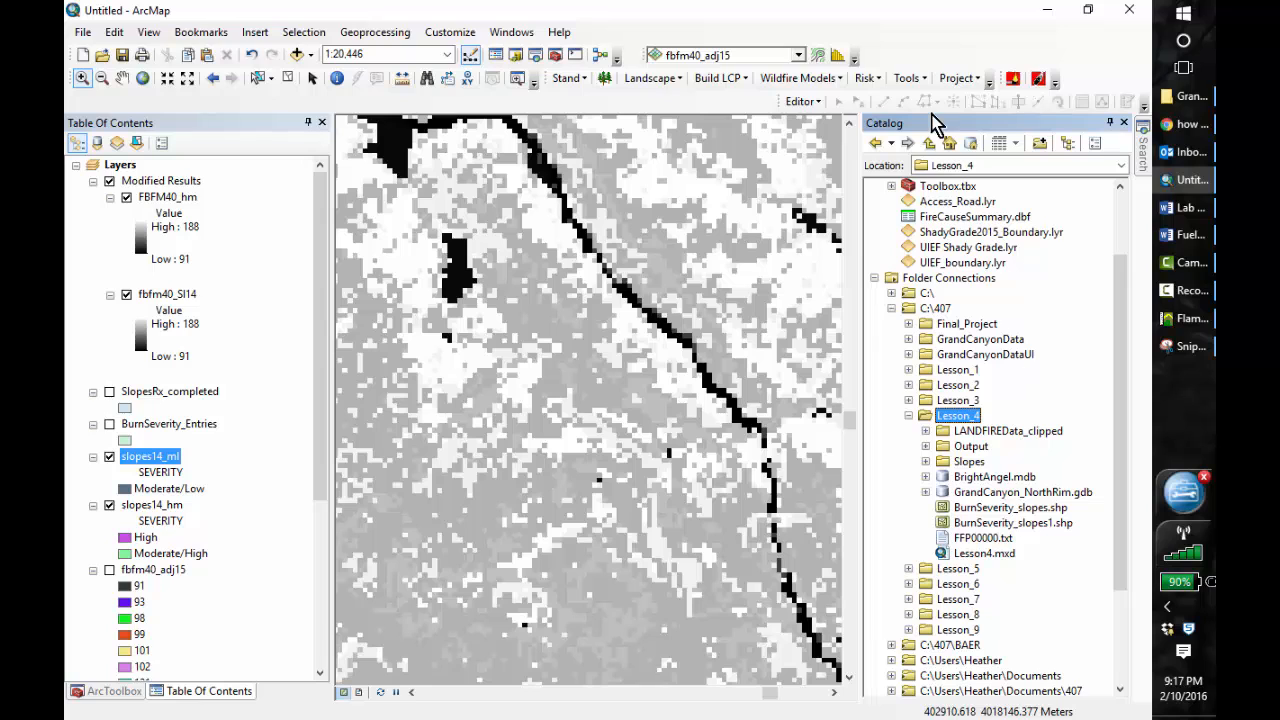
{"action": "left_click", "coordinate": [1125, 124]}
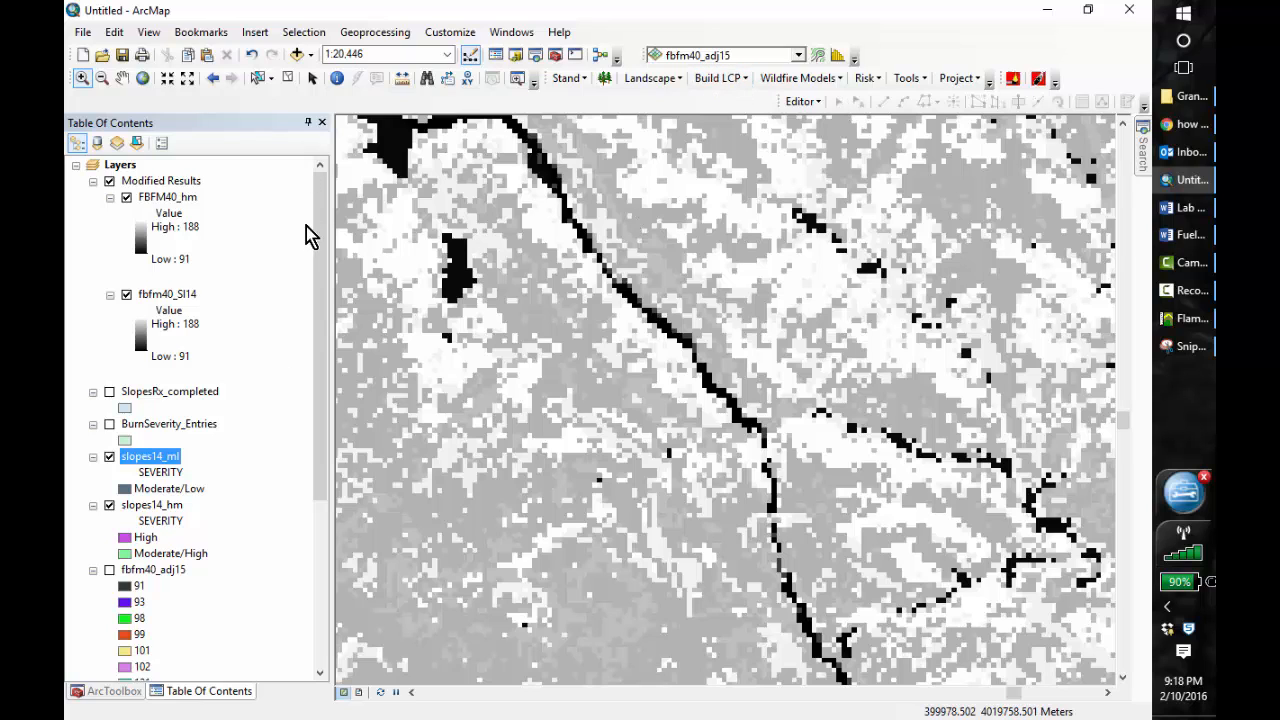
- Remove the FBFM40_hm layer from the Modified Results group
{"action": "left_click", "coordinate": [300, 58]}
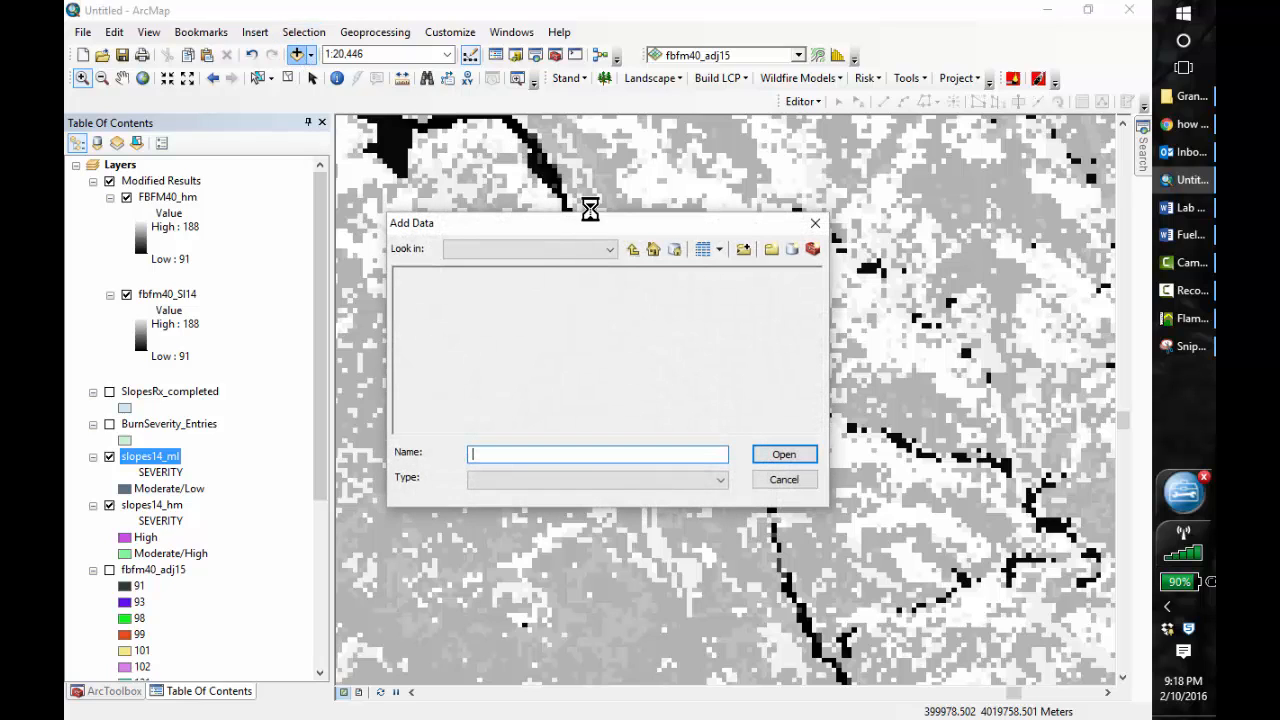
{"action": "left_click", "coordinate": [816, 224]}
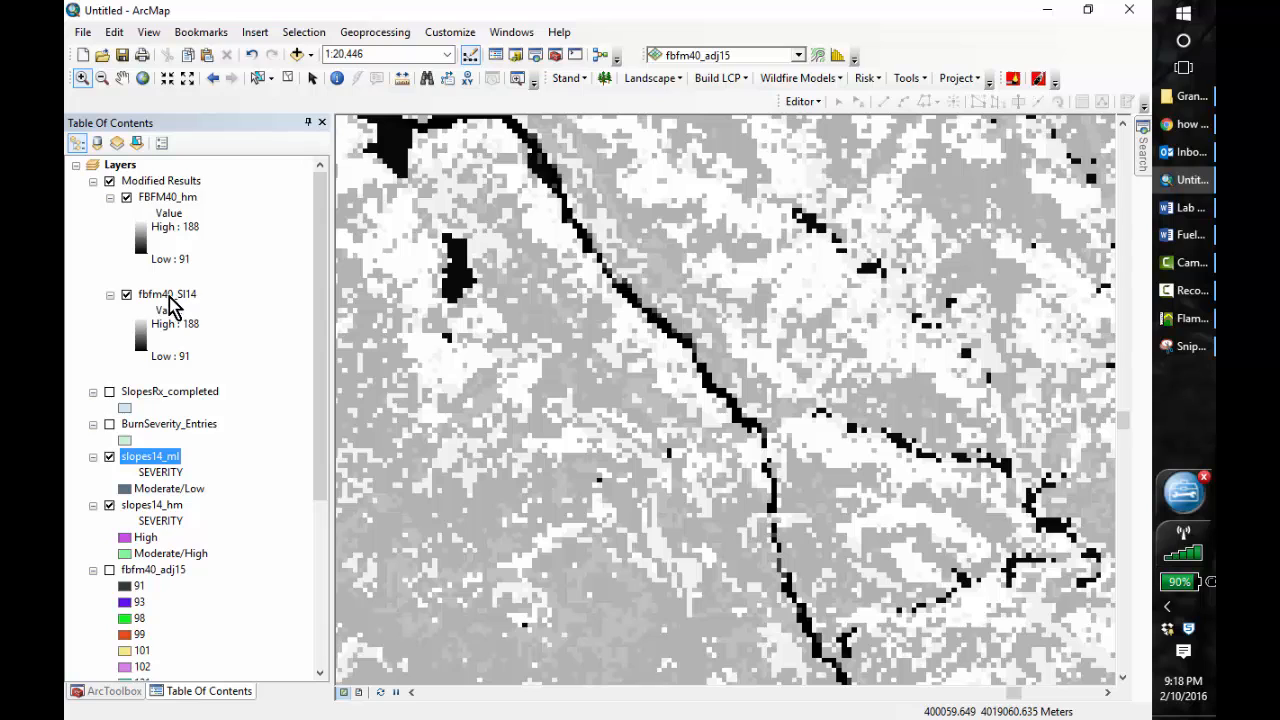
{"action": "left_click", "coordinate": [162, 199]}
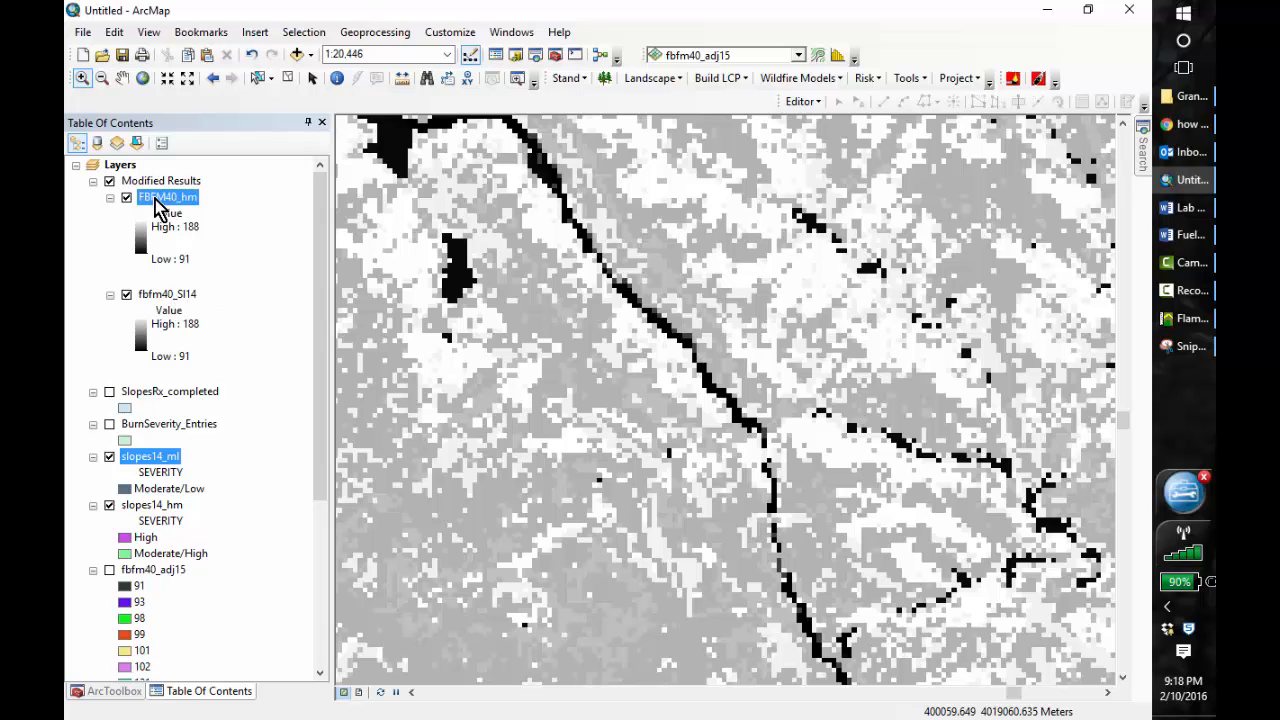
{"action": "right_click", "coordinate": [158, 199]}
{"action": "left_click", "coordinate": [205, 229]}
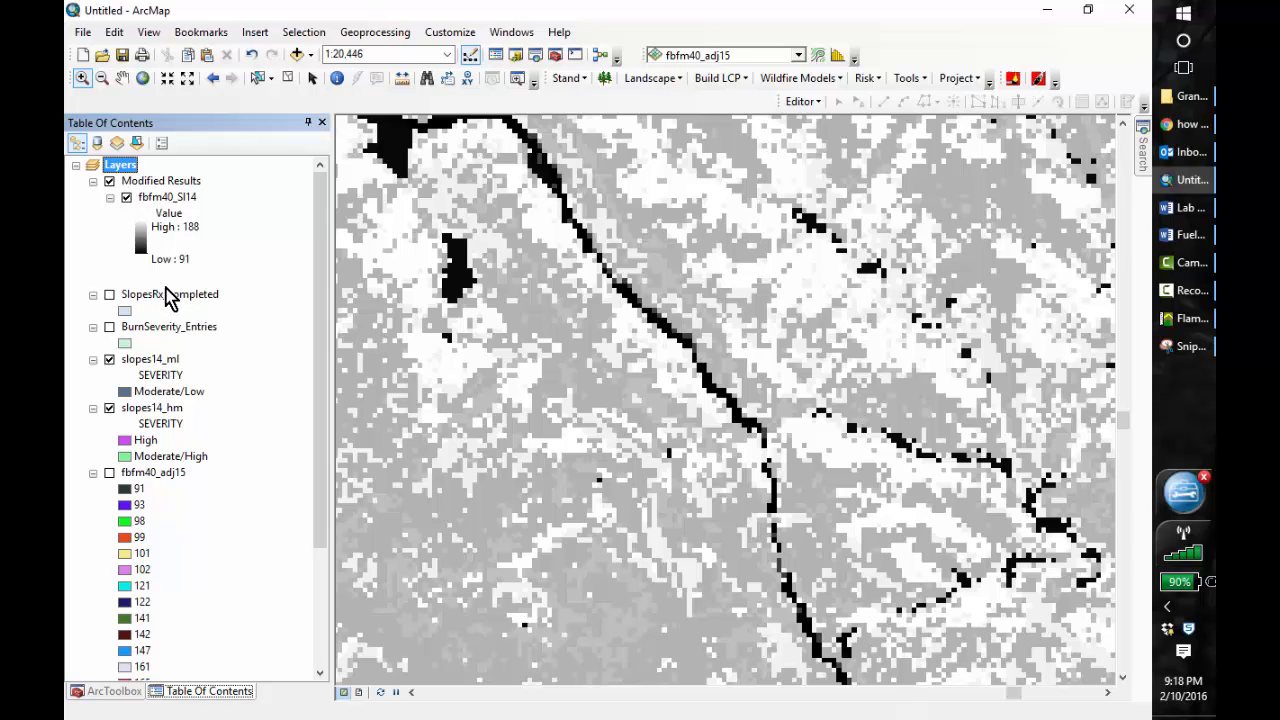
- Remove the SlopesRx_completed, BurnSeverity_Entries, slopes14_ml, slopes14_hm and fbfm40_adj15 layers from the map together
{"action": "left_click", "coordinate": [170, 300]}
{"action": "left_click", "coordinate": [175, 330], "text": "ctrl"}
{"action": "left_click", "coordinate": [165, 362], "text": "ctrl"}
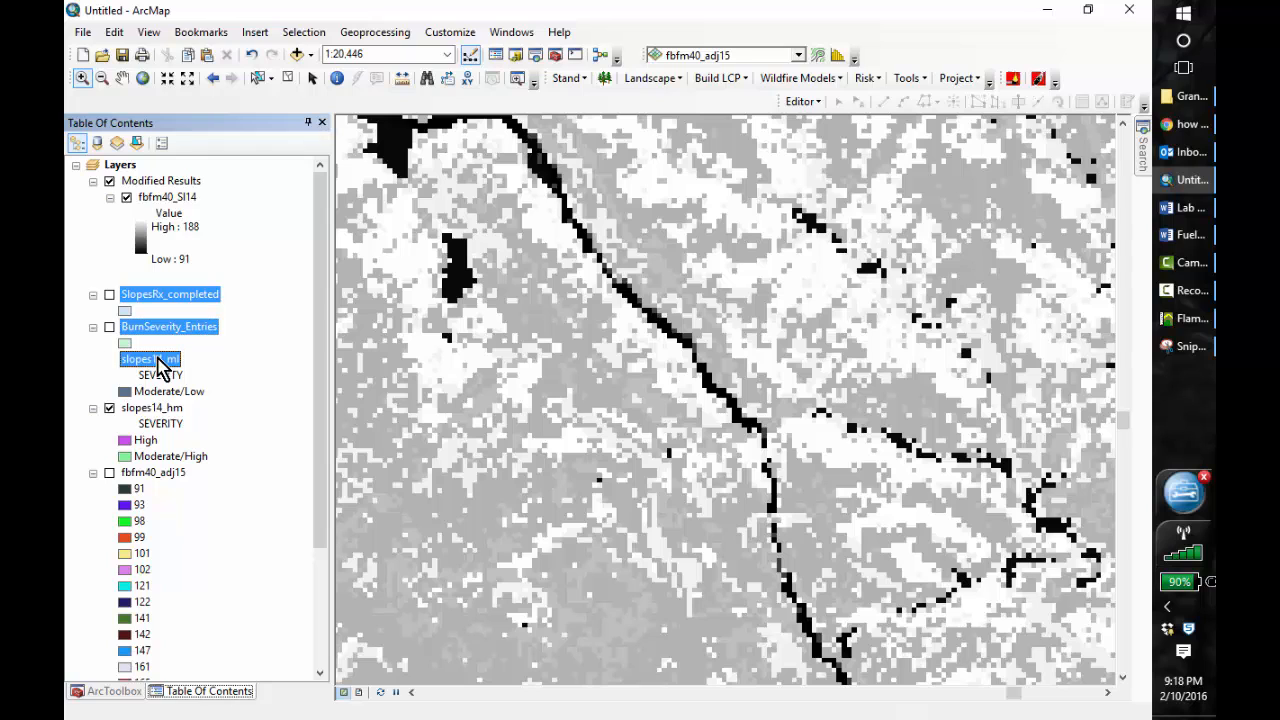
{"action": "left_click", "coordinate": [160, 392]}
{"action": "left_click", "coordinate": [146, 298]}
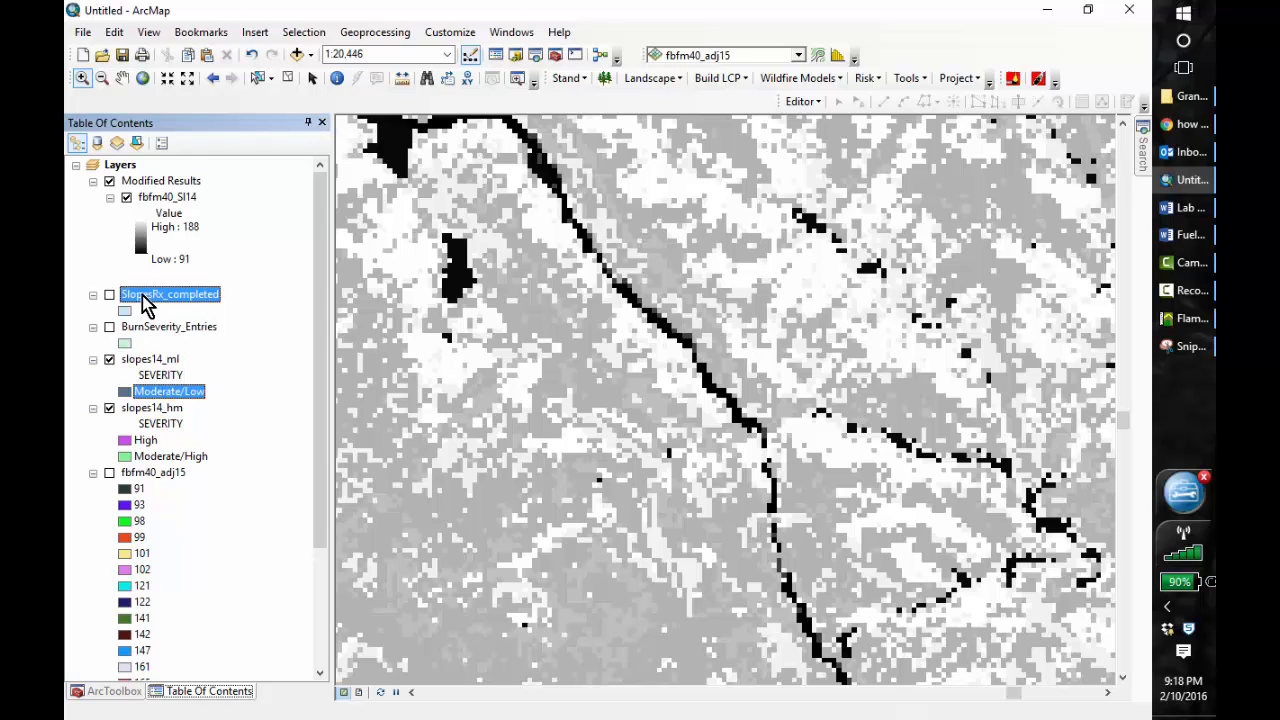
{"action": "left_click", "coordinate": [150, 328], "text": "ctrl"}
{"action": "left_click", "coordinate": [150, 360], "text": "ctrl"}
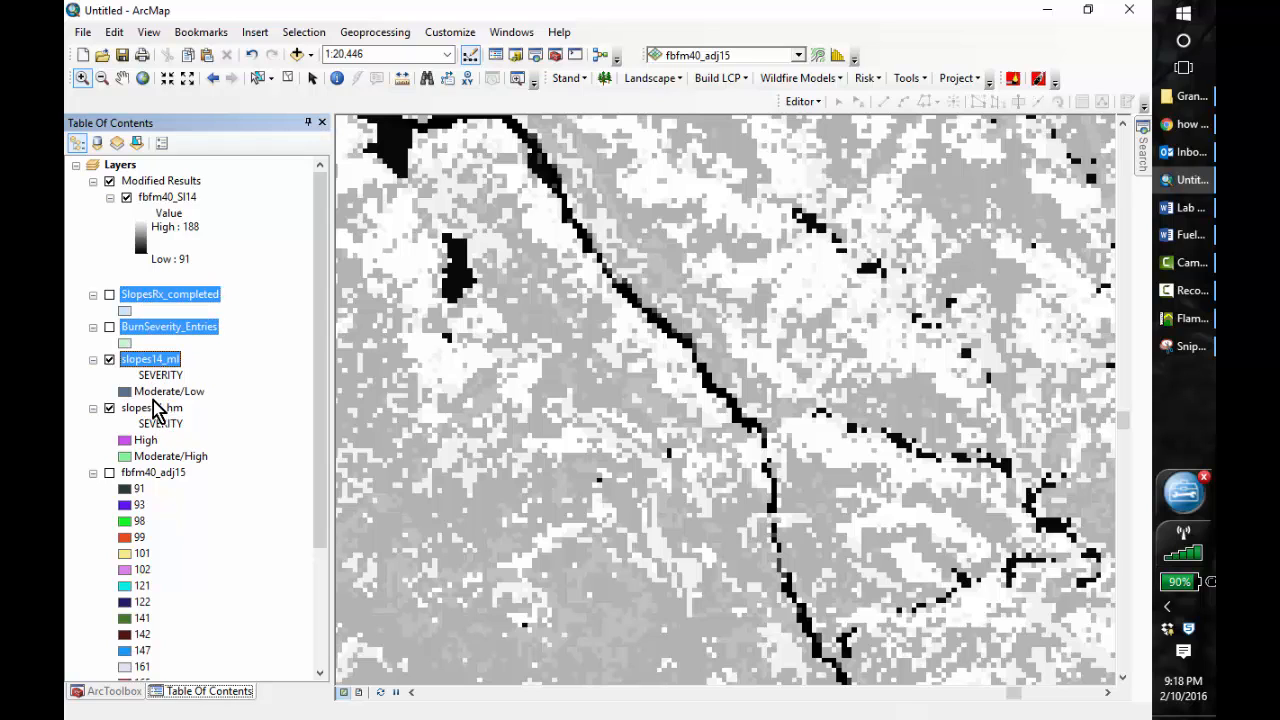
{"action": "left_click", "coordinate": [155, 408], "text": "ctrl"}
{"action": "left_click", "coordinate": [150, 475], "text": "ctrl"}
{"action": "right_click", "coordinate": [150, 478]}
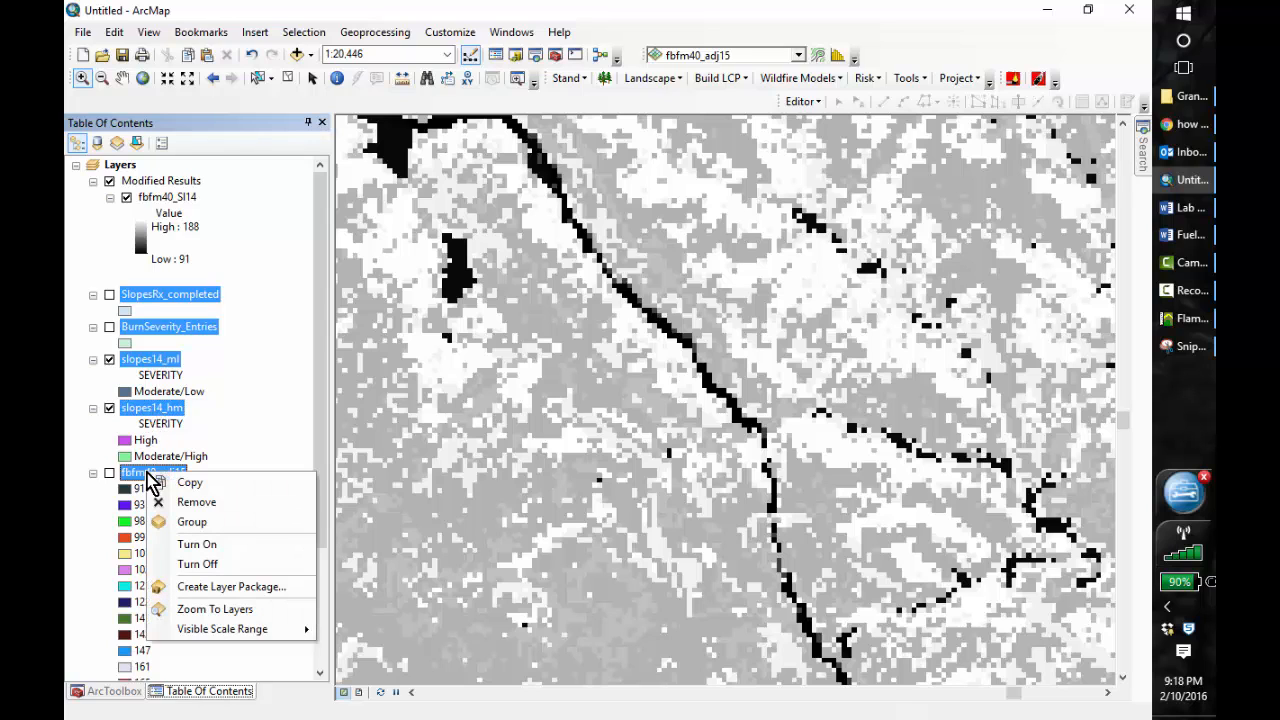
{"action": "left_click", "coordinate": [179, 506]}
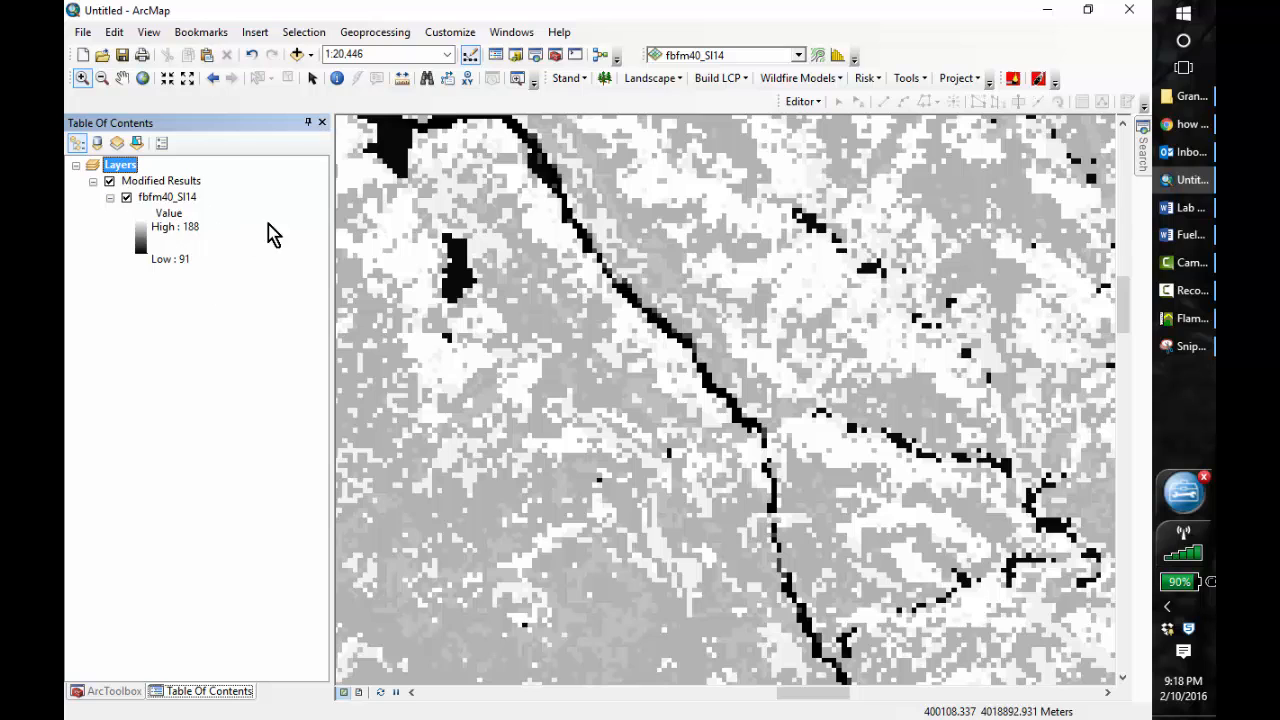
- Add us_130cbd_Clip.tif, us_130cbh_Clip.tif, us_130cc_Clip.tif, us_130ch_Clip1.tif, us_asp2010_Clip.tif, us_dem2010_Clip1.tif and us_slp_clip1 from LANDFIREData_clipped to the map
{"action": "left_click", "coordinate": [297, 54]}
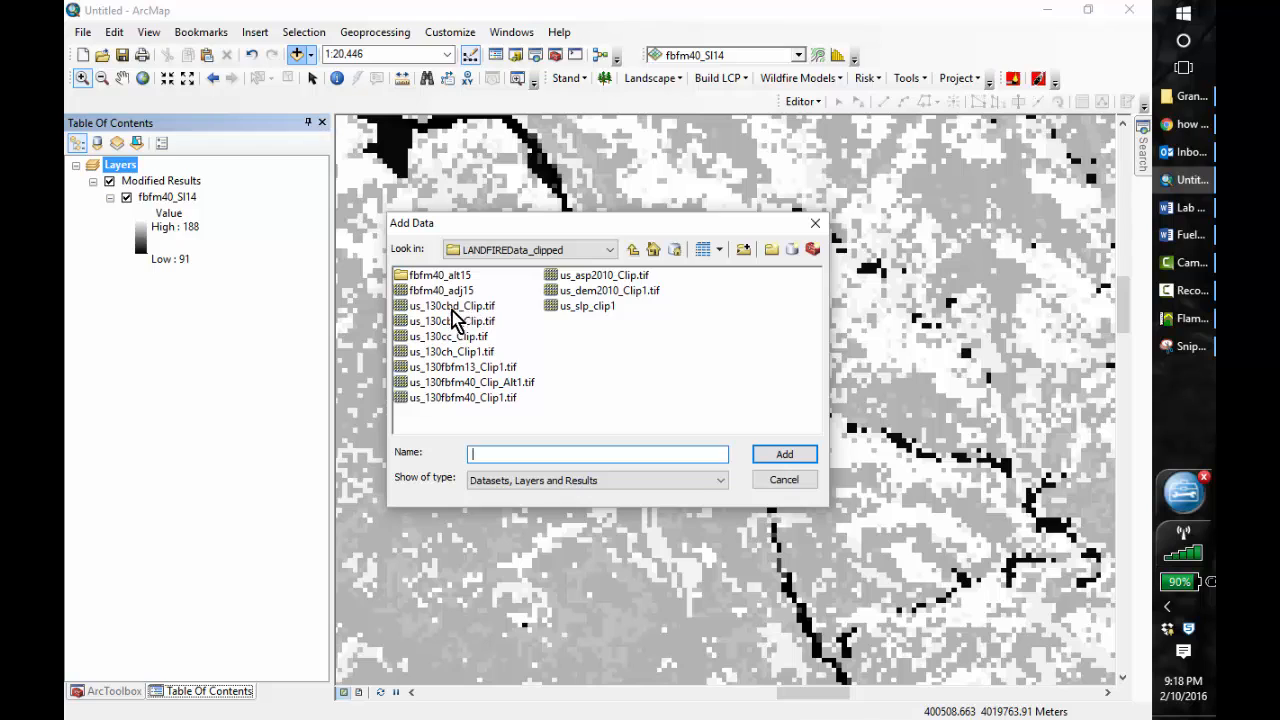
{"action": "left_click", "coordinate": [452, 305]}
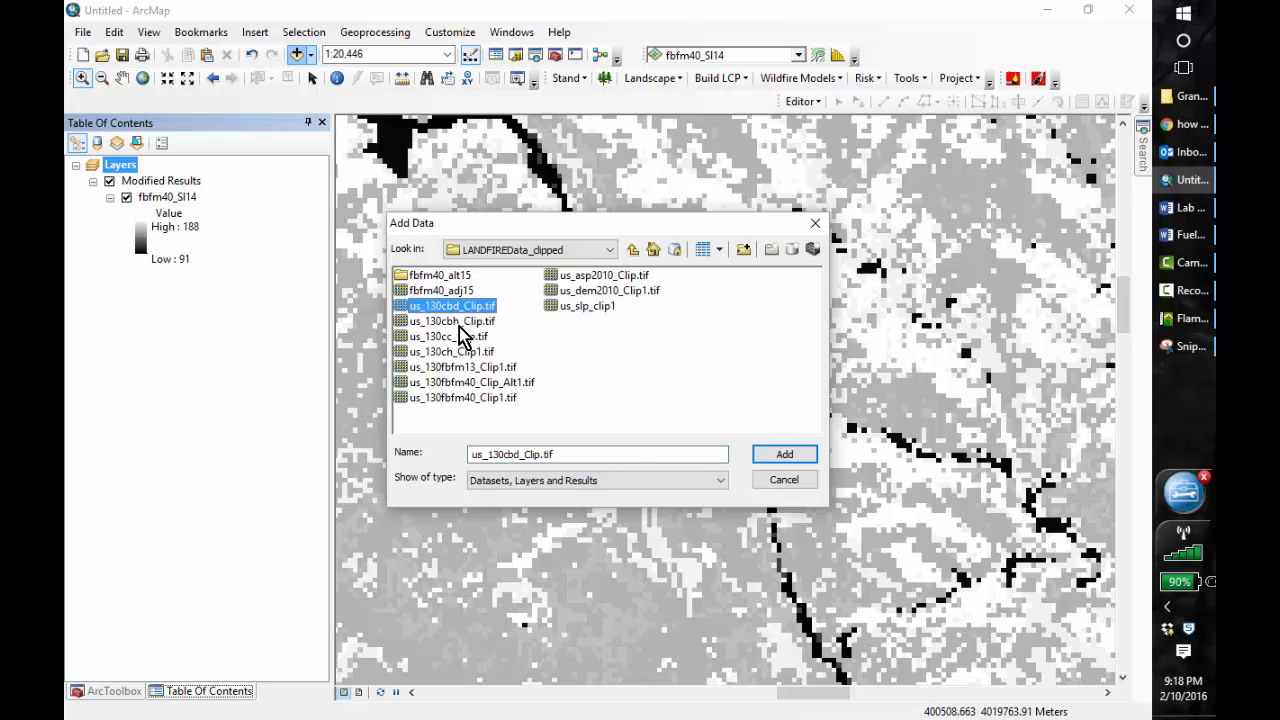
{"action": "left_click", "coordinate": [462, 321], "text": "ctrl"}
{"action": "left_click", "coordinate": [465, 336], "text": "ctrl"}
{"action": "left_click", "coordinate": [466, 351], "text": "ctrl"}
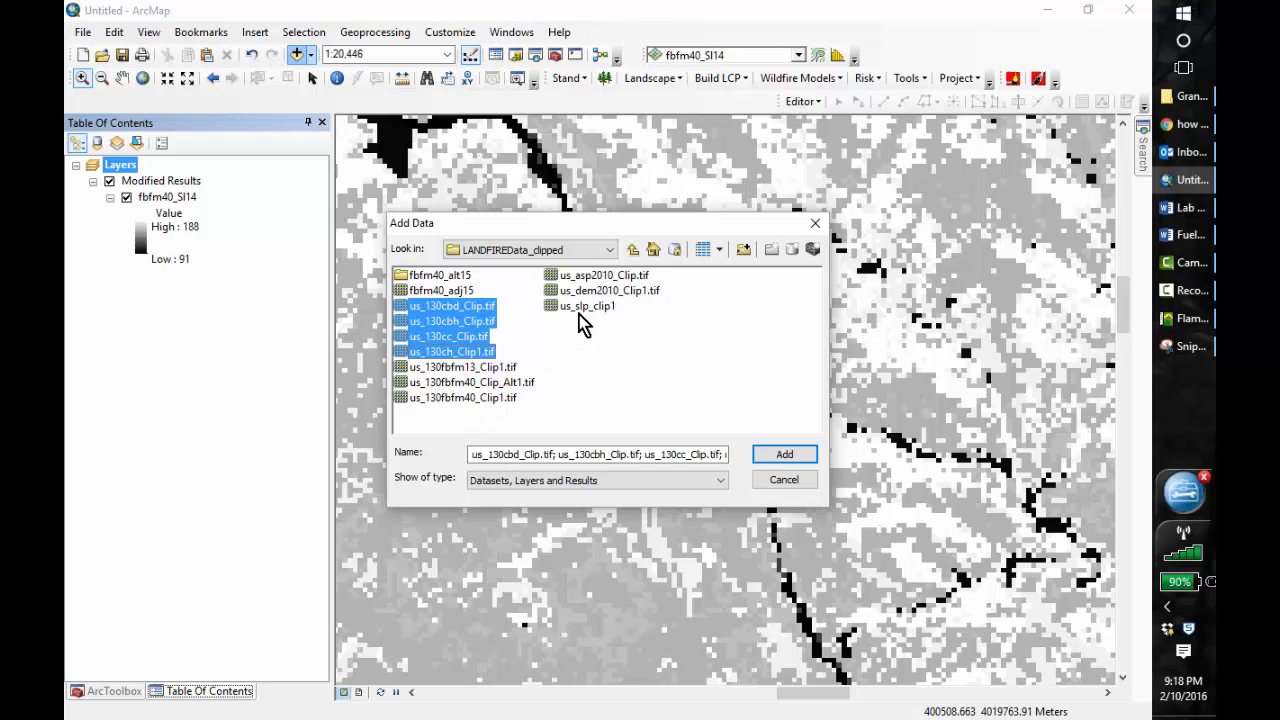
{"action": "left_click", "coordinate": [595, 277], "text": "ctrl"}
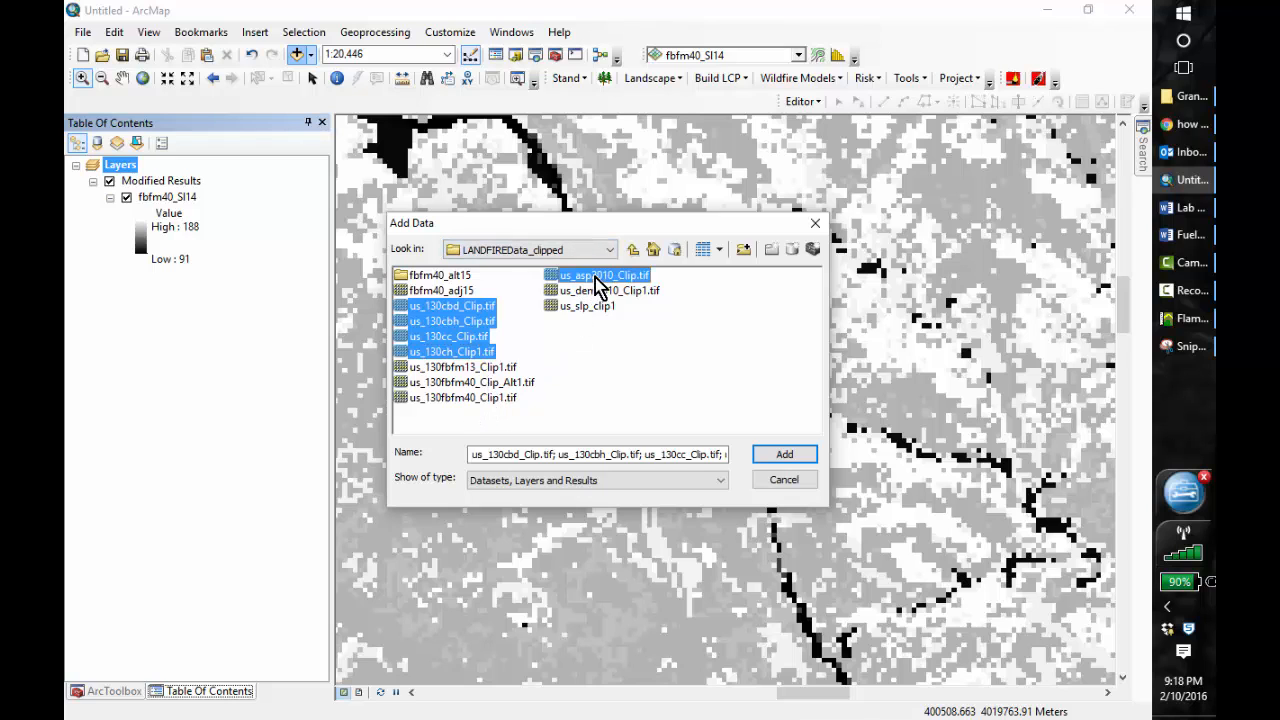
{"action": "left_click", "coordinate": [602, 291], "text": "ctrl"}
{"action": "left_click", "coordinate": [603, 306], "text": "ctrl"}
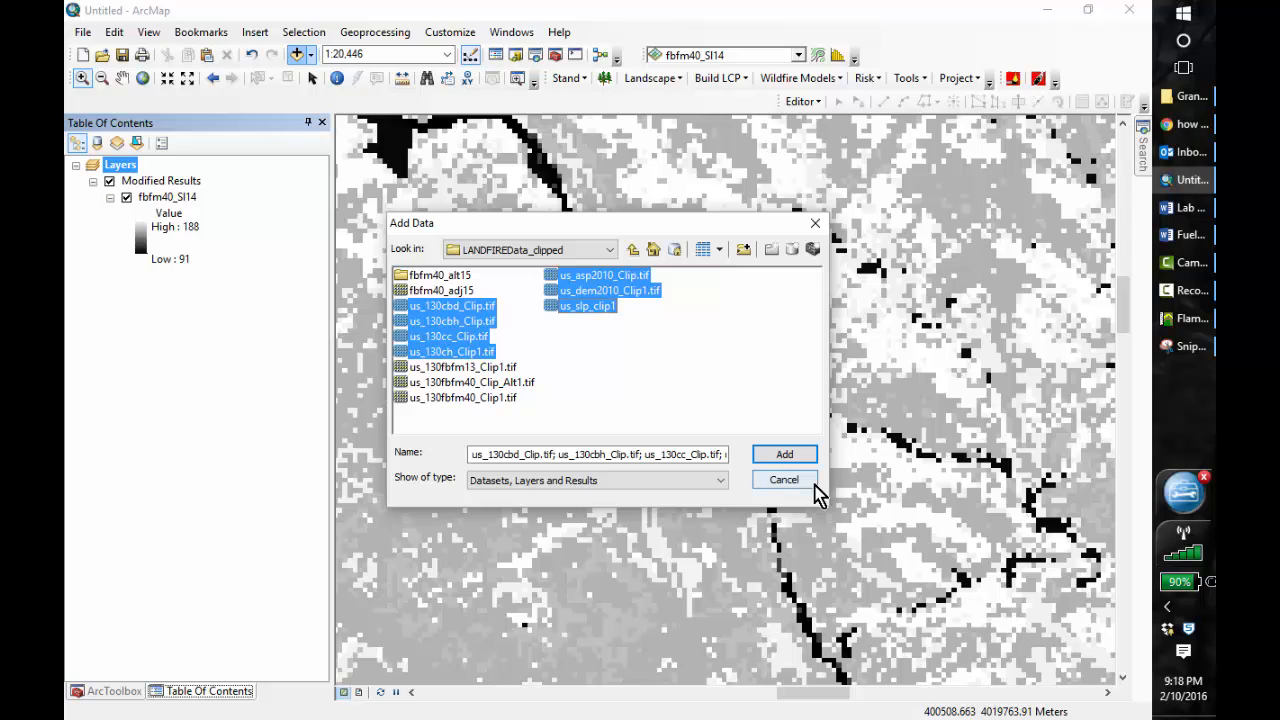
{"action": "left_click", "coordinate": [785, 456]}
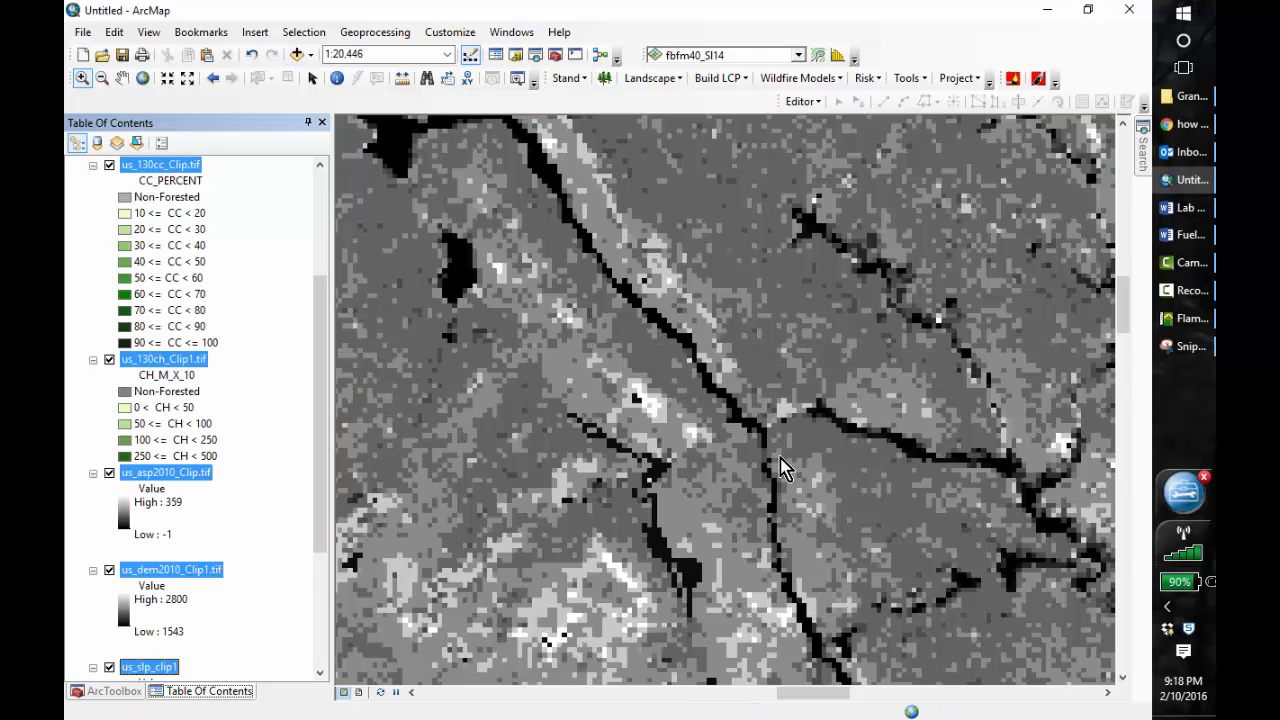
- Start building an LCP using raster data and assign us_dem2010_Clip1.tif as the elevation layer
{"action": "left_click", "coordinate": [735, 79]}
{"action": "left_click", "coordinate": [765, 118]}
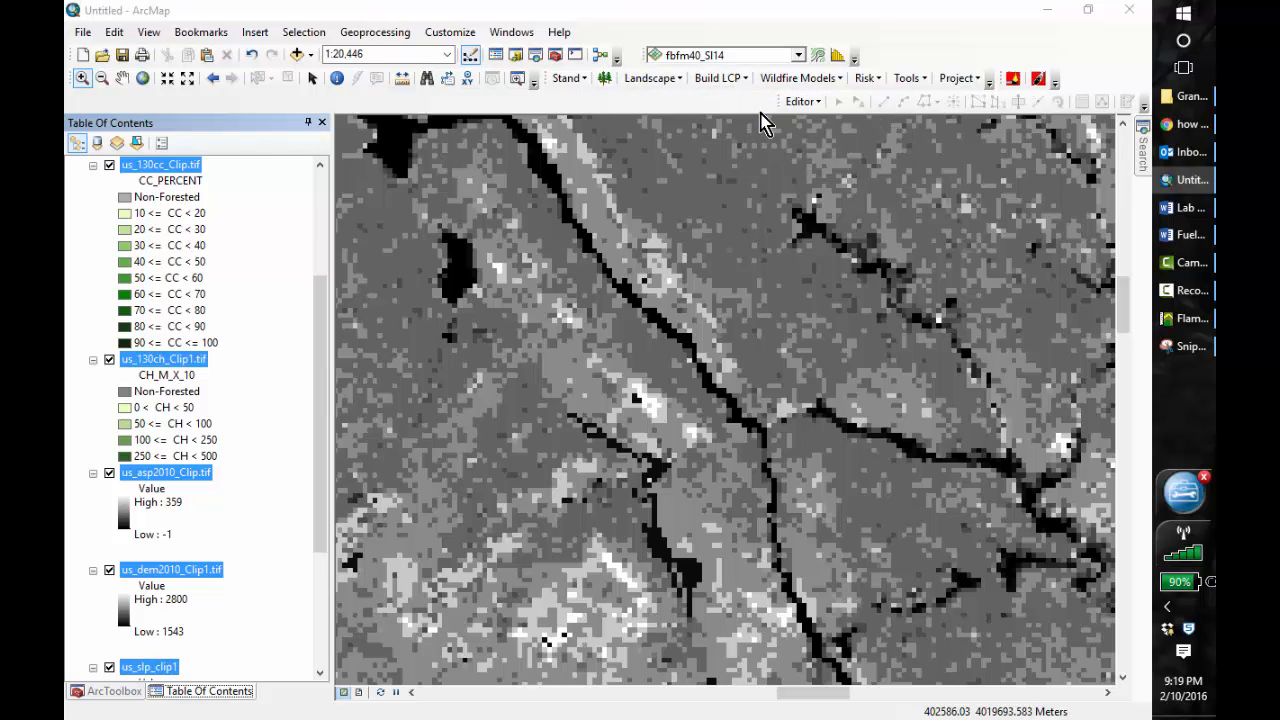
{"action": "left_click", "coordinate": [384, 190]}
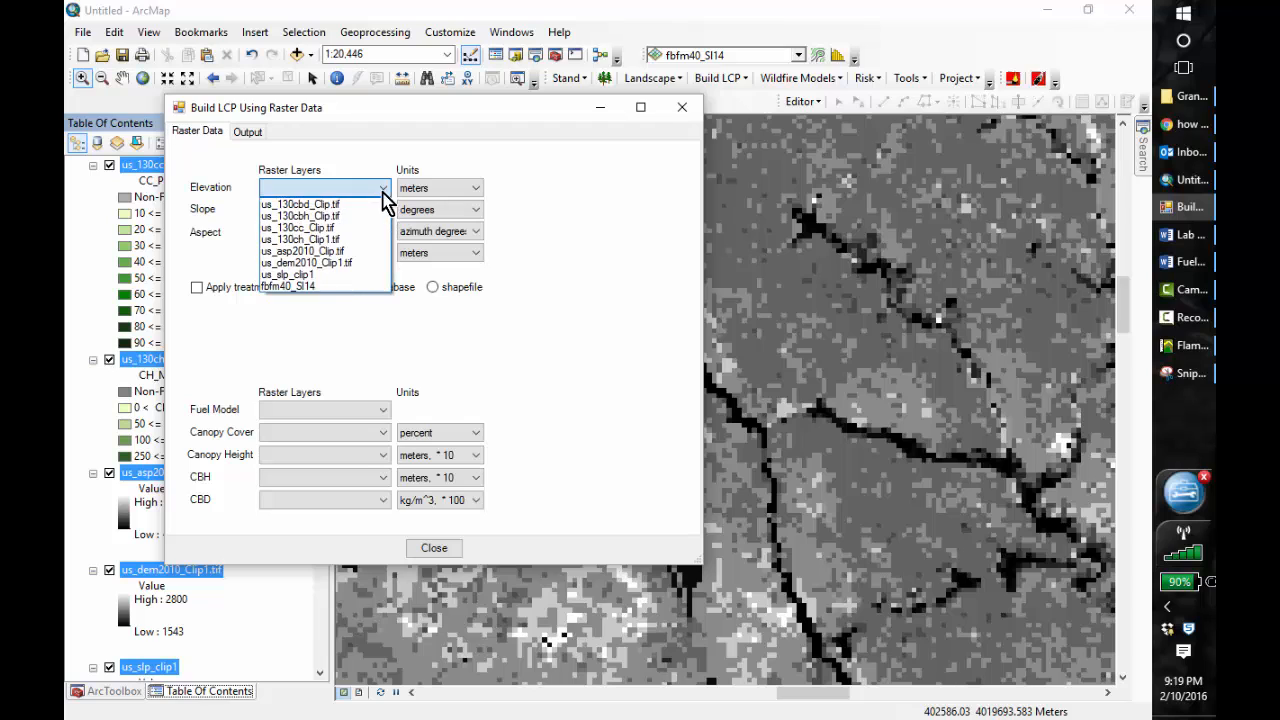
{"action": "left_click", "coordinate": [338, 288]}
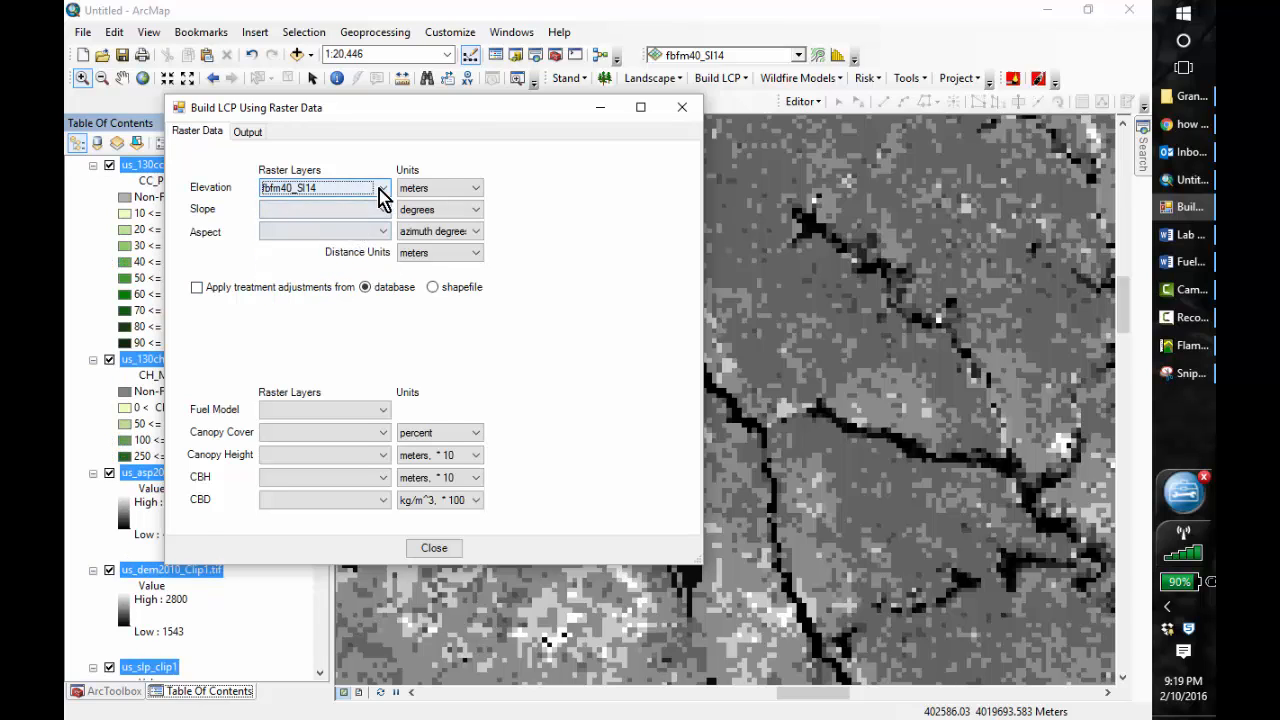
{"action": "left_click", "coordinate": [382, 189]}
{"action": "left_click", "coordinate": [347, 271]}
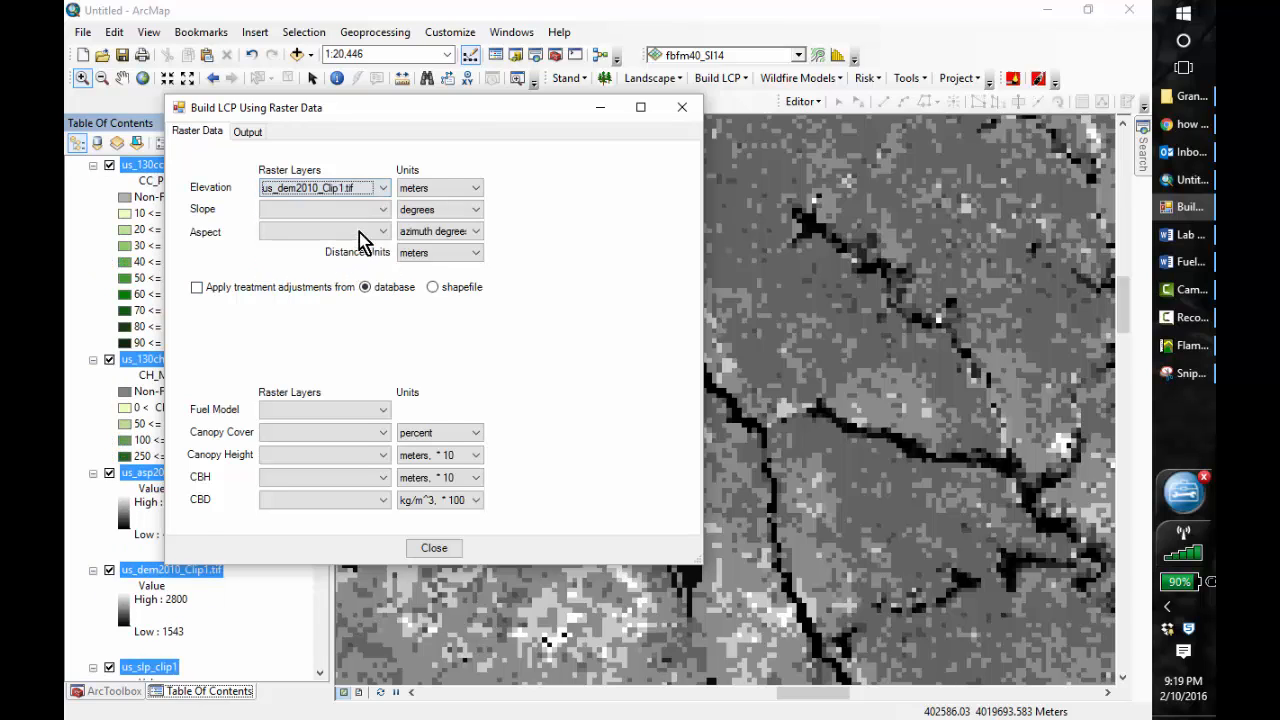
- Assign us_slp_clip1 as the slope layer and us_asp2010_Clip.tif as the aspect layer
{"action": "left_click", "coordinate": [378, 210]}
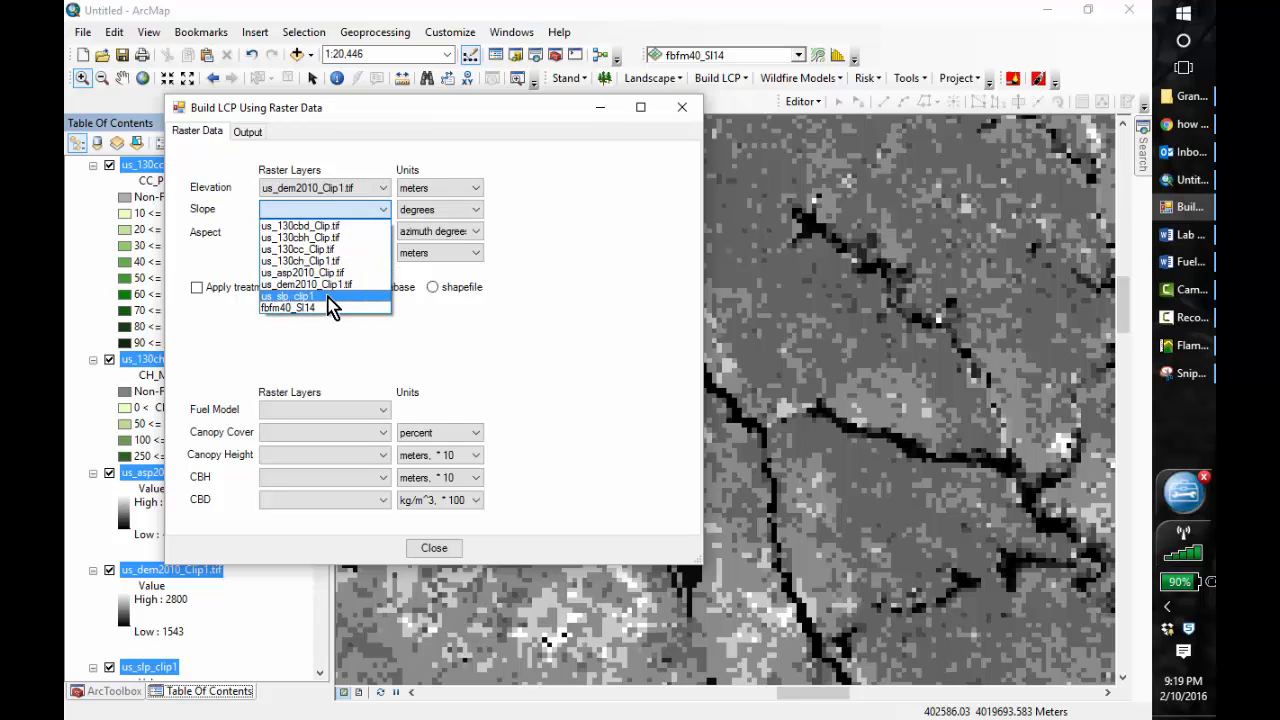
{"action": "left_click", "coordinate": [335, 297]}
{"action": "left_click", "coordinate": [372, 232]}
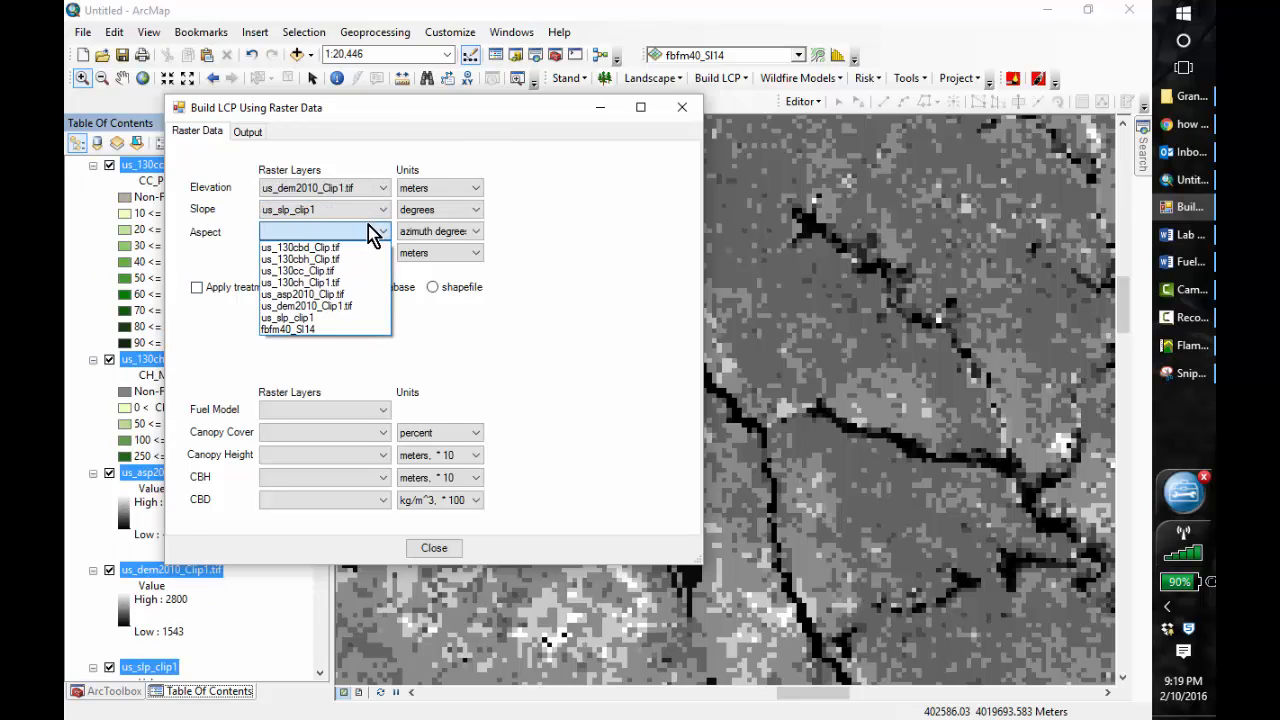
{"action": "left_click", "coordinate": [318, 295]}
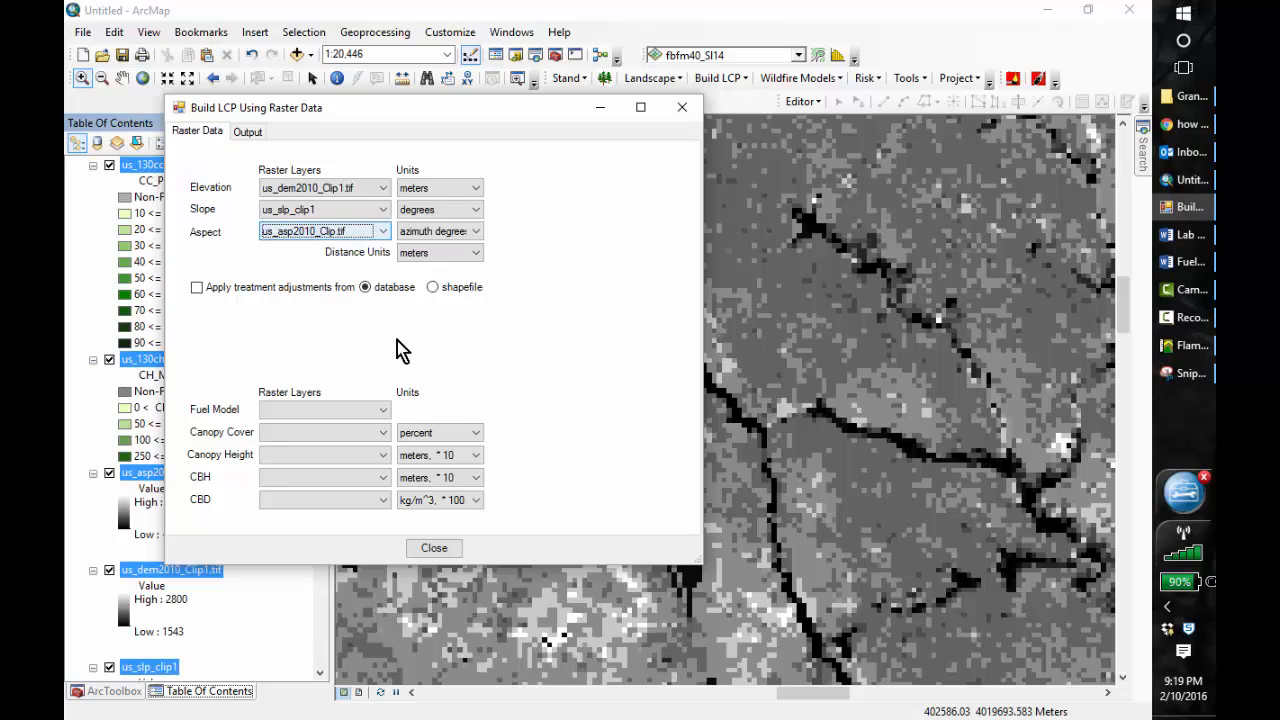
- Assign fbfm40_Sl14 as the fuel model layer, us_130cc_Clip.tif as canopy cover and us_130ch_Clip1.tif as canopy height
{"action": "left_click", "coordinate": [381, 412]}
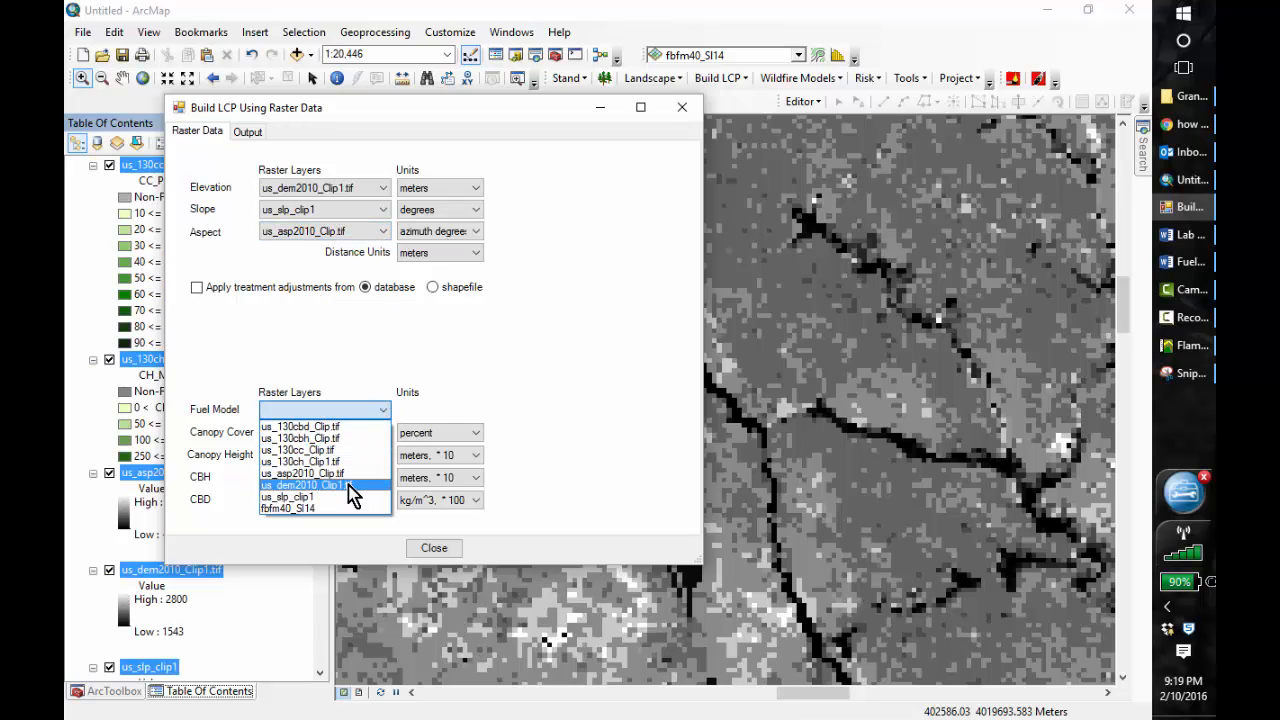
{"action": "left_click", "coordinate": [331, 506]}
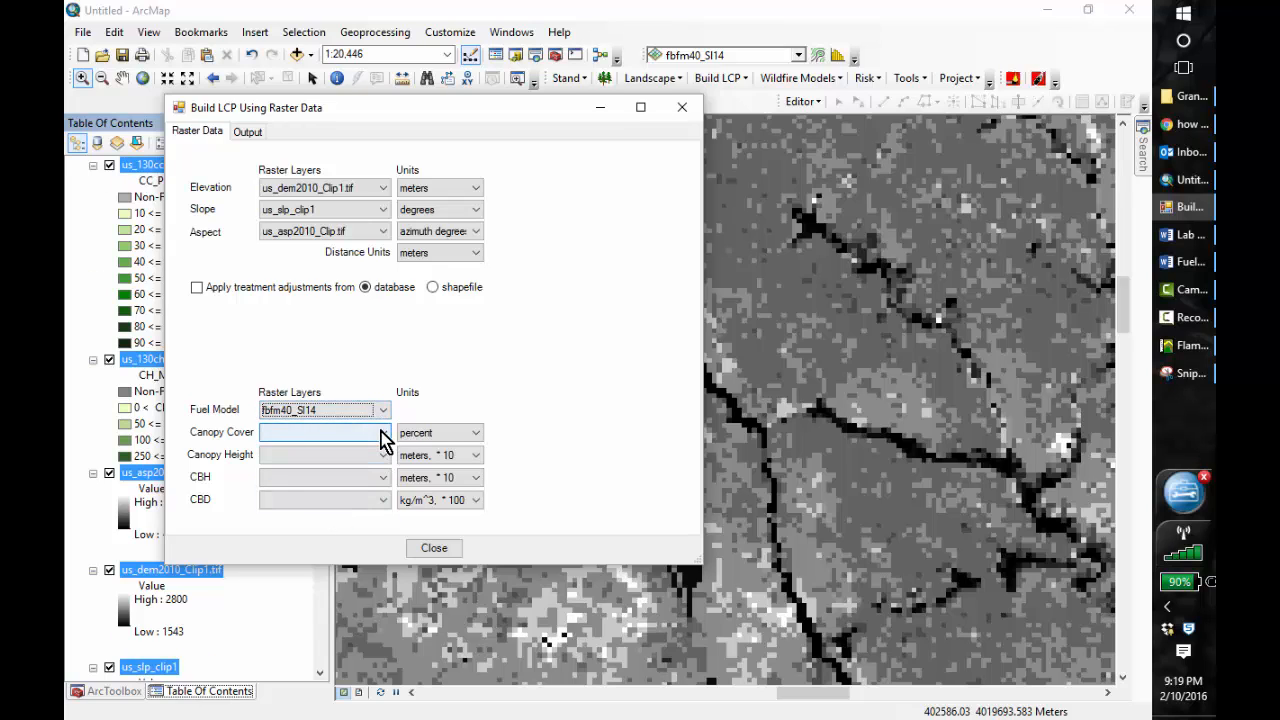
{"action": "left_click", "coordinate": [383, 435]}
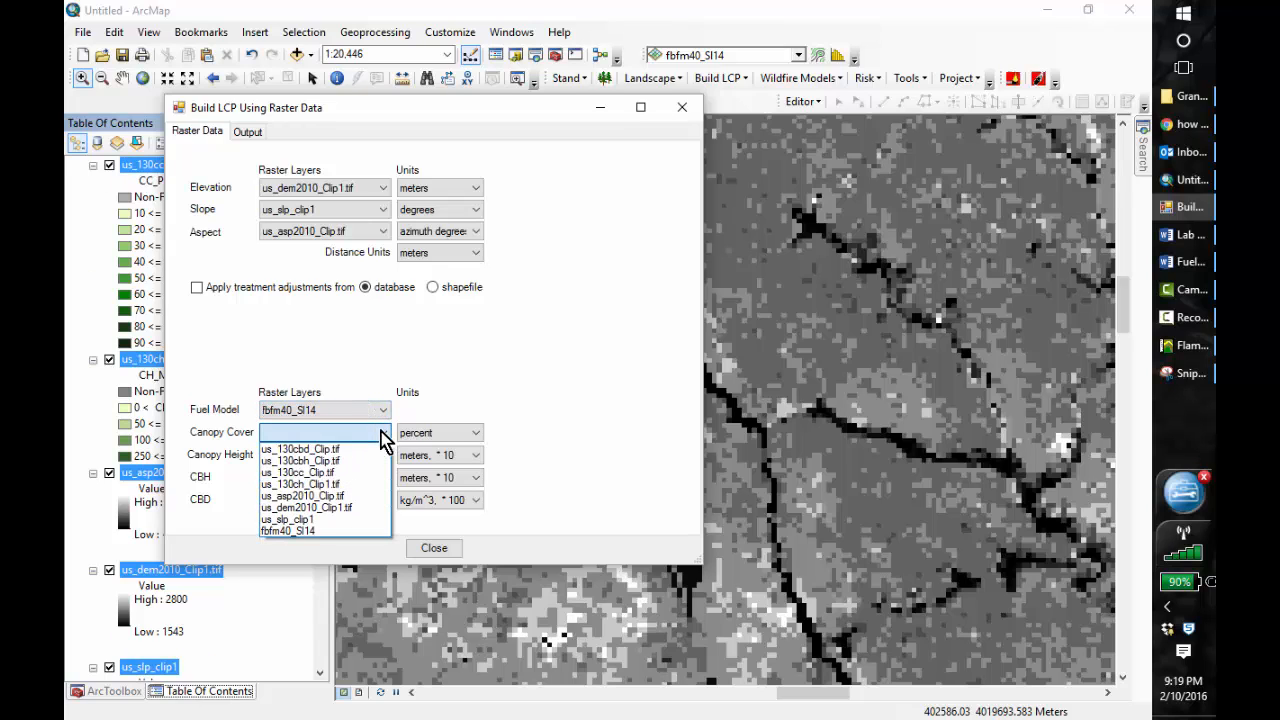
{"action": "left_click", "coordinate": [338, 484]}
{"action": "left_click", "coordinate": [381, 456]}
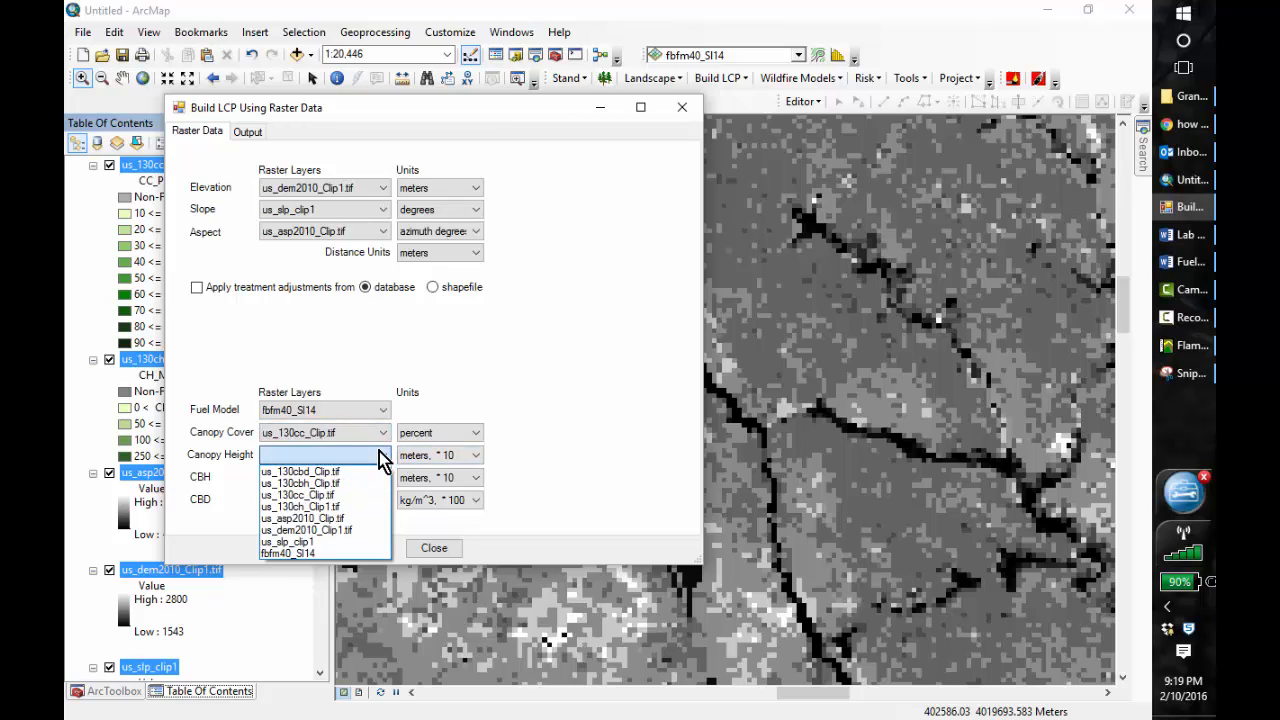
{"action": "left_click", "coordinate": [340, 506]}
- Assign us_130cbh_Clip.tif as the CBH layer and us_130cbd_Clip.tif as the CBD layer
{"action": "left_click", "coordinate": [379, 478]}
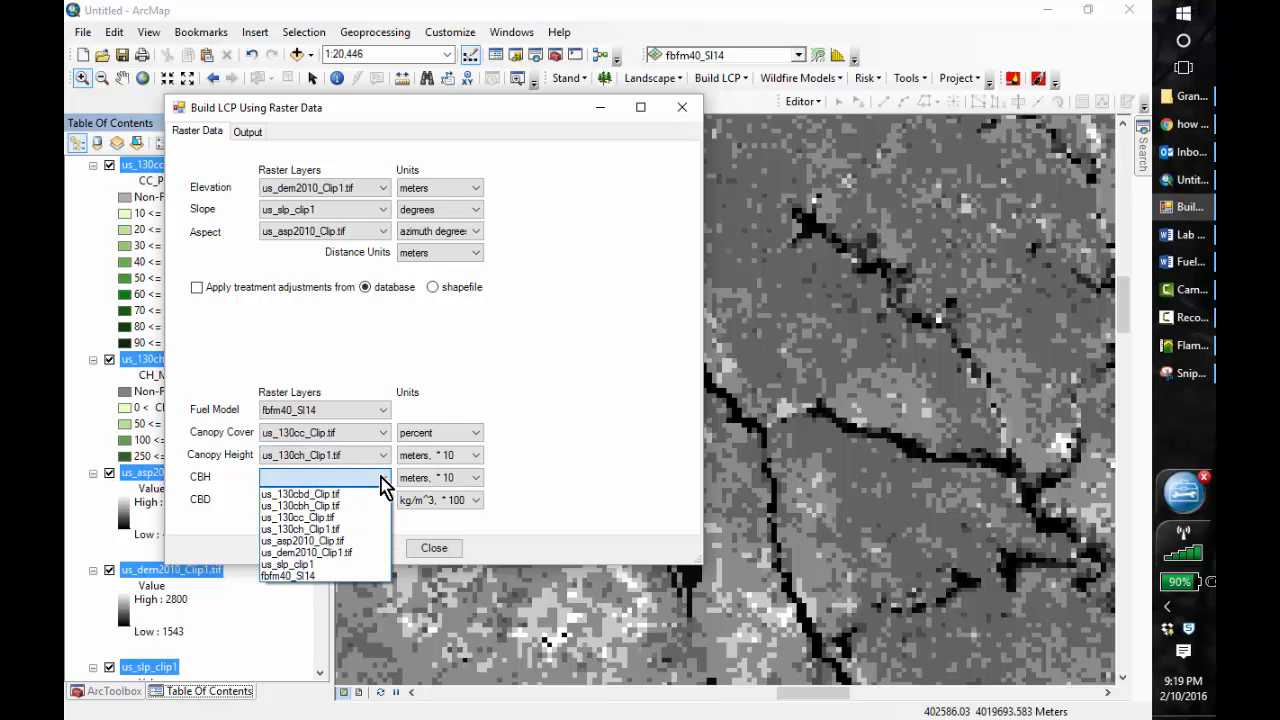
{"action": "left_click", "coordinate": [340, 506]}
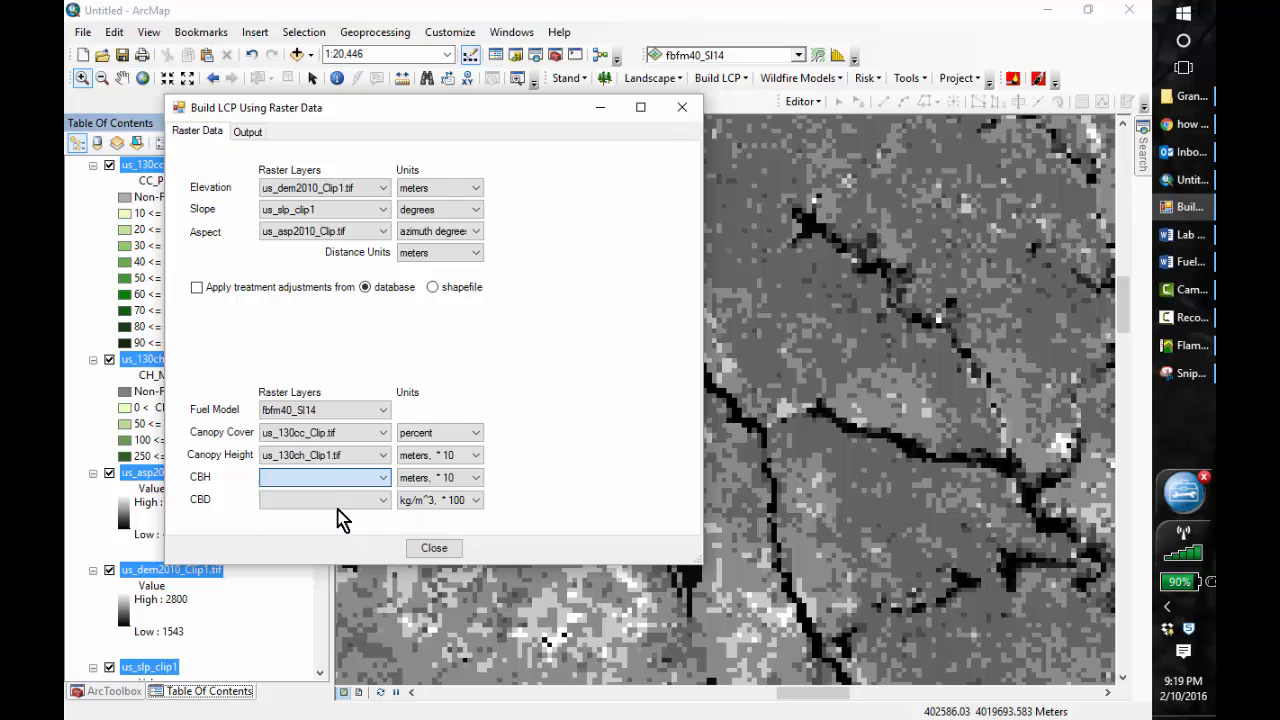
{"action": "left_click", "coordinate": [378, 500]}
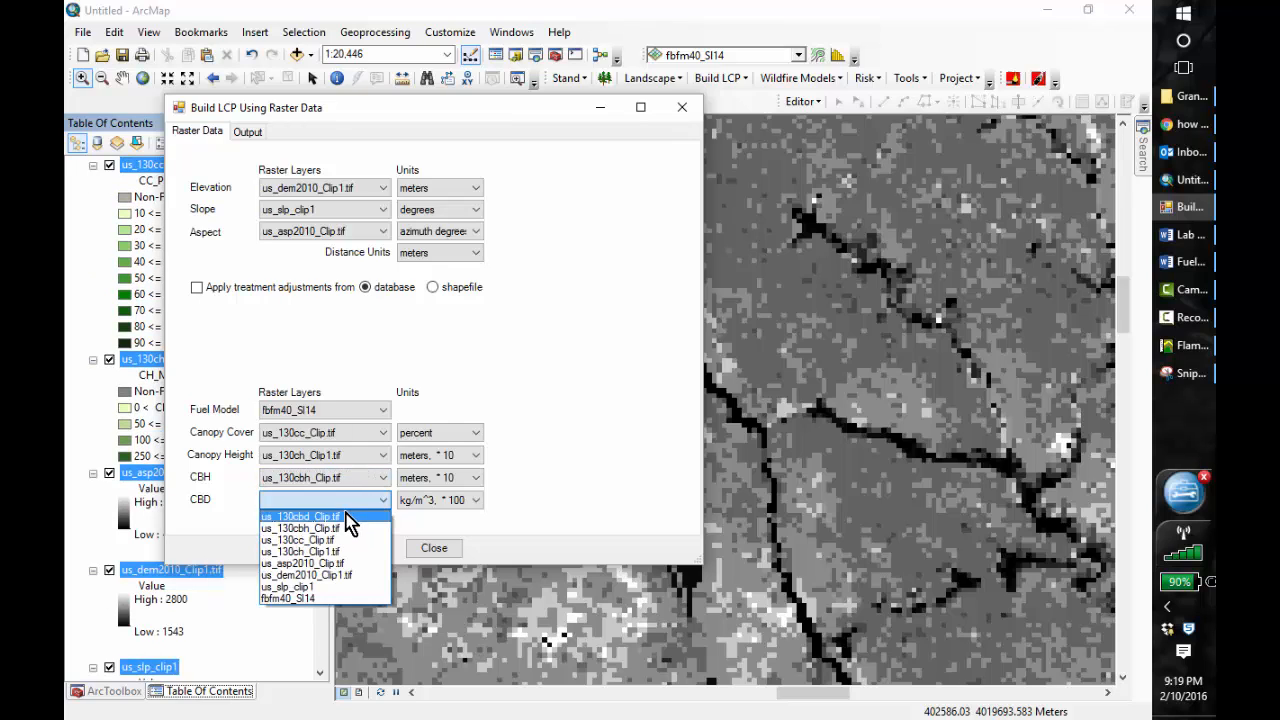
{"action": "left_click", "coordinate": [350, 518]}
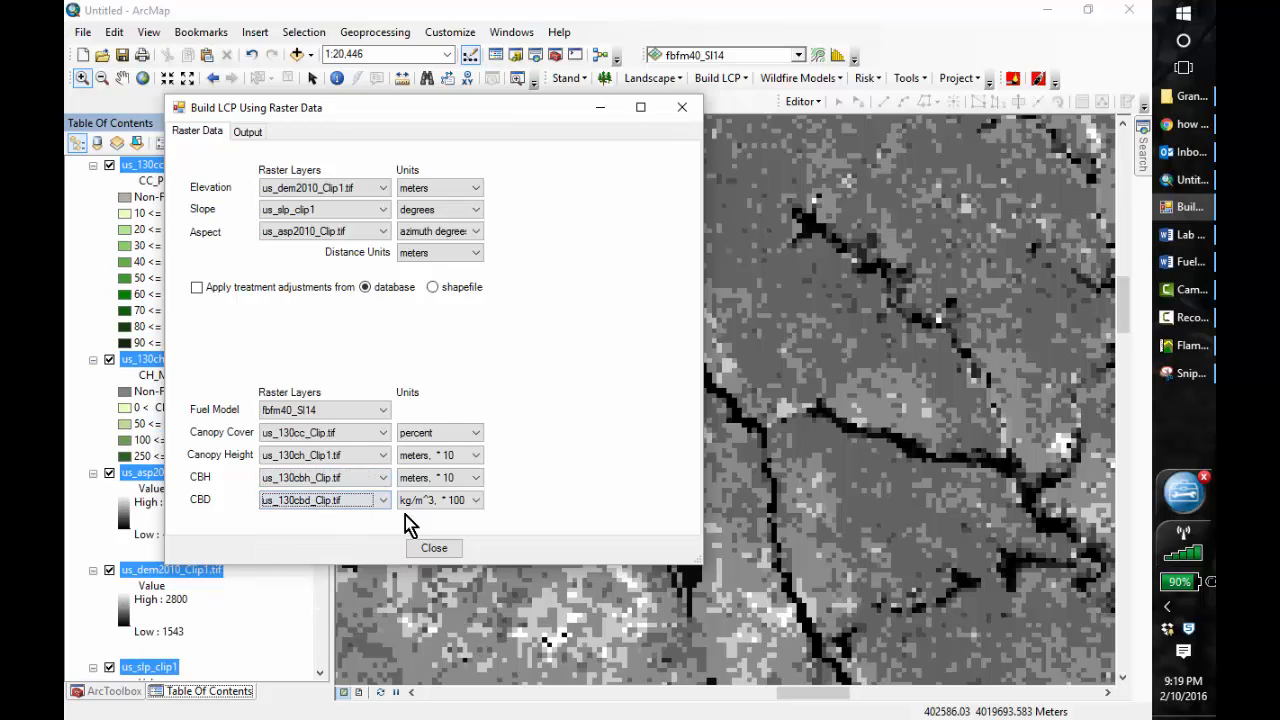
- Set the LCP output file to Slopes_2014.lcp in the Slopes folder of C:\407\Lesson_4
{"action": "left_click", "coordinate": [250, 131]}
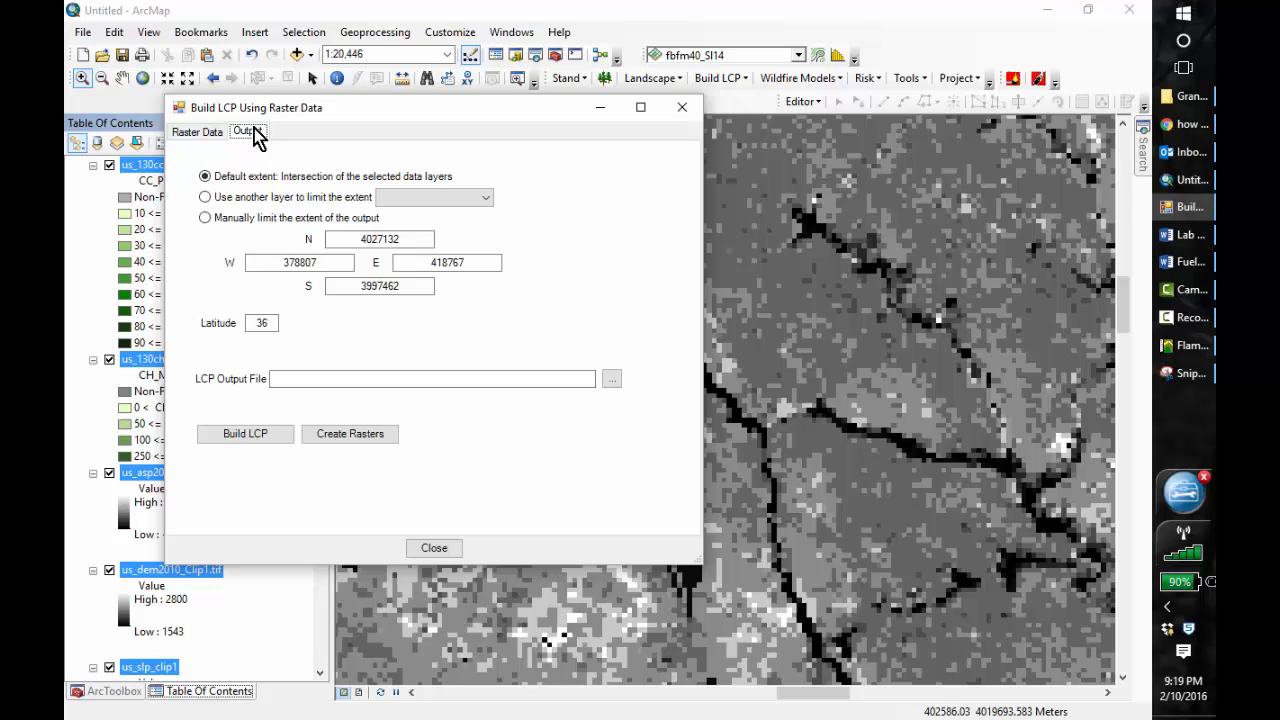
{"action": "left_click", "coordinate": [612, 380]}
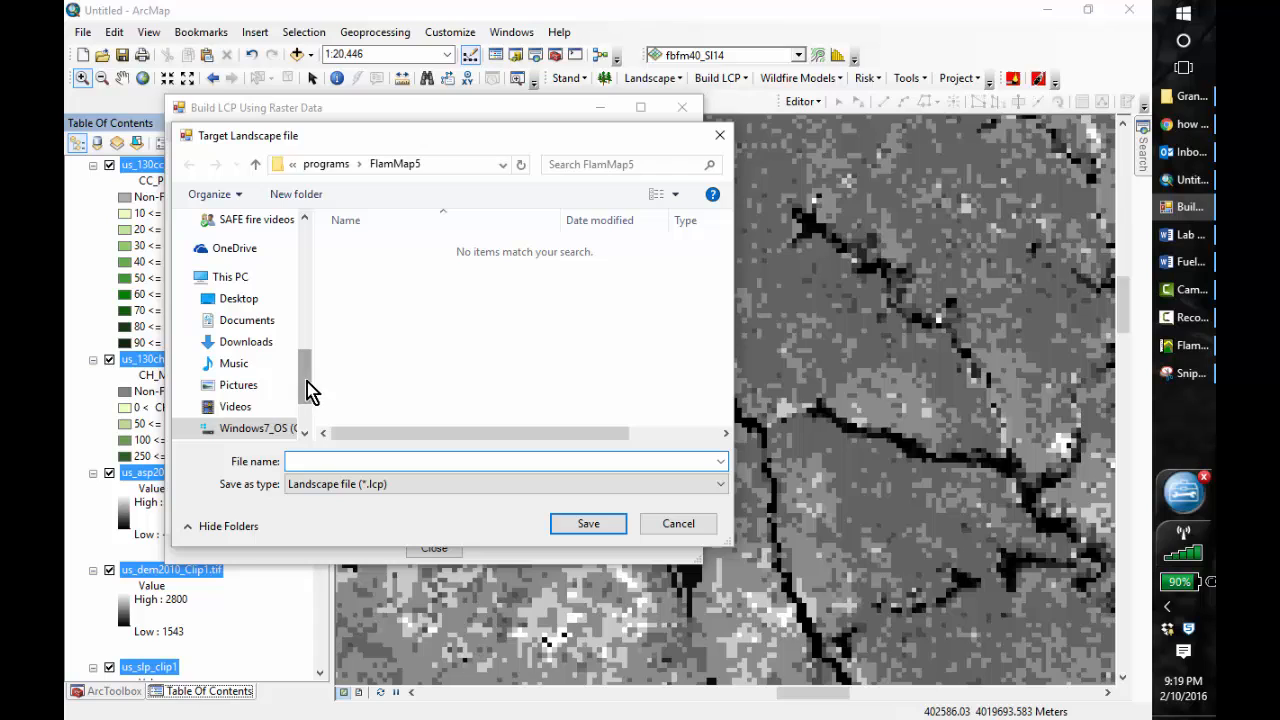
{"action": "left_click", "coordinate": [248, 328]}
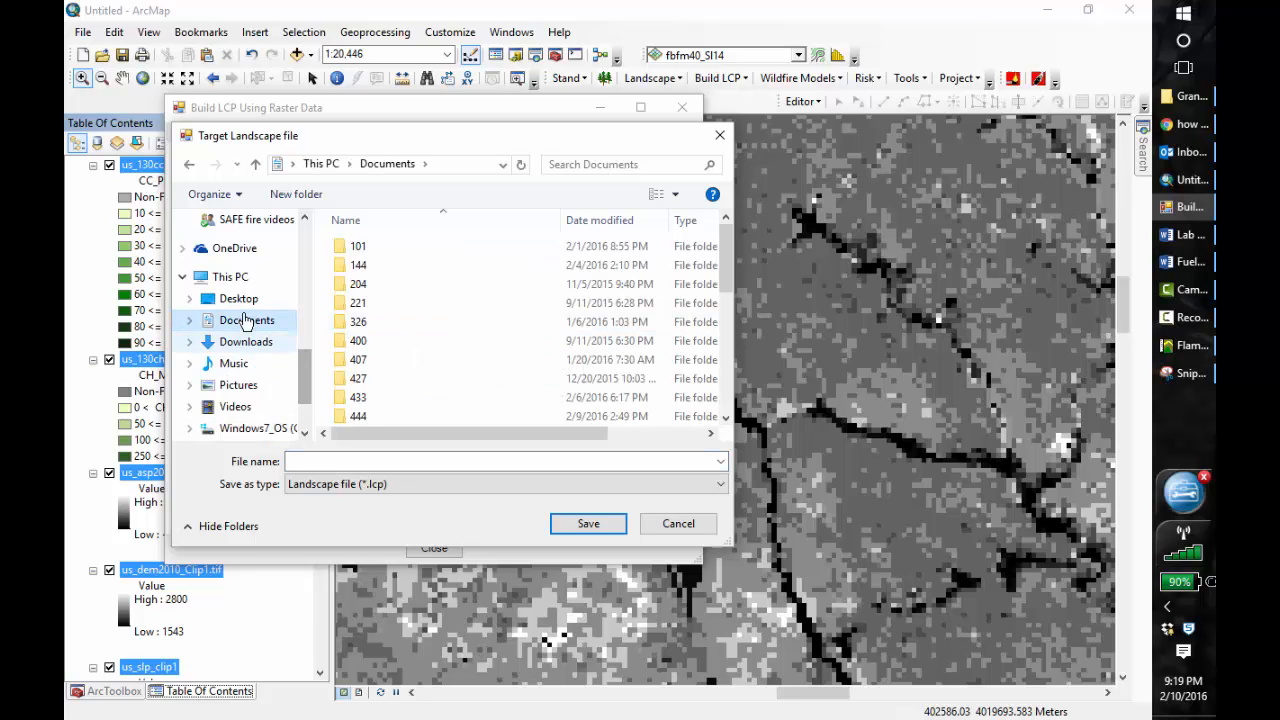
{"action": "left_click_drag", "start_coordinate": [309, 380], "coordinate": [309, 416]}
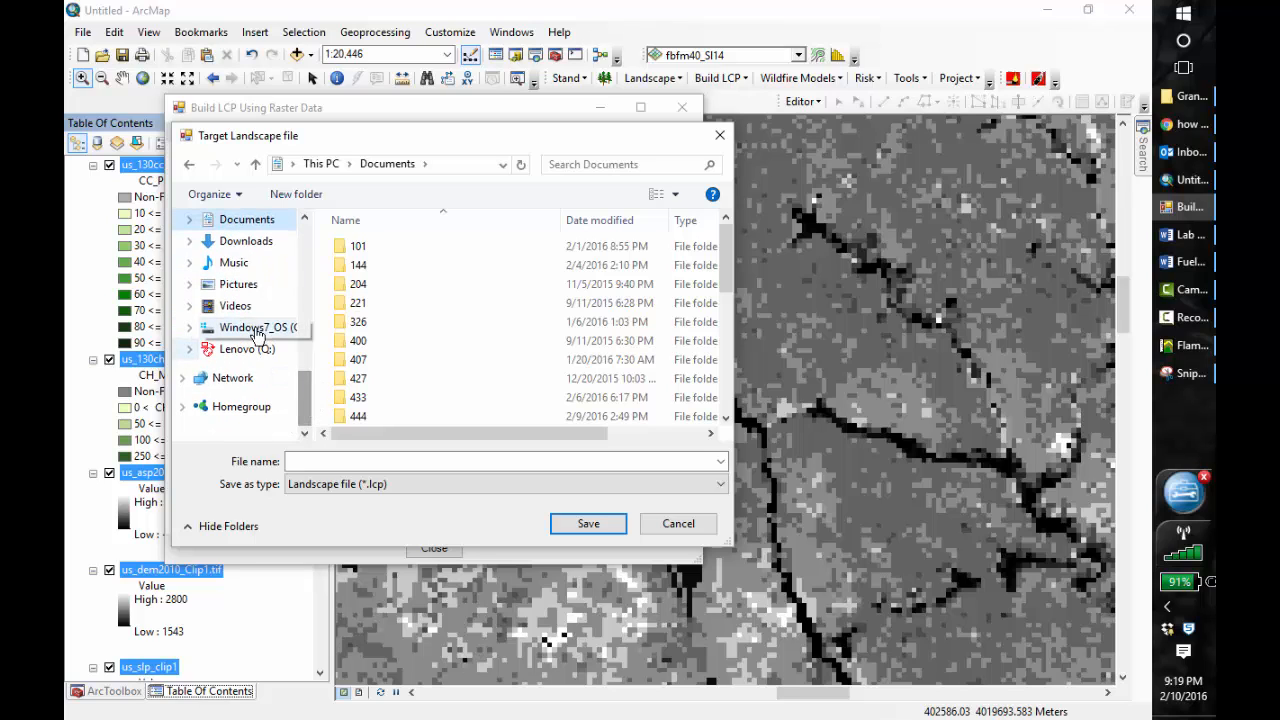
{"action": "left_click", "coordinate": [253, 330]}
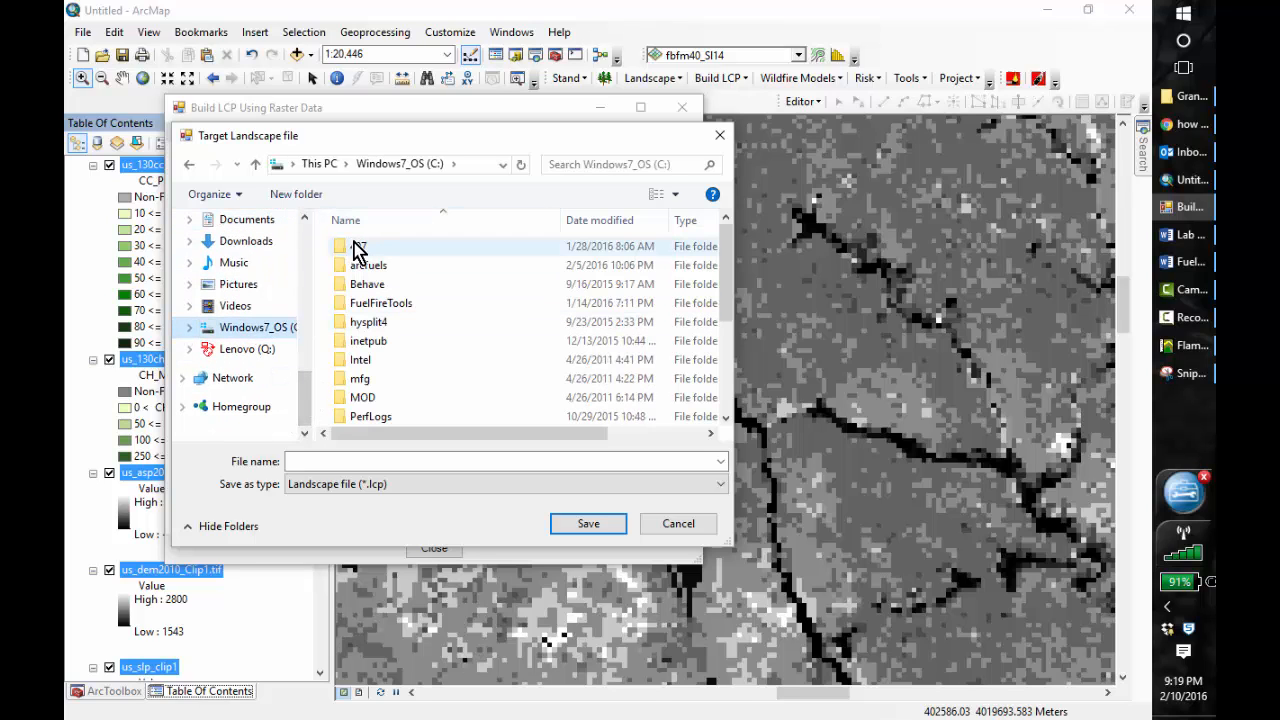
{"action": "double_click", "coordinate": [352, 247]}
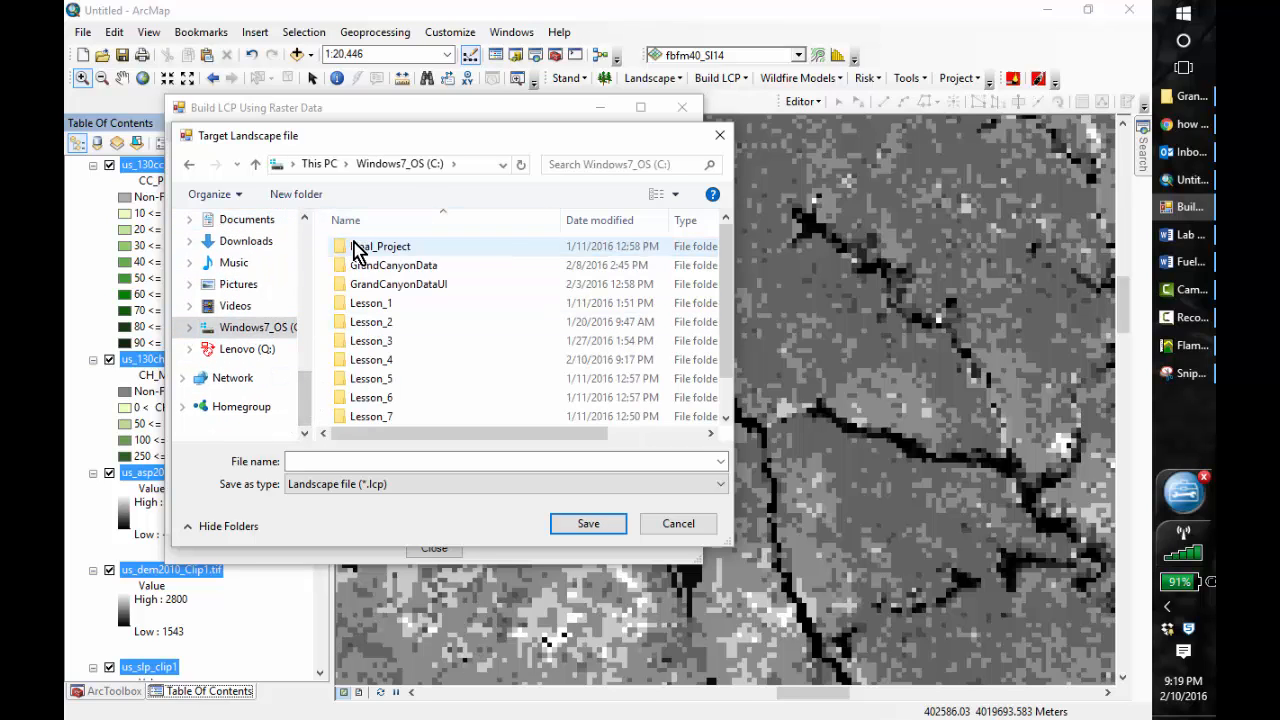
{"action": "double_click", "coordinate": [366, 362]}
{"action": "double_click", "coordinate": [366, 322]}
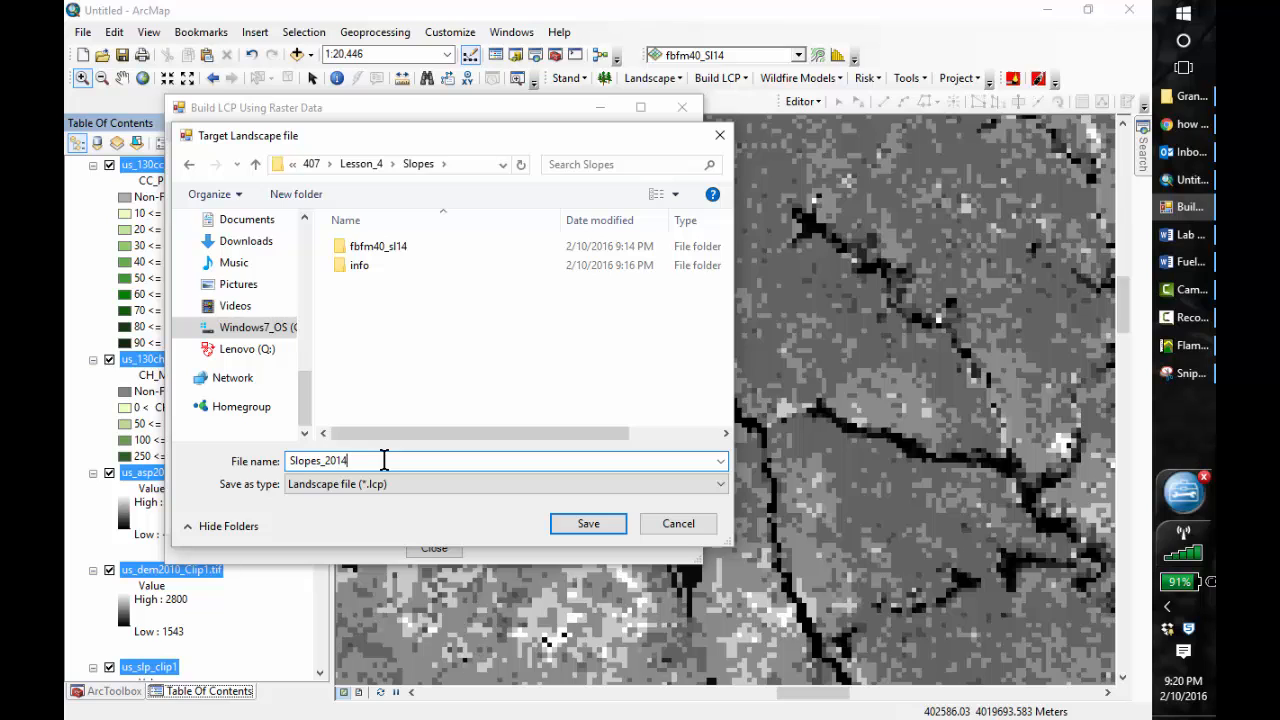
{"action": "left_click", "coordinate": [589, 524]}
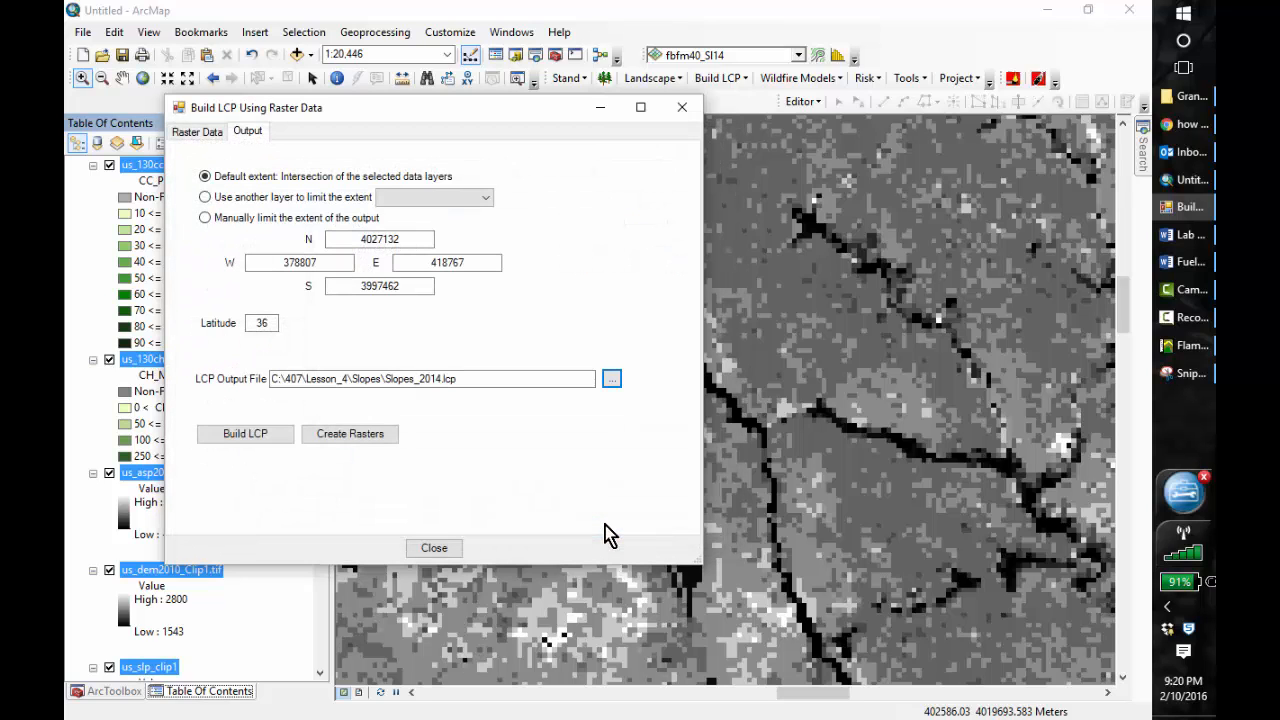
- Build the Slopes_2014 LCP with the default extent and close the LCP builder
{"action": "left_click", "coordinate": [258, 437]}
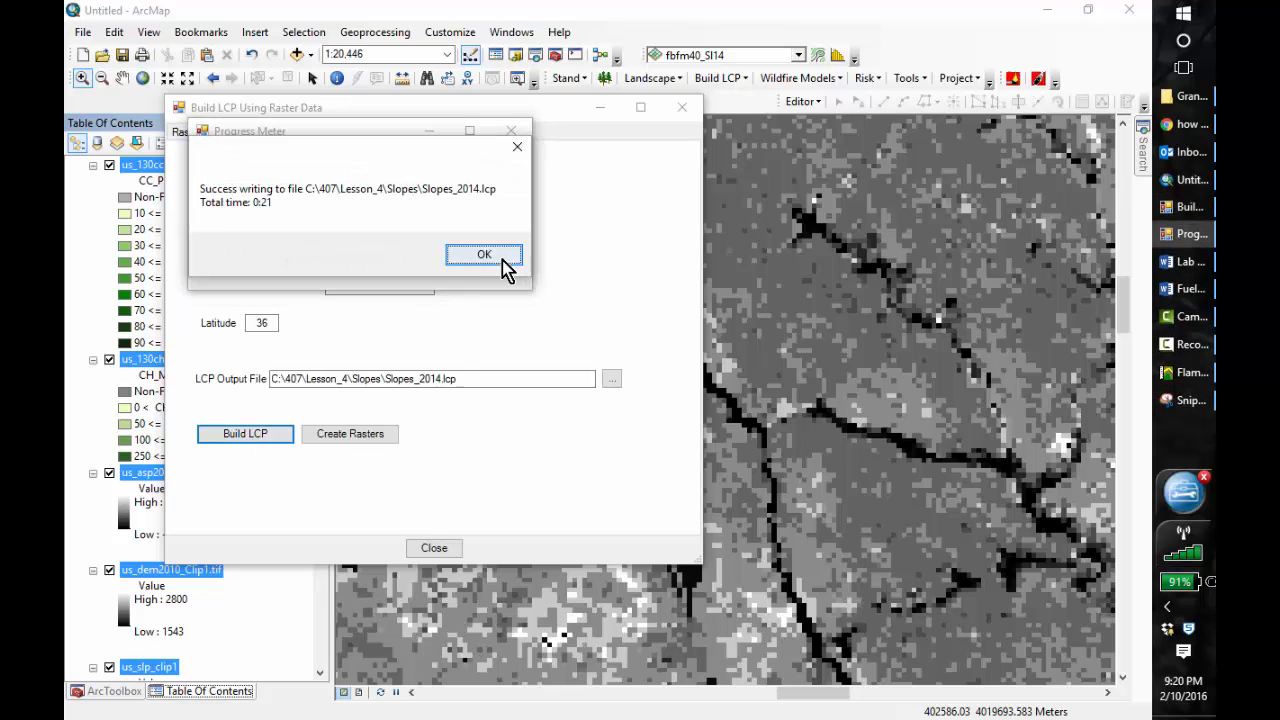
{"action": "left_click", "coordinate": [488, 258]}
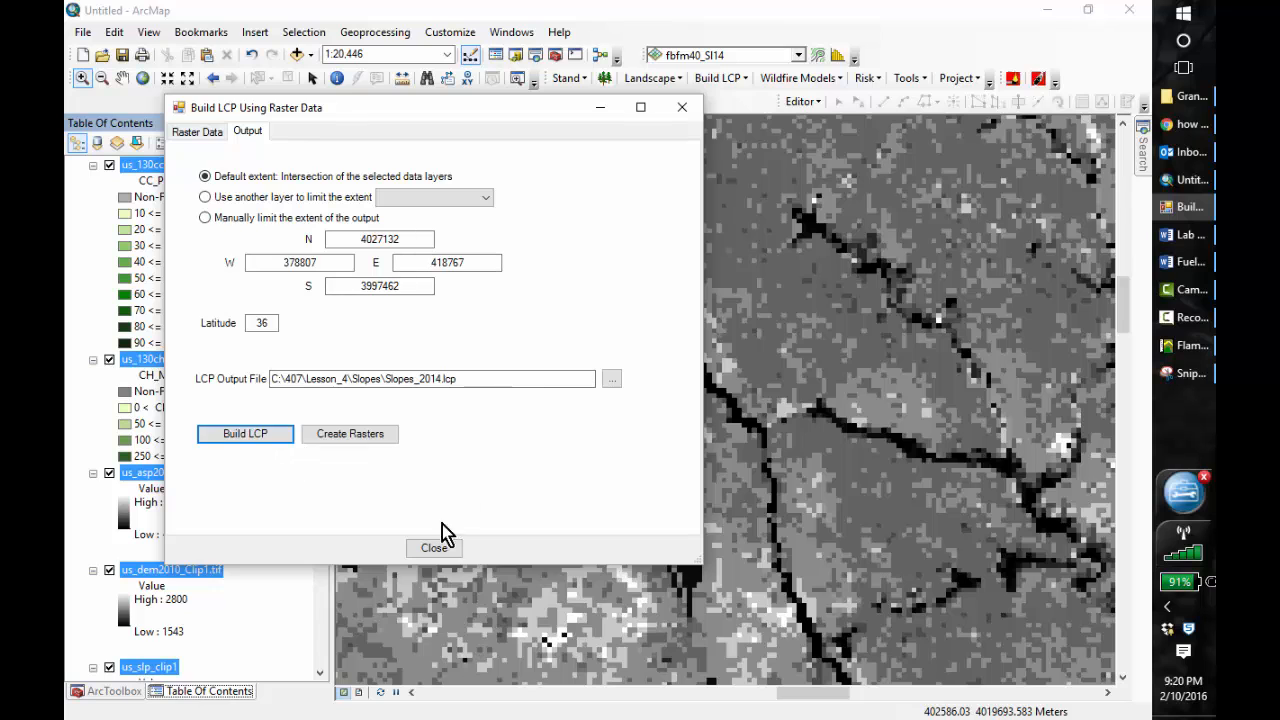
{"action": "left_click", "coordinate": [453, 556]}
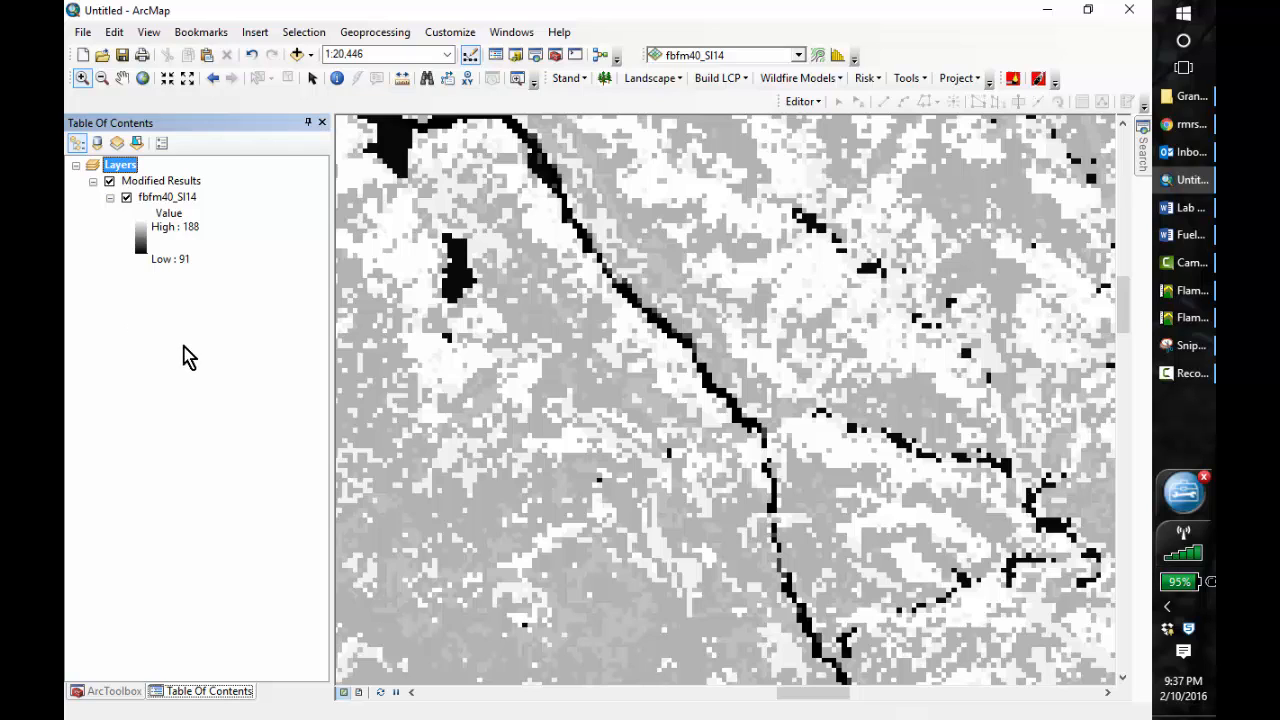
- Start adding data to the map and browse to the GrandCanyonData folder in 407
{"action": "left_click", "coordinate": [297, 55]}
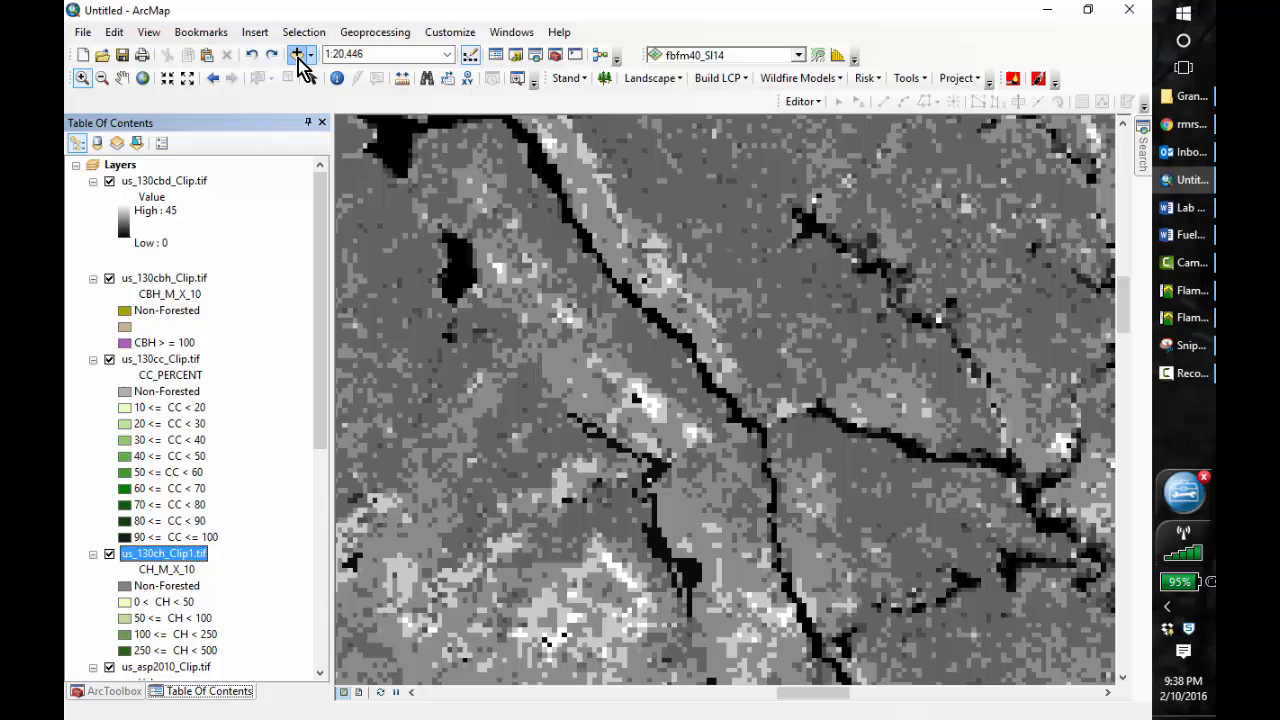
{"action": "left_click", "coordinate": [297, 54]}
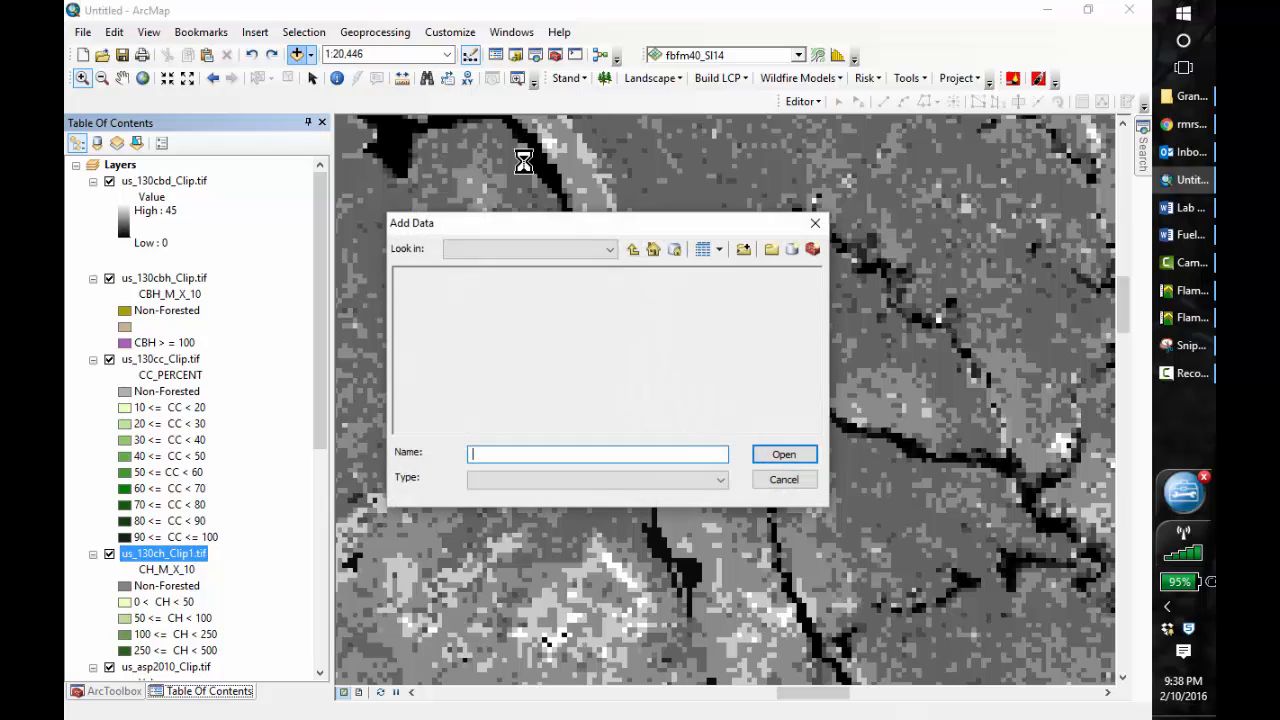
{"action": "left_click", "coordinate": [637, 255]}
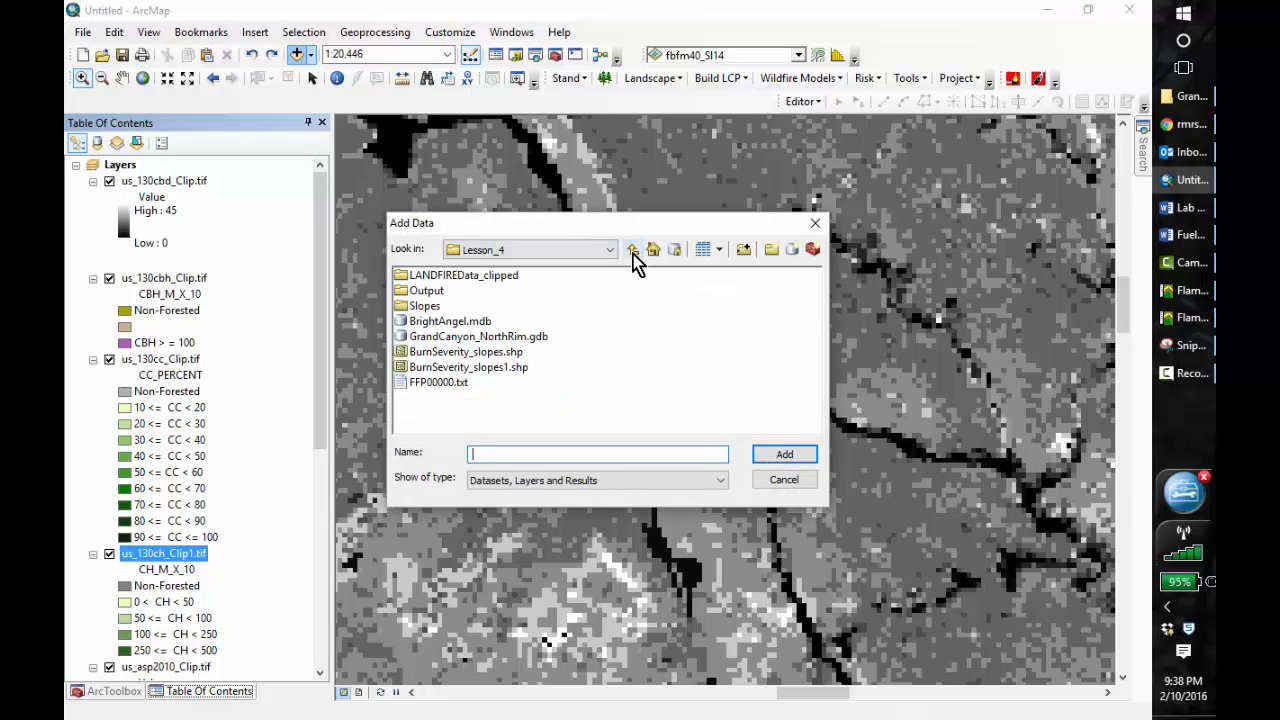
{"action": "left_click", "coordinate": [633, 249]}
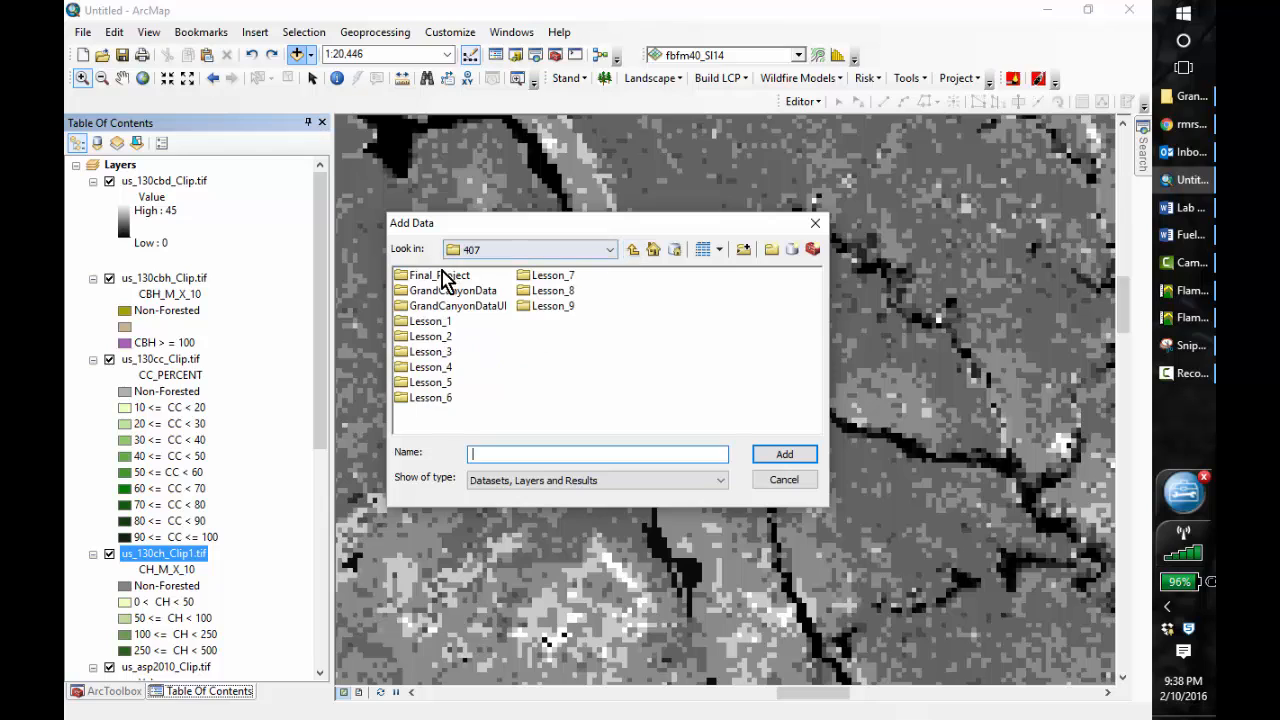
{"action": "left_click", "coordinate": [457, 290]}
{"action": "double_click", "coordinate": [457, 290]}
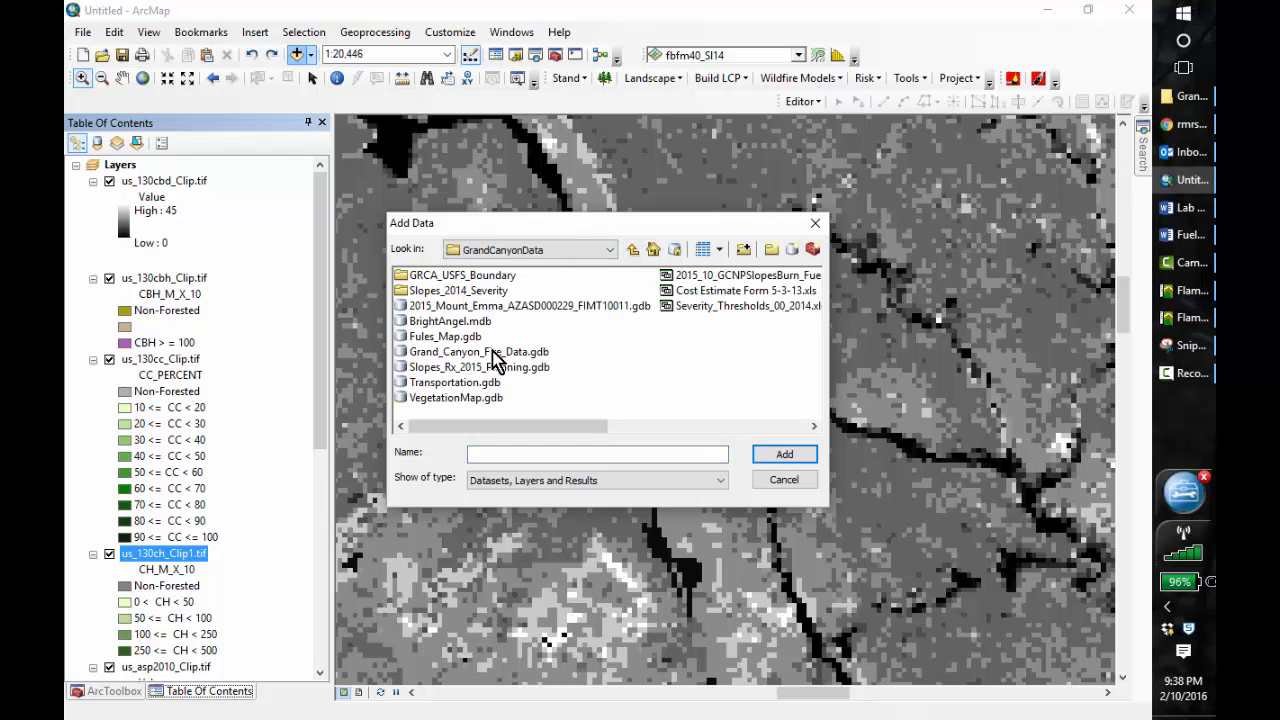
{"action": "left_click", "coordinate": [406, 360]}
{"action": "double_click", "coordinate": [406, 360]}
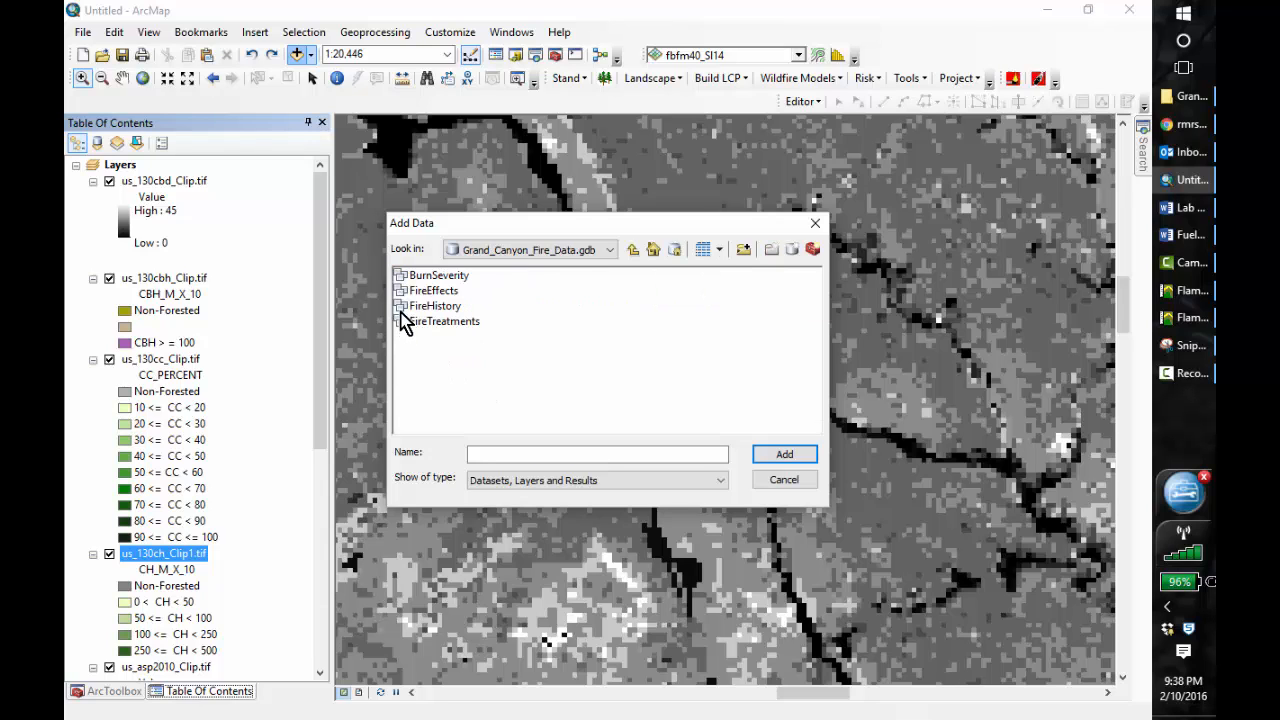
{"action": "left_click", "coordinate": [633, 250]}
- Add the Target_Areas_2015 feature class from Slopes_Rx_2015_Planning.gdb to the map
{"action": "left_click", "coordinate": [490, 368]}
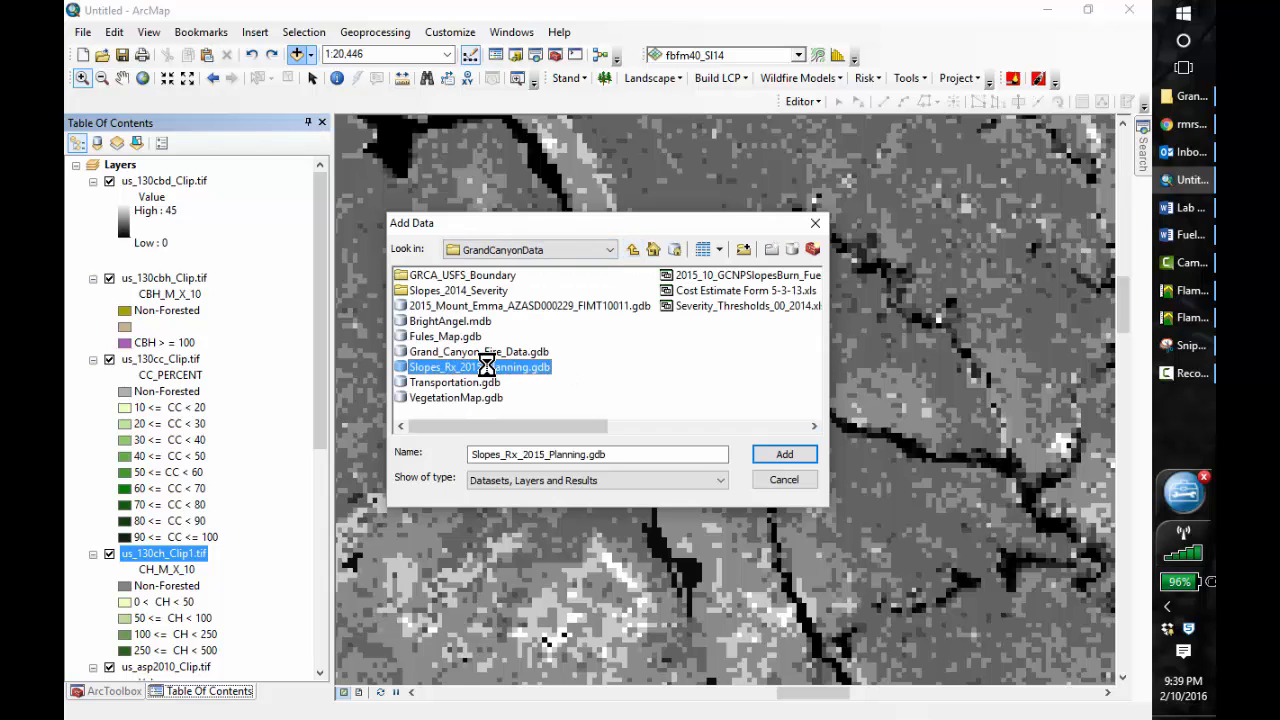
{"action": "double_click", "coordinate": [470, 367]}
{"action": "left_click", "coordinate": [457, 336]}
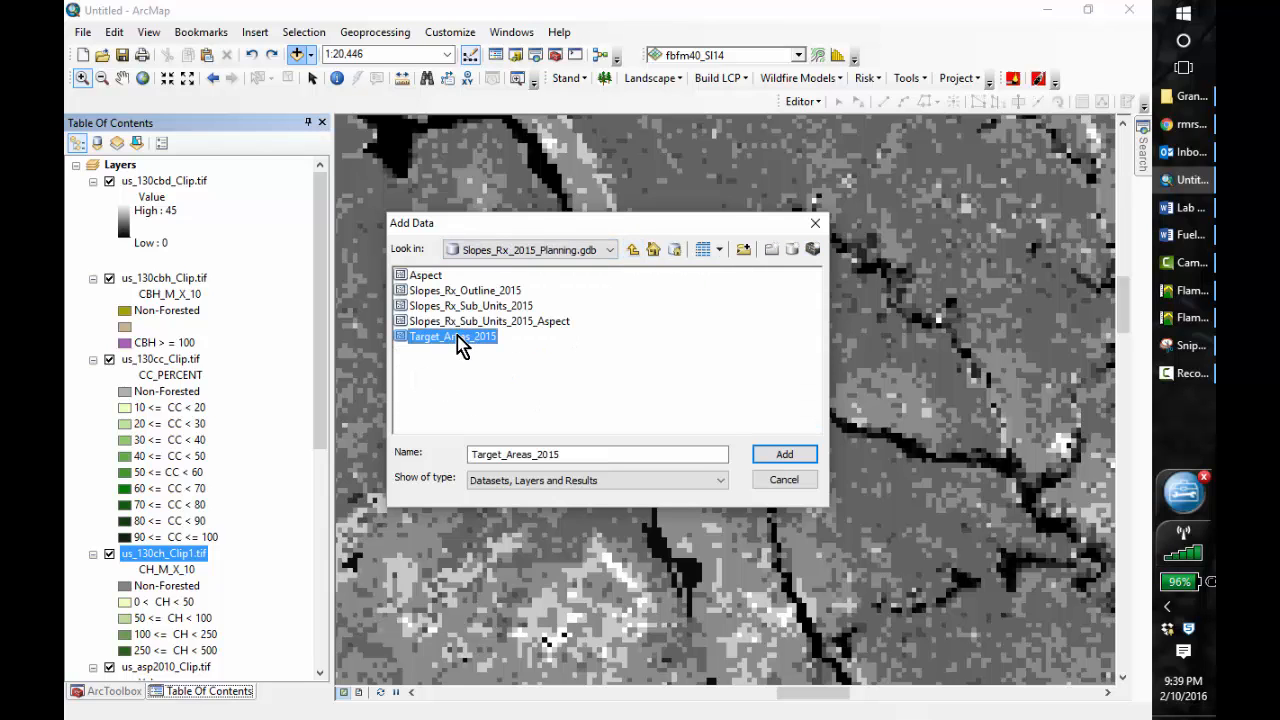
{"action": "left_click", "coordinate": [784, 458]}
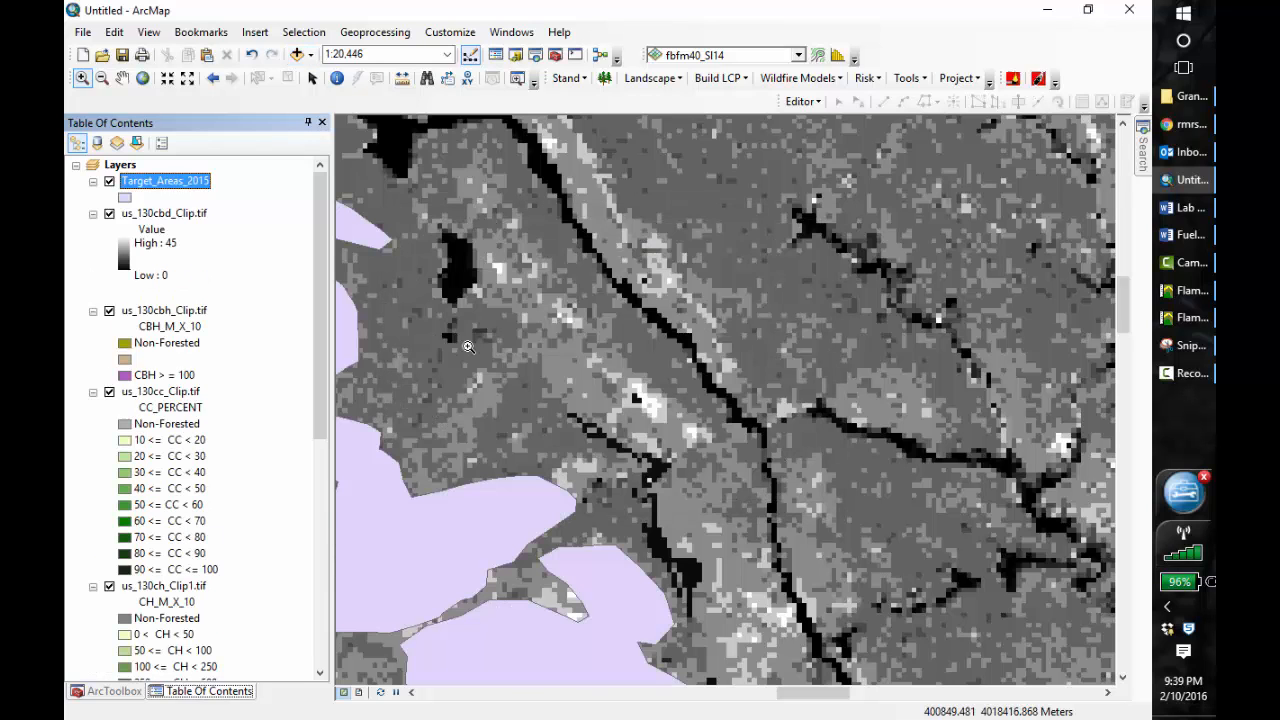
- Set up a Feature to Raster conversion with Target_Areas_2015 as the input features and Target as the field
{"action": "left_click", "coordinate": [187, 80]}
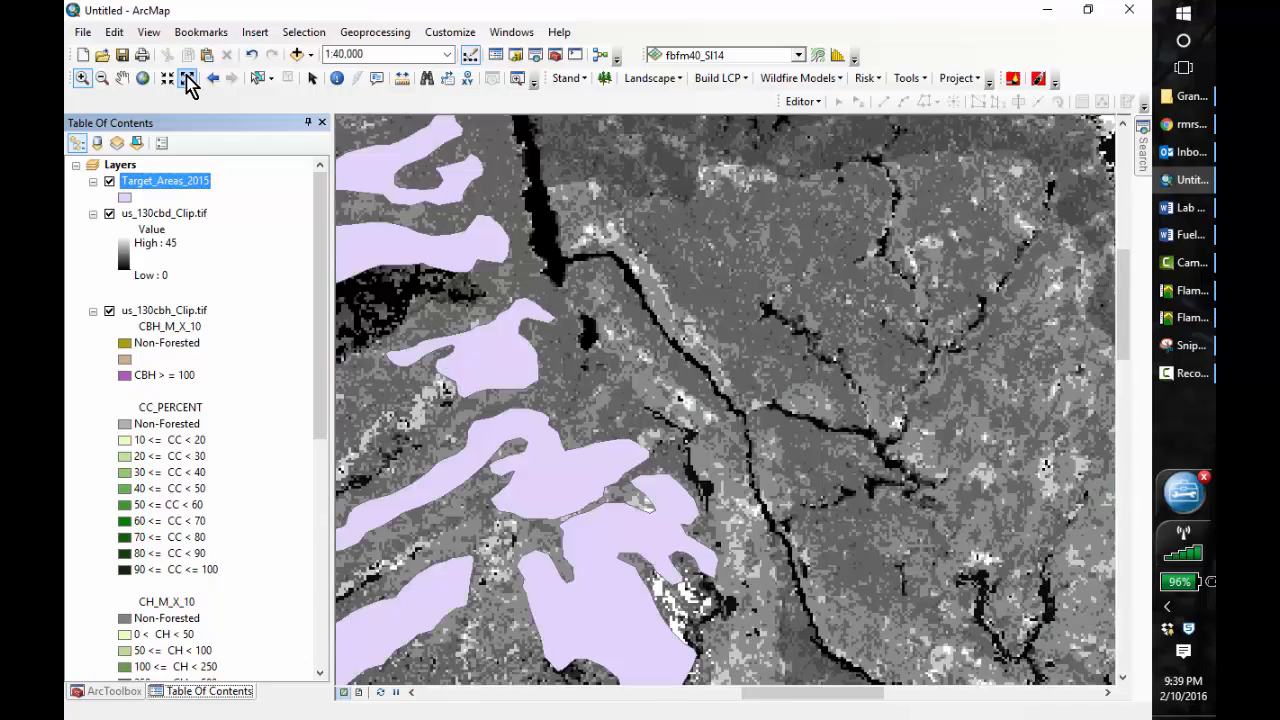
{"action": "left_click", "coordinate": [187, 80]}
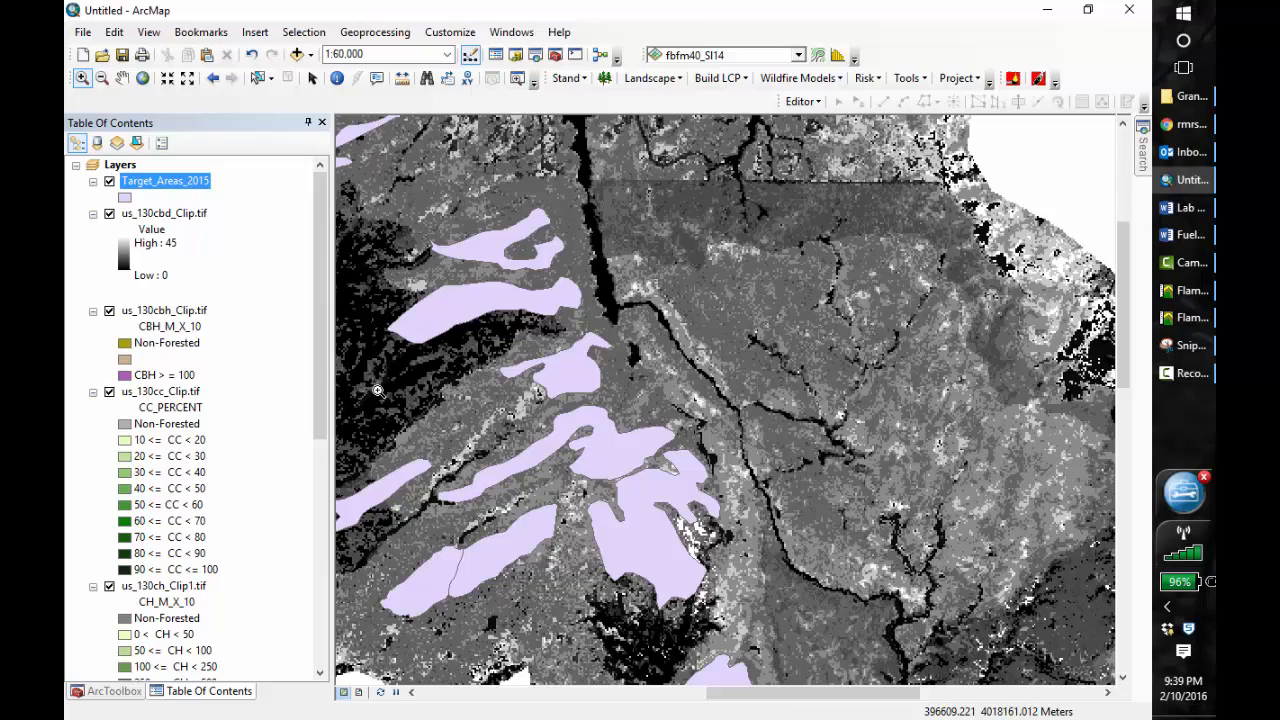
{"action": "right_click", "coordinate": [172, 192]}
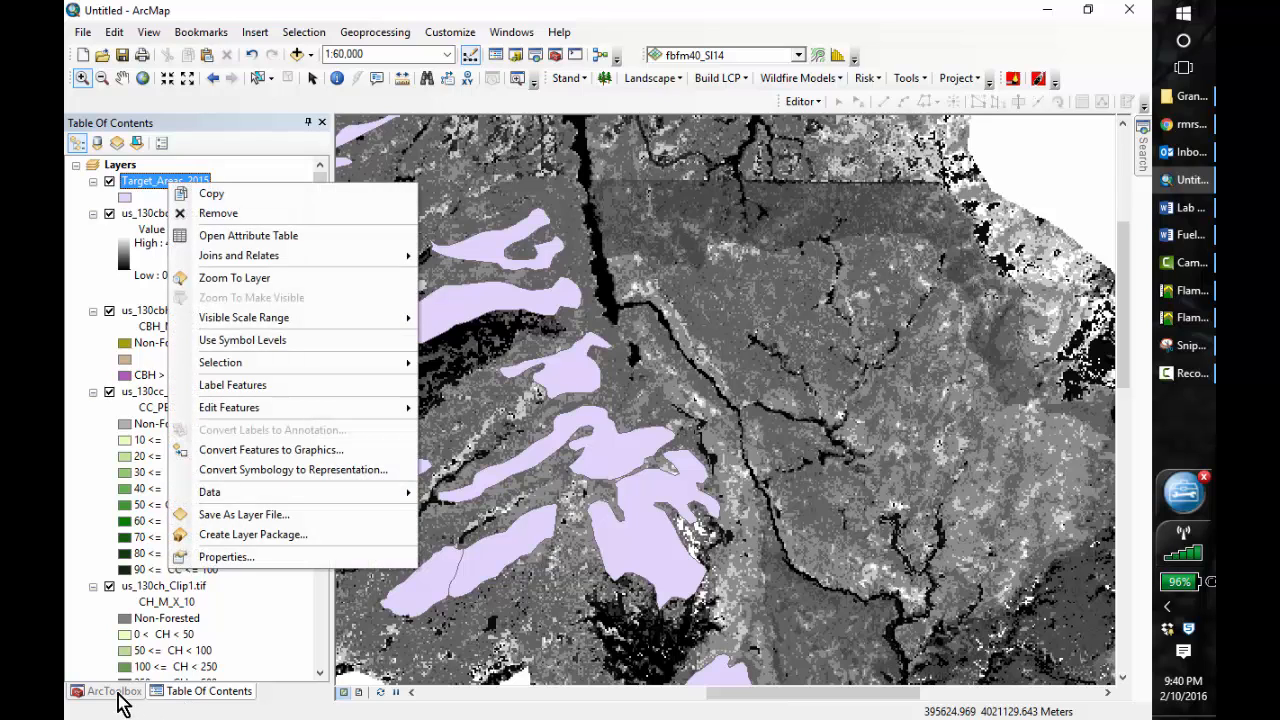
{"action": "left_click", "coordinate": [118, 693]}
{"action": "left_click", "coordinate": [115, 692]}
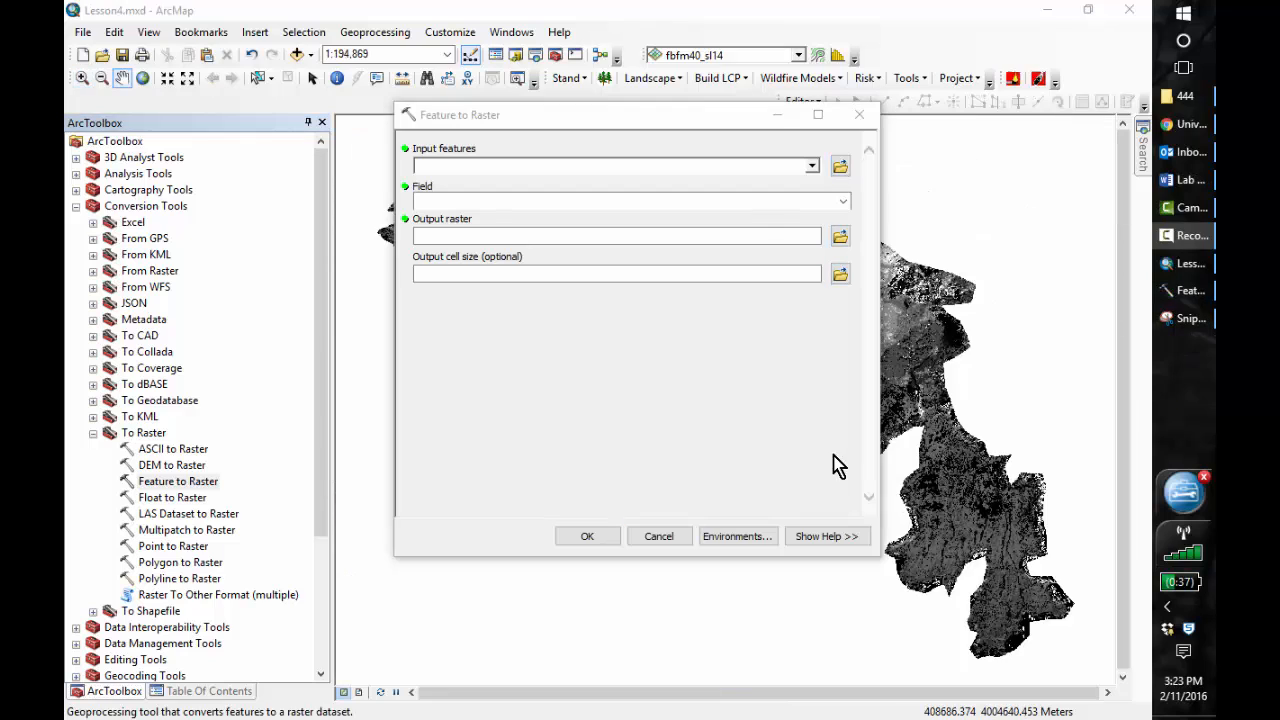
{"action": "left_click", "coordinate": [812, 165]}
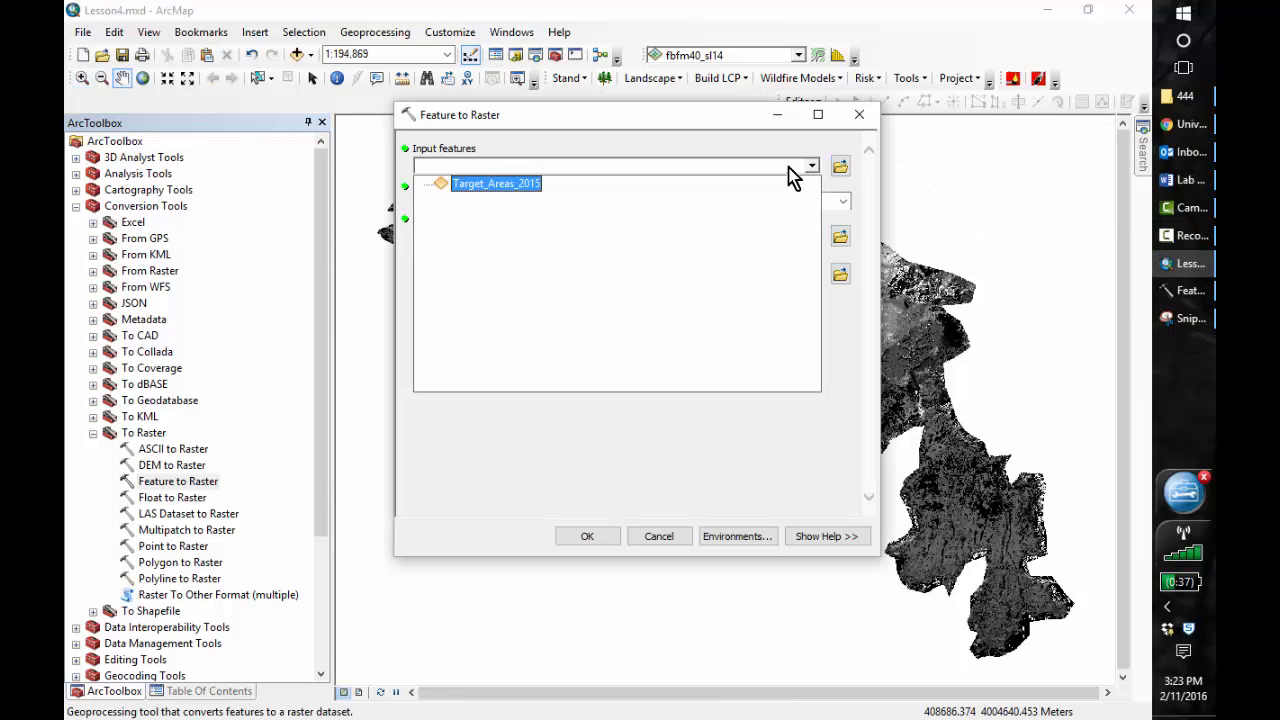
{"action": "left_click", "coordinate": [497, 190]}
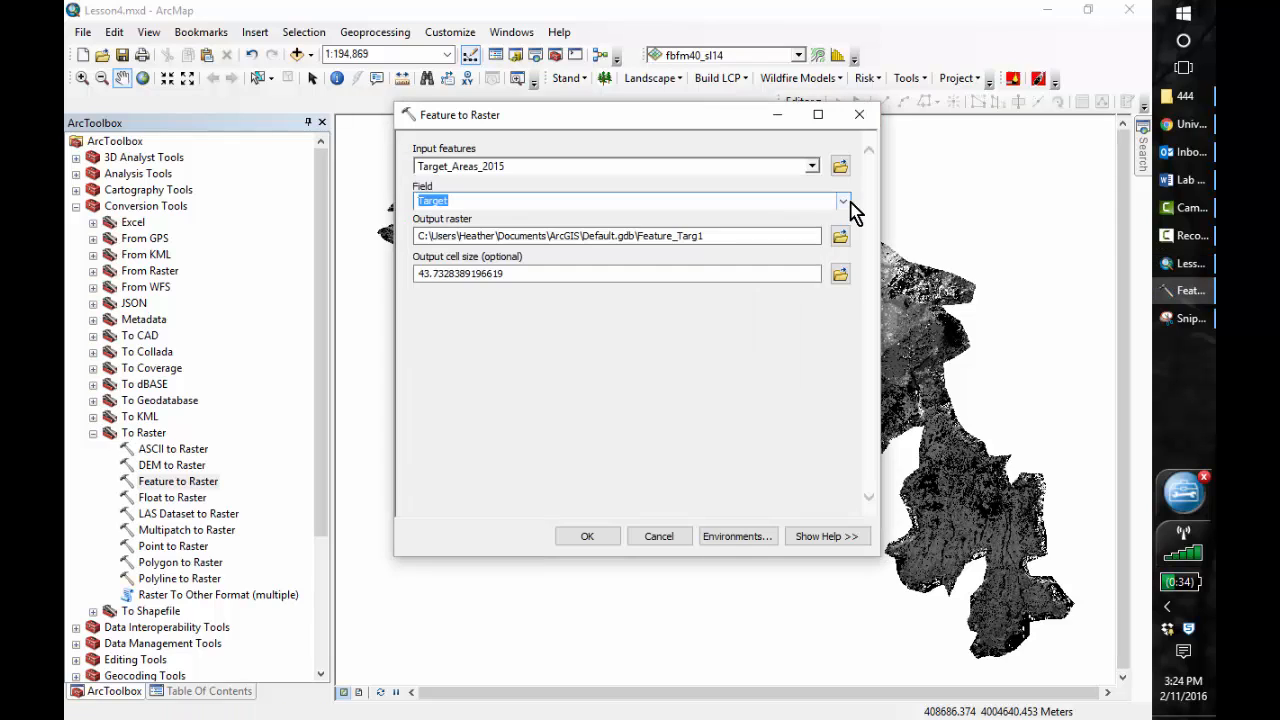
{"action": "left_click", "coordinate": [844, 201]}
{"action": "left_click", "coordinate": [431, 229]}
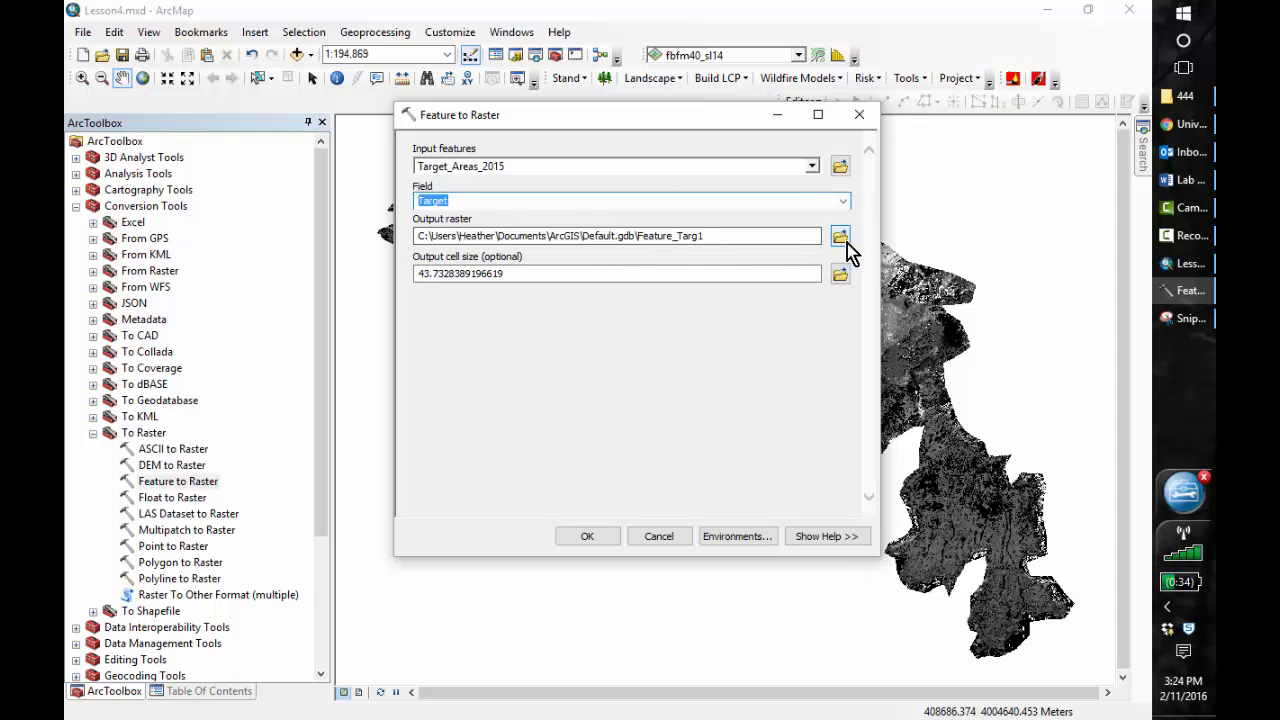
- Save the output raster as target_2015 in C:\407\Lesson_4\Output with a cell size of 30 and run the Feature to Raster conversion
{"action": "left_click", "coordinate": [841, 236]}
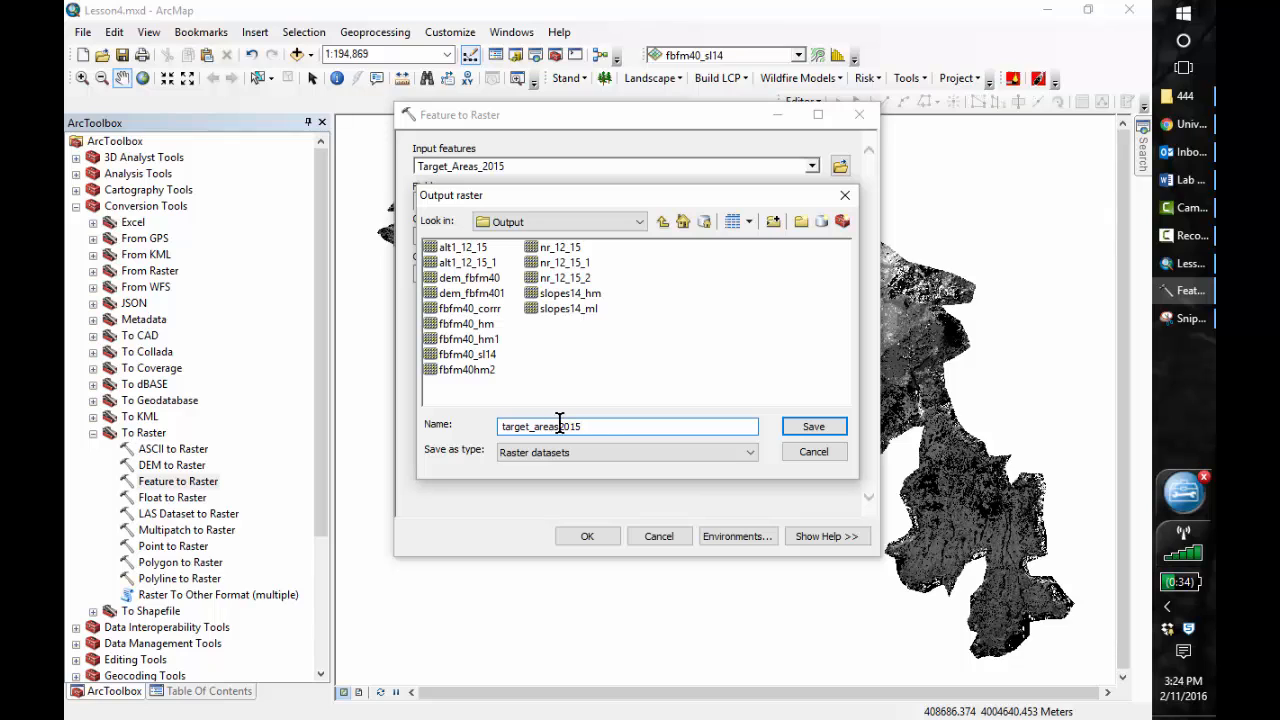
{"action": "left_click", "coordinate": [806, 430]}
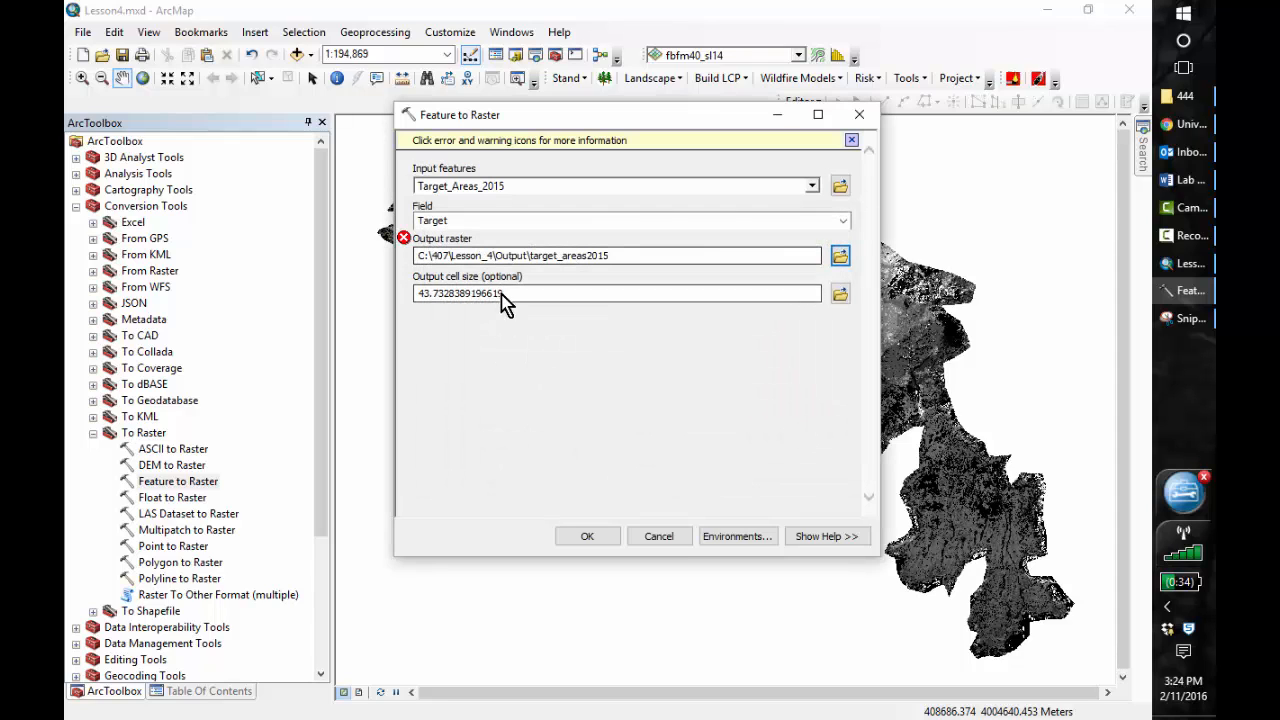
{"action": "left_click", "coordinate": [607, 254]}
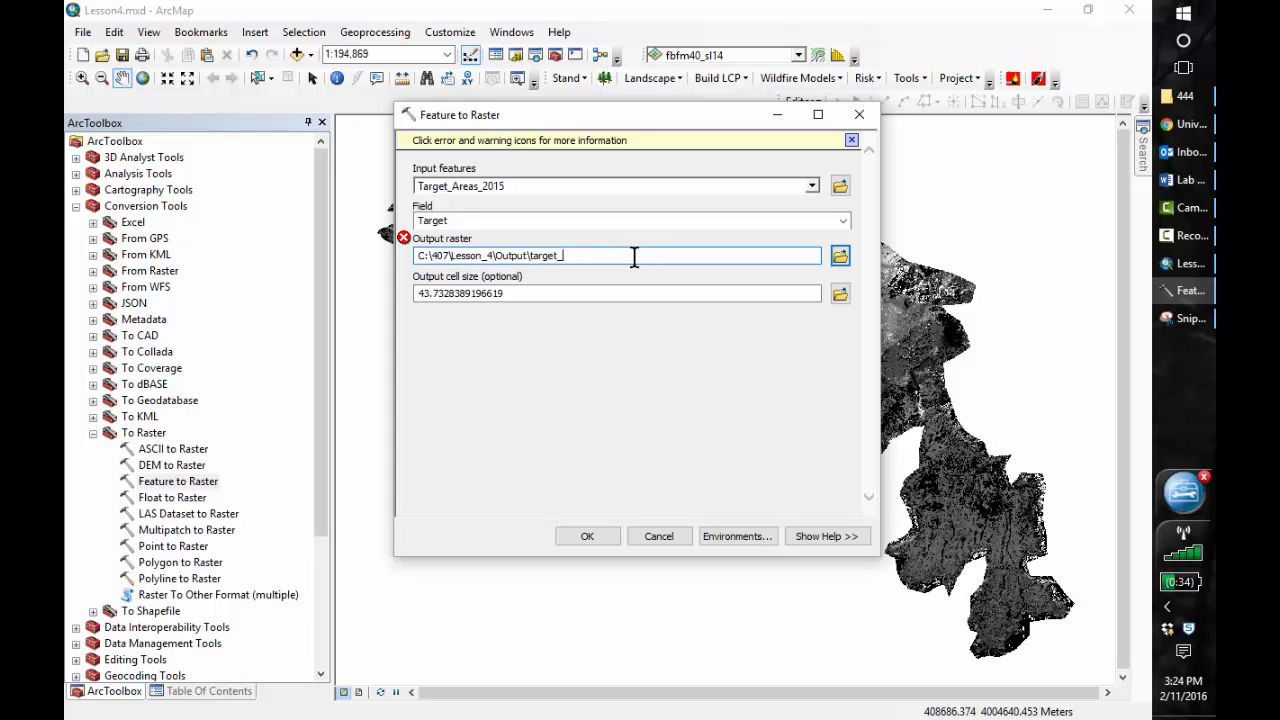
{"action": "left_click", "coordinate": [489, 293]}
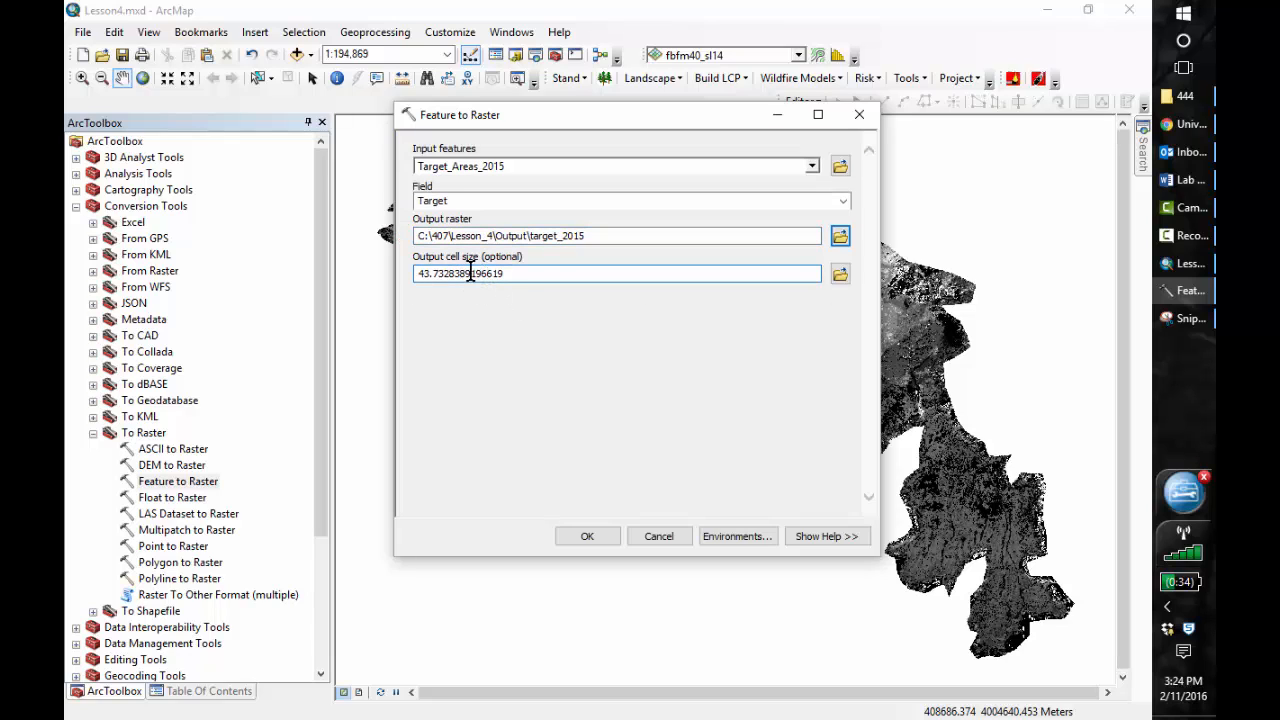
{"action": "double_click", "coordinate": [474, 282]}
{"action": "type", "text": "30"}
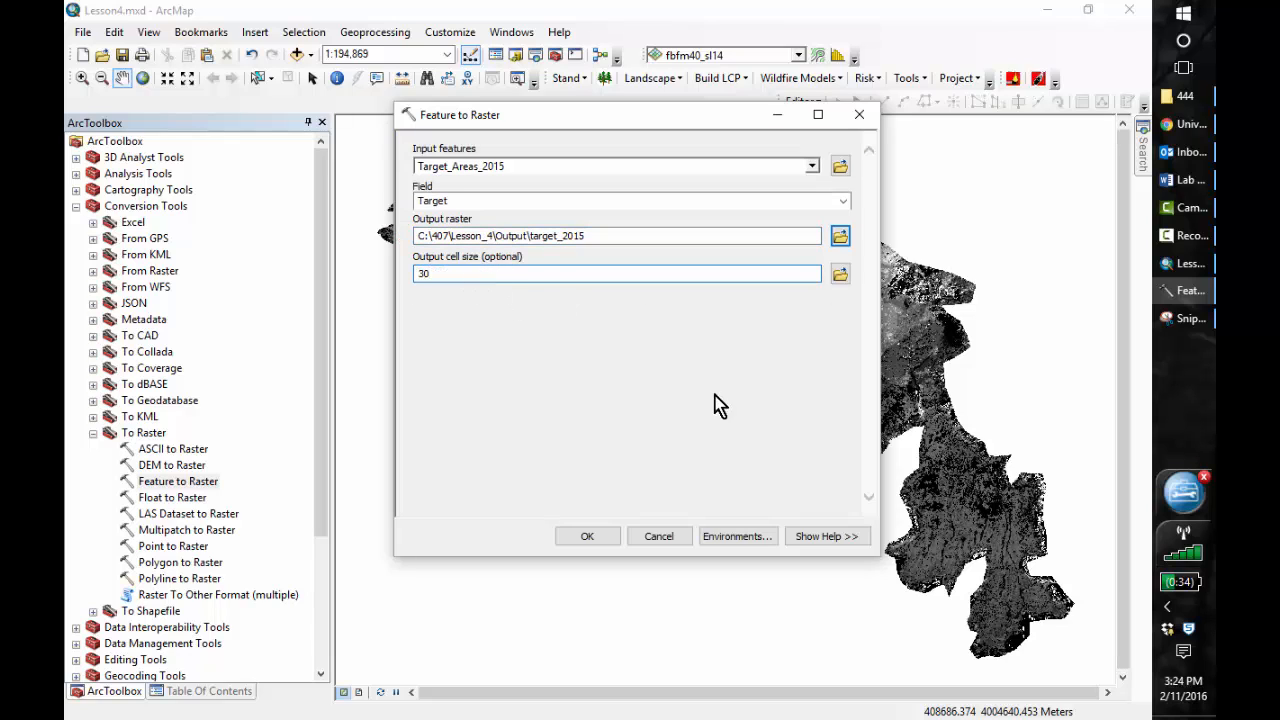
{"action": "left_click", "coordinate": [589, 537]}
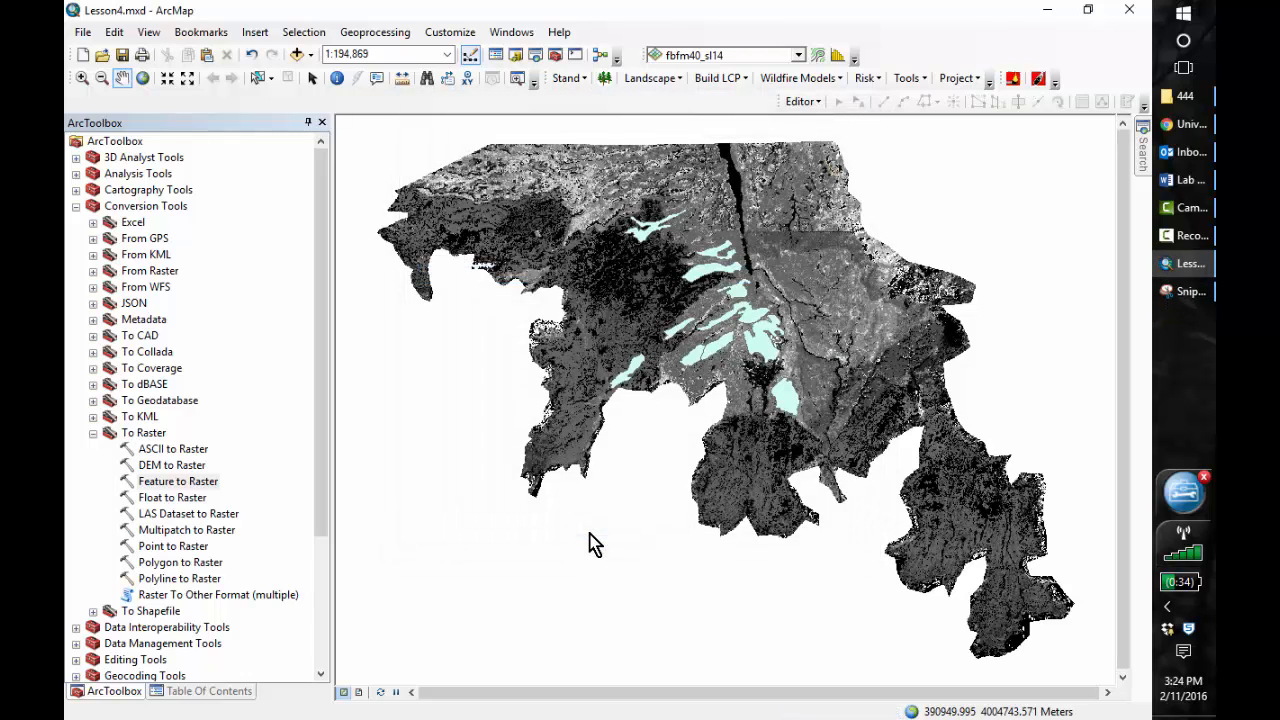
- Check the current session's geoprocessing results for the Feature to Raster run and close the results
{"action": "left_click", "coordinate": [212, 691]}
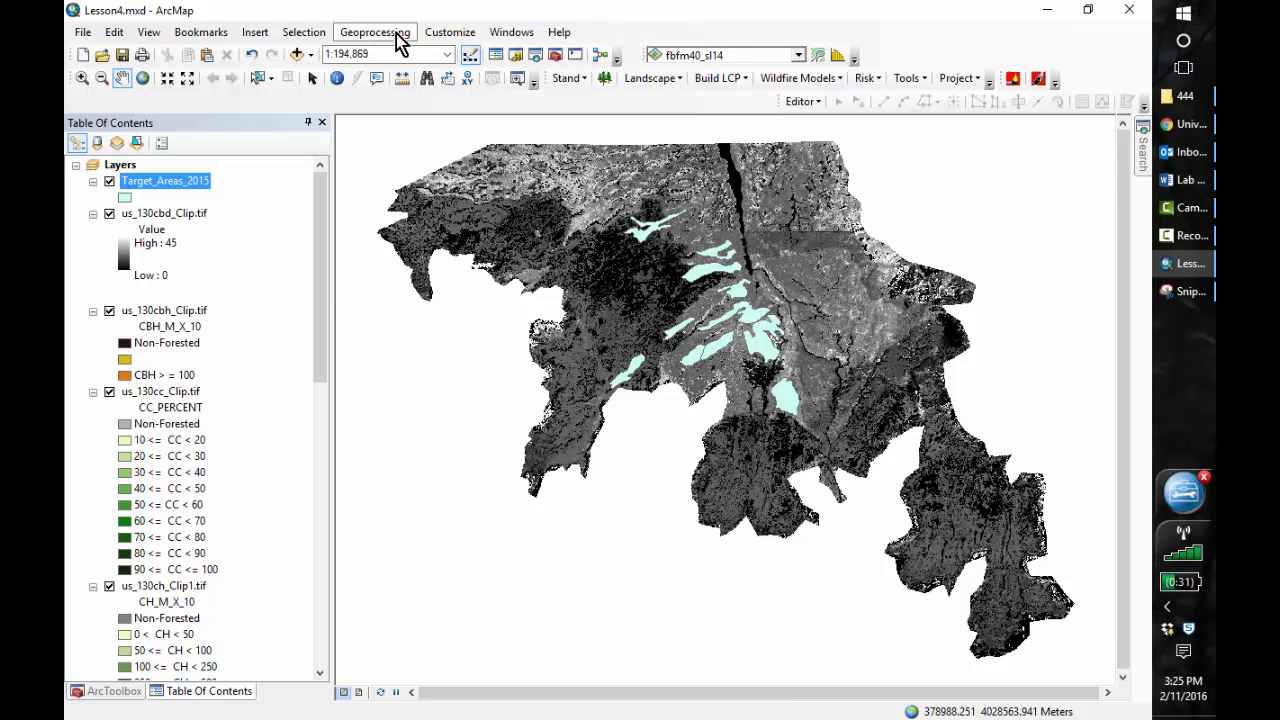
{"action": "left_click", "coordinate": [389, 44]}
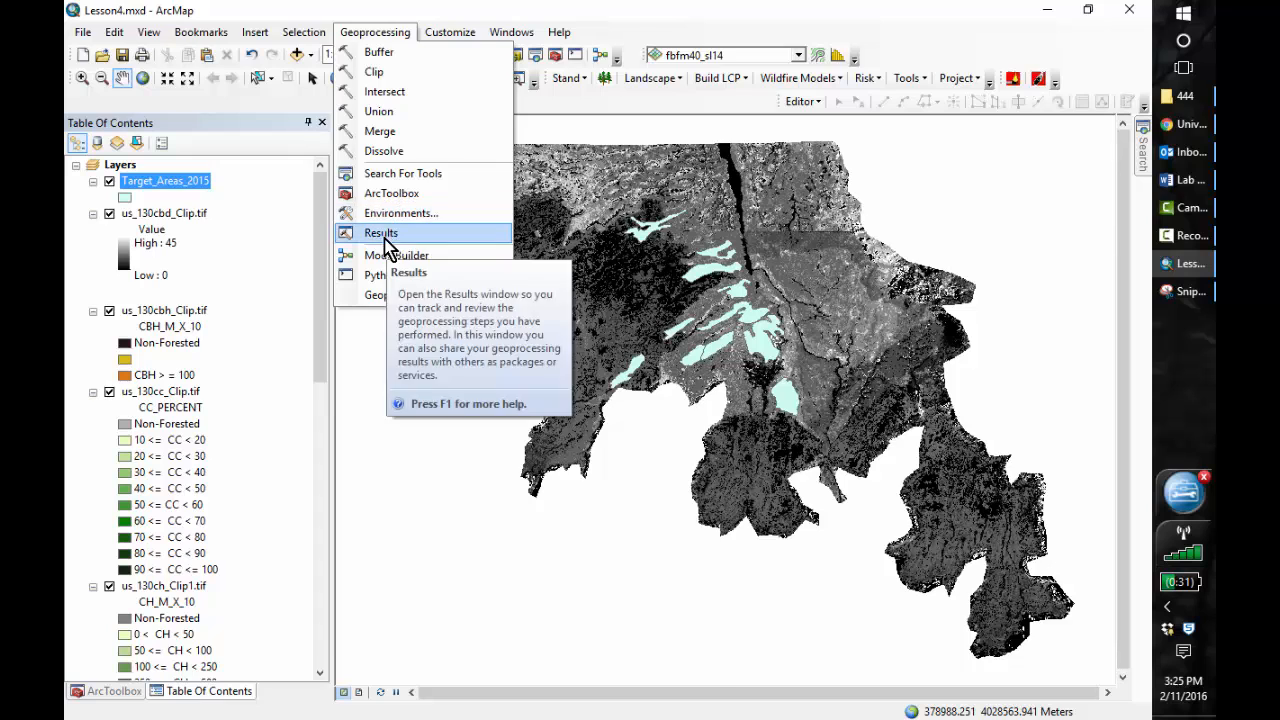
{"action": "left_click", "coordinate": [398, 235]}
{"action": "left_click", "coordinate": [272, 143]}
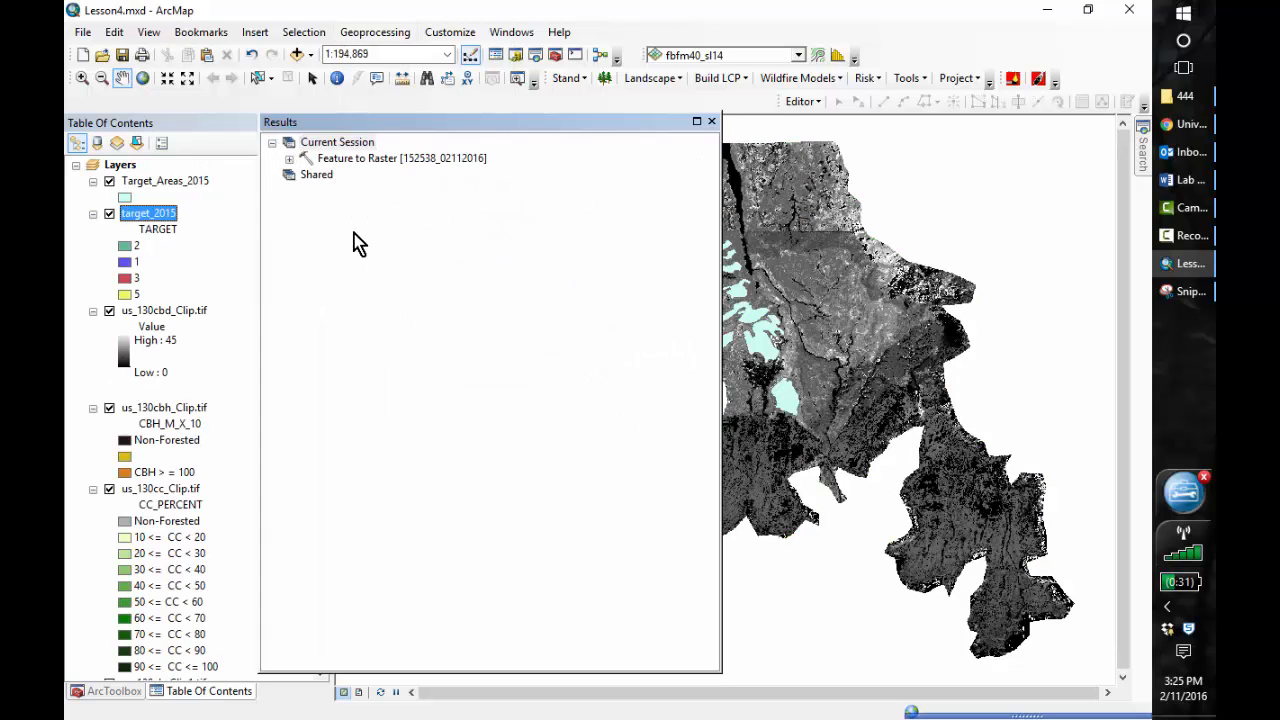
{"action": "left_click", "coordinate": [712, 123]}
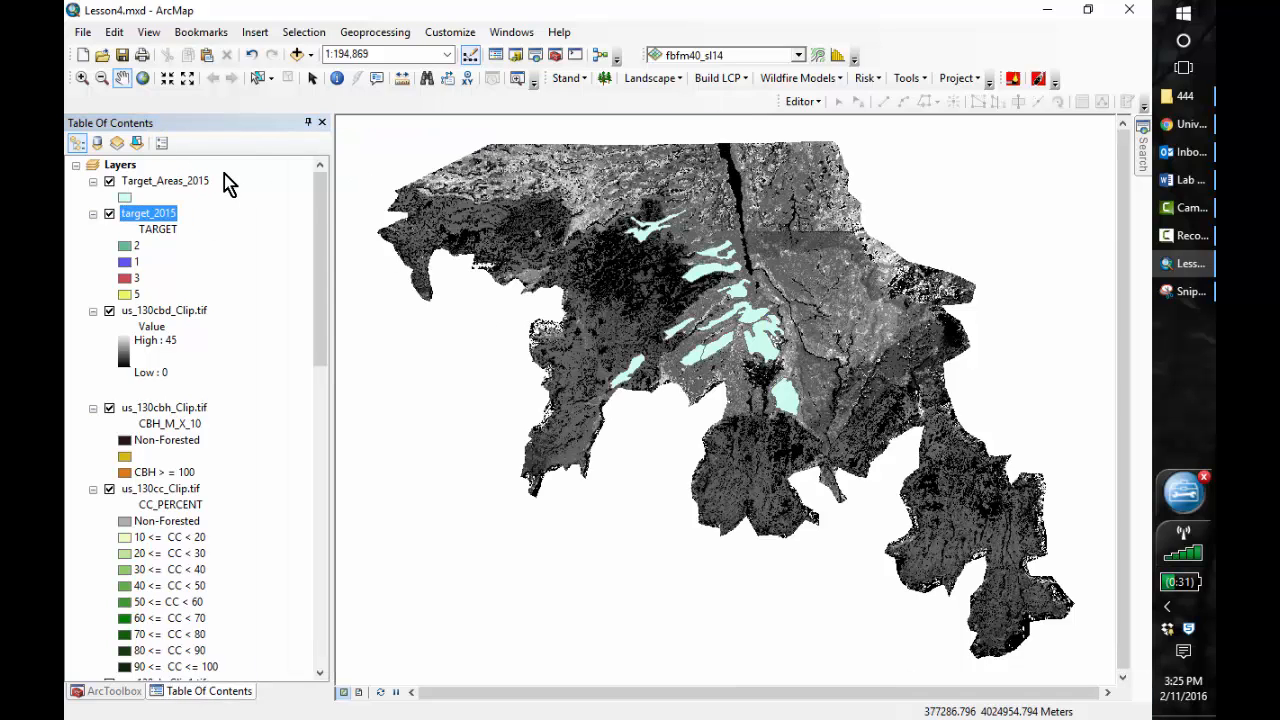
- Start the Modify Raster Values tool with fbfm40_sl14 as the layer to modify
{"action": "left_click", "coordinate": [921, 82]}
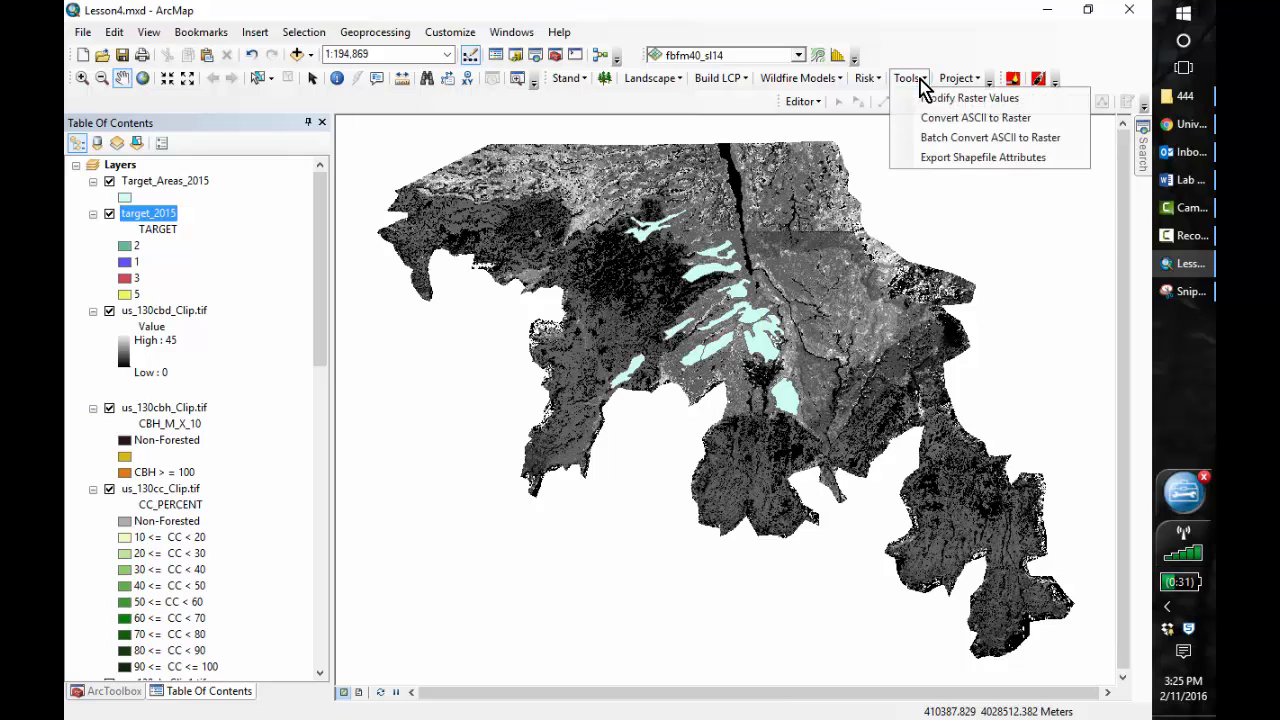
{"action": "left_click", "coordinate": [938, 99]}
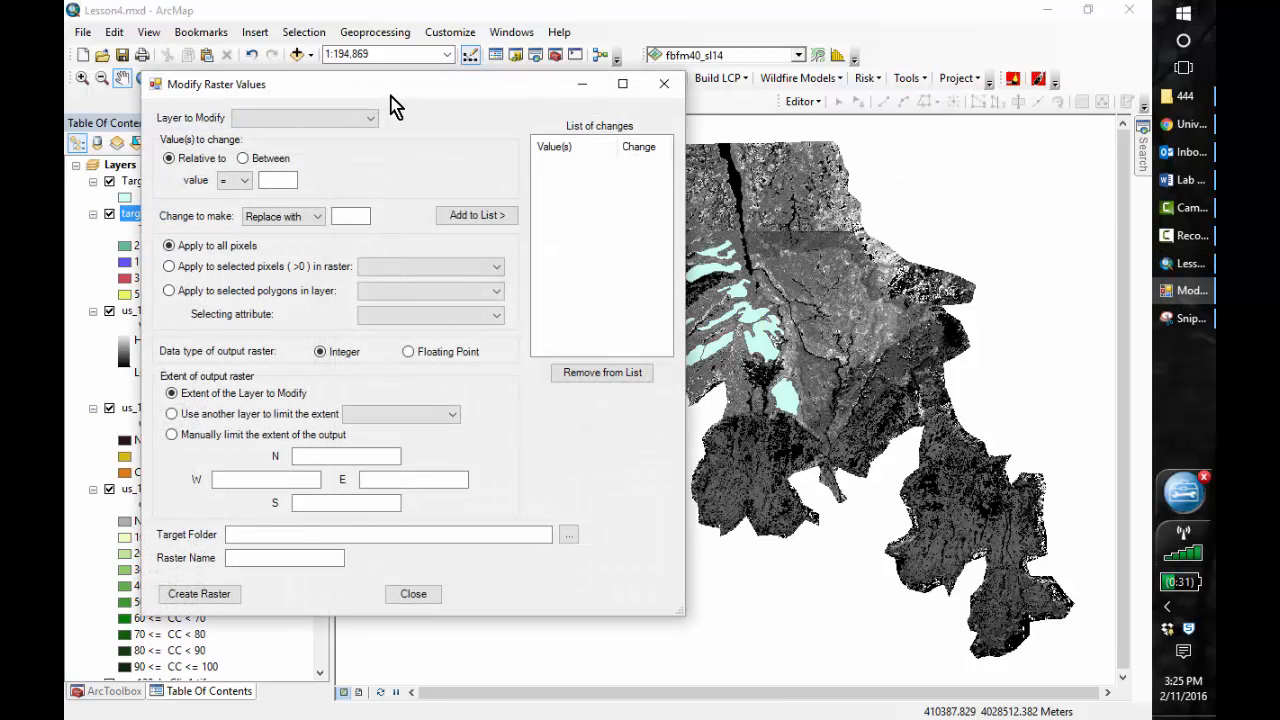
{"action": "left_click", "coordinate": [370, 124]}
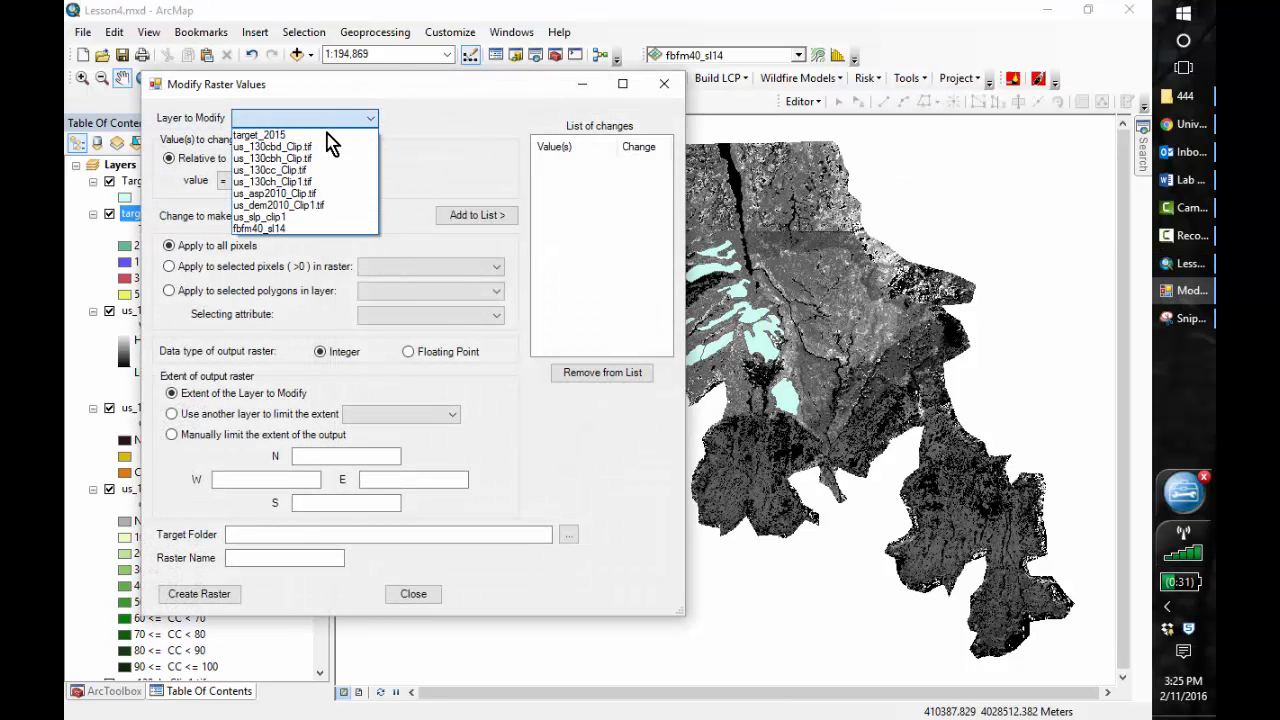
{"action": "left_click", "coordinate": [290, 229]}
- List changes replacing value 183 with 181 and 165 with 183, applied only to the selected pixels in target_2015
{"action": "left_click", "coordinate": [270, 185]}
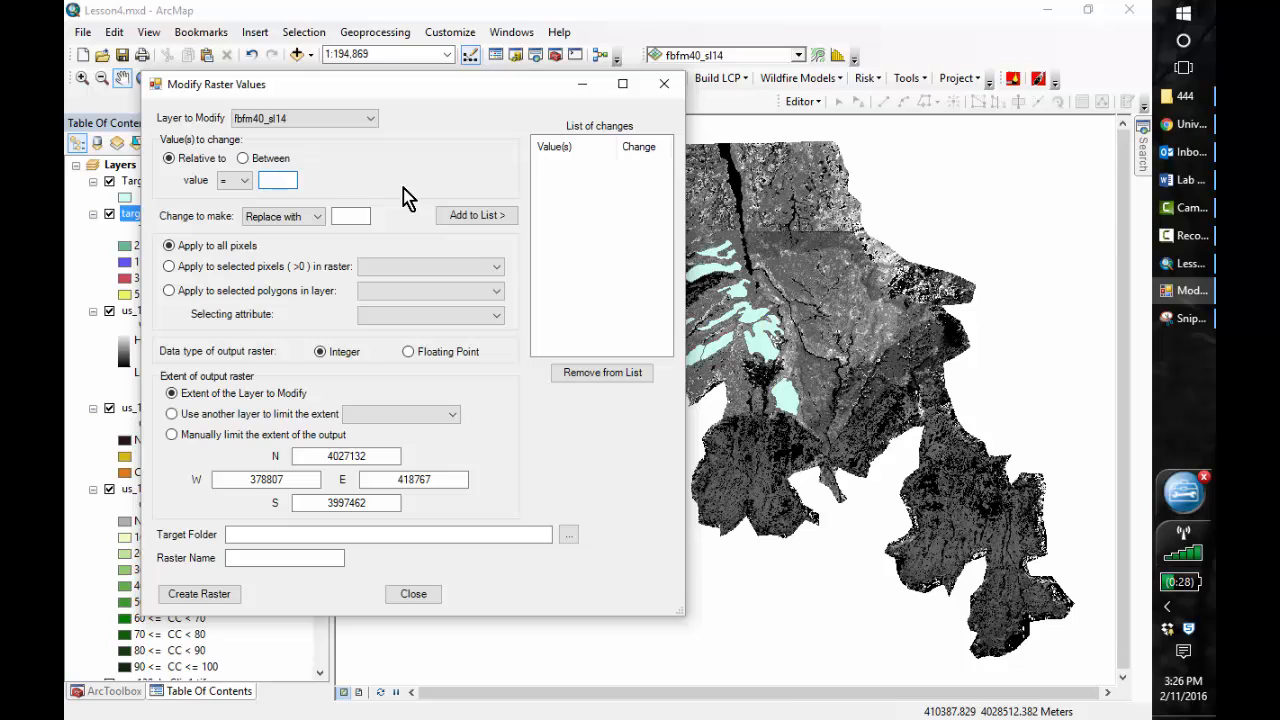
{"action": "type", "text": "183"}
{"action": "left_click", "coordinate": [356, 212]}
{"action": "type", "text": "181"}
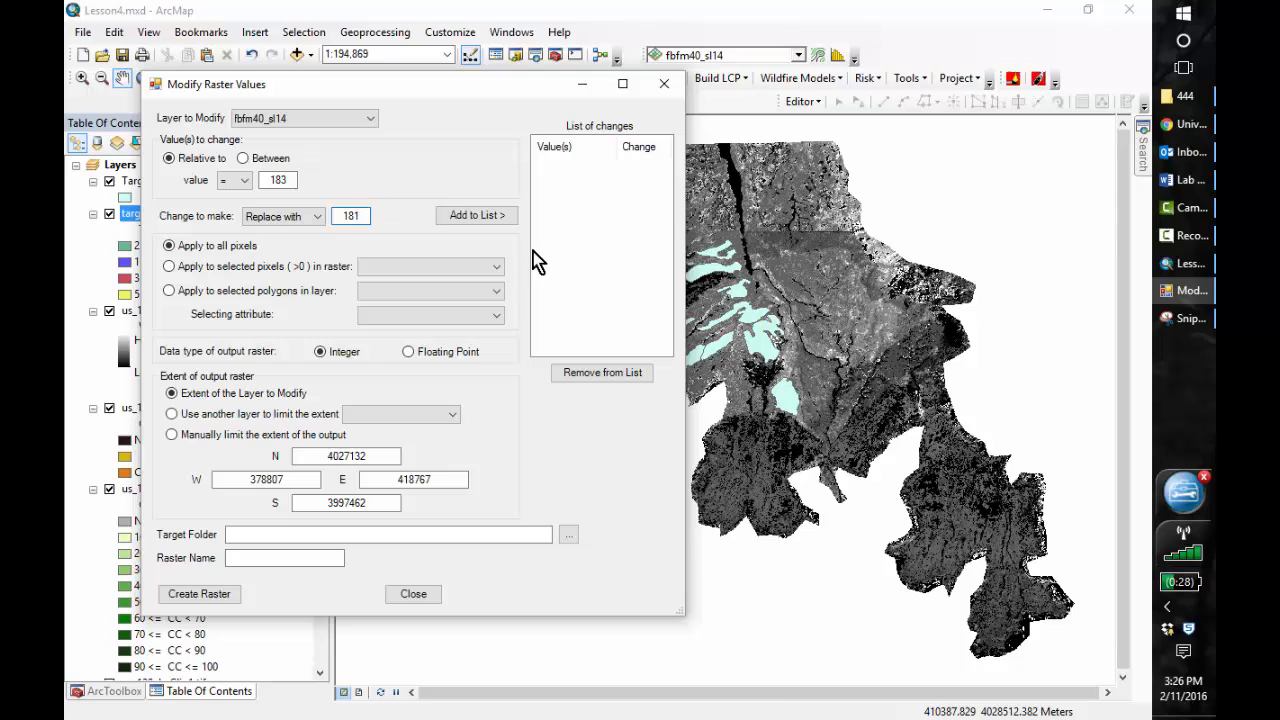
{"action": "left_click", "coordinate": [481, 215]}
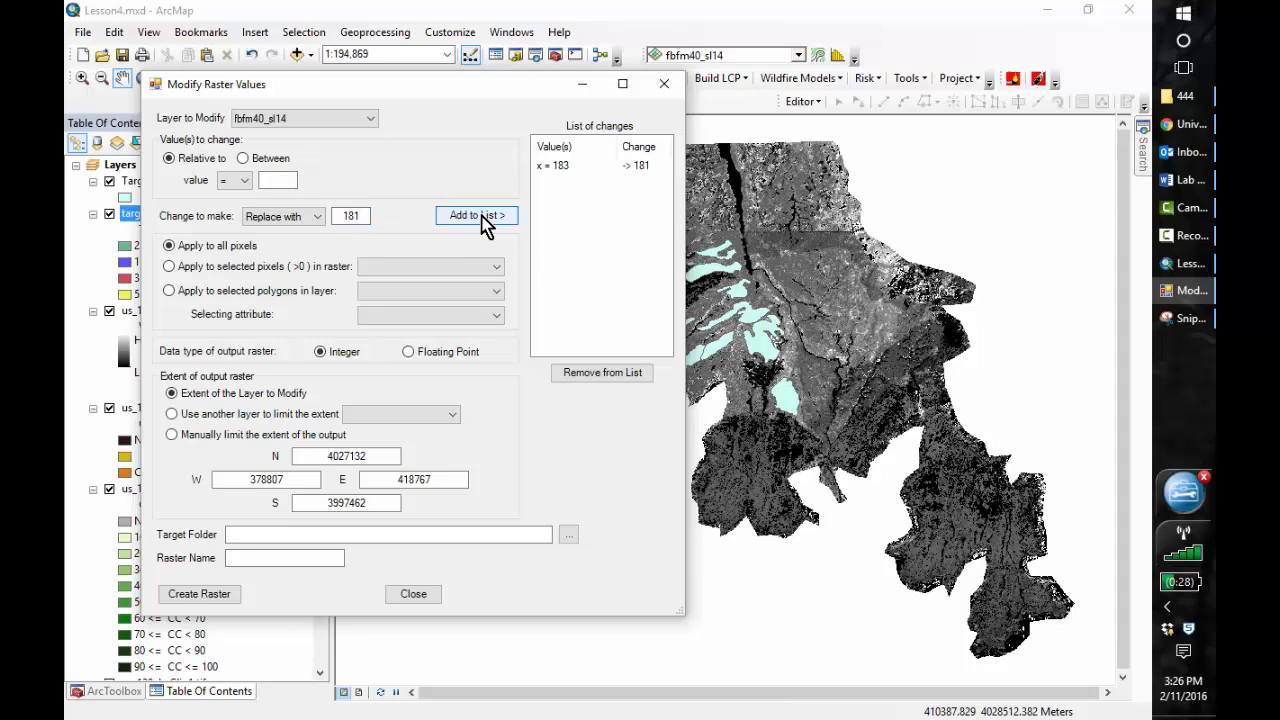
{"action": "left_click", "coordinate": [280, 180]}
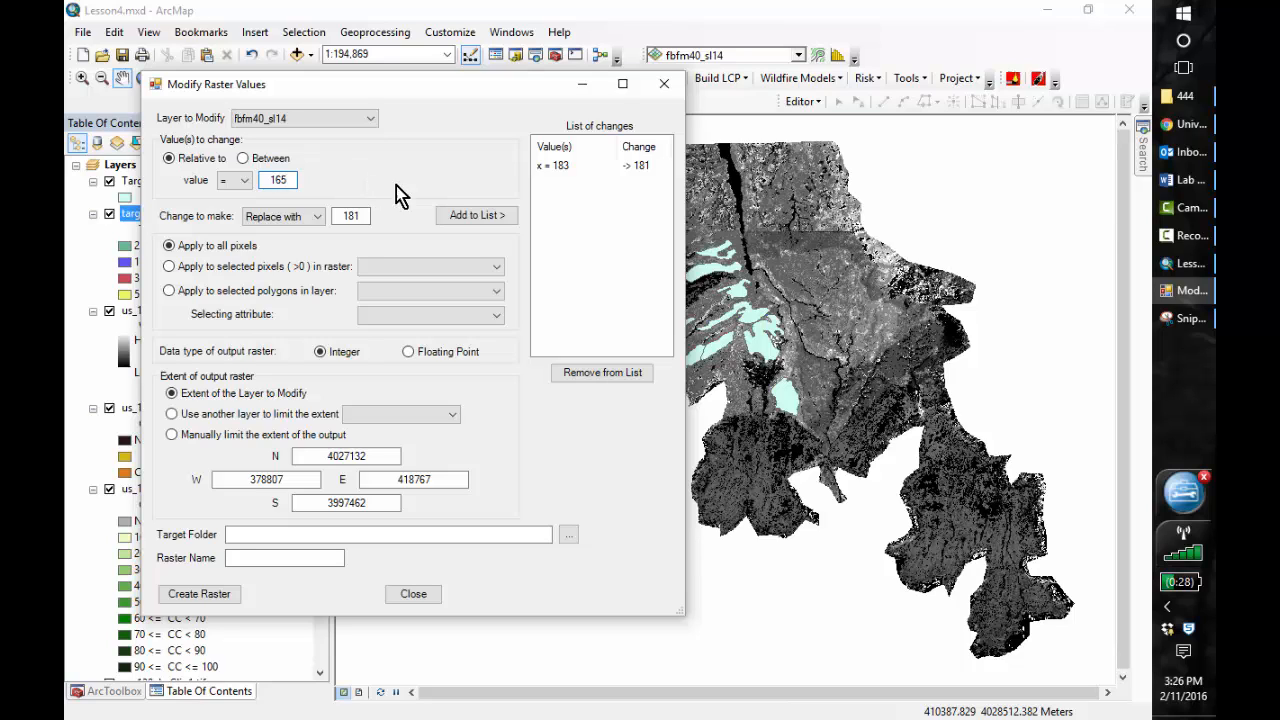
{"action": "left_click", "coordinate": [360, 216]}
{"action": "left_click", "coordinate": [480, 218]}
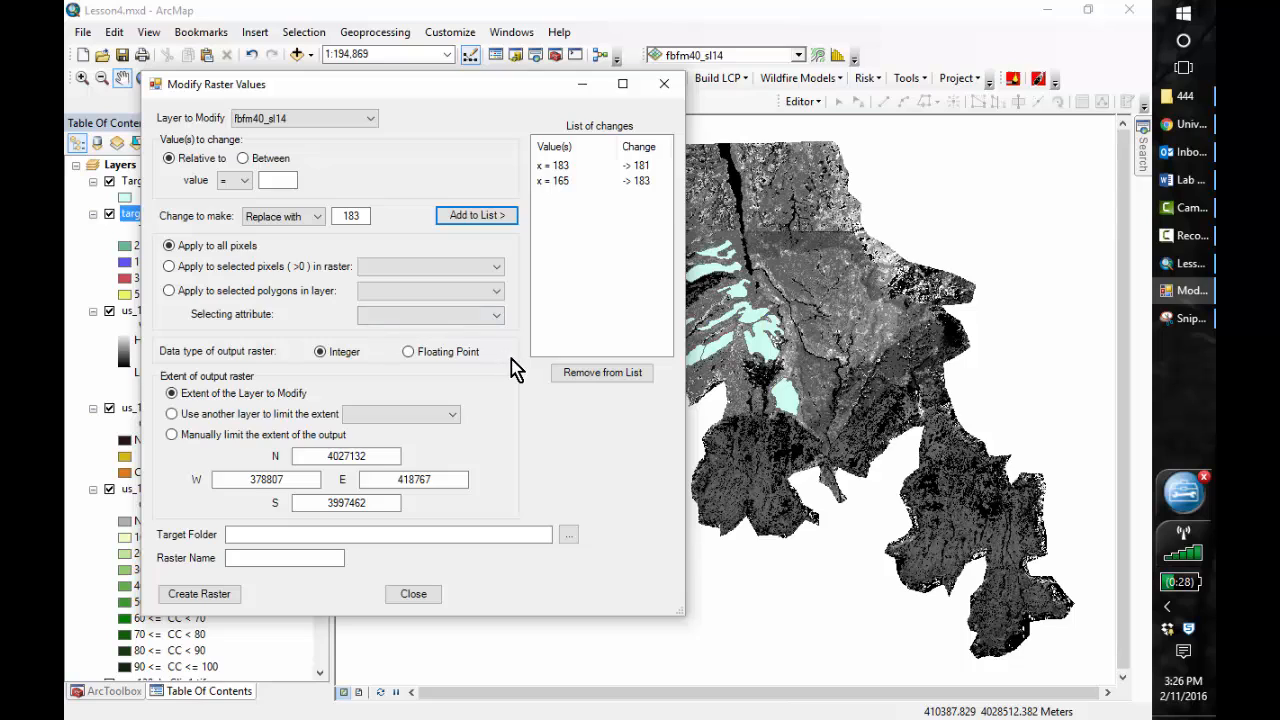
{"action": "left_click", "coordinate": [488, 268]}
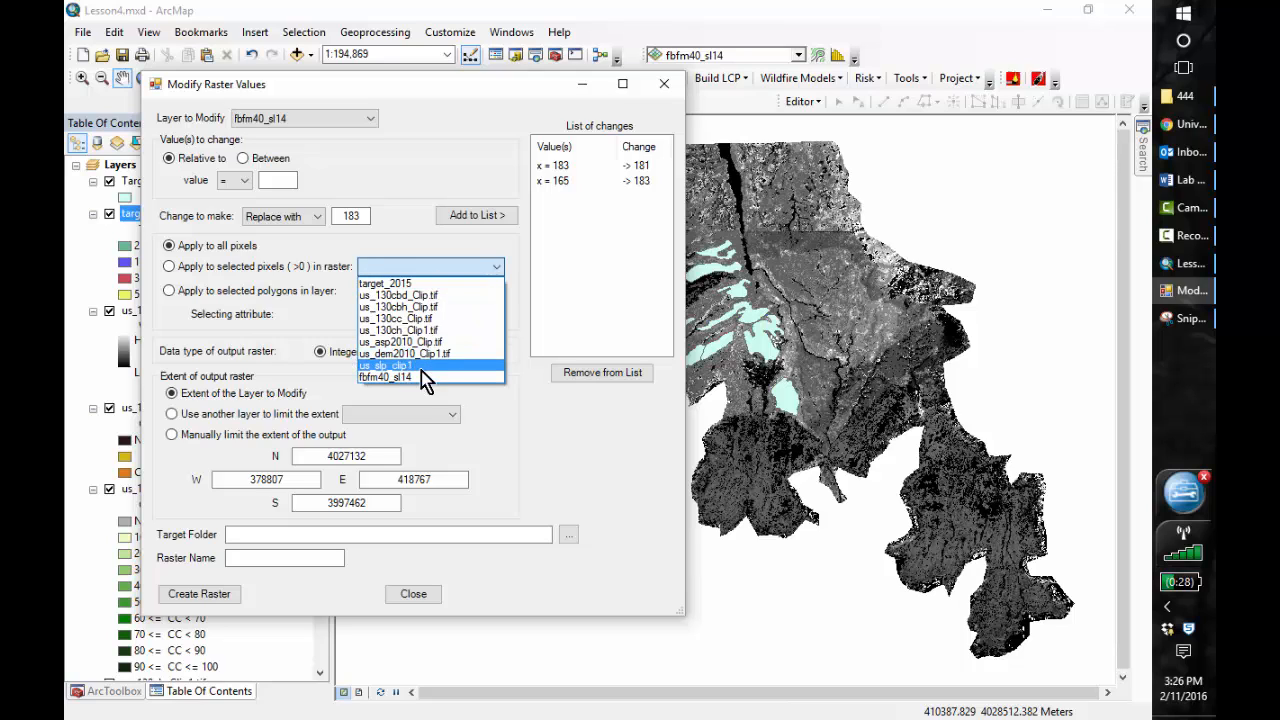
{"action": "left_click", "coordinate": [400, 284]}
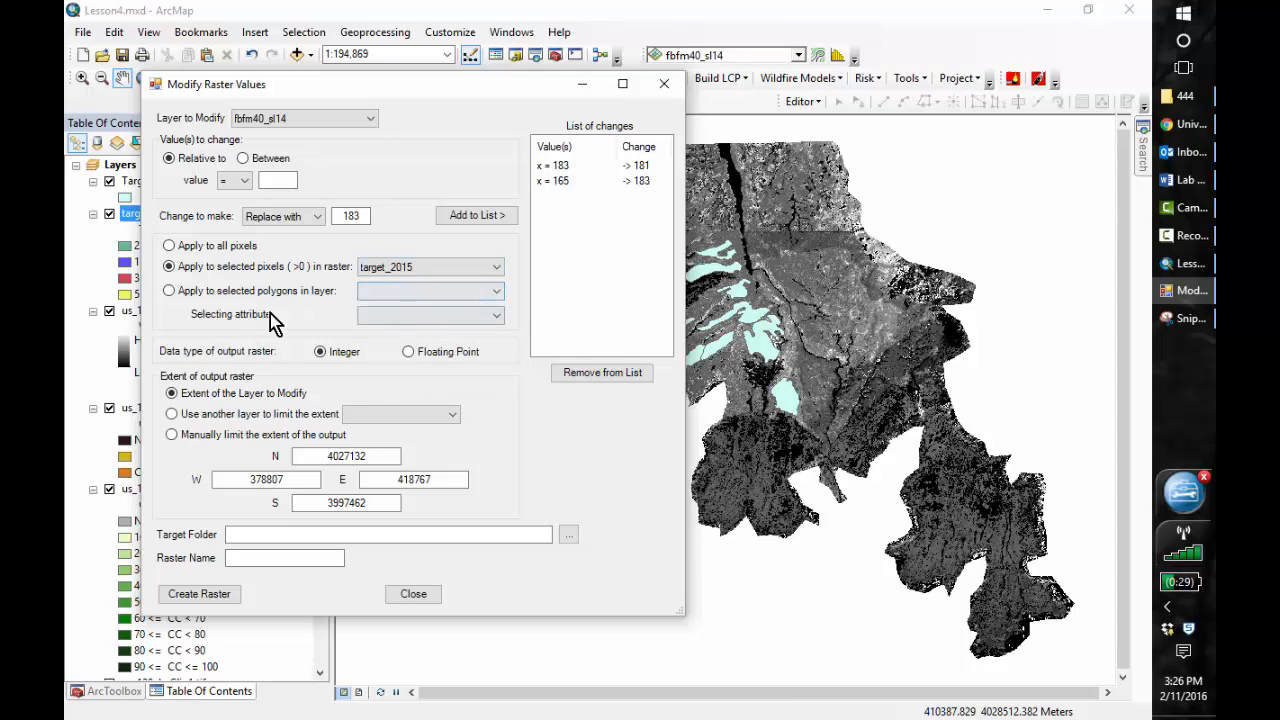
- Set the modified raster's target folder to C:\407\Lesson_4\Slopes
{"action": "left_click", "coordinate": [568, 536]}
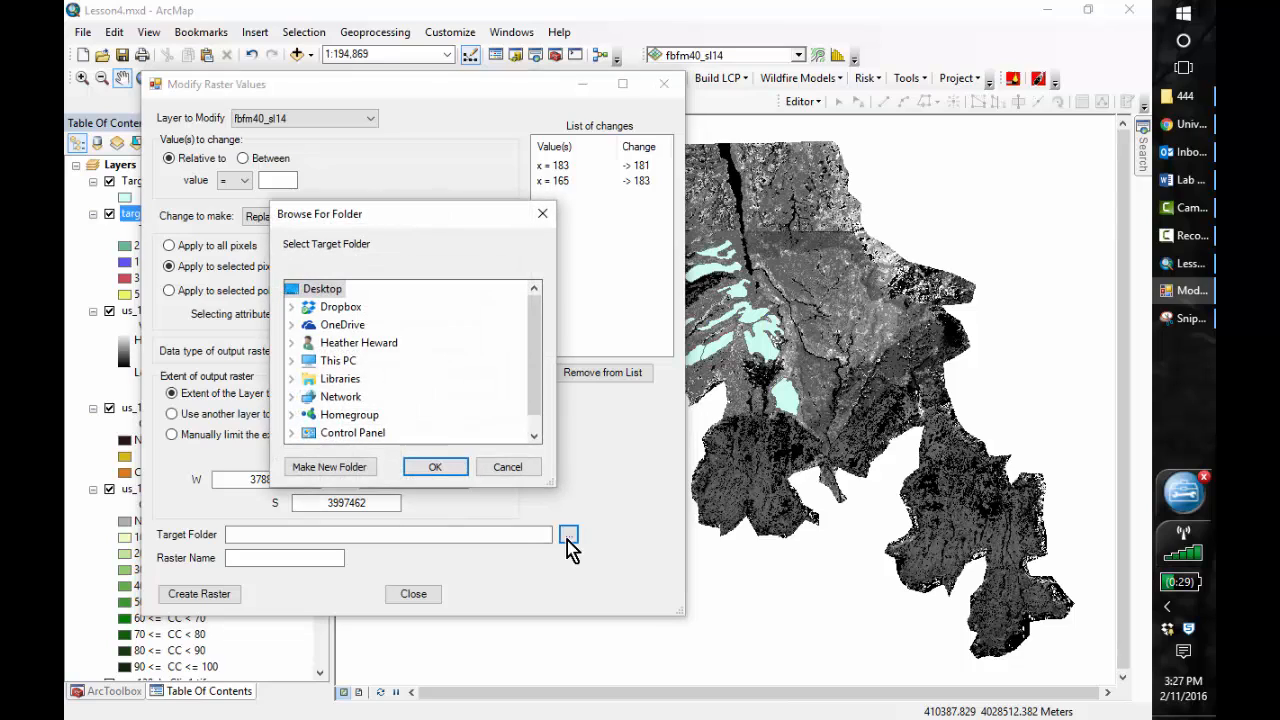
{"action": "left_click", "coordinate": [292, 361]}
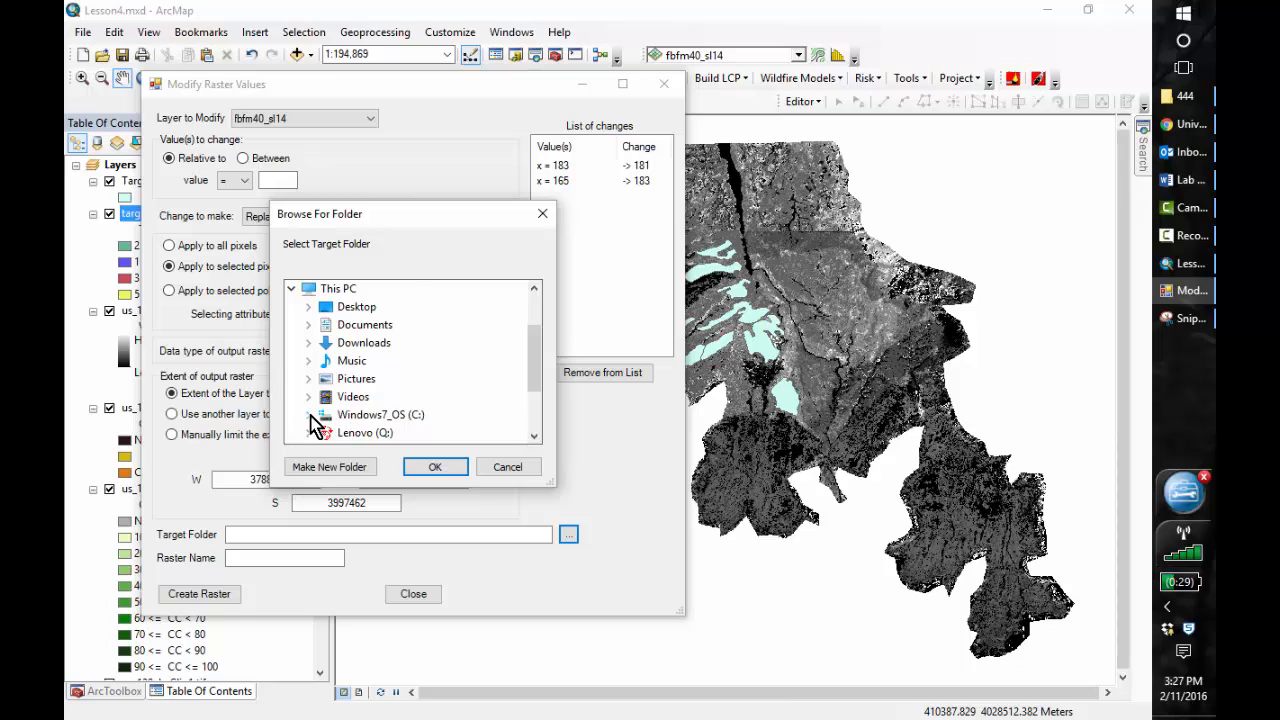
{"action": "left_click", "coordinate": [311, 415]}
{"action": "left_click", "coordinate": [325, 306]}
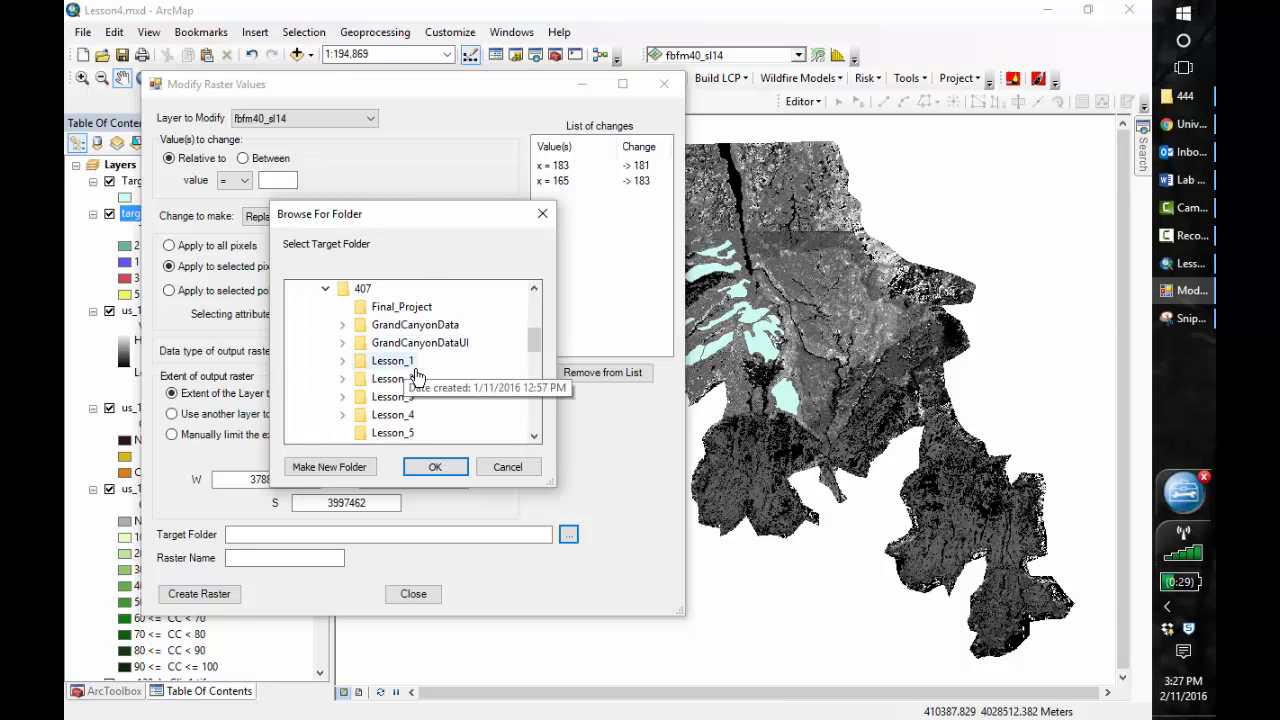
{"action": "double_click", "coordinate": [395, 414]}
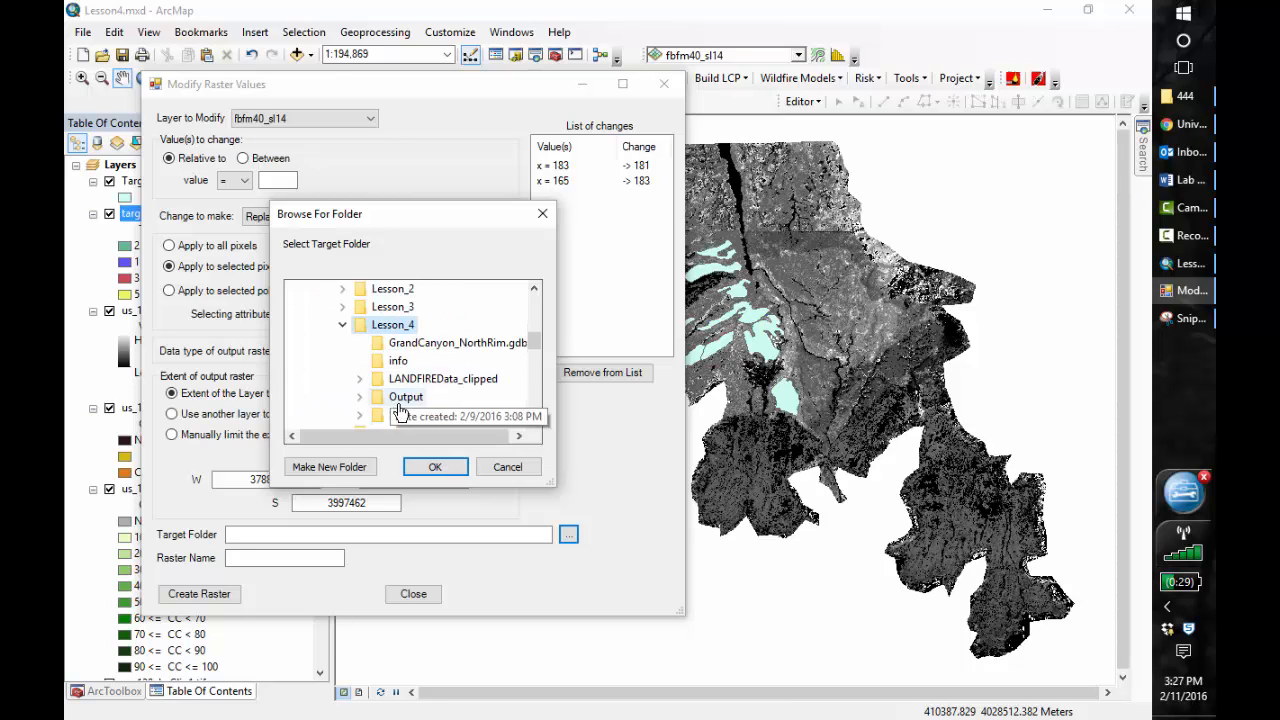
{"action": "double_click", "coordinate": [401, 415]}
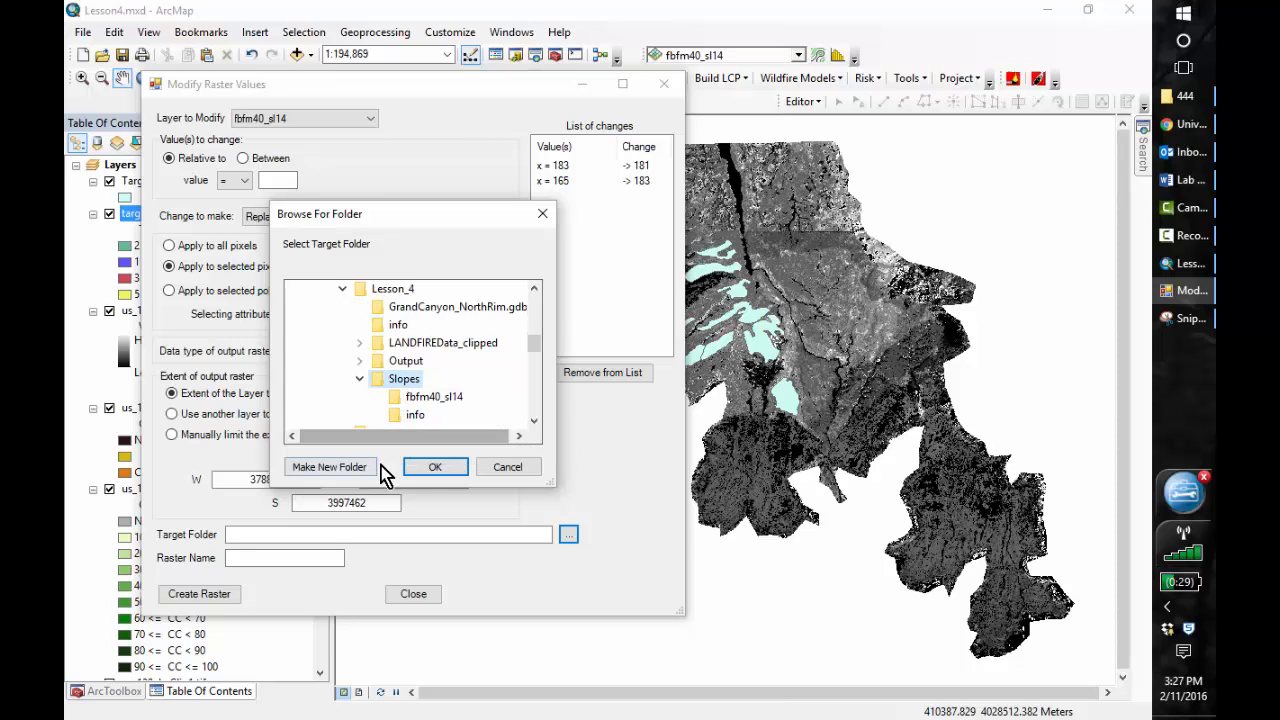
{"action": "left_click", "coordinate": [430, 467]}
- Name the modified raster fbfm40_targ, create it, and close the Modify Raster Values tool
{"action": "left_click", "coordinate": [327, 556]}
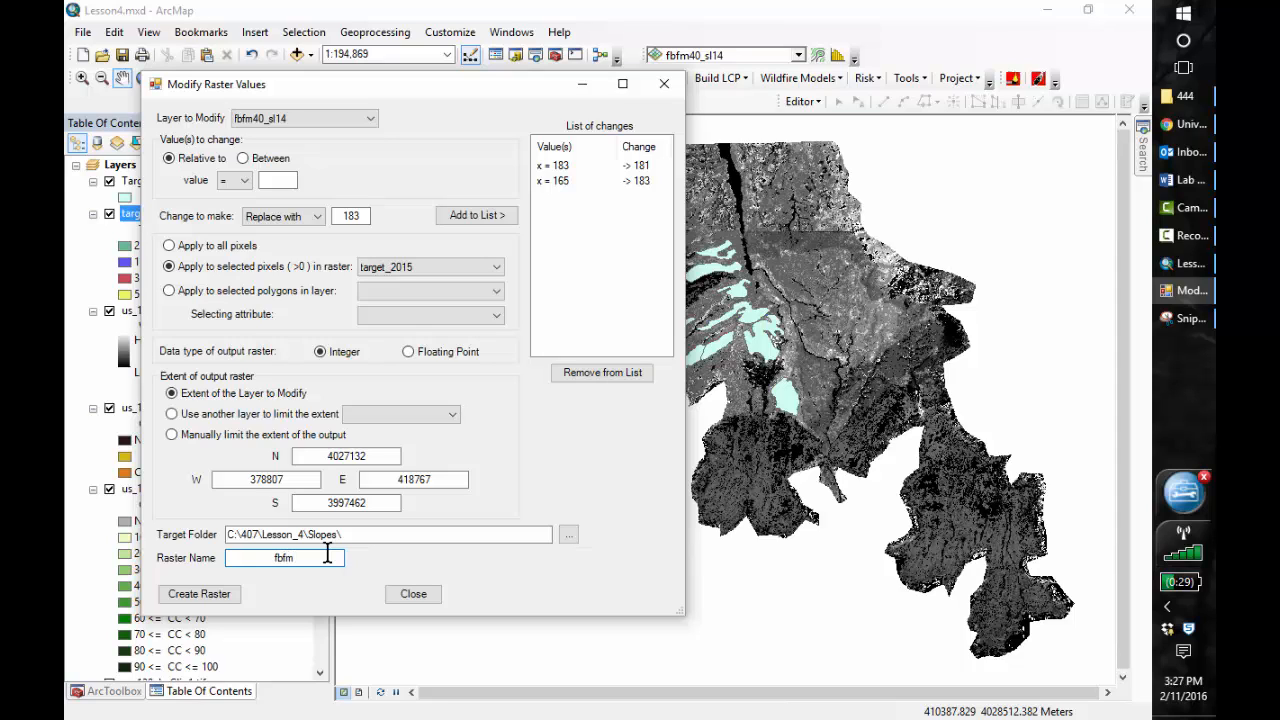
{"action": "type", "text": "fbfm40_targ"}
{"action": "left_click", "coordinate": [214, 602]}
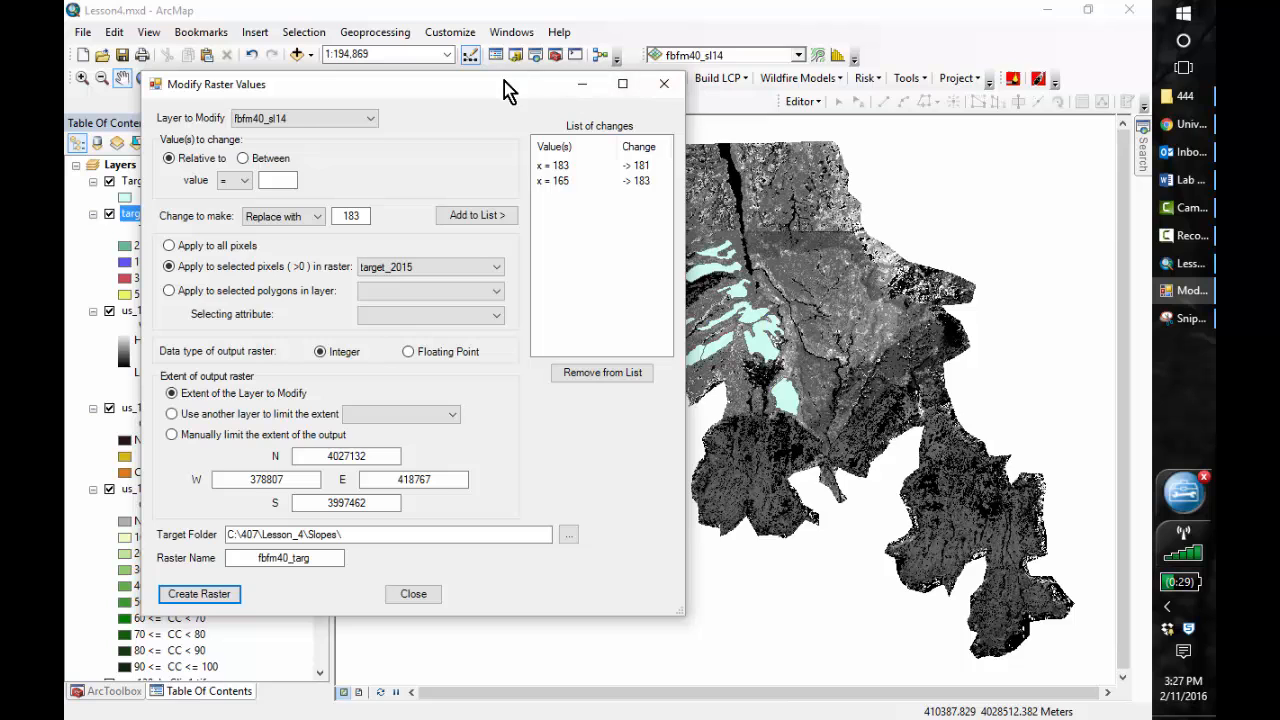
{"action": "left_click_drag", "start_coordinate": [557, 98], "coordinate": [766, 116]}
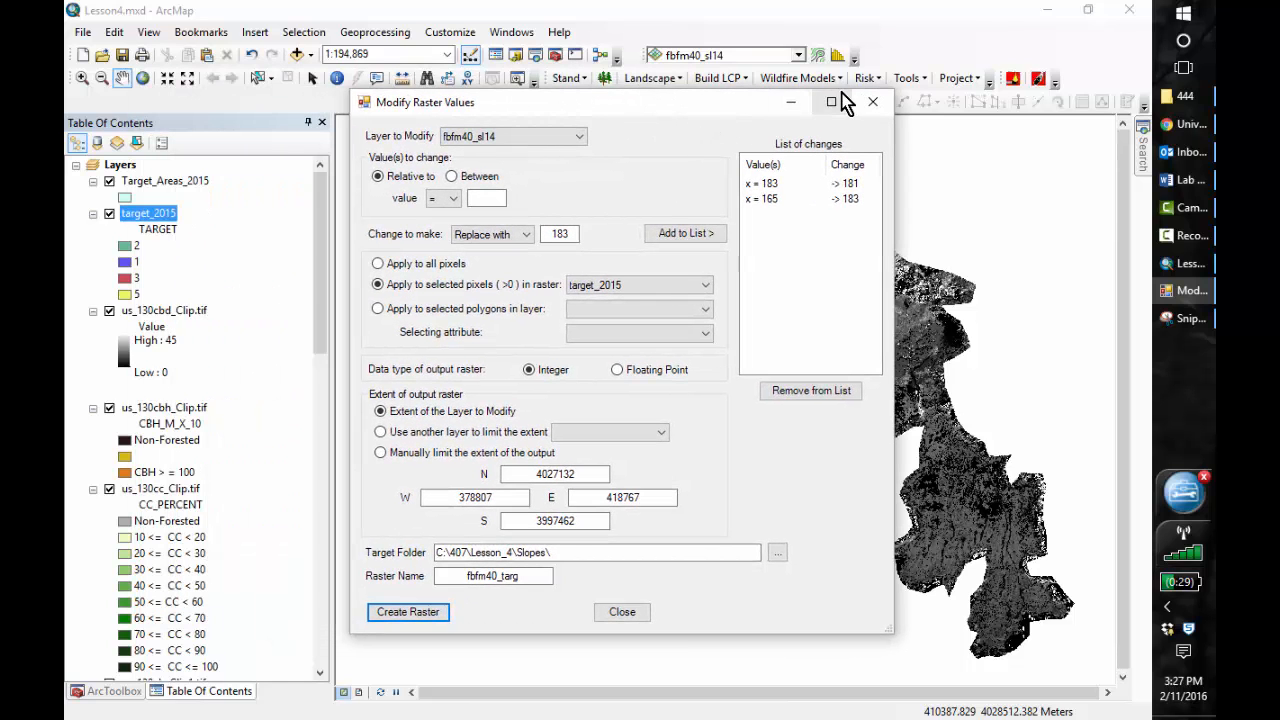
{"action": "left_click", "coordinate": [873, 102]}
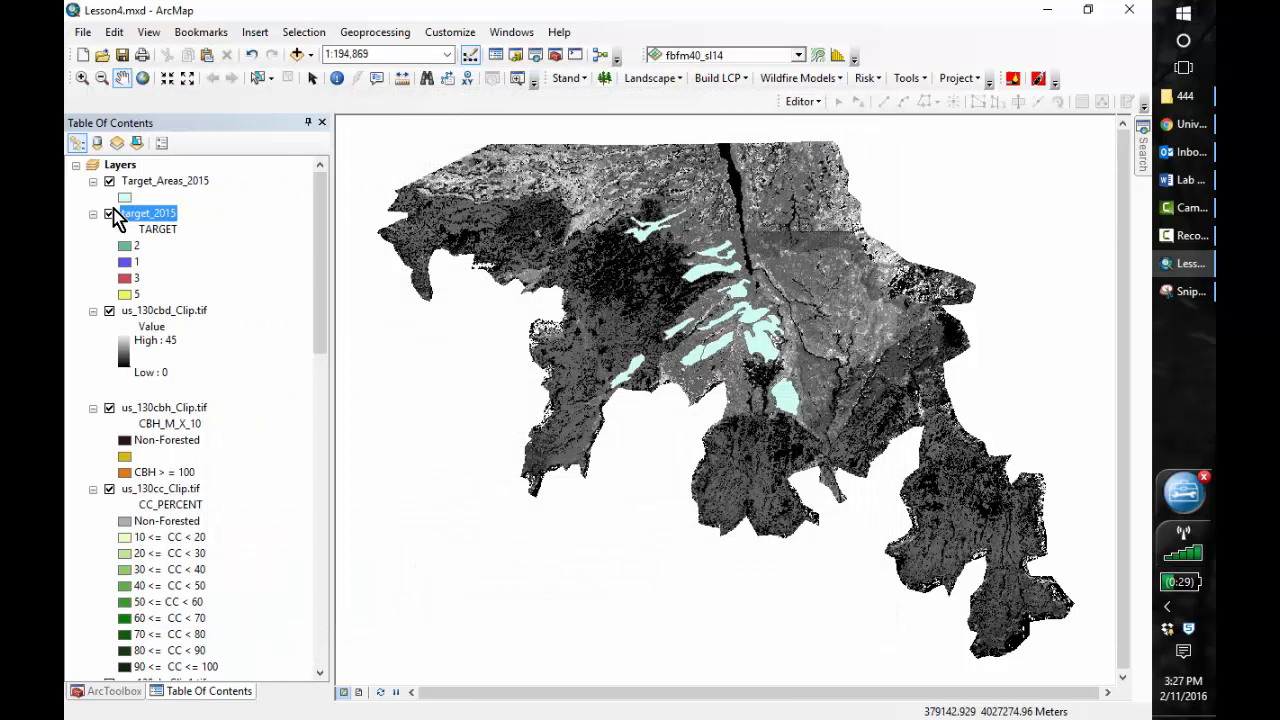
- Turn off and collapse all layers in the table of contents
{"action": "left_click_drag", "start_coordinate": [312, 279], "coordinate": [306, 211]}
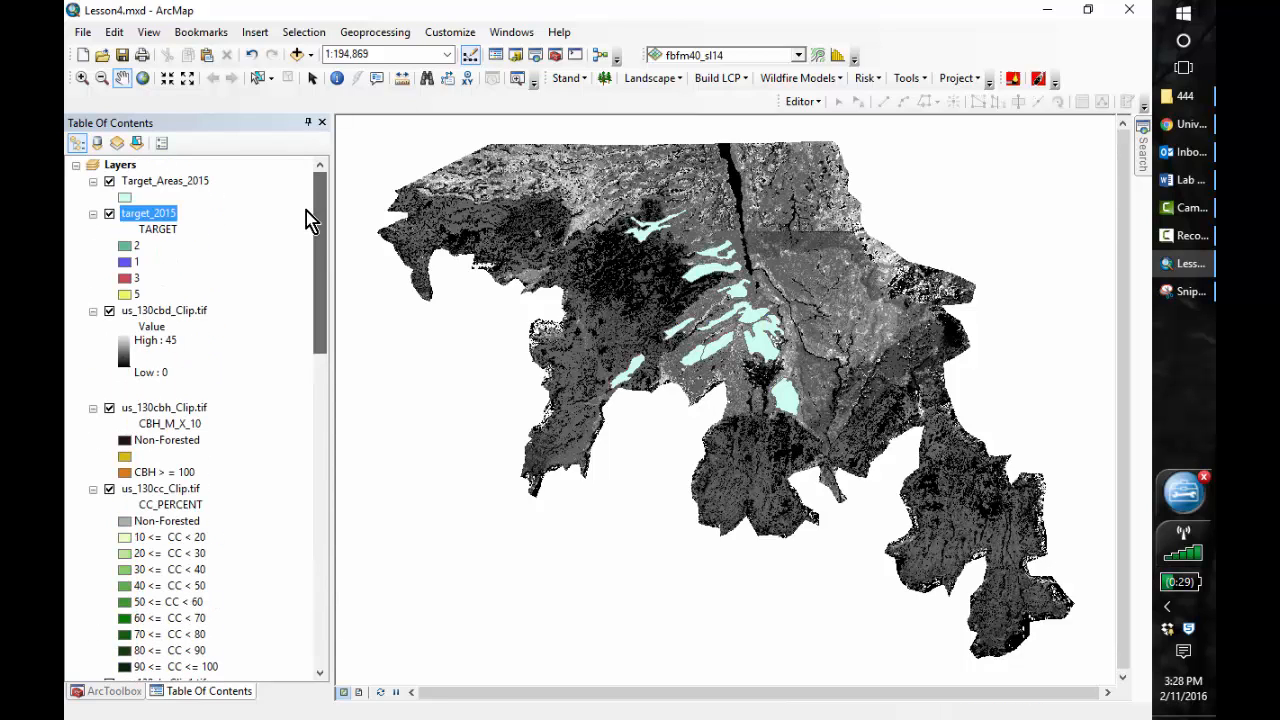
{"action": "left_click", "coordinate": [109, 213], "text": "ctrl"}
{"action": "left_click", "coordinate": [93, 213], "text": "ctrl"}
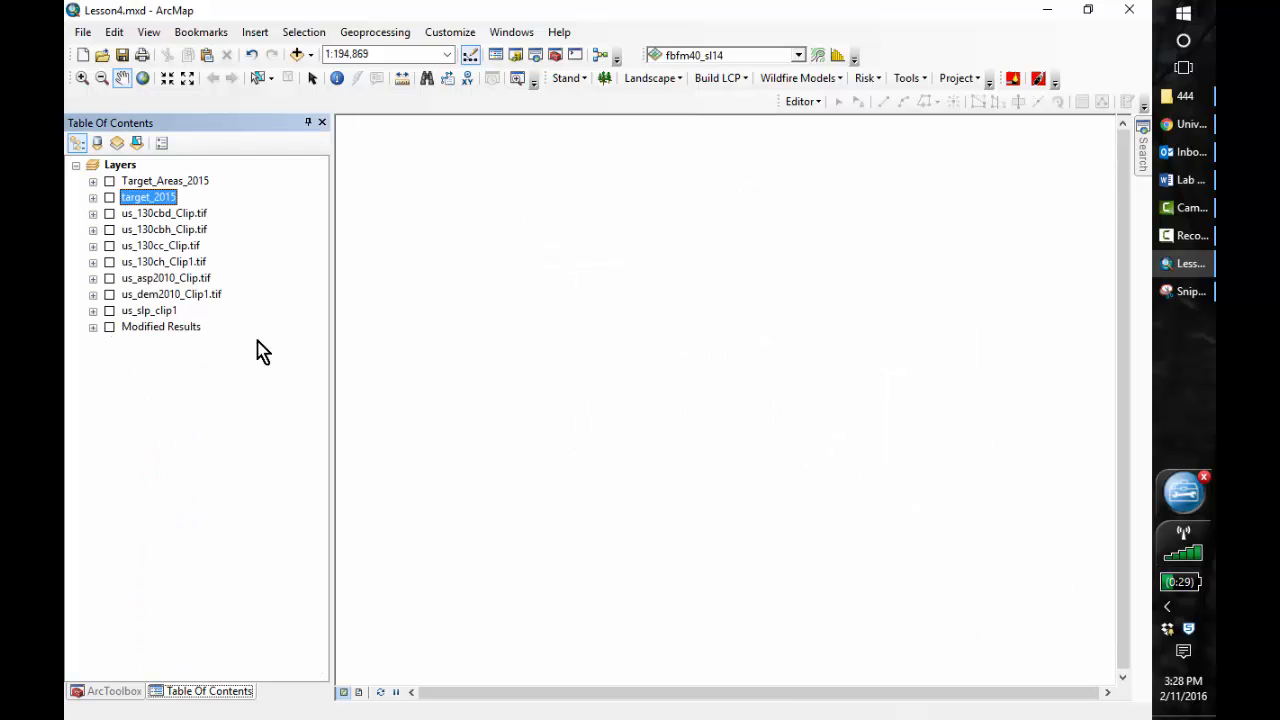
- Expand and turn on the Modified Results group, and hide fbfm40_sl14 so that only fbfm40_targ is drawn
{"action": "left_click", "coordinate": [92, 327]}
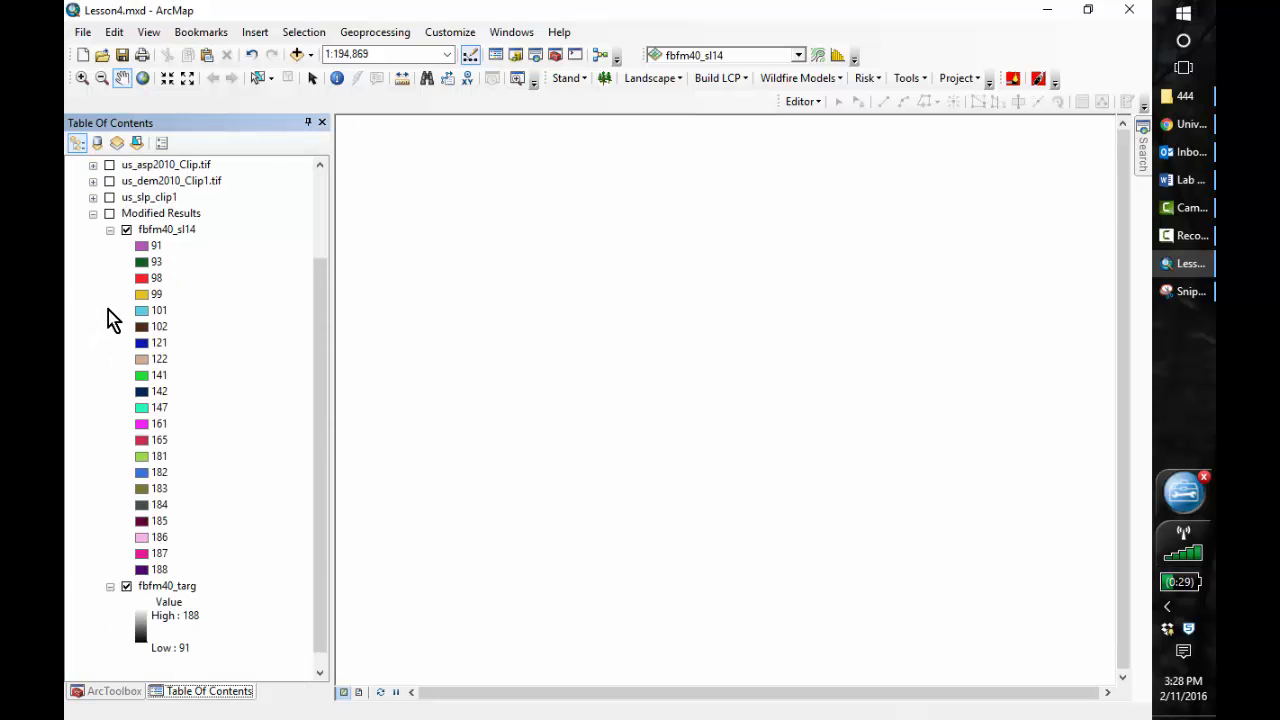
{"action": "left_click", "coordinate": [109, 213]}
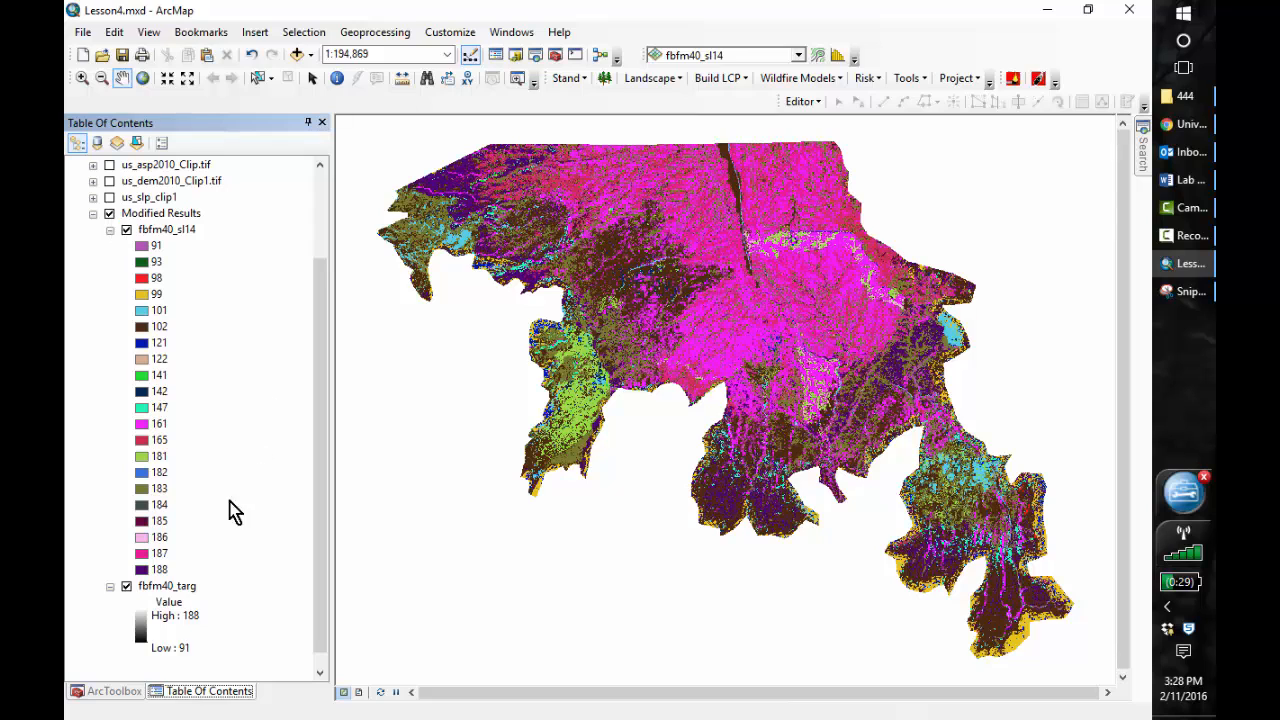
{"action": "left_click", "coordinate": [126, 229]}
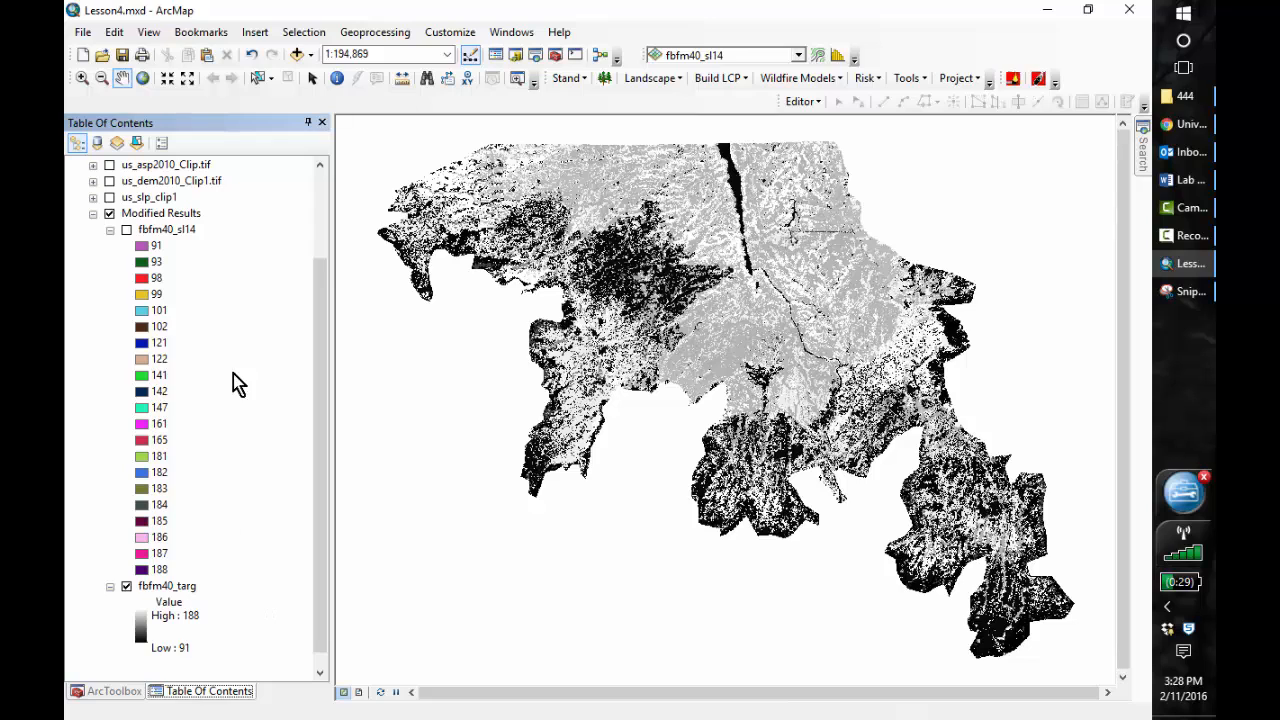
- Start building an LCP from raster data, with us_dem2010_Clip1.tif as elevation, us_slp_clip1 as slope and us_asp2010_Clip.tif as aspect
{"action": "left_click", "coordinate": [734, 84]}
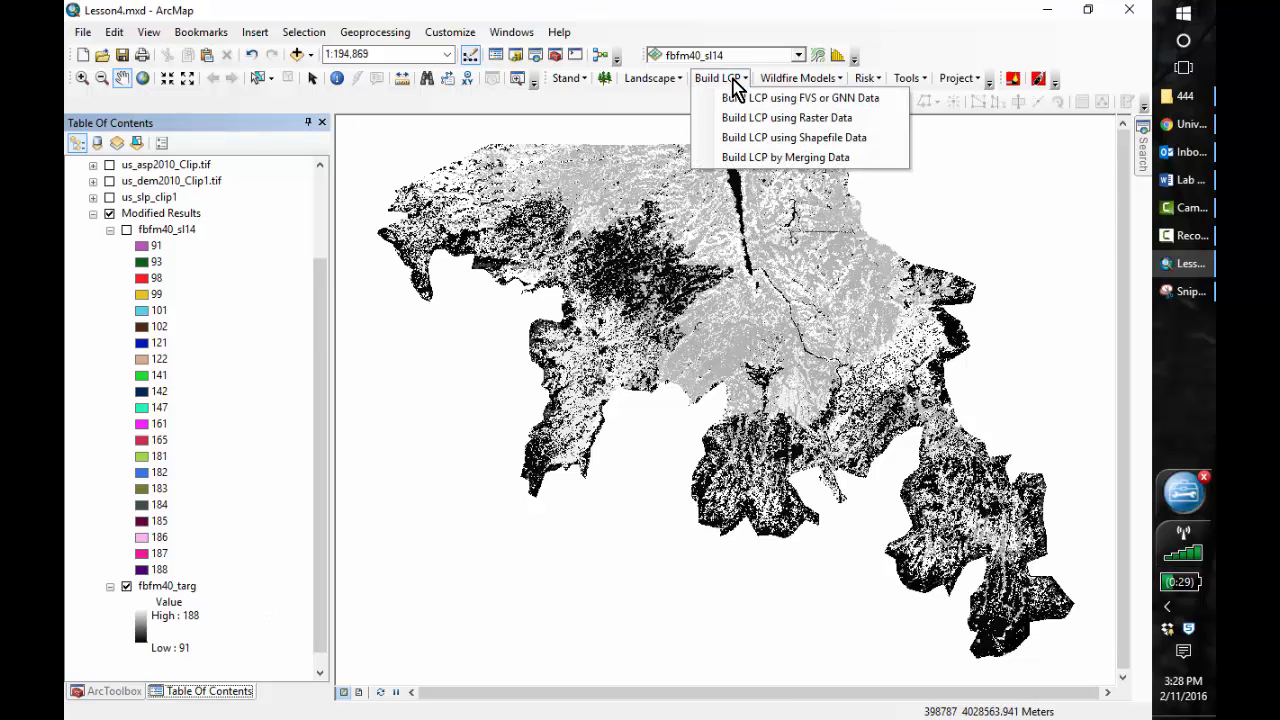
{"action": "left_click", "coordinate": [763, 119]}
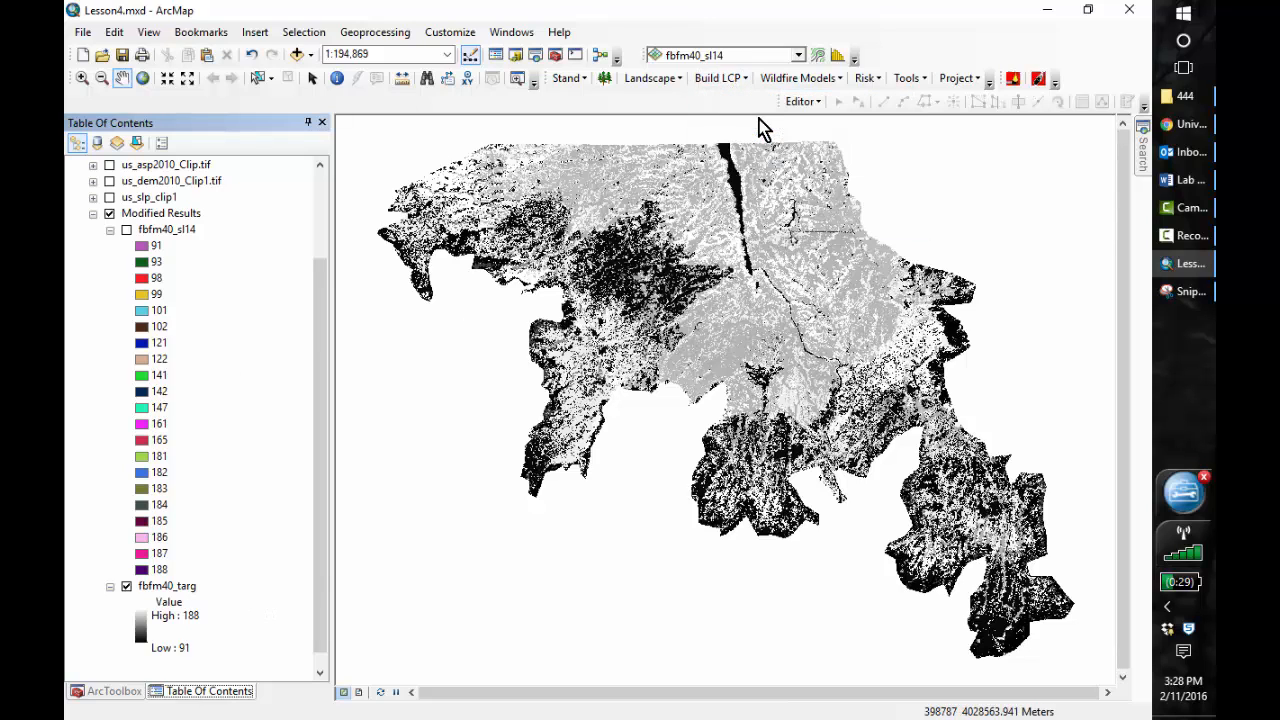
{"action": "left_click", "coordinate": [400, 212]}
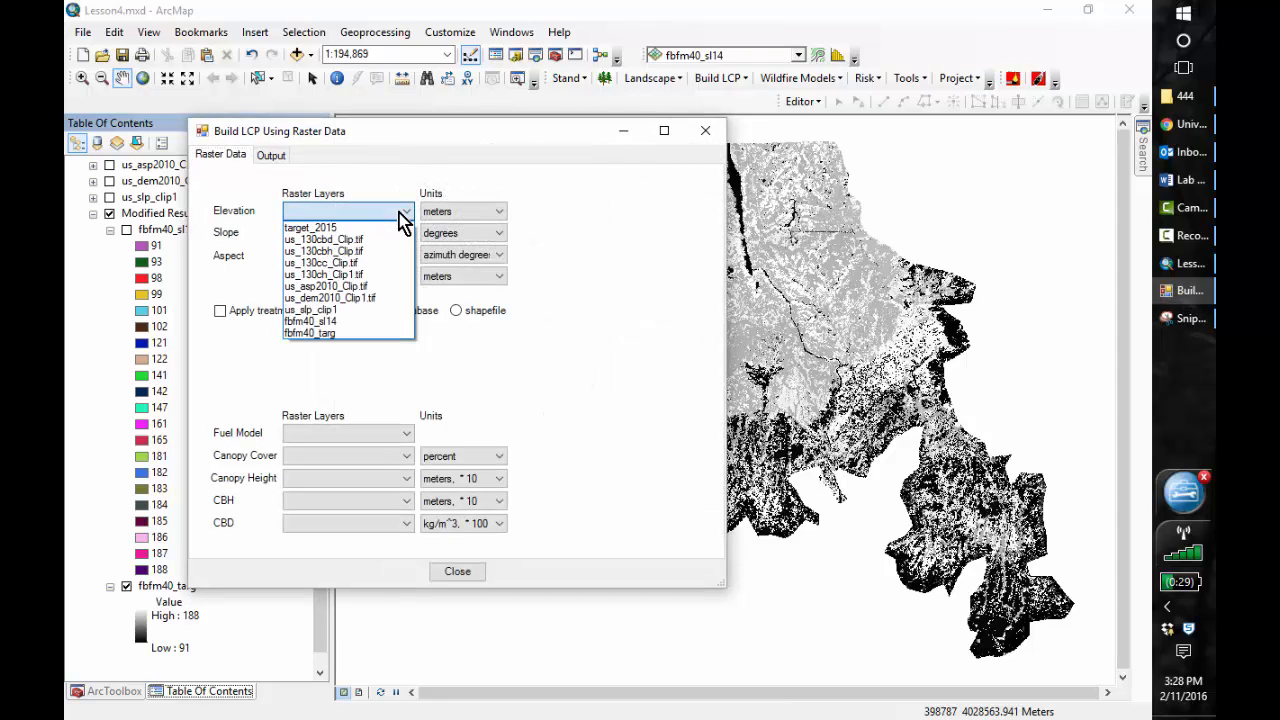
{"action": "left_click", "coordinate": [349, 298]}
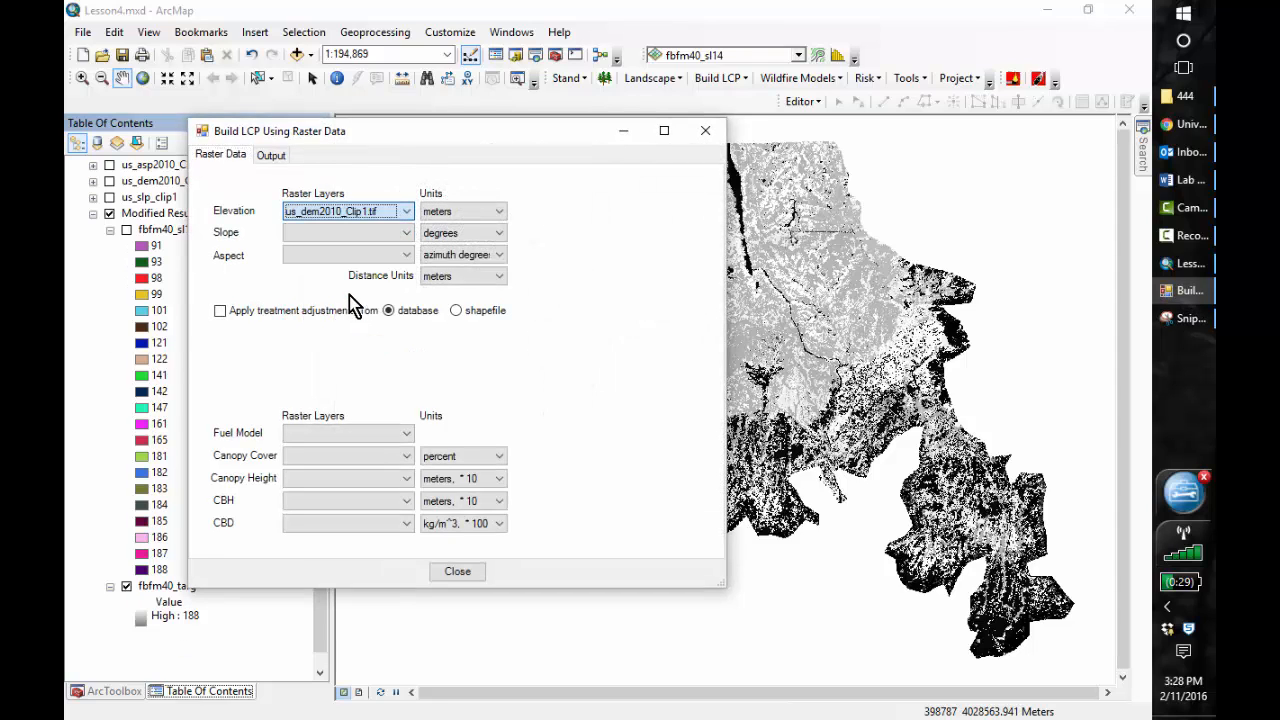
{"action": "left_click", "coordinate": [406, 230]}
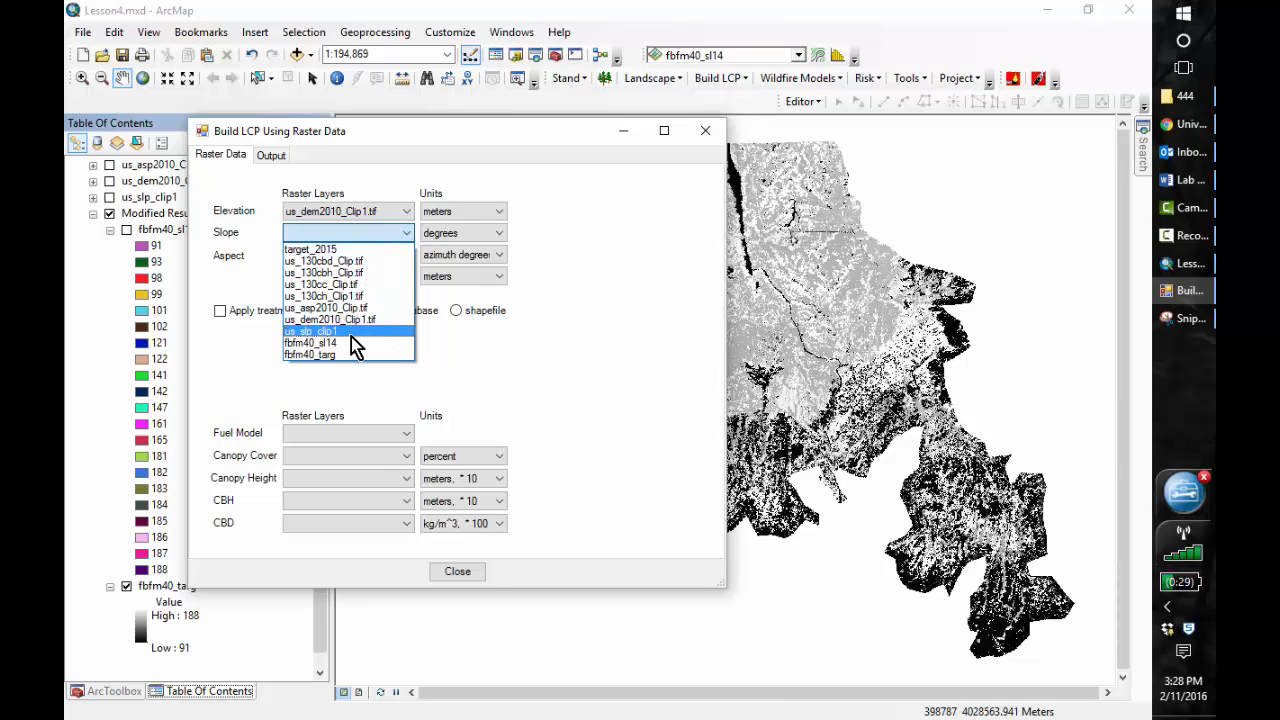
{"action": "left_click", "coordinate": [351, 336]}
{"action": "left_click", "coordinate": [397, 256]}
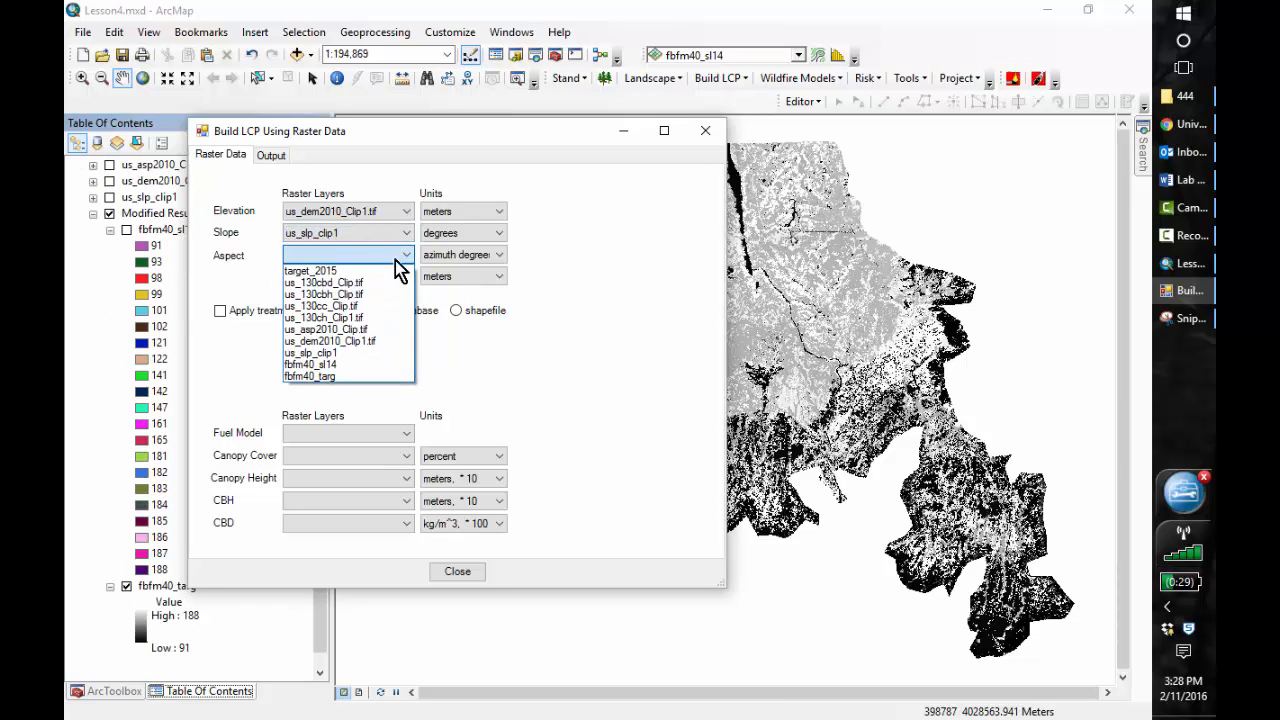
{"action": "left_click", "coordinate": [361, 331]}
- Assign fbfm40_targ as the fuel model, us_130cc_Clip.tif as canopy cover and us_130ch_Clip1.tif as canopy height
{"action": "left_click", "coordinate": [408, 434]}
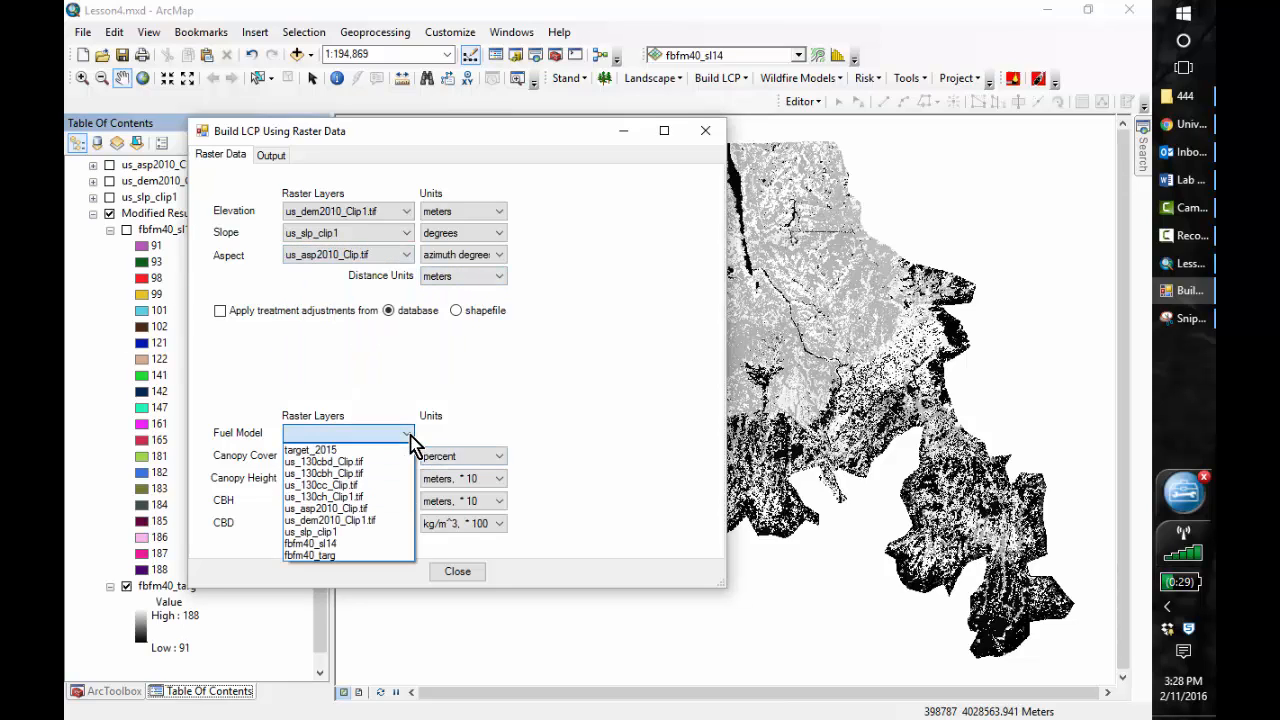
{"action": "left_click", "coordinate": [375, 556]}
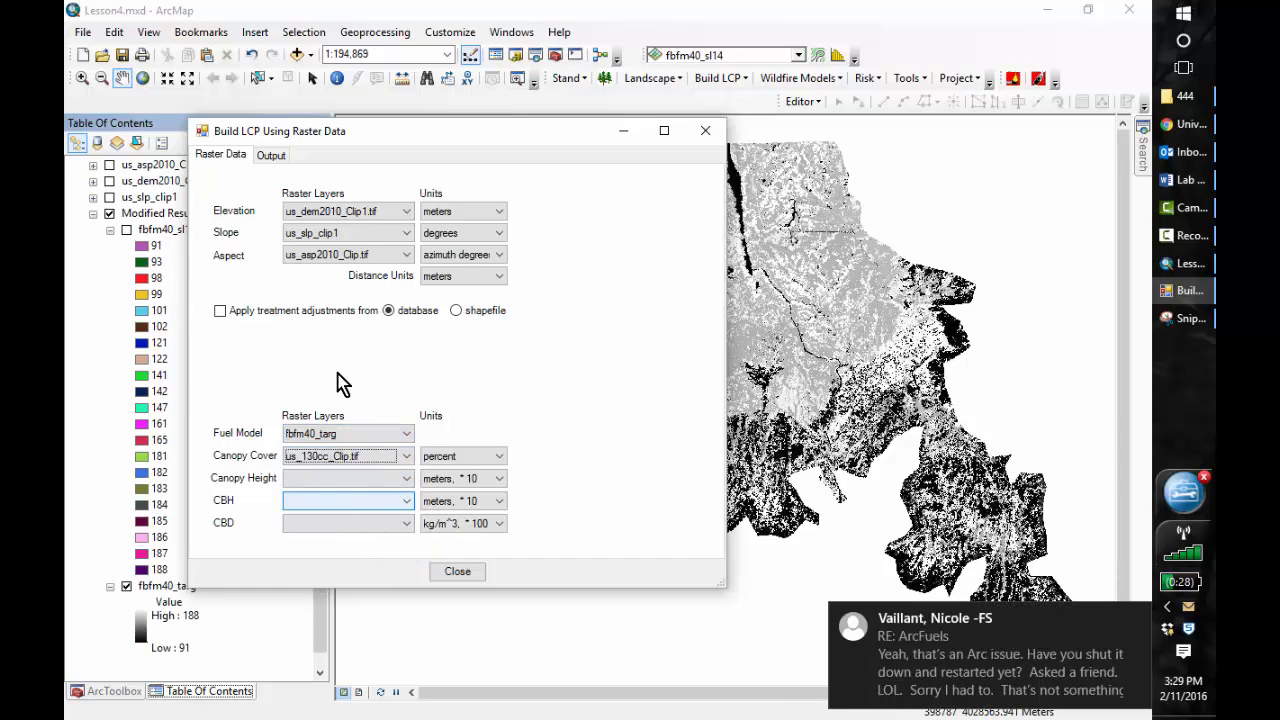
{"action": "left_click", "coordinate": [404, 477]}
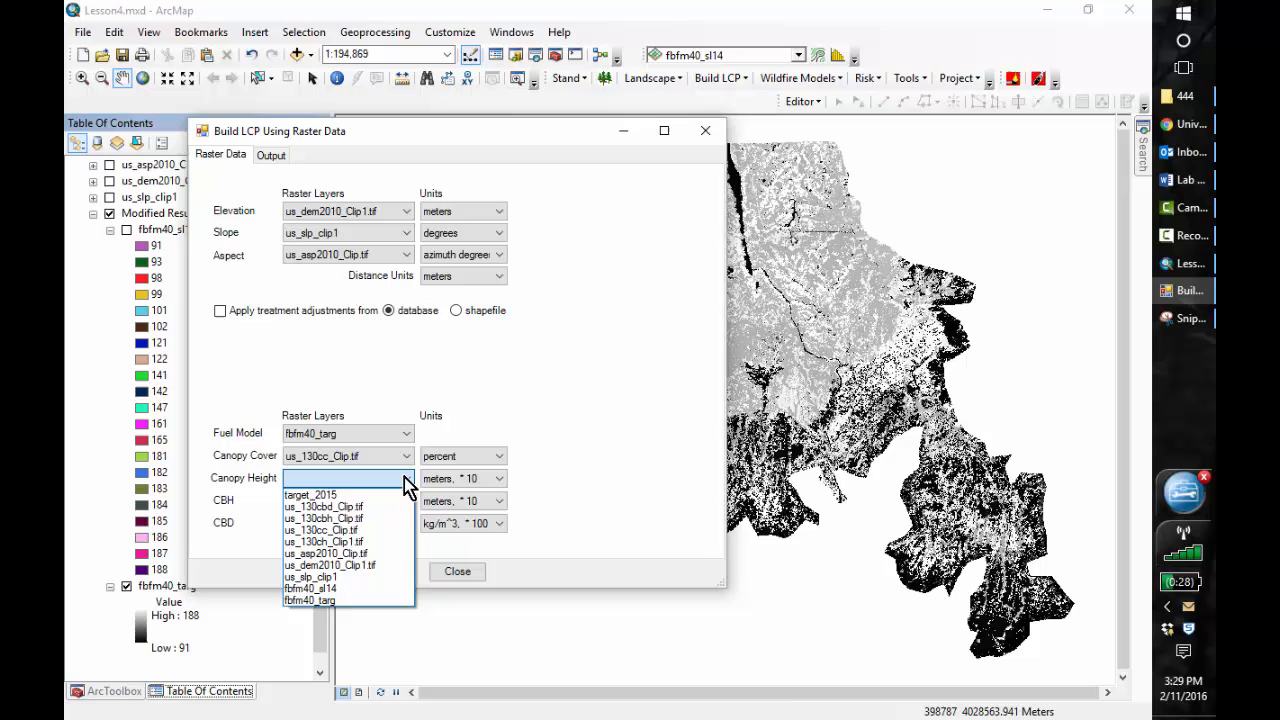
{"action": "left_click", "coordinate": [377, 540]}
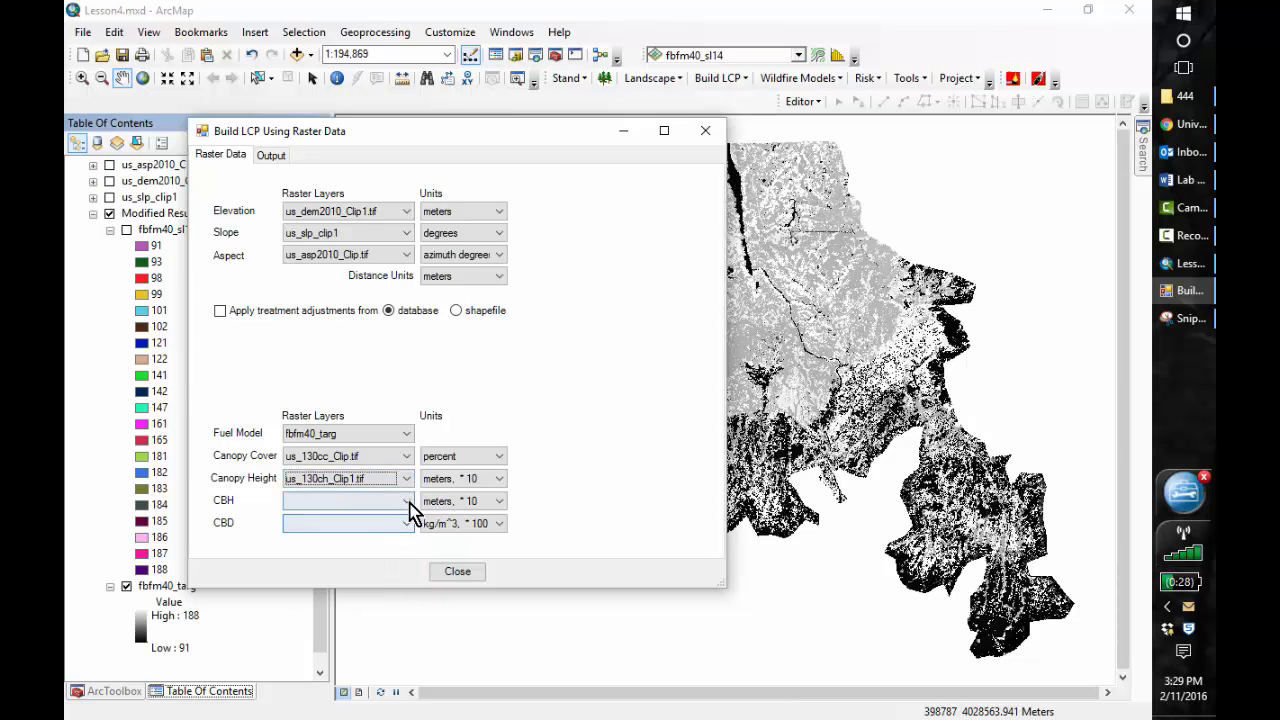
- Assign us_130cbh_Clip.tif as the canopy base height (CBH) layer and us_130cbd_Clip.tif as the canopy bulk density (CBD) layer
{"action": "left_click", "coordinate": [407, 501]}
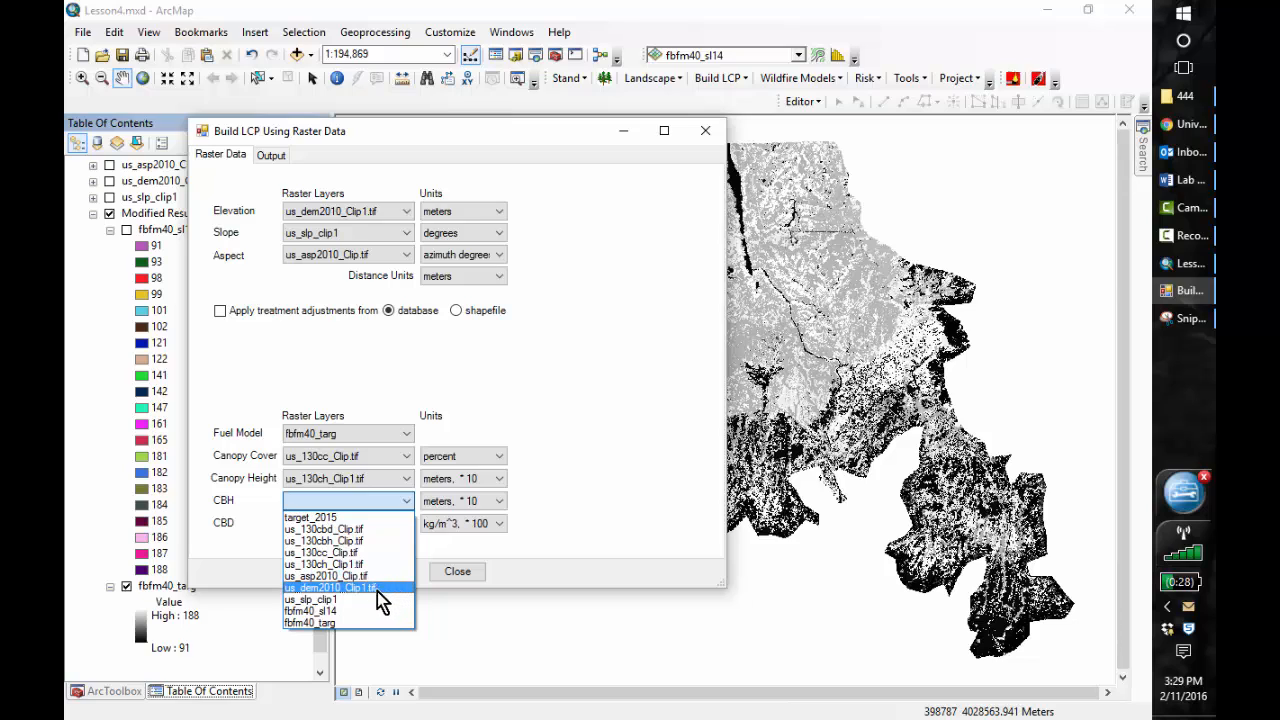
{"action": "left_click", "coordinate": [358, 541]}
{"action": "left_click", "coordinate": [405, 524]}
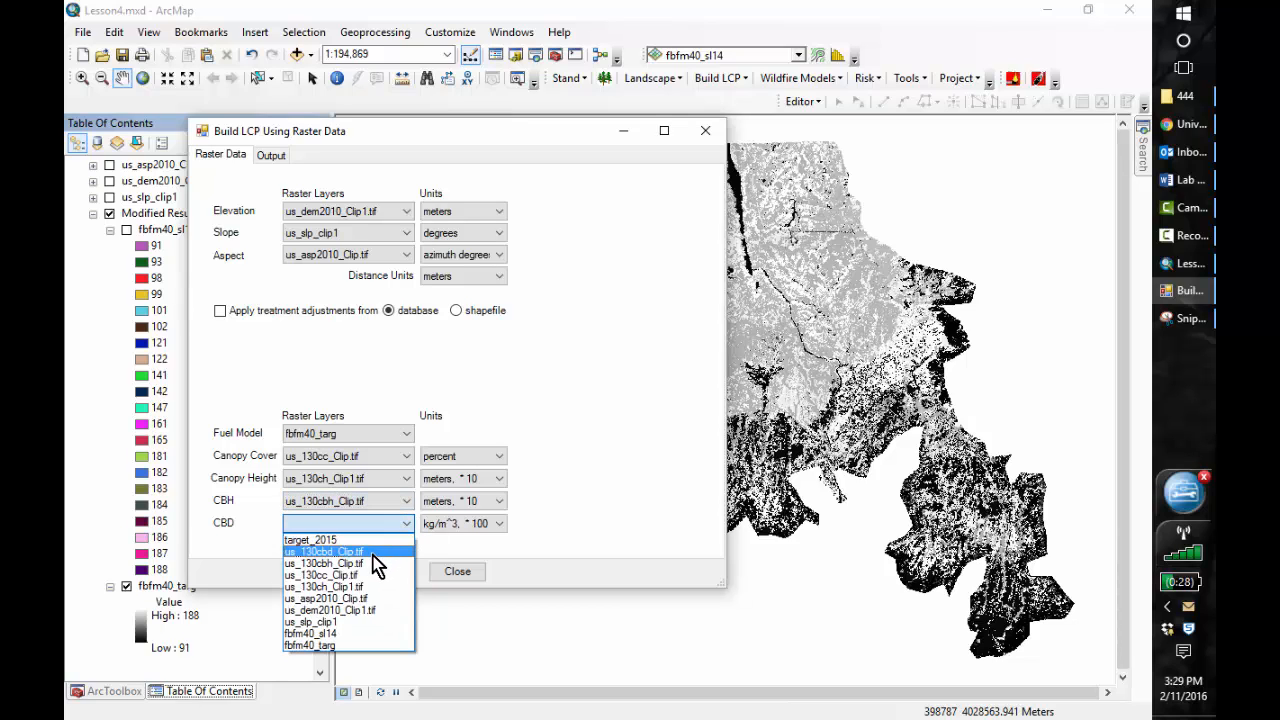
{"action": "left_click", "coordinate": [368, 554]}
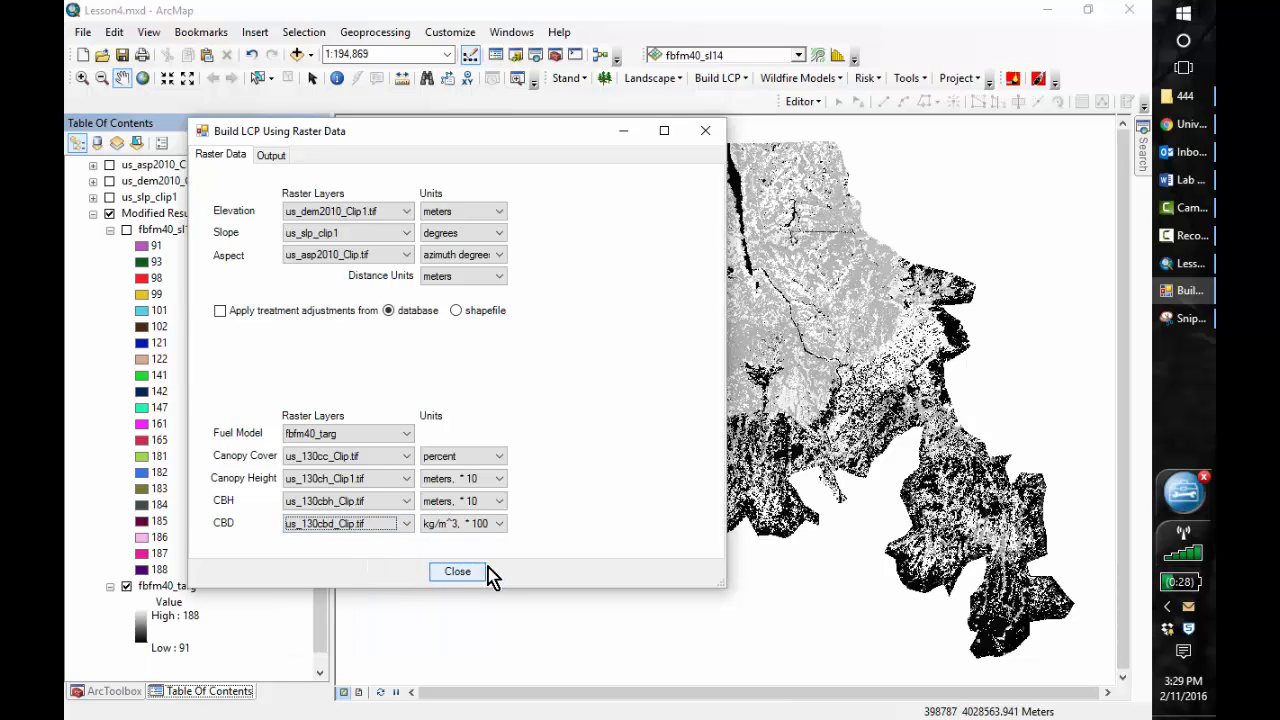
- Choose C:\407\Lesson_4\Slopes as the folder for the LCP output file
{"action": "left_click", "coordinate": [270, 156]}
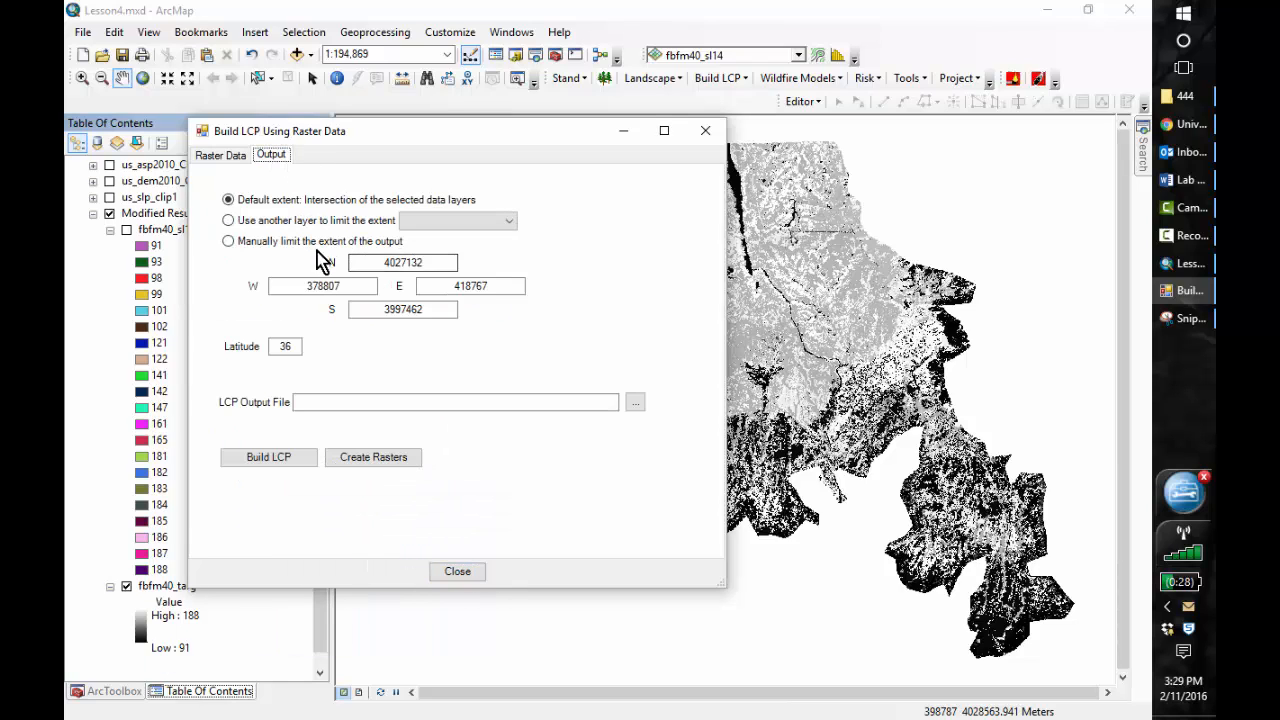
{"action": "left_click", "coordinate": [636, 403]}
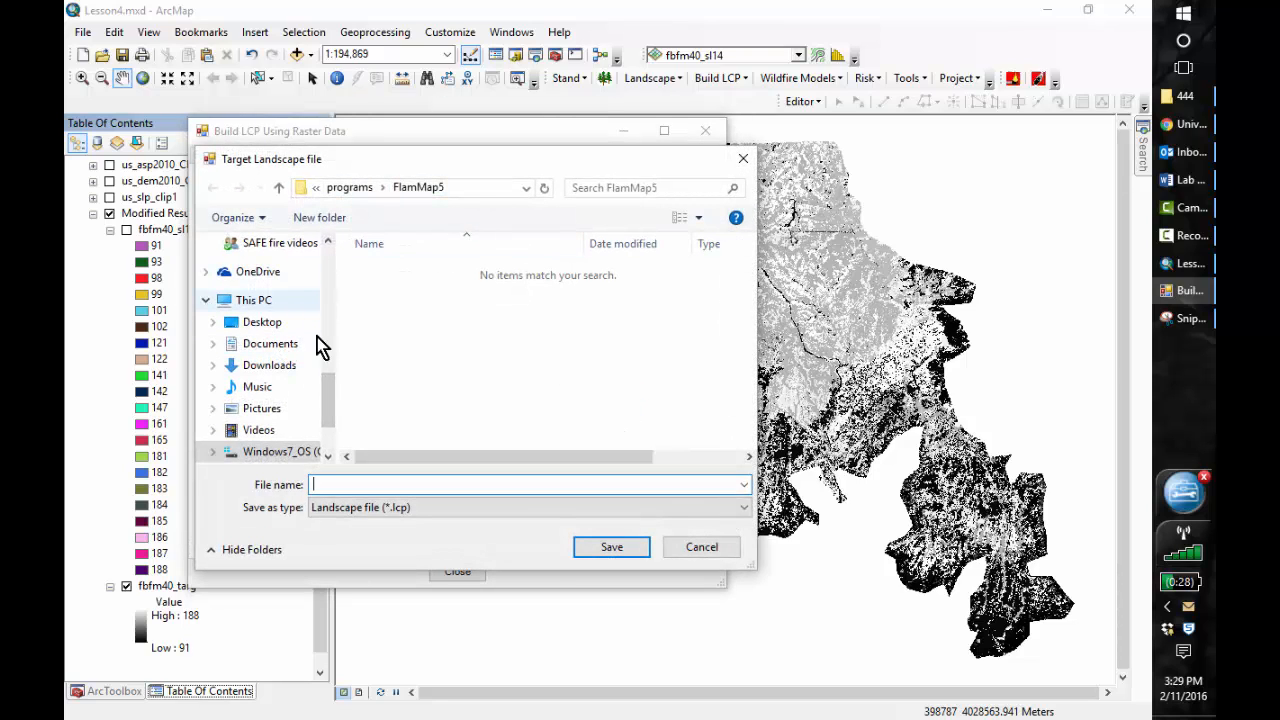
{"action": "left_click_drag", "start_coordinate": [331, 423], "coordinate": [332, 438]}
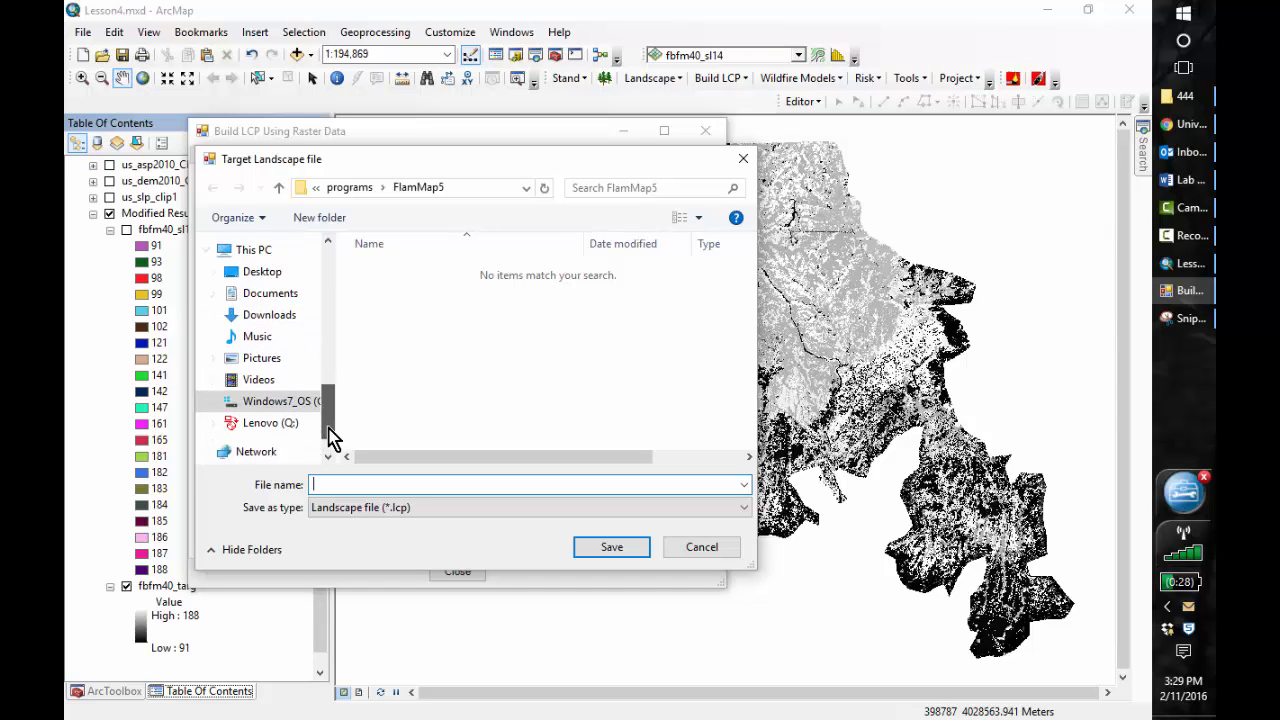
{"action": "left_click", "coordinate": [278, 371]}
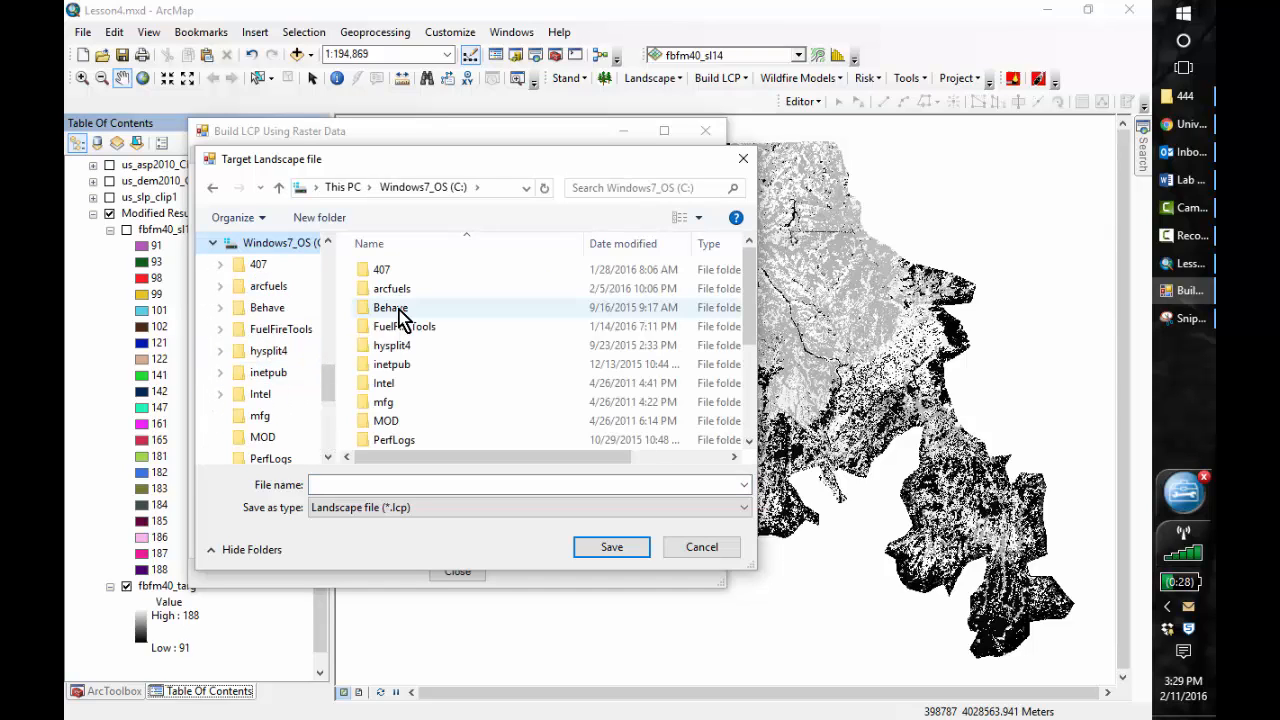
{"action": "double_click", "coordinate": [364, 270]}
{"action": "left_click", "coordinate": [380, 388]}
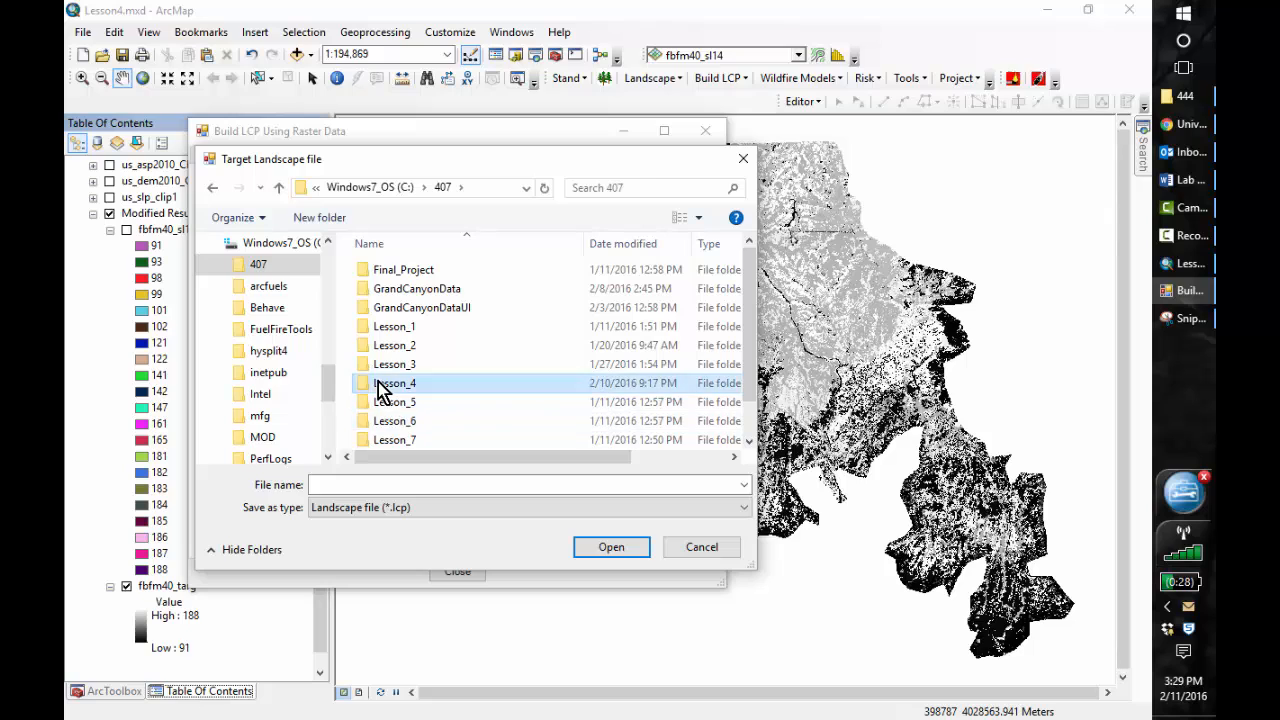
{"action": "double_click", "coordinate": [380, 388]}
{"action": "left_click", "coordinate": [385, 350]}
{"action": "double_click", "coordinate": [385, 350]}
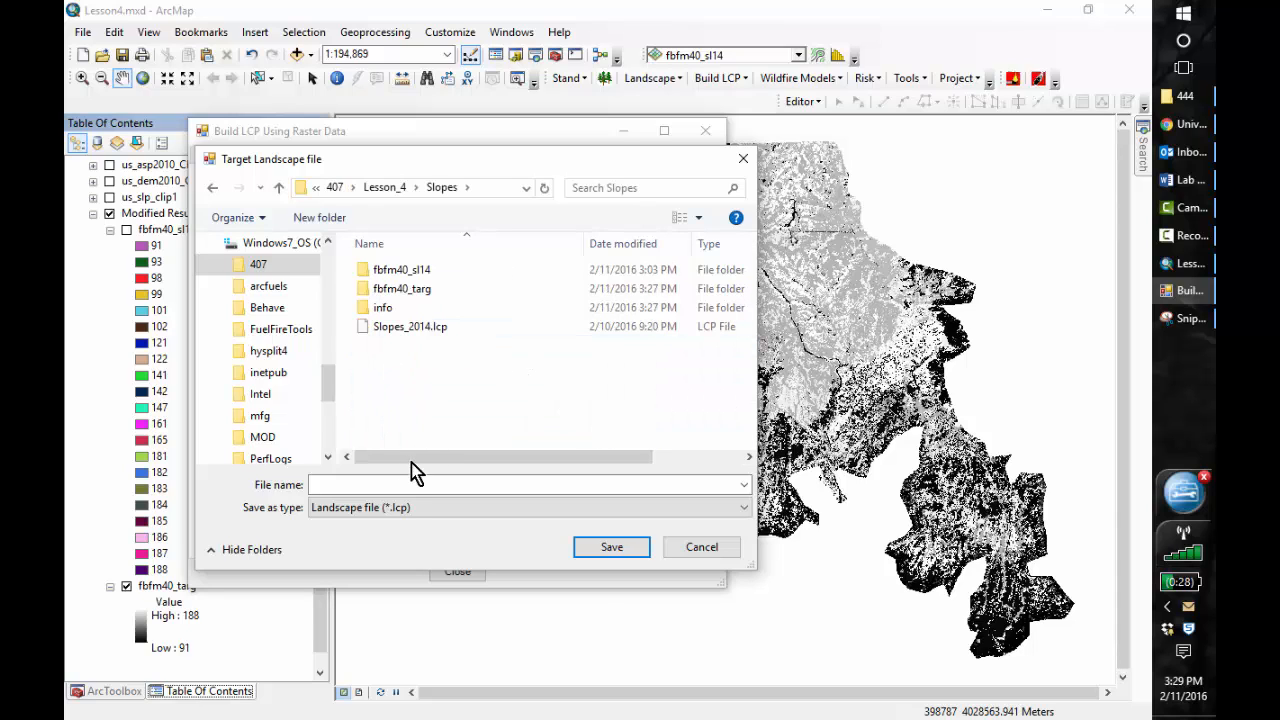
- Name the landscape output file Slopes_targetareas and save that file choice
{"action": "left_click", "coordinate": [402, 485]}
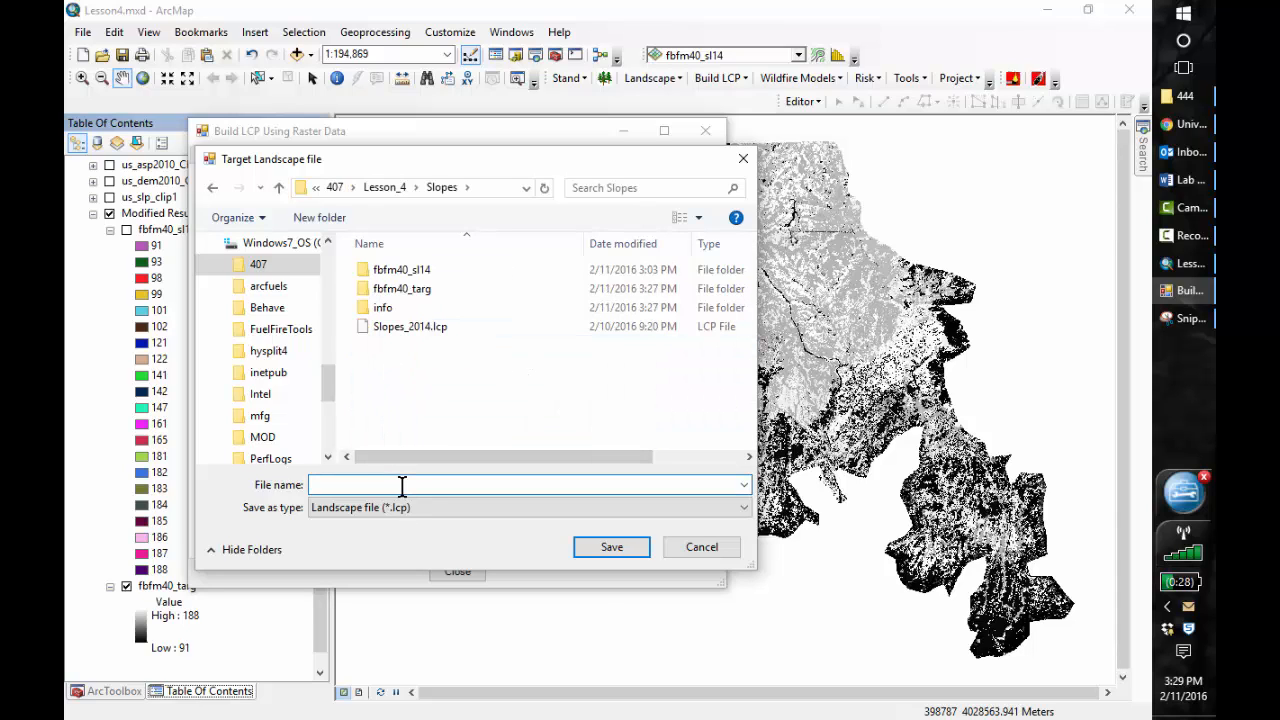
{"action": "type", "text": "Slopes"}
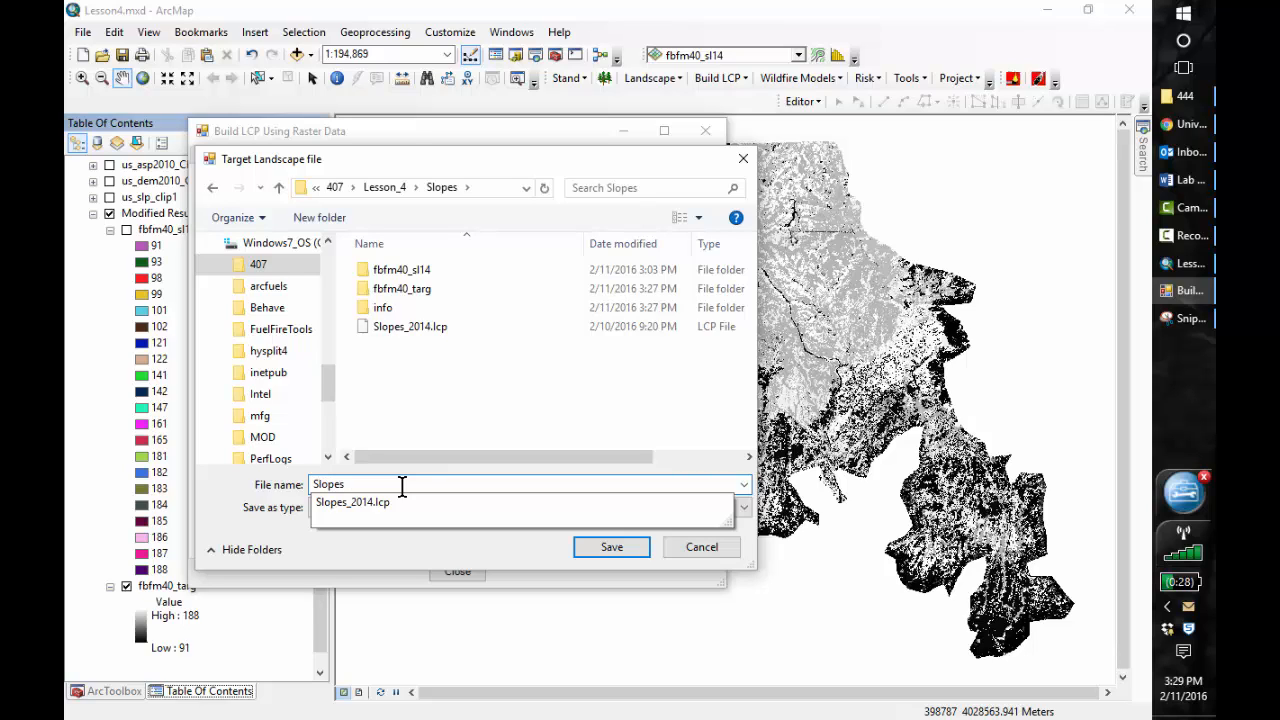
{"action": "type", "text": "_tarte"}
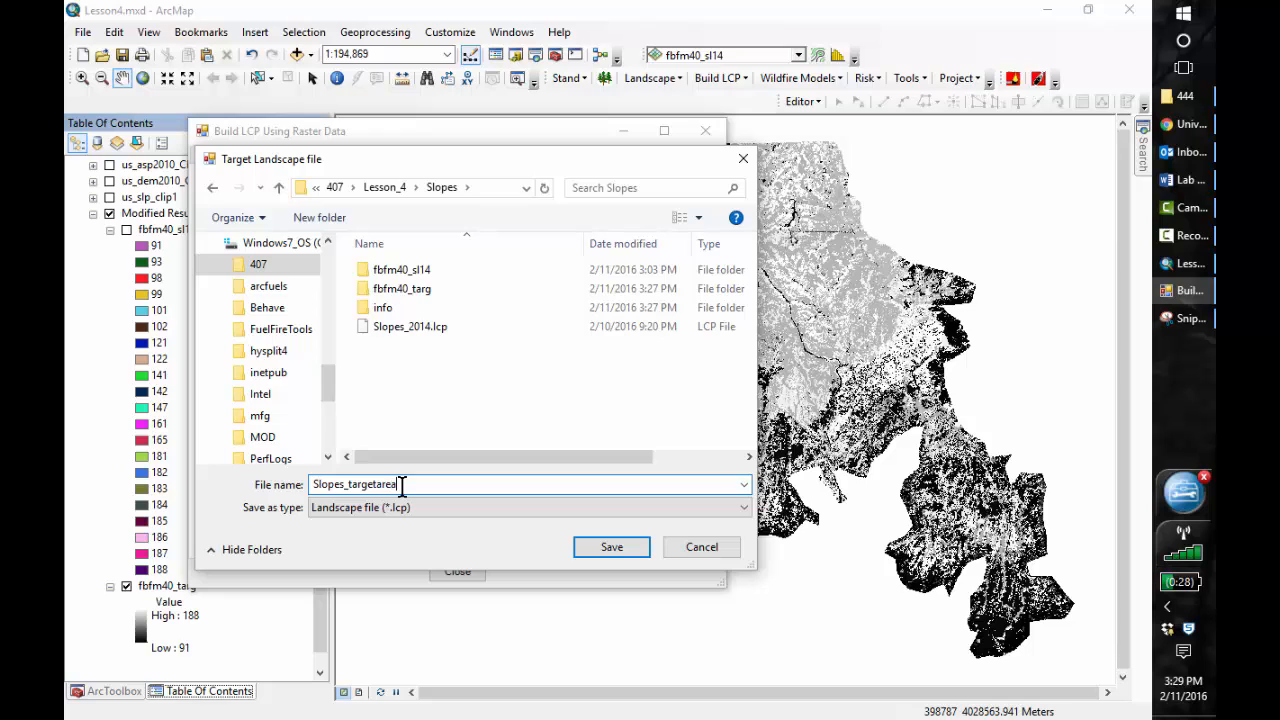
{"action": "left_click", "coordinate": [610, 550]}
{"action": "left_click", "coordinate": [612, 553]}
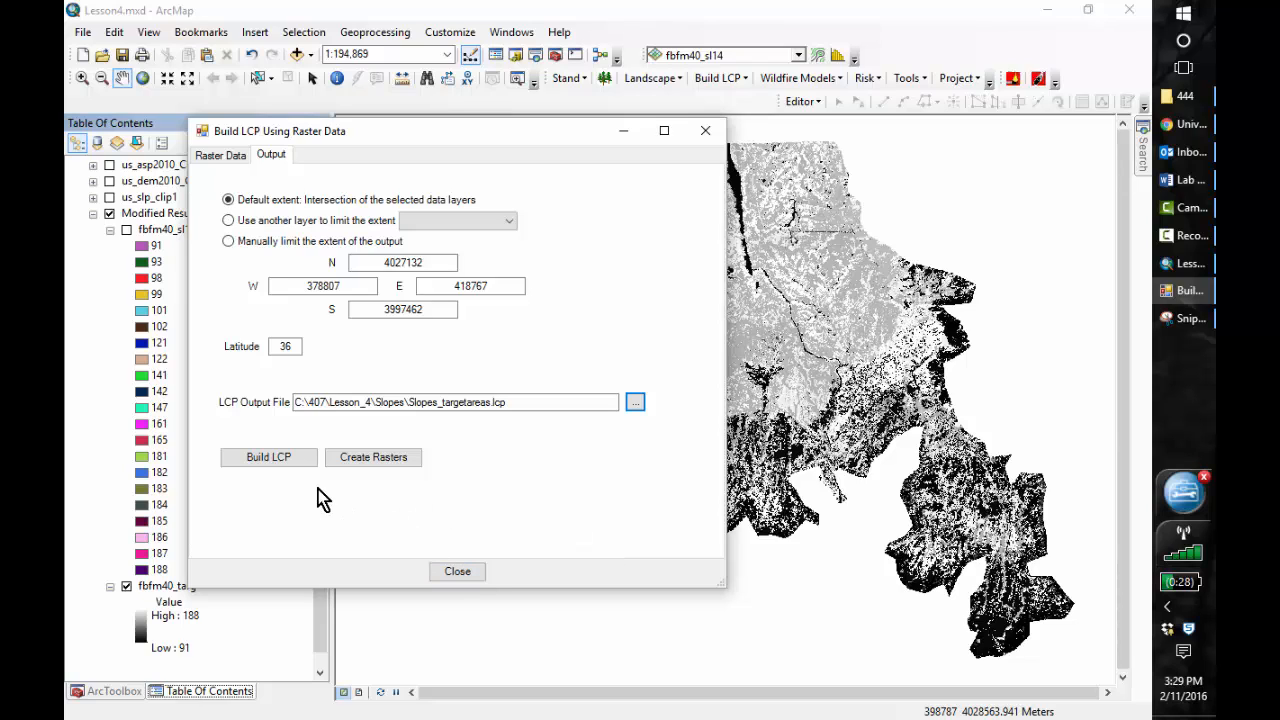
- Build the Slopes_targetareas.lcp landscape file and close the Build LCP tool
{"action": "left_click", "coordinate": [277, 466]}
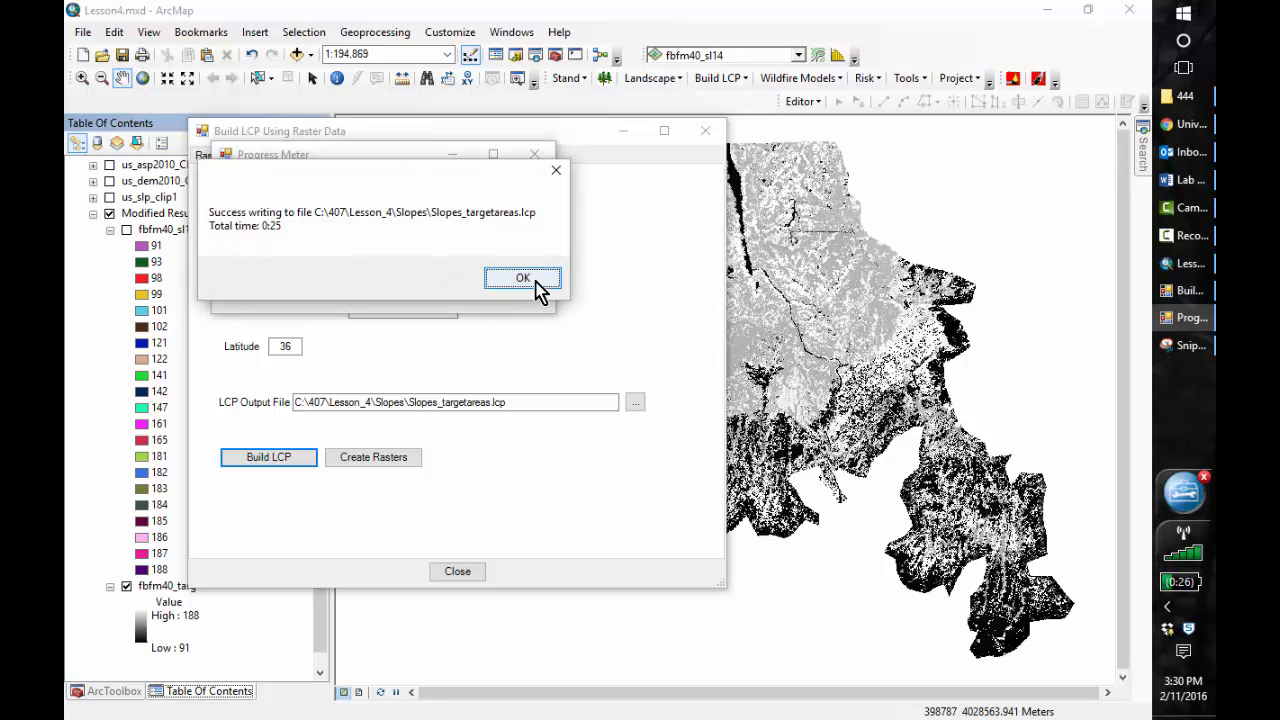
{"action": "left_click", "coordinate": [525, 278]}
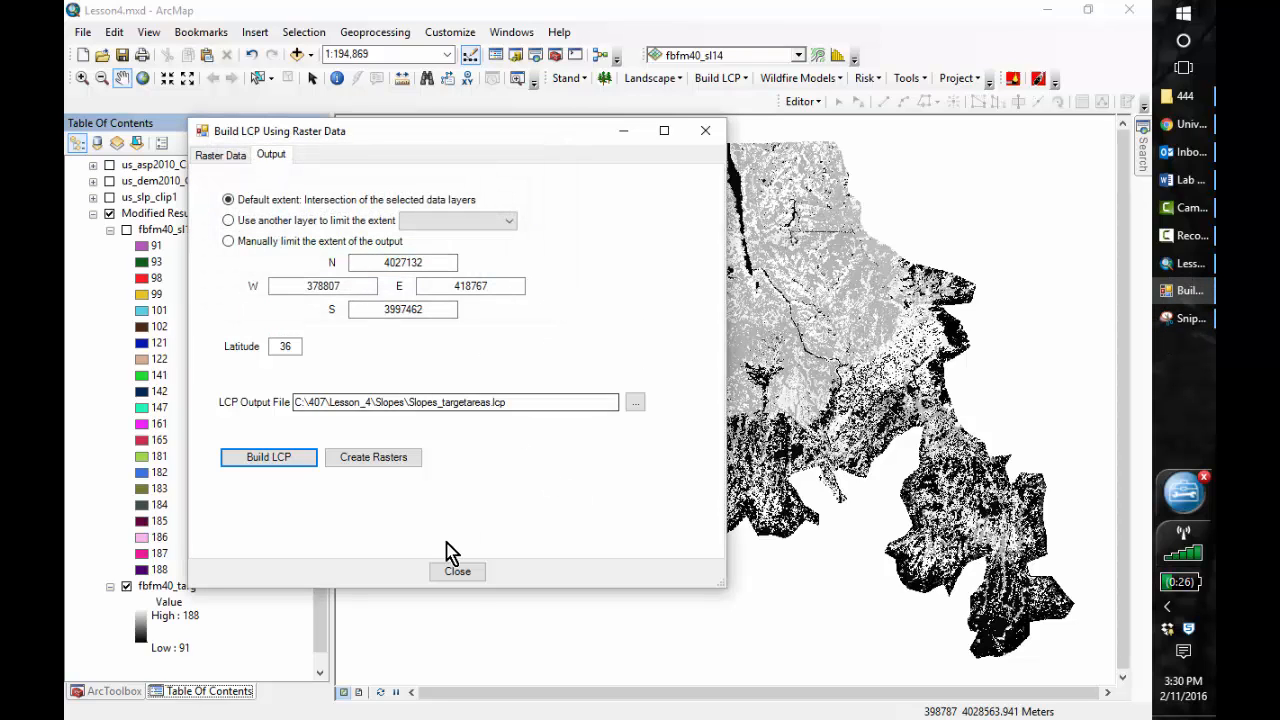
{"action": "left_click", "coordinate": [457, 572]}
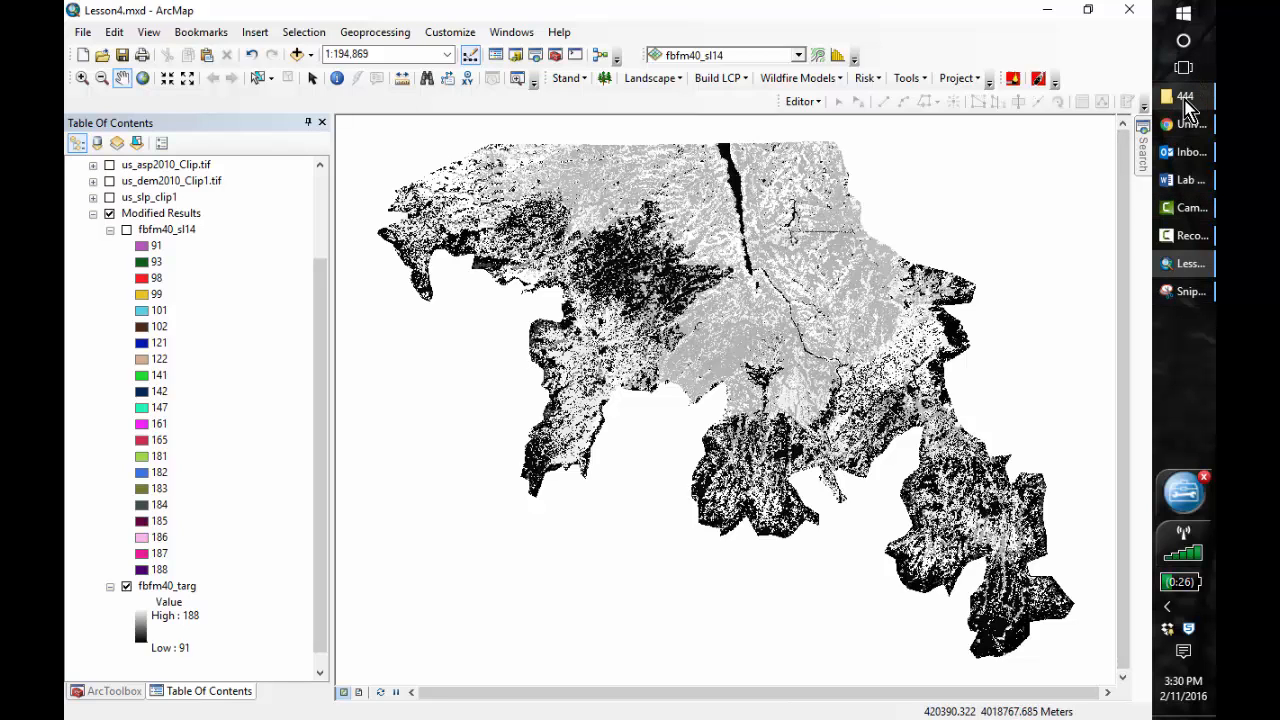
- Switch to File Explorer and open the folder C:\407\Lesson_5
{"action": "mouse_move", "coordinate": [1188, 108]}
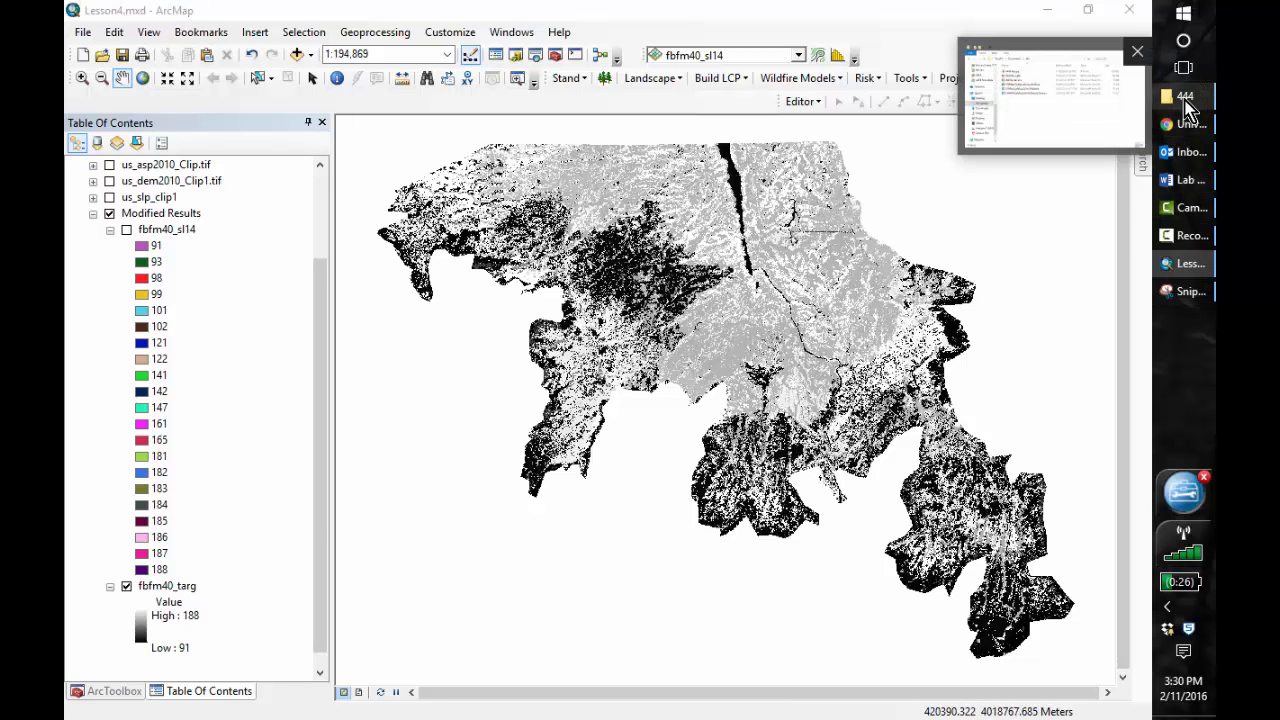
{"action": "left_click", "coordinate": [1188, 108]}
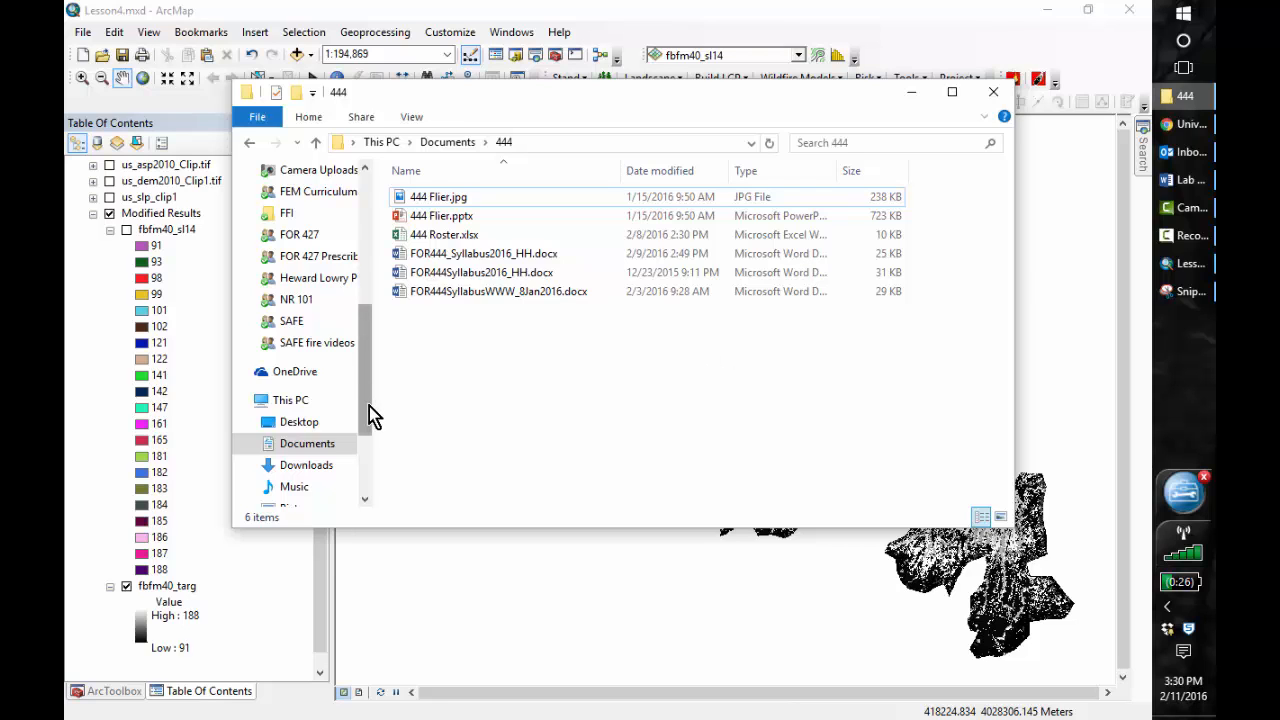
{"action": "left_click_drag", "start_coordinate": [369, 406], "coordinate": [366, 466]}
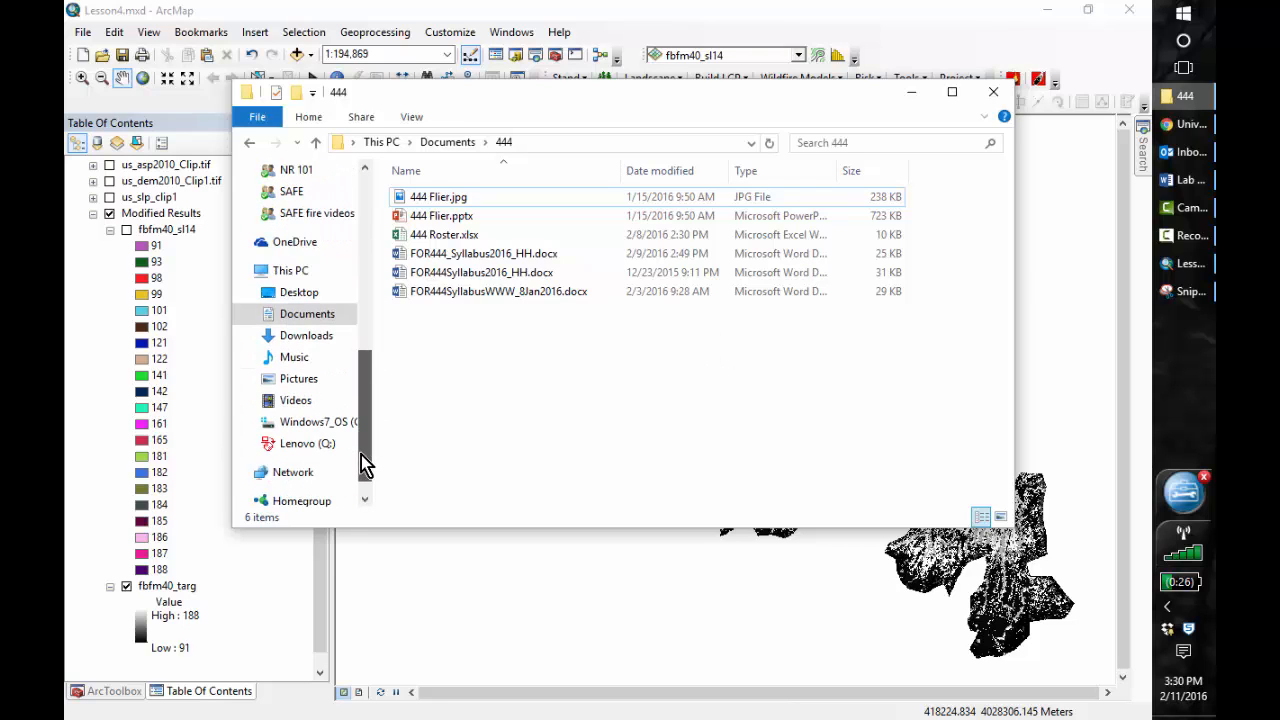
{"action": "left_click", "coordinate": [305, 422]}
{"action": "double_click", "coordinate": [406, 291]}
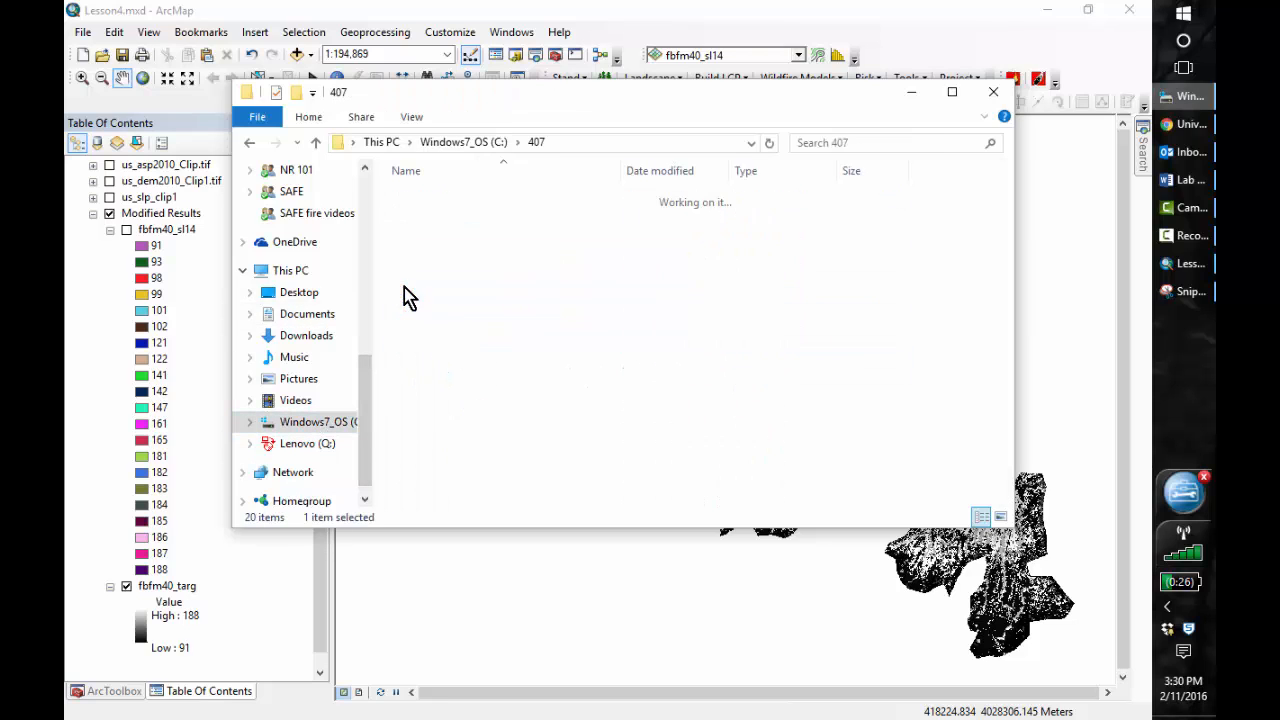
{"action": "double_click", "coordinate": [412, 333]}
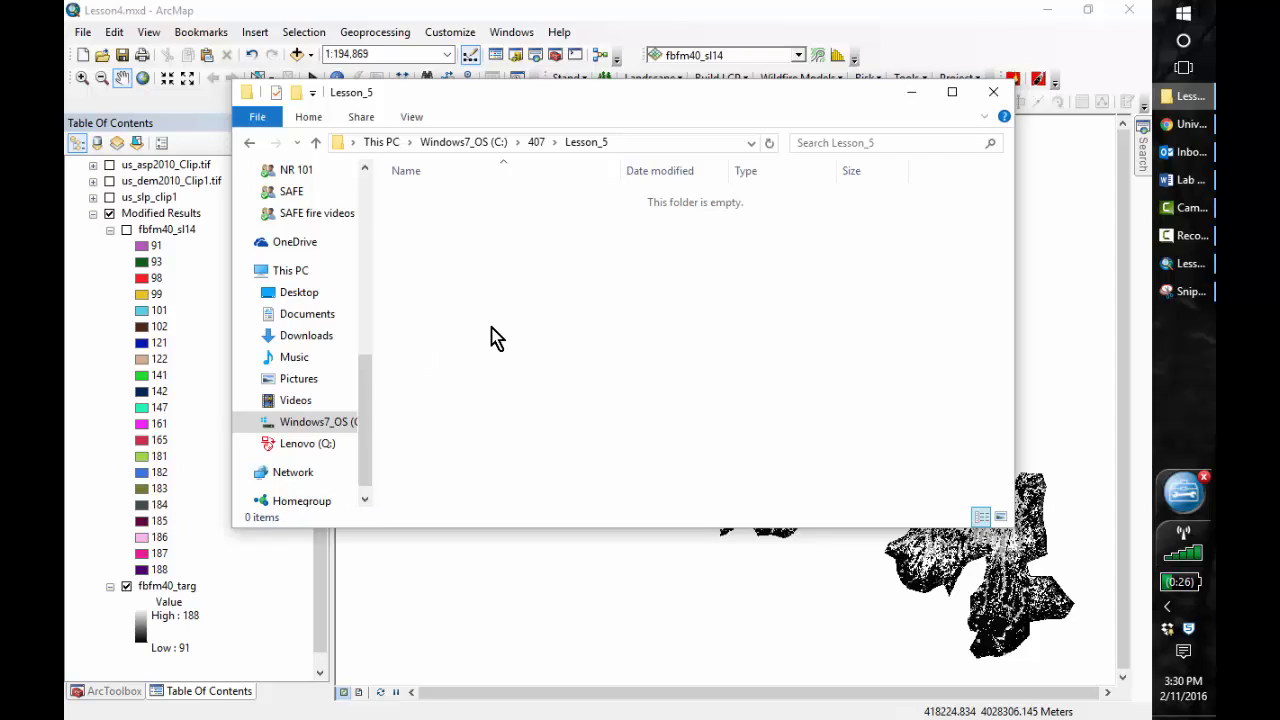
- Create a new folder named Inputs inside Lesson_5
{"action": "right_click", "coordinate": [491, 327]}
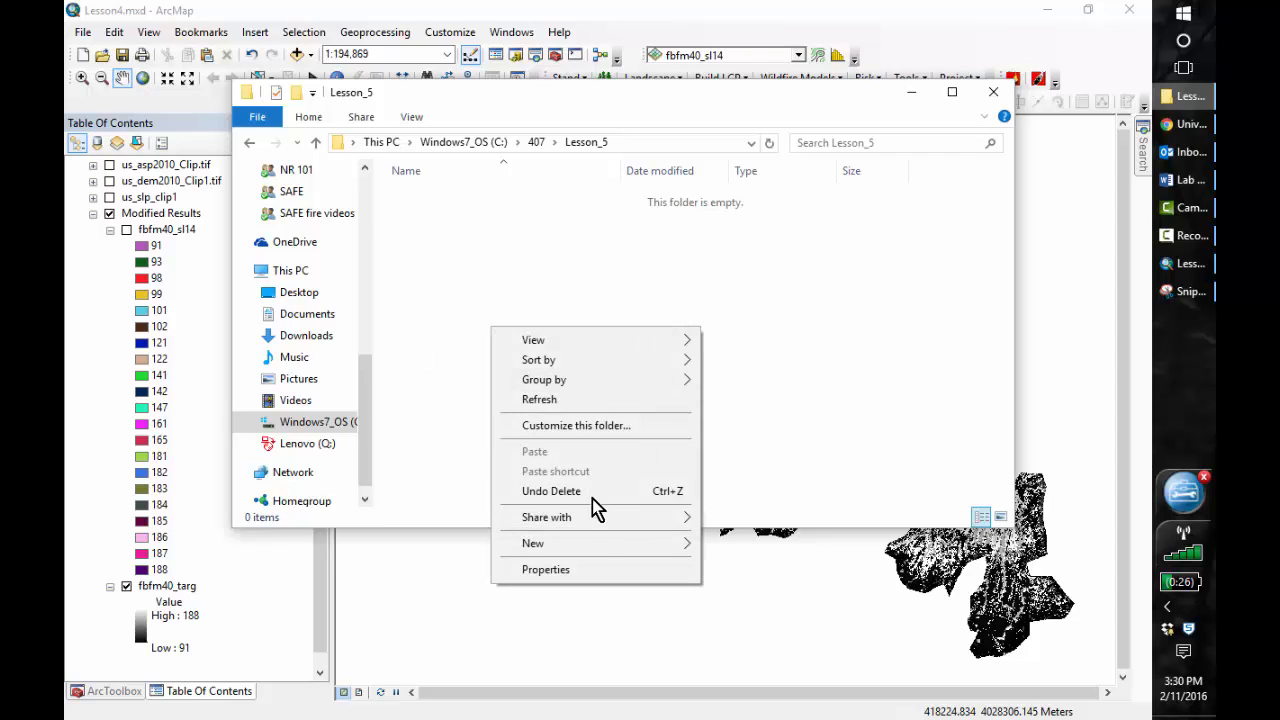
{"action": "mouse_move", "coordinate": [610, 555]}
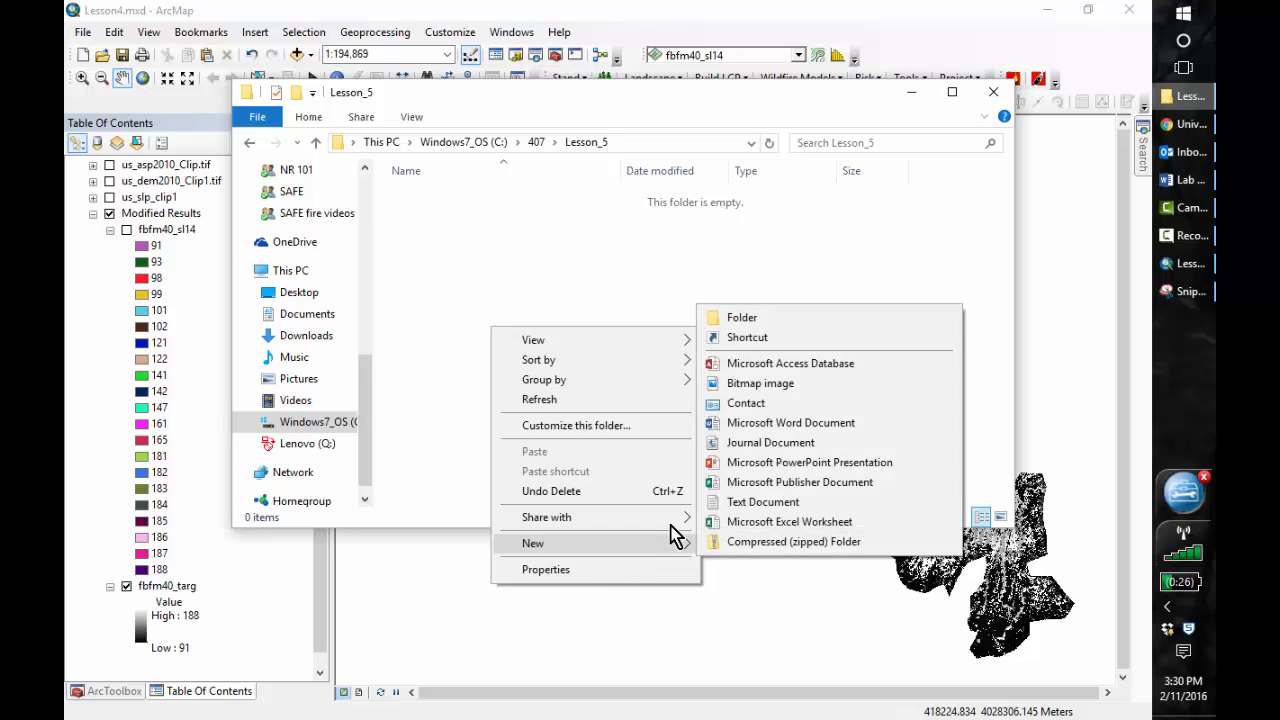
{"action": "left_click", "coordinate": [757, 316]}
{"action": "type", "text": "l"}
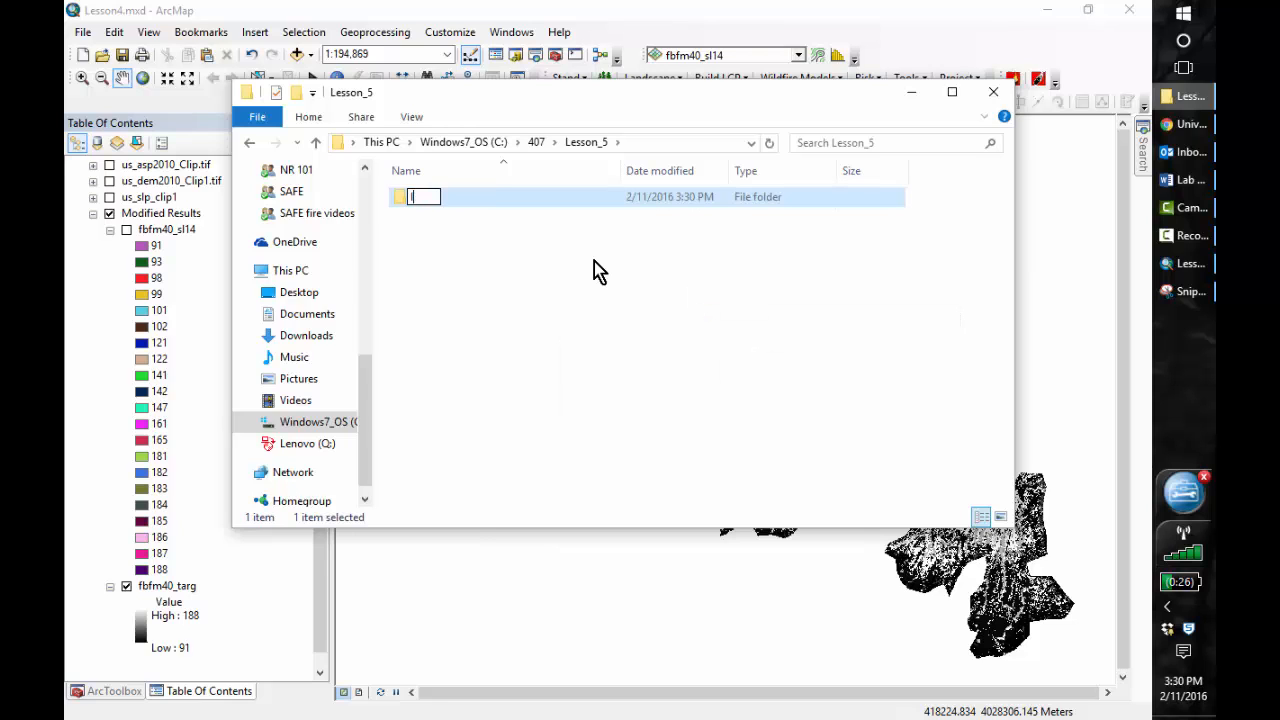
{"action": "left_click", "coordinate": [514, 271]}
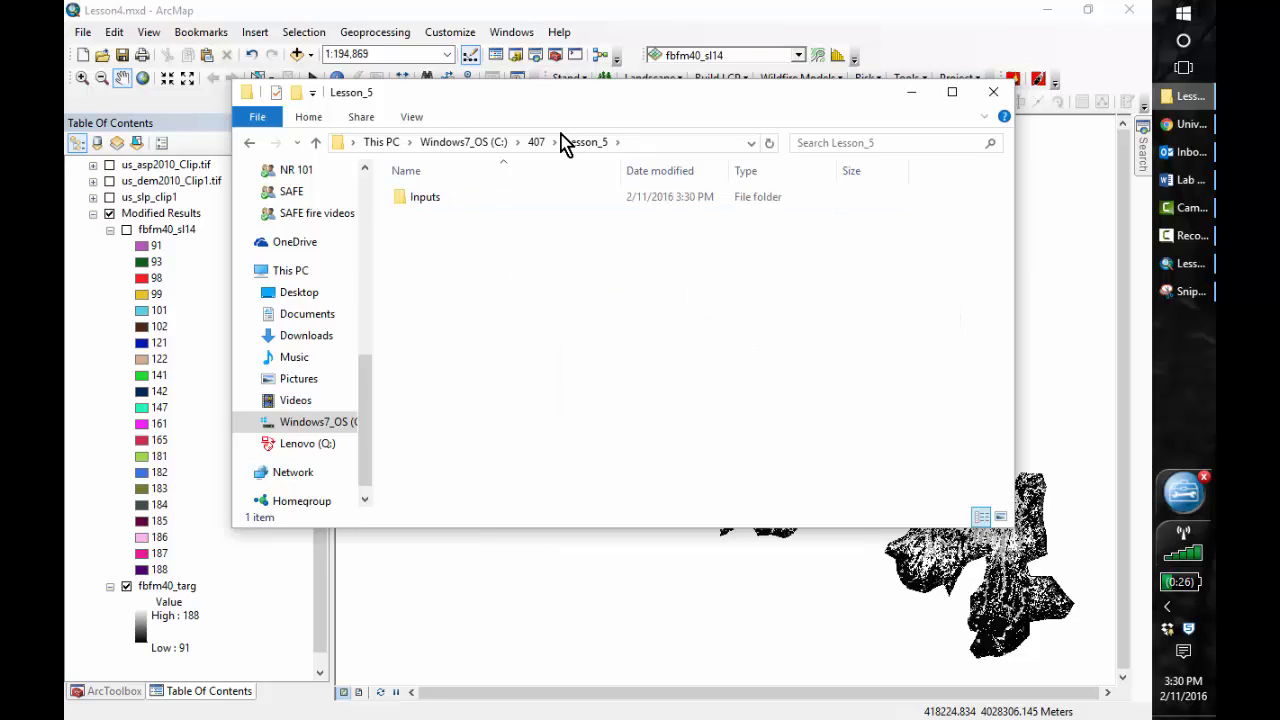
- Copy Slopes_2014.lcp and Slopes_targetareas.lcp from the Lesson_4\Slopes folder into the Lesson_5\Inputs folder
{"action": "left_click", "coordinate": [537, 145]}
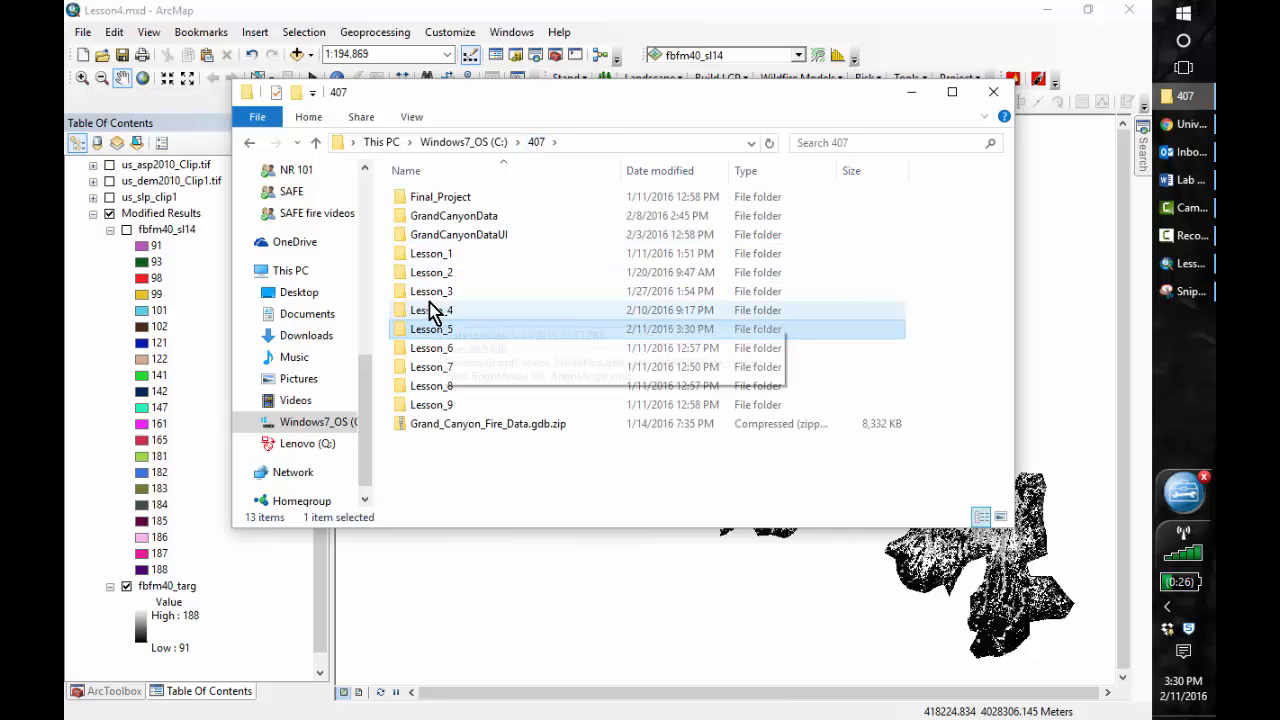
{"action": "double_click", "coordinate": [441, 310]}
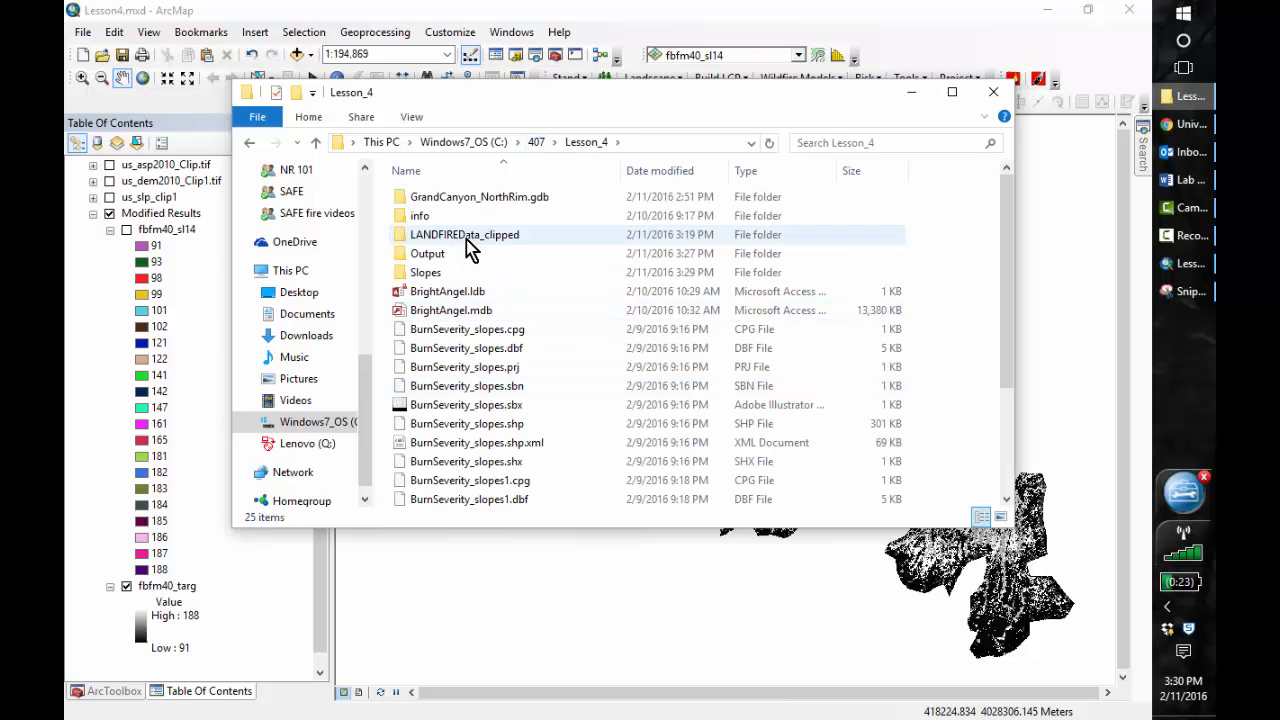
{"action": "double_click", "coordinate": [430, 273]}
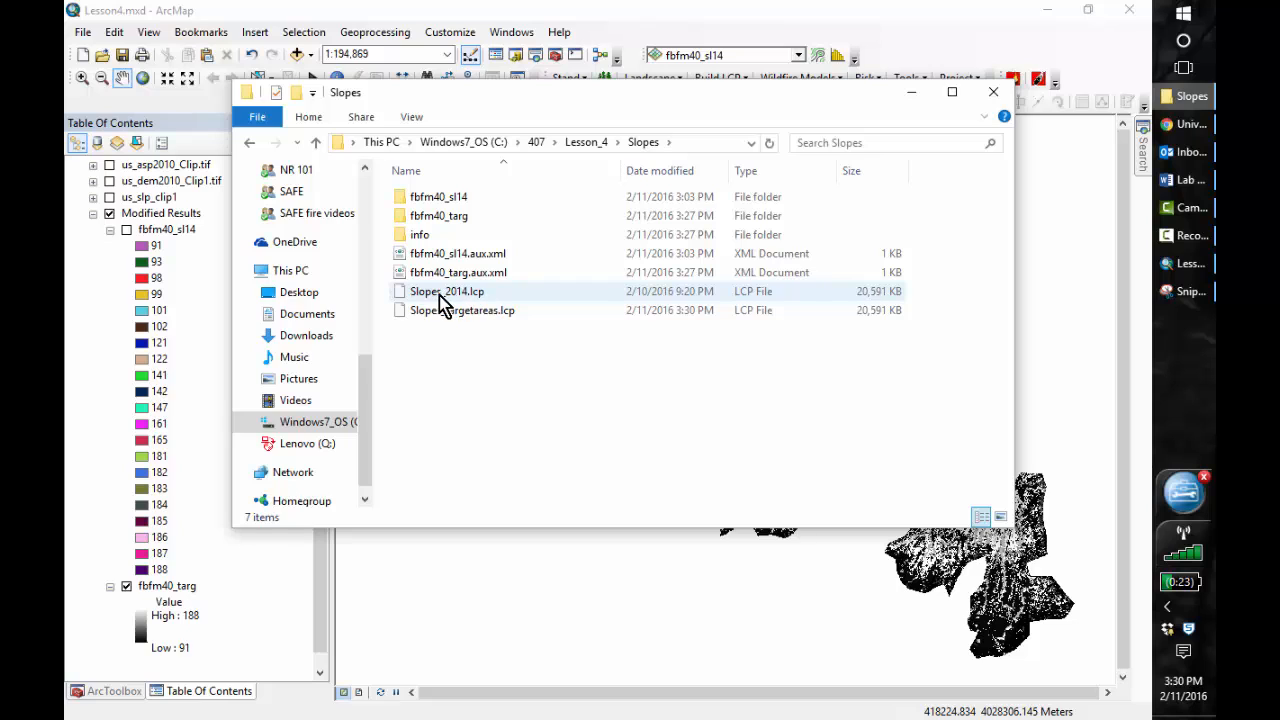
{"action": "left_click", "coordinate": [439, 297]}
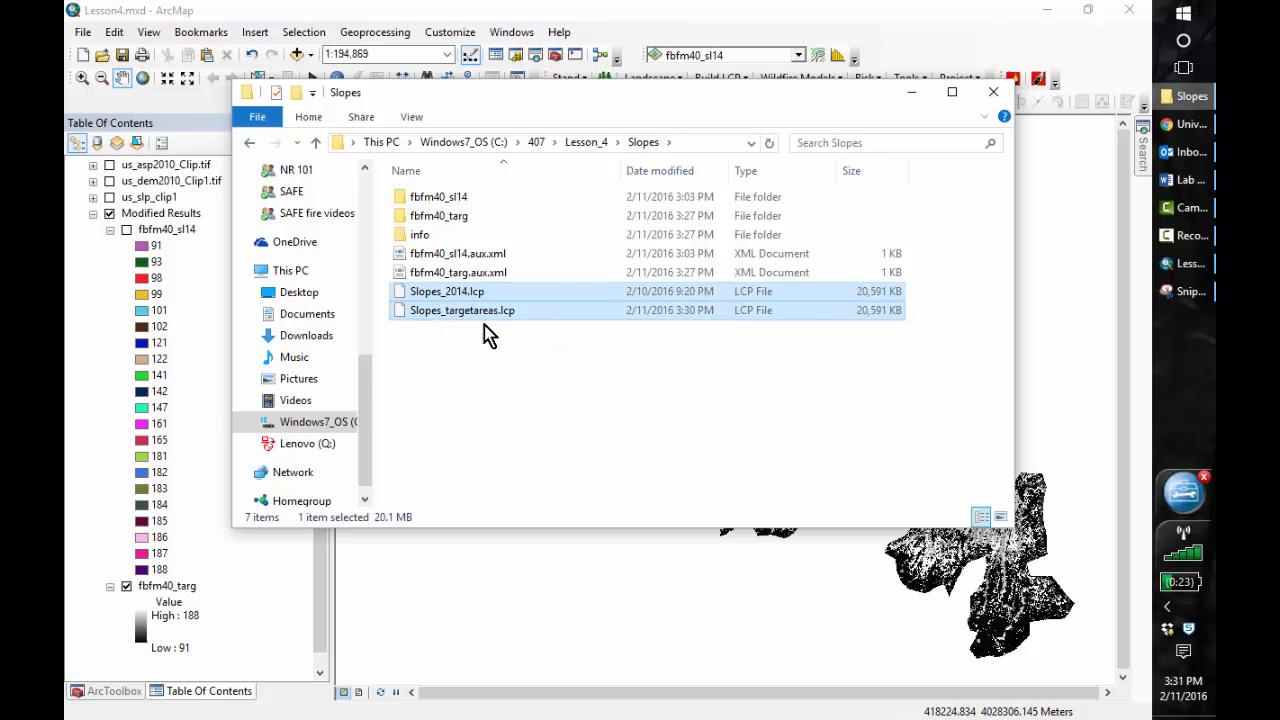
{"action": "left_click", "coordinate": [480, 312], "text": "ctrl"}
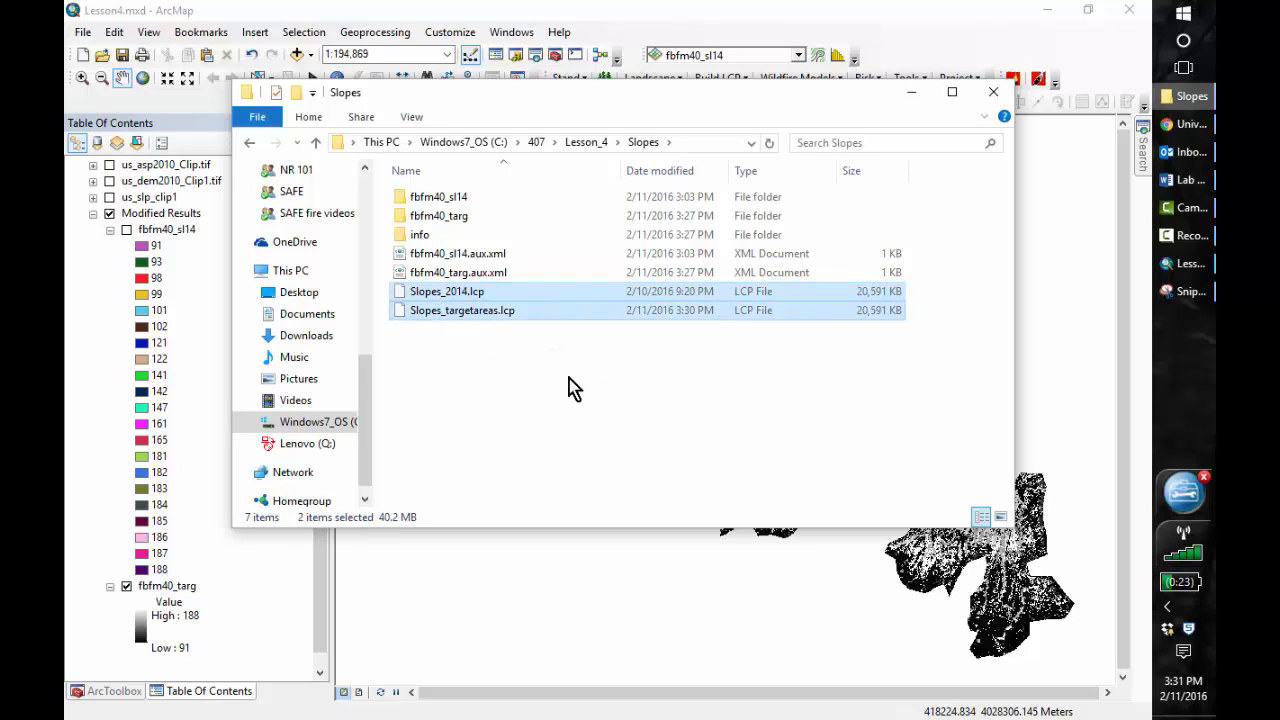
{"action": "left_click", "coordinate": [582, 143]}
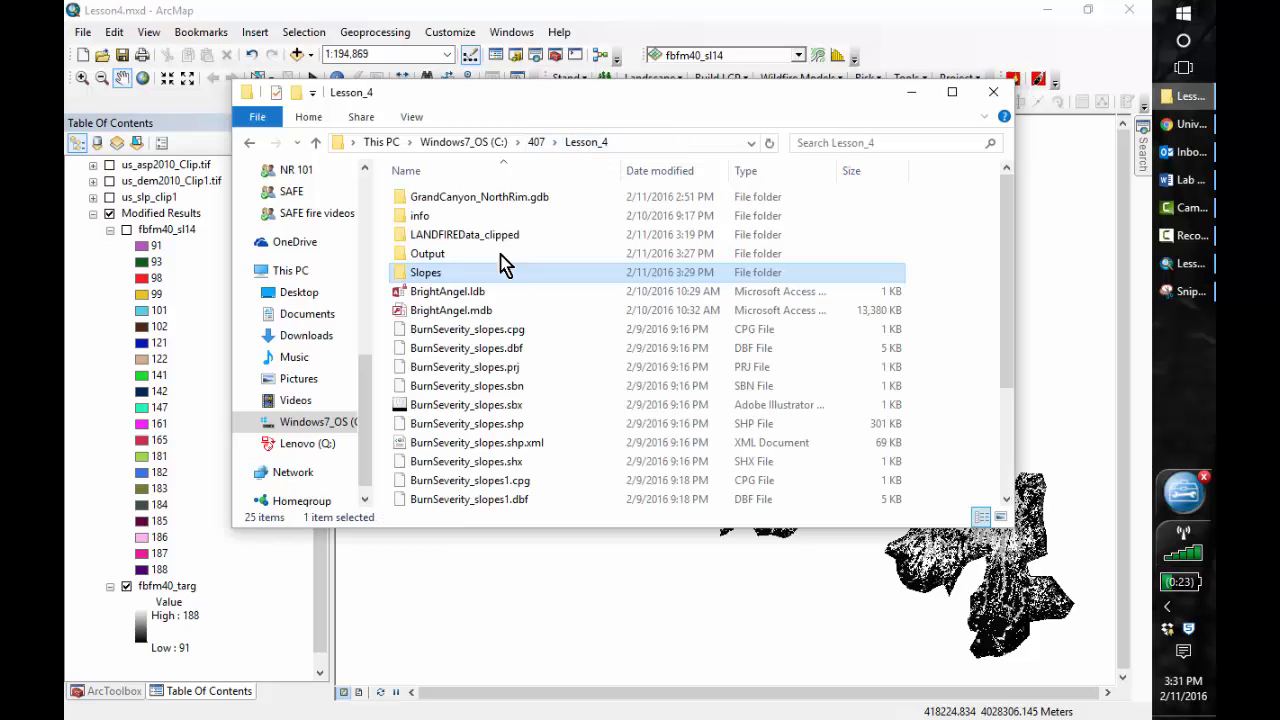
{"action": "left_click", "coordinate": [540, 143]}
{"action": "double_click", "coordinate": [428, 329]}
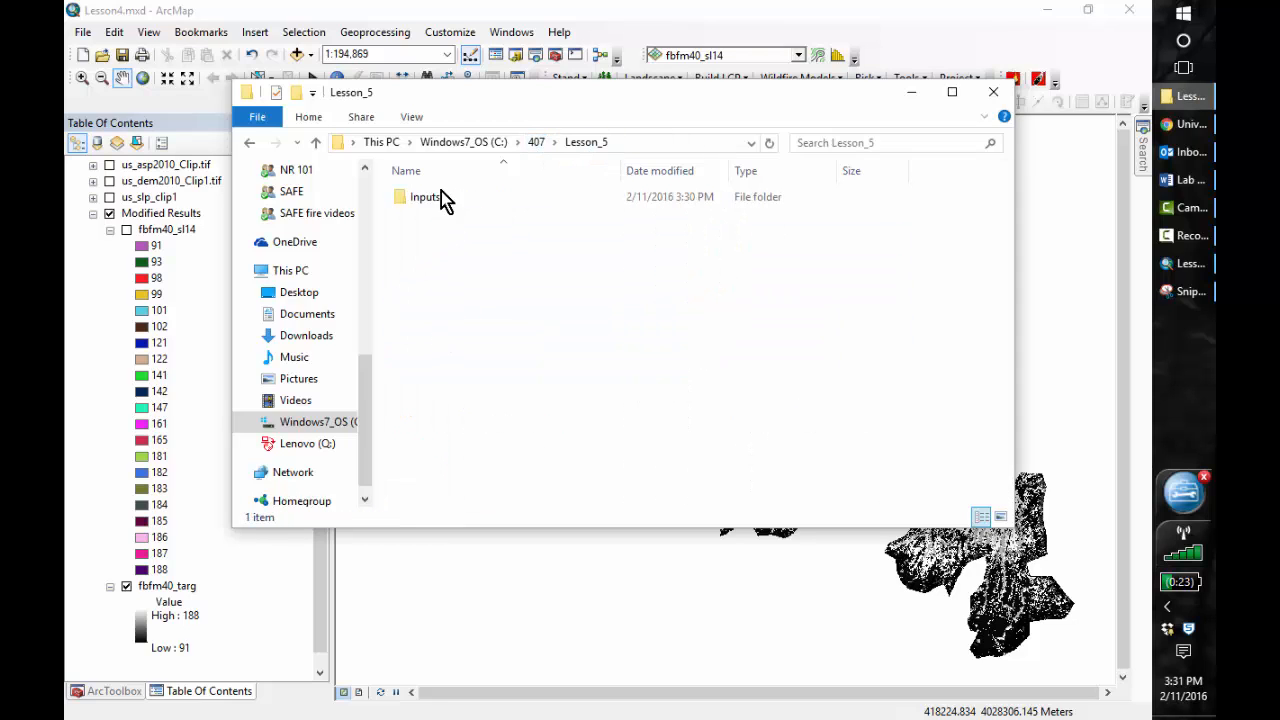
{"action": "double_click", "coordinate": [424, 200]}
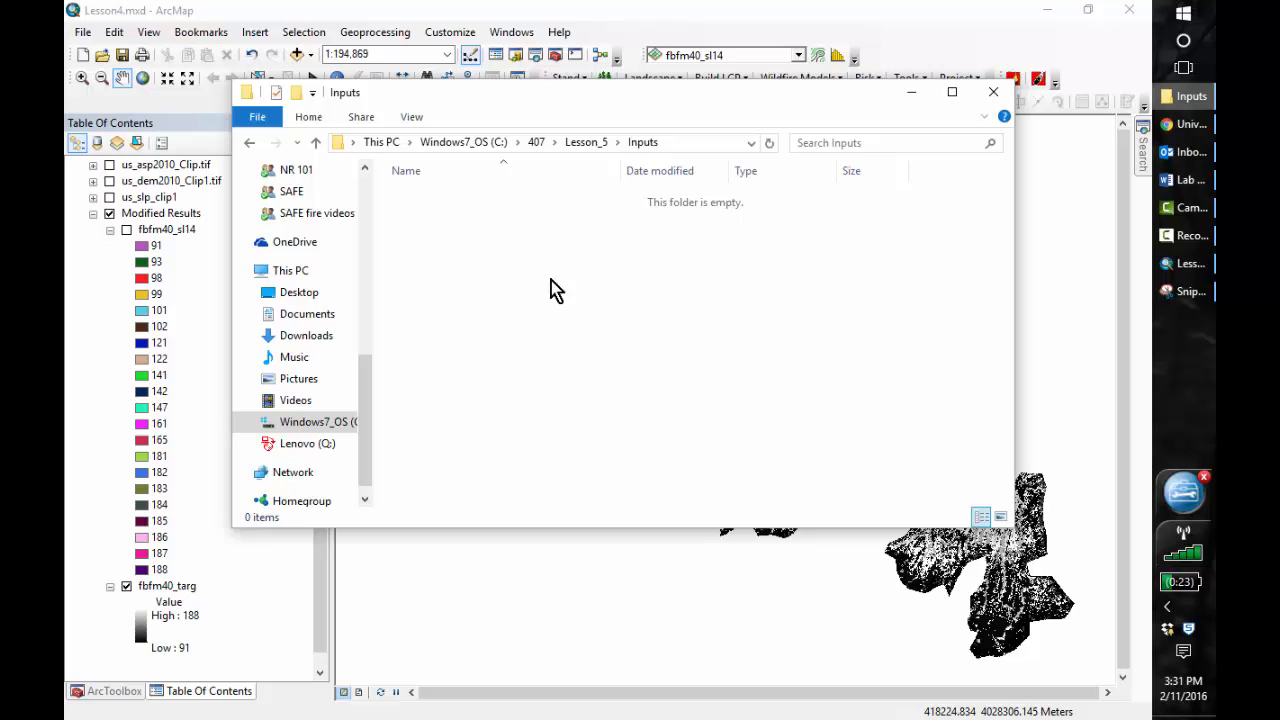
- Select and copy LCP_Corrected_2015.lcp and NR_high.fms in the Lesson_4\Output folder
{"action": "left_click", "coordinate": [594, 143]}
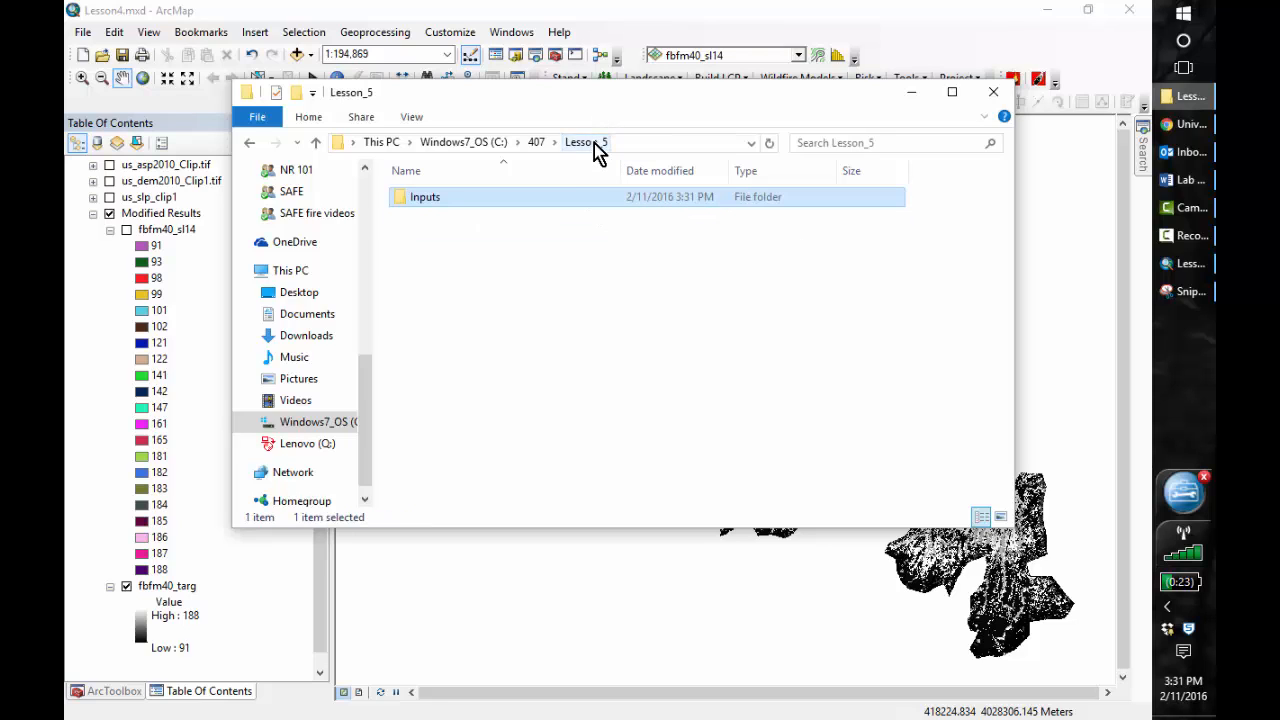
{"action": "left_click", "coordinate": [537, 143]}
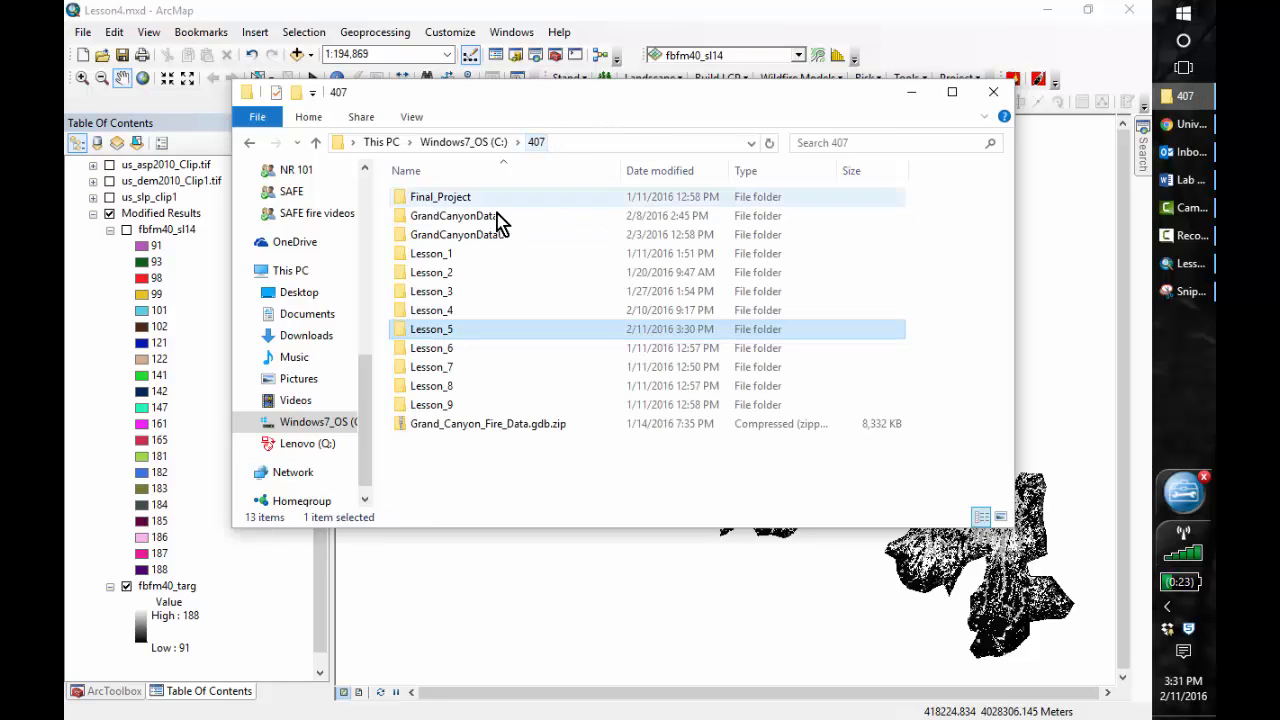
{"action": "double_click", "coordinate": [438, 311]}
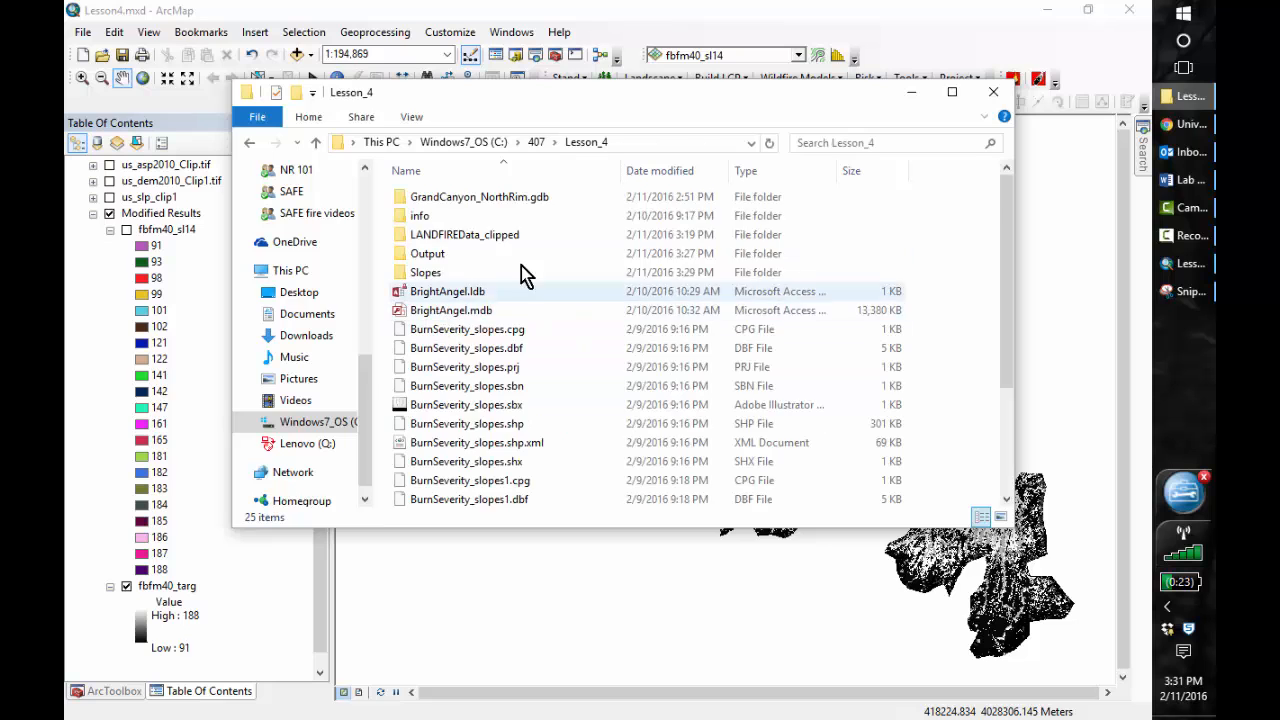
{"action": "double_click", "coordinate": [423, 255]}
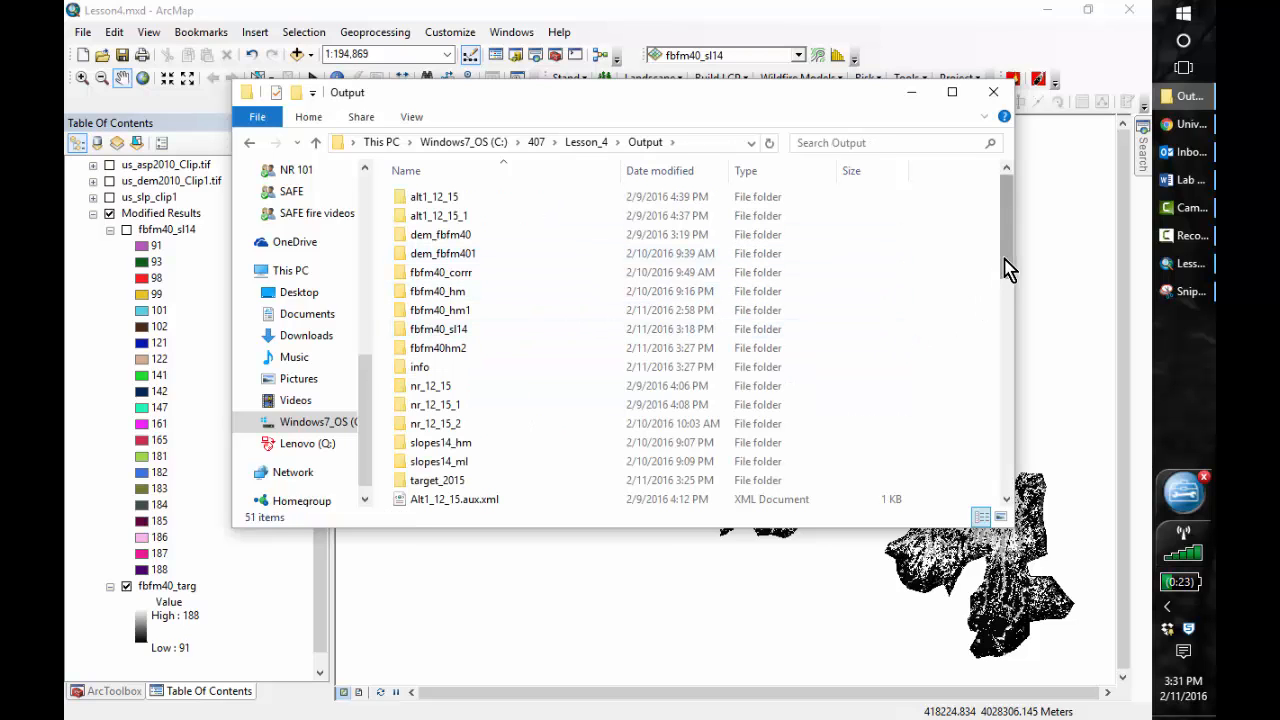
{"action": "left_click_drag", "start_coordinate": [1006, 266], "coordinate": [1013, 482]}
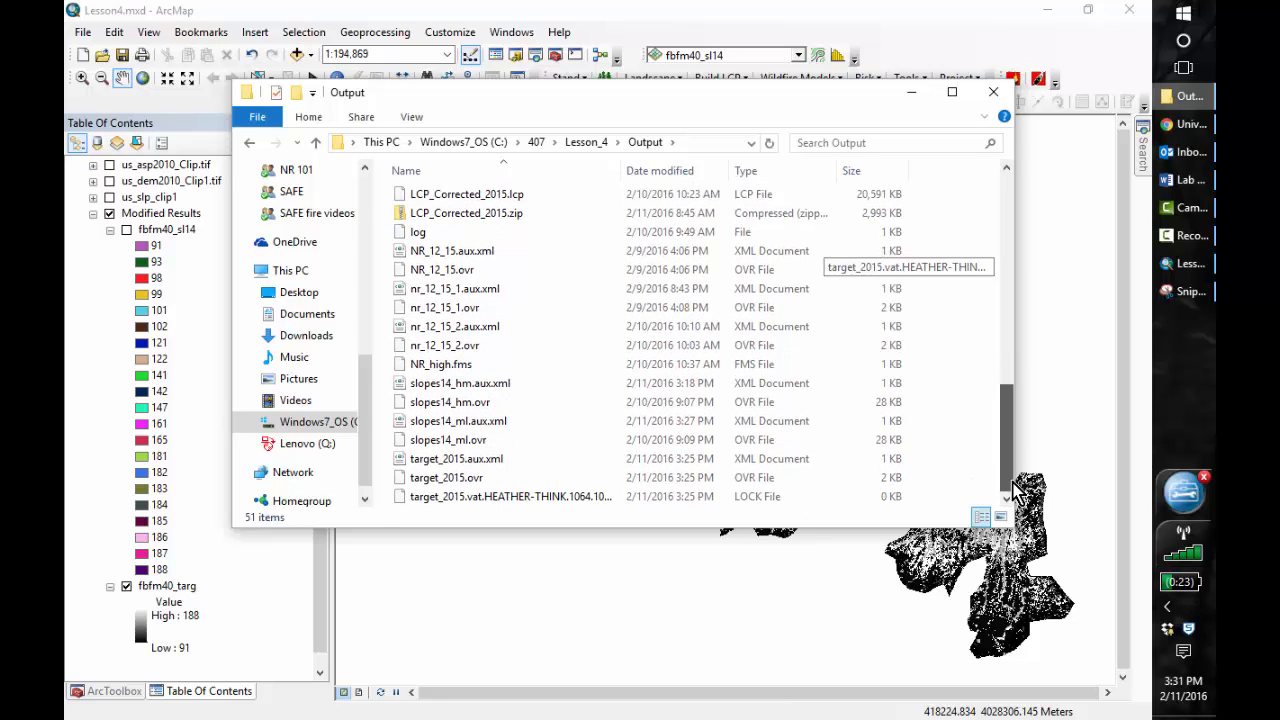
{"action": "left_click", "coordinate": [441, 364]}
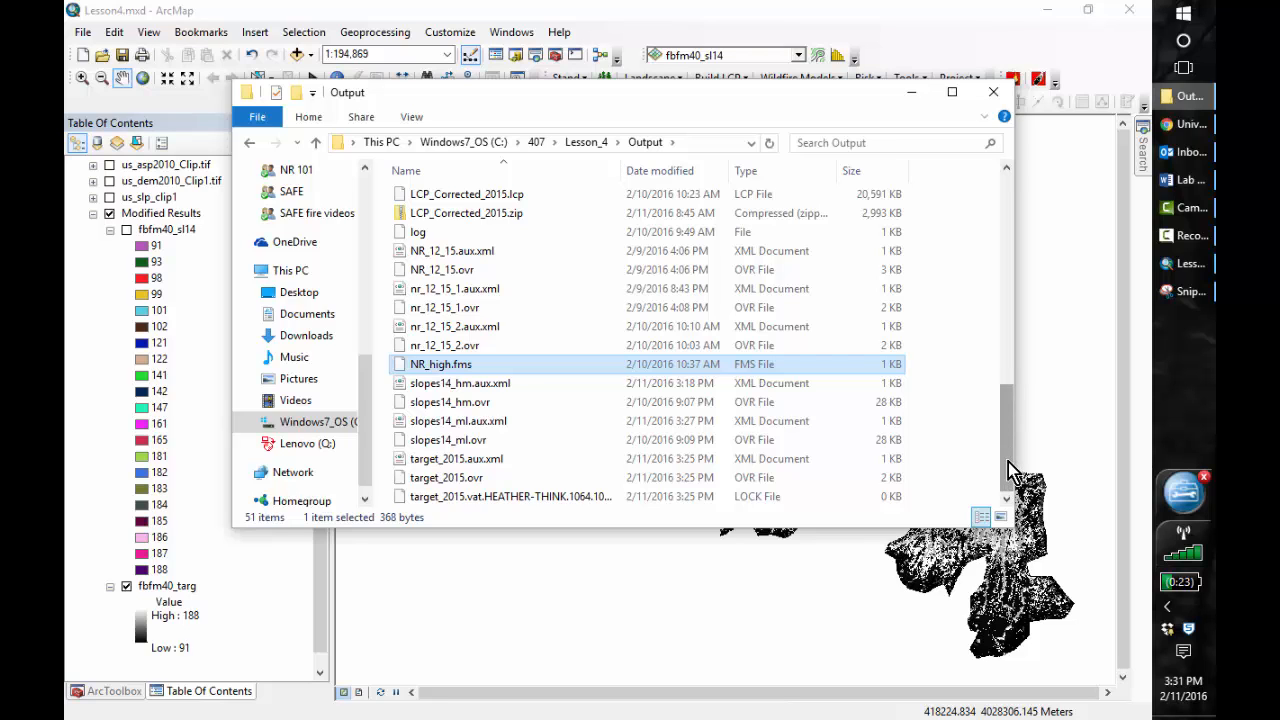
{"action": "left_click_drag", "start_coordinate": [1009, 460], "coordinate": [1007, 421]}
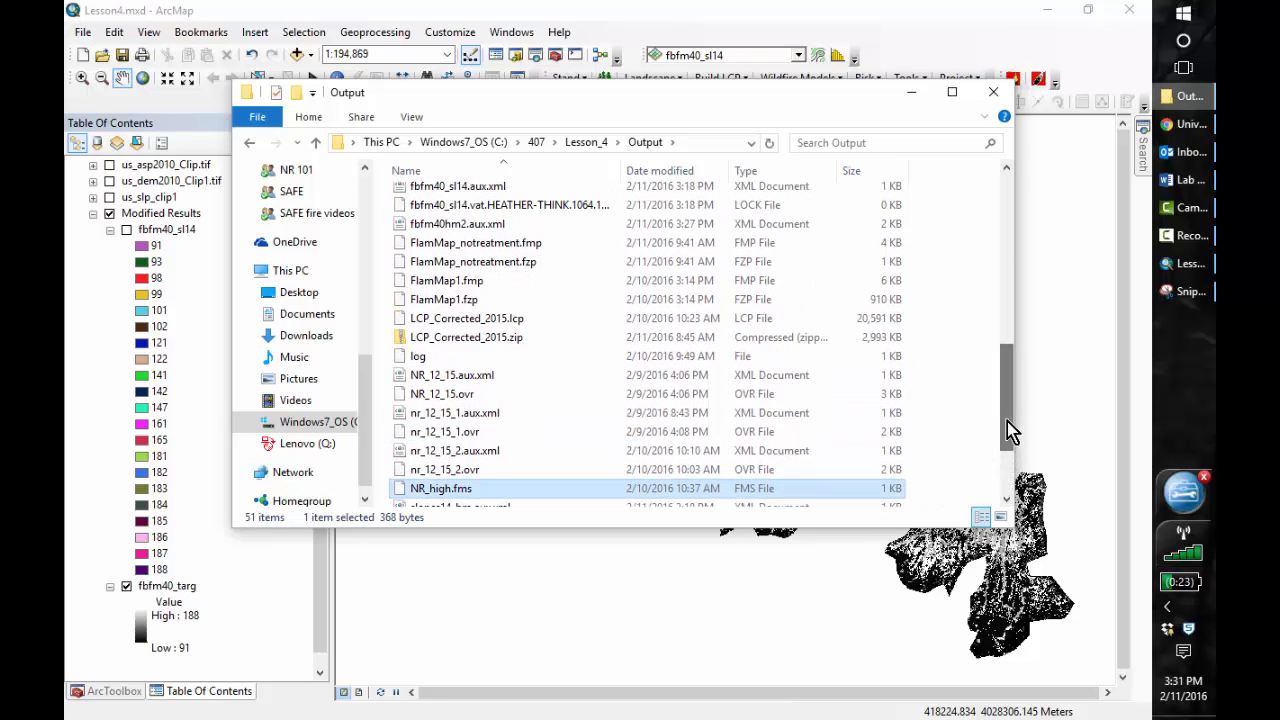
{"action": "left_click", "coordinate": [480, 318], "text": "ctrl"}
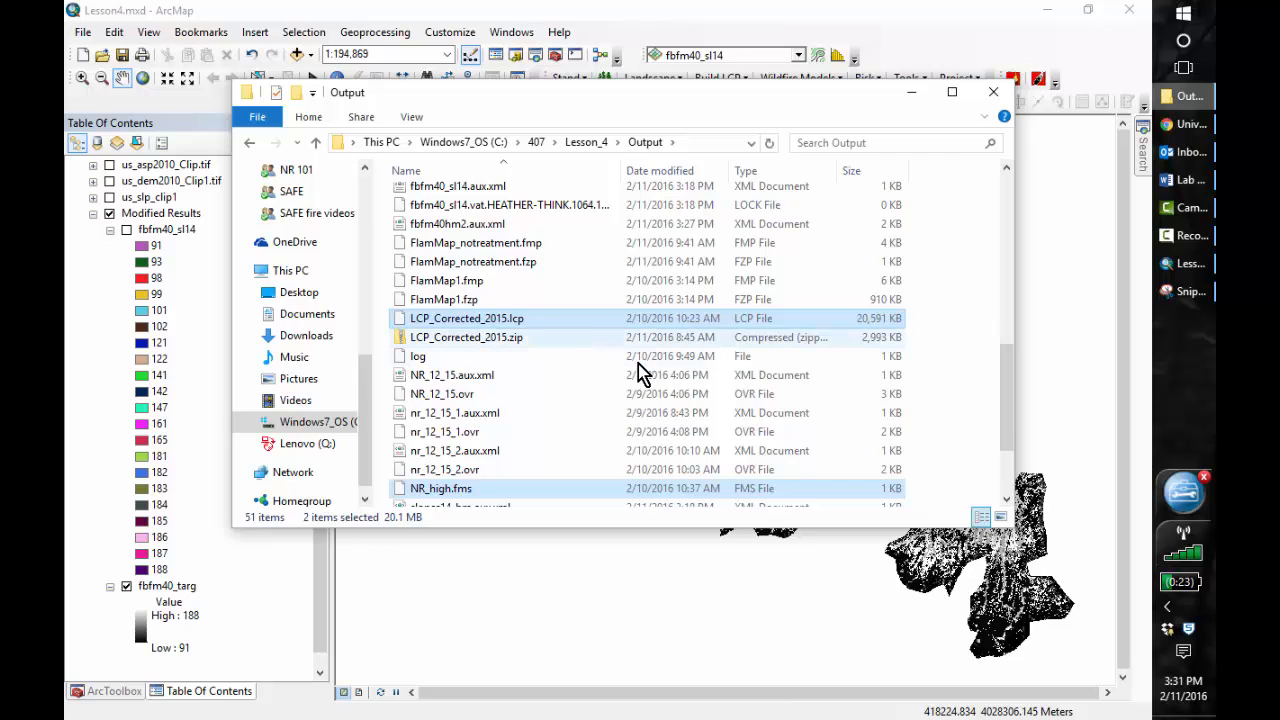
- Paste the copied LCP_Corrected_2015.lcp and NR_high.fms files into the Lesson_5\Inputs folder
{"action": "left_click", "coordinate": [585, 141]}
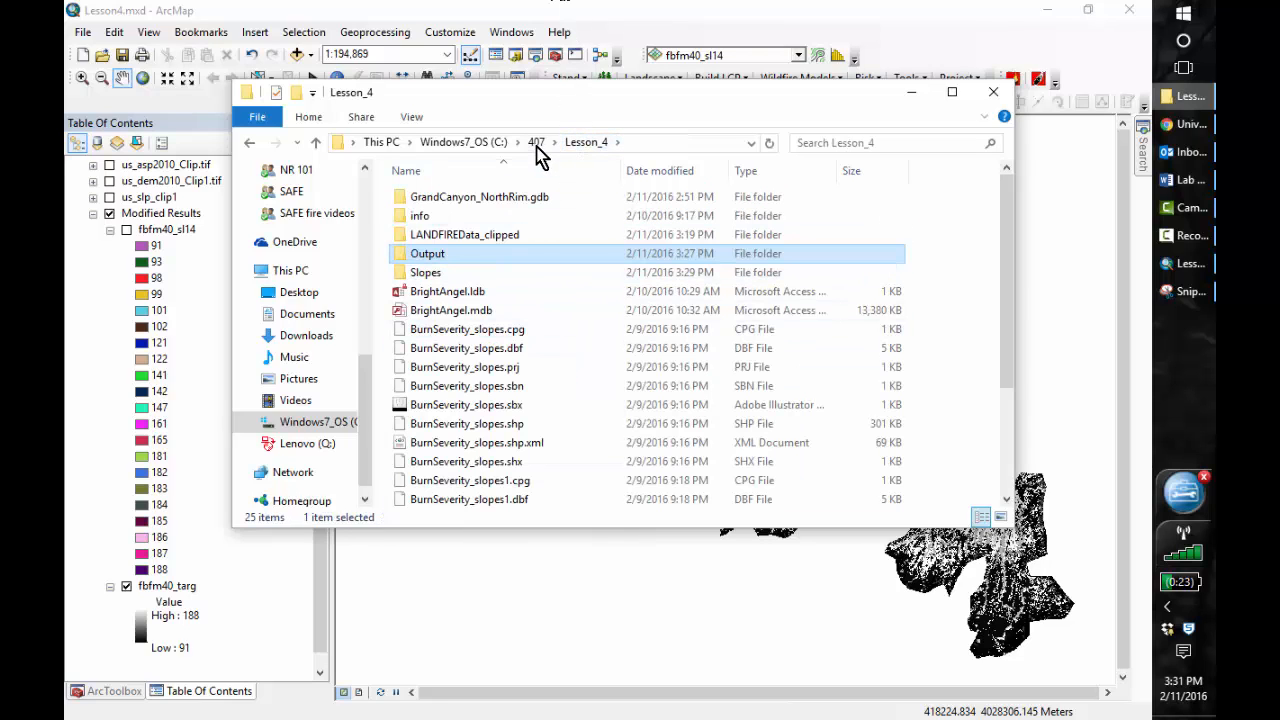
{"action": "left_click", "coordinate": [537, 145]}
{"action": "double_click", "coordinate": [439, 335]}
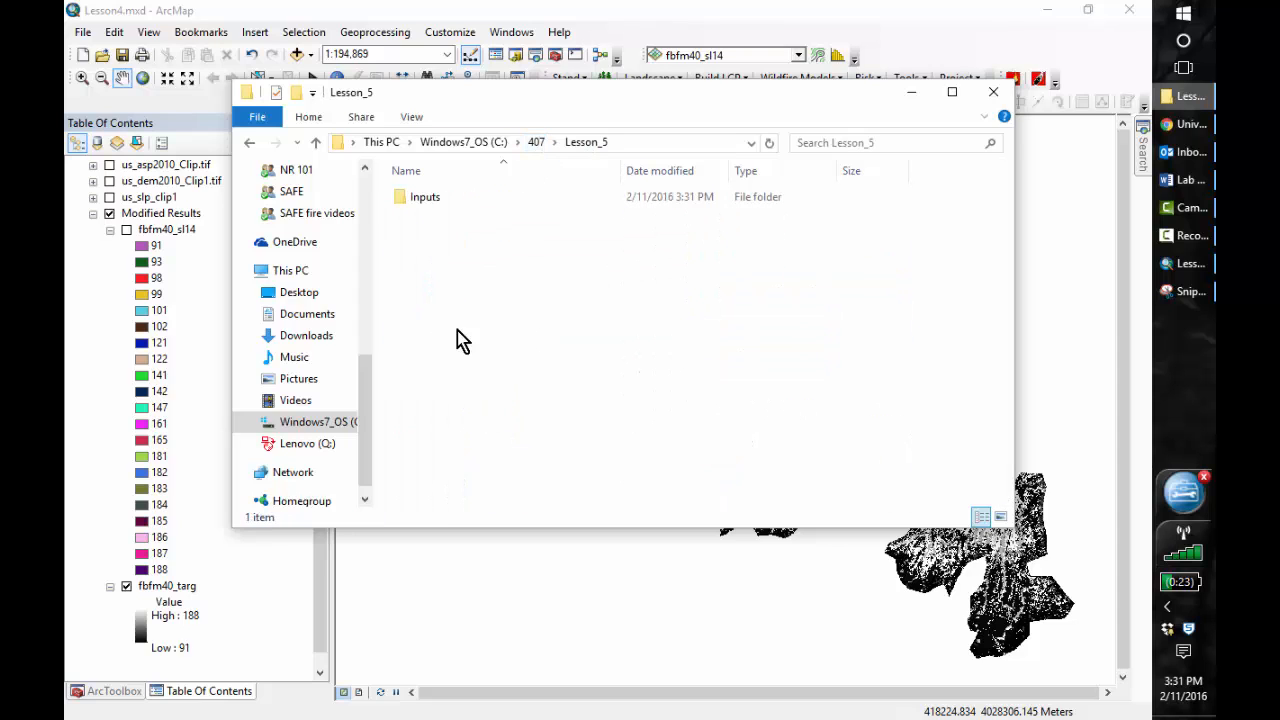
{"action": "double_click", "coordinate": [415, 197]}
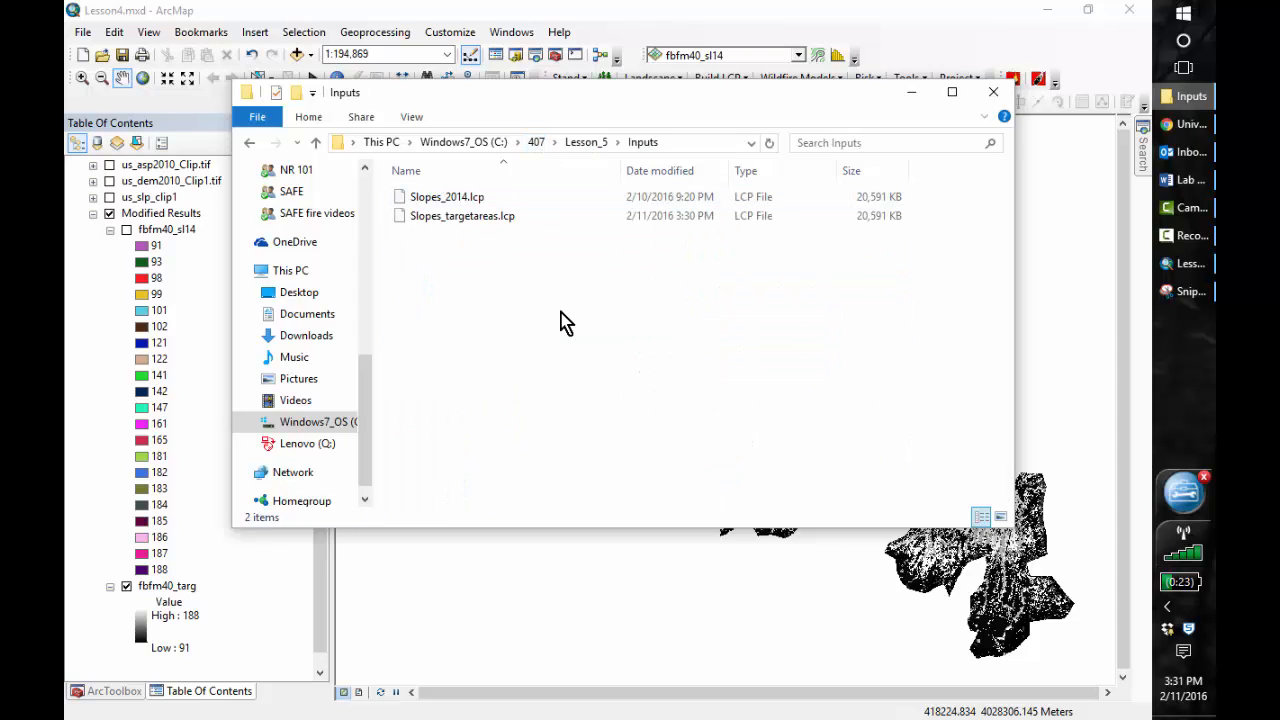
{"action": "key", "text": "ctrl+v"}
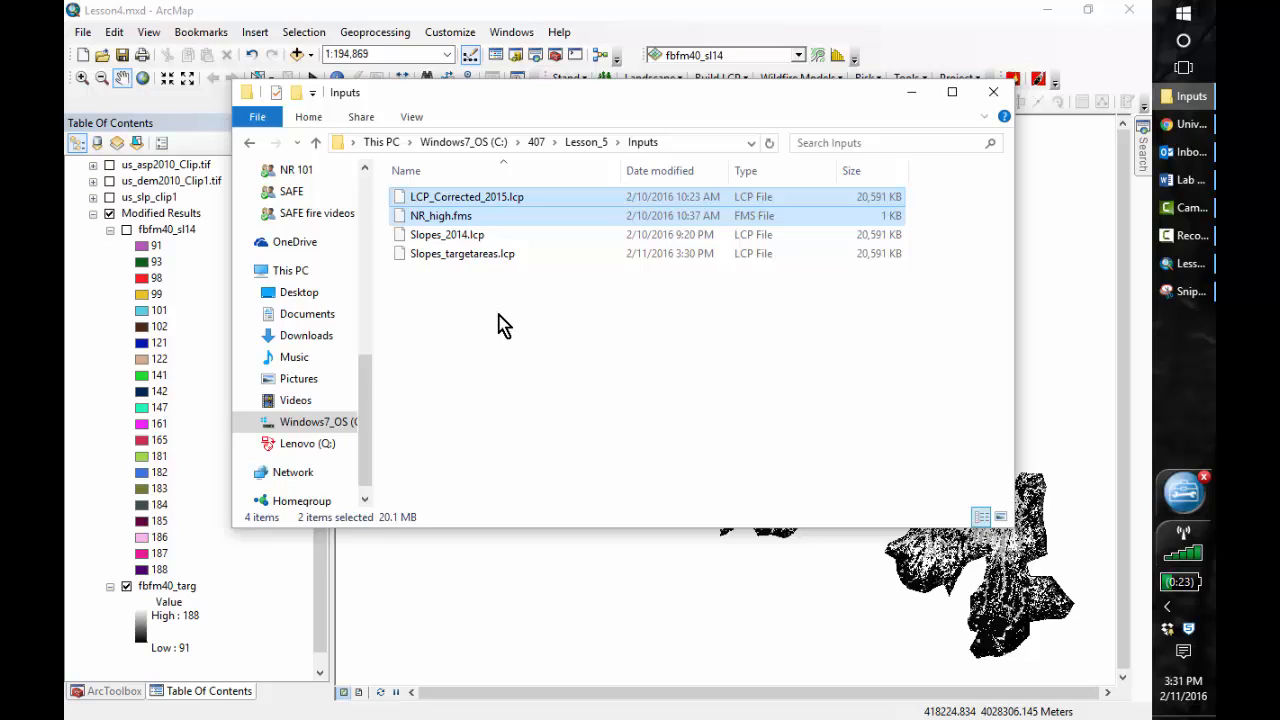
{"action": "left_click", "coordinate": [500, 325]}
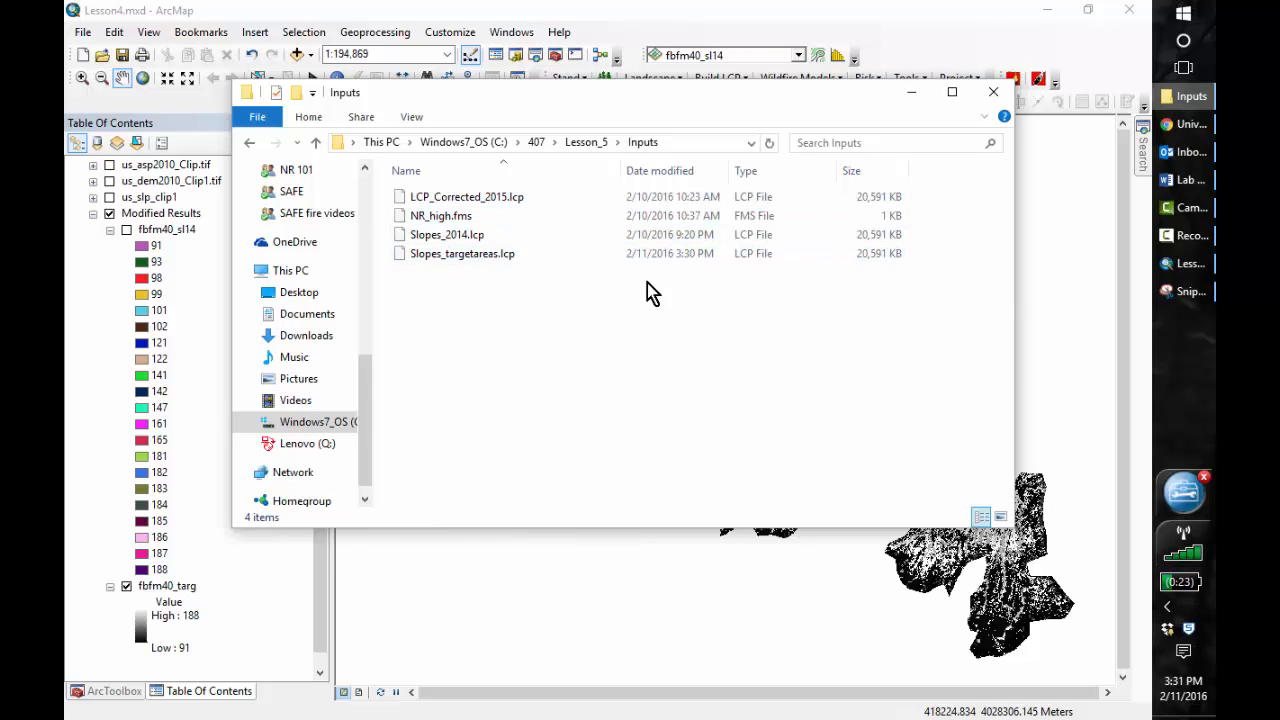
- Switch to Snipping Tool and capture a new snip of the Inputs folder's path and file list
{"action": "left_click", "coordinate": [1188, 291]}
{"action": "left_click", "coordinate": [326, 100]}
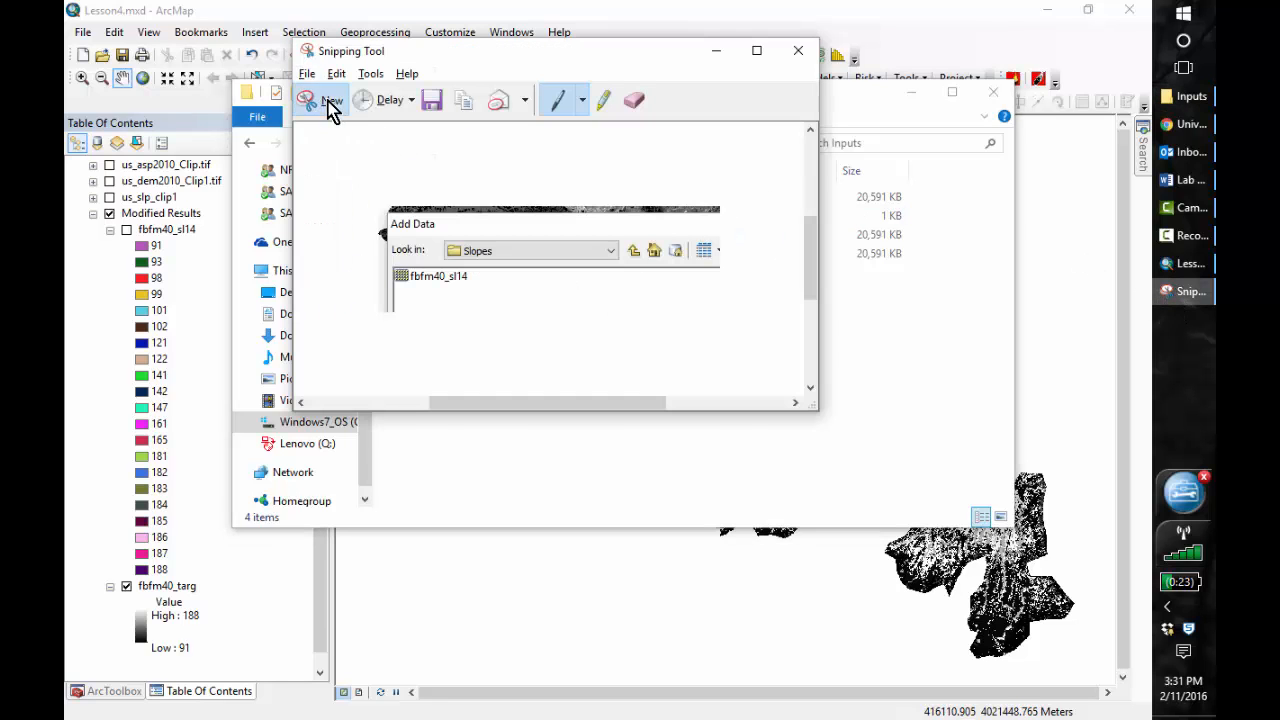
{"action": "left_click_drag", "start_coordinate": [330, 77], "coordinate": [248, 14]}
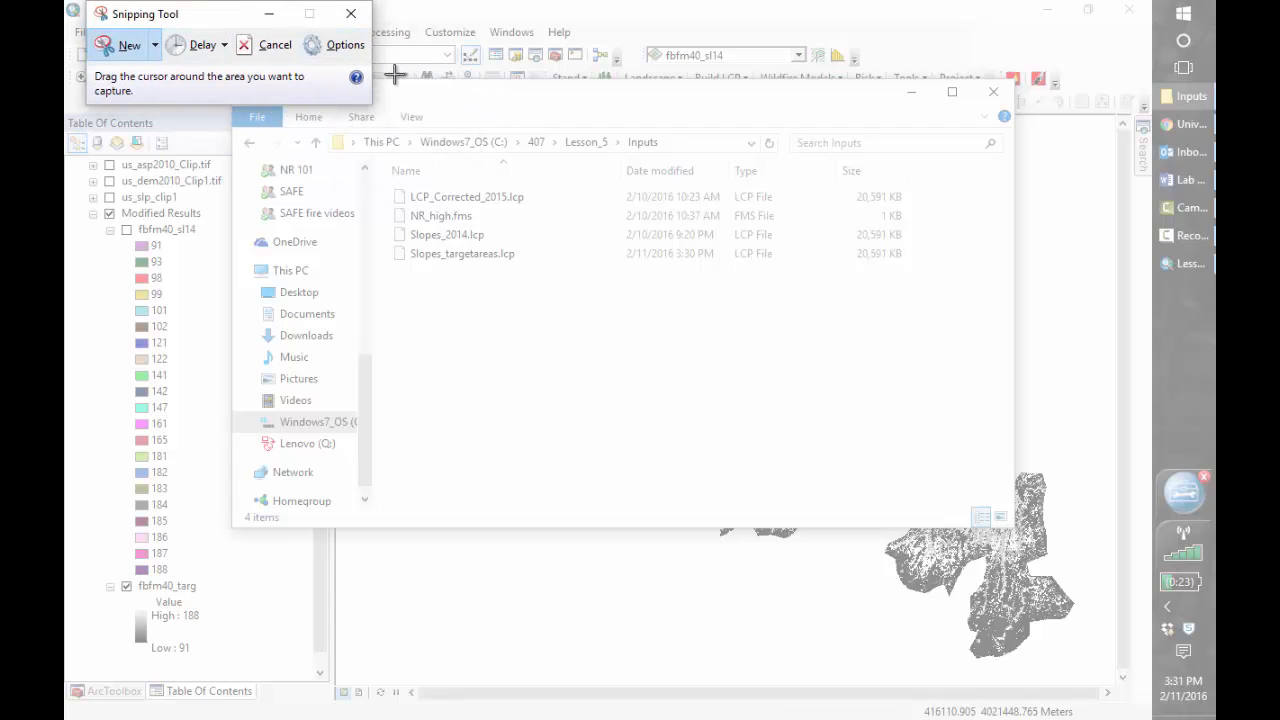
{"action": "left_click_drag", "start_coordinate": [383, 73], "coordinate": [1028, 304]}
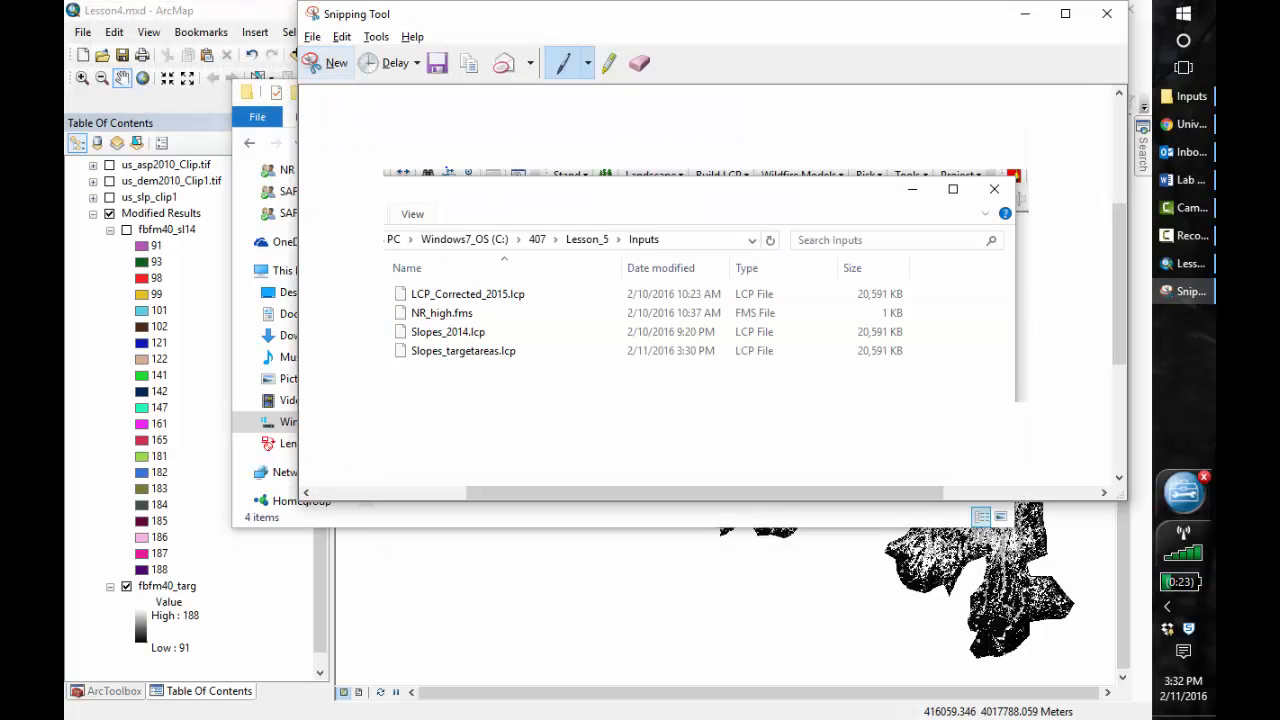